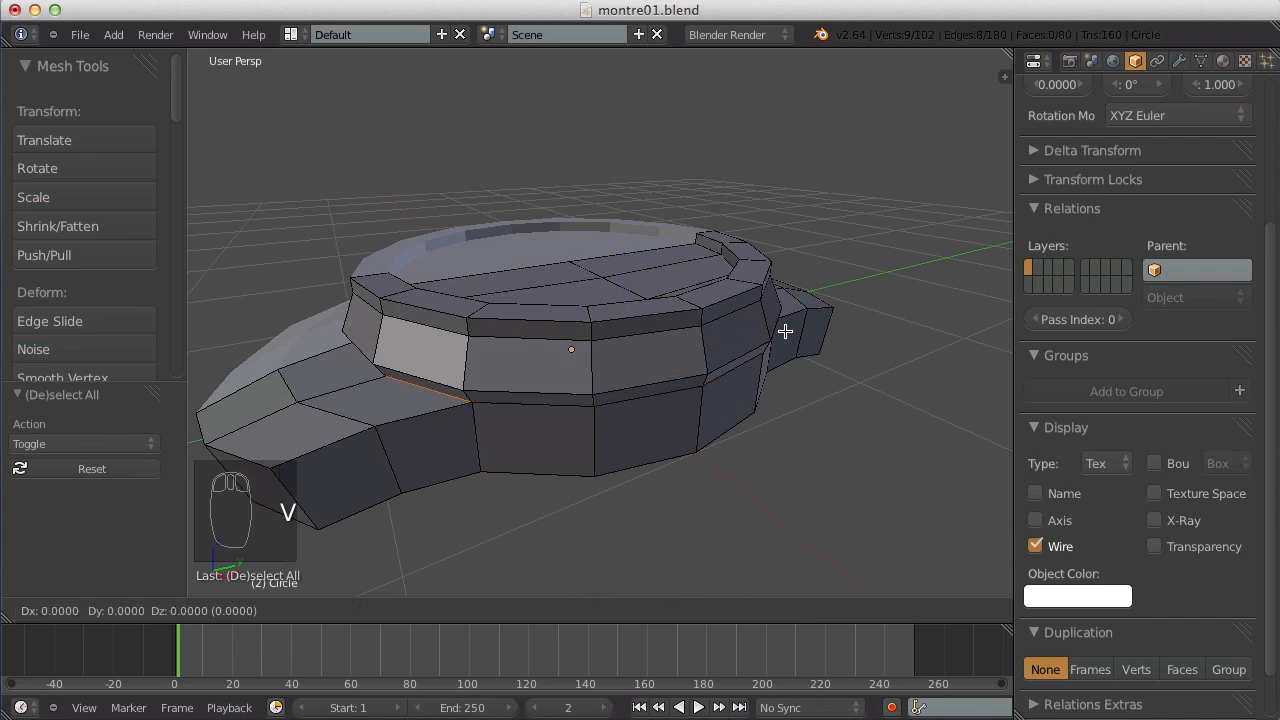
Finish ripping the bezel's lower edges in place and select the whole linked bezel part.
{"action": "left_click", "coordinate": [785, 331]}
{"action": "key", "text": "a"}
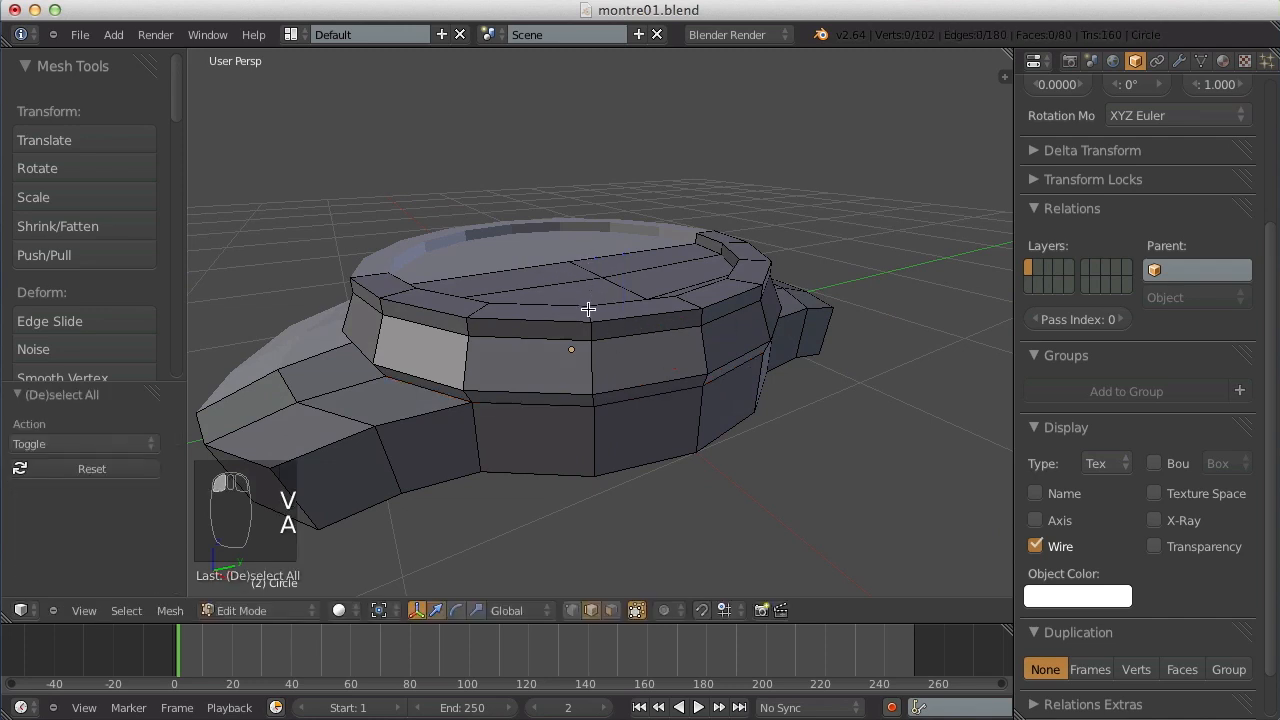
{"action": "middle_click_drag", "start_coordinate": [722, 344], "coordinate": [531, 285]}
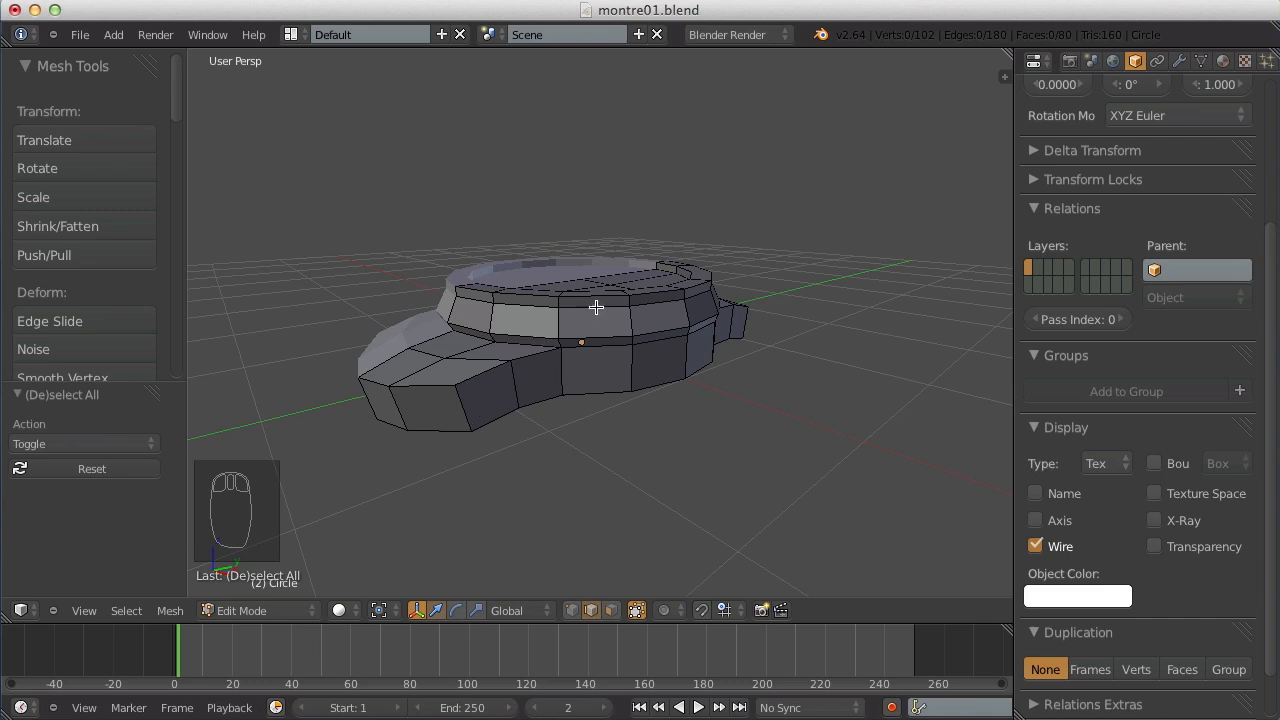
{"action": "middle_click_drag", "start_coordinate": [621, 303], "coordinate": [642, 333]}
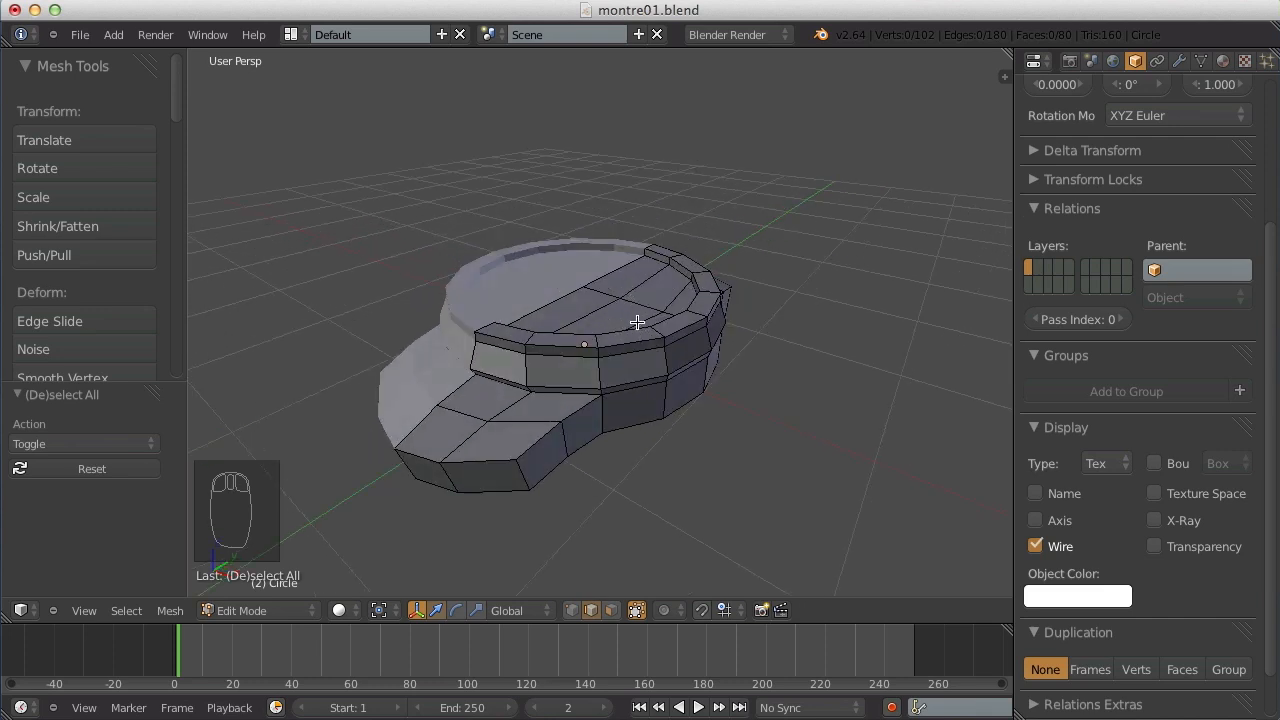
{"action": "key", "text": "l"}
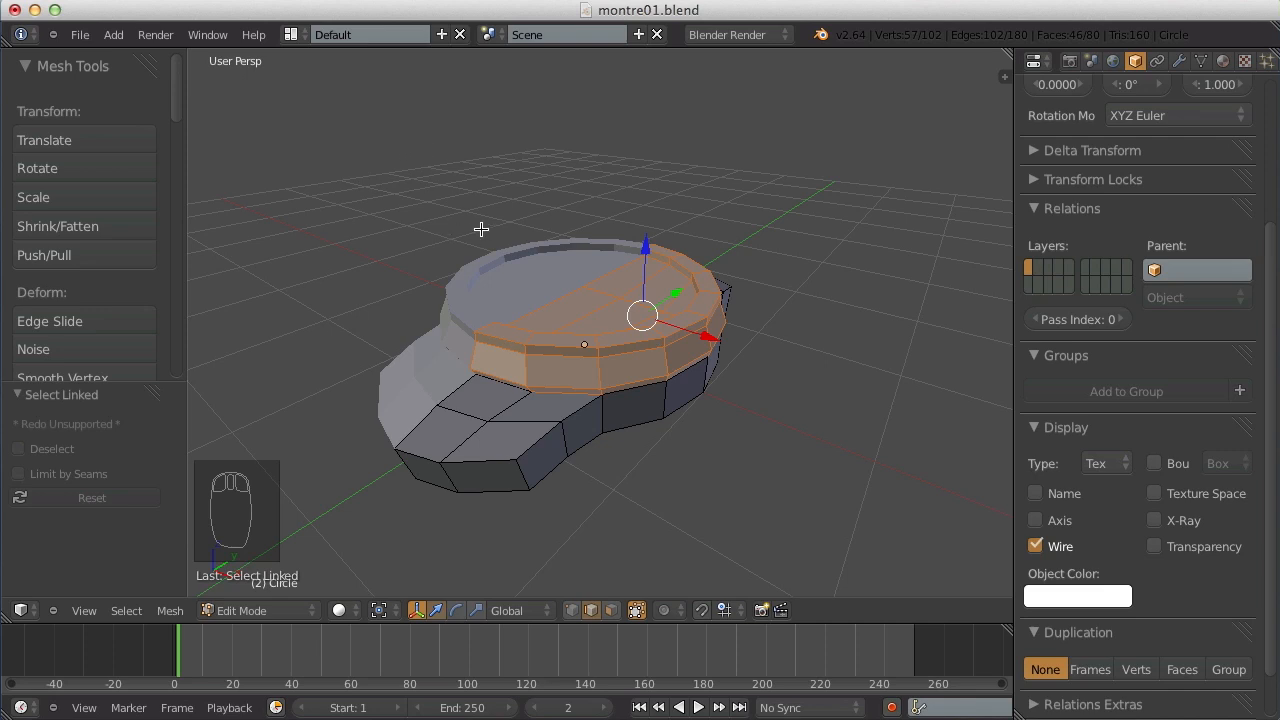
Try to raise the selected bezel part along Z within the watch mesh.
{"action": "key", "text": "p"}
{"action": "left_click", "coordinate": [648, 305]}
{"action": "left_click_drag", "start_coordinate": [649, 247], "coordinate": [647, 210]}
{"action": "middle_click_drag", "start_coordinate": [737, 374], "coordinate": [700, 346]}
{"action": "key", "text": "ctrl+z"}
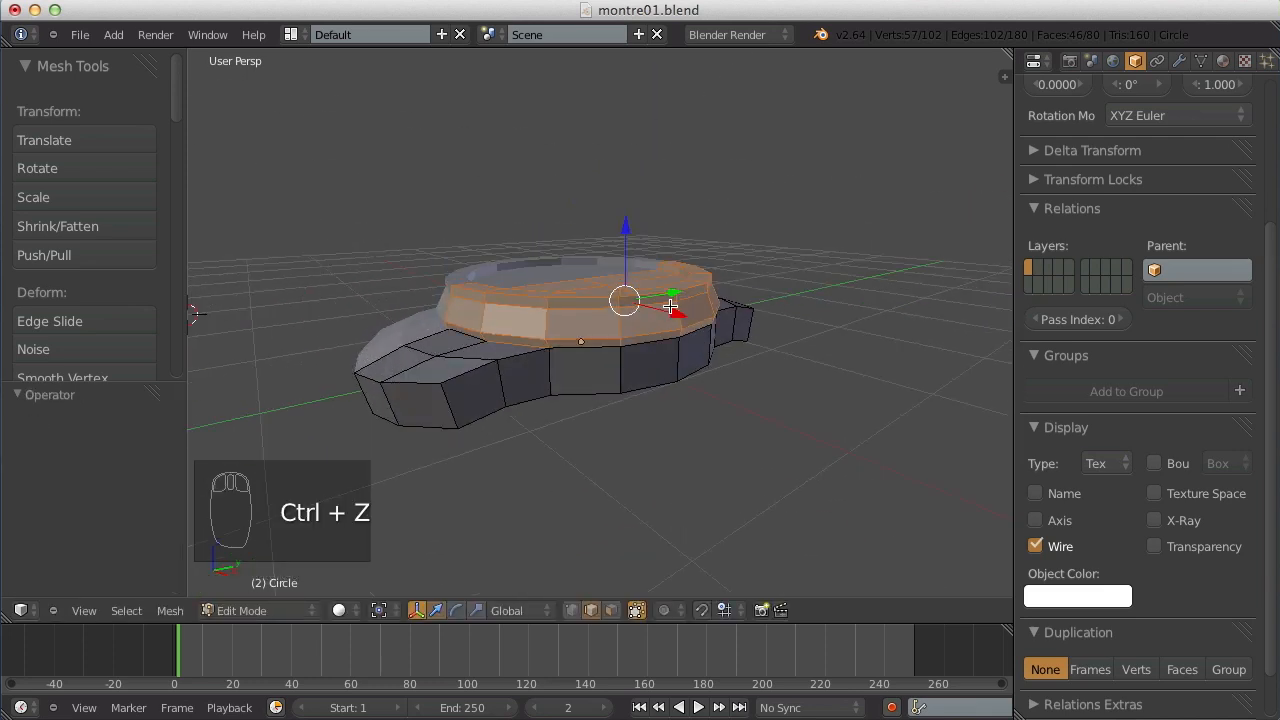
Separate the selected bezel from the watch case mesh into its own object.
{"action": "key", "text": "p"}
{"action": "left_click", "coordinate": [670, 305]}
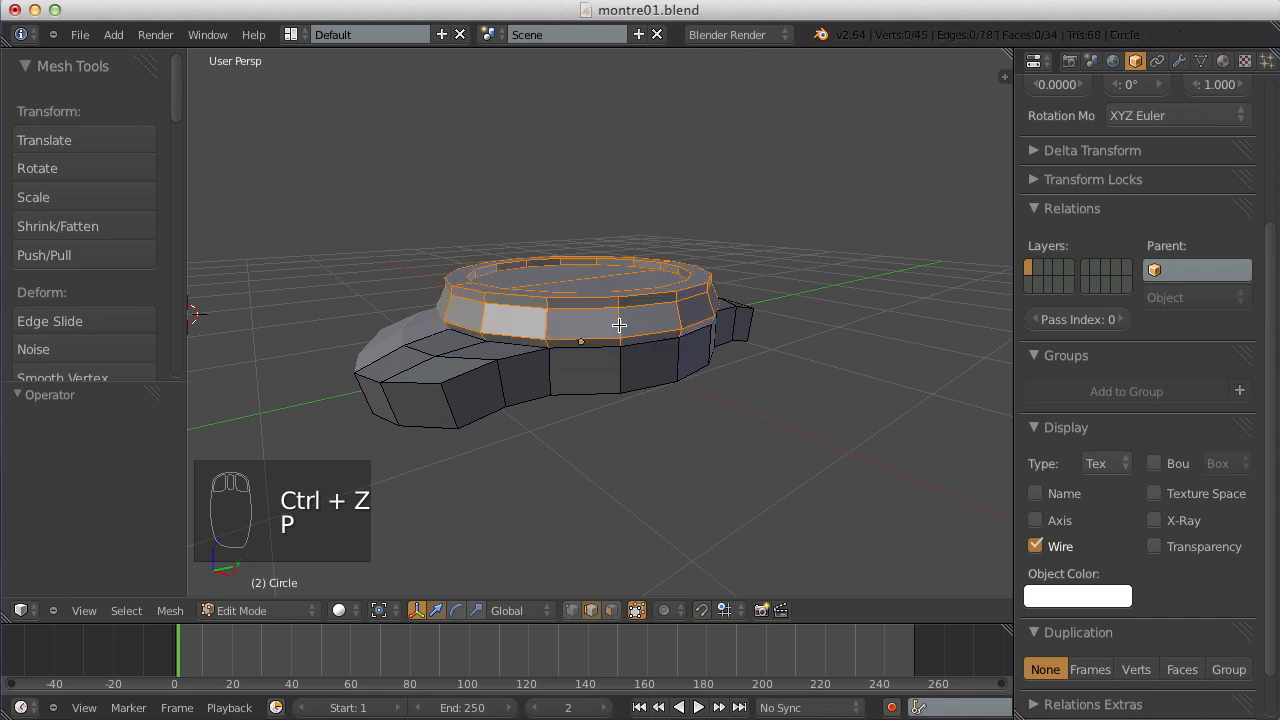
{"action": "key", "text": "p"}
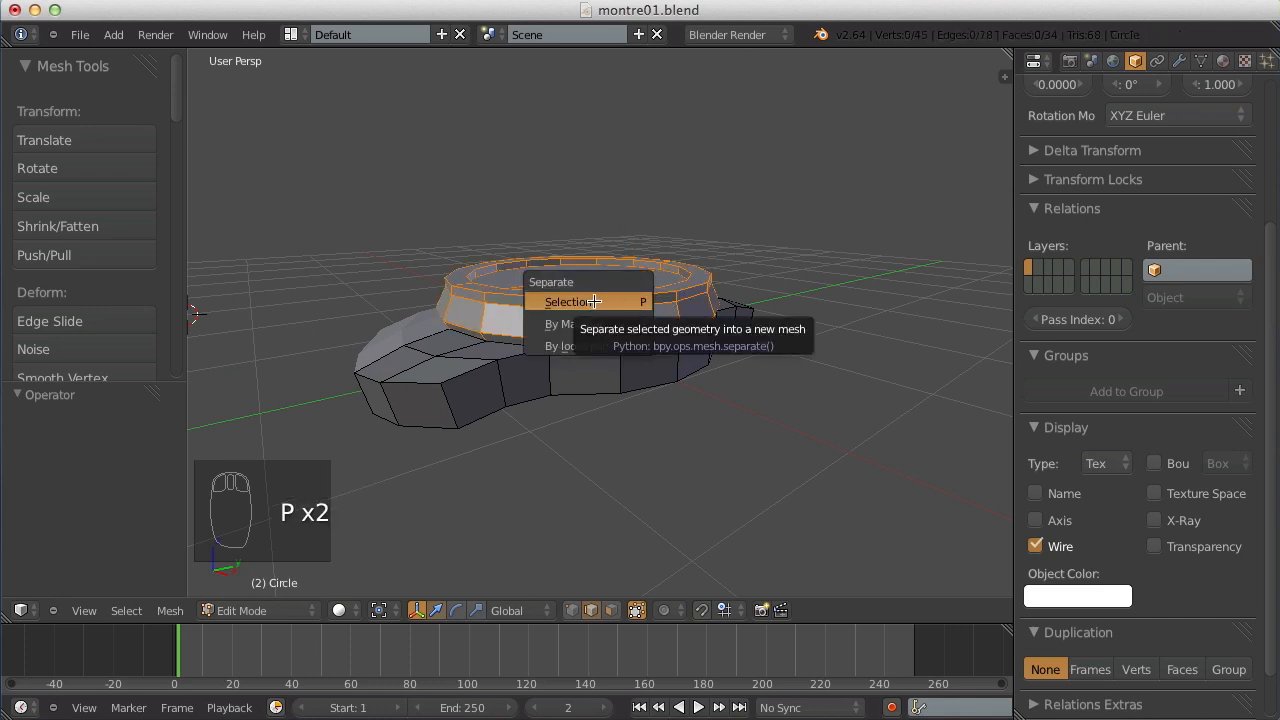
{"action": "left_click", "coordinate": [647, 301]}
{"action": "key", "text": "a"}
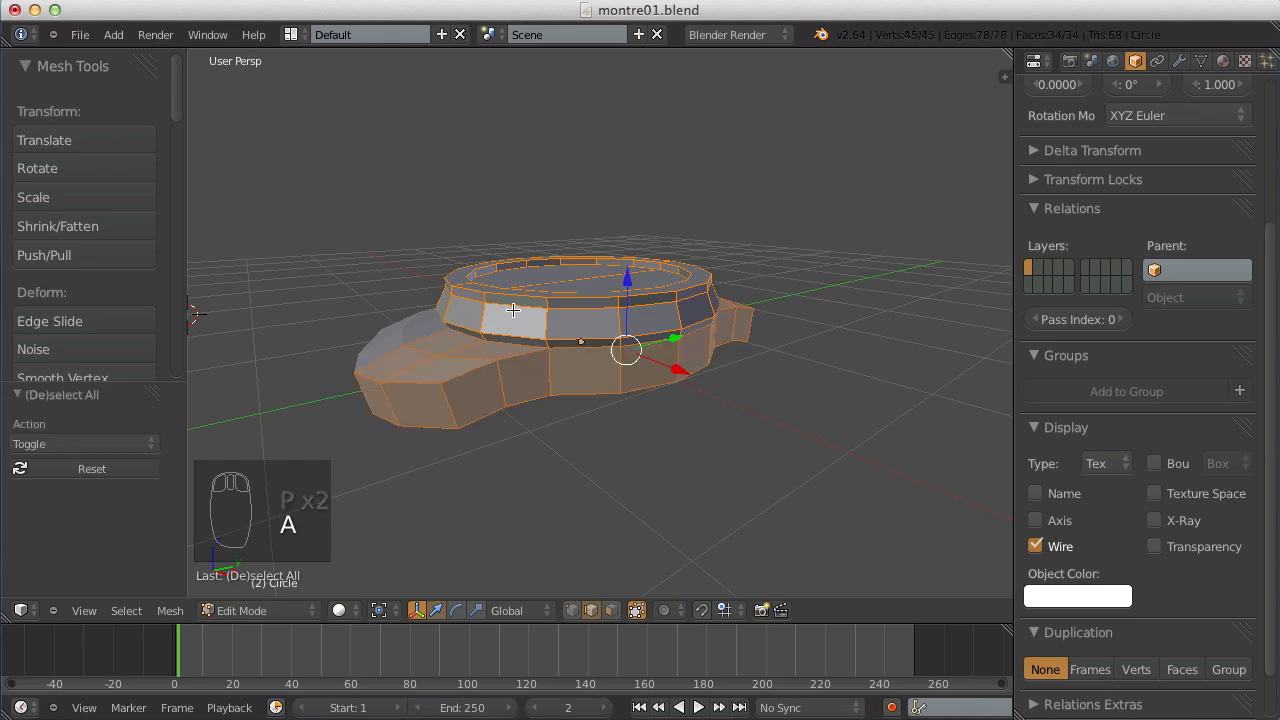
In Object Mode, lift the separated bezel about 0.3 units along Z above the case.
{"action": "key", "text": "Tab"}
{"action": "key", "text": "a"}
{"action": "right_click", "coordinate": [577, 268]}
{"action": "left_click_drag", "start_coordinate": [576, 267], "coordinate": [583, 311]}
{"action": "key", "text": "a"}
{"action": "right_click", "coordinate": [550, 332]}
{"action": "middle_click_drag", "start_coordinate": [583, 313], "coordinate": [629, 326]}
{"action": "key", "text": "ctrl+z"}
{"action": "key", "text": "a"}
{"action": "right_click", "coordinate": [632, 330]}
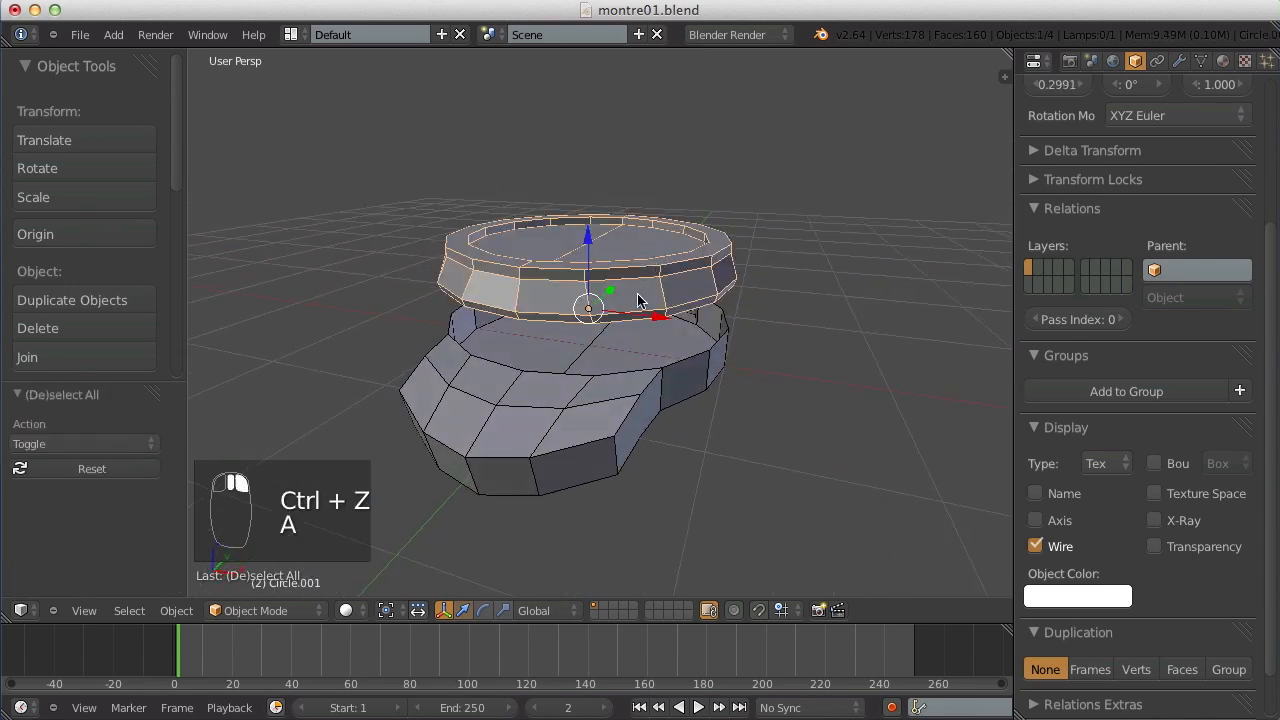
Check the Mirror modifier settings of the bezel and the case, and examine the open surfaces where they were split.
{"action": "left_click", "coordinate": [1179, 61]}
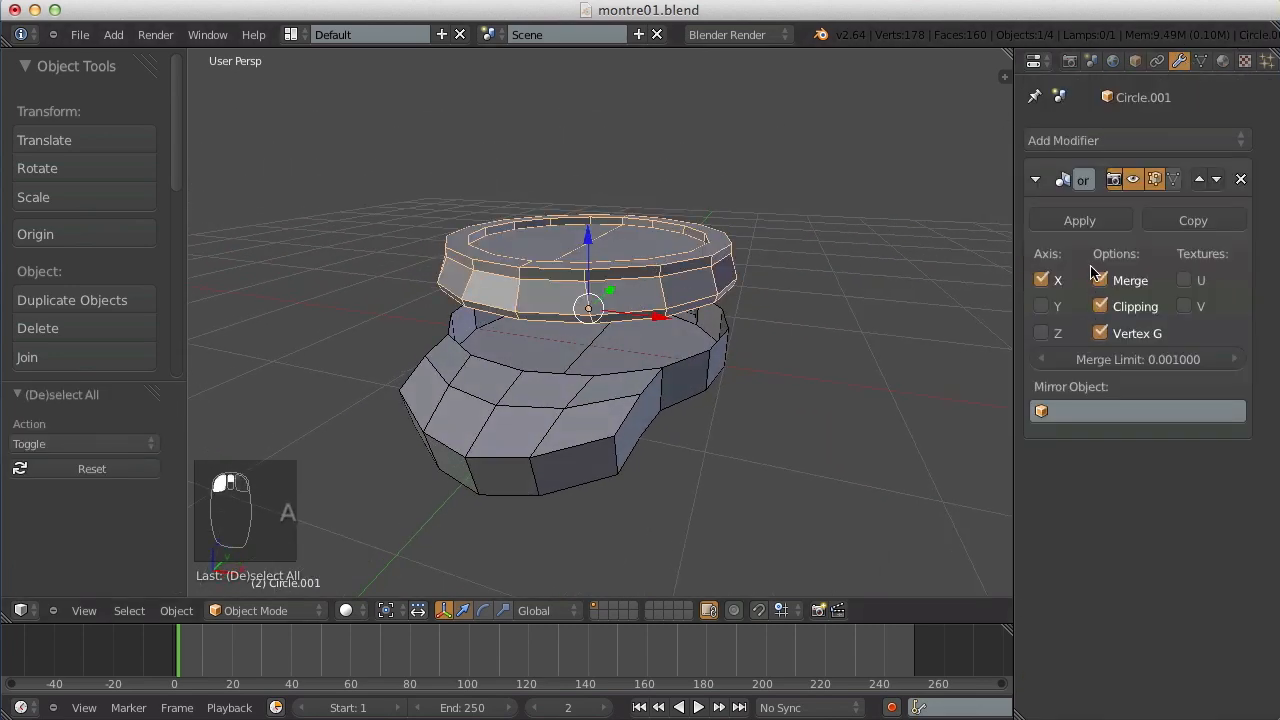
{"action": "right_click", "coordinate": [620, 395]}
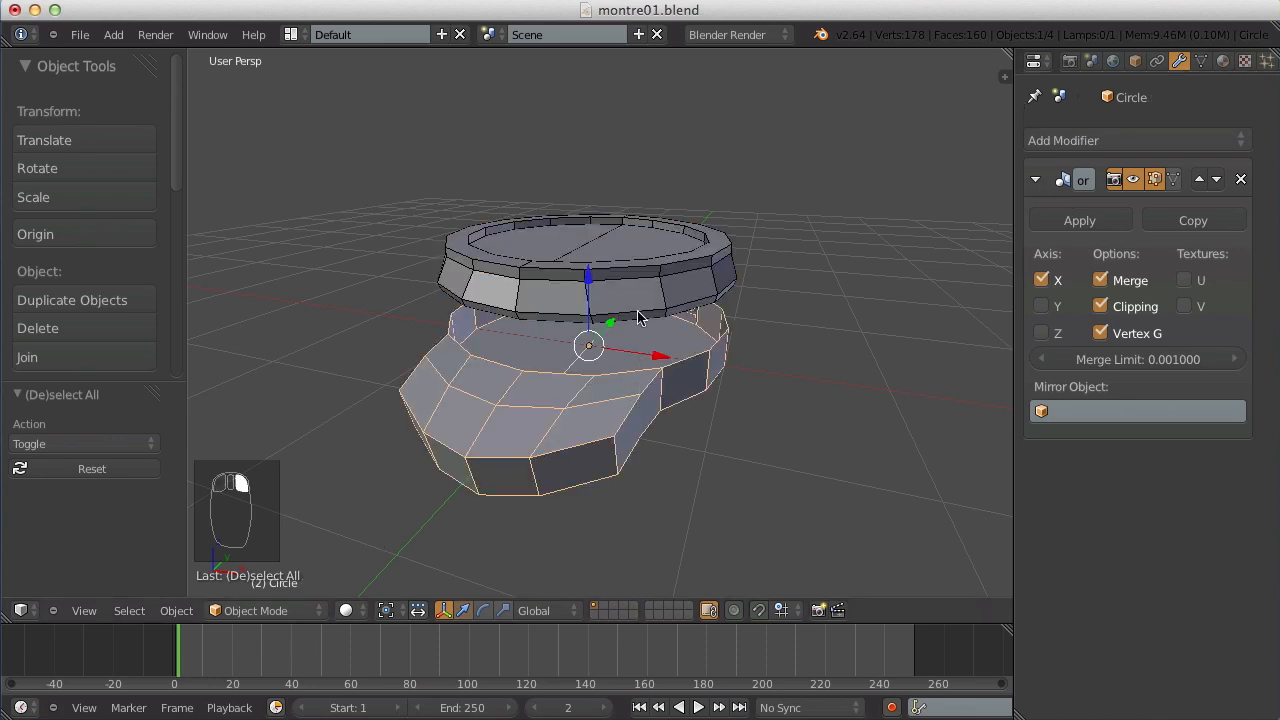
{"action": "right_click", "coordinate": [642, 328]}
{"action": "middle_click_drag", "start_coordinate": [632, 317], "coordinate": [580, 308]}
{"action": "key", "text": "Tab"}
{"action": "key", "text": "Tab"}
{"action": "scroll", "coordinate": [572, 230], "scroll_direction": "up", "scroll_amount": 2}
{"action": "key", "text": "Tab"}
{"action": "key", "text": "Tab"}
{"action": "scroll", "coordinate": [615, 256], "scroll_direction": "down", "scroll_amount": 5}
Isolate the bezel by hiding all other objects.
{"action": "key", "text": "a"}
{"action": "right_click", "coordinate": [614, 301]}
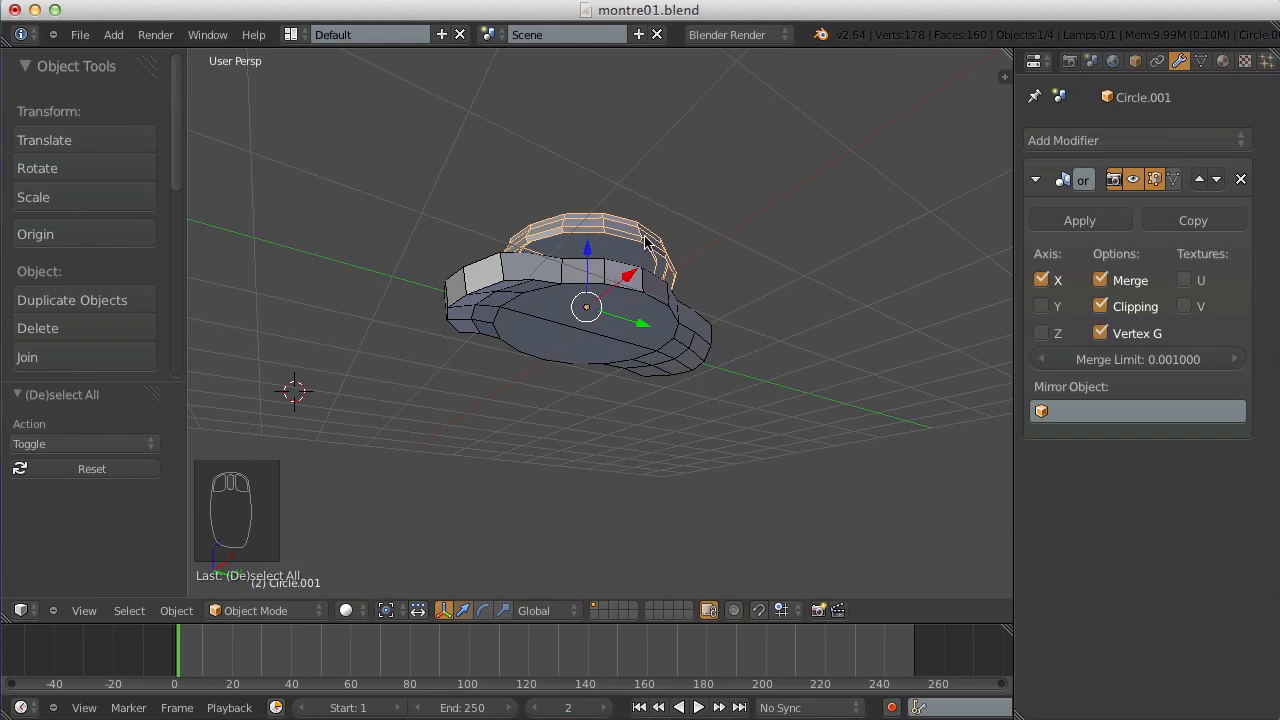
{"action": "middle_click_drag", "start_coordinate": [649, 254], "coordinate": [646, 314]}
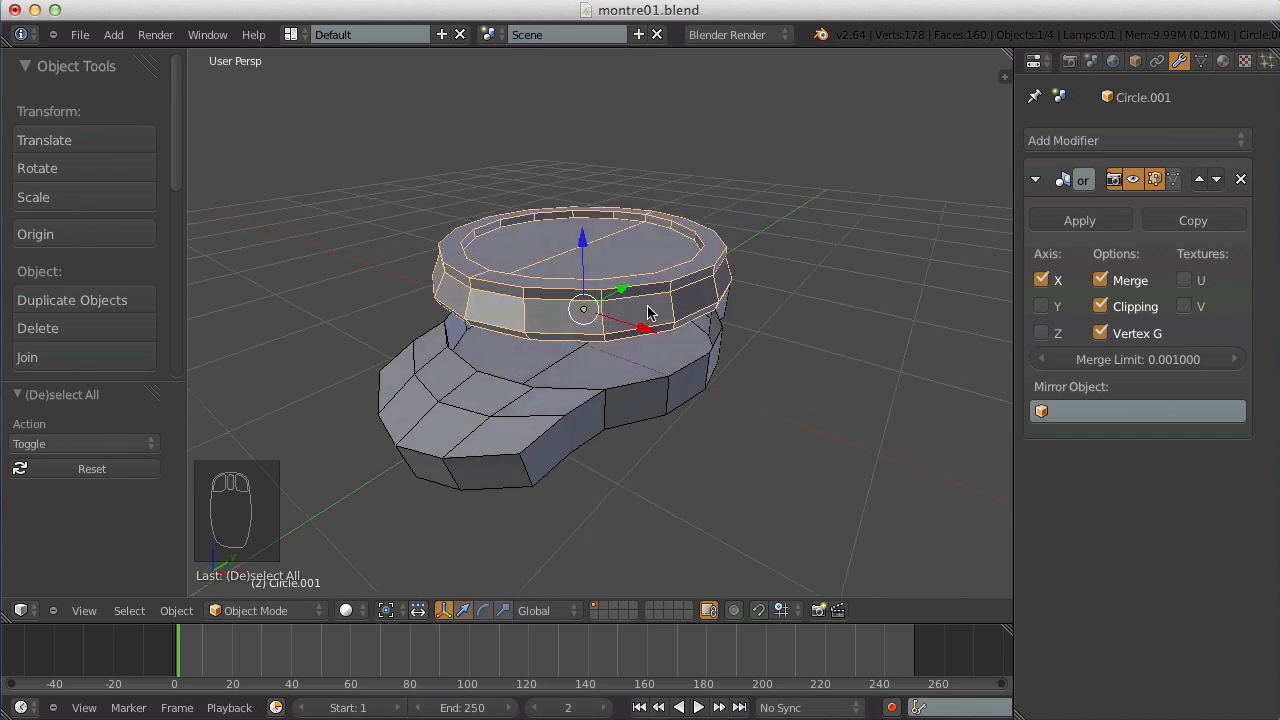
{"action": "key", "text": "shift+h"}
{"action": "scroll", "coordinate": [650, 310], "scroll_direction": "down", "scroll_amount": 5}
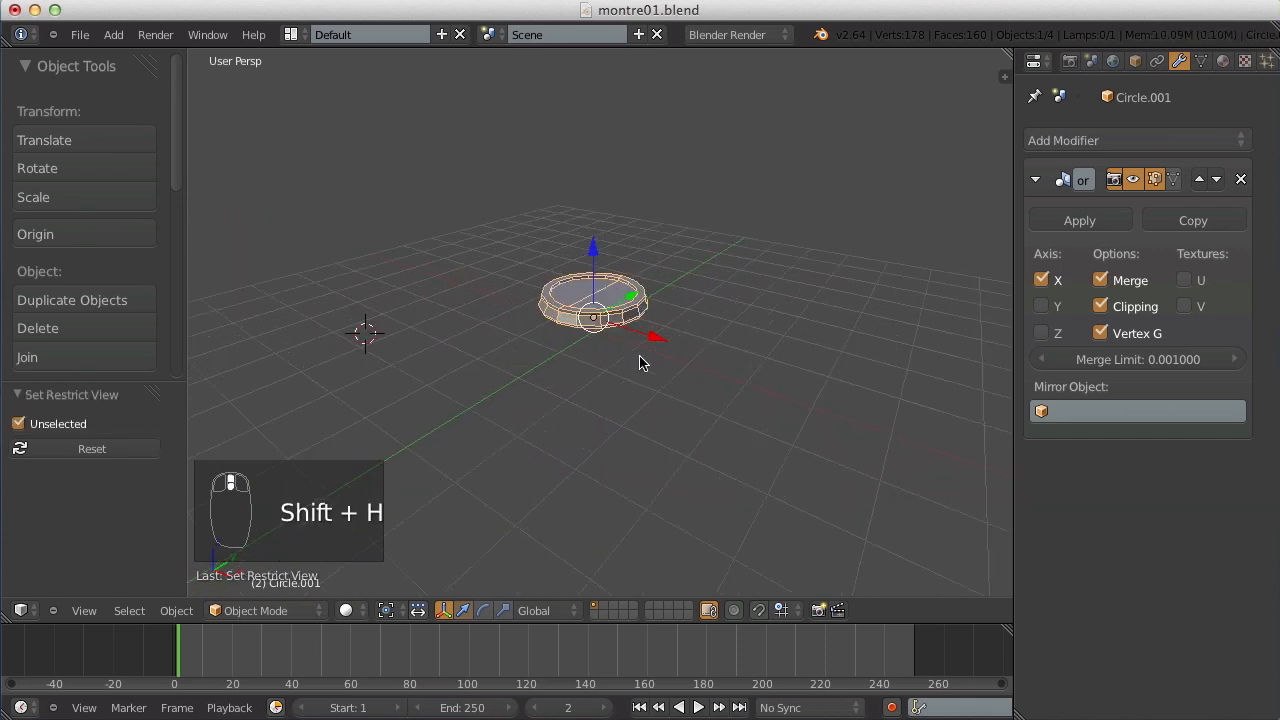
{"action": "scroll", "coordinate": [445, 430], "scroll_direction": "up", "scroll_amount": 2}
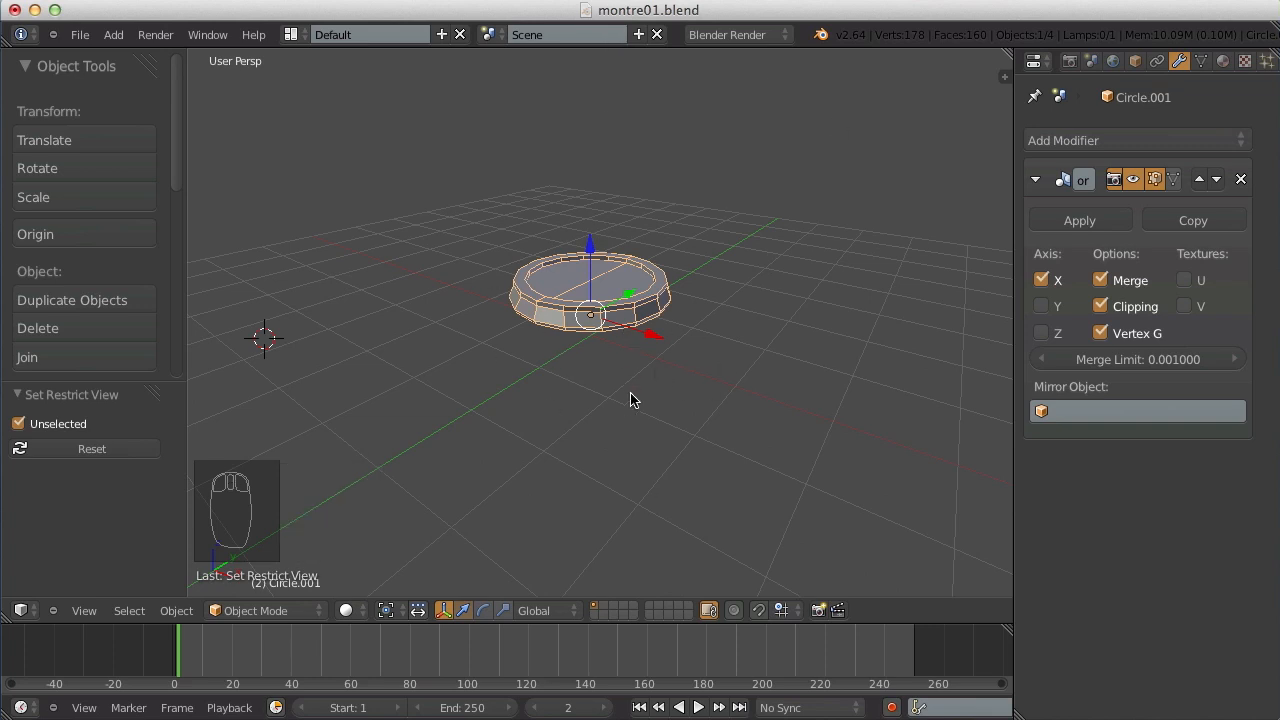
Enter Edit Mode on the bezel with its open underside in view and clear the mesh selection.
{"action": "middle_click_drag", "start_coordinate": [630, 381], "coordinate": [594, 134]}
{"action": "key", "text": "Tab"}
{"action": "scroll", "coordinate": [600, 177], "scroll_direction": "up", "scroll_amount": 3}
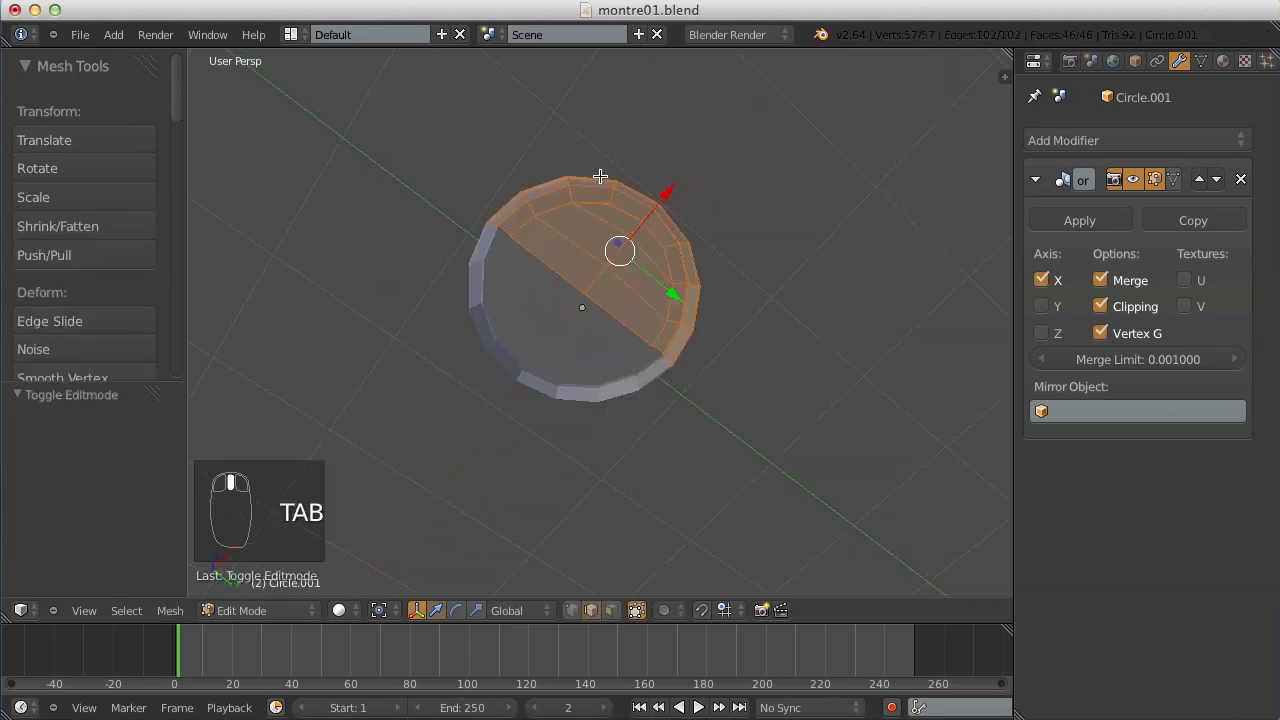
{"action": "middle_click_drag", "start_coordinate": [590, 209], "coordinate": [615, 190]}
{"action": "key", "text": "a"}
{"action": "key", "text": "a"}
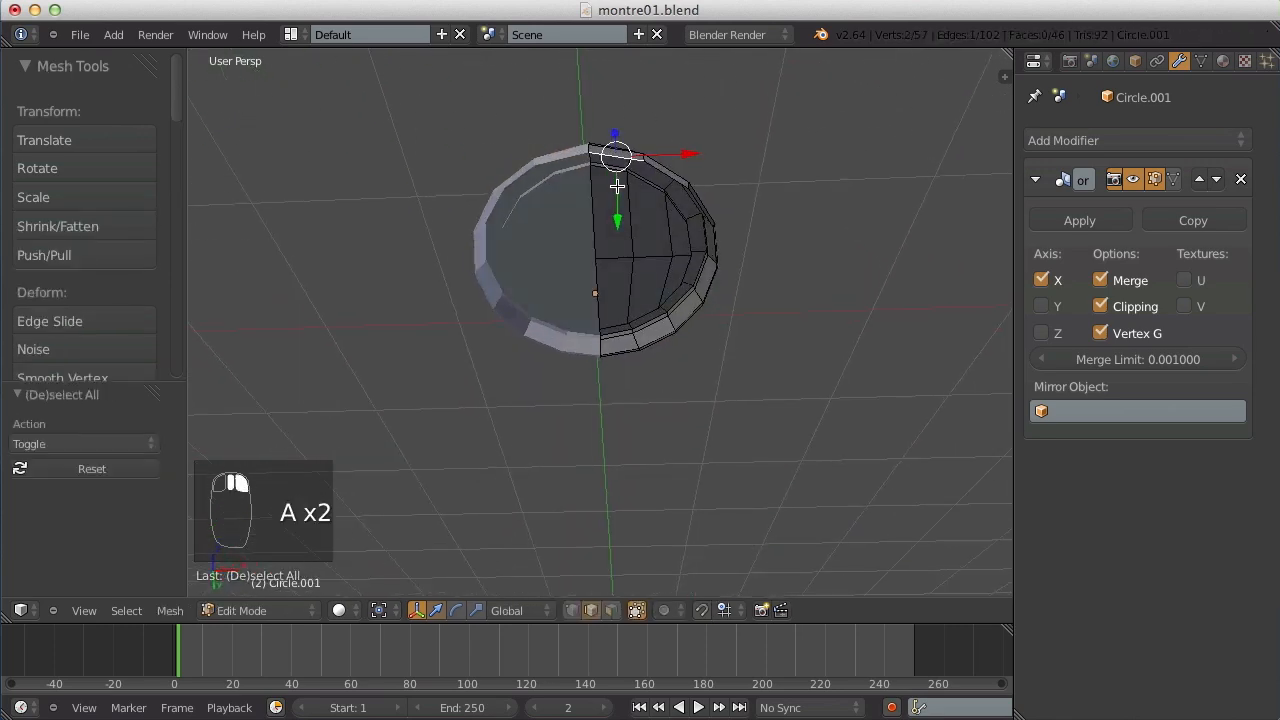
{"action": "scroll", "coordinate": [632, 370], "scroll_direction": "up", "scroll_amount": 2}
{"action": "right_click", "coordinate": [632, 374], "text": "alt"}
{"action": "key", "text": "a"}
{"action": "scroll", "coordinate": [677, 351], "scroll_direction": "down", "scroll_amount": 4}
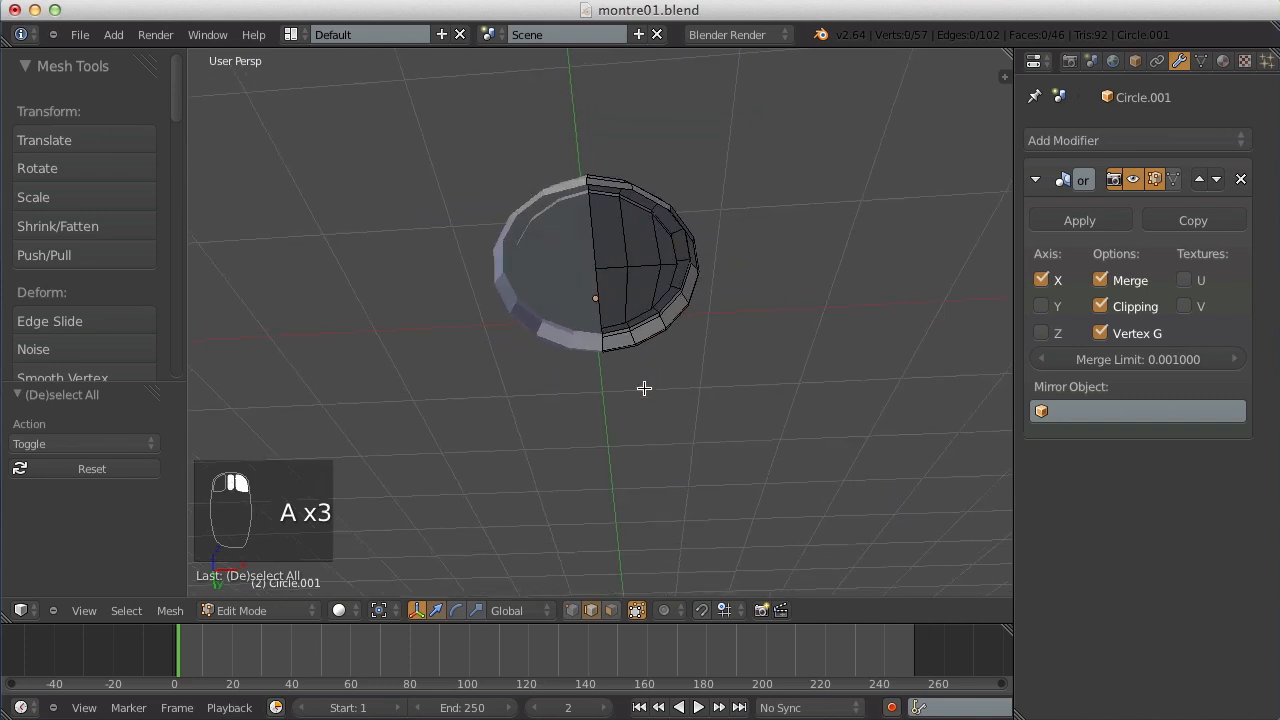
Create two adjacent faces between opposite lower rim edges to start closing the bezel's underside, beginning at the mirror seam.
{"action": "middle_click_drag", "start_coordinate": [646, 386], "coordinate": [613, 485]}
{"action": "right_click", "coordinate": [554, 234]}
{"action": "scroll", "coordinate": [619, 261], "scroll_direction": "up", "scroll_amount": 5}
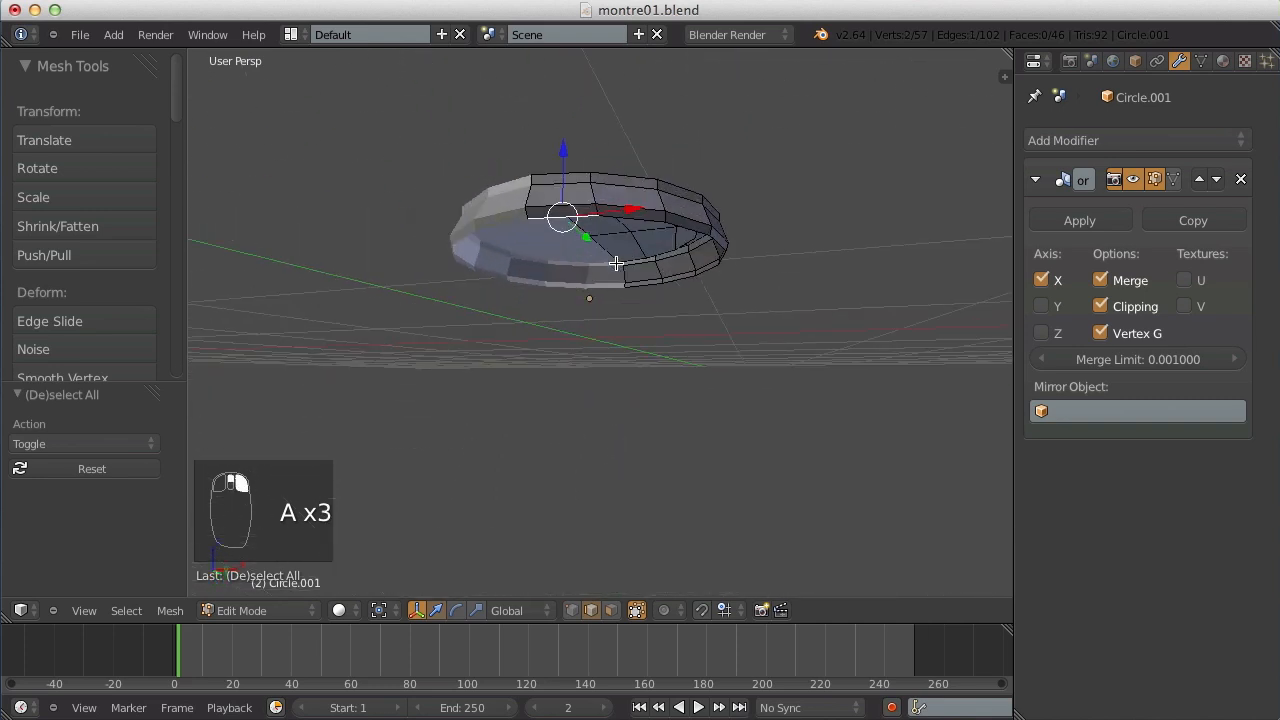
{"action": "right_click", "coordinate": [655, 268], "text": "shift"}
{"action": "key", "text": "f"}
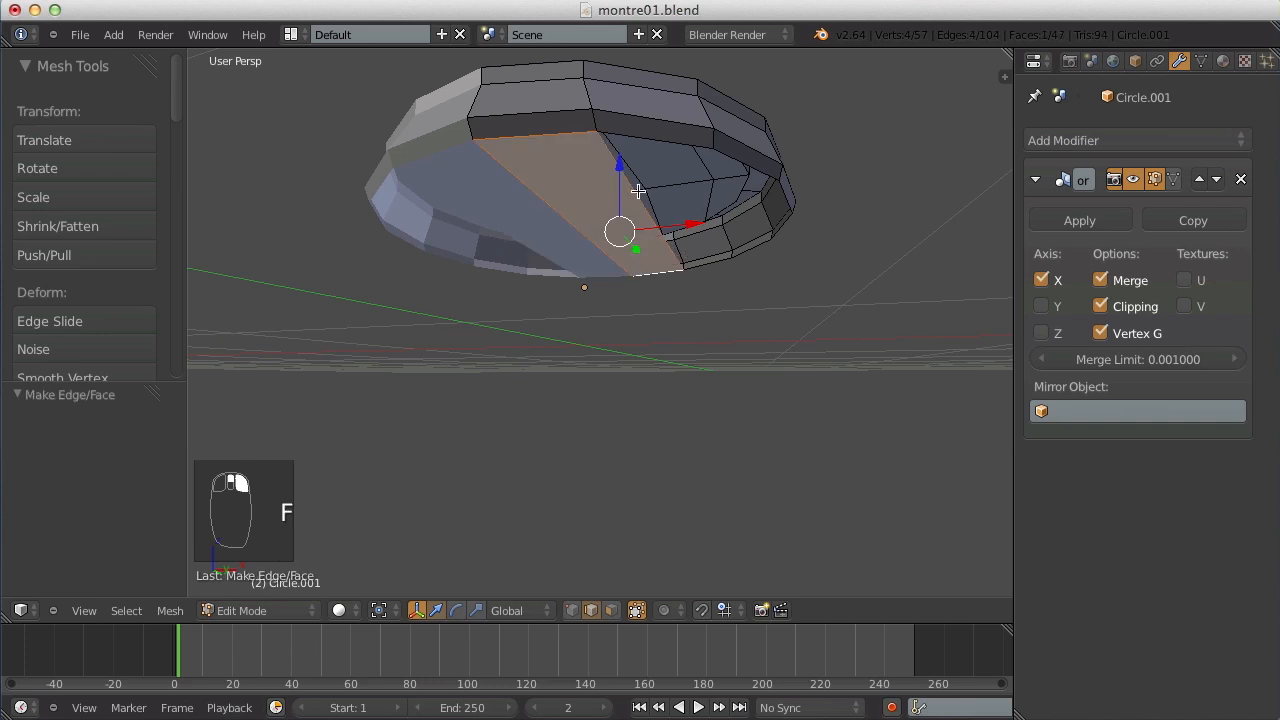
{"action": "key", "text": "a"}
{"action": "right_click", "coordinate": [627, 130]}
{"action": "right_click", "coordinate": [714, 262], "text": "shift"}
{"action": "key", "text": "f"}
{"action": "key", "text": "a"}
{"action": "scroll", "coordinate": [714, 260], "scroll_direction": "down", "scroll_amount": 4}
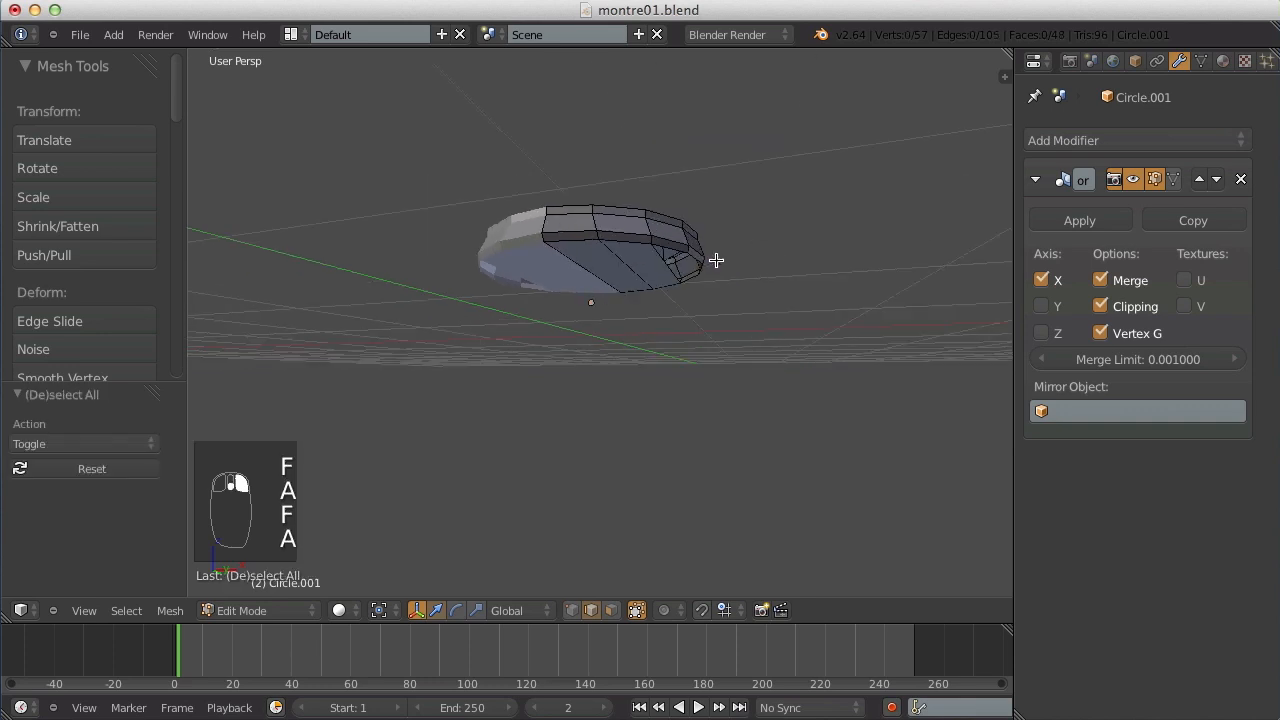
Add one centred loop cut across the new faces on the bezel's underside.
{"action": "middle_click_drag", "start_coordinate": [714, 260], "coordinate": [595, 121]}
{"action": "scroll", "coordinate": [595, 121], "scroll_direction": "up", "scroll_amount": 4}
{"action": "scroll", "coordinate": [595, 121], "scroll_direction": "up", "scroll_amount": 2}
{"action": "key", "text": "ctrl+r"}
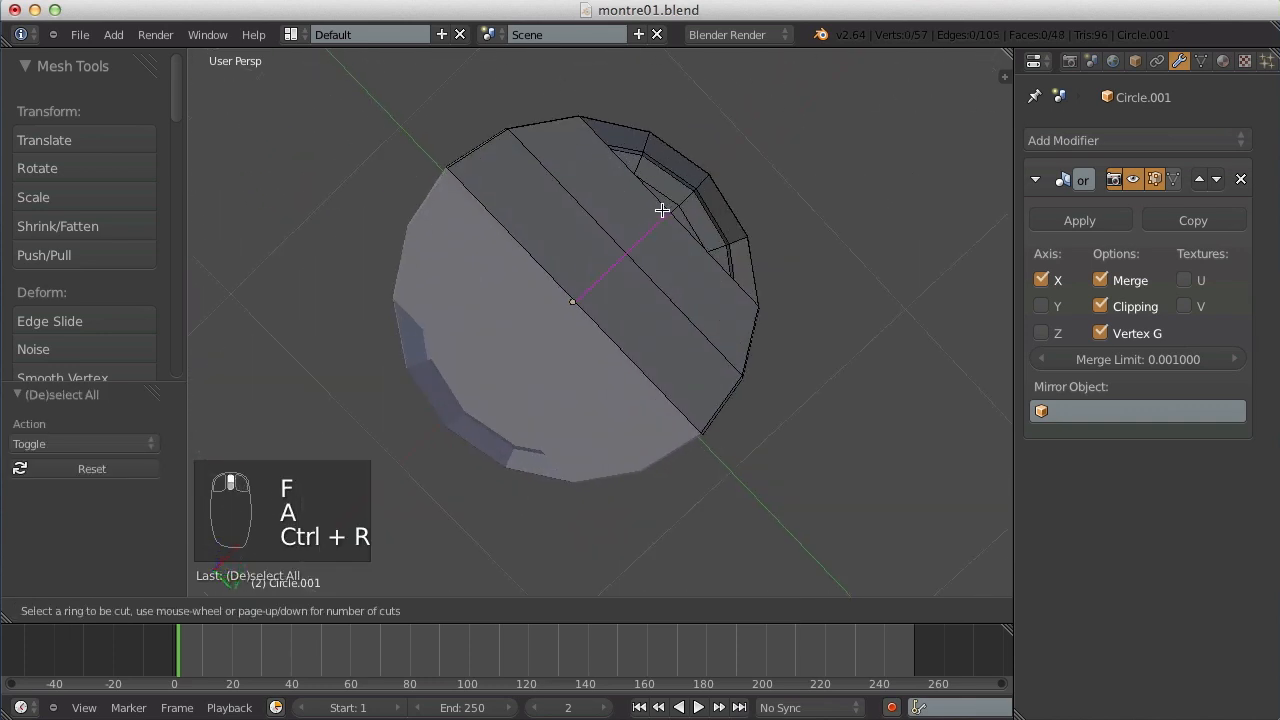
{"action": "left_click", "coordinate": [663, 209]}
{"action": "right_click", "coordinate": [663, 209]}
{"action": "key", "text": "a"}
Fill the two remaining outer gaps in the bezel's underside with faces and return to Object Mode.
{"action": "right_click", "coordinate": [628, 165]}
{"action": "right_click", "coordinate": [731, 140], "text": "shift"}
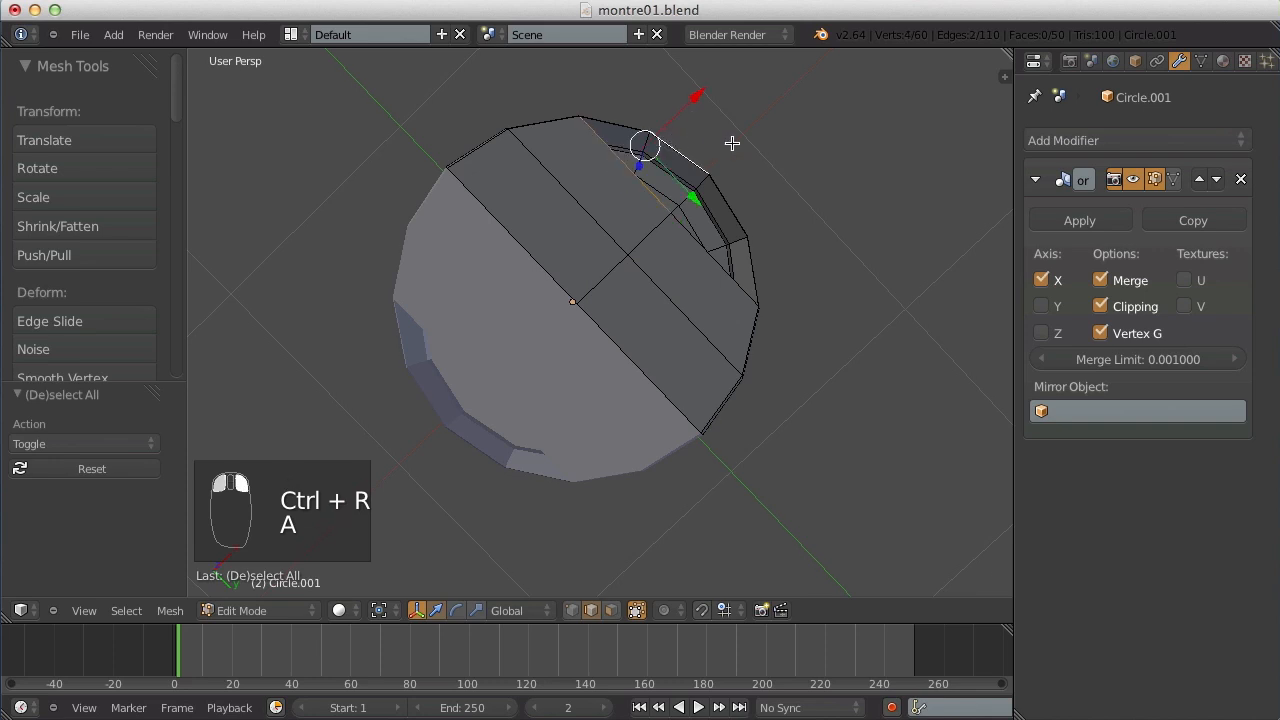
{"action": "middle_click_drag", "start_coordinate": [731, 140], "coordinate": [663, 277]}
{"action": "key", "text": "f"}
{"action": "key", "text": "a"}
{"action": "right_click", "coordinate": [704, 272]}
{"action": "right_click", "coordinate": [697, 367], "text": "shift"}
{"action": "key", "text": "f"}
{"action": "key", "text": "Tab"}
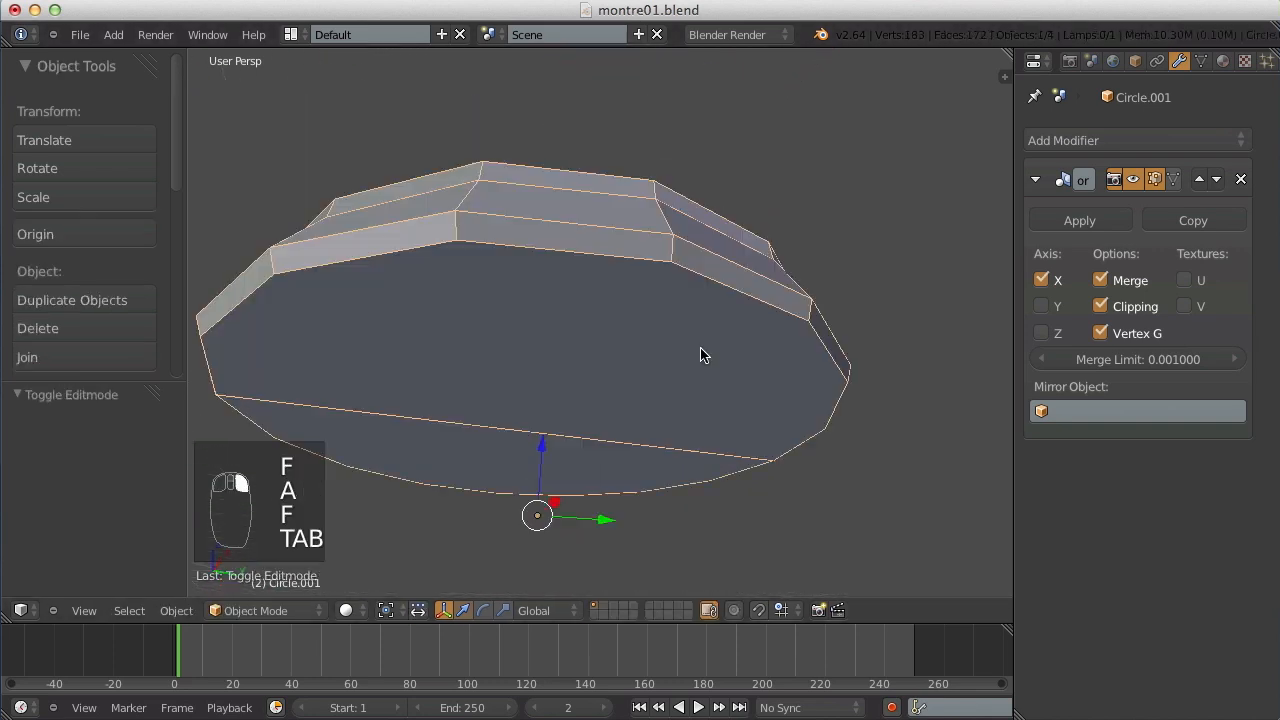
Inspect the closed bezel from below and above in both solid and wireframe display.
{"action": "scroll", "coordinate": [690, 320], "scroll_direction": "down", "scroll_amount": 7}
{"action": "scroll", "coordinate": [668, 287], "scroll_direction": "up", "scroll_amount": 5}
{"action": "key", "text": "a"}
{"action": "right_click", "coordinate": [656, 287]}
{"action": "scroll", "coordinate": [657, 268], "scroll_direction": "down", "scroll_amount": 4}
{"action": "middle_click_drag", "start_coordinate": [548, 354], "coordinate": [671, 271]}
{"action": "key", "text": "Tab"}
{"action": "key", "text": "a"}
{"action": "scroll", "coordinate": [600, 245], "scroll_direction": "up", "scroll_amount": 4}
{"action": "middle_click_drag", "start_coordinate": [544, 233], "coordinate": [541, 370]}
{"action": "key", "text": "z"}
{"action": "scroll", "coordinate": [602, 278], "scroll_direction": "down", "scroll_amount": 4}
{"action": "key", "text": "Tab"}
{"action": "key", "text": "z"}
{"action": "key", "text": "a"}
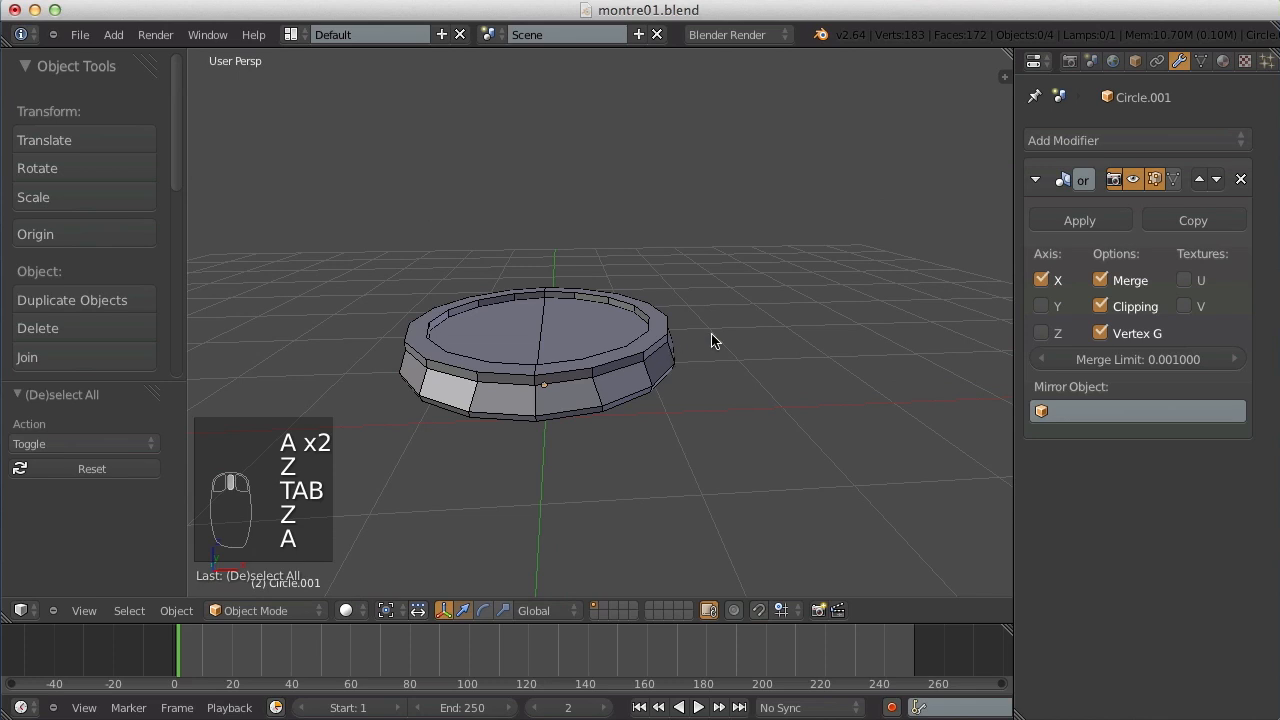
Reveal all hidden objects, select the watch case, and hide everything else to isolate it.
{"action": "key", "text": "alt+h"}
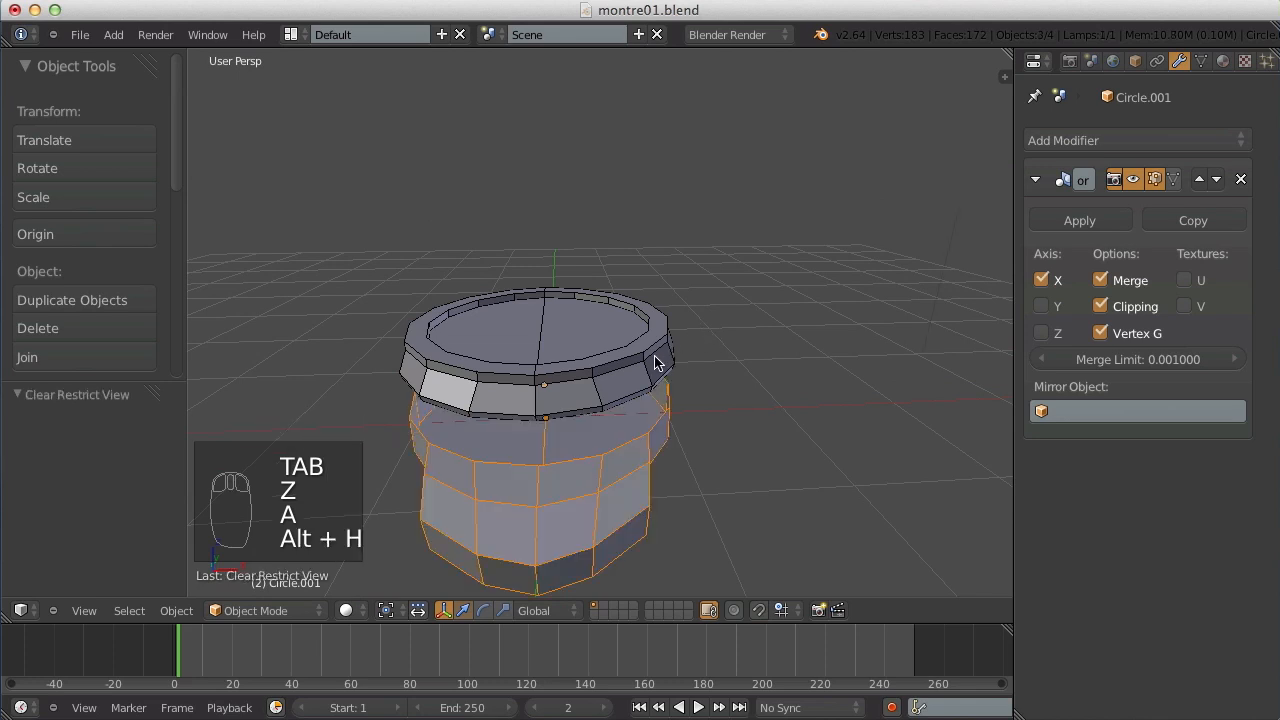
{"action": "key", "text": "a"}
{"action": "right_click", "coordinate": [655, 496]}
{"action": "scroll", "coordinate": [655, 496], "scroll_direction": "down", "scroll_amount": 3}
{"action": "scroll", "coordinate": [660, 485], "scroll_direction": "up", "scroll_amount": 1}
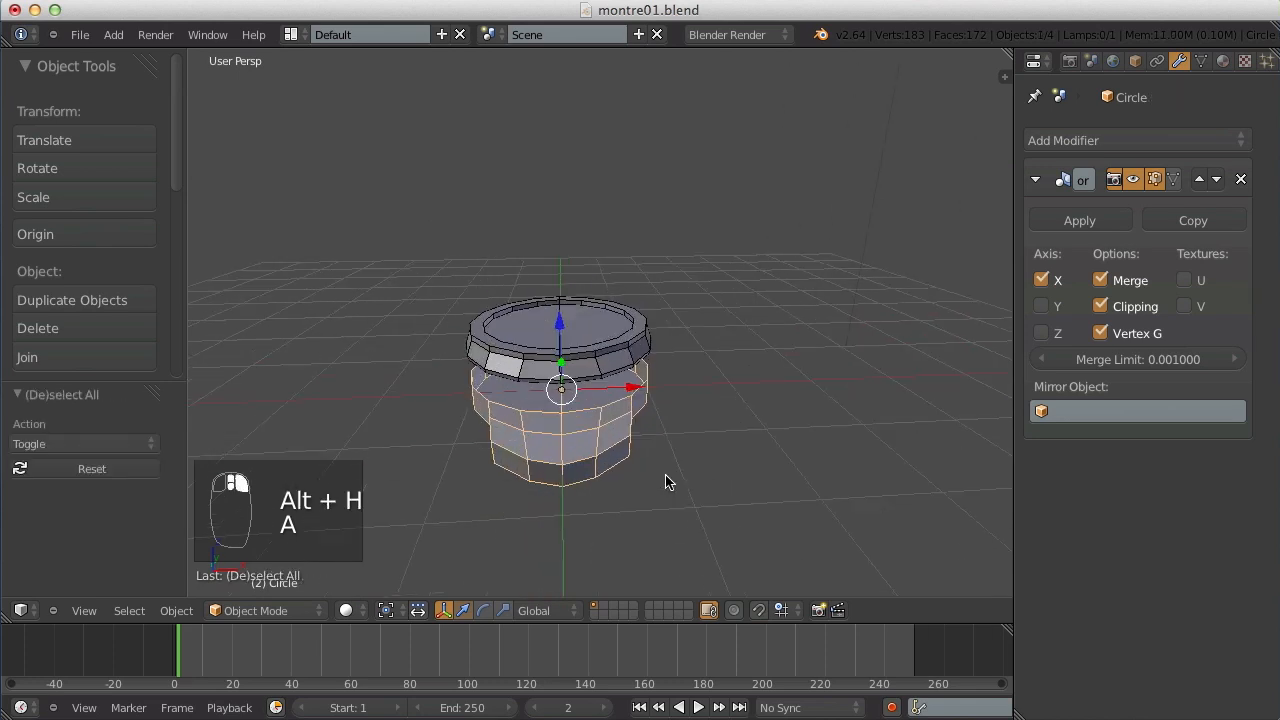
{"action": "key", "text": "shift+h"}
{"action": "key", "text": "a"}
In Edit Mode, fill a face across the case's top opening between the opposite end edges beside the mirror seam.
{"action": "middle_click_drag", "start_coordinate": [723, 277], "coordinate": [534, 428]}
{"action": "key", "text": "Tab"}
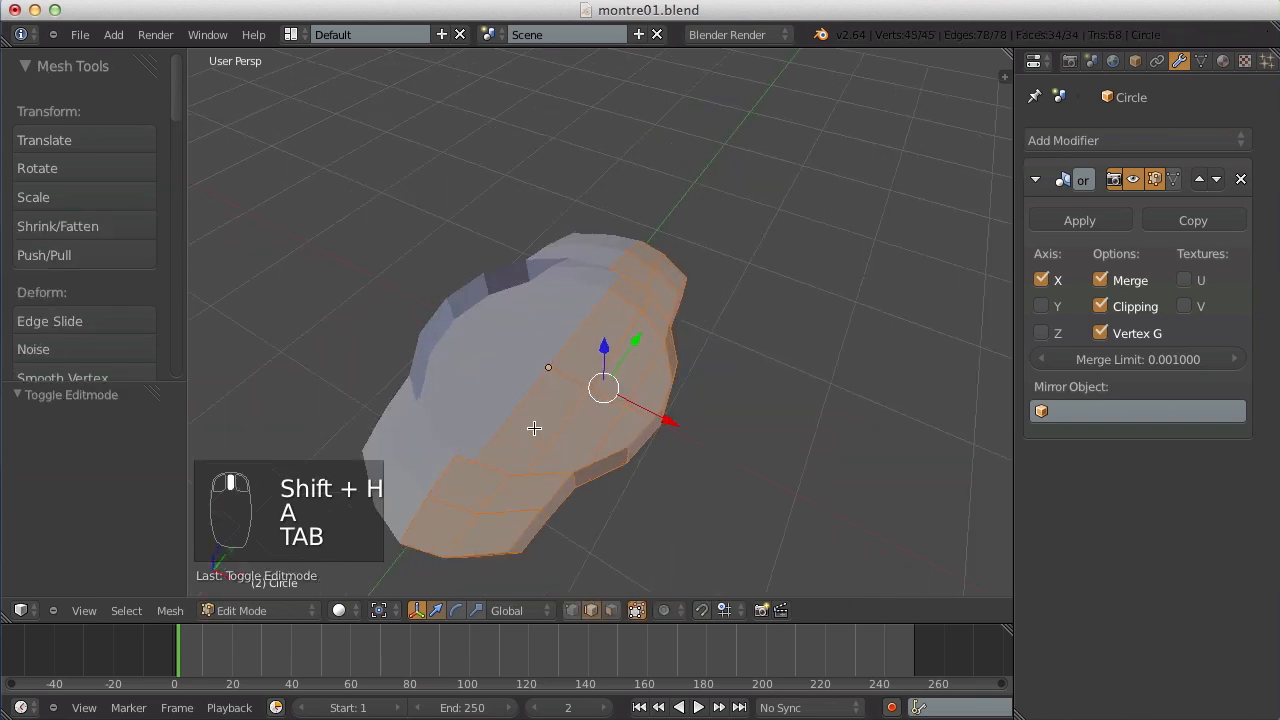
{"action": "key", "text": "a"}
{"action": "right_click", "coordinate": [480, 461]}
{"action": "right_click", "coordinate": [622, 262], "text": "shift"}
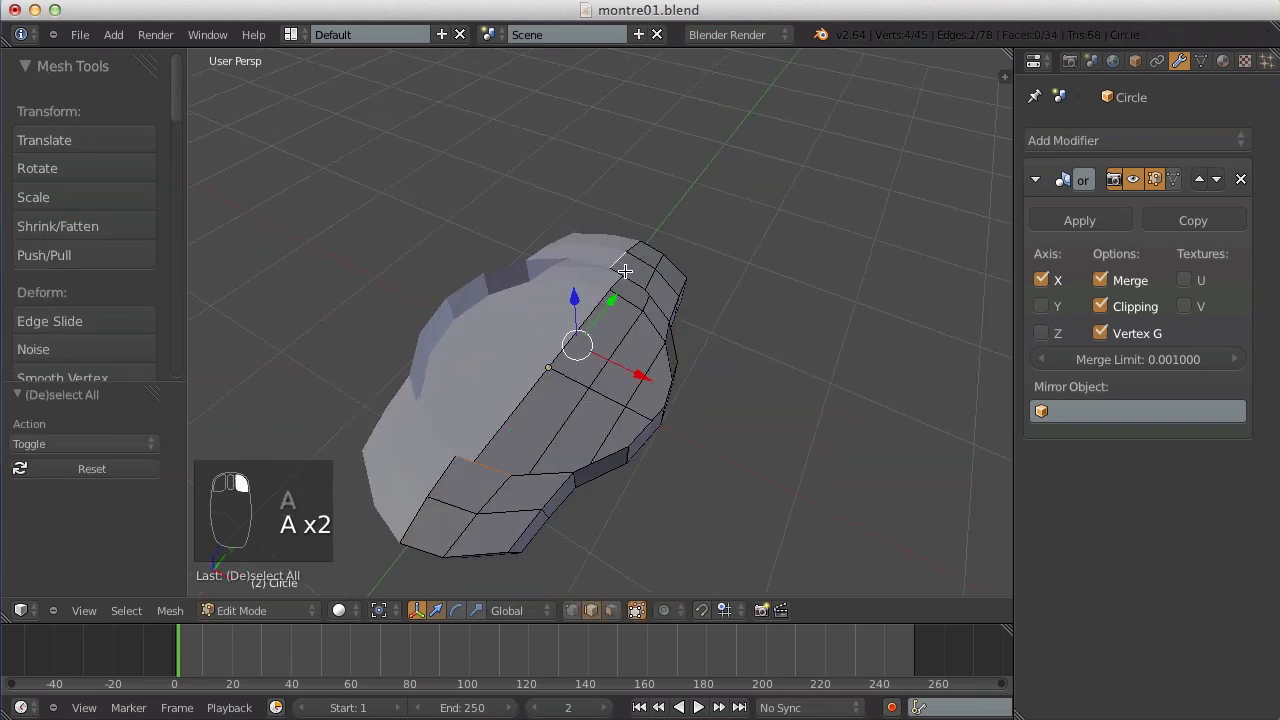
{"action": "key", "text": "ctrl+z"}
{"action": "key", "text": "f"}
{"action": "key", "text": "a"}
Fill a second face across the case's top opening between the next pair of opposite end edges.
{"action": "right_click", "coordinate": [634, 312]}
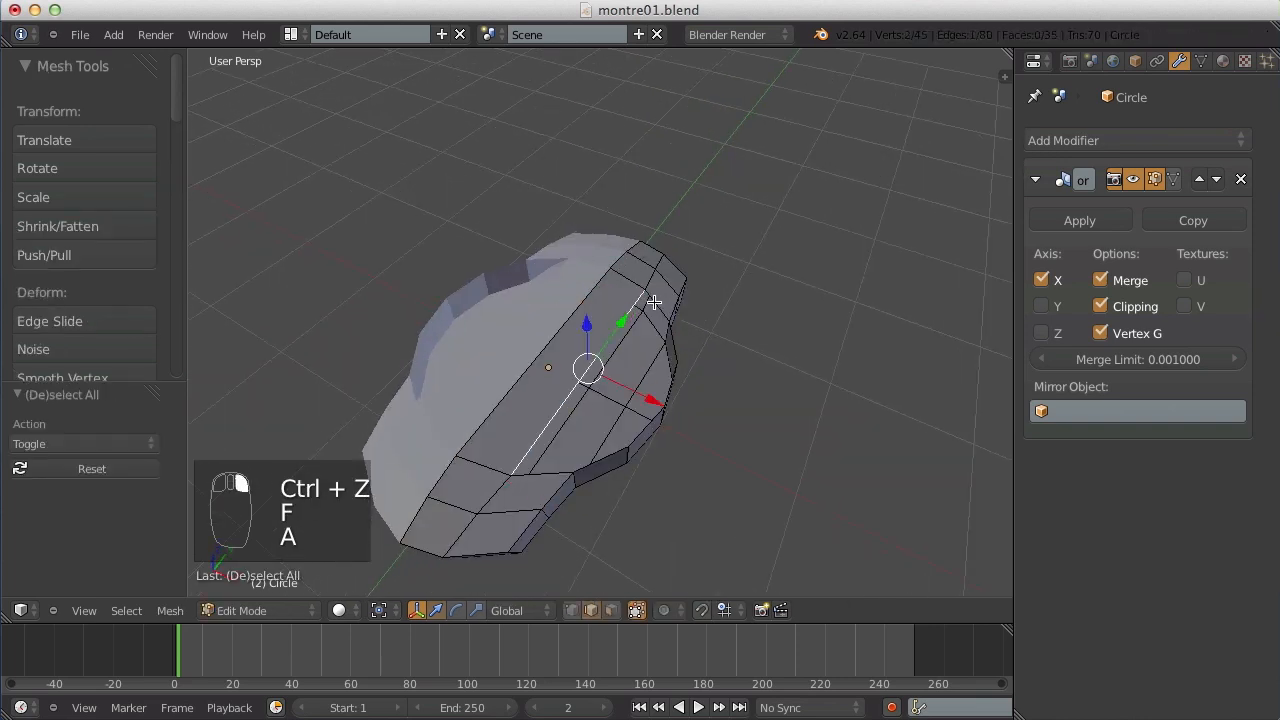
{"action": "right_click", "coordinate": [653, 302]}
{"action": "right_click", "coordinate": [513, 482], "text": "shift"}
{"action": "key", "text": "ctrl+z"}
{"action": "right_click", "coordinate": [532, 470], "text": "shift"}
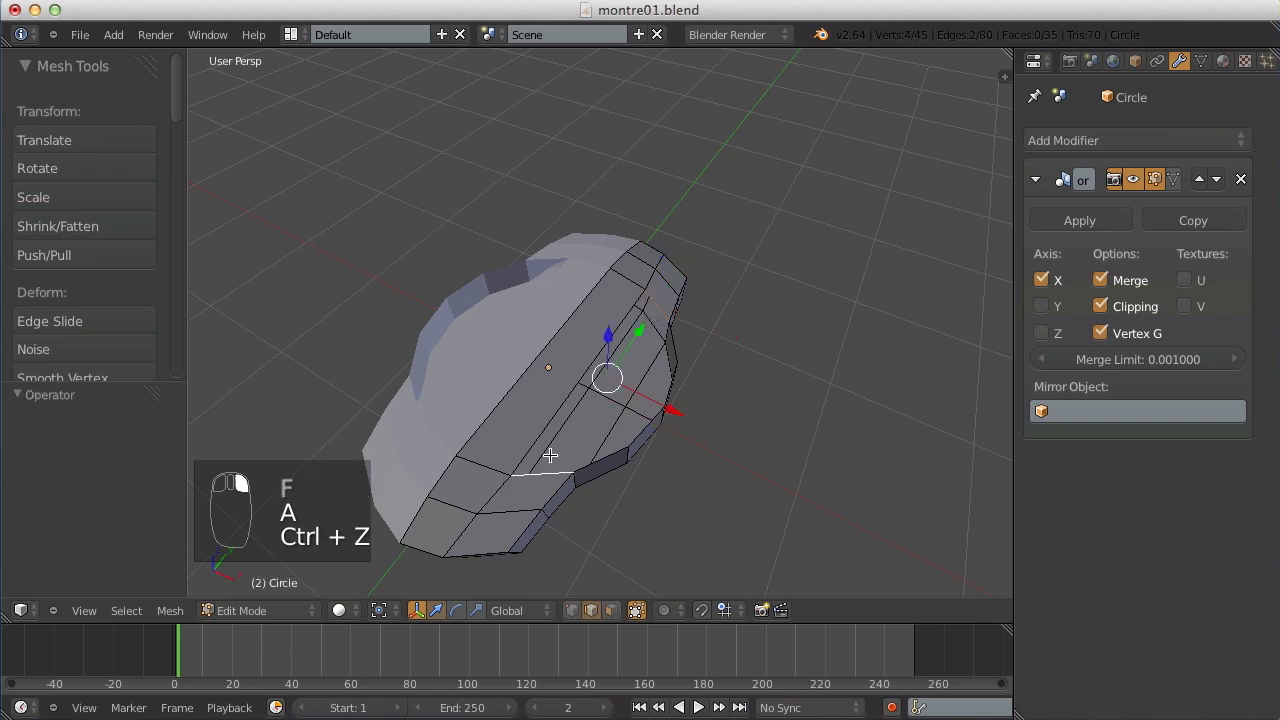
{"action": "key", "text": "a"}
Add one centred loop cut across the new faces on top of the case.
{"action": "key", "text": "ctrl+r"}
{"action": "left_click", "coordinate": [586, 370]}
{"action": "key", "text": "a"}
Try to fill the outer gap in the case's top between the loop-cut edge and the rim.
{"action": "right_click", "coordinate": [632, 360]}
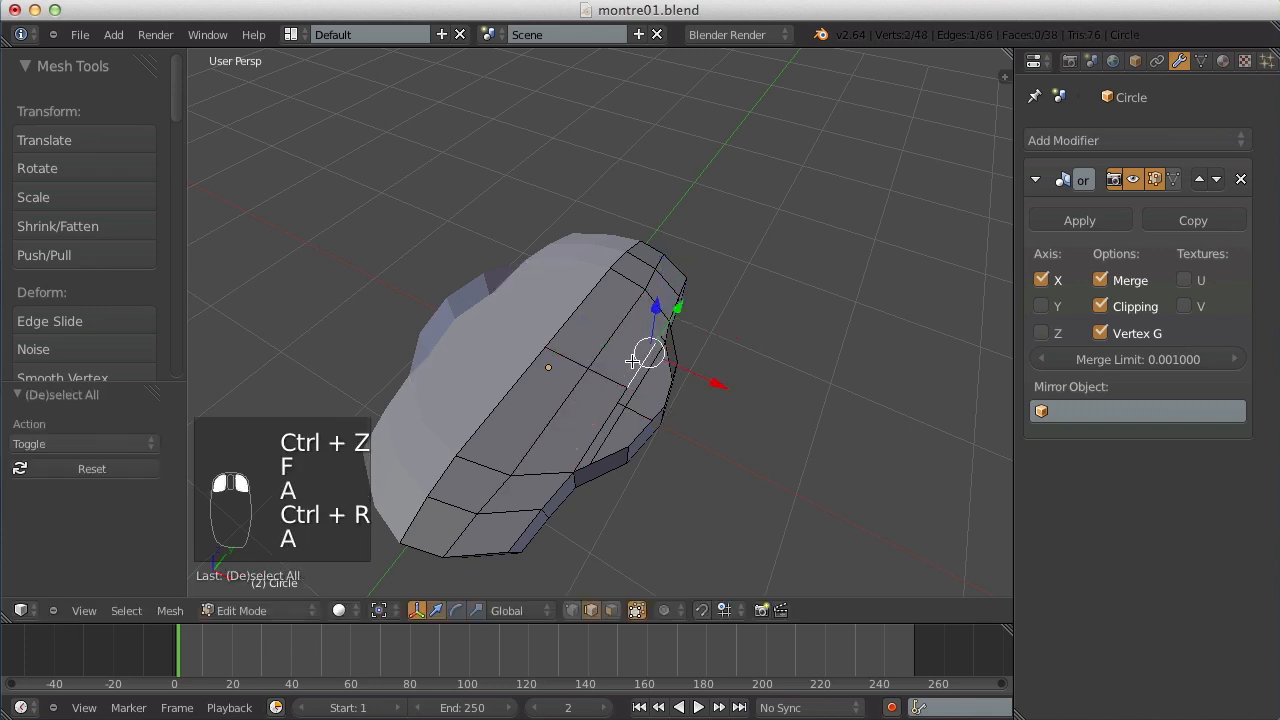
{"action": "right_click", "coordinate": [666, 368], "text": "shift"}
{"action": "key", "text": "f"}
{"action": "key", "text": "a"}
{"action": "middle_click_drag", "start_coordinate": [706, 383], "coordinate": [828, 383]}
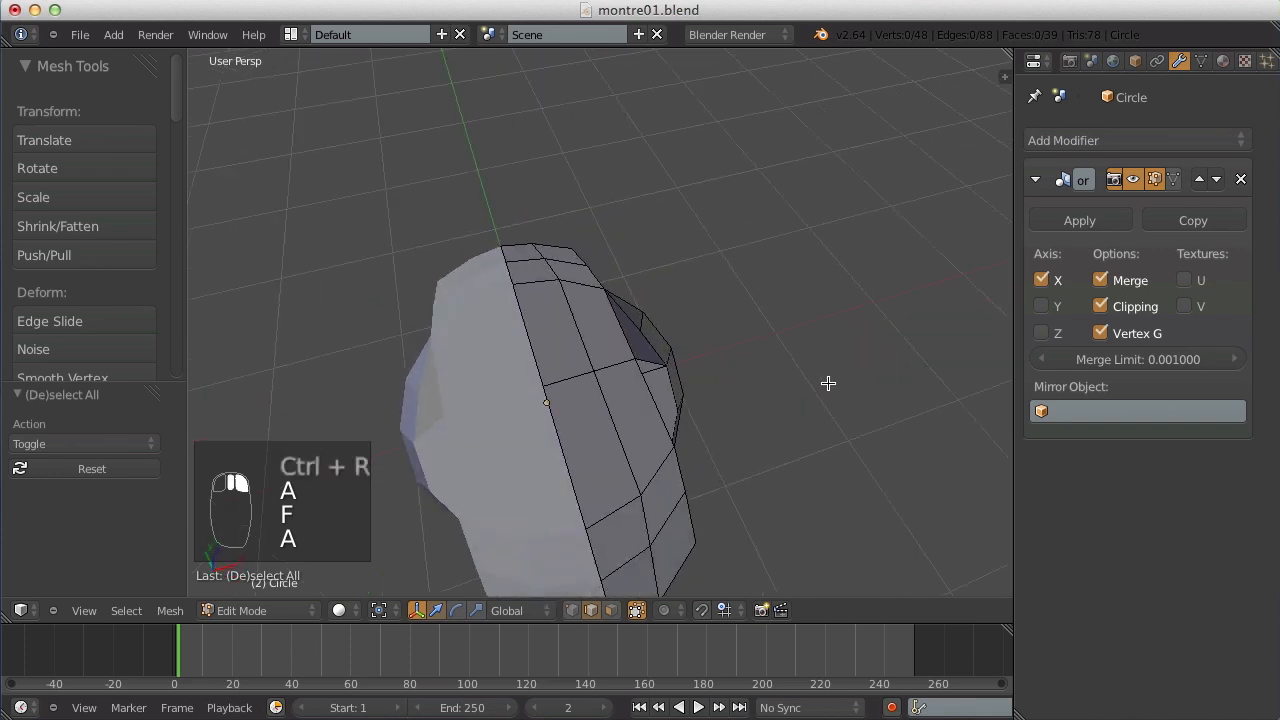
{"action": "key", "text": "ctrl+z"}
{"action": "key", "text": "ctrl+z"}
Fill a face across one half of the case's outer top gap, between the rim edge and the facing inner edge.
{"action": "key", "text": "a"}
{"action": "right_click", "coordinate": [657, 325]}
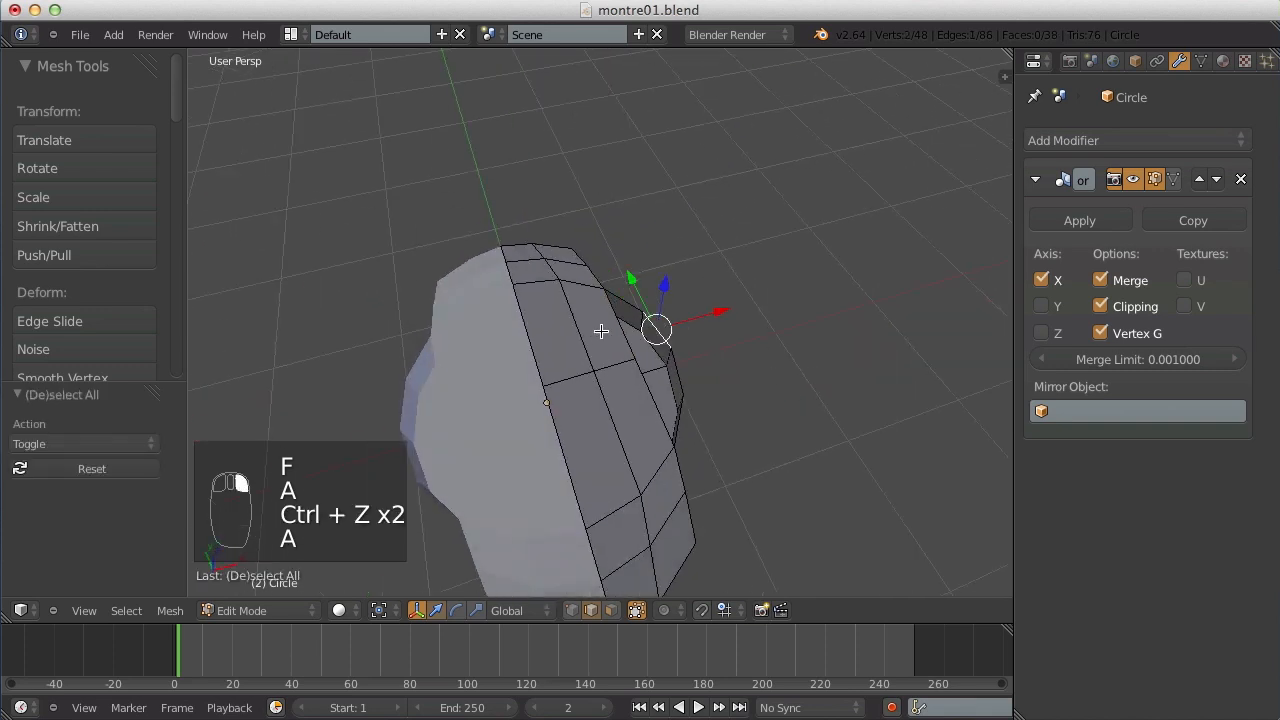
{"action": "right_click", "coordinate": [614, 298], "text": "shift"}
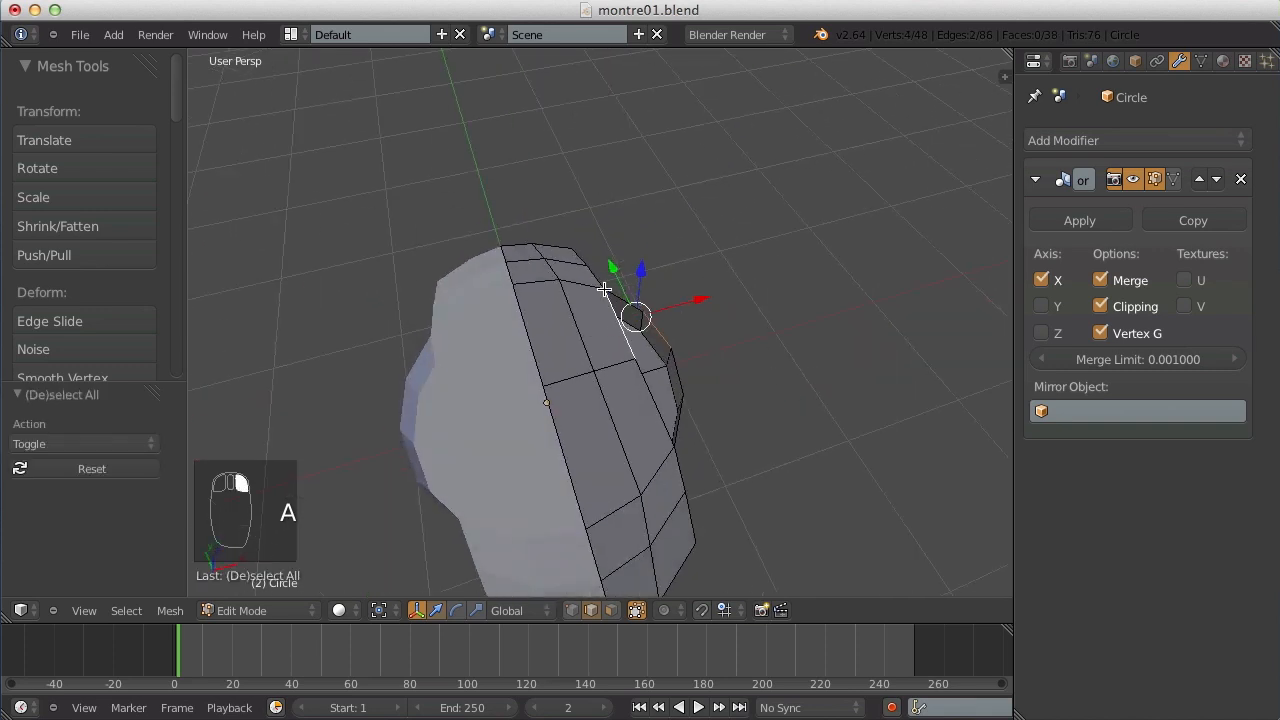
{"action": "key", "text": "f"}
Select the edges around the remaining outer gap in the case's top, fill it with a face, and return to Object Mode.
{"action": "right_click", "coordinate": [648, 400]}
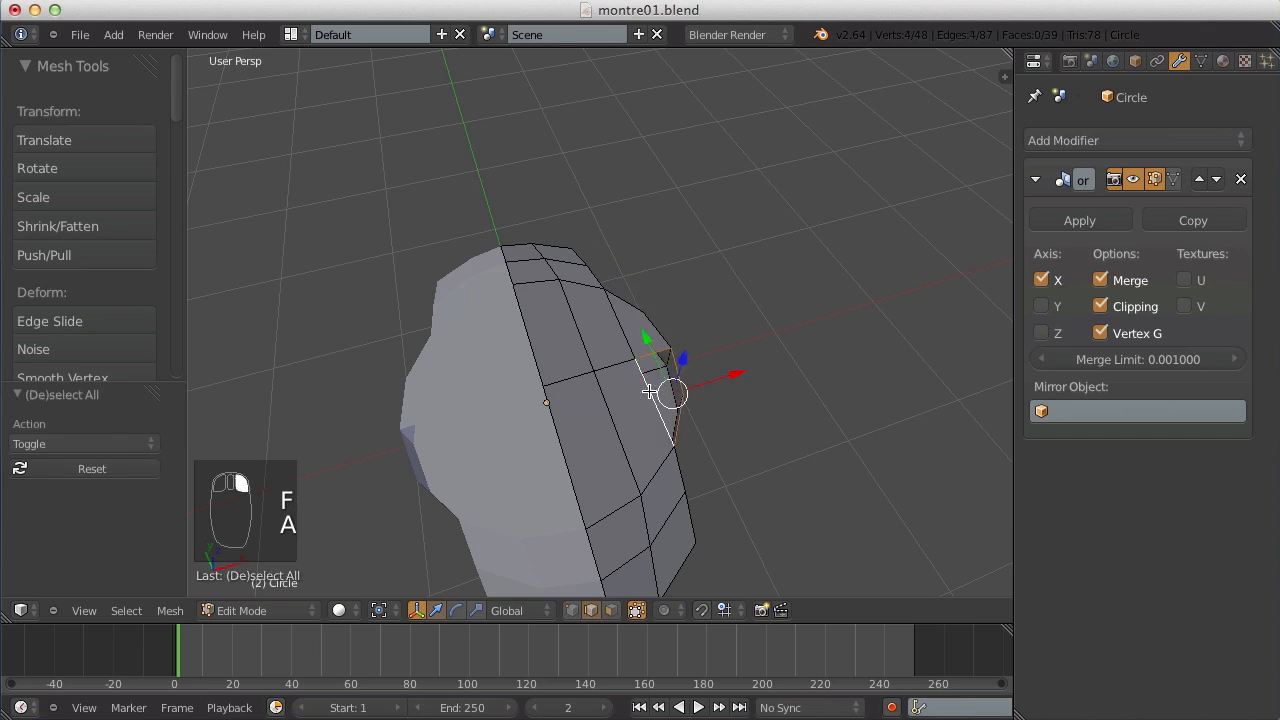
{"action": "key", "text": "a"}
{"action": "scroll", "coordinate": [669, 395], "scroll_direction": "up", "scroll_amount": 3}
{"action": "middle_click_drag", "start_coordinate": [719, 412], "coordinate": [690, 361], "text": "shift"}
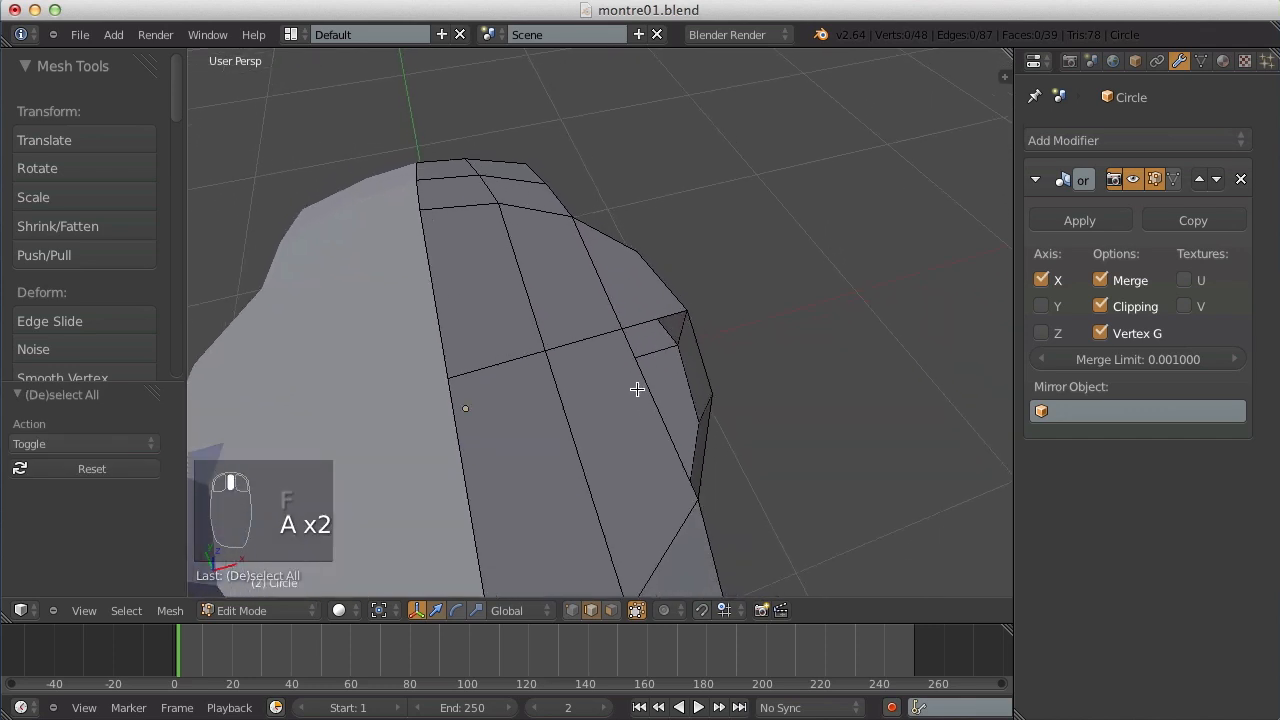
{"action": "right_click", "coordinate": [642, 388]}
{"action": "right_click", "coordinate": [698, 340], "text": "shift"}
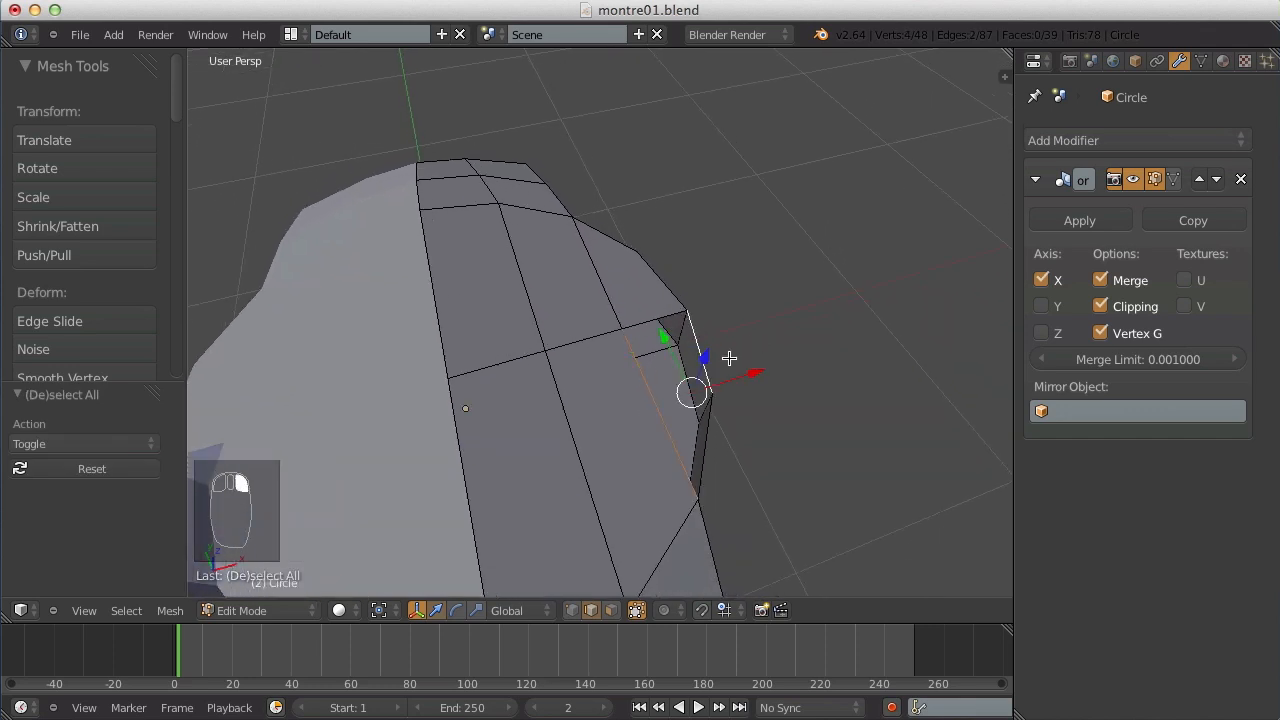
{"action": "key", "text": "ctrl+z"}
{"action": "key", "text": "a"}
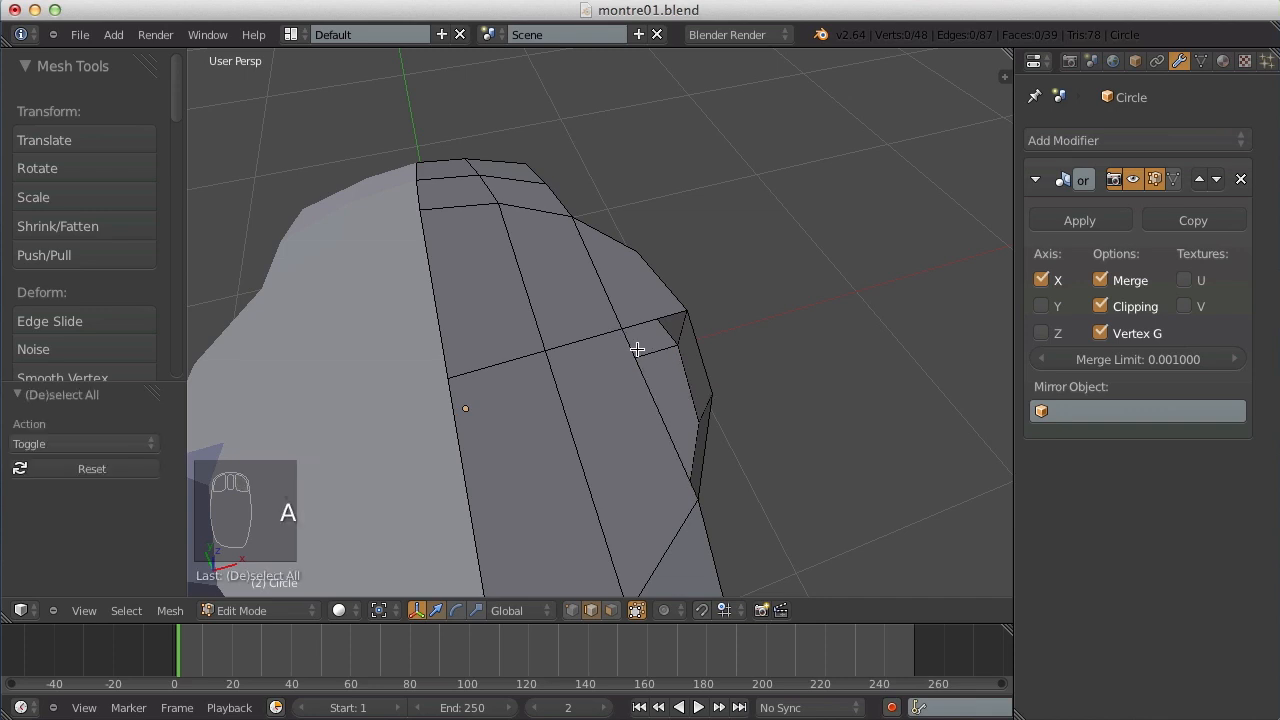
{"action": "right_click", "coordinate": [637, 347], "text": "alt"}
{"action": "key", "text": "f"}
{"action": "key", "text": "Tab"}
{"action": "scroll", "coordinate": [686, 461], "scroll_direction": "down", "scroll_amount": 7}
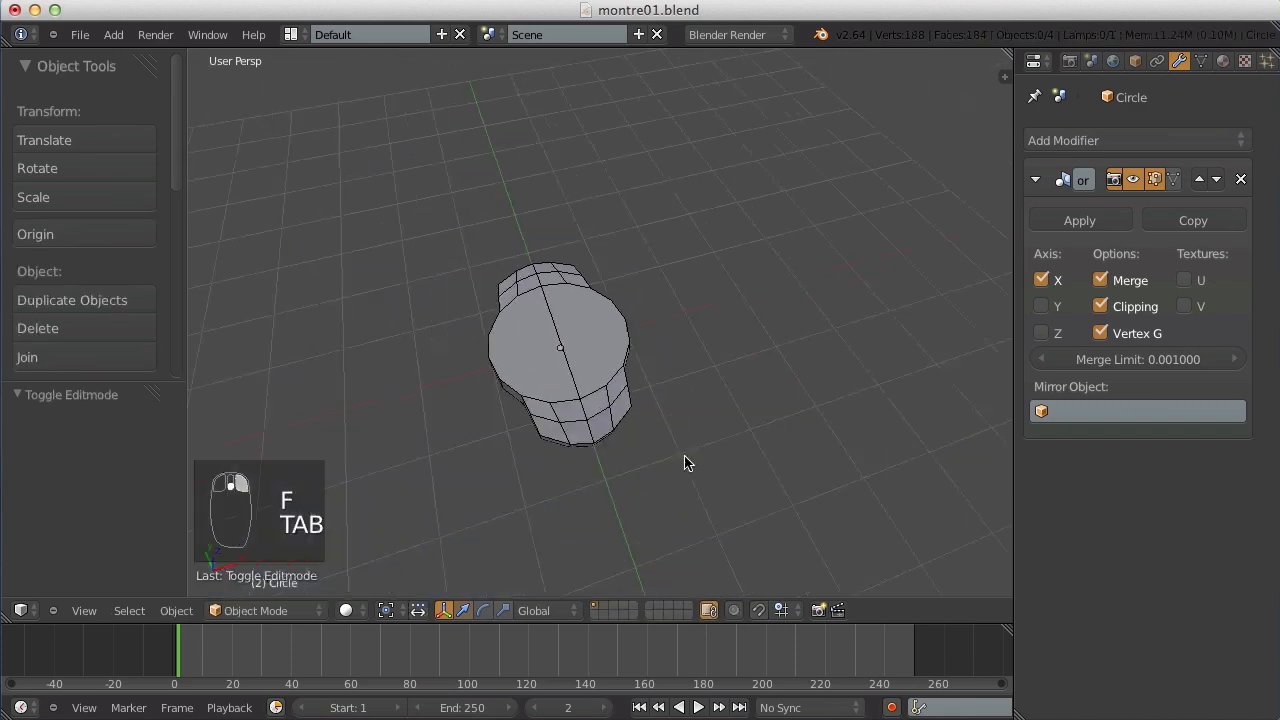
Reveal the hidden bezel above the case in Object Mode.
{"action": "key", "text": "a"}
{"action": "scroll", "coordinate": [660, 450], "scroll_direction": "up", "scroll_amount": 3}
{"action": "key", "text": "Tab"}
{"action": "key", "text": "a"}
{"action": "middle_click_drag", "start_coordinate": [748, 438], "coordinate": [609, 403]}
{"action": "key", "text": "Tab"}
{"action": "key", "text": "a"}
{"action": "key", "text": "a"}
{"action": "key", "text": "alt+h"}
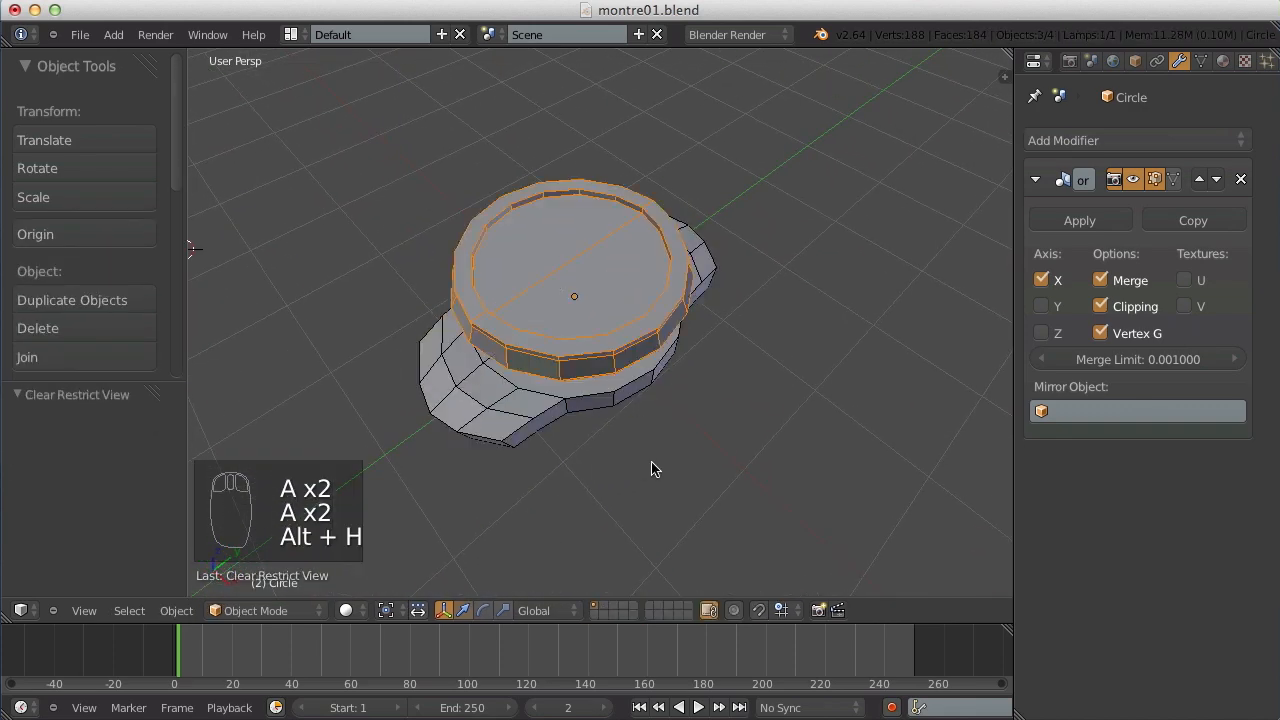
Select only the bezel and enter Edit Mode with face selection.
{"action": "key", "text": "a"}
{"action": "scroll", "coordinate": [643, 468], "scroll_direction": "up", "scroll_amount": 3}
{"action": "middle_click_drag", "start_coordinate": [641, 469], "coordinate": [643, 371]}
{"action": "right_click", "coordinate": [643, 371]}
{"action": "key", "text": "Tab"}
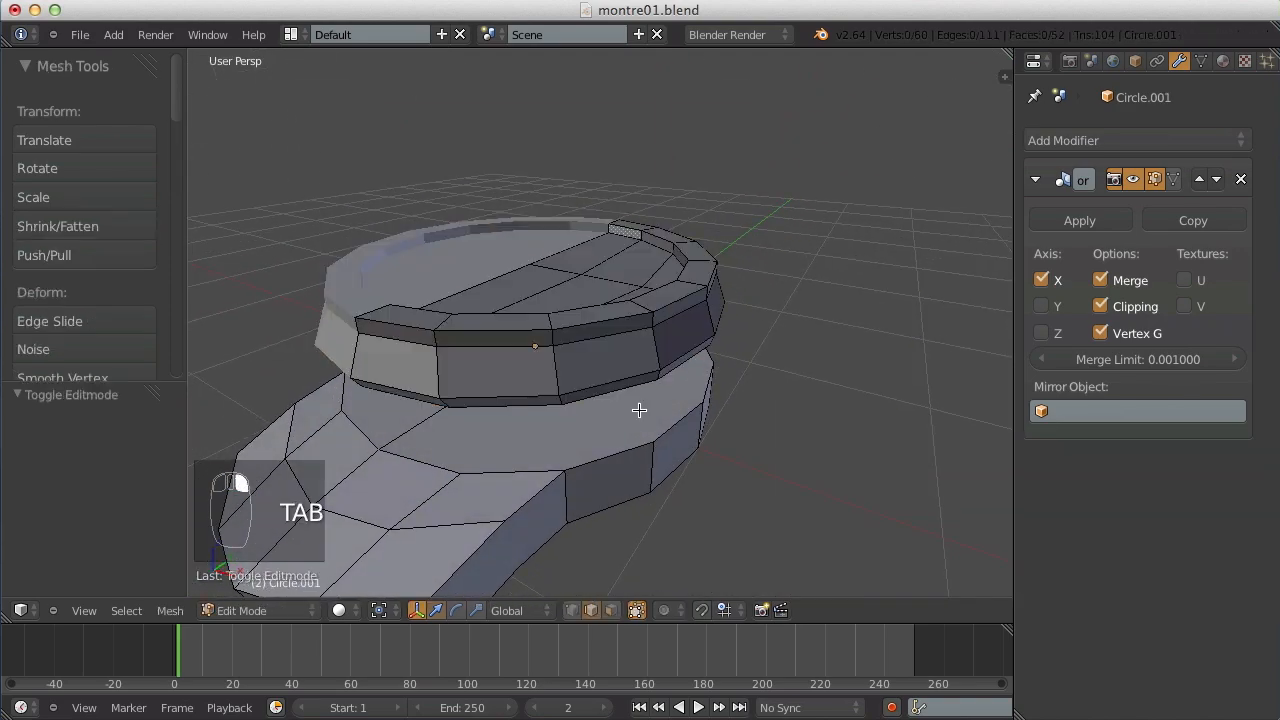
{"action": "key", "text": "ctrl+Tab"}
{"action": "left_click", "coordinate": [470, 406]}
{"action": "middle_click_drag", "start_coordinate": [509, 417], "coordinate": [512, 331]}
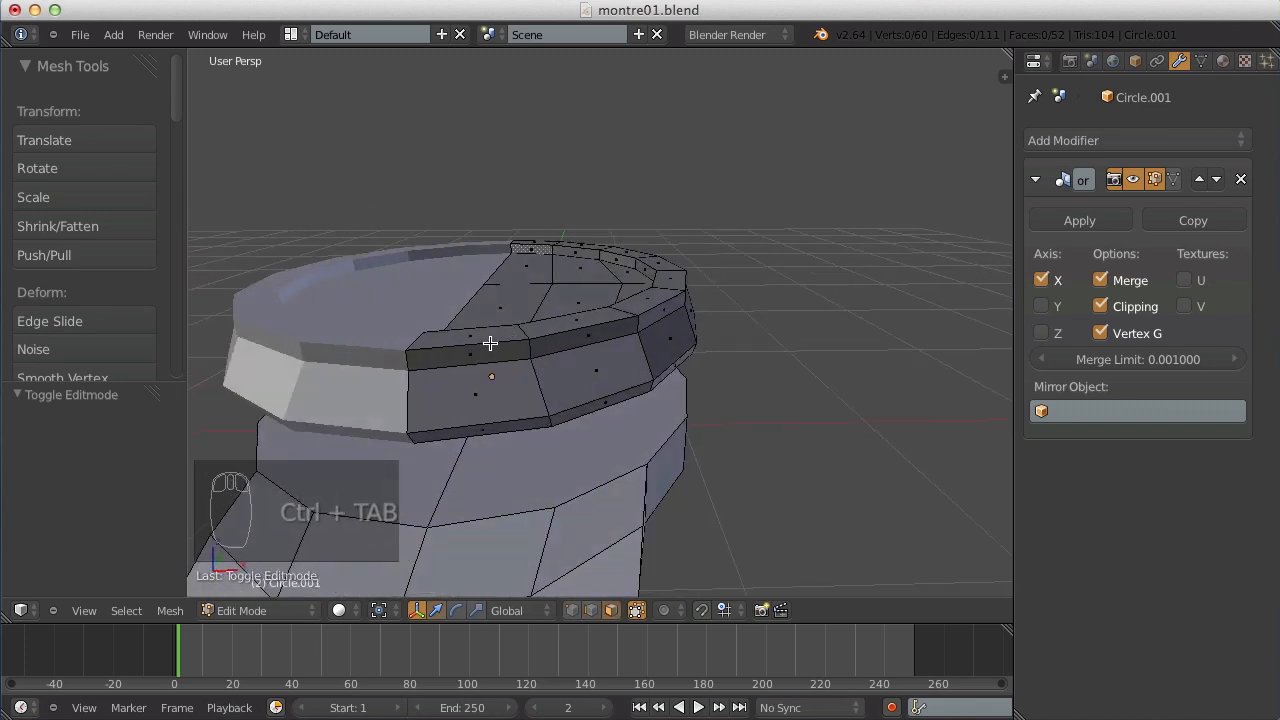
Select the eight outer side faces of the bezel's half and try to extrude them as one region.
{"action": "right_click", "coordinate": [485, 373]}
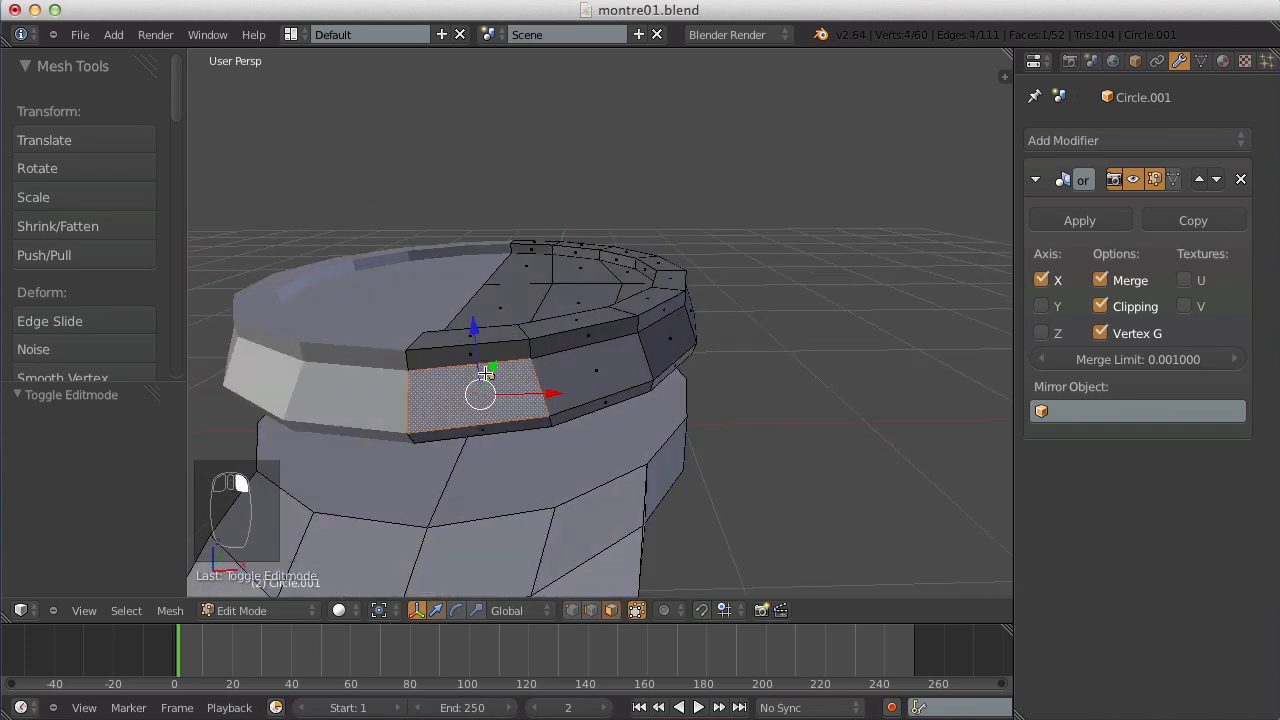
{"action": "right_click", "coordinate": [590, 367], "text": "shift"}
{"action": "right_click", "coordinate": [663, 350], "text": "shift"}
{"action": "middle_click_drag", "start_coordinate": [840, 306], "coordinate": [606, 328]}
{"action": "right_click", "coordinate": [609, 334], "text": "shift"}
{"action": "right_click", "coordinate": [702, 343], "text": "shift"}
{"action": "middle_click_drag", "start_coordinate": [788, 336], "coordinate": [692, 336]}
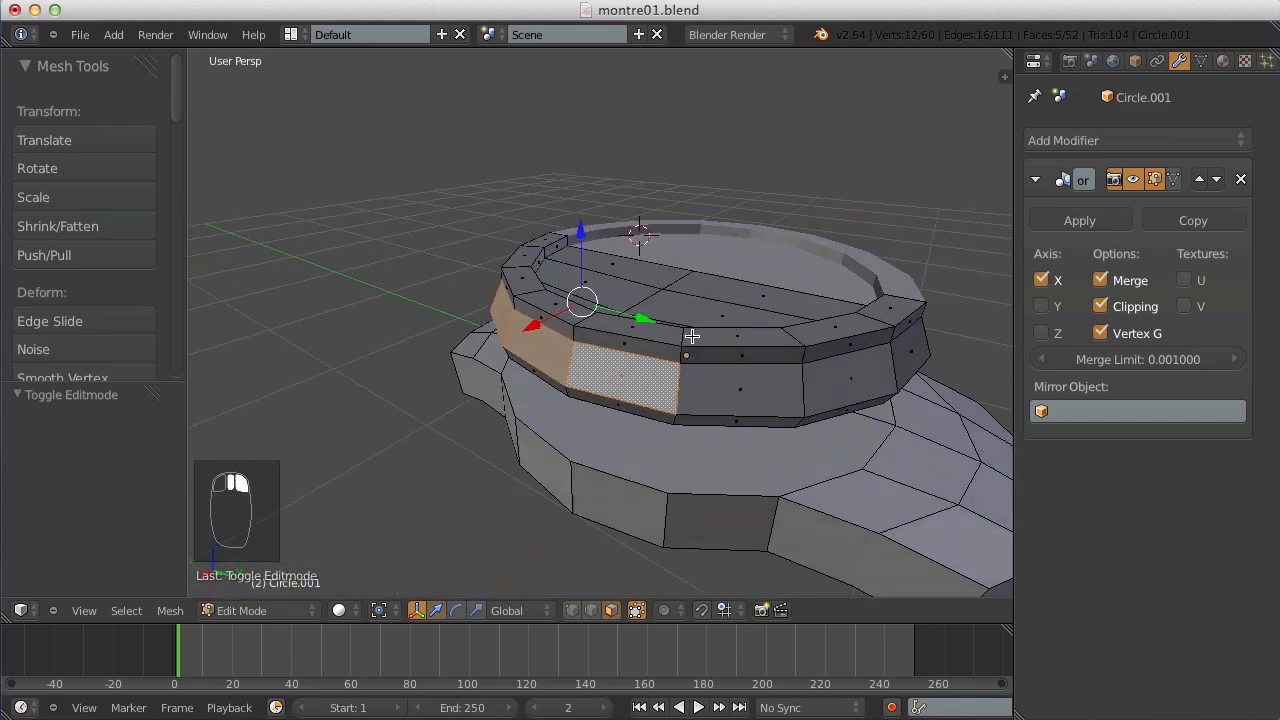
{"action": "right_click", "coordinate": [732, 374], "text": "shift"}
{"action": "right_click", "coordinate": [892, 366], "text": "shift"}
{"action": "right_click", "coordinate": [918, 357], "text": "shift"}
{"action": "middle_click_drag", "start_coordinate": [920, 357], "coordinate": [878, 358]}
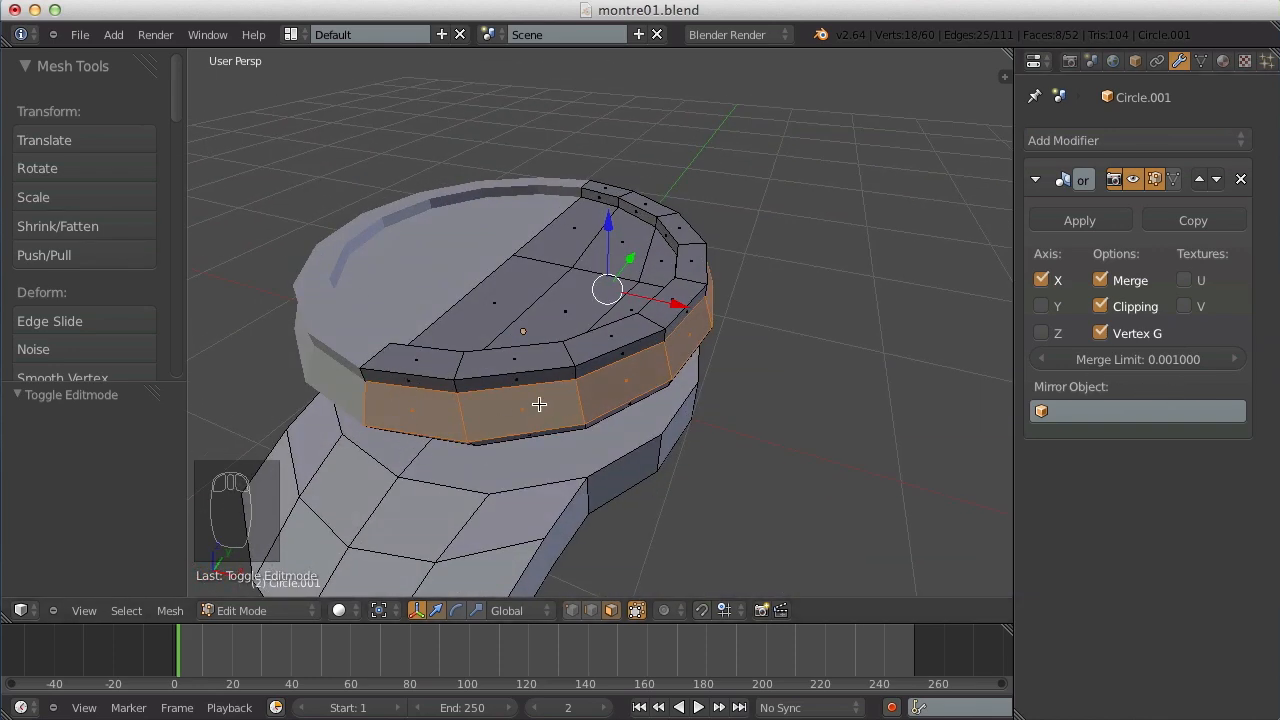
{"action": "key", "text": "e"}
{"action": "left_click", "coordinate": [677, 386]}
{"action": "middle_click_drag", "start_coordinate": [677, 386], "coordinate": [583, 440]}
{"action": "key", "text": "ctrl+z"}
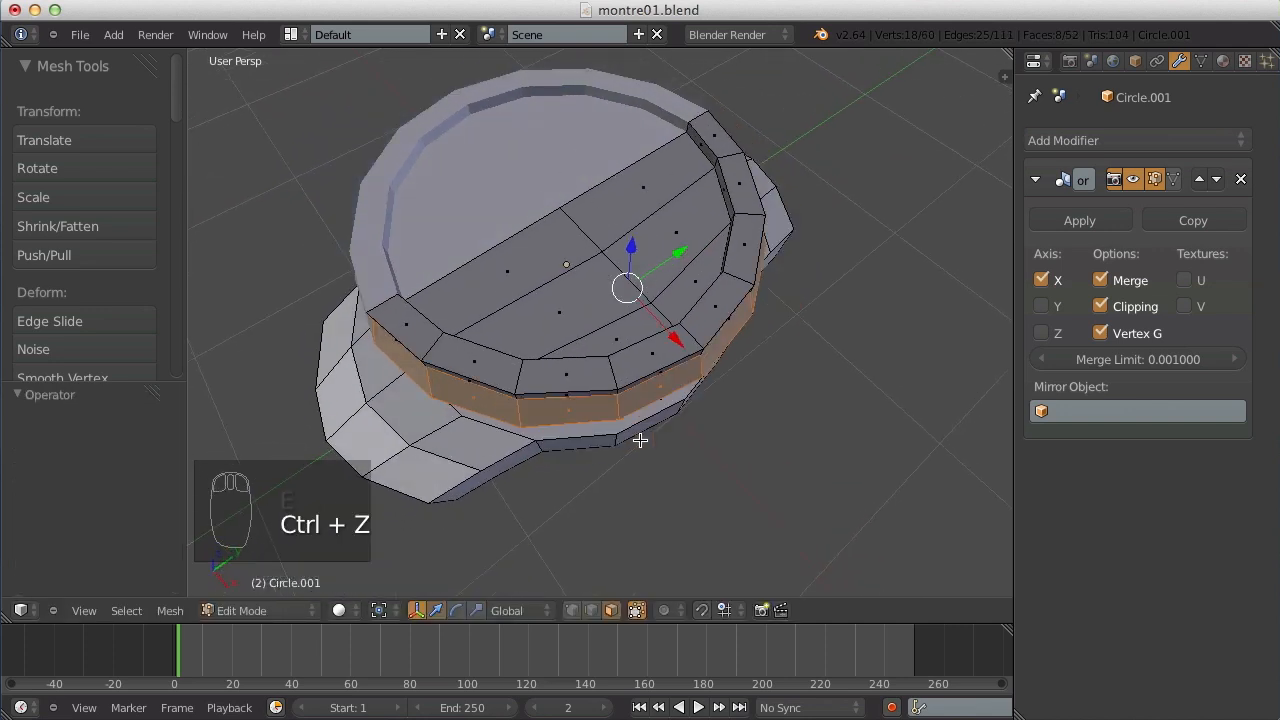
{"action": "key", "text": "ctrl+z"}
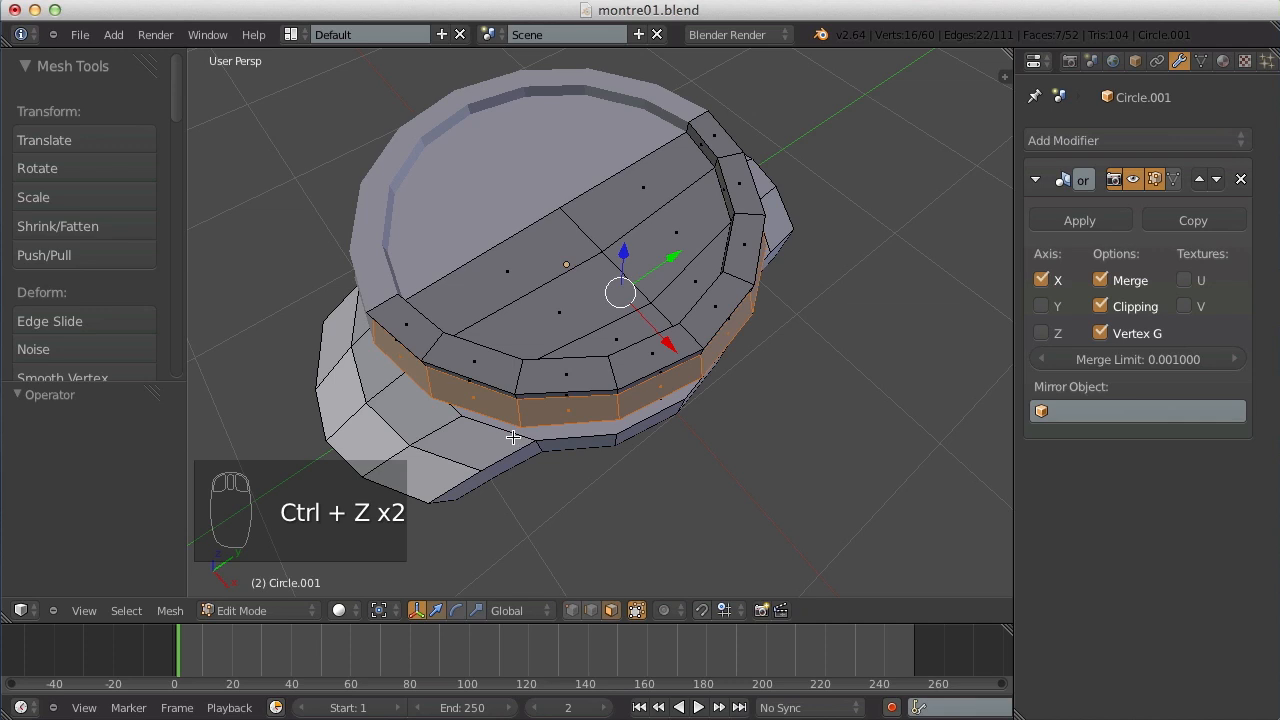
Extrude the bezel's selected outer side faces as individual faces, outward by 0.112.
{"action": "middle_click_drag", "start_coordinate": [522, 410], "coordinate": [470, 432]}
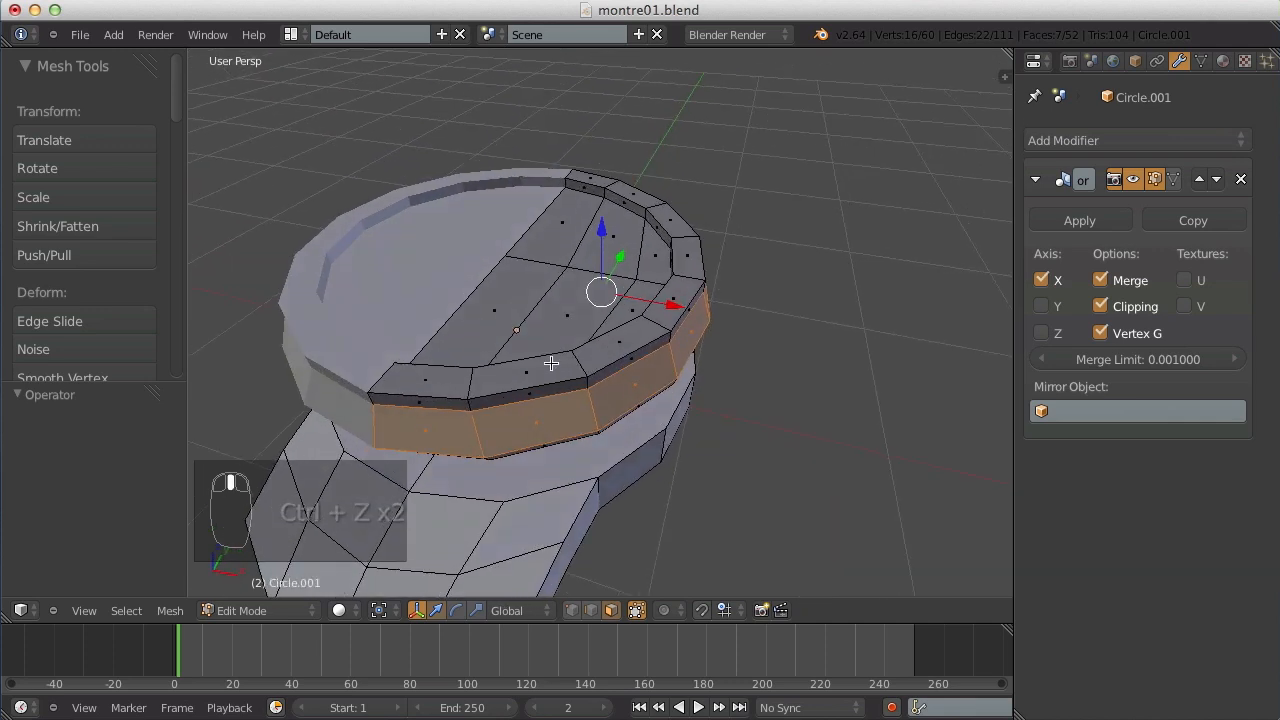
{"action": "middle_click_drag", "start_coordinate": [576, 372], "coordinate": [648, 352]}
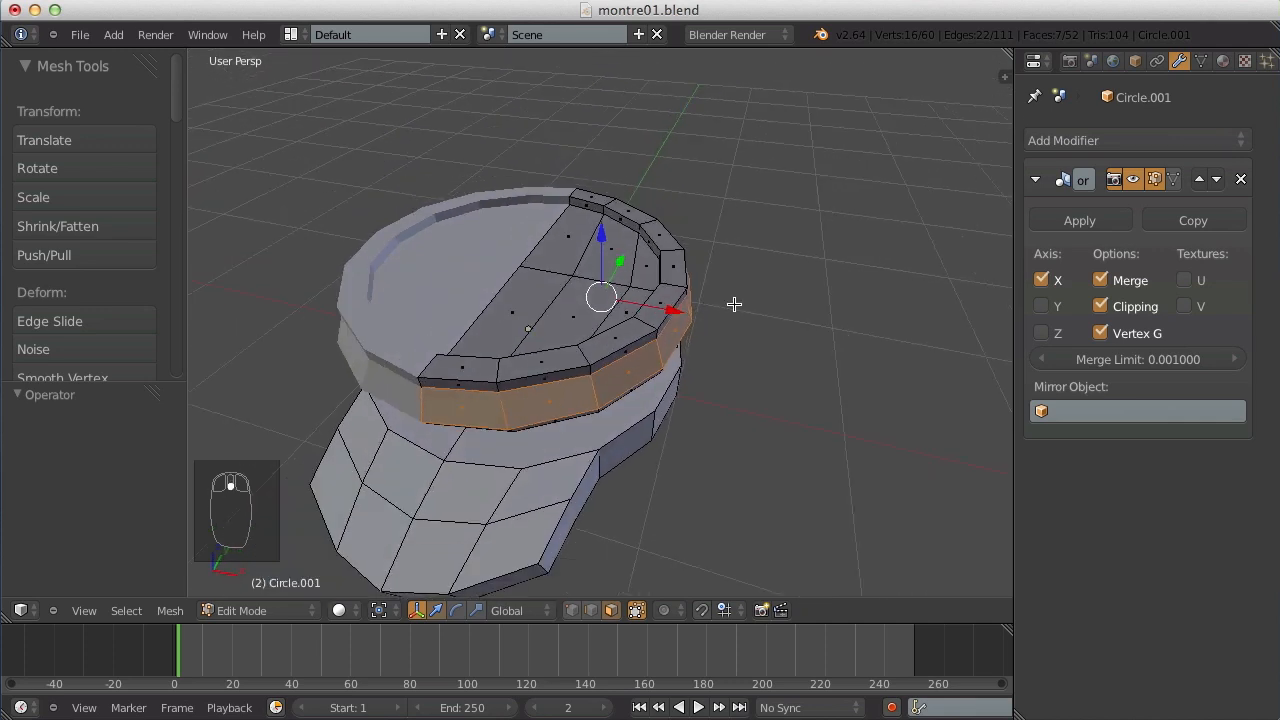
{"action": "key", "text": "alt+e"}
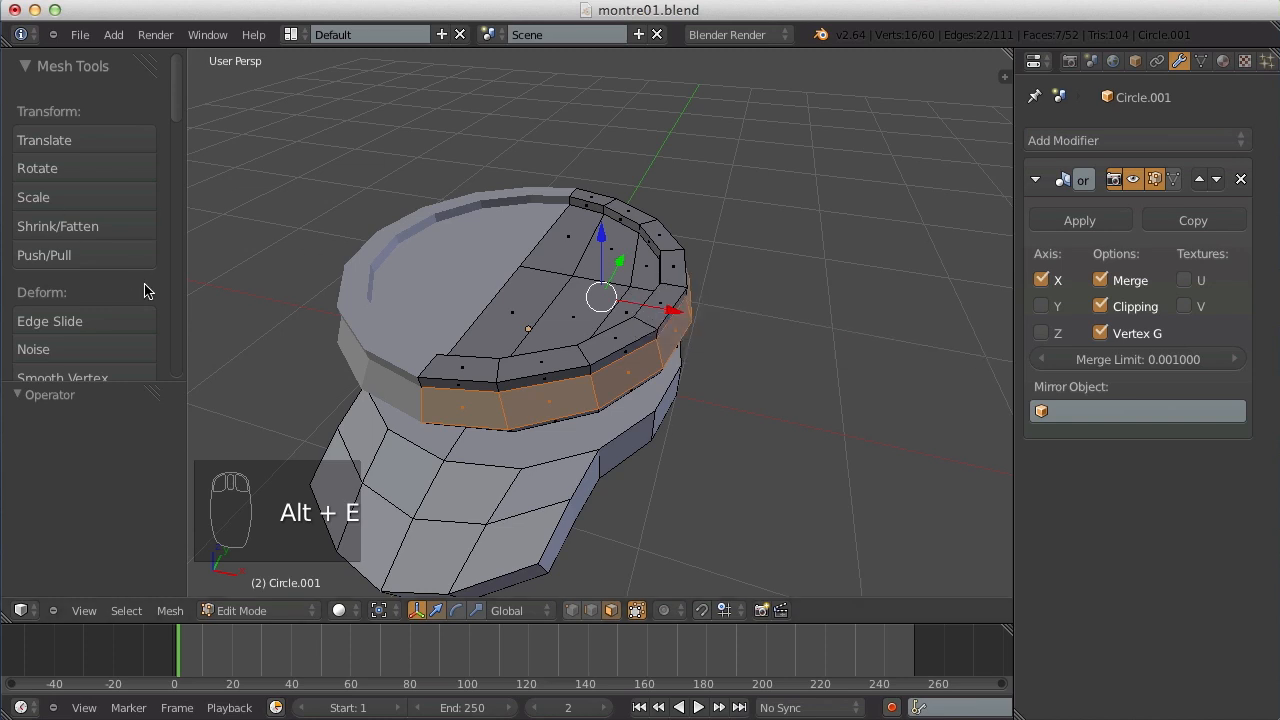
{"action": "scroll", "coordinate": [143, 288], "scroll_direction": "down", "scroll_amount": 5}
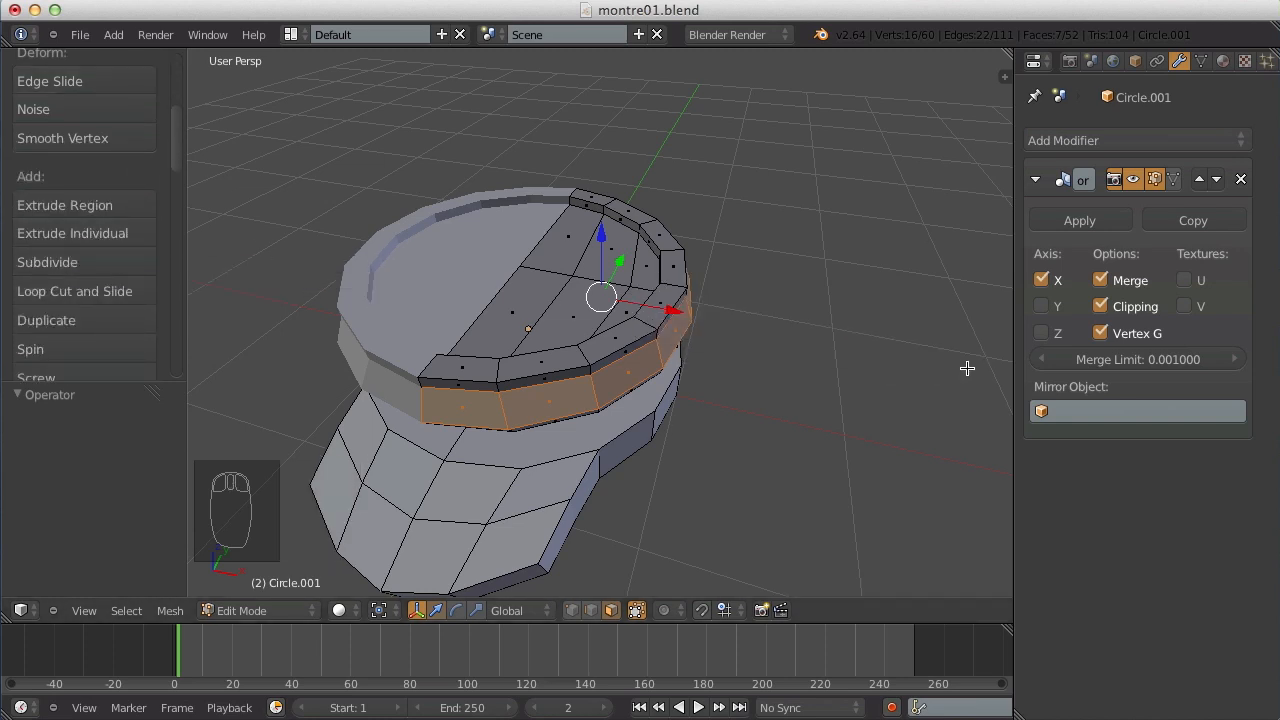
{"action": "key", "text": "alt+e"}
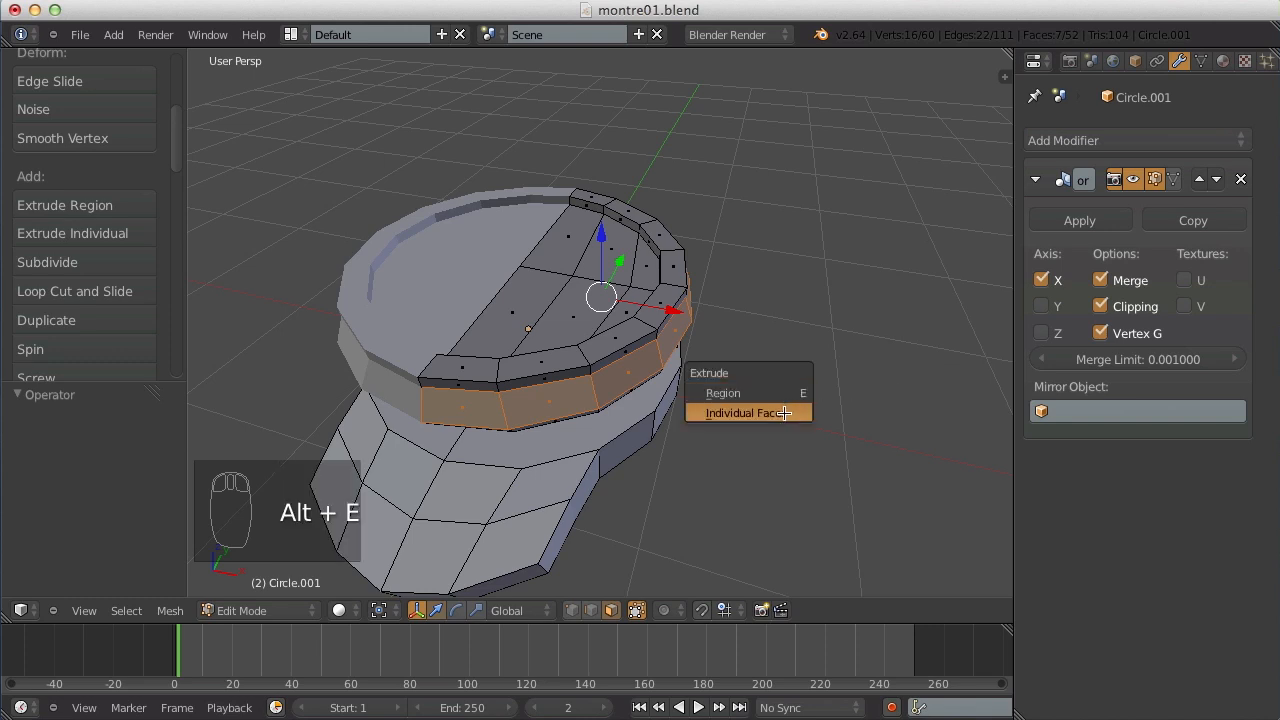
{"action": "left_click", "coordinate": [786, 413]}
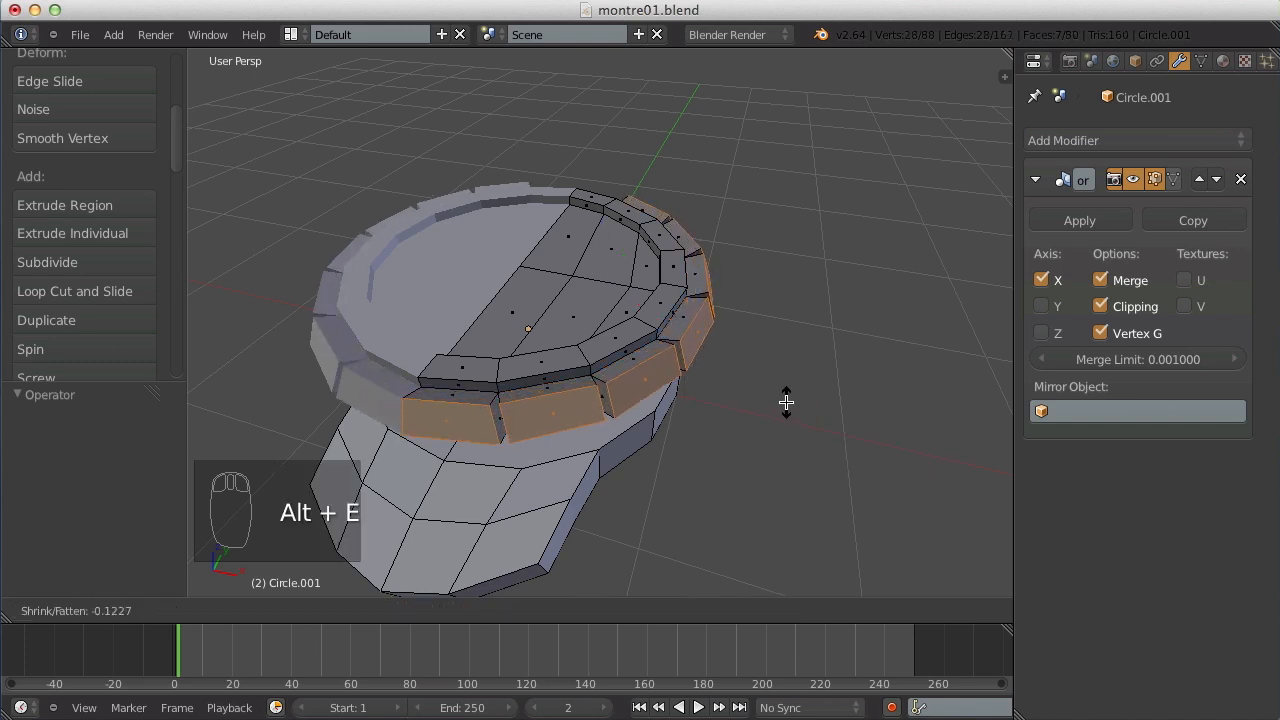
{"action": "left_click", "coordinate": [784, 402]}
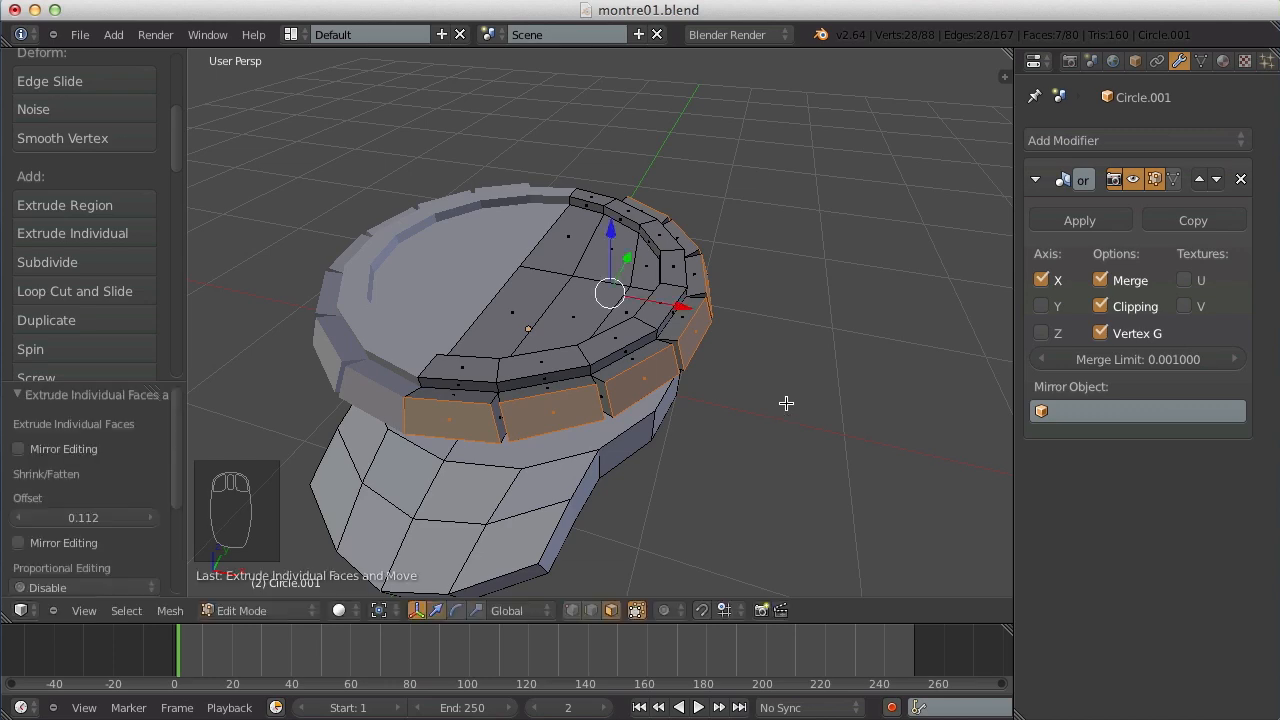
Check the bezel's extruded side blocks and undo the individual-face extrusion.
{"action": "key", "text": "Tab"}
{"action": "key", "text": "Tab"}
{"action": "key", "text": "a"}
{"action": "key", "text": "a"}
{"action": "key", "text": "a"}
{"action": "middle_click_drag", "start_coordinate": [823, 309], "coordinate": [451, 268]}
{"action": "key", "text": "ctrl+z"}
{"action": "key", "text": "ctrl+z"}
{"action": "key", "text": "ctrl+z"}
{"action": "key", "text": "ctrl+z"}
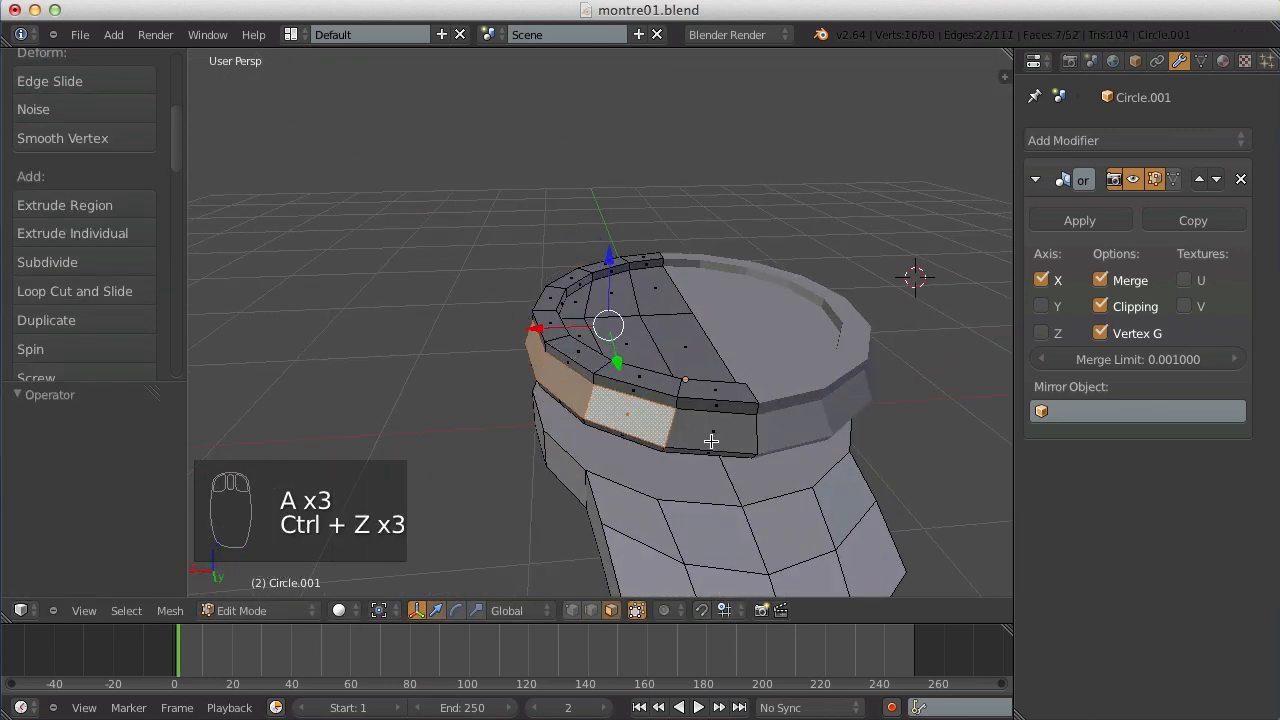
Select the complete loop of the bezel's outer side faces and extrude them as individual faces by about 0.082.
{"action": "key", "text": "a"}
{"action": "scroll", "coordinate": [711, 440], "scroll_direction": "down", "scroll_amount": 3}
{"action": "right_click", "coordinate": [660, 375]}
{"action": "right_click", "coordinate": [626, 368], "text": "shift"}
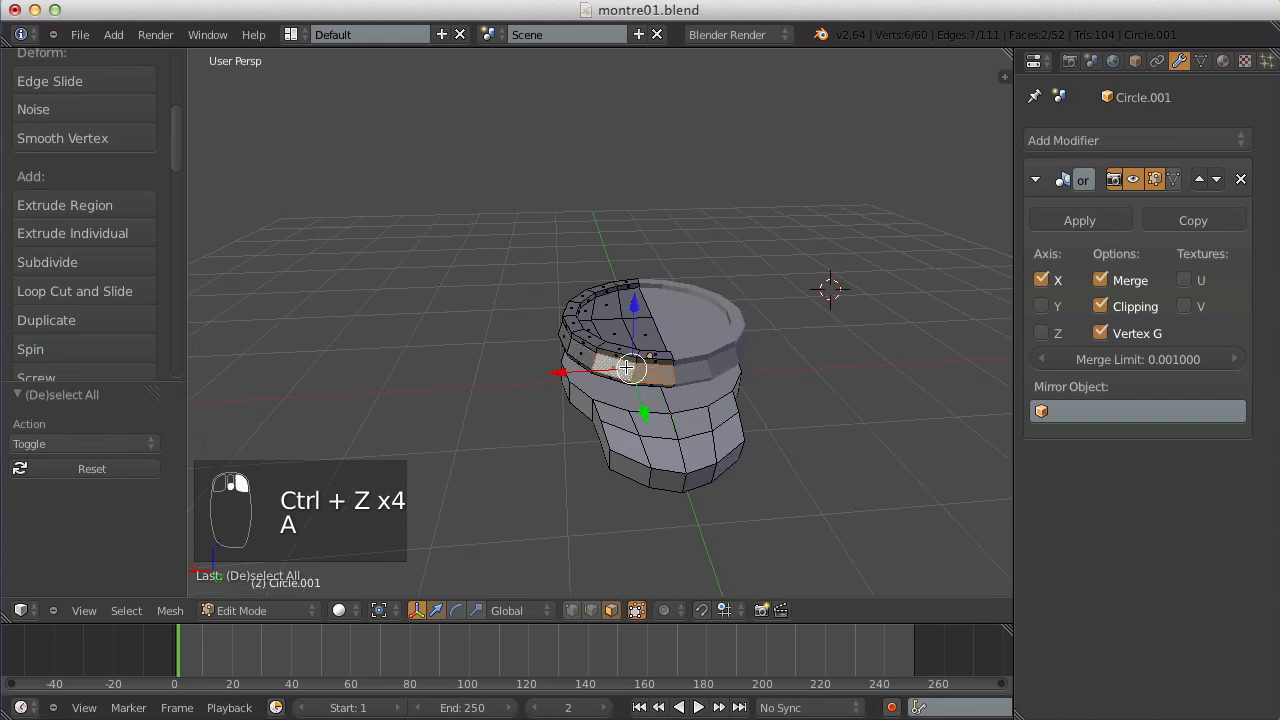
{"action": "right_click", "coordinate": [626, 367], "text": "alt"}
{"action": "key", "text": "a"}
{"action": "middle_click_drag", "start_coordinate": [343, 353], "coordinate": [729, 343]}
{"action": "scroll", "coordinate": [700, 338], "scroll_direction": "up", "scroll_amount": 3}
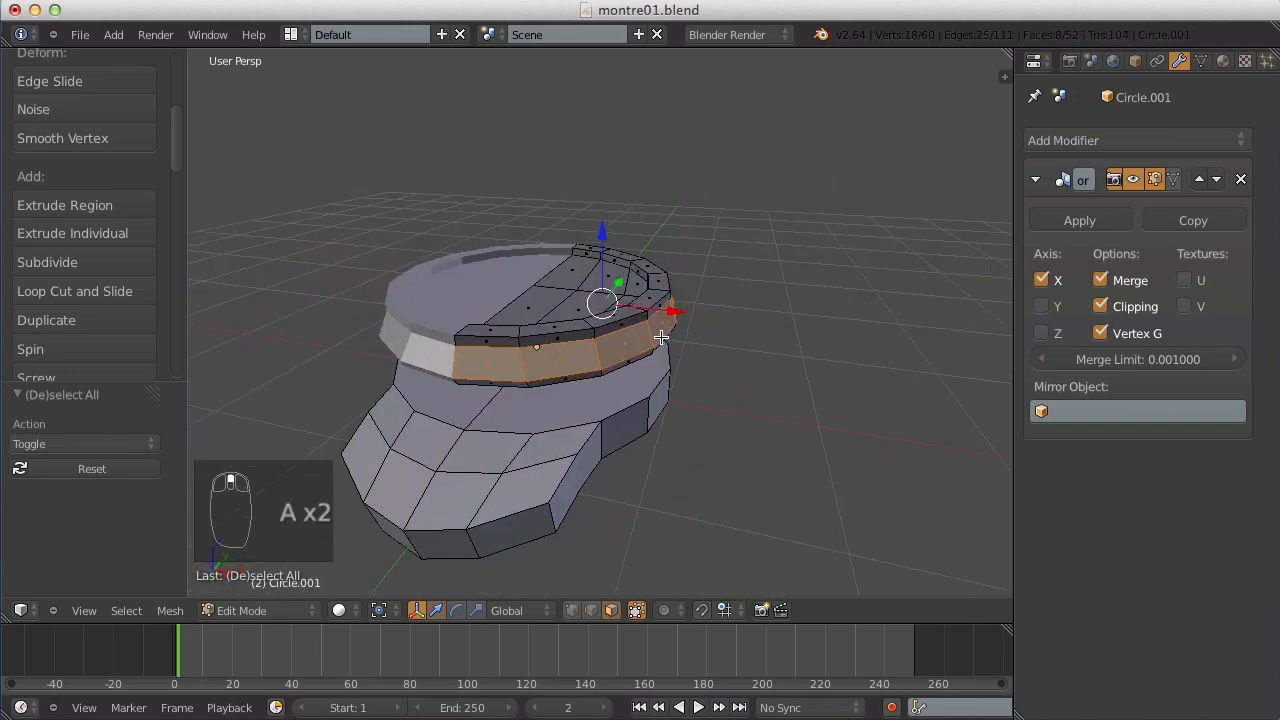
{"action": "key", "text": "alt+e"}
{"action": "left_click", "coordinate": [660, 336]}
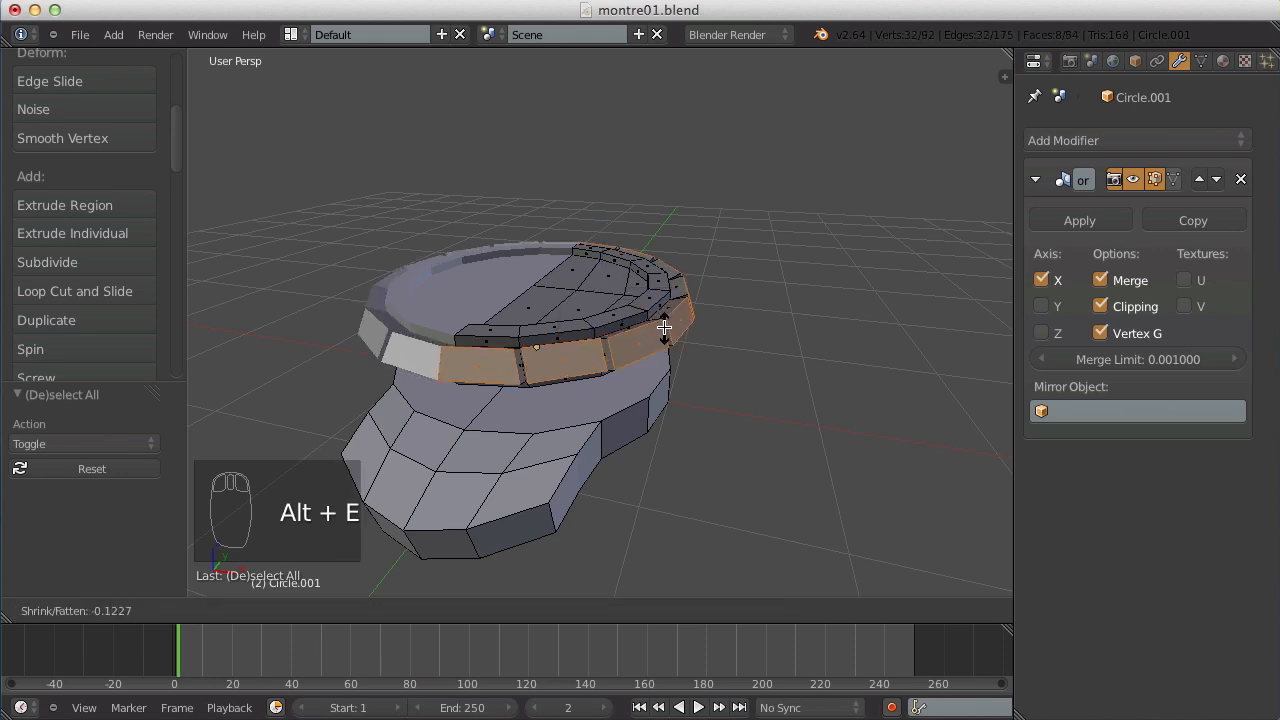
{"action": "left_click", "coordinate": [665, 328]}
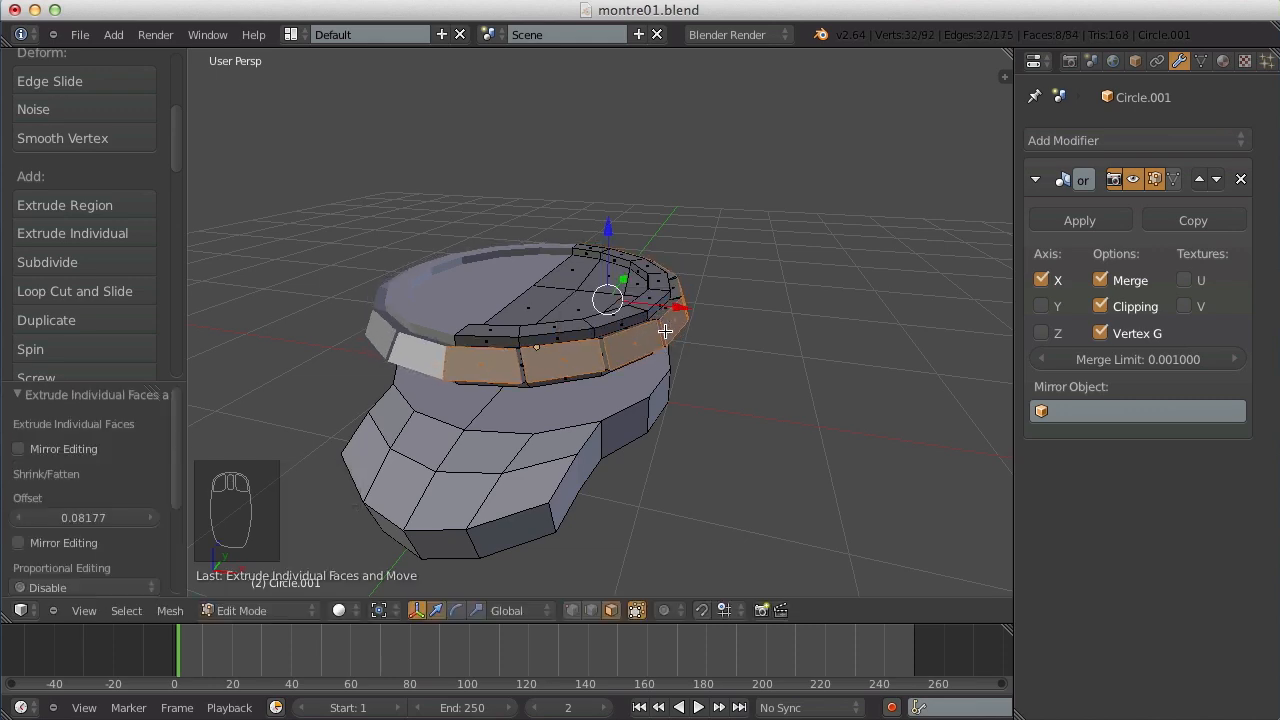
Turn off Clipping in the bezel's Mirror modifier and move the extruded block's outer seam edge about 0.04 along X, away from the mirror plane.
{"action": "middle_click_drag", "start_coordinate": [666, 325], "coordinate": [748, 320]}
{"action": "scroll", "coordinate": [740, 322], "scroll_direction": "up", "scroll_amount": 3}
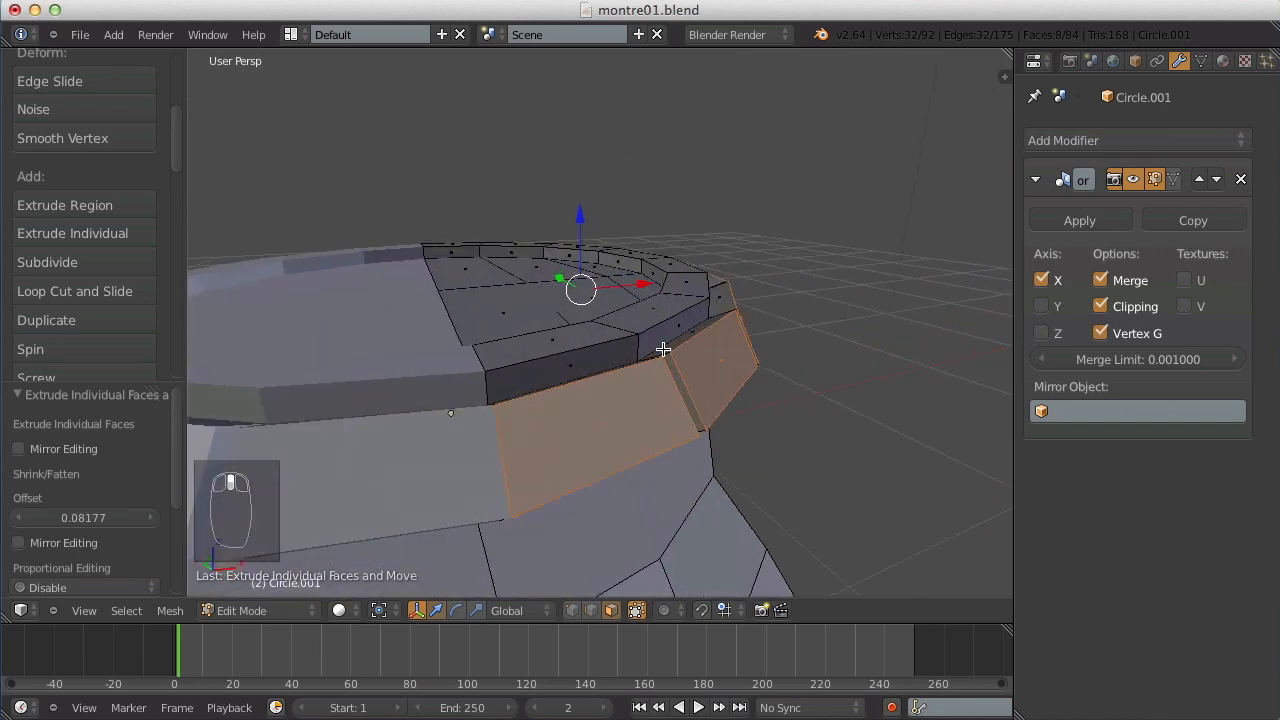
{"action": "middle_click_drag", "start_coordinate": [602, 394], "coordinate": [565, 446]}
{"action": "middle_click_drag", "start_coordinate": [445, 469], "coordinate": [640, 229]}
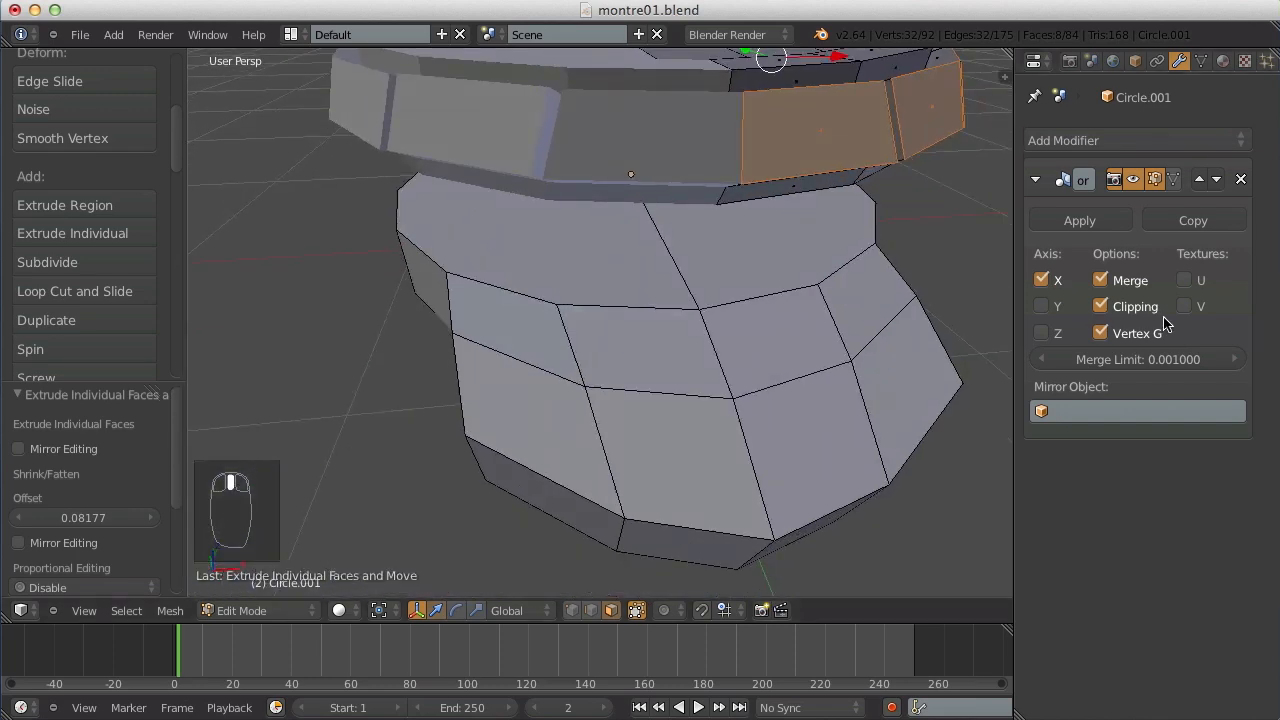
{"action": "scroll", "coordinate": [797, 189], "scroll_direction": "down", "scroll_amount": 1}
{"action": "middle_click_drag", "start_coordinate": [797, 189], "coordinate": [803, 274]}
{"action": "key", "text": "ctrl+Tab"}
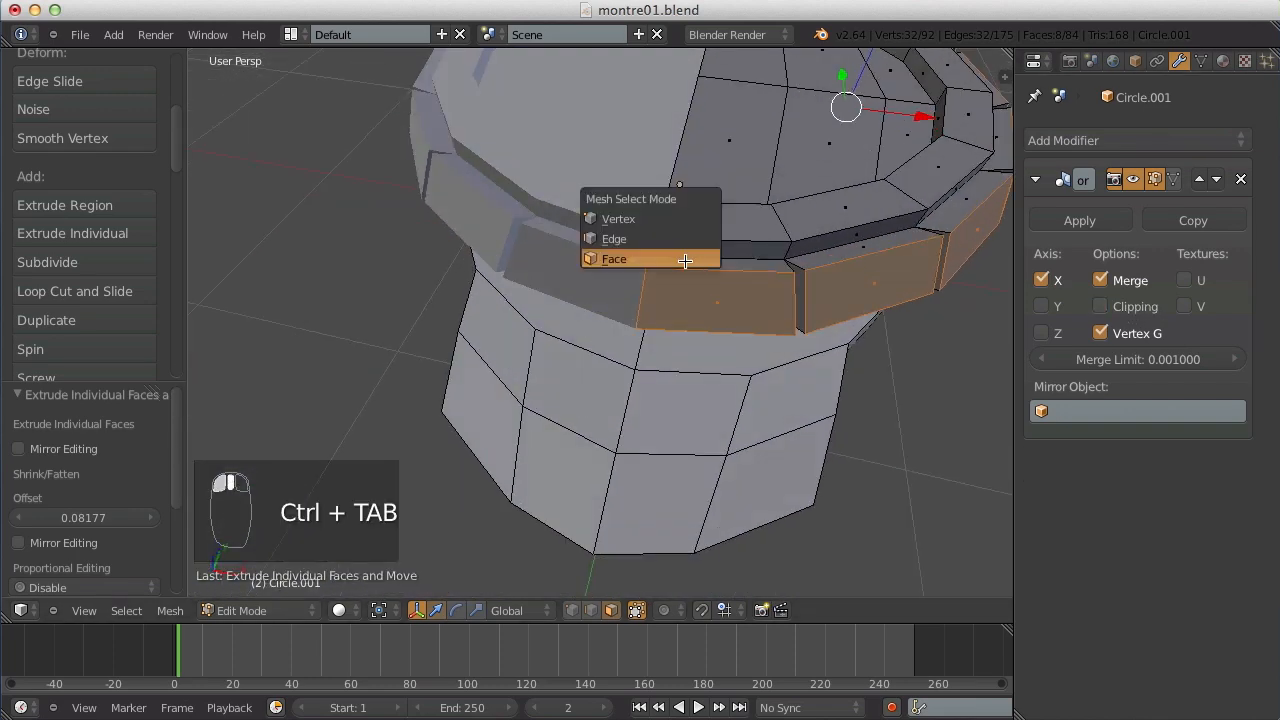
{"action": "left_click", "coordinate": [682, 239]}
{"action": "key", "text": "a"}
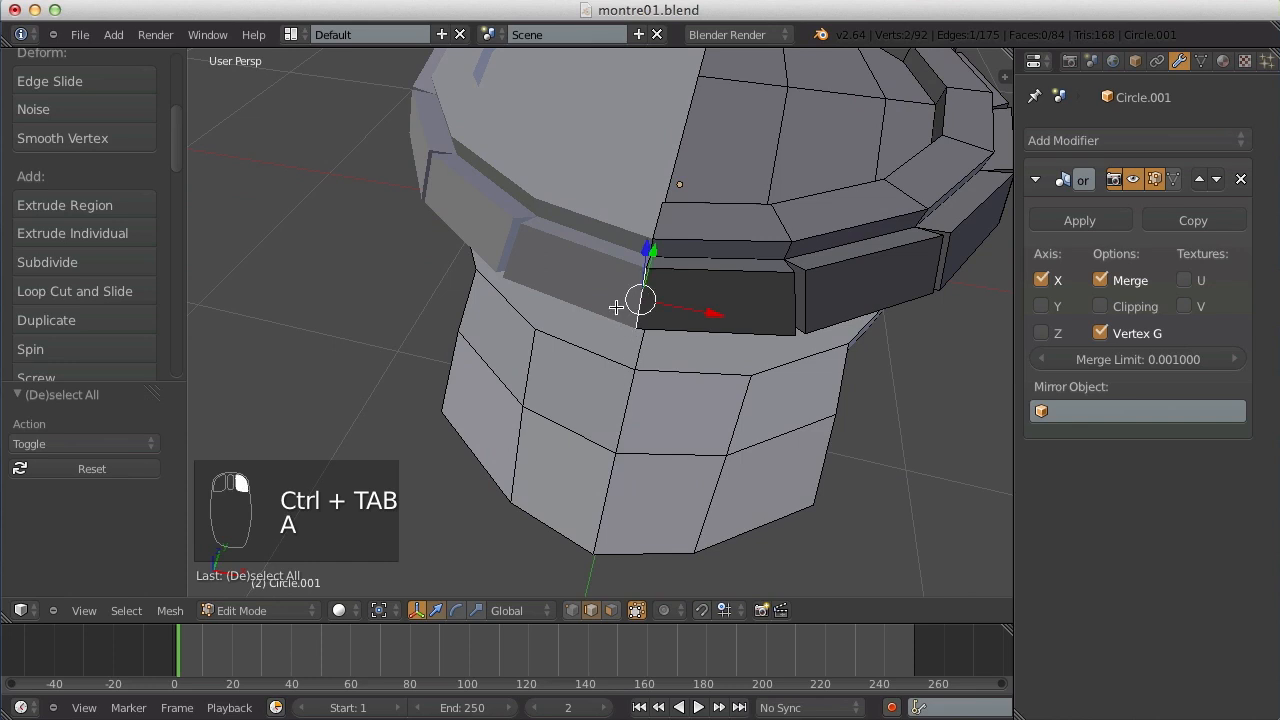
{"action": "left_click_drag", "start_coordinate": [699, 310], "coordinate": [764, 317]}
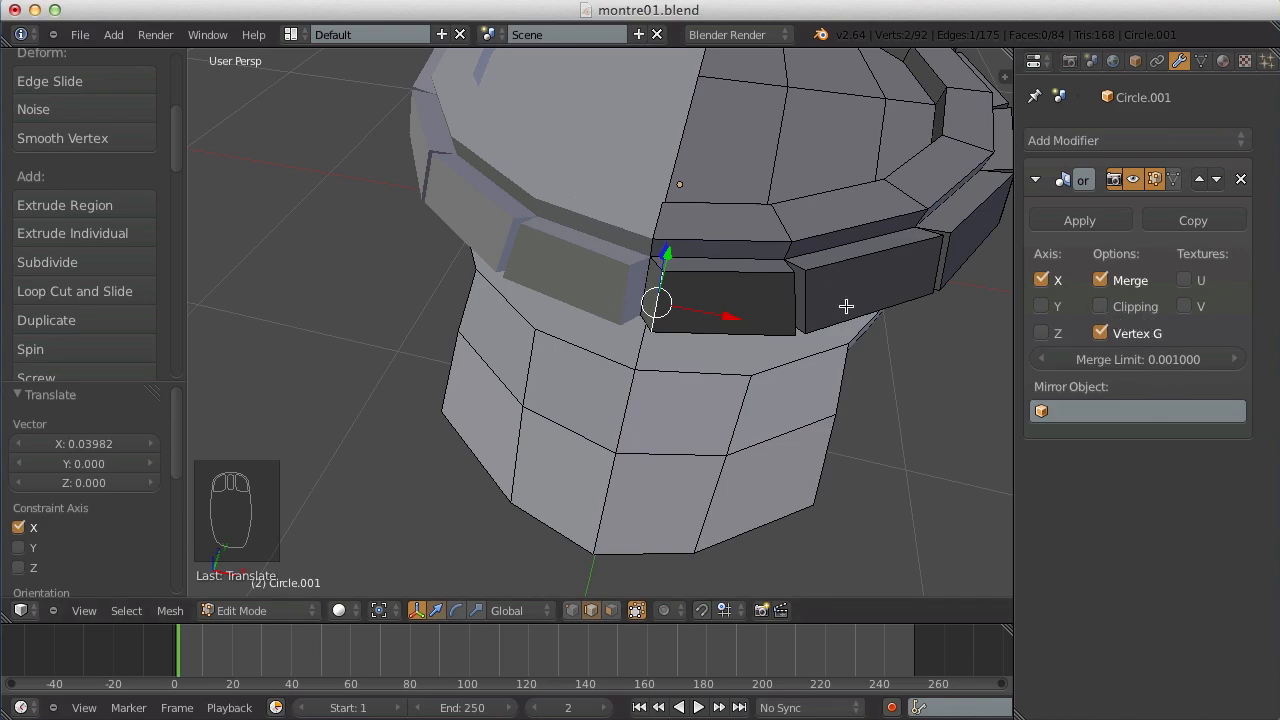
Move the outer seam edge at the bezel's opposite end slightly along X to open a matching gap, and return to Object Mode.
{"action": "scroll", "coordinate": [694, 326], "scroll_direction": "down", "scroll_amount": 5}
{"action": "middle_click_drag", "start_coordinate": [694, 326], "coordinate": [931, 257]}
{"action": "middle_click_drag", "start_coordinate": [480, 250], "coordinate": [699, 233]}
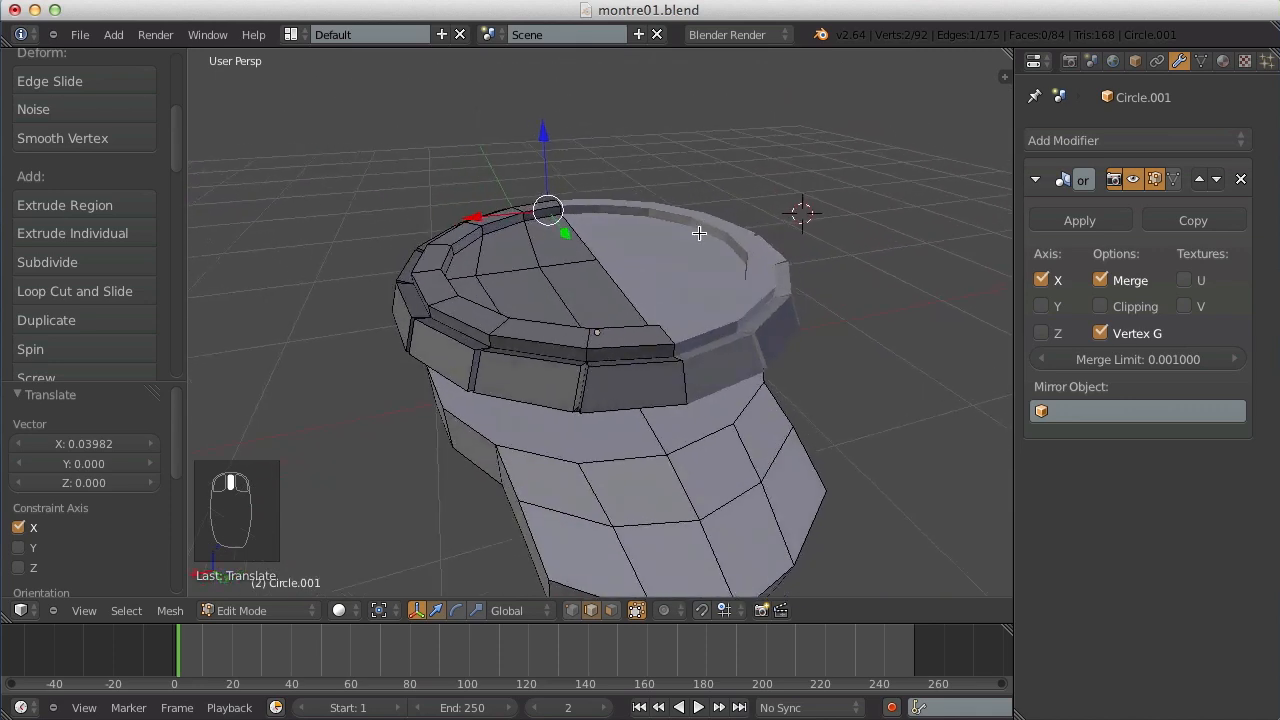
{"action": "key", "text": "a"}
{"action": "right_click", "coordinate": [679, 391]}
{"action": "left_click_drag", "start_coordinate": [604, 396], "coordinate": [595, 394]}
{"action": "key", "text": "Tab"}
{"action": "scroll", "coordinate": [520, 330], "scroll_direction": "down", "scroll_amount": 4}
{"action": "middle_click_drag", "start_coordinate": [477, 297], "coordinate": [869, 274]}
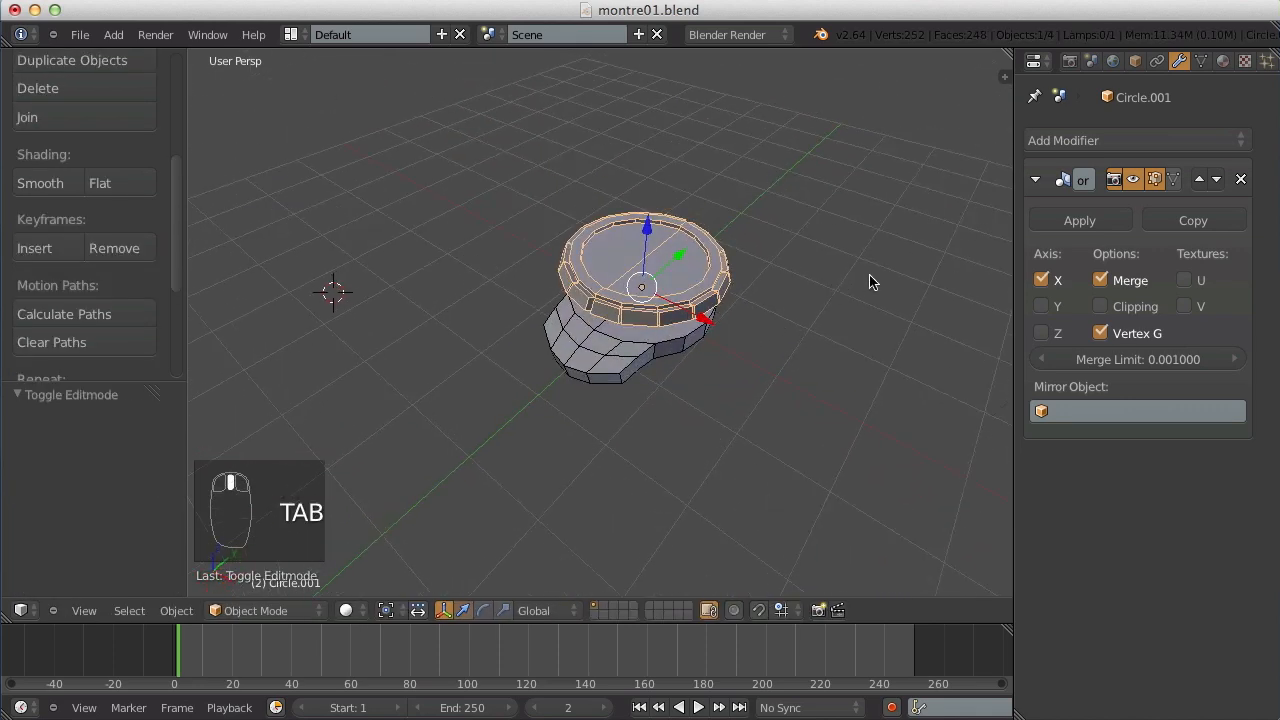
Turn Clipping back on in the bezel's Mirror modifier and deselect everything.
{"action": "scroll", "coordinate": [869, 280], "scroll_direction": "up", "scroll_amount": 3}
{"action": "left_click", "coordinate": [1116, 300]}
{"action": "key", "text": "a"}
{"action": "scroll", "coordinate": [715, 264], "scroll_direction": "up", "scroll_amount": 5}
{"action": "middle_click_drag", "start_coordinate": [539, 265], "coordinate": [590, 290]}
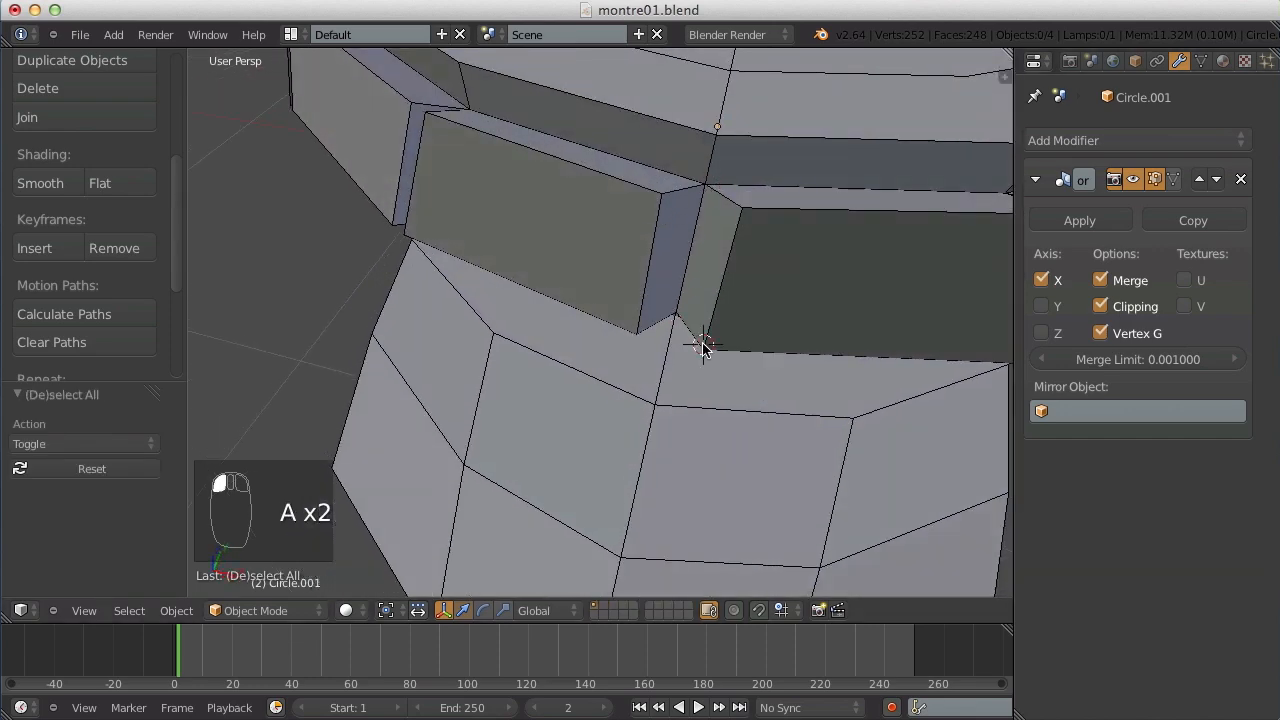
Select the upper outer edges of all the bezel's extruded blocks and lower them about 0.064 along Z.
{"action": "scroll", "coordinate": [743, 206], "scroll_direction": "down", "scroll_amount": 6}
{"action": "middle_click_drag", "start_coordinate": [743, 206], "coordinate": [714, 226]}
{"action": "key", "text": "Tab"}
{"action": "key", "text": "ctrl+Tab"}
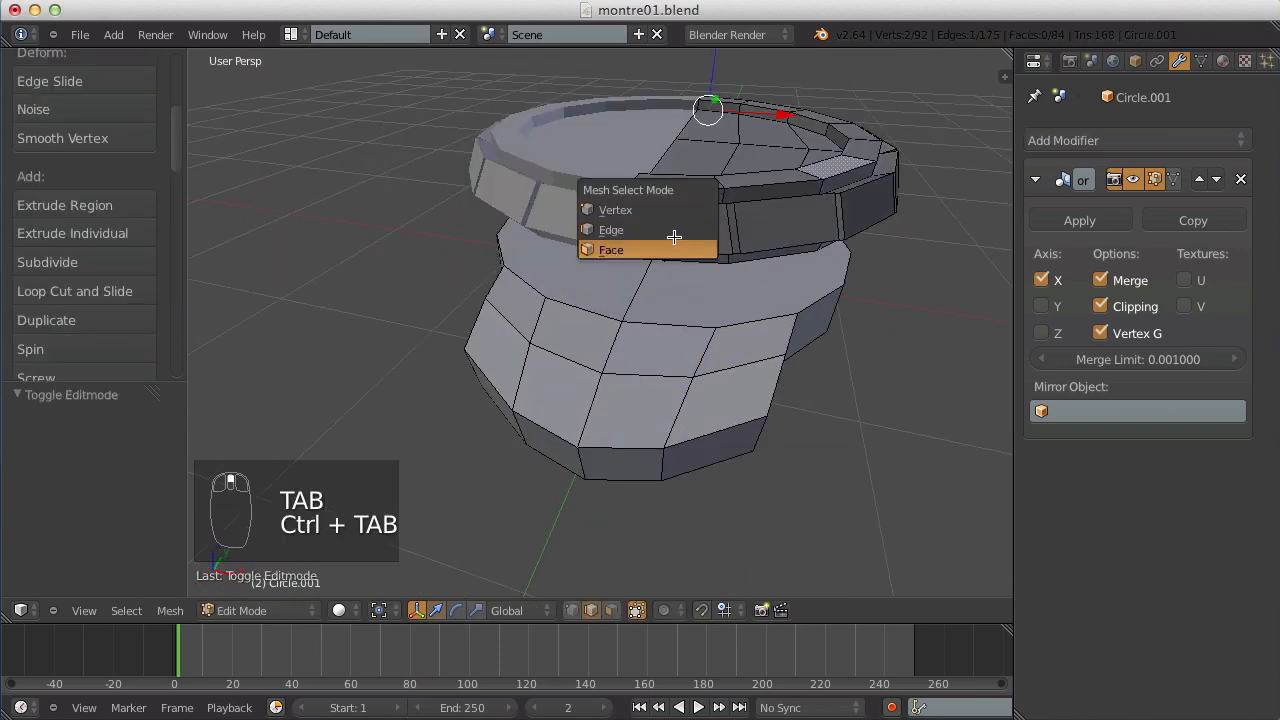
{"action": "left_click", "coordinate": [674, 240]}
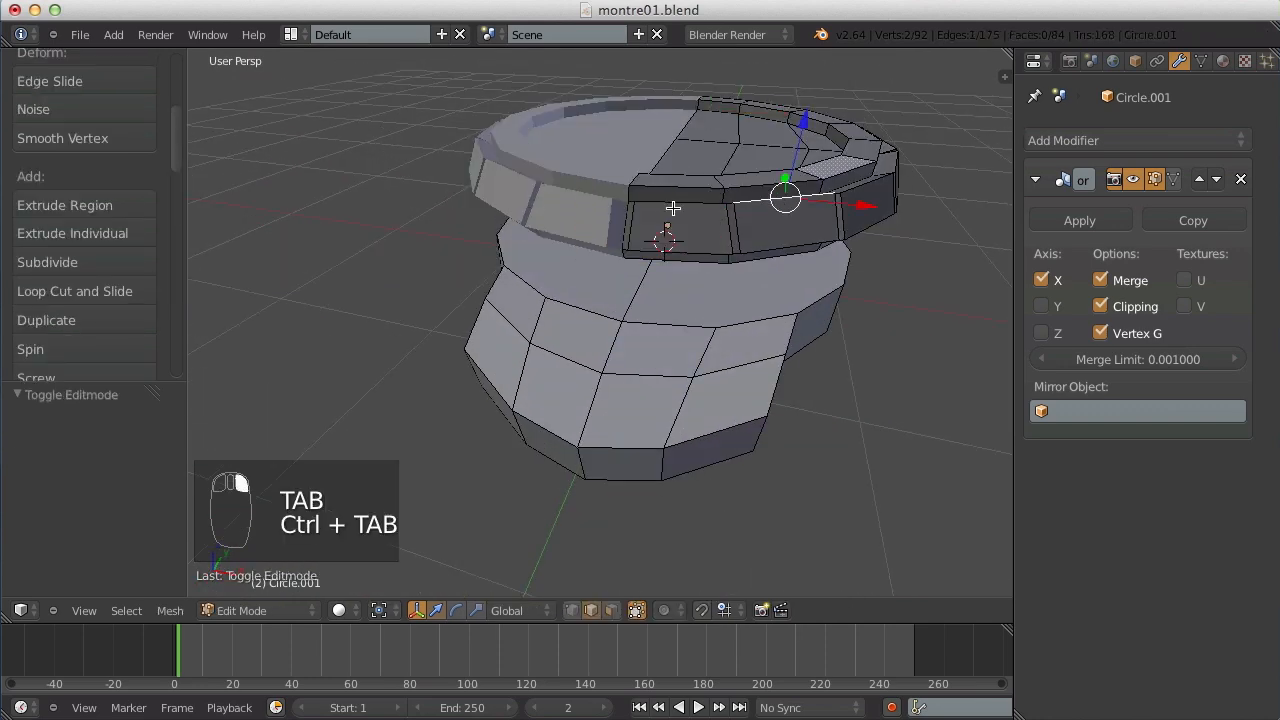
{"action": "middle_click_drag", "start_coordinate": [743, 214], "coordinate": [711, 310]}
{"action": "right_click", "coordinate": [803, 365], "text": "shift"}
{"action": "middle_click_drag", "start_coordinate": [803, 365], "coordinate": [689, 353]}
{"action": "right_click", "coordinate": [658, 336], "text": "shift"}
{"action": "right_click", "coordinate": [742, 298], "text": "shift"}
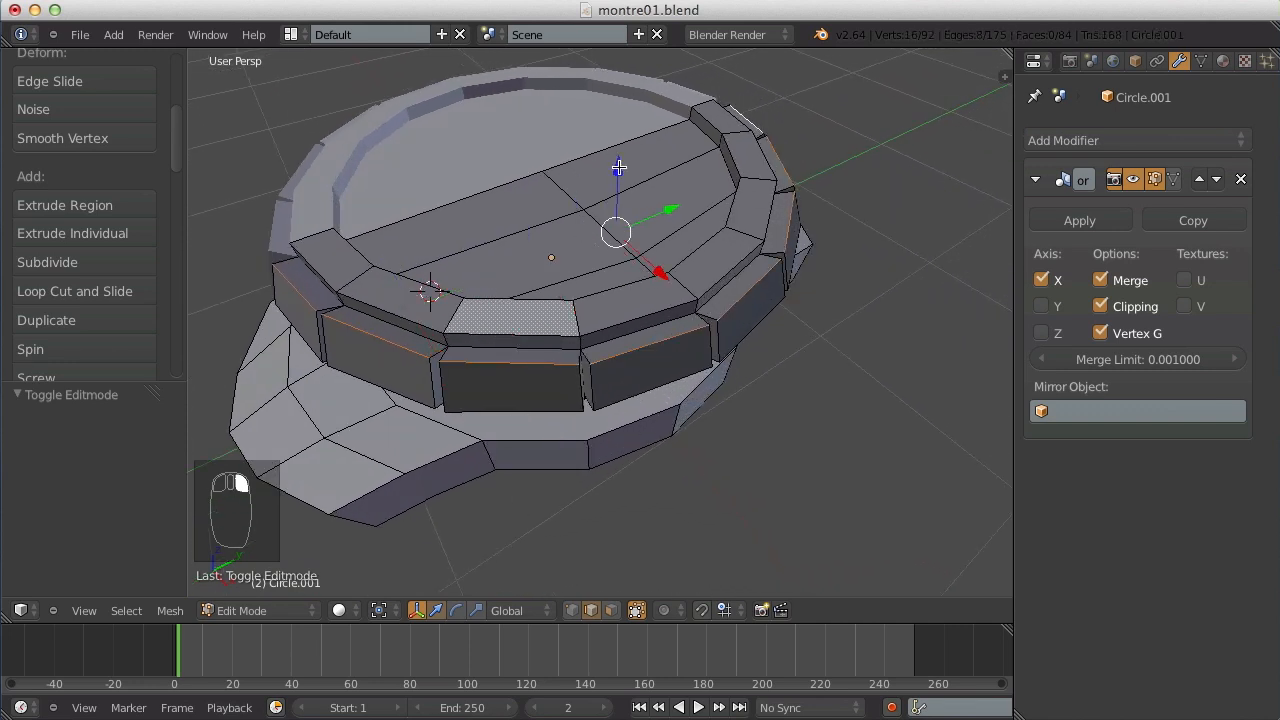
{"action": "left_click_drag", "start_coordinate": [619, 168], "coordinate": [620, 182]}
Shrink the selected upper block edges slightly inward along their normals and return to Object Mode.
{"action": "key", "text": "alt+s"}
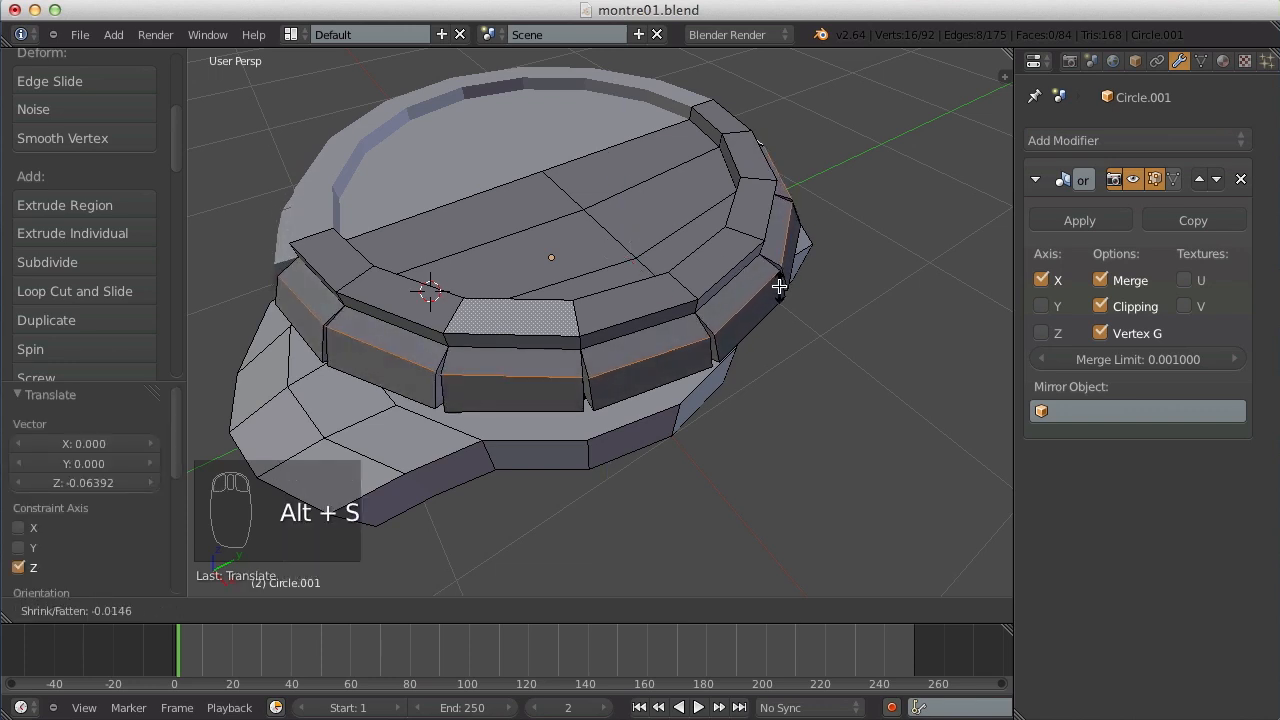
{"action": "left_click", "coordinate": [785, 288]}
{"action": "key", "text": "Tab"}
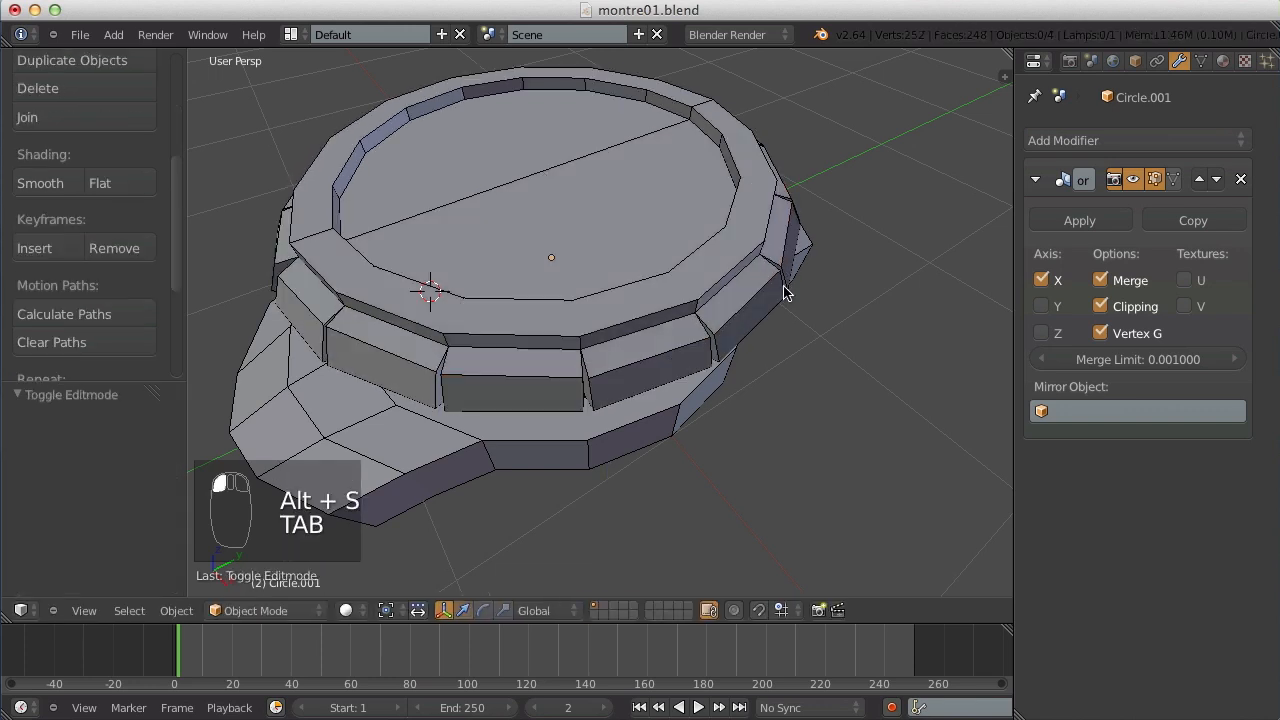
Move the end block's outer seam edge slightly along X toward the mirror plane to narrow the gap there.
{"action": "scroll", "coordinate": [786, 289], "scroll_direction": "down", "scroll_amount": 4}
{"action": "middle_click_drag", "start_coordinate": [769, 306], "coordinate": [777, 394]}
{"action": "key", "text": "Tab"}
{"action": "scroll", "coordinate": [560, 490], "scroll_direction": "up", "scroll_amount": 5}
{"action": "key", "text": "a"}
{"action": "key", "text": "a"}
{"action": "middle_click_drag", "start_coordinate": [560, 490], "coordinate": [553, 508]}
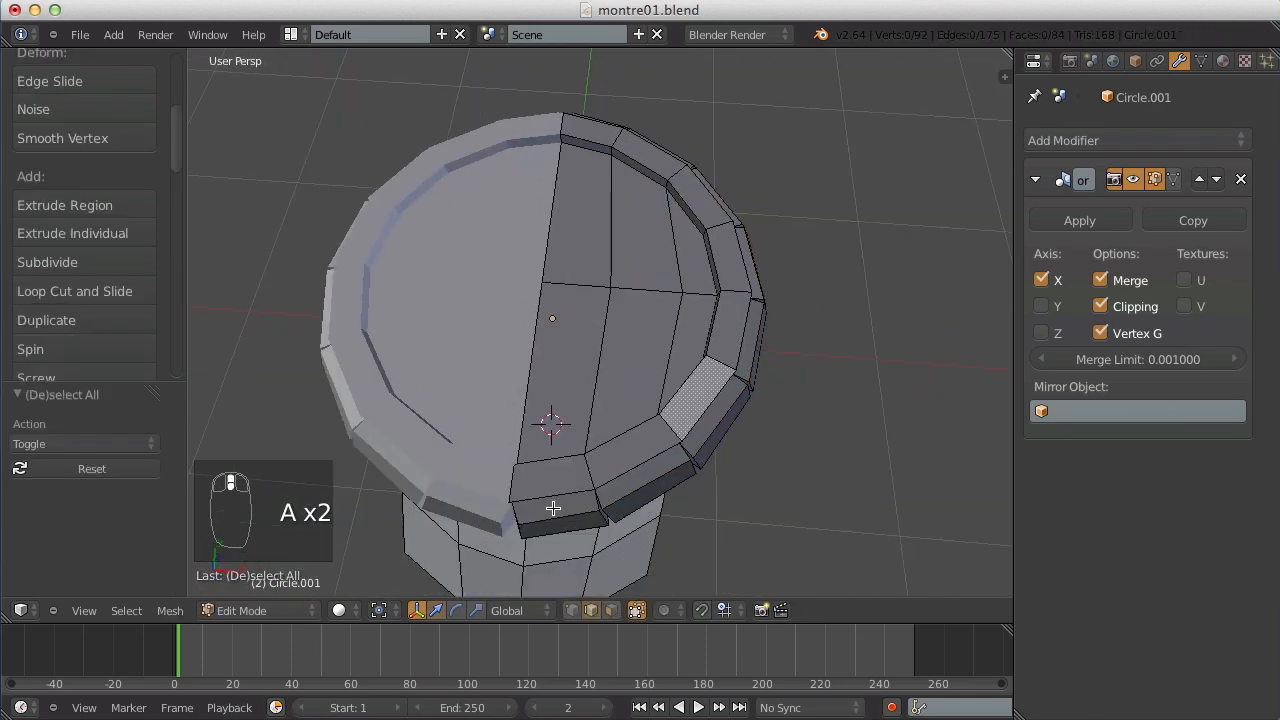
{"action": "left_click_drag", "start_coordinate": [577, 533], "coordinate": [570, 533]}
{"action": "middle_click_drag", "start_coordinate": [570, 533], "coordinate": [592, 74]}
{"action": "key", "text": "a"}
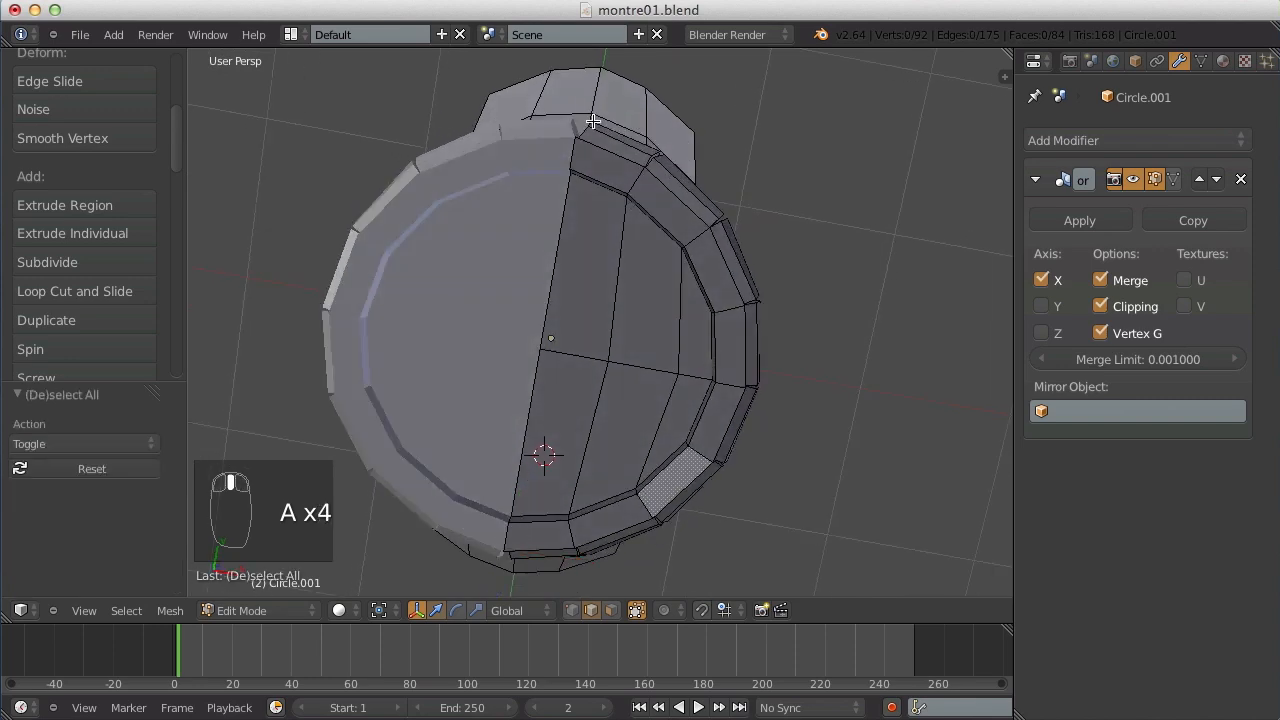
Move the seam edge at the bezel's opposite end slightly along X to narrow its gap too, and return to Object Mode.
{"action": "middle_click_drag", "start_coordinate": [596, 163], "coordinate": [608, 358]}
{"action": "right_click", "coordinate": [551, 312]}
{"action": "left_click_drag", "start_coordinate": [609, 320], "coordinate": [604, 320]}
{"action": "key", "text": "a"}
{"action": "key", "text": "Tab"}
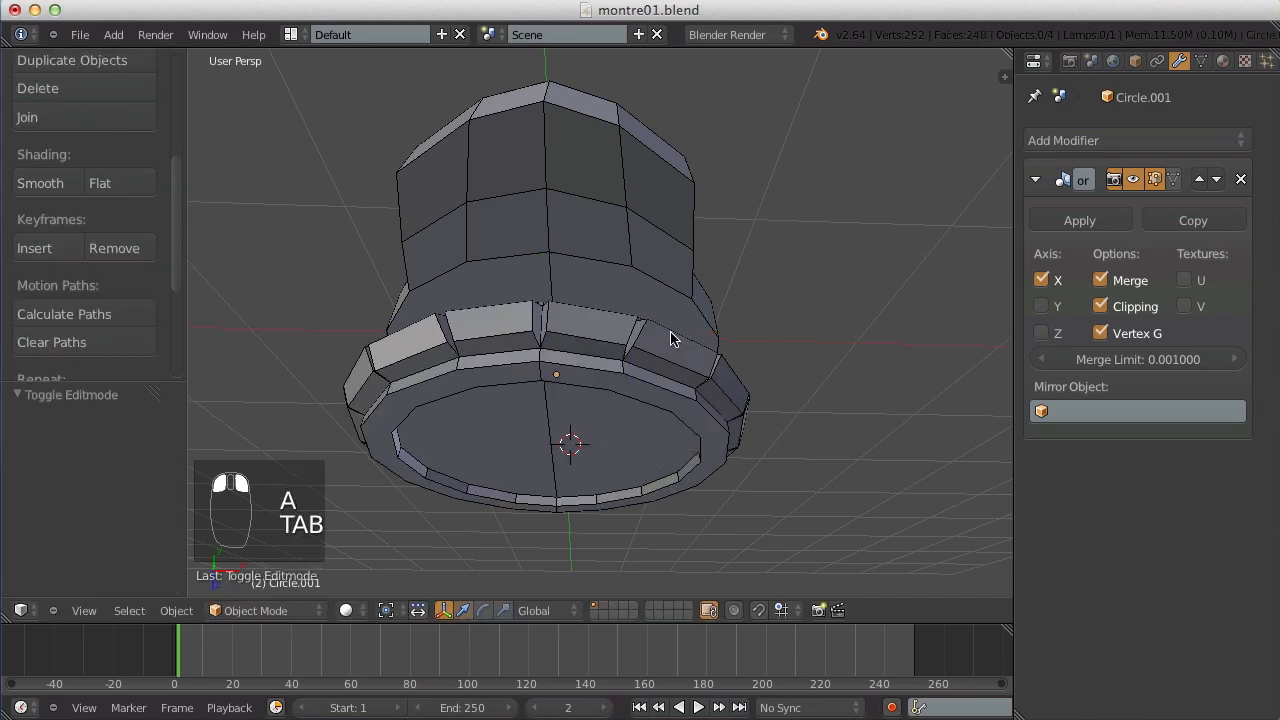
Select the bezel object and add a Subdivision Surface modifier to it.
{"action": "scroll", "coordinate": [655, 360], "scroll_direction": "down", "scroll_amount": 8}
{"action": "key", "text": "a"}
{"action": "key", "text": "a"}
{"action": "middle_click_drag", "start_coordinate": [601, 389], "coordinate": [494, 157]}
{"action": "scroll", "coordinate": [494, 157], "scroll_direction": "up", "scroll_amount": 5}
{"action": "key", "text": "a"}
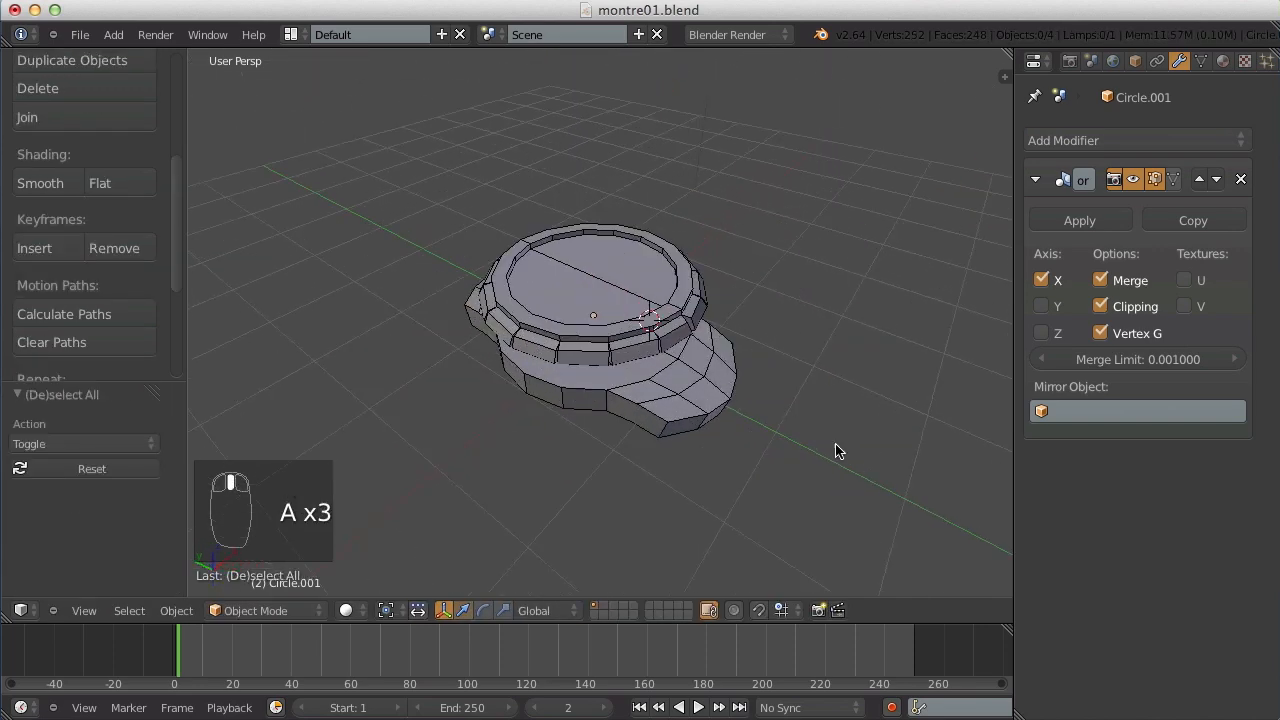
{"action": "middle_click_drag", "start_coordinate": [837, 449], "coordinate": [626, 412]}
{"action": "right_click", "coordinate": [568, 265]}
{"action": "scroll", "coordinate": [568, 265], "scroll_direction": "up", "scroll_amount": 2}
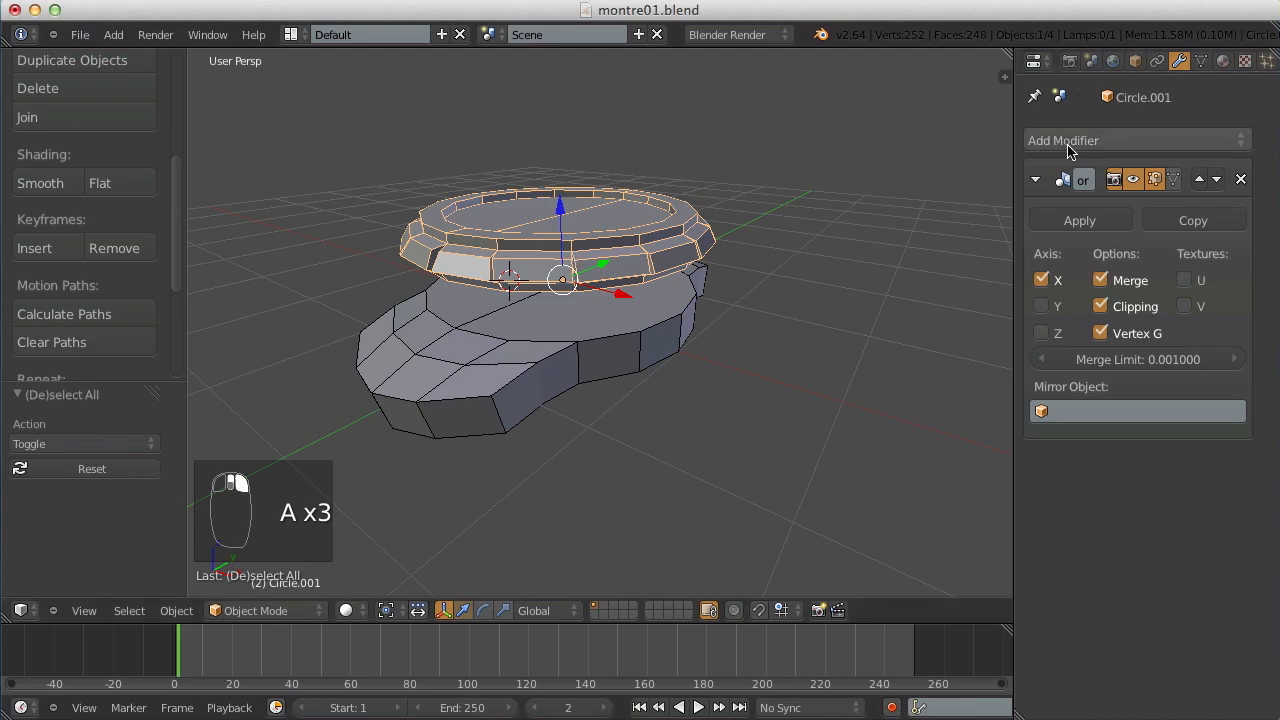
{"action": "left_click", "coordinate": [1097, 142]}
{"action": "left_click", "coordinate": [694, 543]}
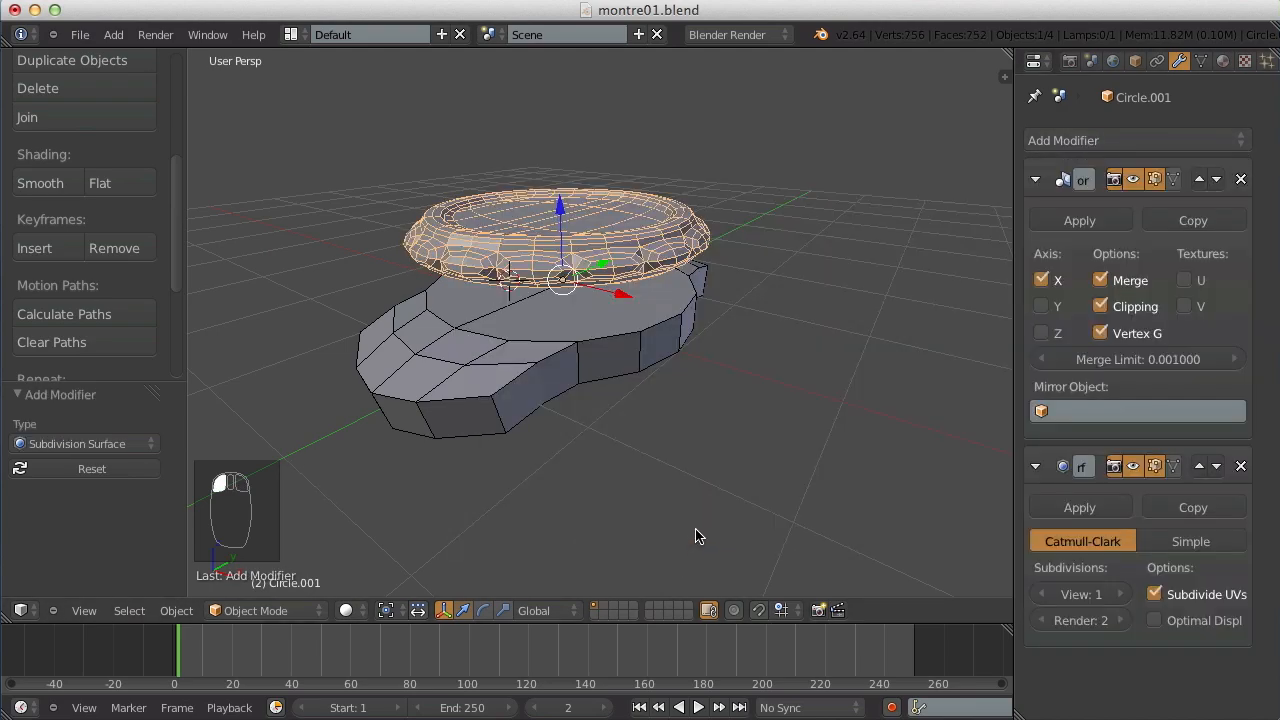
Turn off the Wire display option for the bezel object.
{"action": "key", "text": "a"}
{"action": "scroll", "coordinate": [615, 209], "scroll_direction": "up", "scroll_amount": 5}
{"action": "scroll", "coordinate": [615, 209], "scroll_direction": "down", "scroll_amount": 5}
{"action": "middle_click_drag", "start_coordinate": [615, 209], "coordinate": [655, 275]}
{"action": "right_click", "coordinate": [581, 298]}
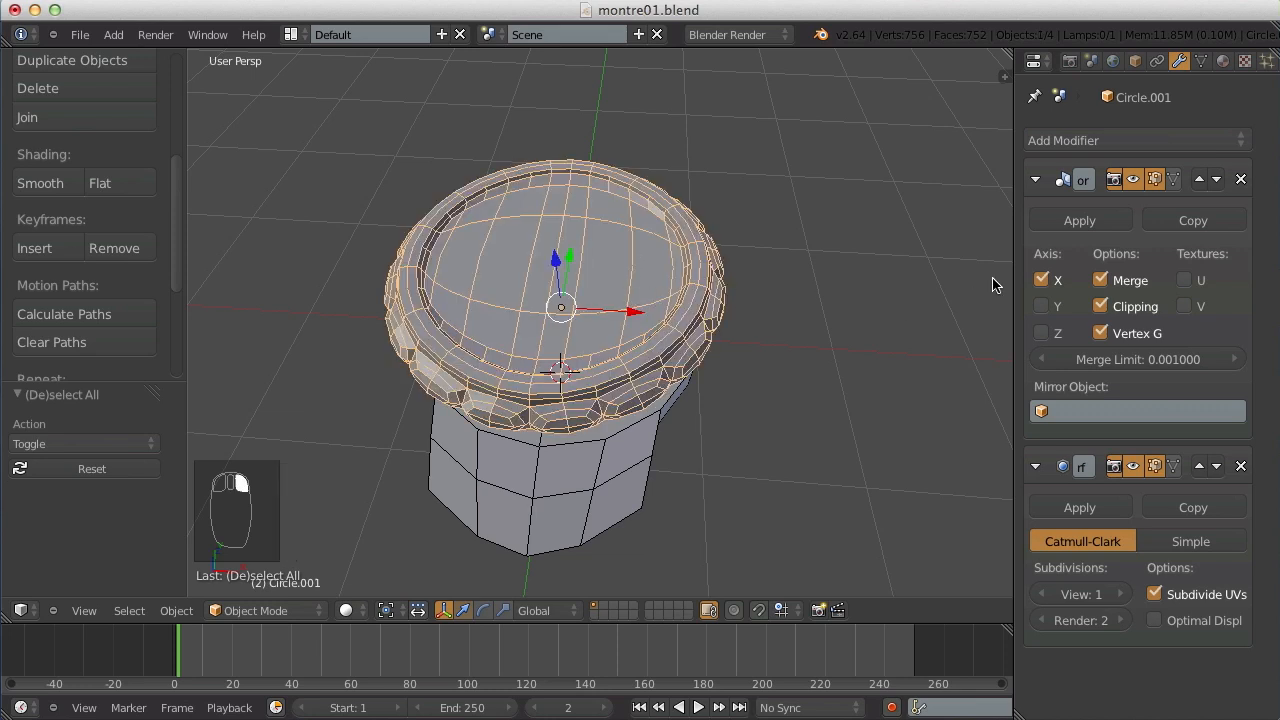
{"action": "left_click", "coordinate": [1135, 61]}
{"action": "scroll", "coordinate": [1043, 624], "scroll_direction": "down", "scroll_amount": 2}
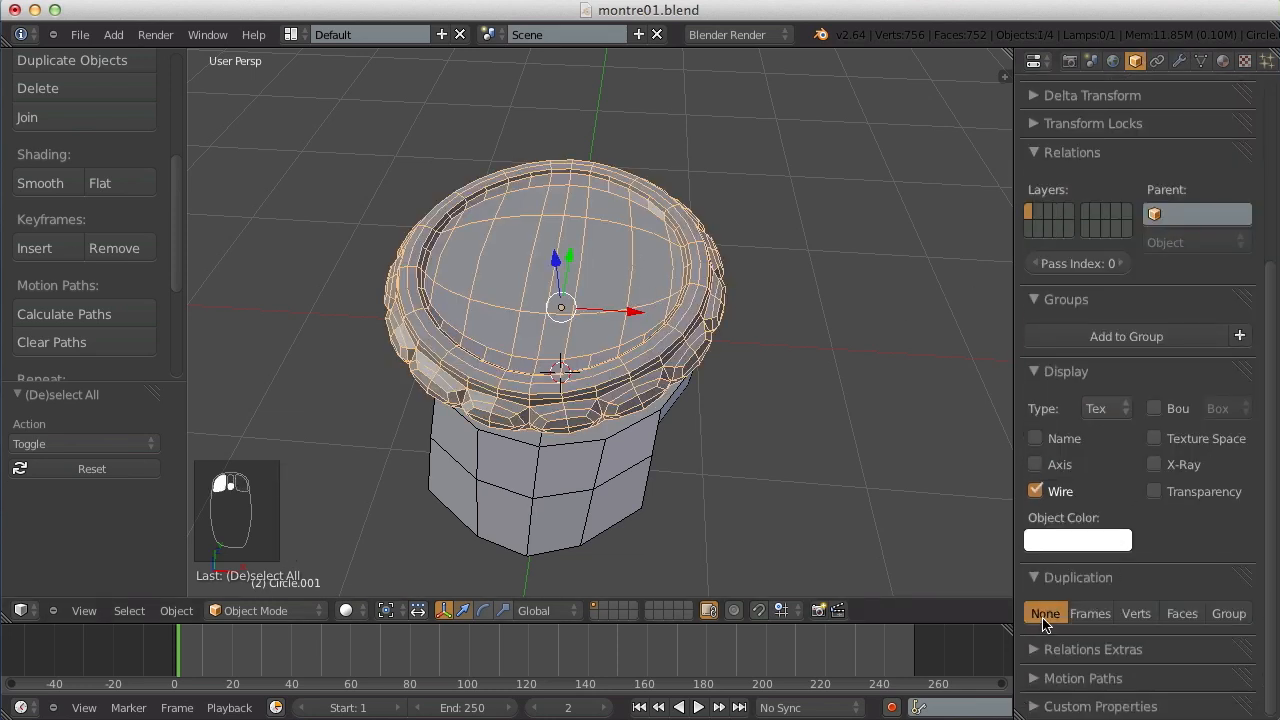
{"action": "left_click", "coordinate": [1040, 495]}
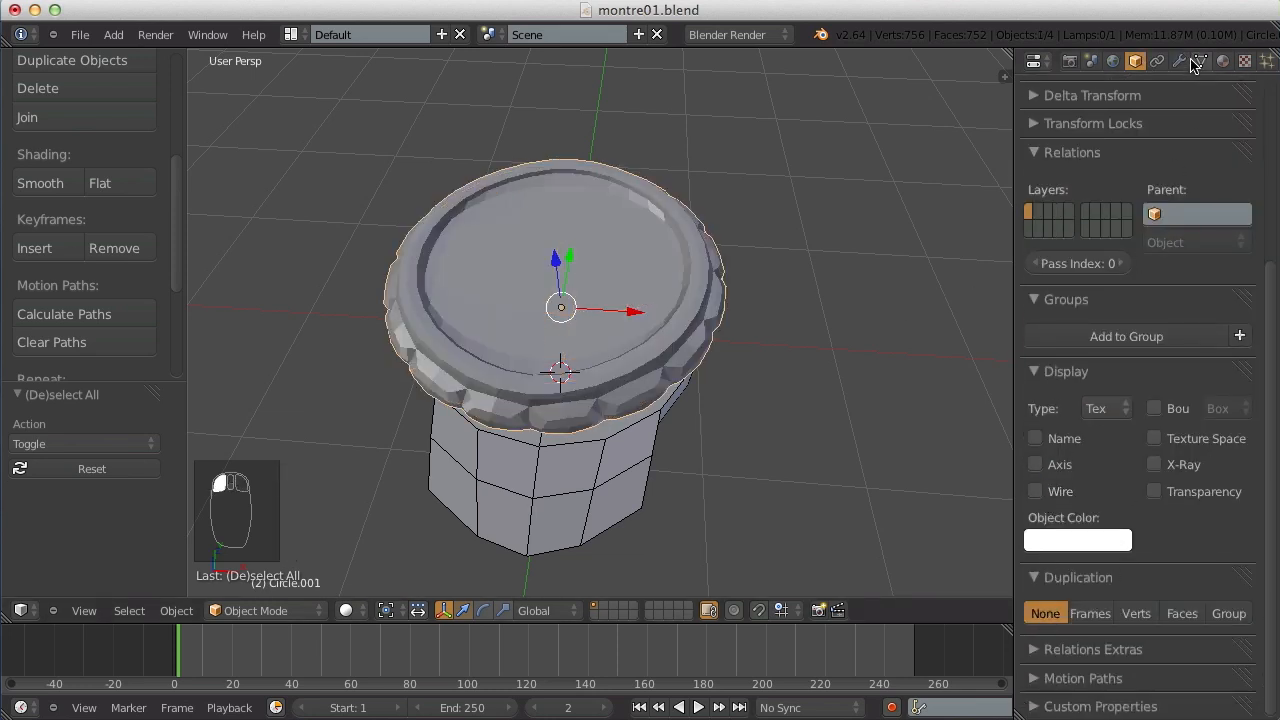
Disable the bezel's Subdivision Surface modifier in Edit Mode and enter Edit Mode with nothing selected.
{"action": "left_click", "coordinate": [1180, 62]}
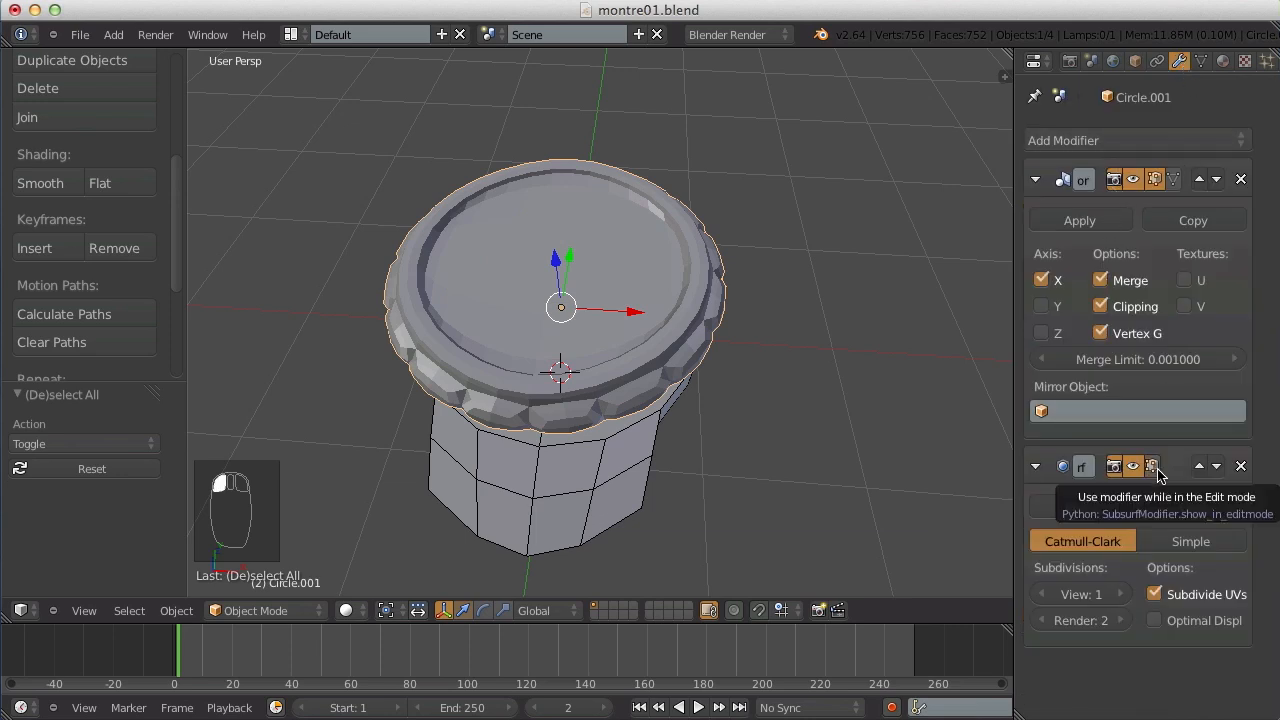
{"action": "key", "text": "Tab"}
{"action": "key", "text": "a"}
{"action": "key", "text": "a"}
{"action": "scroll", "coordinate": [620, 272], "scroll_direction": "down", "scroll_amount": 4}
{"action": "middle_click_drag", "start_coordinate": [634, 310], "coordinate": [526, 287]}
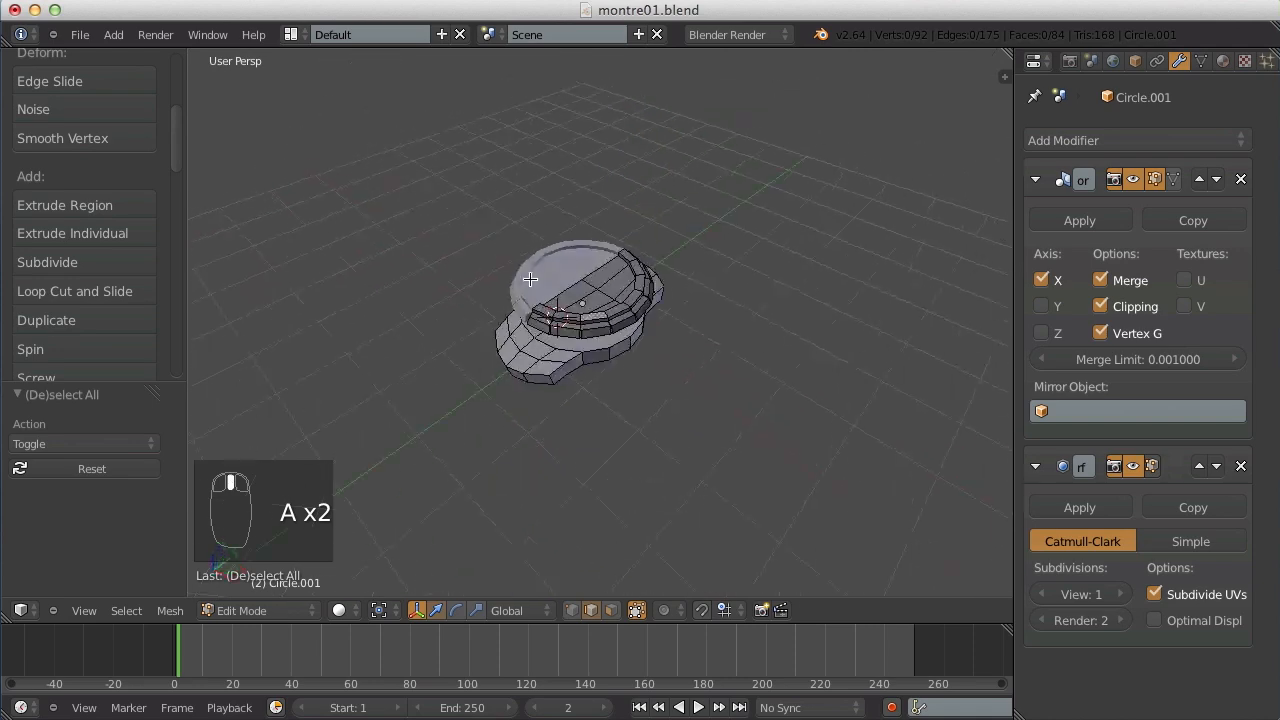
{"action": "scroll", "coordinate": [523, 290], "scroll_direction": "up", "scroll_amount": 5}
{"action": "mouse_move", "coordinate": [840, 306]}
{"action": "middle_mouse_down"}
{"action": "mouse_move", "coordinate": [820, 323]}
{"action": "mouse_move", "coordinate": [760, 246]}
{"action": "mouse_move", "coordinate": [837, 323]}
{"action": "middle_mouse_up"}
Compare the bezel's cage with and without the Subdivision Surface preview, and its look in Edit Mode and Object Mode.
{"action": "left_click", "coordinate": [1155, 466]}
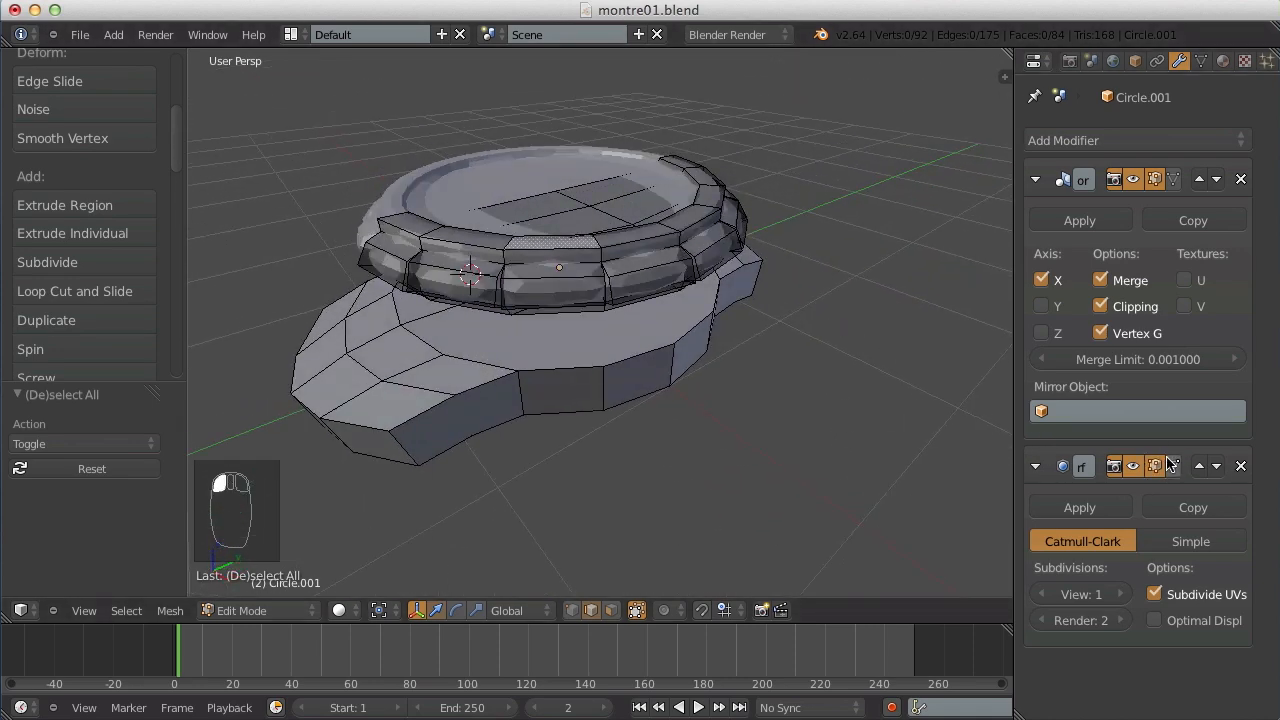
{"action": "middle_click_drag", "start_coordinate": [480, 300], "coordinate": [462, 338]}
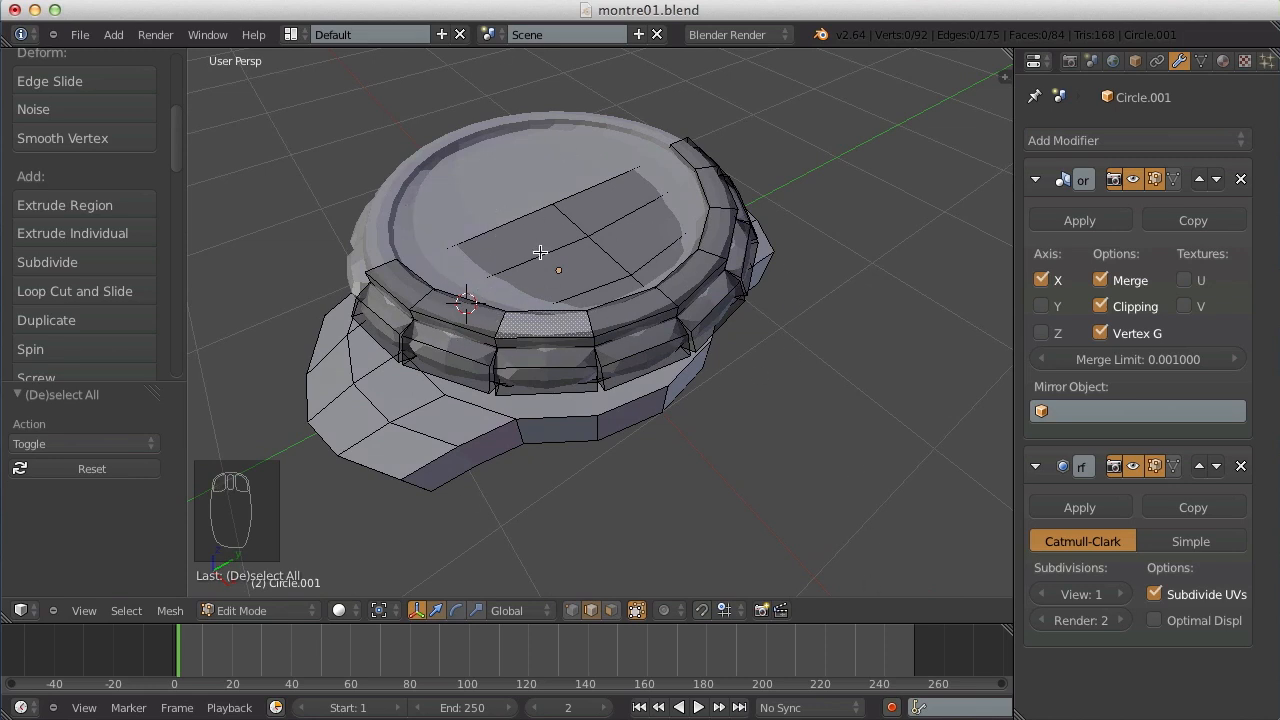
{"action": "left_click", "coordinate": [1155, 466]}
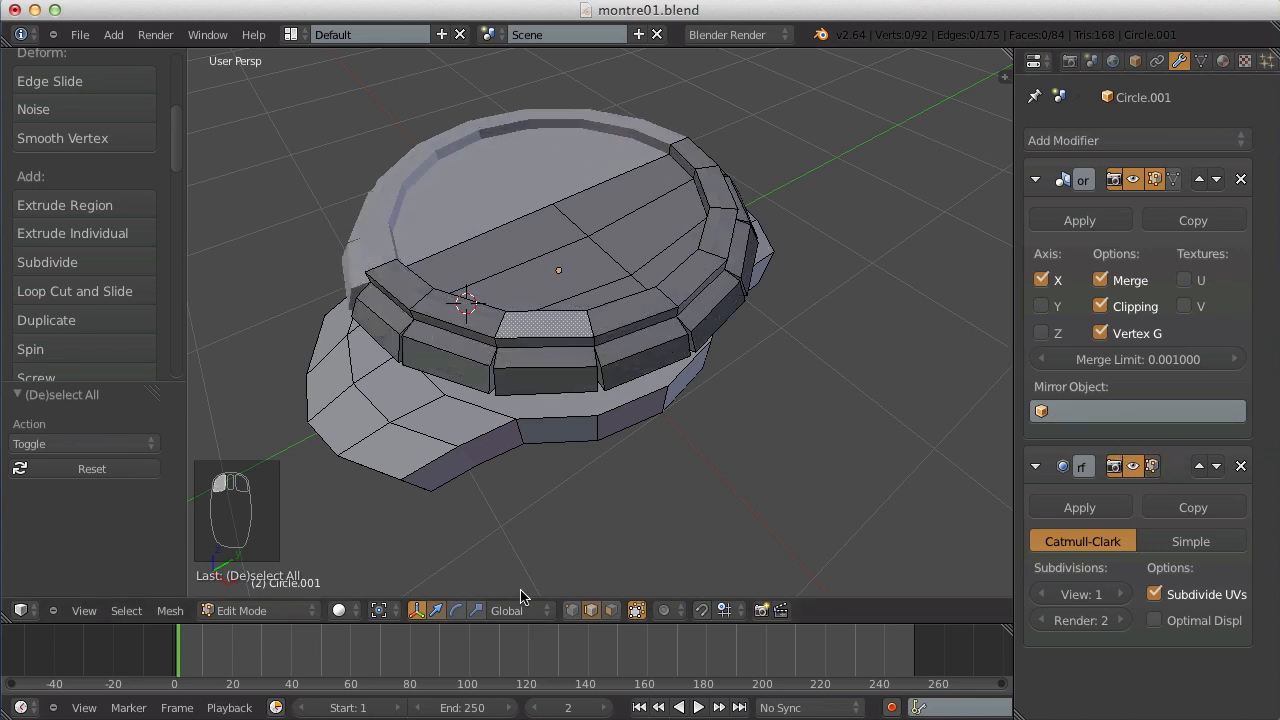
{"action": "key", "text": "Tab"}
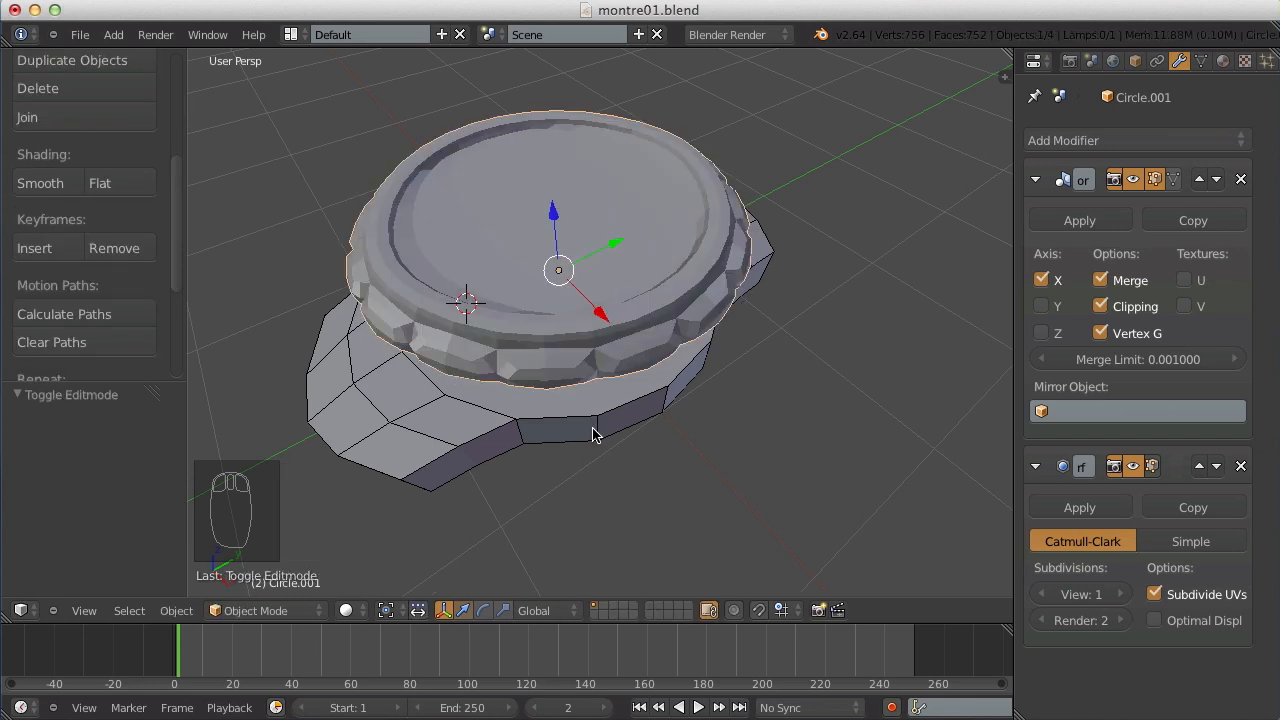
{"action": "key", "text": "Tab"}
{"action": "key", "text": "Tab"}
{"action": "key", "text": "Tab"}
{"action": "key", "text": "Tab"}
{"action": "key", "text": "Tab"}
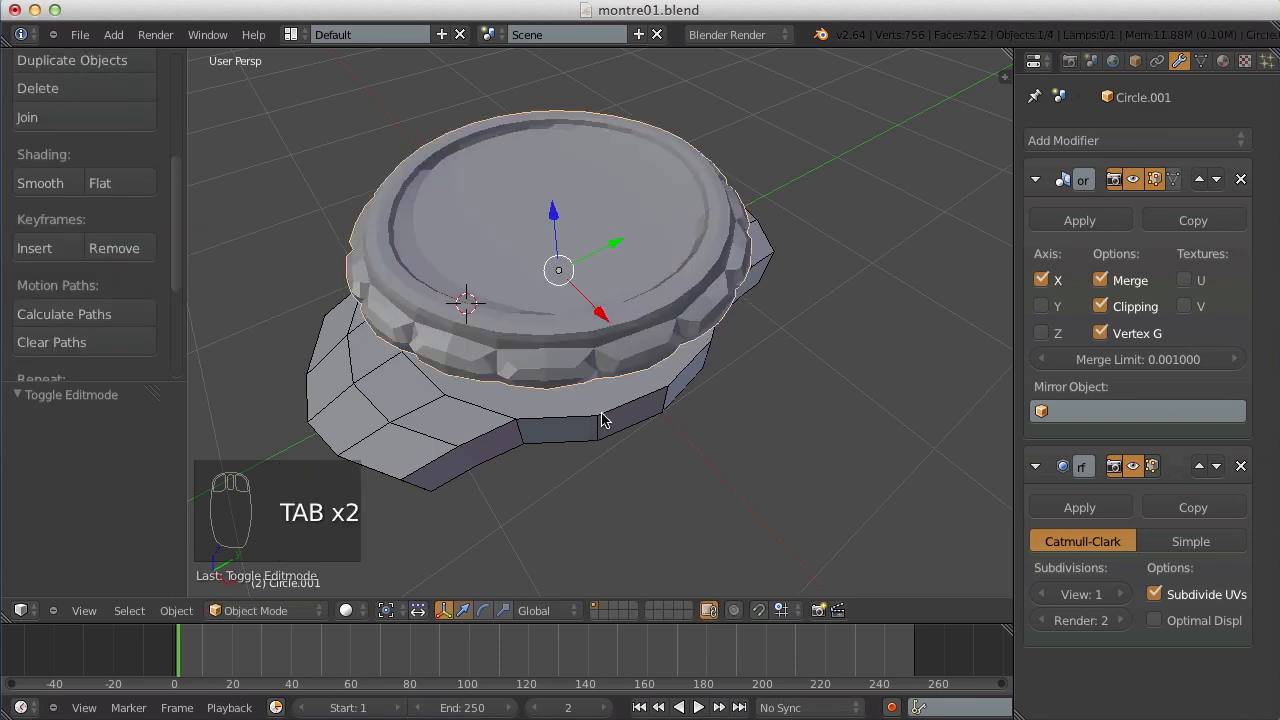
Return to the bezel's Edit Mode, clear the selection and switch to face selection.
{"action": "key", "text": "a"}
{"action": "key", "text": "a"}
{"action": "scroll", "coordinate": [551, 314], "scroll_direction": "up", "scroll_amount": 3}
{"action": "scroll", "coordinate": [540, 317], "scroll_direction": "down", "scroll_amount": 2}
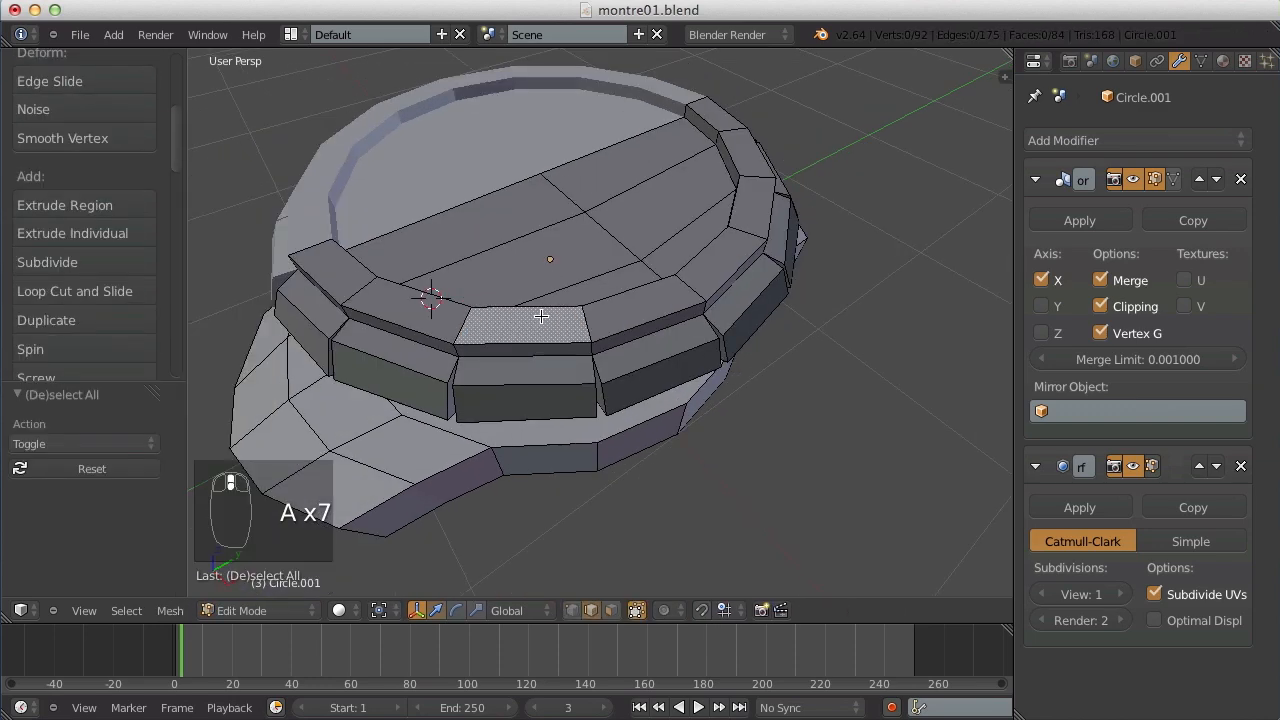
{"action": "middle_click_drag", "start_coordinate": [540, 317], "coordinate": [748, 243]}
{"action": "key", "text": "ctrl+Tab"}
{"action": "left_click", "coordinate": [744, 256]}
Select the six dial faces inside the bezel ring, lower them along Z to deepen the recess, and deselect everything.
{"action": "key", "text": "b"}
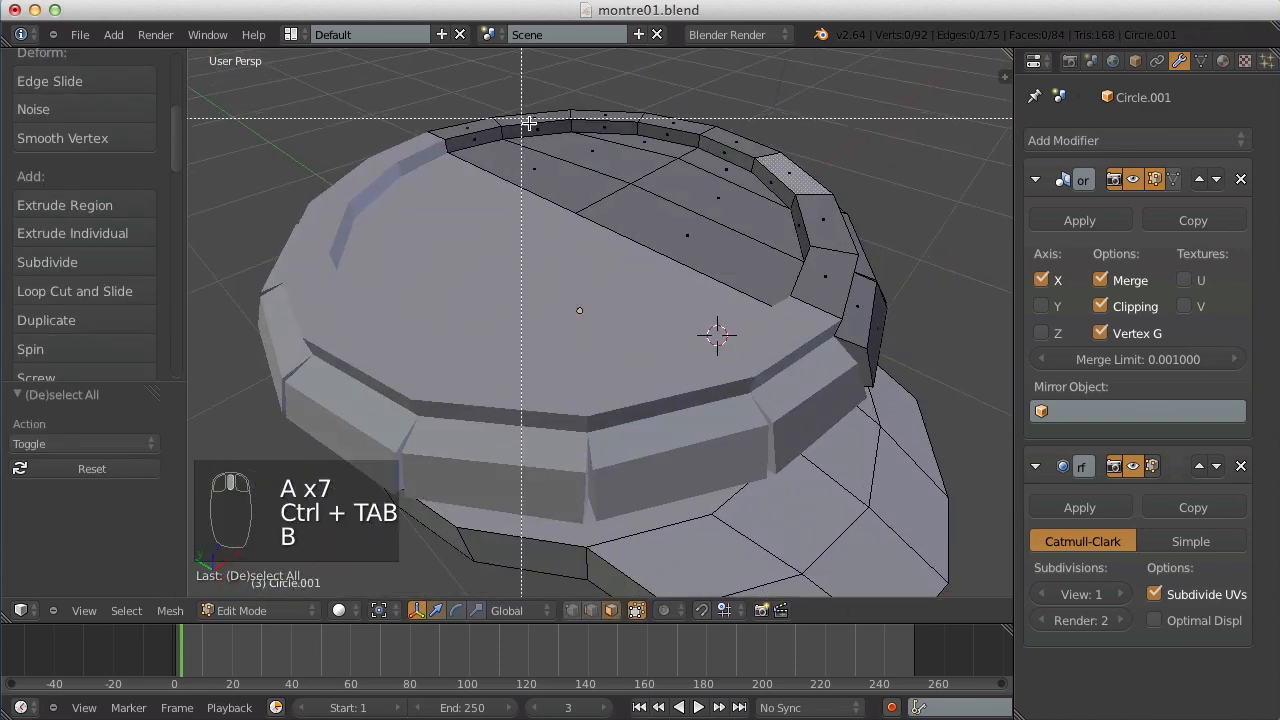
{"action": "right_click", "coordinate": [580, 188]}
{"action": "middle_click_drag", "start_coordinate": [605, 199], "coordinate": [573, 264]}
{"action": "key", "text": "b"}
{"action": "left_click_drag", "start_coordinate": [571, 229], "coordinate": [583, 200]}
{"action": "left_click", "coordinate": [584, 199]}
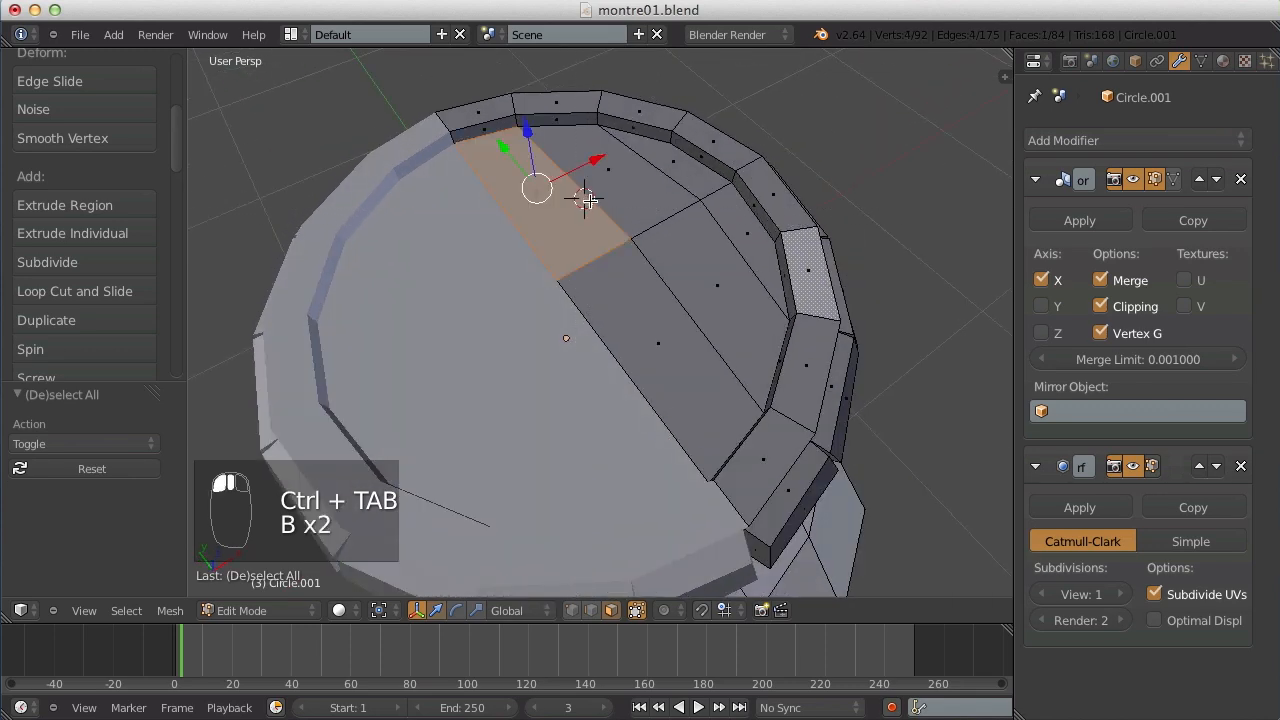
{"action": "right_click", "coordinate": [631, 180], "text": "shift"}
{"action": "right_click", "coordinate": [686, 162], "text": "shift"}
{"action": "right_click", "coordinate": [758, 247], "text": "shift"}
{"action": "right_click", "coordinate": [704, 286], "text": "shift"}
{"action": "right_click", "coordinate": [681, 297], "text": "shift"}
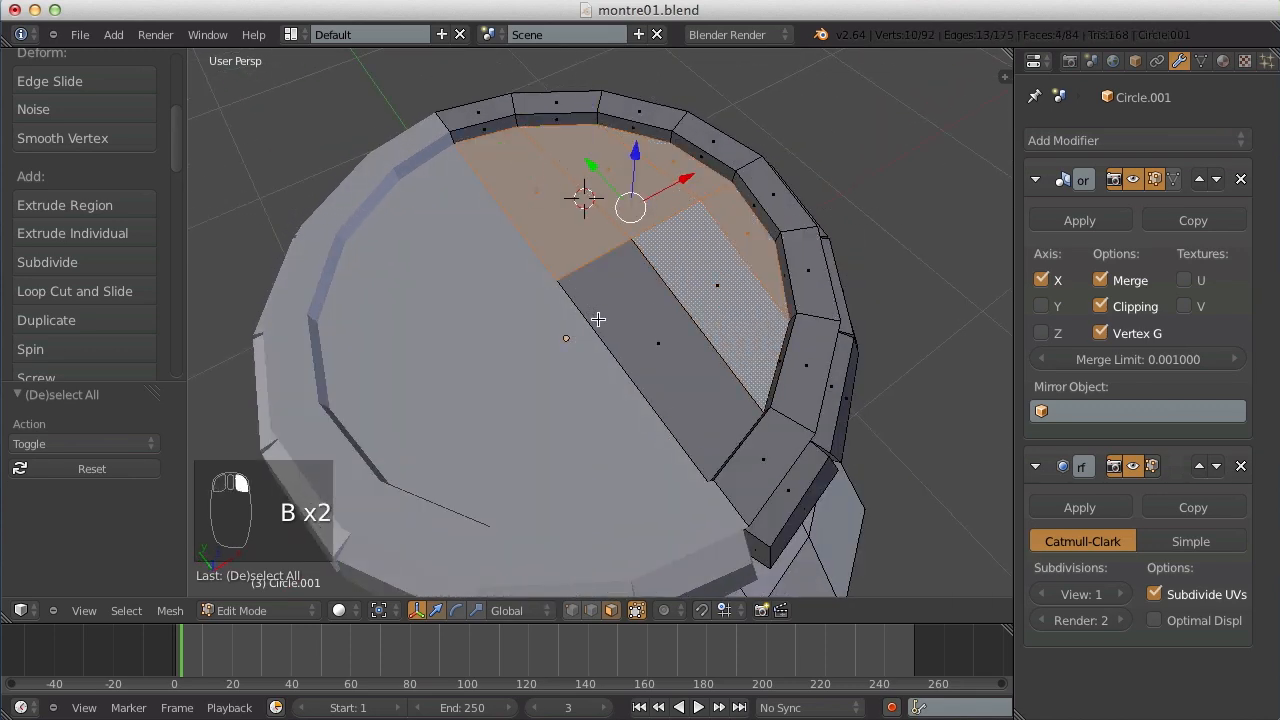
{"action": "right_click", "coordinate": [606, 316], "text": "shift"}
{"action": "right_click", "coordinate": [704, 280], "text": "shift"}
{"action": "middle_click_drag", "start_coordinate": [460, 415], "coordinate": [558, 340]}
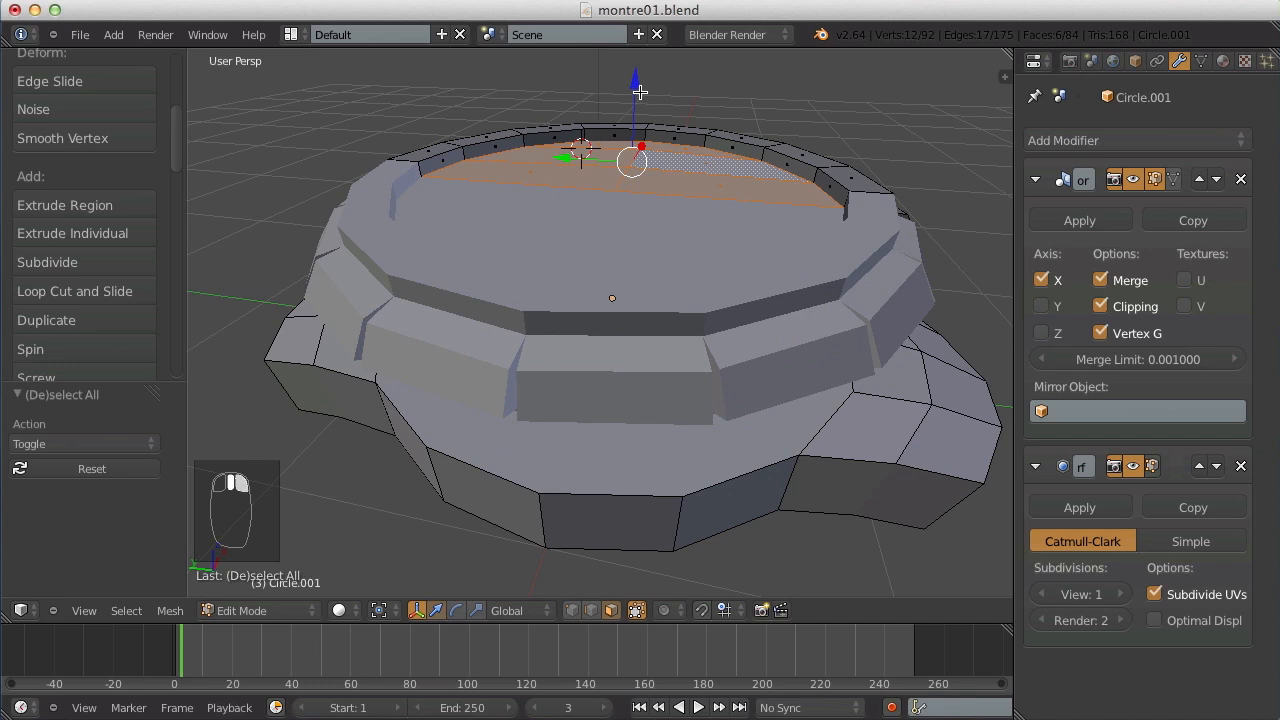
{"action": "key", "text": "a"}
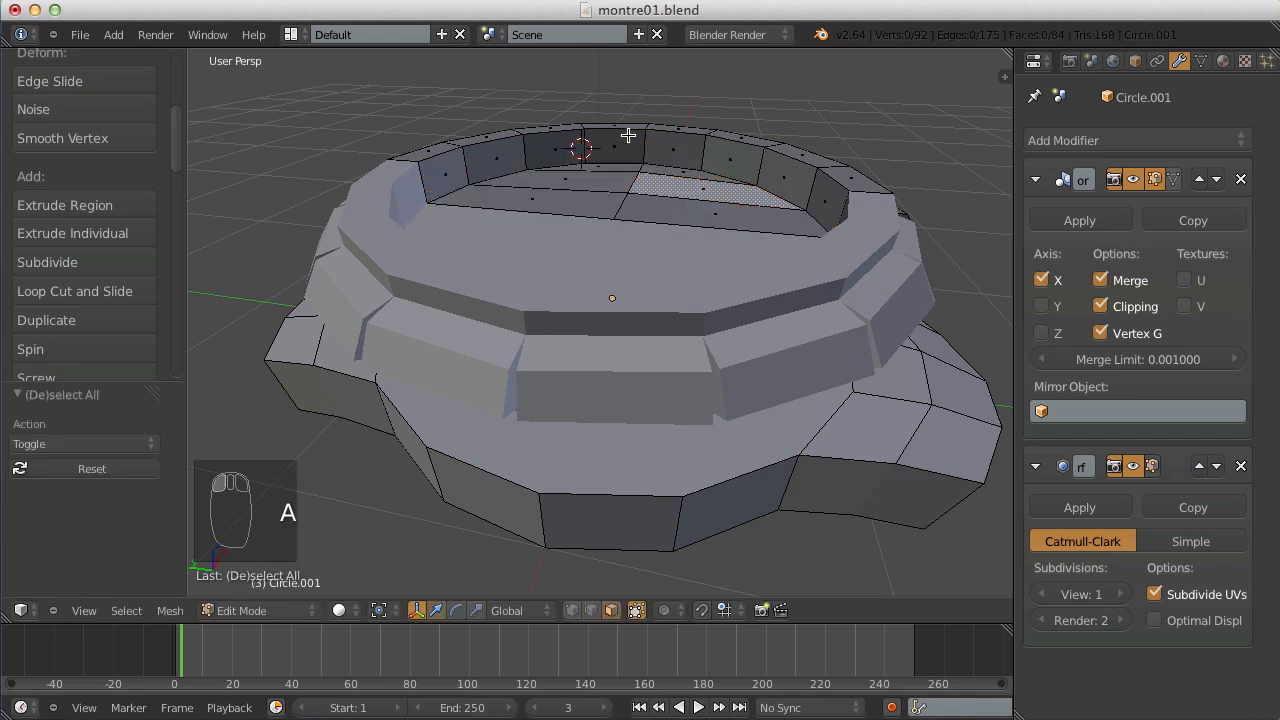
Cut two edge loops around the recess's inner wall and scale them apart along Z by about 2.317.
{"action": "key", "text": "ctrl+r"}
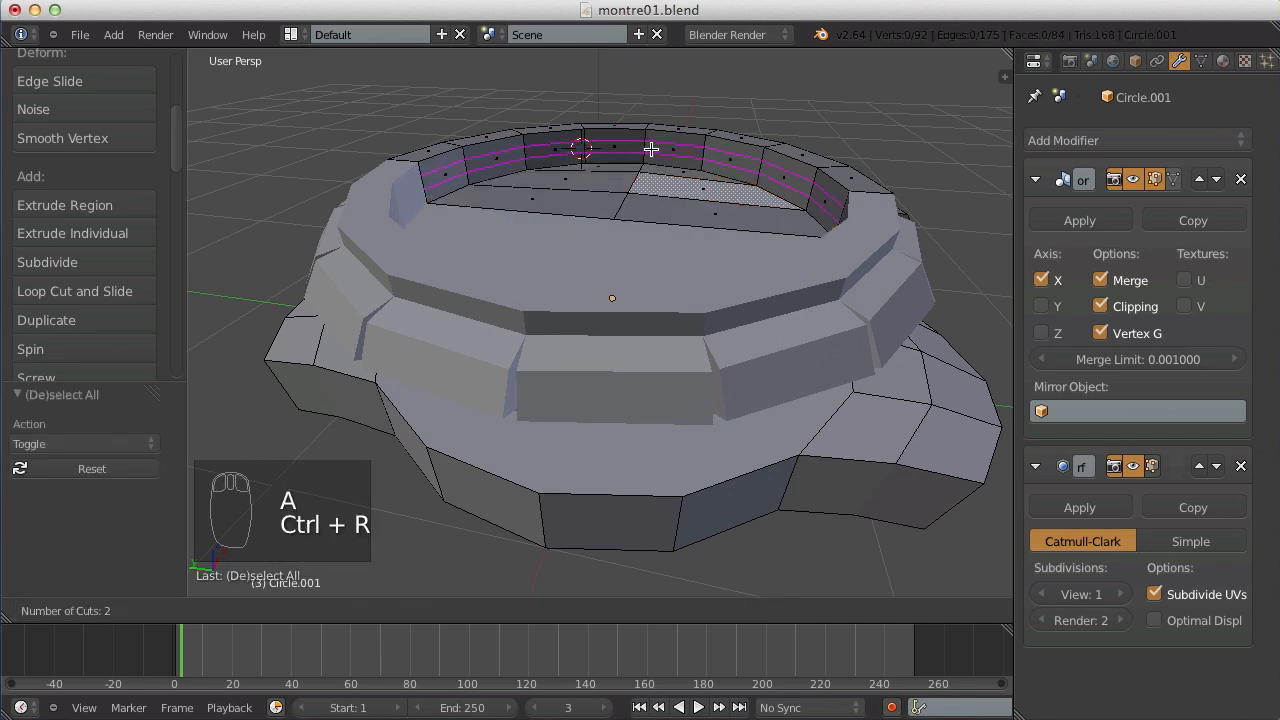
{"action": "left_click", "coordinate": [651, 149]}
{"action": "middle_click_drag", "start_coordinate": [585, 166], "coordinate": [621, 154]}
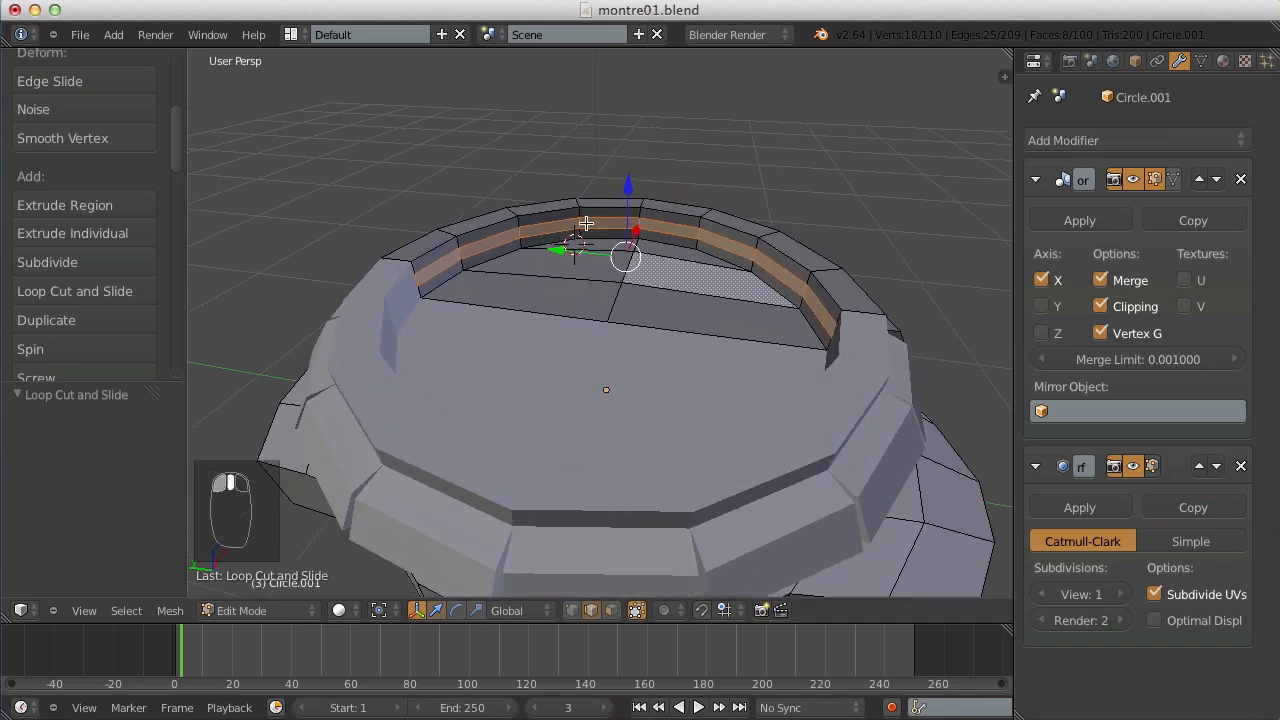
{"action": "key", "text": "s"}
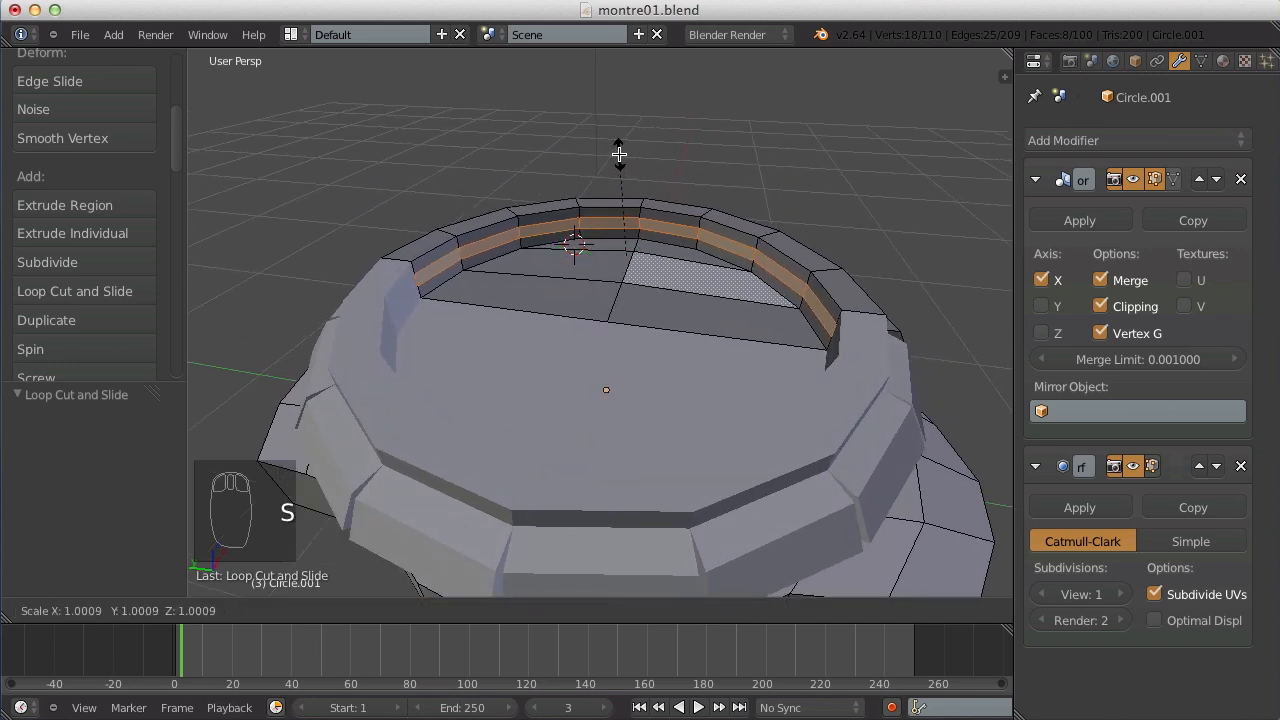
{"action": "key", "text": "z"}
{"action": "left_click", "coordinate": [606, 130]}
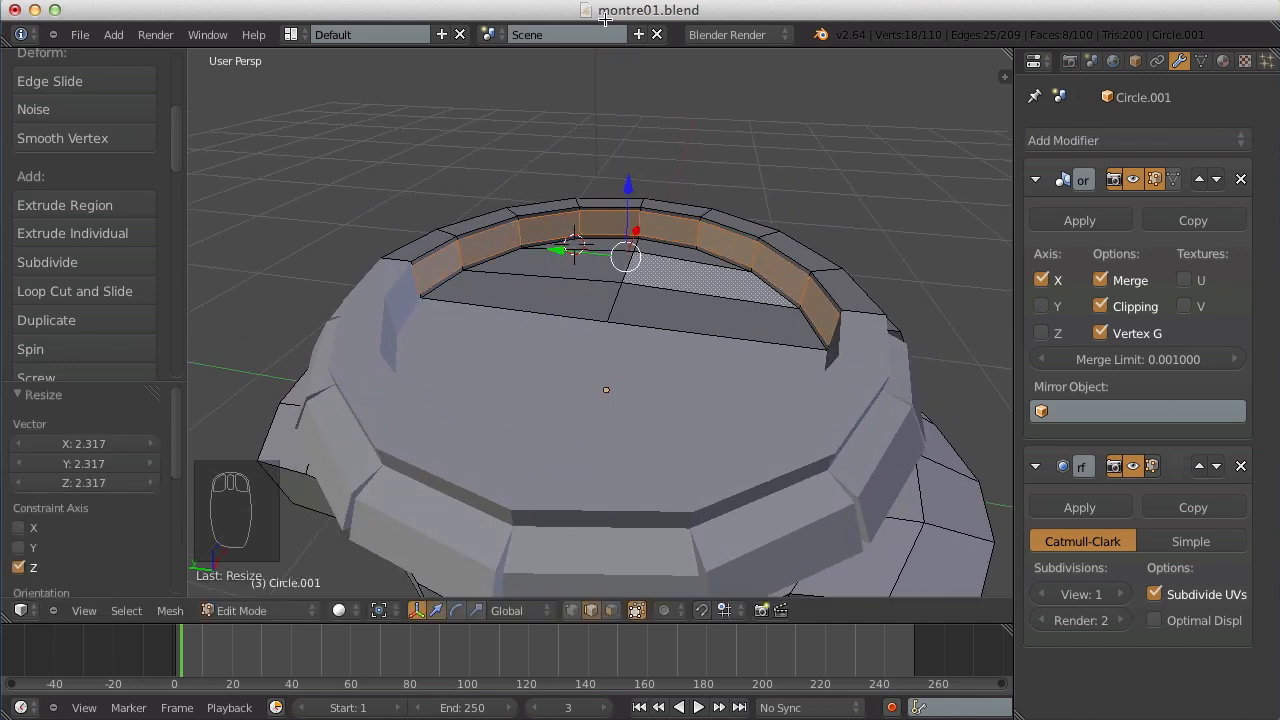
Examine the sharpened recess wall from several views, alternating between the smoothed bezel in Object Mode and its cage in Edit Mode.
{"action": "key", "text": "Tab"}
{"action": "key", "text": "Tab"}
{"action": "scroll", "coordinate": [601, 260], "scroll_direction": "down", "scroll_amount": 2}
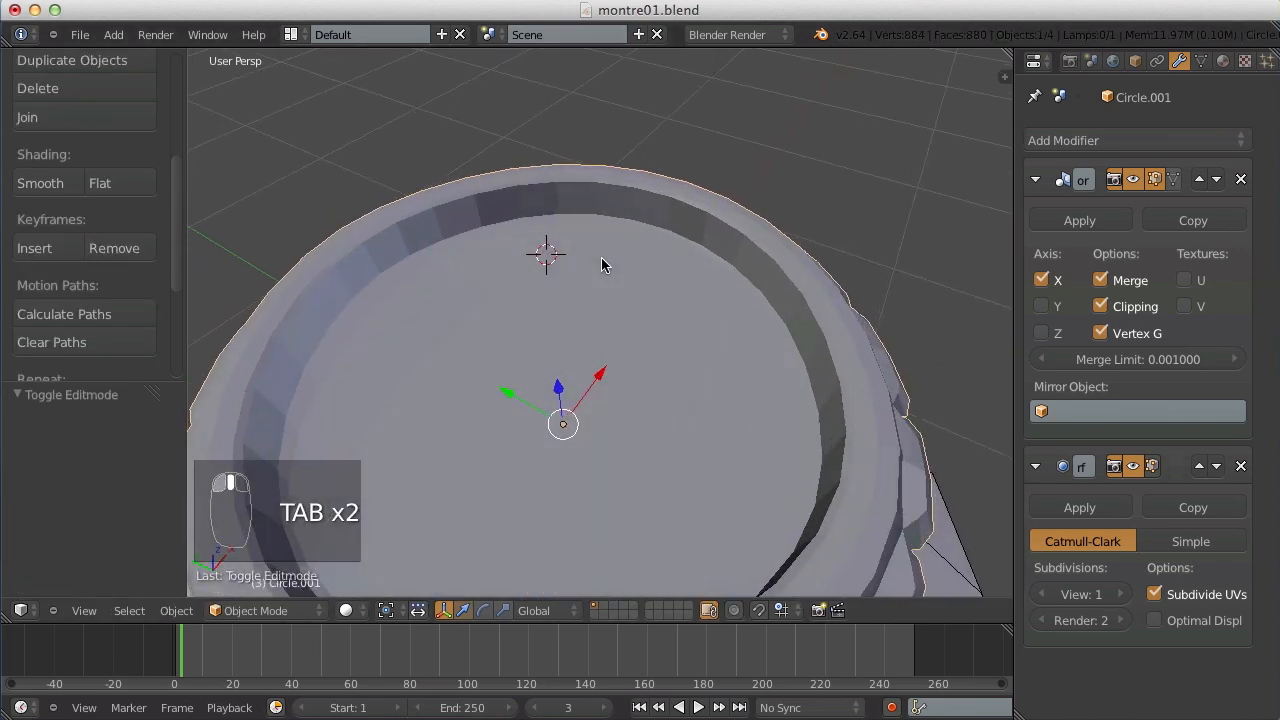
{"action": "key", "text": "Tab"}
{"action": "key", "text": "Tab"}
{"action": "scroll", "coordinate": [601, 265], "scroll_direction": "down", "scroll_amount": 2}
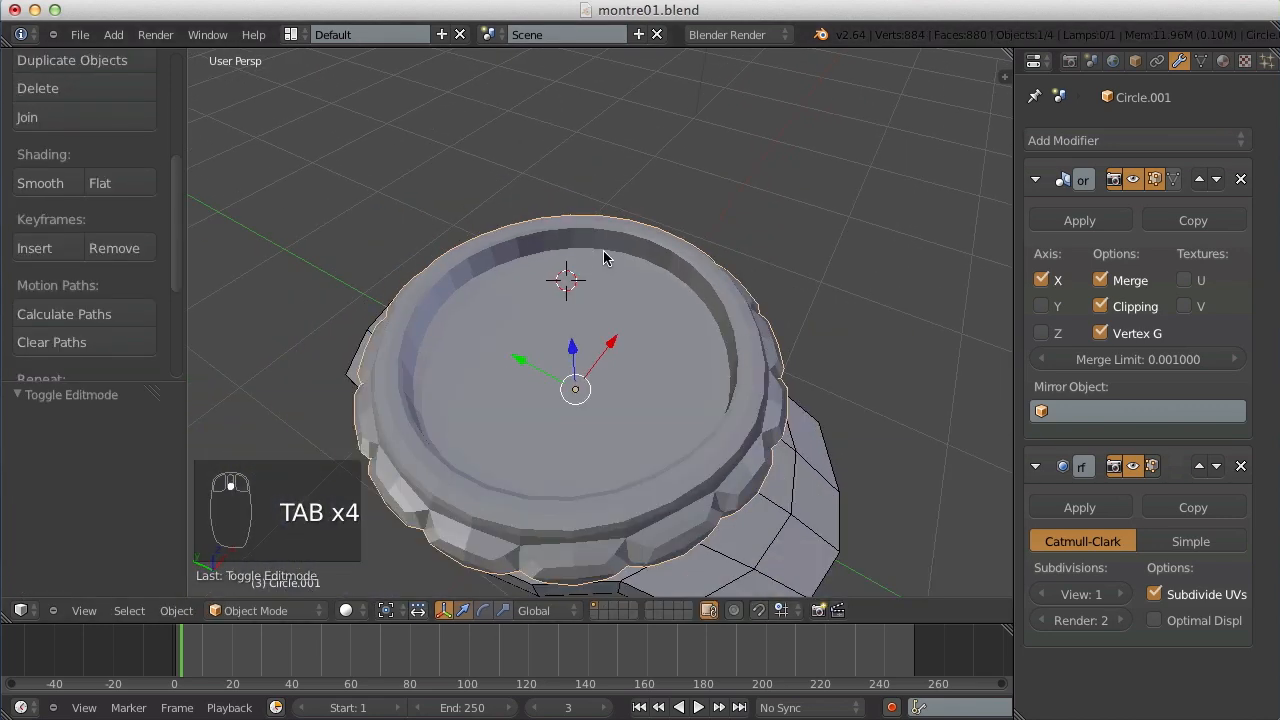
{"action": "key", "text": "Tab"}
{"action": "key", "text": "a"}
{"action": "key", "text": "a"}
{"action": "scroll", "coordinate": [580, 300], "scroll_direction": "up", "scroll_amount": 5}
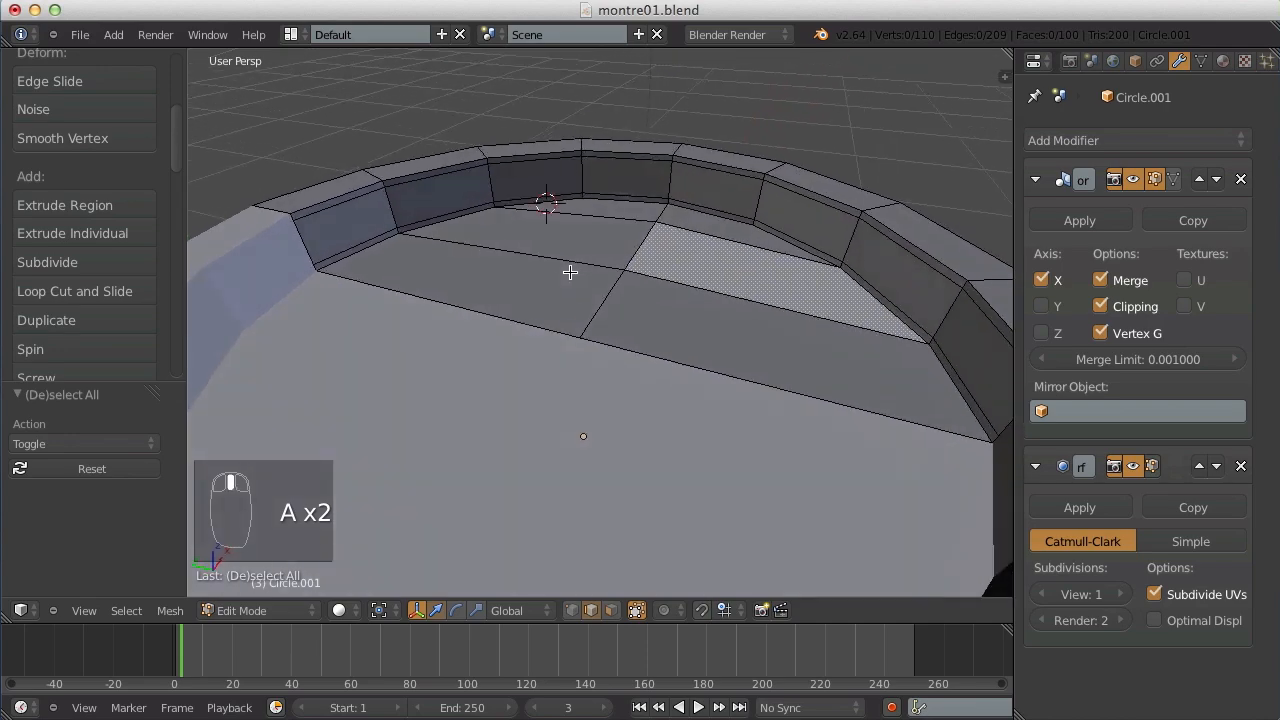
{"action": "key", "text": "Tab"}
{"action": "scroll", "coordinate": [570, 272], "scroll_direction": "down", "scroll_amount": 5}
{"action": "middle_click_drag", "start_coordinate": [575, 257], "coordinate": [590, 400]}
{"action": "scroll", "coordinate": [600, 406], "scroll_direction": "up", "scroll_amount": 4}
{"action": "scroll", "coordinate": [590, 350], "scroll_direction": "down", "scroll_amount": 3}
{"action": "key", "text": "Tab"}
{"action": "scroll", "coordinate": [597, 260], "scroll_direction": "up", "scroll_amount": 3}
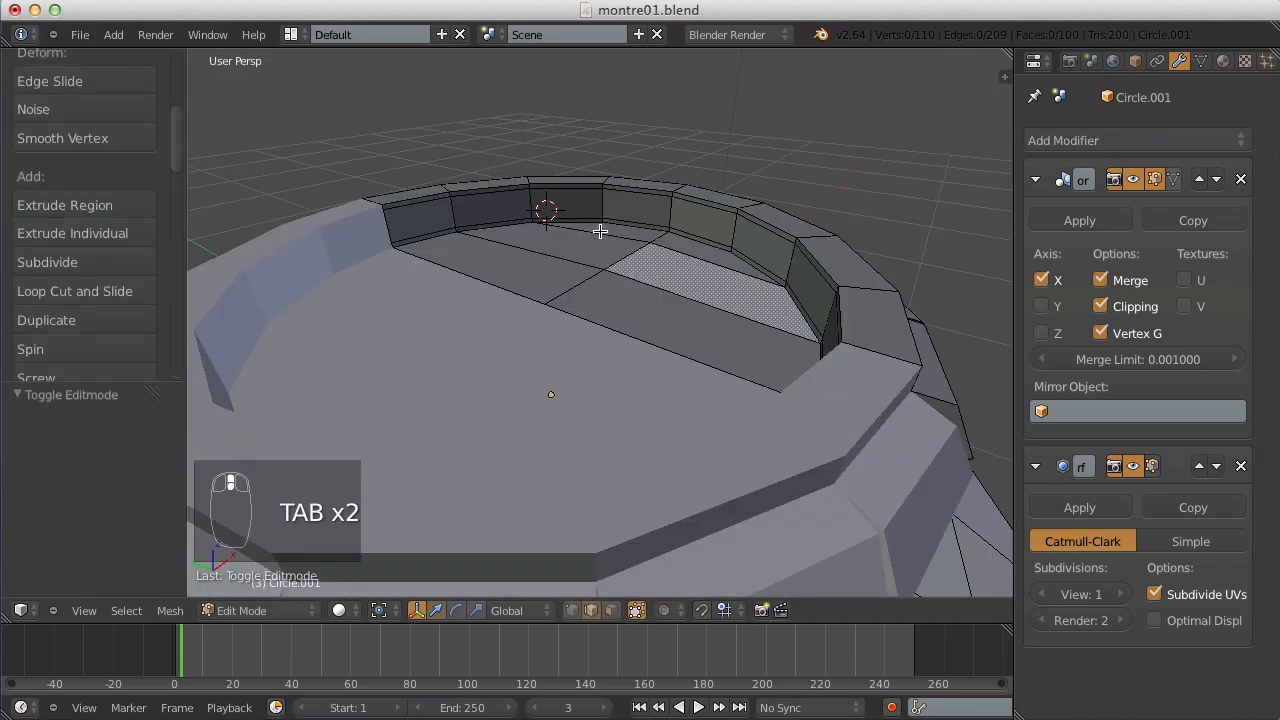
Clear the mesh selection and examine the smoothed bezel rim and recess in Object Mode.
{"action": "key", "text": "a"}
{"action": "key", "text": "a"}
{"action": "key", "text": "a"}
{"action": "key", "text": "a"}
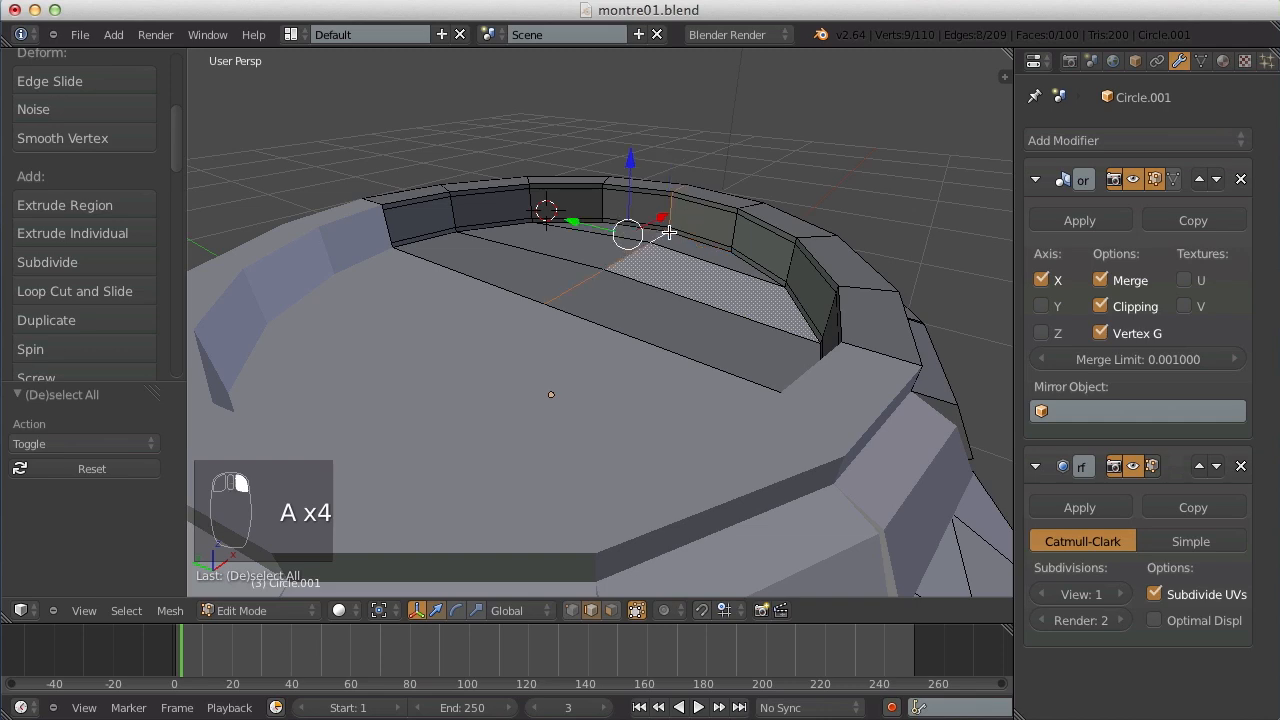
{"action": "key", "text": "a"}
{"action": "scroll", "coordinate": [714, 240], "scroll_direction": "down", "scroll_amount": 3}
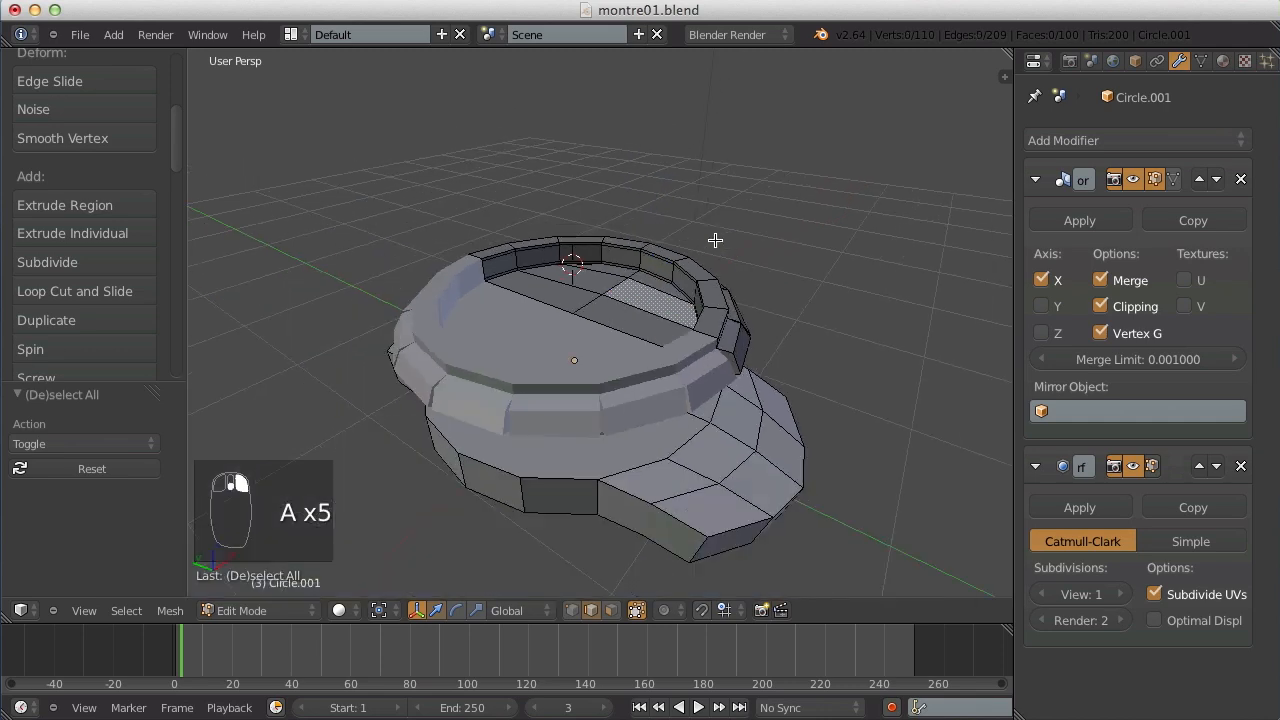
{"action": "middle_click_drag", "start_coordinate": [714, 240], "coordinate": [698, 268]}
{"action": "key", "text": "Tab"}
{"action": "scroll", "coordinate": [692, 251], "scroll_direction": "up", "scroll_amount": 3}
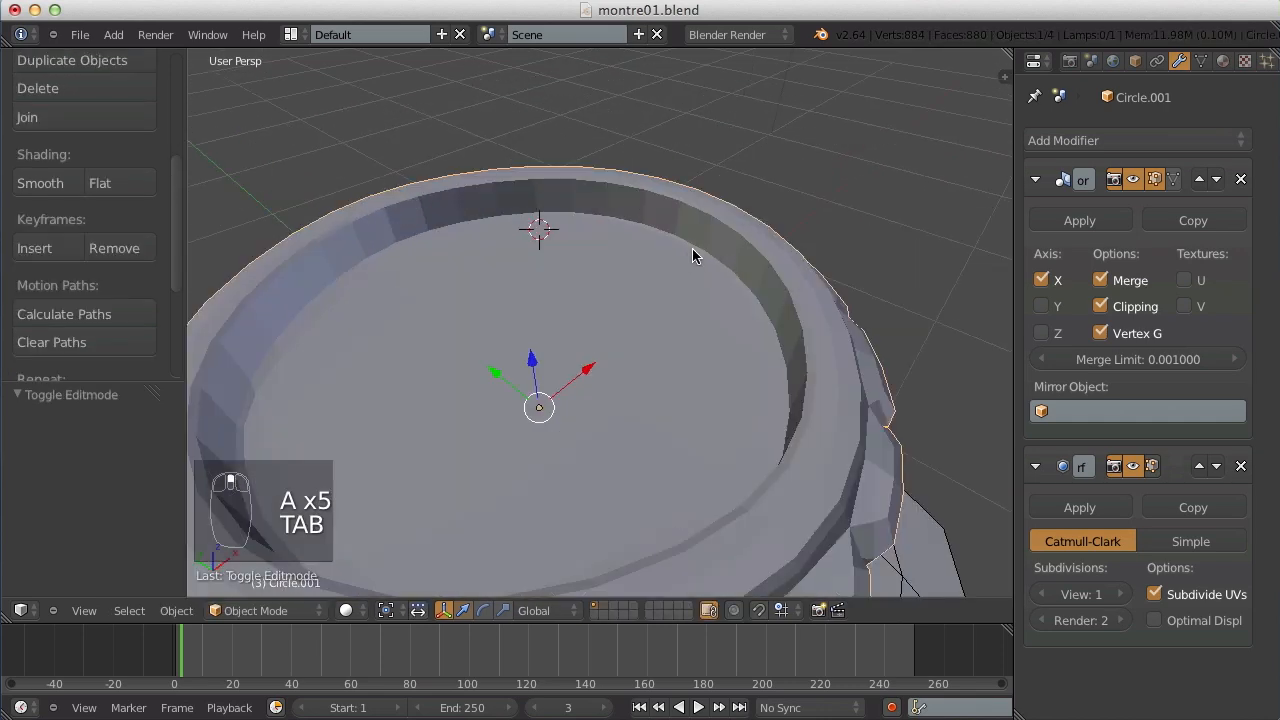
Cut an edge loop around the bezel's flat top rim, slide it about 0.72 towards the recess, and check the smoothed result.
{"action": "key", "text": "Tab"}
{"action": "scroll", "coordinate": [723, 209], "scroll_direction": "down", "scroll_amount": 2}
{"action": "key", "text": "ctrl+r"}
{"action": "left_click", "coordinate": [735, 218]}
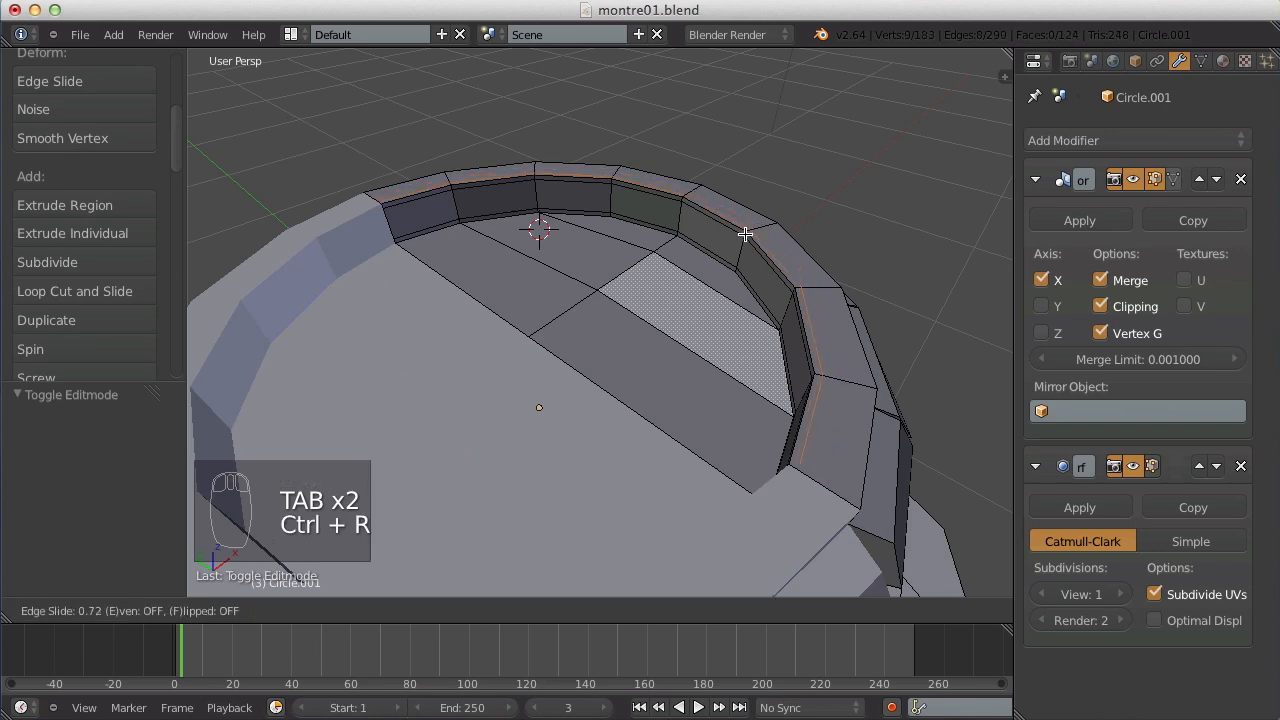
{"action": "left_click", "coordinate": [747, 234]}
{"action": "scroll", "coordinate": [737, 243], "scroll_direction": "down", "scroll_amount": 3}
{"action": "key", "text": "Tab"}
{"action": "middle_click_drag", "start_coordinate": [737, 243], "coordinate": [563, 297]}
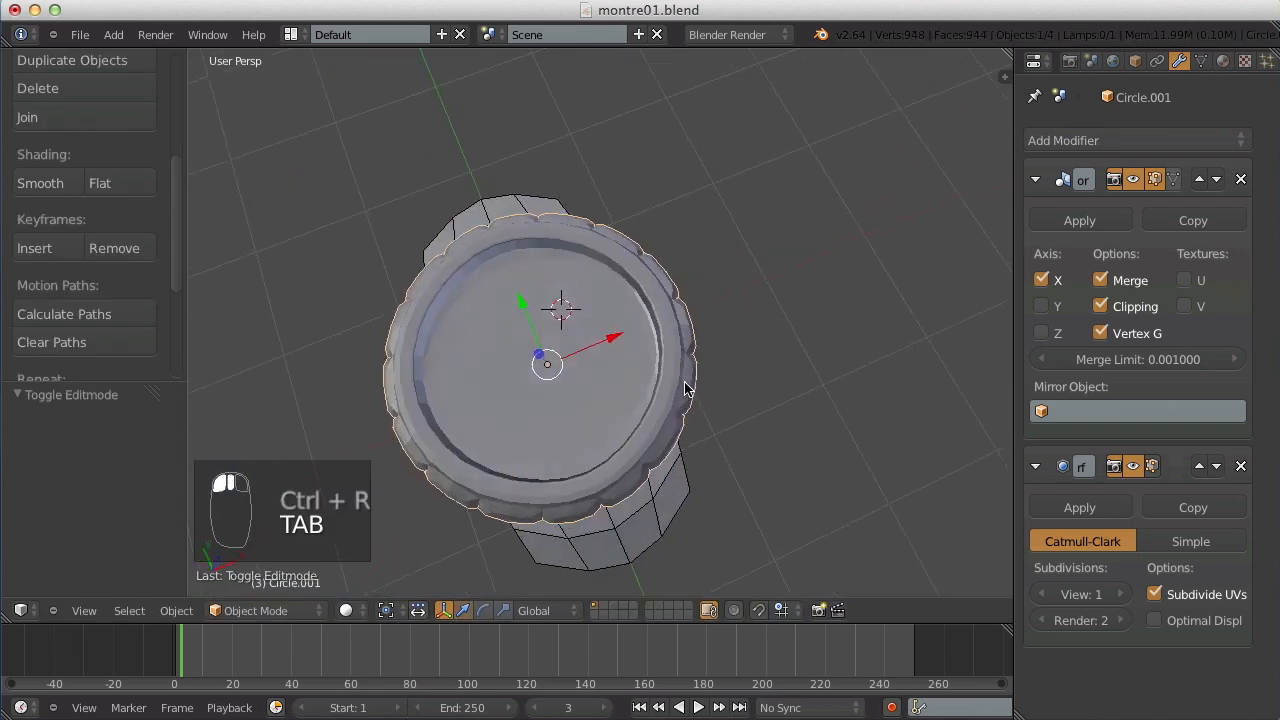
{"action": "scroll", "coordinate": [580, 372], "scroll_direction": "up", "scroll_amount": 2}
{"action": "middle_click_drag", "start_coordinate": [579, 372], "coordinate": [723, 366]}
Try scaling the top rim's outer edge loop inward by 0.939, and undo the resize.
{"action": "key", "text": "Tab"}
{"action": "scroll", "coordinate": [540, 334], "scroll_direction": "up", "scroll_amount": 4}
{"action": "key", "text": "a"}
{"action": "key", "text": "a"}
{"action": "key", "text": "a"}
{"action": "scroll", "coordinate": [541, 340], "scroll_direction": "down", "scroll_amount": 3}
{"action": "right_click", "coordinate": [714, 296], "text": "alt"}
{"action": "key", "text": "s"}
{"action": "left_click", "coordinate": [652, 279]}
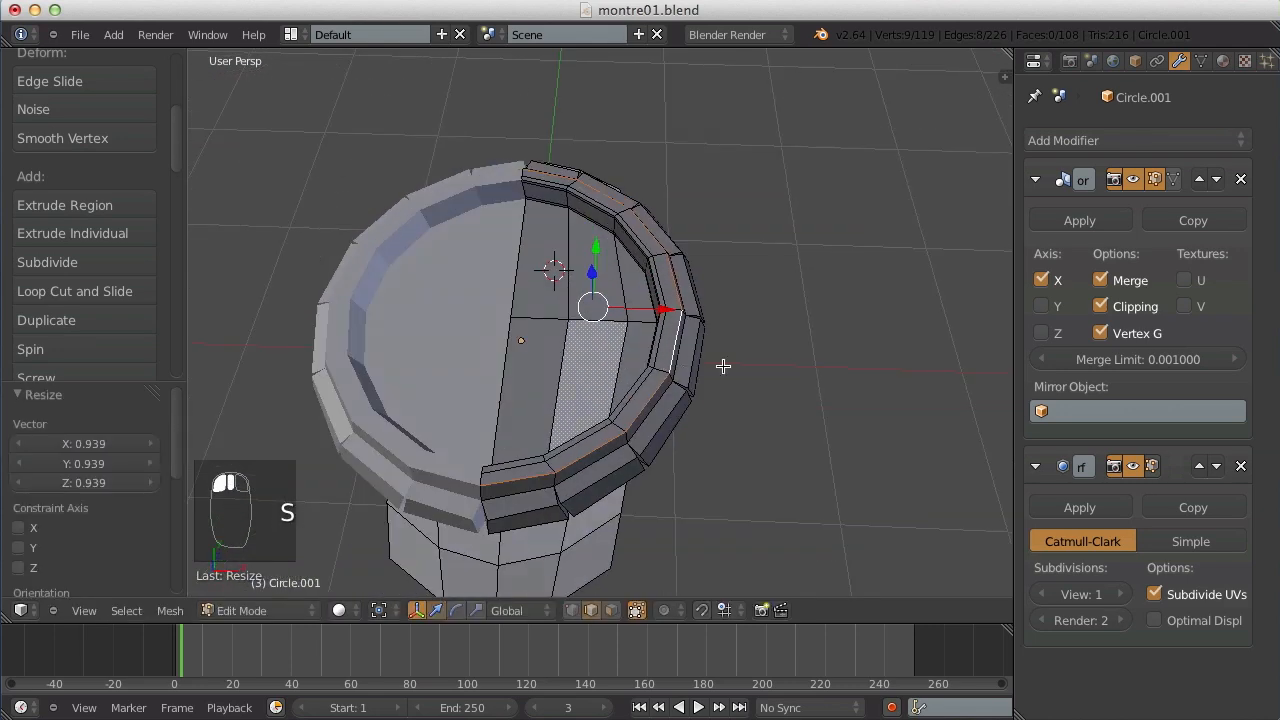
{"action": "key", "text": "ctrl+z"}
Try Shrink/Fatten by about 0.05 on the rim's outer edge loop, check it in Object Mode, and undo it.
{"action": "key", "text": "alt+s"}
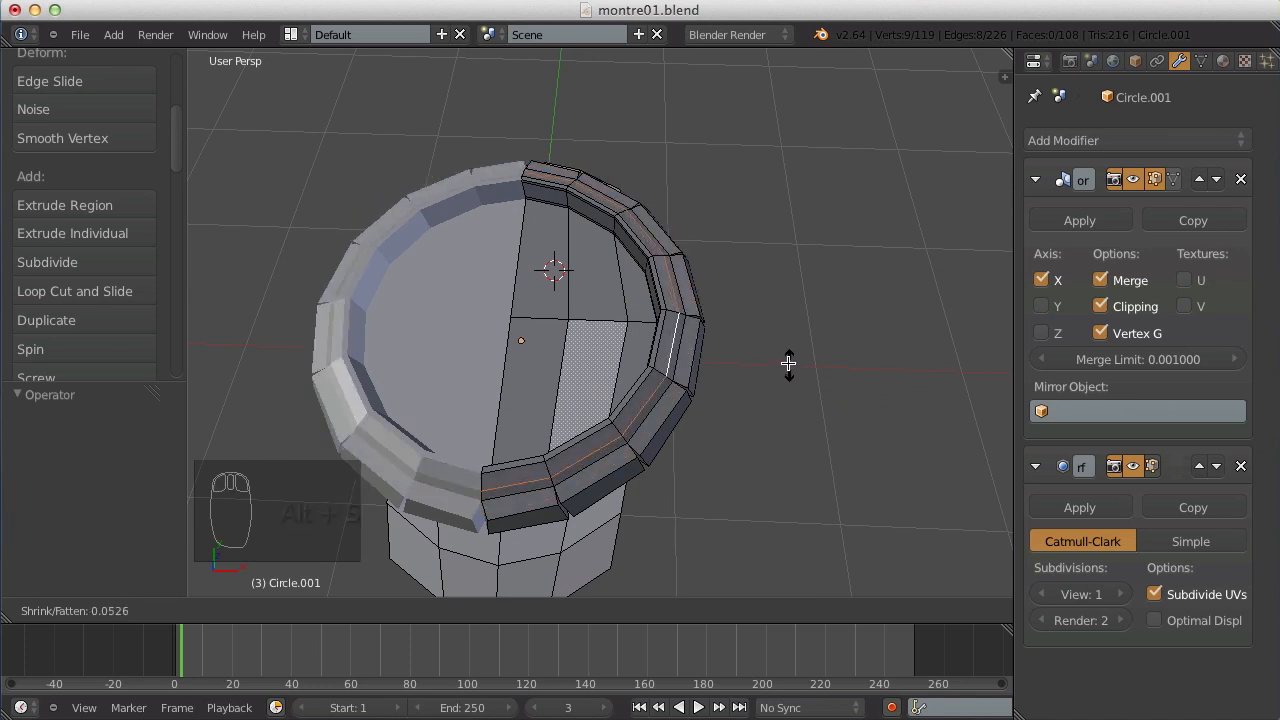
{"action": "left_click", "coordinate": [792, 364]}
{"action": "key", "text": "Tab"}
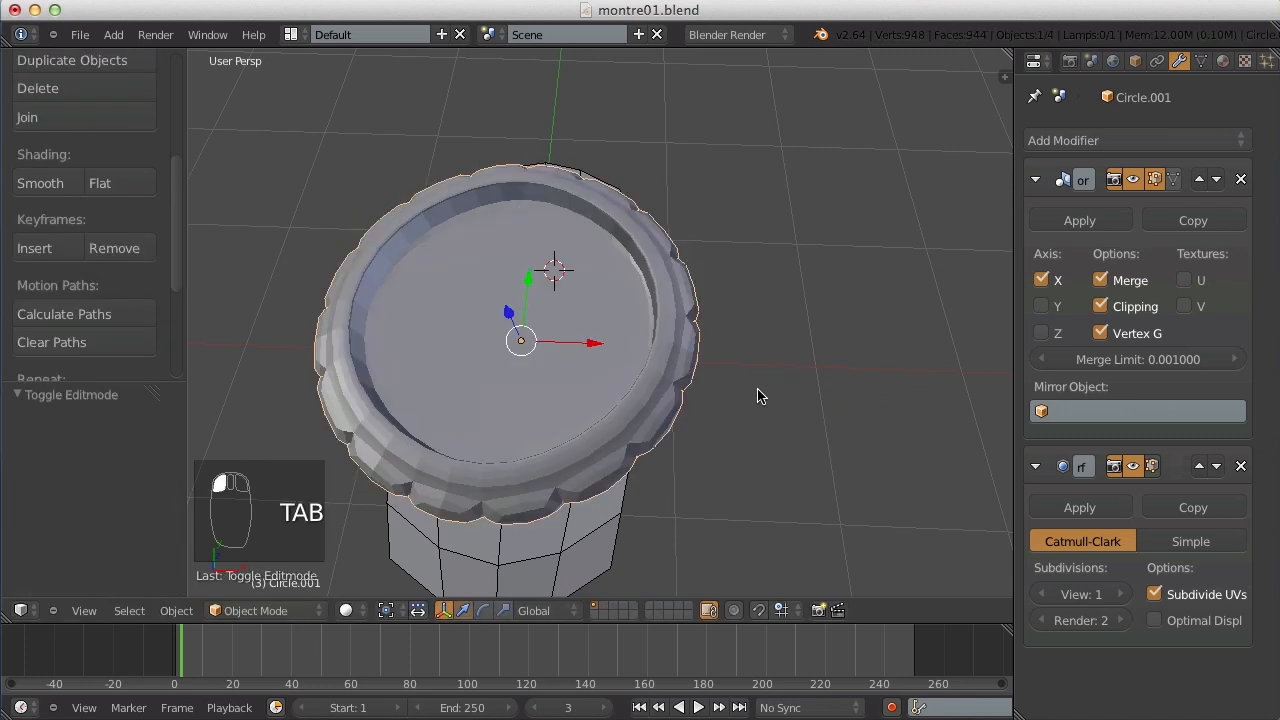
{"action": "middle_click_drag", "start_coordinate": [789, 363], "coordinate": [749, 351]}
{"action": "scroll", "coordinate": [749, 351], "scroll_direction": "up", "scroll_amount": 4}
{"action": "key", "text": "Tab"}
{"action": "key", "text": "ctrl+z"}
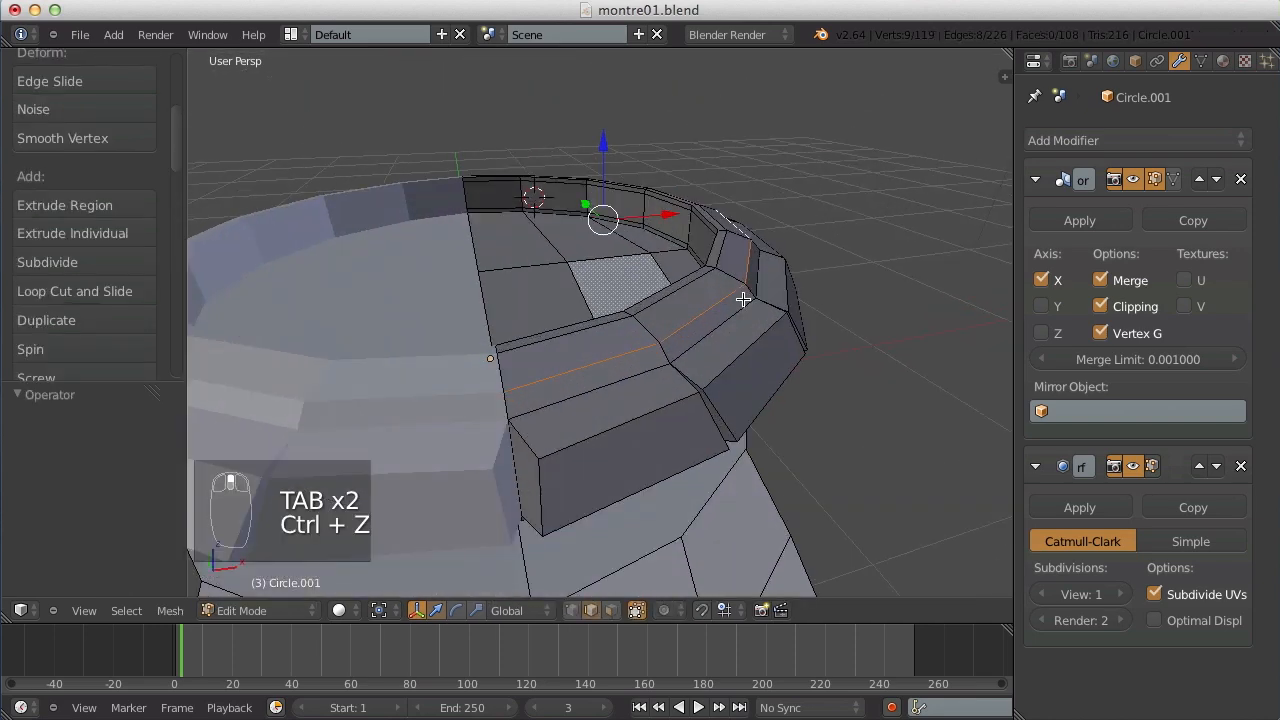
{"action": "key", "text": "ctrl+z"}
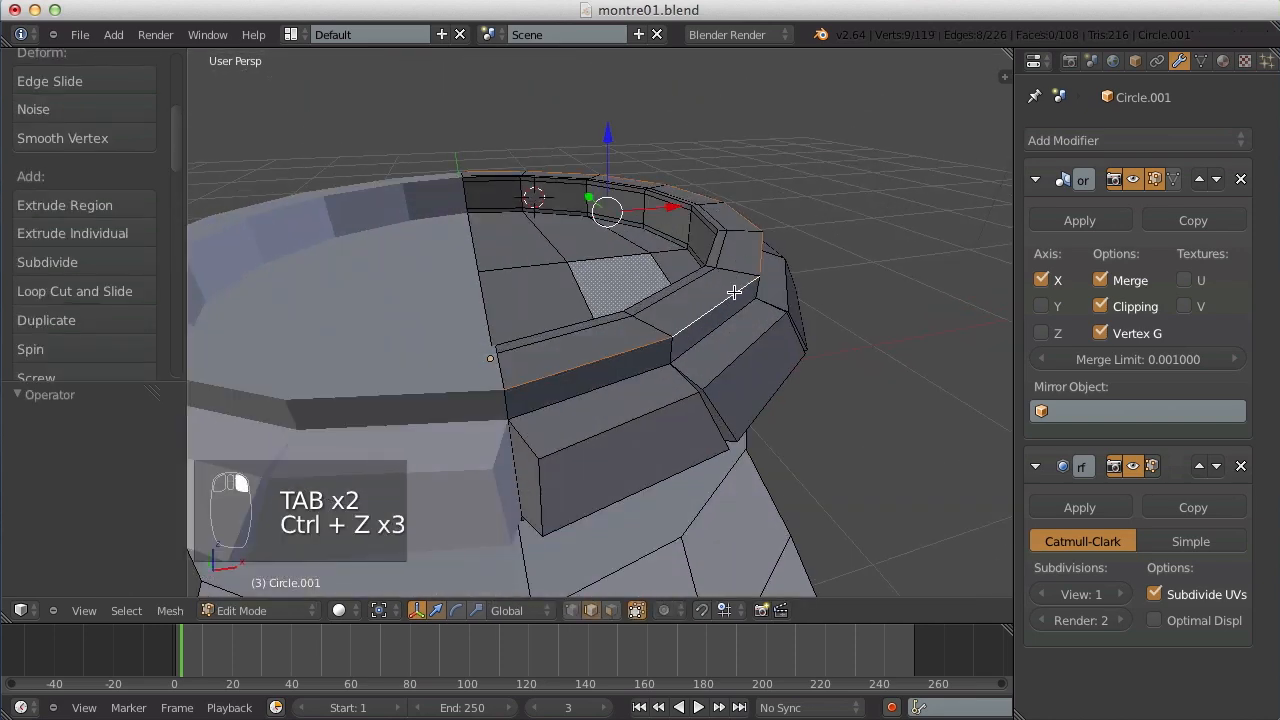
Edge-slide the rim's outer top loop inward by about 0.55 to slope the rim, and check the smoothed bezel in Object Mode.
{"action": "scroll", "coordinate": [734, 292], "scroll_direction": "down", "scroll_amount": 2}
{"action": "middle_click_drag", "start_coordinate": [728, 284], "coordinate": [669, 312]}
{"action": "scroll", "coordinate": [703, 275], "scroll_direction": "up", "scroll_amount": 2}
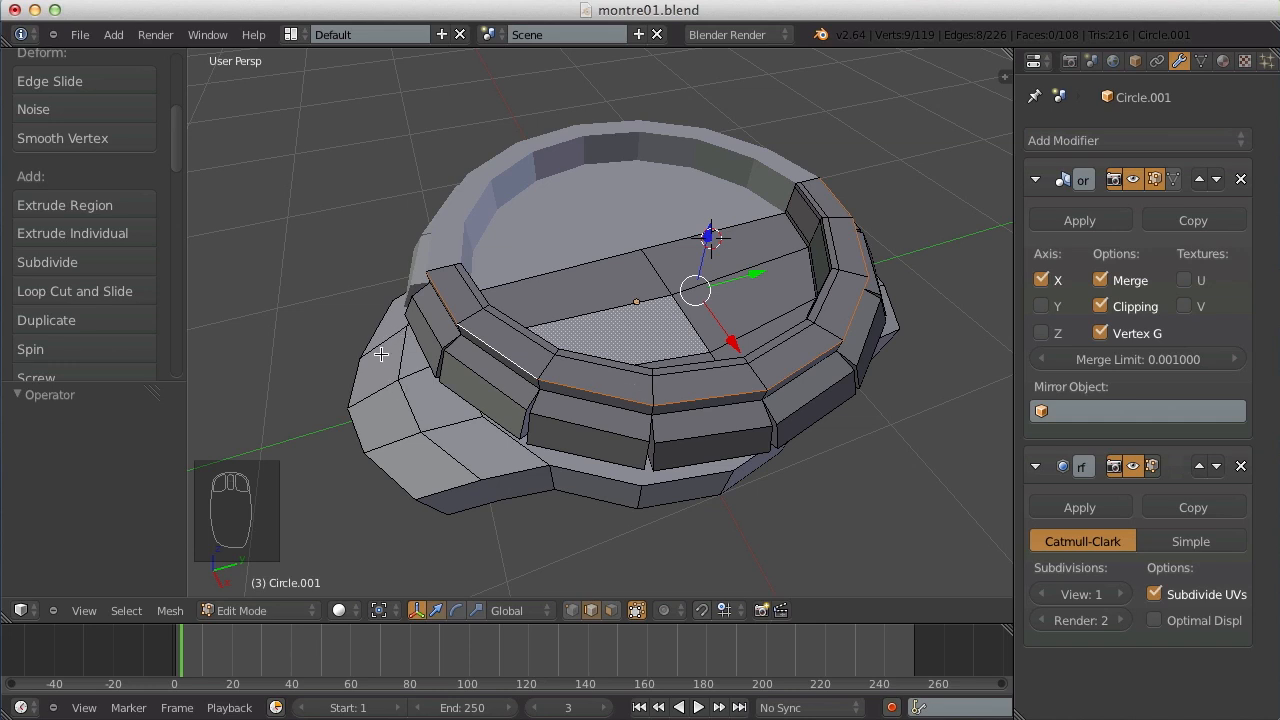
{"action": "middle_click_drag", "start_coordinate": [442, 302], "coordinate": [477, 291]}
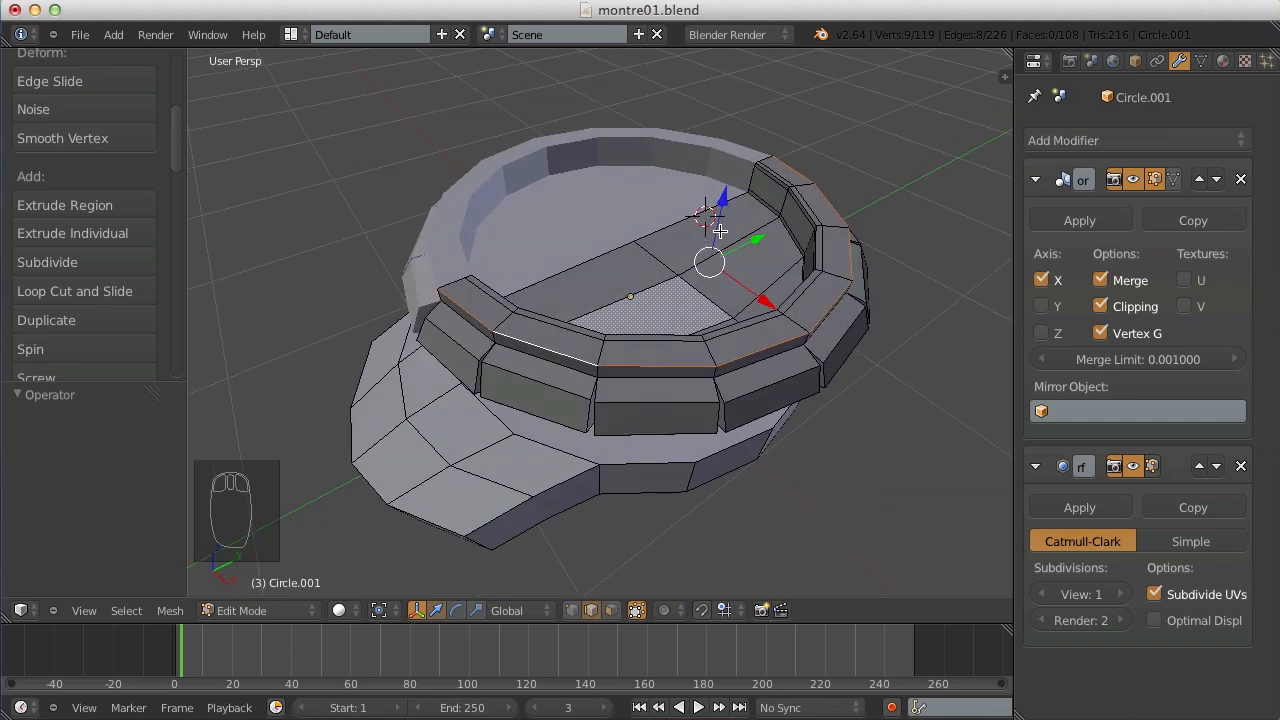
{"action": "key", "text": "ctrl+e"}
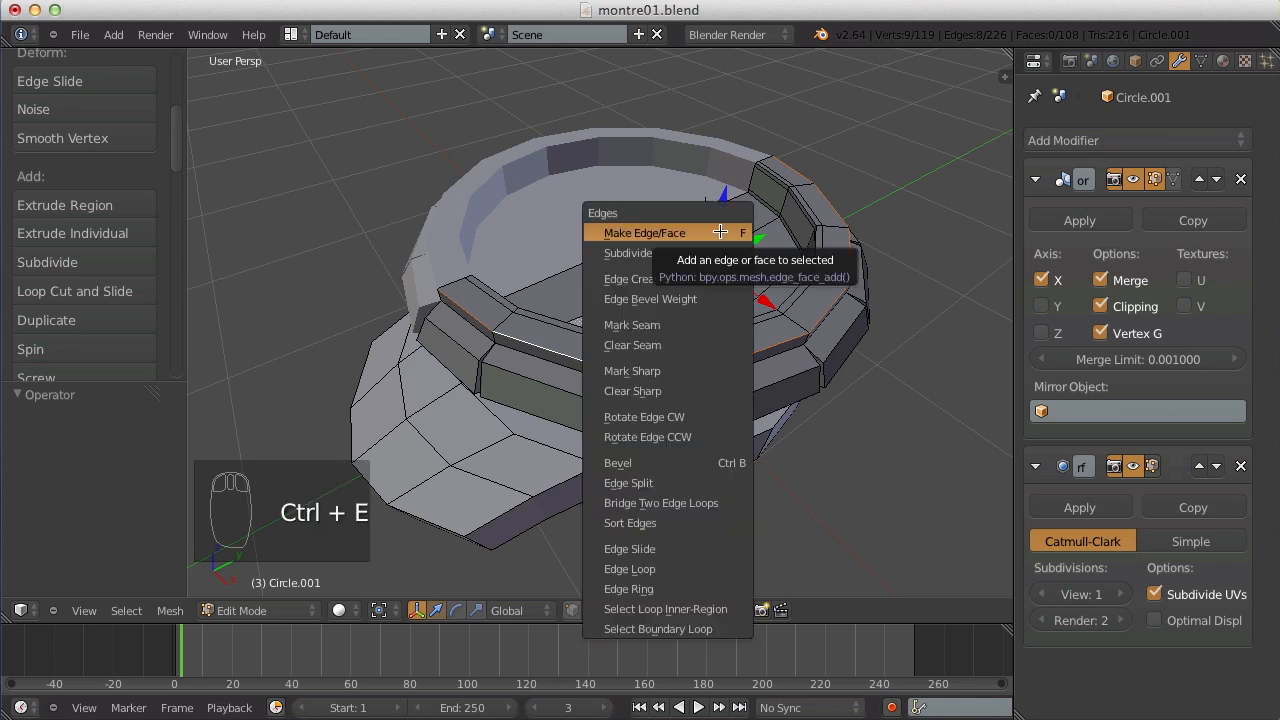
{"action": "left_click", "coordinate": [693, 549]}
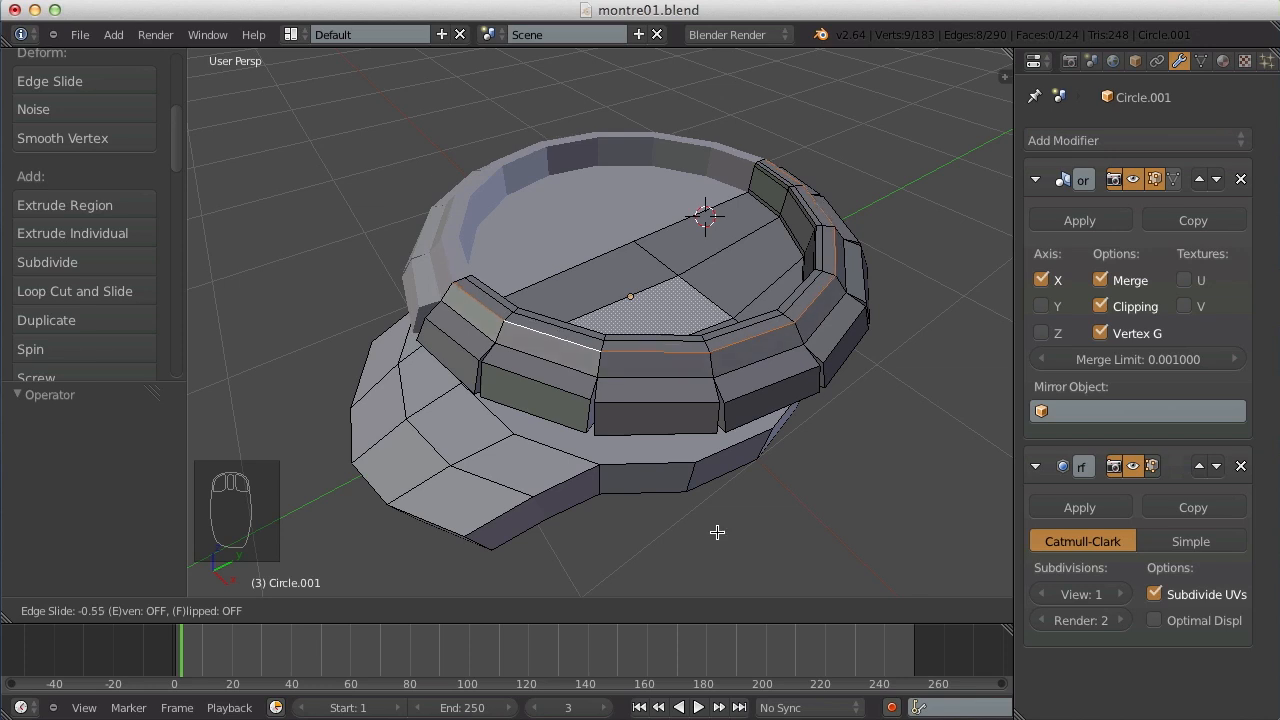
{"action": "left_click", "coordinate": [717, 532]}
{"action": "key", "text": "Tab"}
{"action": "scroll", "coordinate": [640, 400], "scroll_direction": "down", "scroll_amount": 5}
{"action": "key", "text": "a"}
{"action": "key", "text": "a"}
{"action": "scroll", "coordinate": [578, 340], "scroll_direction": "up", "scroll_amount": 7}
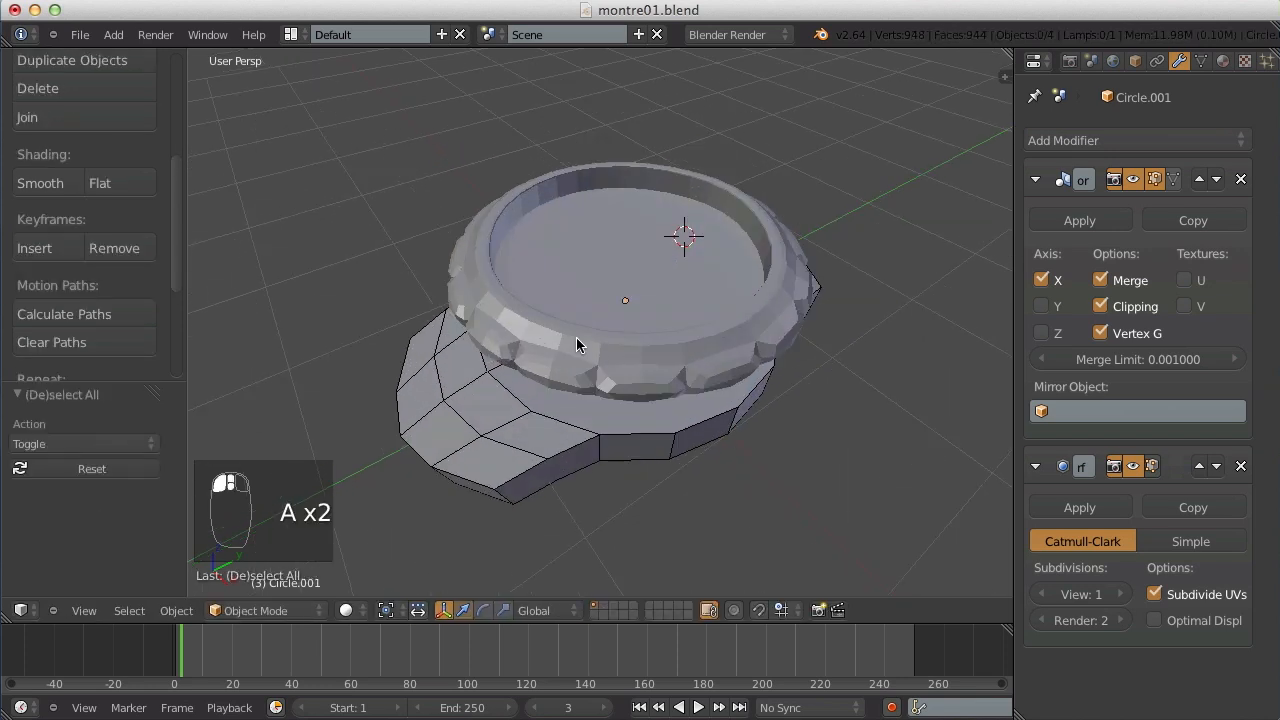
Cut an edge loop around the rim's outer sloped band, slide it about 0.58 towards the edge blocks, and return to Object Mode.
{"action": "key", "text": "Tab"}
{"action": "scroll", "coordinate": [598, 370], "scroll_direction": "up", "scroll_amount": 3}
{"action": "key", "text": "a"}
{"action": "key", "text": "a"}
{"action": "key", "text": "ctrl+r"}
{"action": "left_click", "coordinate": [608, 406]}
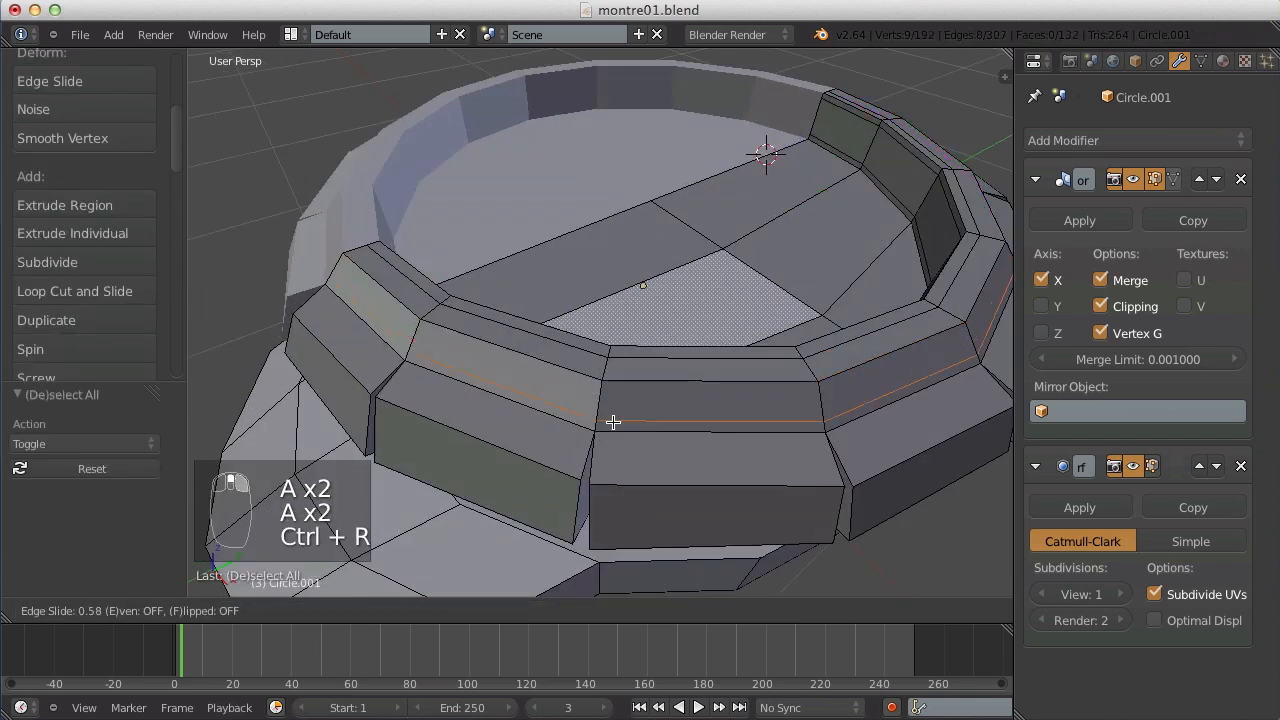
{"action": "left_click", "coordinate": [615, 421]}
{"action": "key", "text": "Tab"}
{"action": "scroll", "coordinate": [612, 418], "scroll_direction": "down", "scroll_amount": 3}
{"action": "key", "text": "a"}
{"action": "key", "text": "a"}
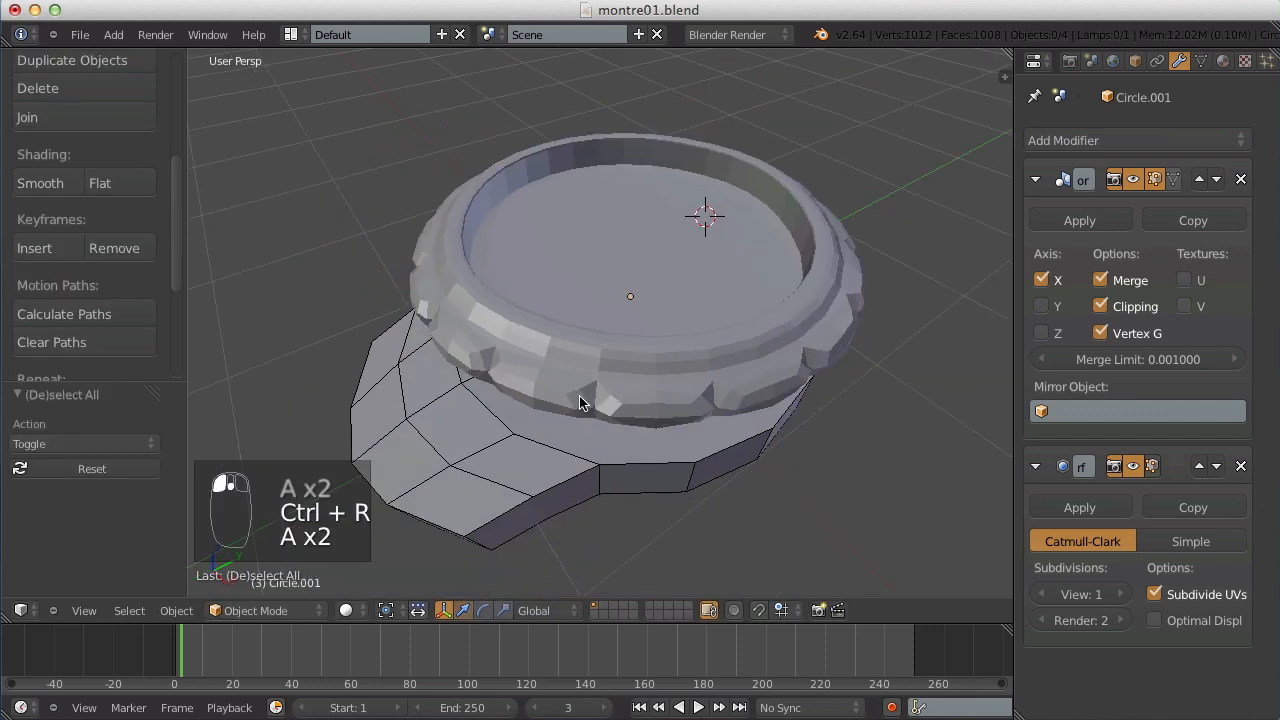
Apply smooth shading to the bezel and inspect it from above.
{"action": "scroll", "coordinate": [580, 398], "scroll_direction": "down", "scroll_amount": 1}
{"action": "middle_click_drag", "start_coordinate": [288, 262], "coordinate": [472, 266]}
{"action": "right_click", "coordinate": [472, 266]}
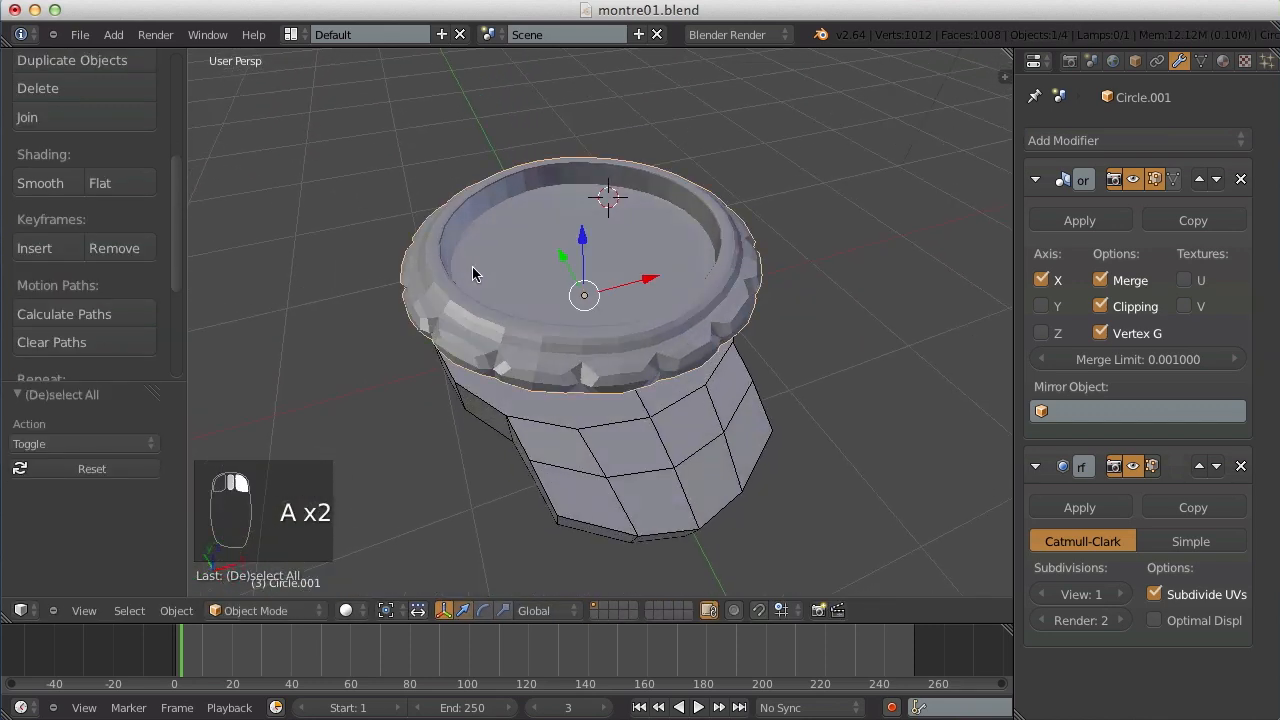
{"action": "scroll", "coordinate": [472, 266], "scroll_direction": "up", "scroll_amount": 3}
{"action": "left_click", "coordinate": [38, 183]}
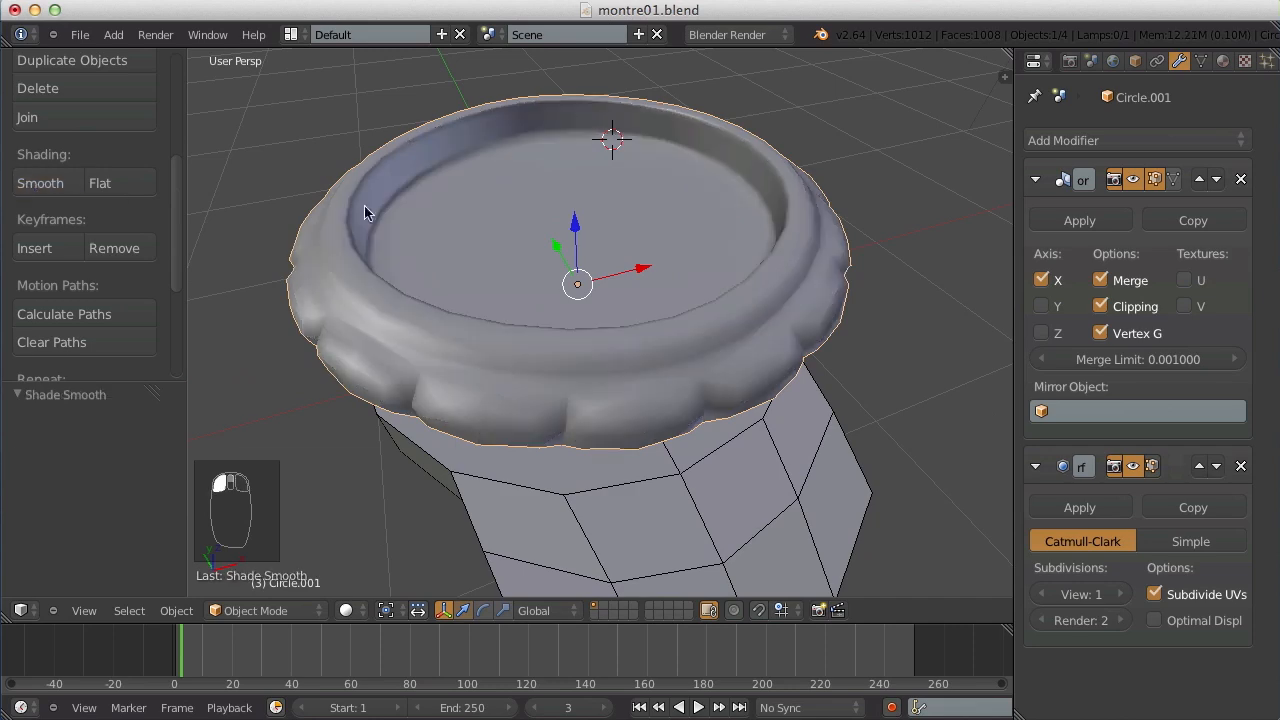
{"action": "key", "text": "a"}
{"action": "scroll", "coordinate": [469, 234], "scroll_direction": "down", "scroll_amount": 5}
{"action": "mouse_move", "coordinate": [469, 234]}
{"action": "middle_mouse_down"}
{"action": "mouse_move", "coordinate": [580, 286]}
{"action": "mouse_move", "coordinate": [447, 333]}
{"action": "mouse_move", "coordinate": [423, 263]}
{"action": "mouse_move", "coordinate": [451, 380]}
{"action": "mouse_move", "coordinate": [551, 354]}
{"action": "middle_mouse_up"}
{"action": "scroll", "coordinate": [610, 346], "scroll_direction": "up", "scroll_amount": 2}
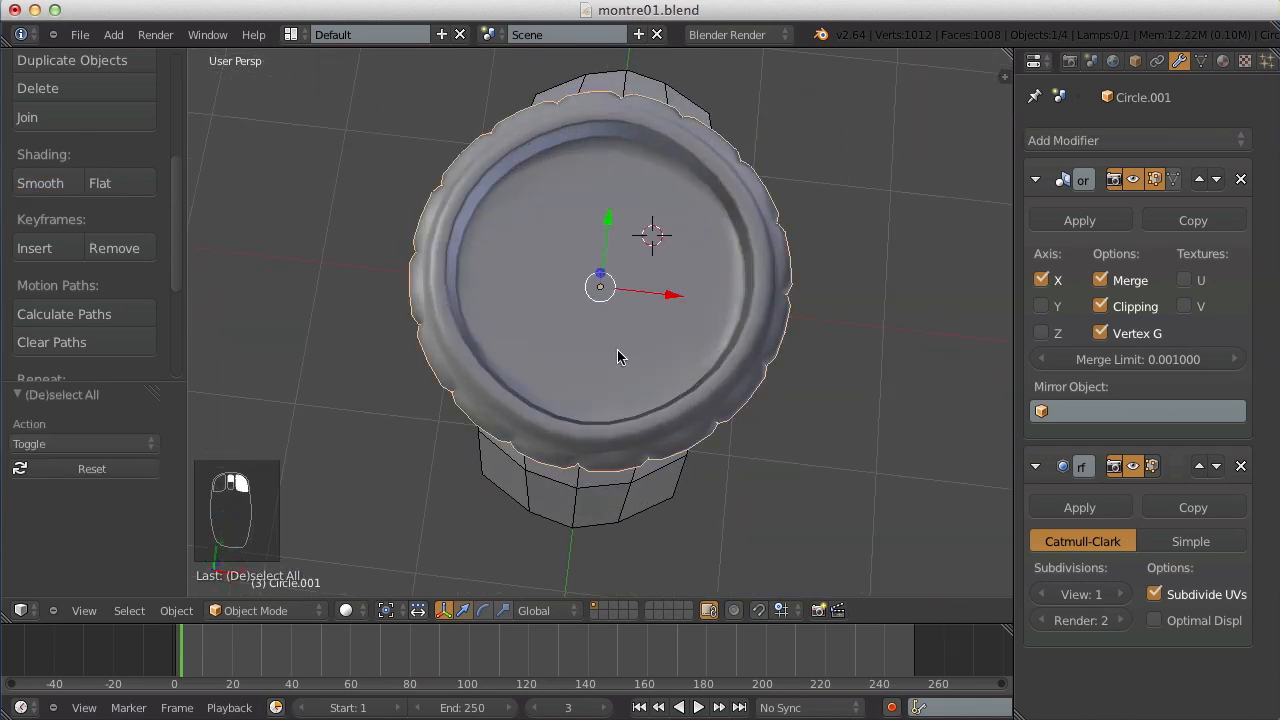
Try the Subdivision Surface modifier above the Mirror, restore the original order, and check the bezel's cage and smoothed surface.
{"action": "left_click", "coordinate": [1200, 466]}
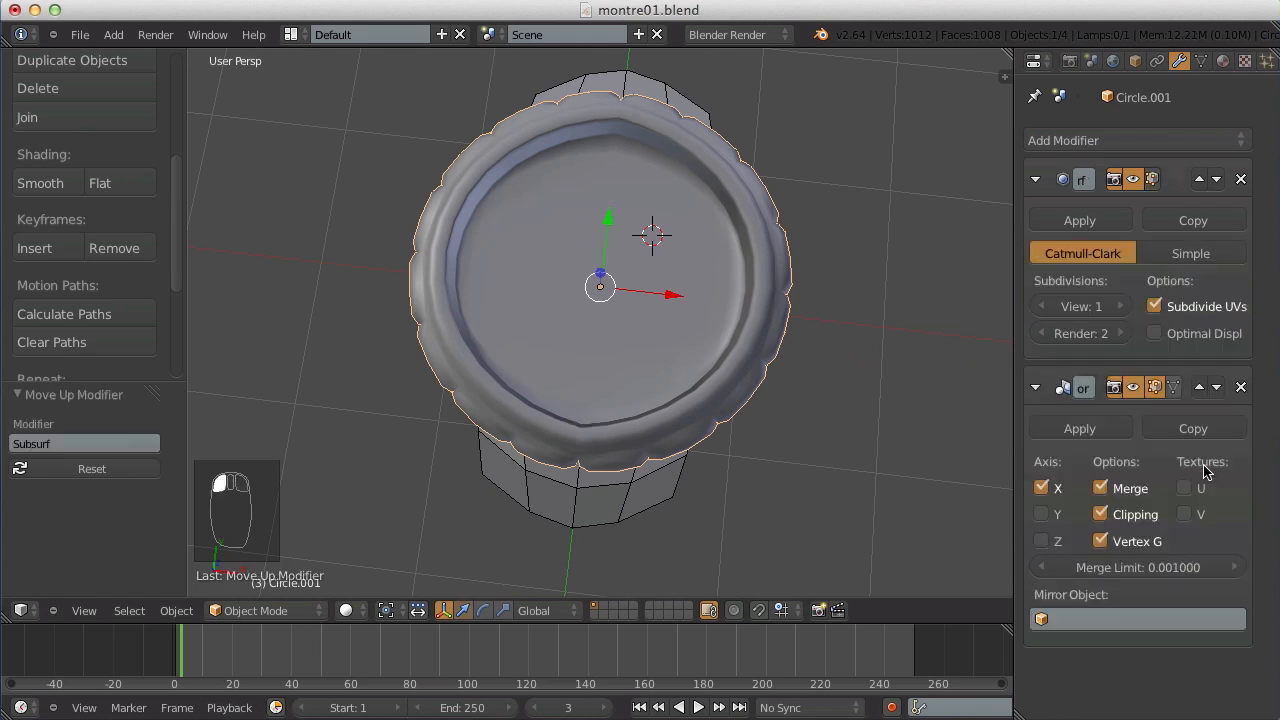
{"action": "left_click", "coordinate": [1216, 178]}
{"action": "key", "text": "Tab"}
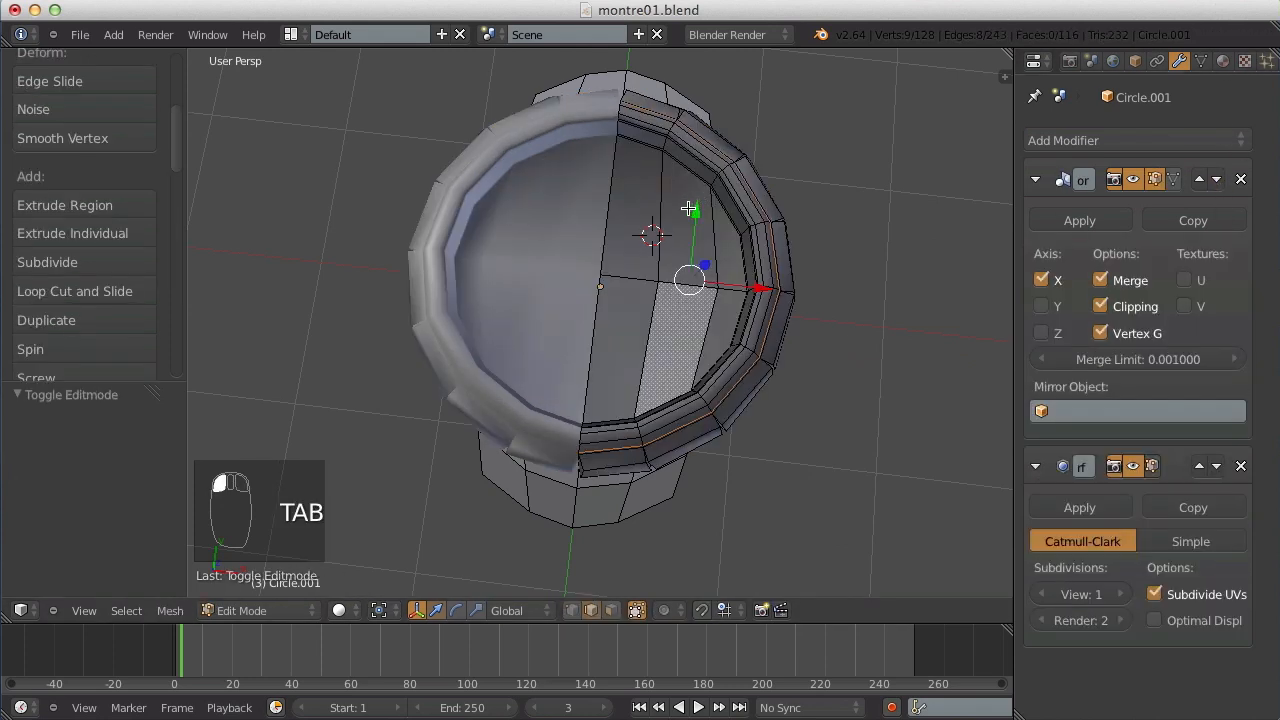
{"action": "key", "text": "Tab"}
{"action": "key", "text": "a"}
{"action": "key", "text": "a"}
{"action": "key", "text": "a"}
{"action": "middle_click_drag", "start_coordinate": [683, 297], "coordinate": [707, 243]}
Raise the bezel's Subdivision Surface View level to 2, deselect the object, and inspect the finer surface.
{"action": "right_click", "coordinate": [707, 243]}
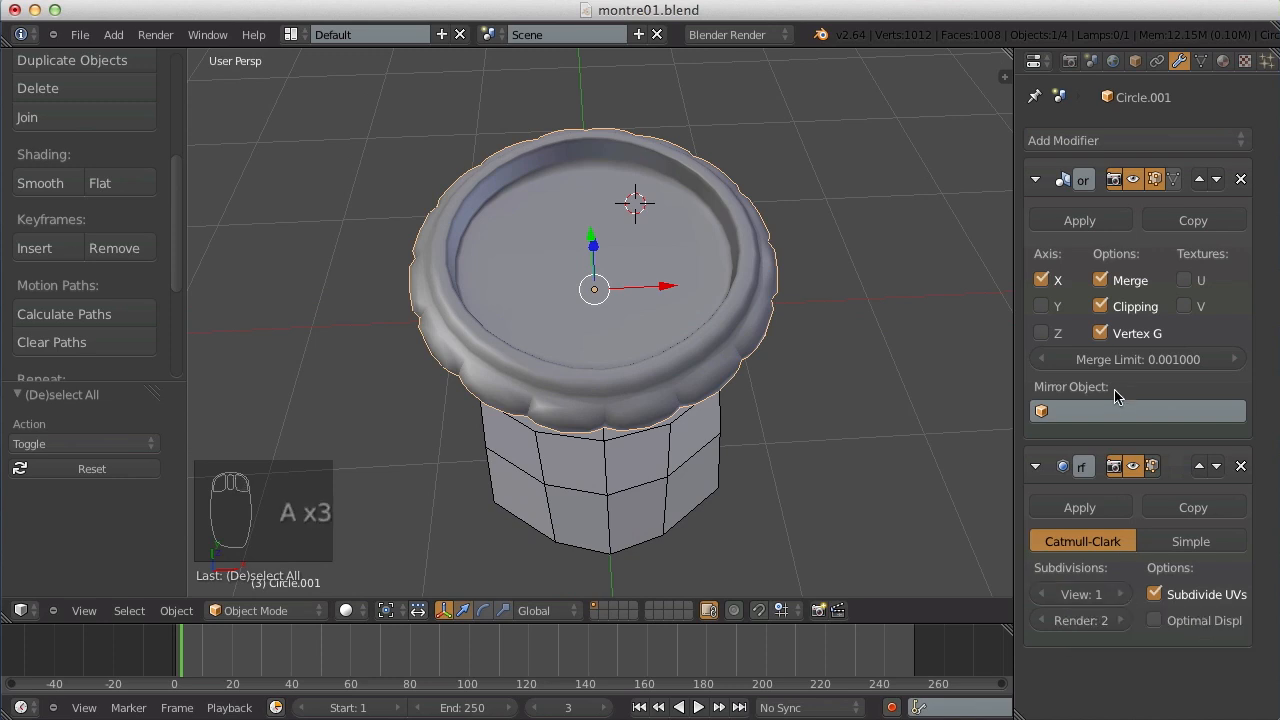
{"action": "key", "text": "a"}
{"action": "scroll", "coordinate": [603, 340], "scroll_direction": "up", "scroll_amount": 4}
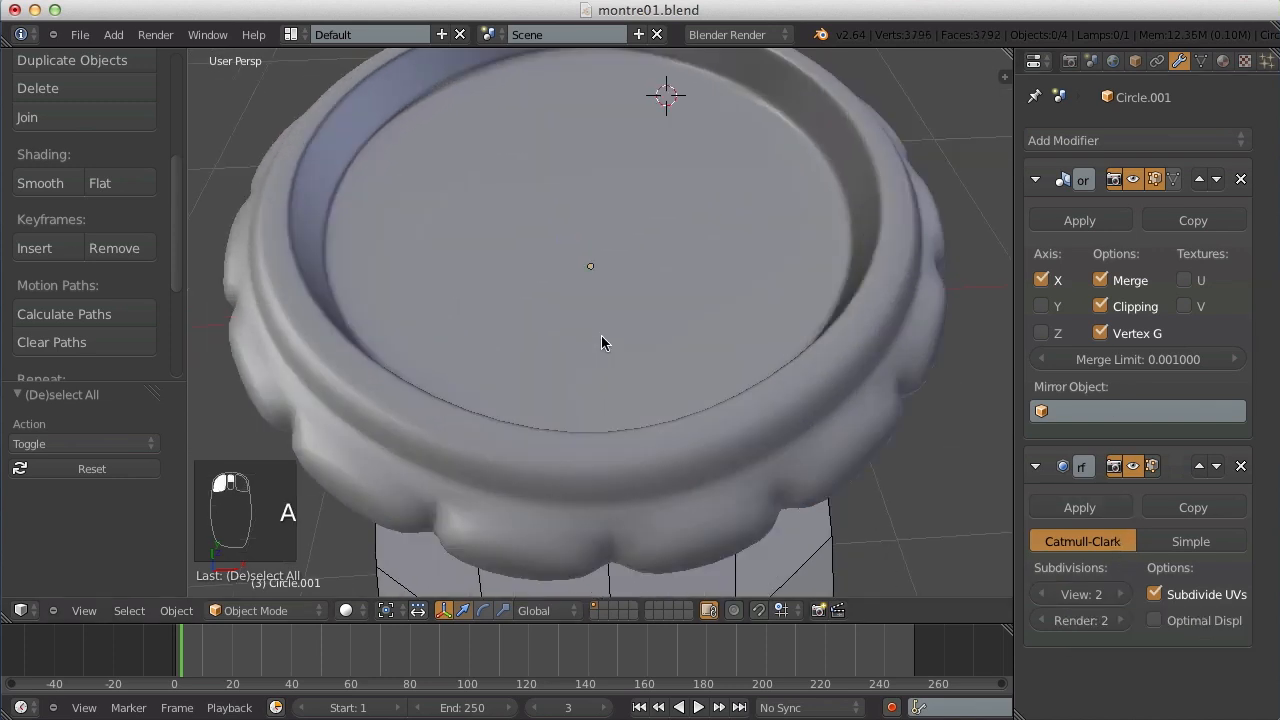
{"action": "scroll", "coordinate": [643, 391], "scroll_direction": "down", "scroll_amount": 5}
{"action": "middle_click_drag", "start_coordinate": [650, 337], "coordinate": [649, 254]}
Select the lower edge loop around the bezel's underside in Edit Mode and delete its edges.
{"action": "key", "text": "Tab"}
{"action": "scroll", "coordinate": [646, 262], "scroll_direction": "up", "scroll_amount": 5}
{"action": "middle_click_drag", "start_coordinate": [634, 314], "coordinate": [571, 223]}
{"action": "key", "text": "a"}
{"action": "scroll", "coordinate": [571, 223], "scroll_direction": "down", "scroll_amount": 3}
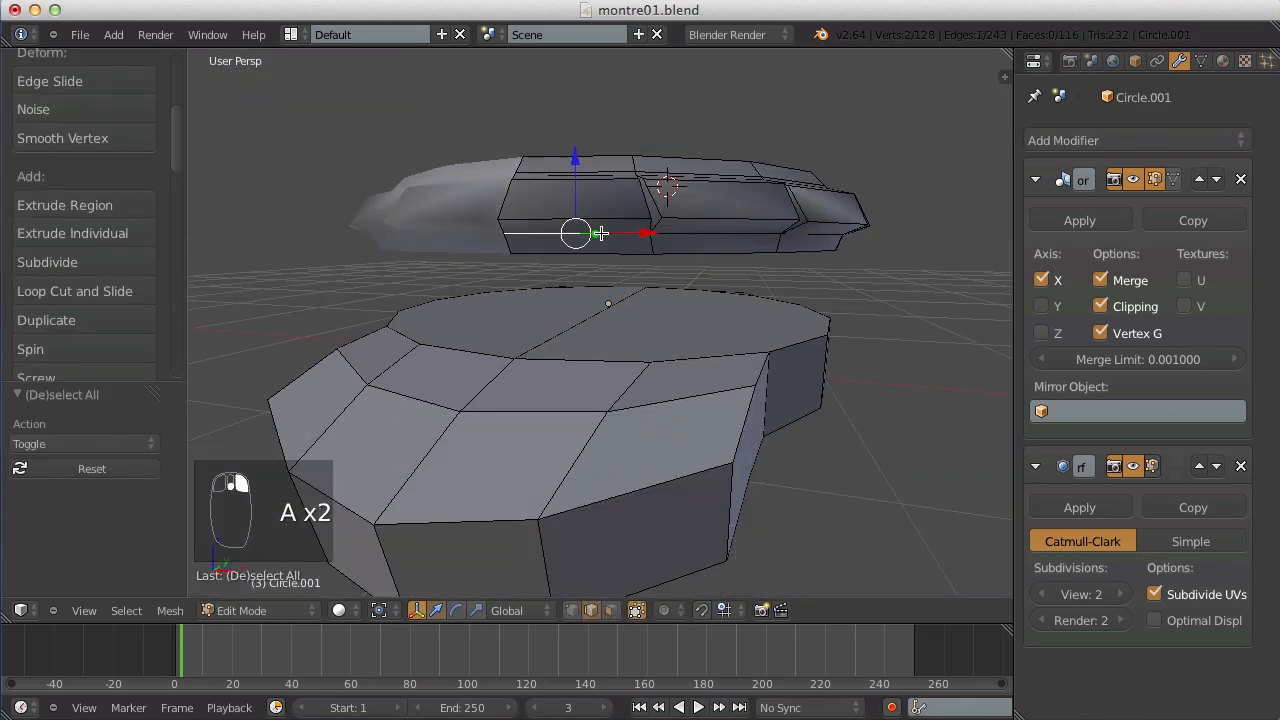
{"action": "middle_click_drag", "start_coordinate": [821, 268], "coordinate": [592, 165]}
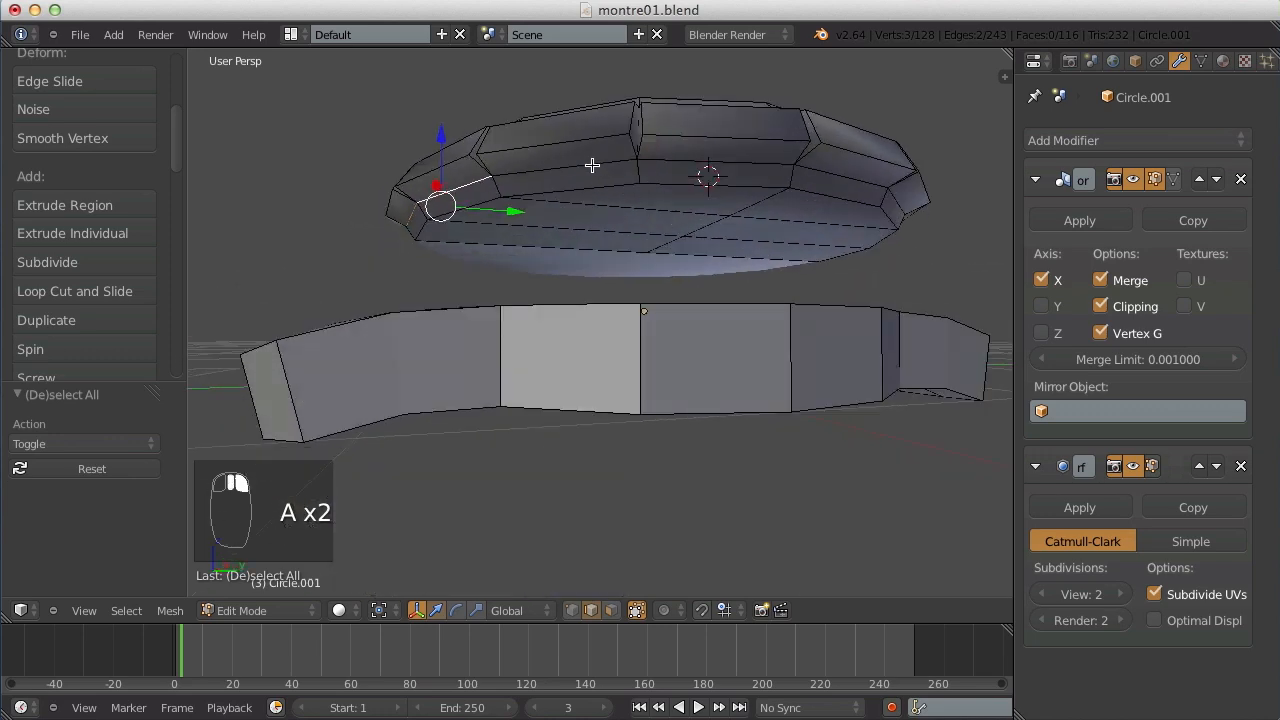
{"action": "middle_click_drag", "start_coordinate": [871, 186], "coordinate": [631, 67]}
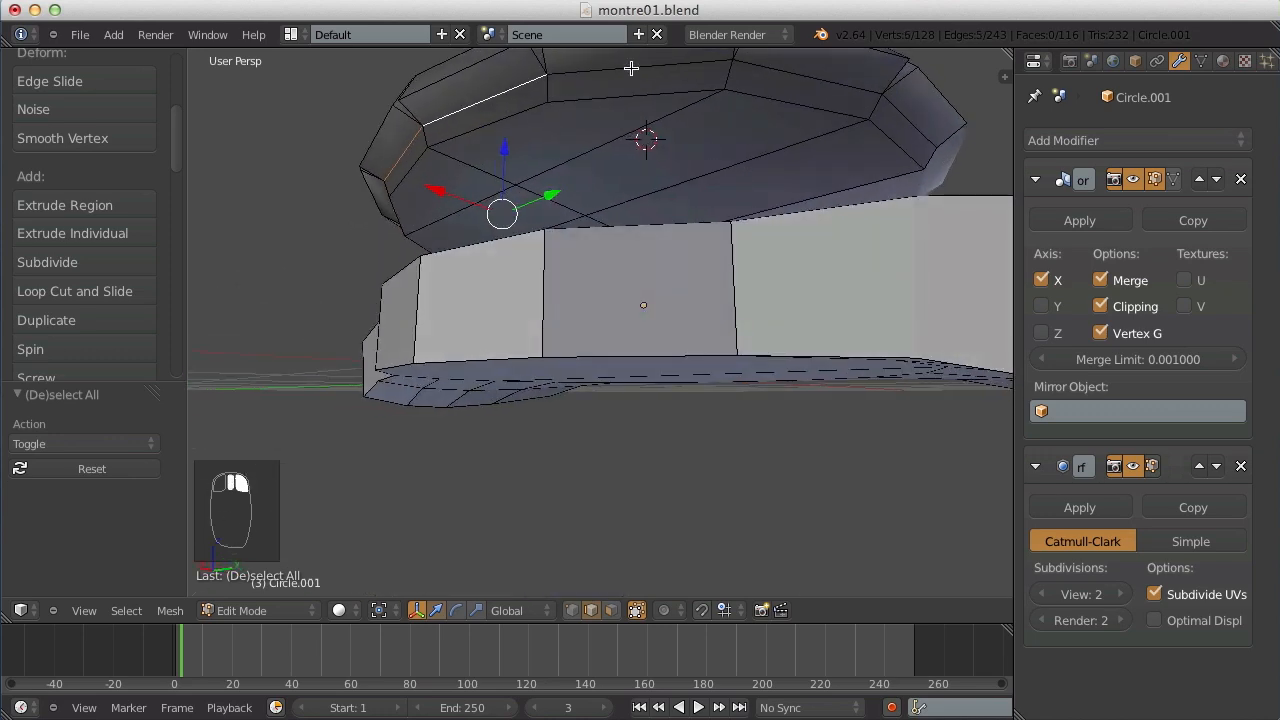
{"action": "key", "text": "x"}
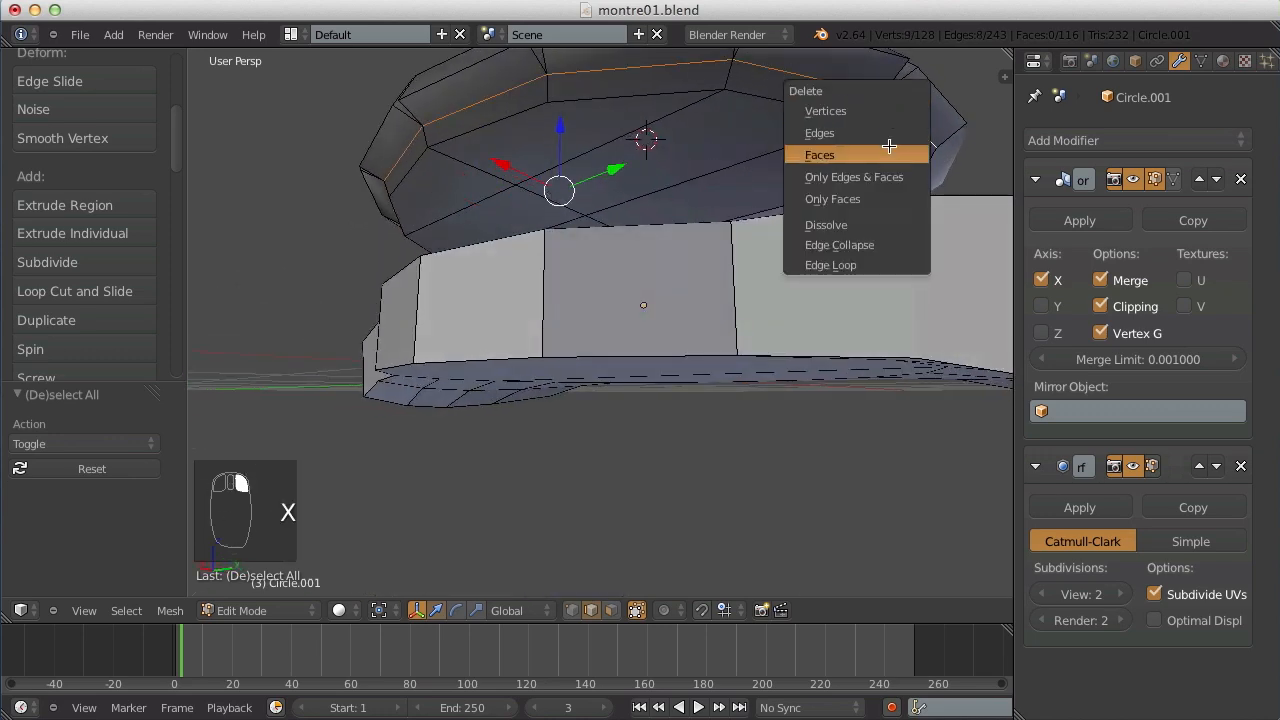
{"action": "left_click", "coordinate": [893, 137]}
Get close to the opened gap under the edge blocks and switch to vertex selection.
{"action": "middle_click_drag", "start_coordinate": [893, 137], "coordinate": [666, 334]}
{"action": "scroll", "coordinate": [666, 334], "scroll_direction": "up", "scroll_amount": 5}
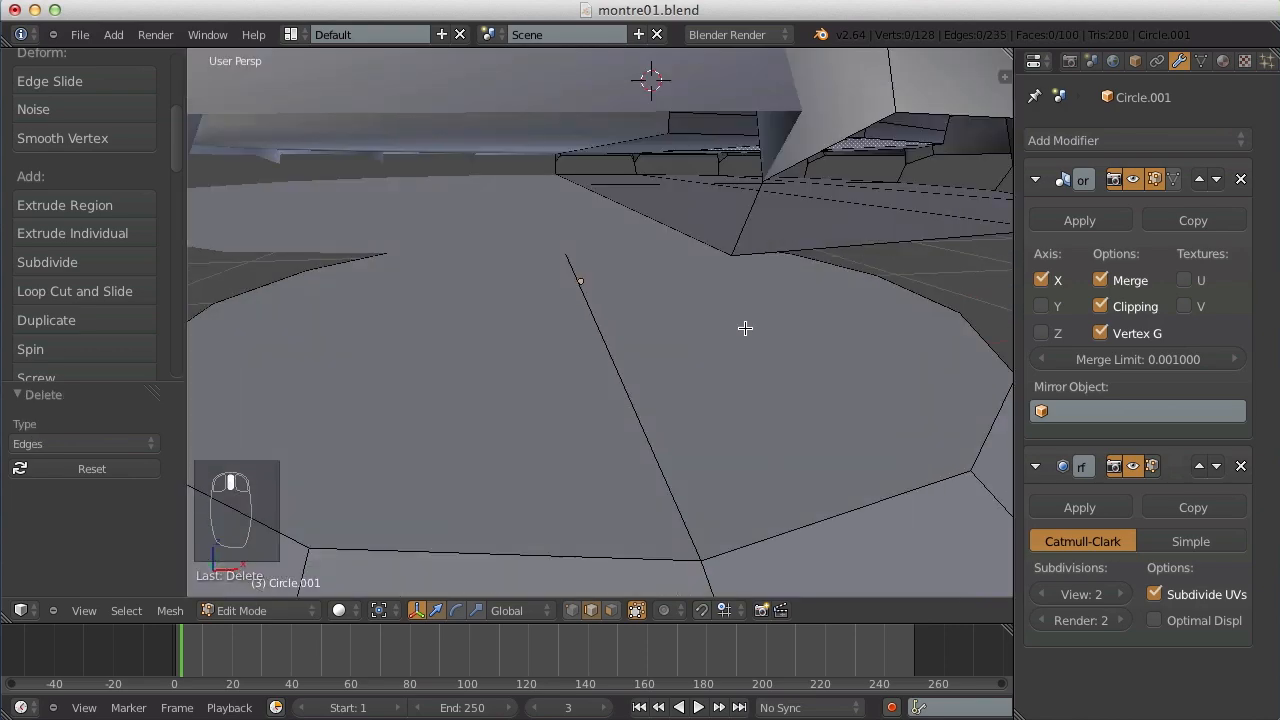
{"action": "middle_click_drag", "start_coordinate": [811, 282], "coordinate": [738, 216]}
{"action": "key", "text": "ctrl+Tab"}
{"action": "left_click", "coordinate": [645, 180]}
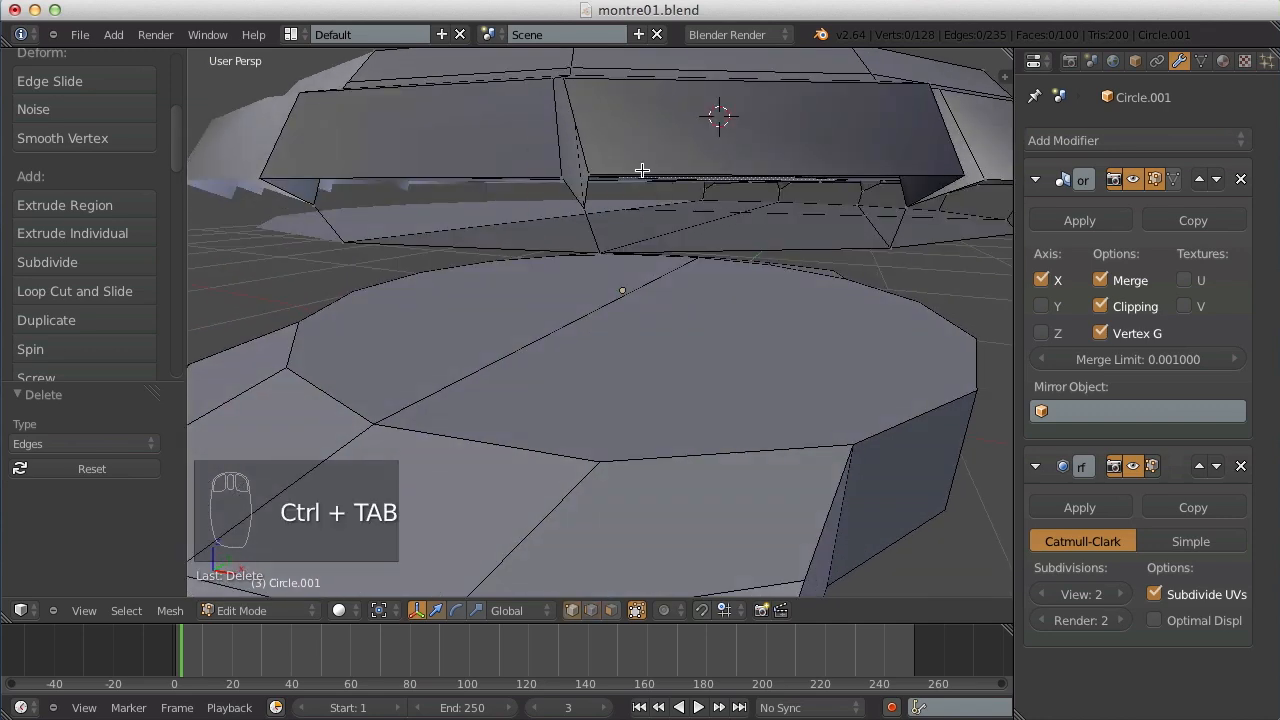
Hide the watch case in Object Mode to isolate the bezel, and return to the bezel's Edit Mode.
{"action": "middle_click_drag", "start_coordinate": [643, 166], "coordinate": [573, 370]}
{"action": "key", "text": "Tab"}
{"action": "scroll", "coordinate": [680, 137], "scroll_direction": "down", "scroll_amount": 4}
{"action": "scroll", "coordinate": [614, 304], "scroll_direction": "down", "scroll_amount": 3}
{"action": "scroll", "coordinate": [614, 304], "scroll_direction": "up", "scroll_amount": 3}
{"action": "key", "text": "shift+h"}
{"action": "key", "text": "a"}
{"action": "scroll", "coordinate": [615, 320], "scroll_direction": "down", "scroll_amount": 3}
{"action": "key", "text": "Tab"}
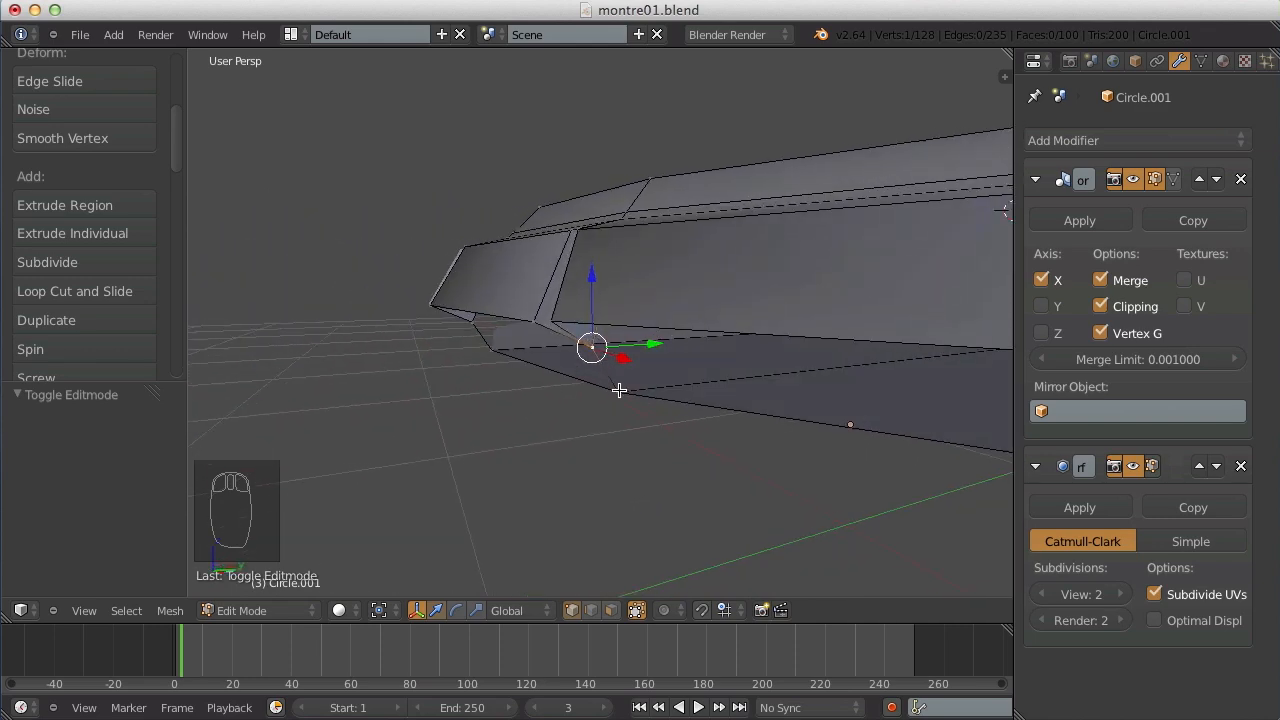
Merge the lower vertex between two edge blocks with the underside vertex beneath it, using At Last.
{"action": "middle_click_drag", "start_coordinate": [671, 402], "coordinate": [589, 459]}
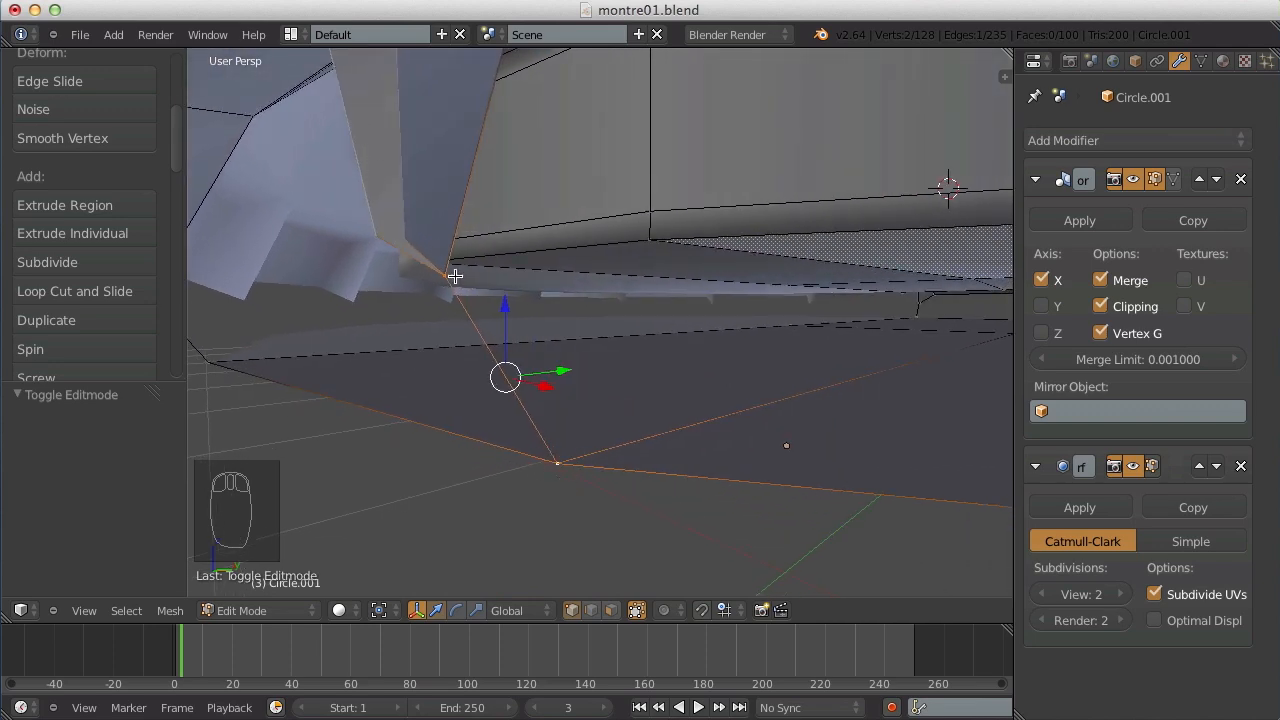
{"action": "middle_click_drag", "start_coordinate": [447, 281], "coordinate": [597, 350]}
{"action": "middle_click_drag", "start_coordinate": [660, 396], "coordinate": [637, 284]}
{"action": "key", "text": "w"}
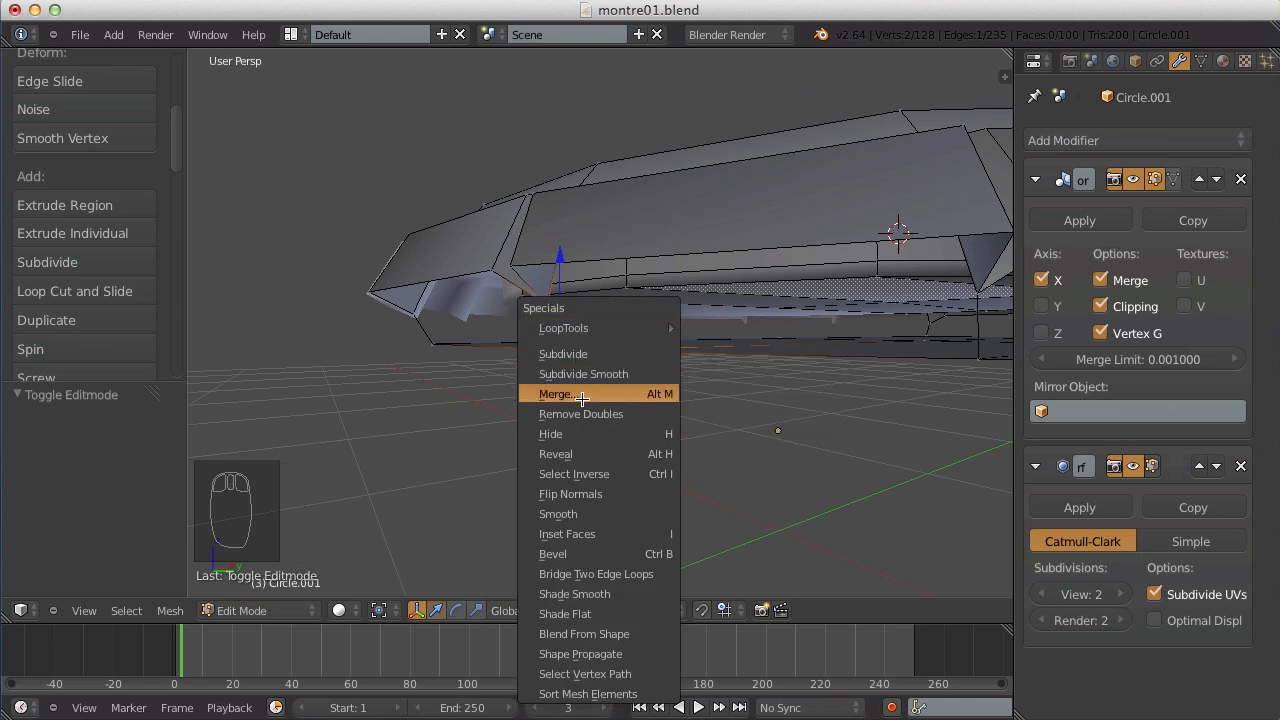
{"action": "left_click", "coordinate": [582, 398]}
{"action": "left_click", "coordinate": [584, 420]}
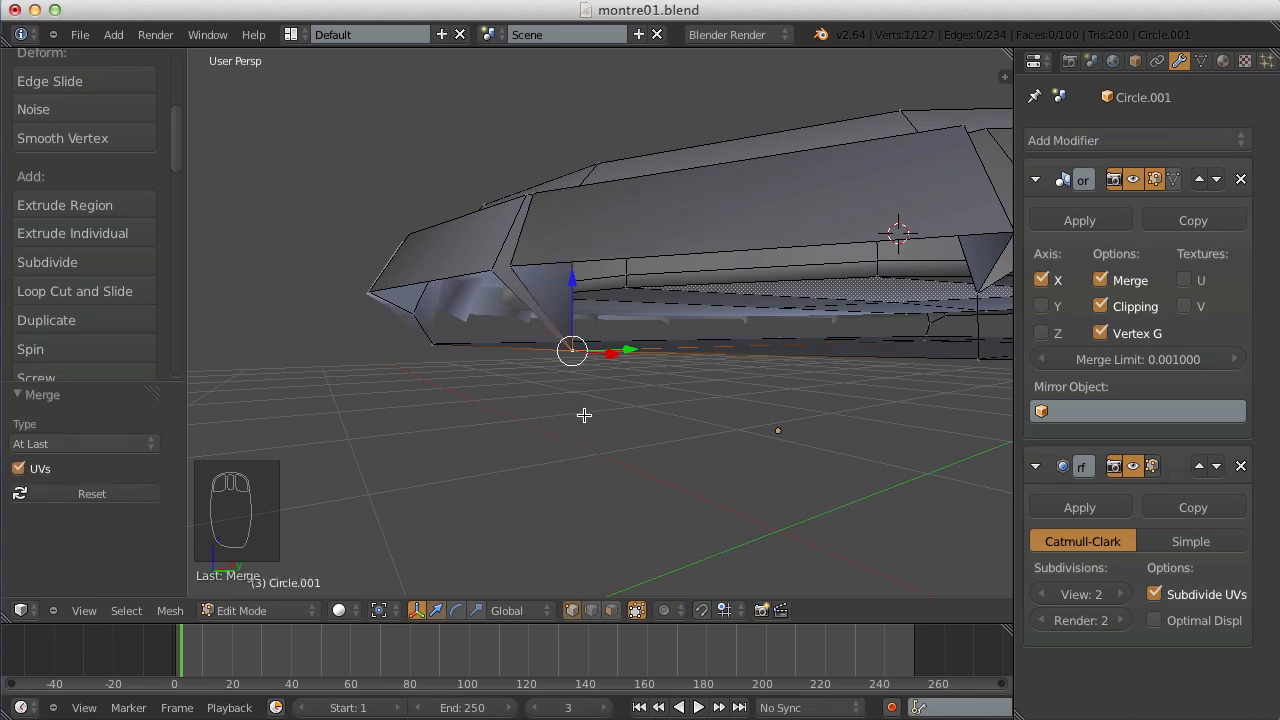
{"action": "middle_click_drag", "start_coordinate": [582, 355], "coordinate": [724, 365]}
{"action": "scroll", "coordinate": [631, 389], "scroll_direction": "down", "scroll_amount": 3}
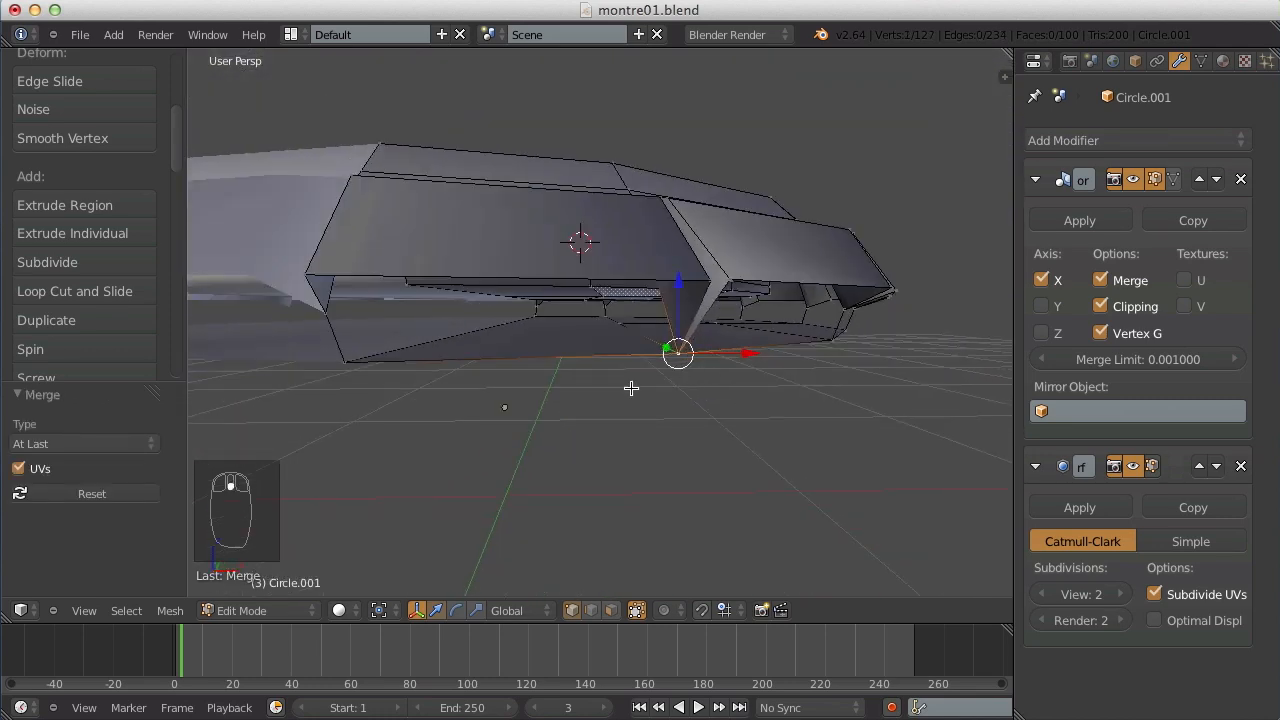
Merge the next two lower block vertices along the bezel's rim with the underside vertices beneath them, using At Last.
{"action": "key", "text": "a"}
{"action": "mouse_move", "coordinate": [385, 374]}
{"action": "middle_mouse_down"}
{"action": "mouse_move", "coordinate": [328, 364]}
{"action": "mouse_move", "coordinate": [372, 353]}
{"action": "middle_mouse_up"}
{"action": "right_click", "coordinate": [347, 356], "text": "shift"}
{"action": "key", "text": "alt+w"}
{"action": "key", "text": "w"}
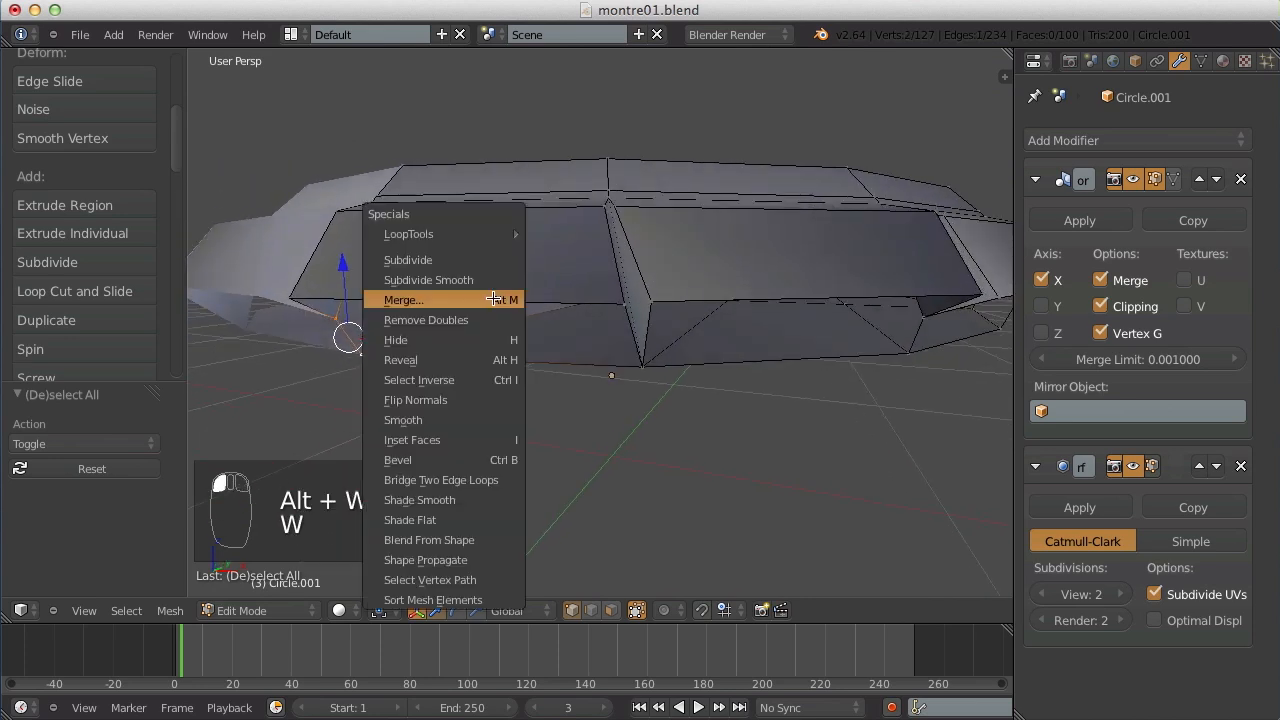
{"action": "left_click", "coordinate": [493, 295]}
{"action": "left_click", "coordinate": [494, 295]}
{"action": "key", "text": "a"}
{"action": "middle_click_drag", "start_coordinate": [494, 297], "coordinate": [879, 346]}
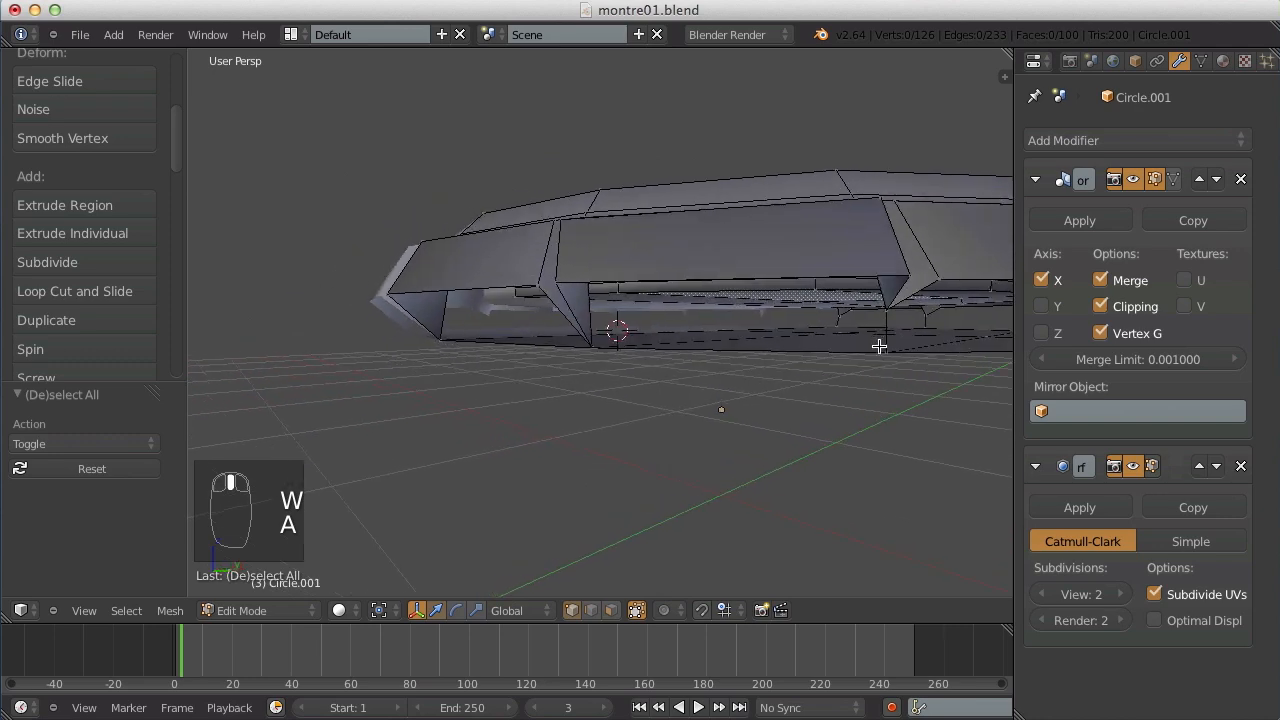
{"action": "key", "text": "w"}
{"action": "left_click", "coordinate": [907, 332]}
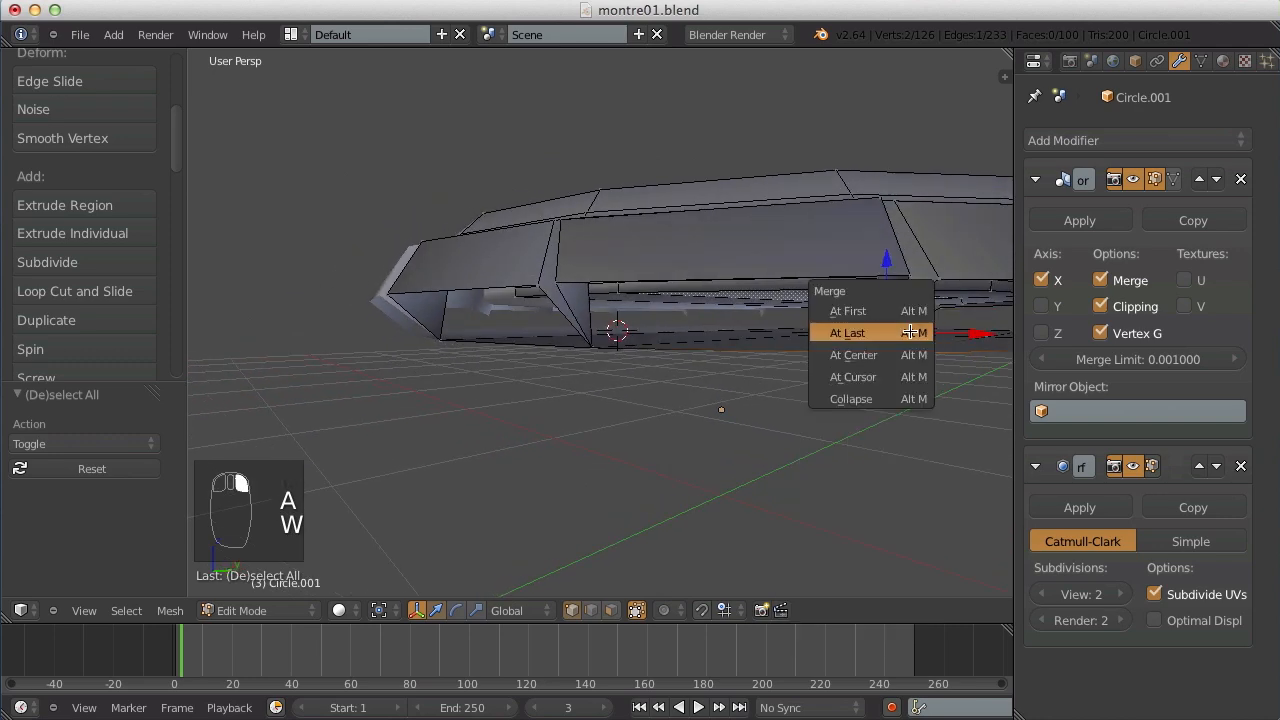
{"action": "left_click", "coordinate": [907, 331]}
Continue around the bezel by merging two further block vertices into their matching underside vertices, using At Last.
{"action": "middle_click_drag", "start_coordinate": [907, 331], "coordinate": [575, 332]}
{"action": "key", "text": "a"}
{"action": "key", "text": "w"}
{"action": "left_click", "coordinate": [677, 340]}
{"action": "left_click", "coordinate": [677, 338]}
{"action": "key", "text": "a"}
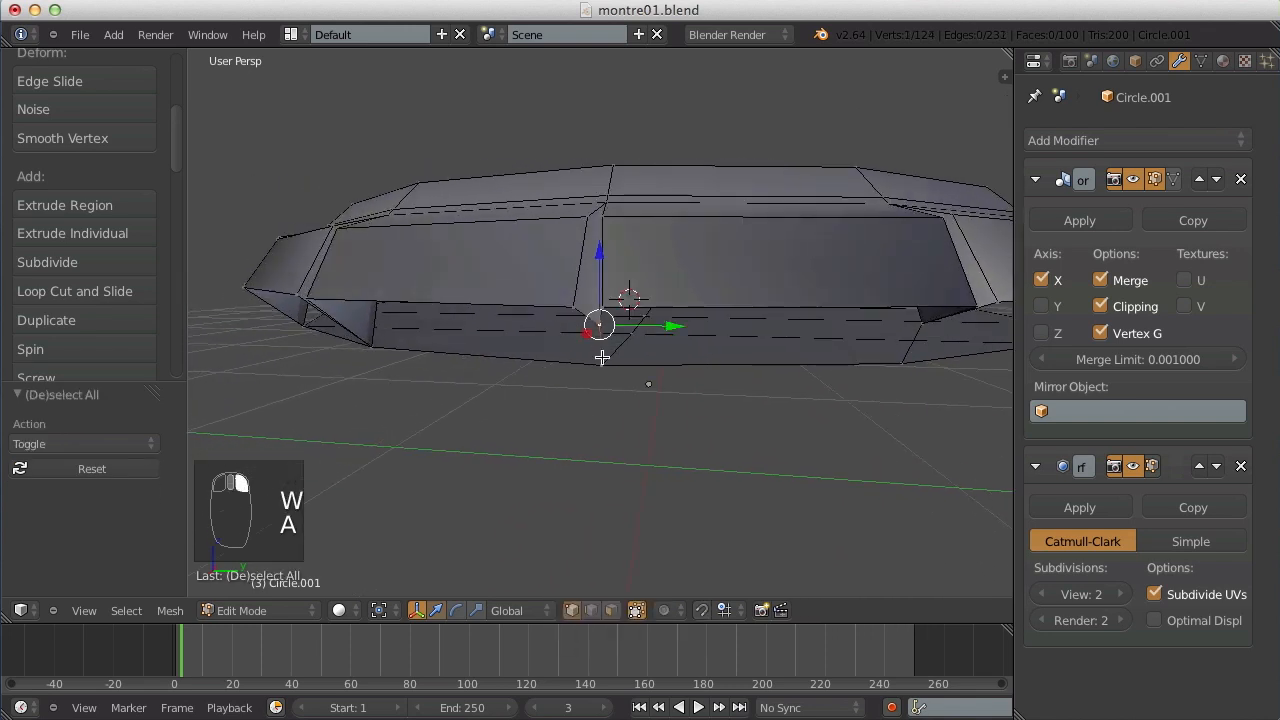
{"action": "right_click", "coordinate": [602, 357], "text": "shift"}
{"action": "key", "text": "w"}
{"action": "left_click", "coordinate": [614, 350]}
{"action": "left_click", "coordinate": [617, 347]}
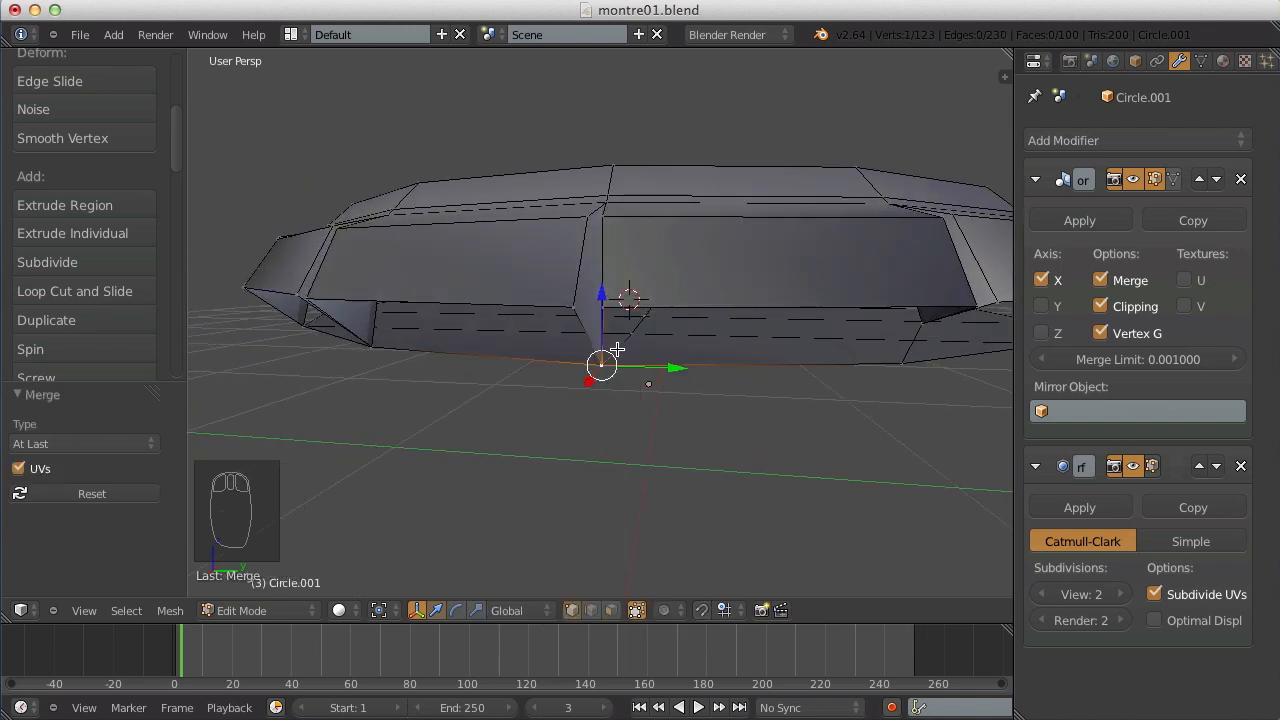
Close the points of two more block joints onto the underside rim by merging each vertex pair At Last.
{"action": "middle_click_drag", "start_coordinate": [617, 349], "coordinate": [657, 338]}
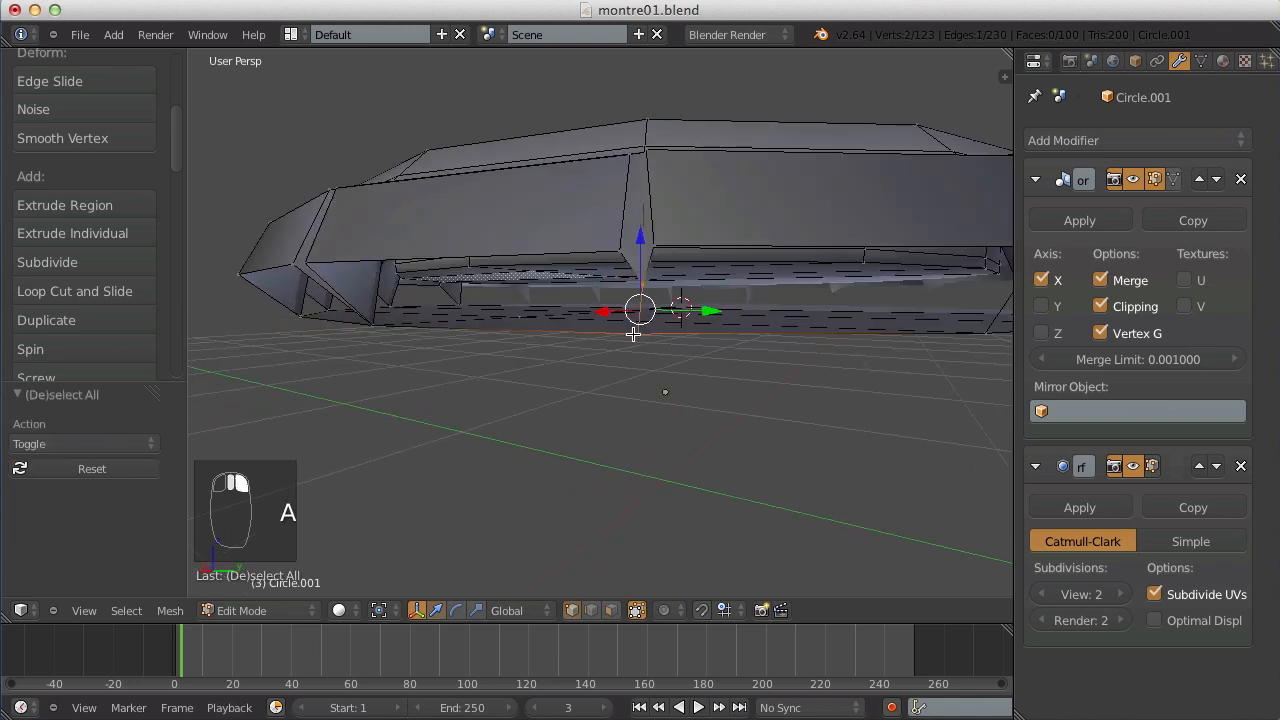
{"action": "key", "text": "w"}
{"action": "left_click", "coordinate": [734, 286]}
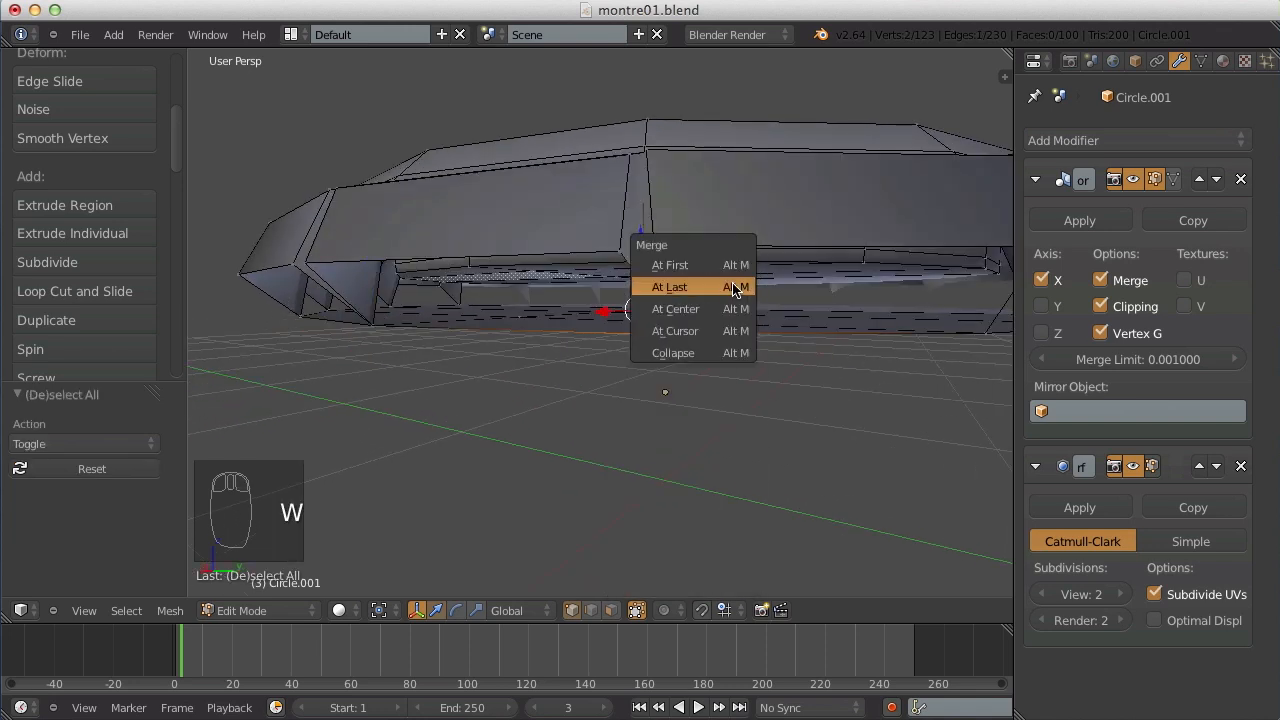
{"action": "left_click", "coordinate": [737, 285]}
{"action": "middle_click_drag", "start_coordinate": [823, 303], "coordinate": [871, 237]}
{"action": "key", "text": "a"}
{"action": "key", "text": "w"}
{"action": "left_click", "coordinate": [740, 393]}
{"action": "left_click", "coordinate": [741, 393]}
Merge the last two unconnected block vertices with the underside vertices beneath them, using At Last.
{"action": "key", "text": "a"}
{"action": "scroll", "coordinate": [760, 375], "scroll_direction": "down", "scroll_amount": 3}
{"action": "key", "text": "w"}
{"action": "left_click", "coordinate": [689, 330]}
{"action": "left_click", "coordinate": [692, 328]}
{"action": "key", "text": "a"}
{"action": "key", "text": "w"}
{"action": "left_click", "coordinate": [742, 316]}
{"action": "left_click", "coordinate": [745, 311]}
Check the smoothed bezel in Object Mode and examine the open gaps between blocks and underside in Edit Mode.
{"action": "key", "text": "Tab"}
{"action": "scroll", "coordinate": [728, 307], "scroll_direction": "down", "scroll_amount": 3}
{"action": "key", "text": "Tab"}
{"action": "scroll", "coordinate": [646, 240], "scroll_direction": "up", "scroll_amount": 4}
{"action": "key", "text": "a"}
{"action": "key", "text": "a"}
{"action": "key", "text": "a"}
{"action": "middle_click_drag", "start_coordinate": [646, 240], "coordinate": [540, 139]}
{"action": "key", "text": "a"}
{"action": "key", "text": "a"}
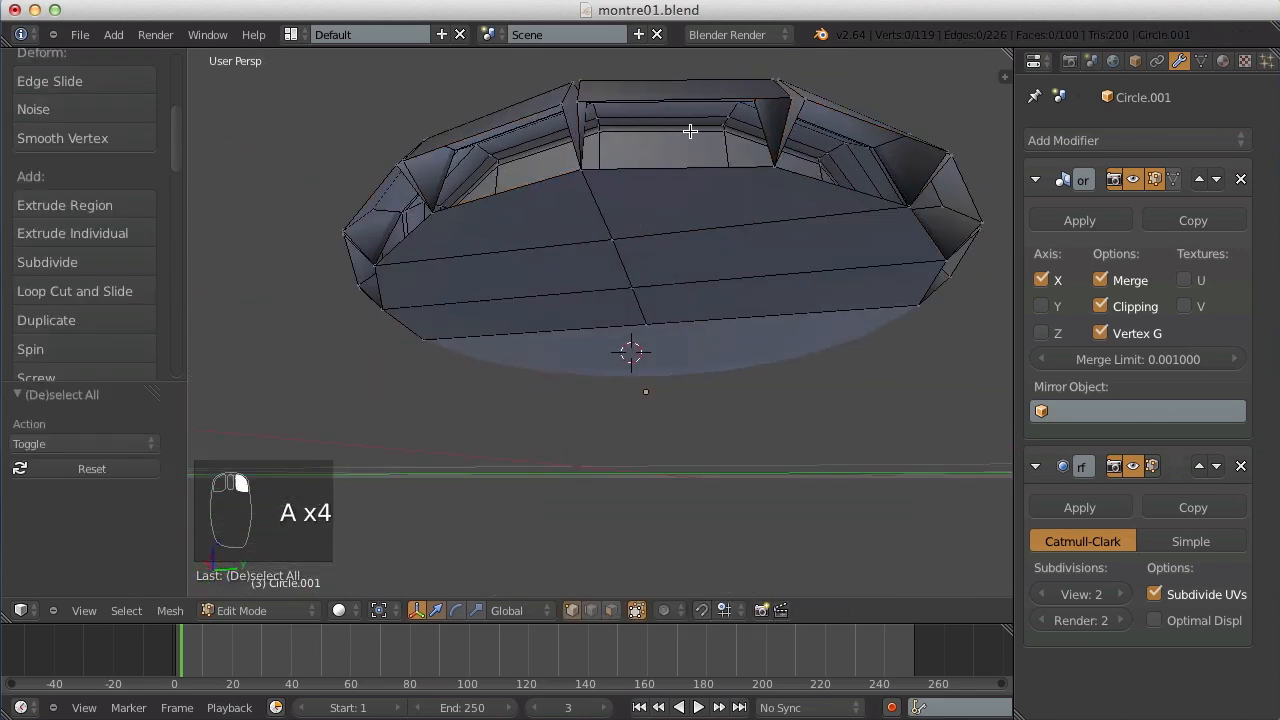
Switch to edge selection and fill the first two gaps between the blocks' lower edges and the underside rim with faces.
{"action": "middle_click_drag", "start_coordinate": [689, 129], "coordinate": [661, 164]}
{"action": "middle_click_drag", "start_coordinate": [710, 210], "coordinate": [694, 209]}
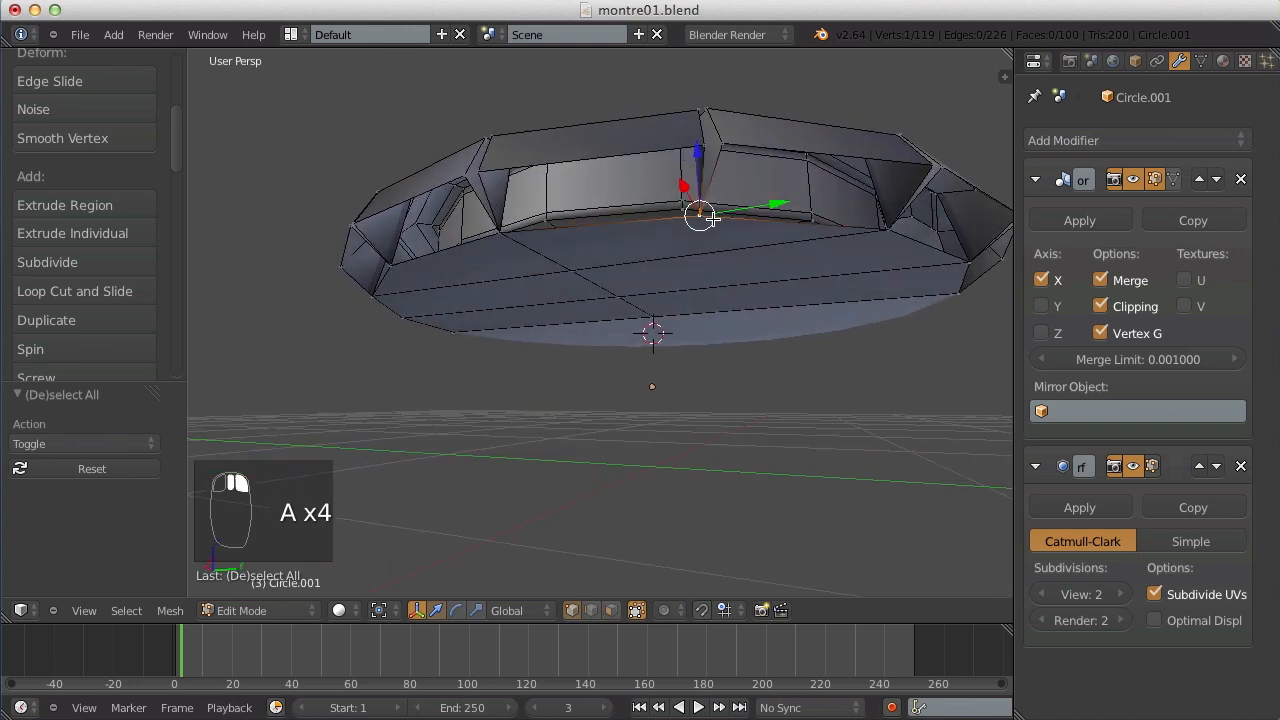
{"action": "key", "text": "ctrl+Tab"}
{"action": "left_click", "coordinate": [660, 228]}
{"action": "key", "text": "a"}
{"action": "key", "text": "a"}
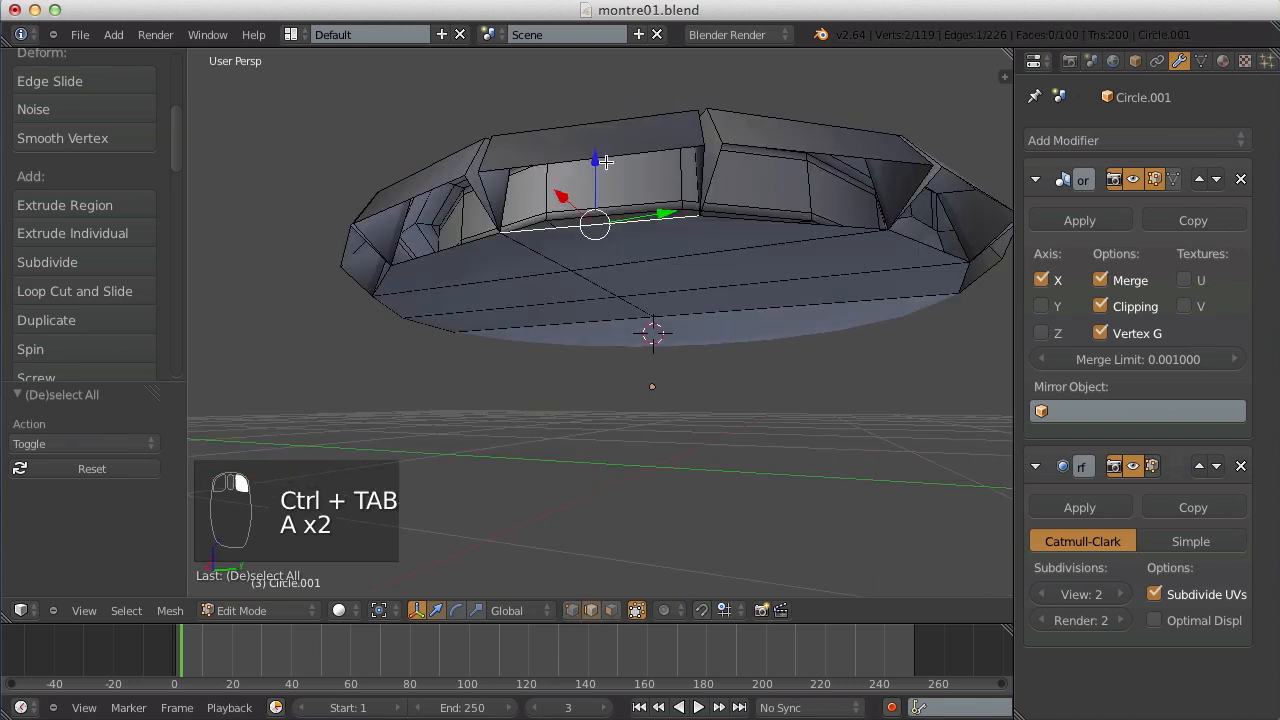
{"action": "mouse_move", "coordinate": [595, 168]}
{"action": "middle_mouse_down"}
{"action": "mouse_move", "coordinate": [594, 200]}
{"action": "mouse_move", "coordinate": [737, 257]}
{"action": "mouse_move", "coordinate": [610, 156]}
{"action": "middle_mouse_up"}
{"action": "key", "text": "f"}
{"action": "key", "text": "a"}
Create faces across the next two side gaps, joining each block's lower edge to the underside edge below.
{"action": "middle_click_drag", "start_coordinate": [578, 228], "coordinate": [629, 300]}
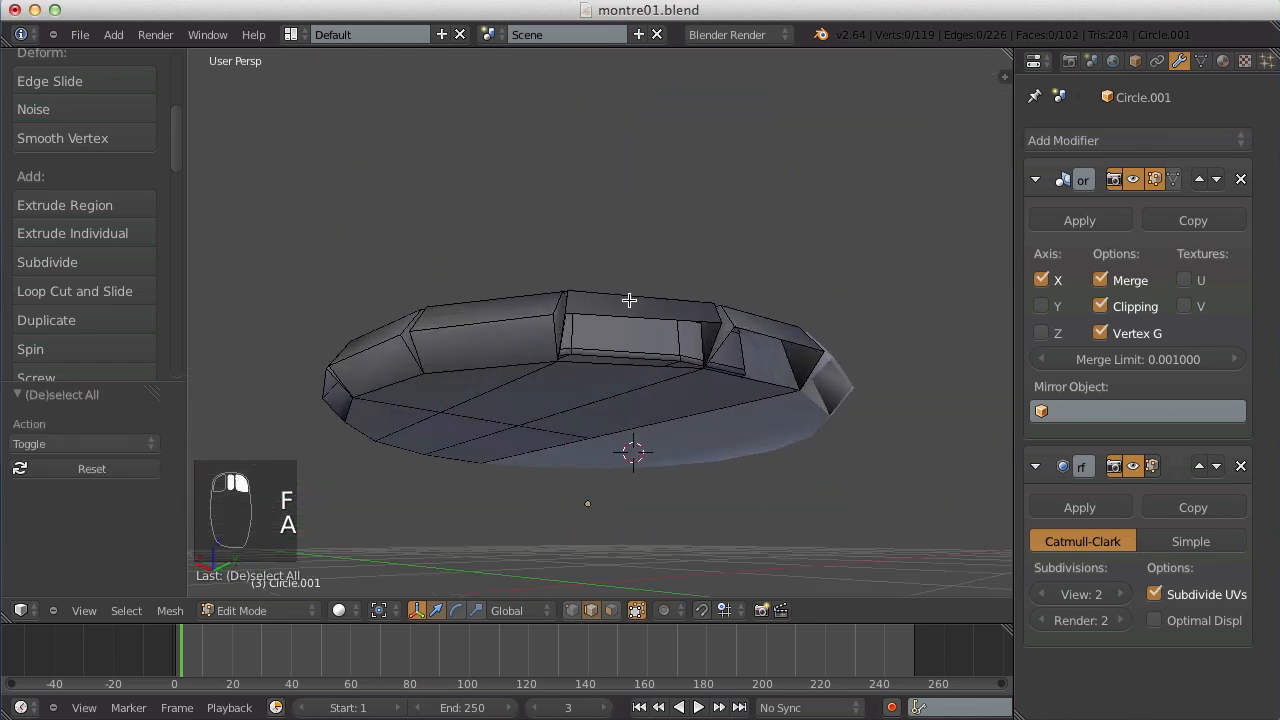
{"action": "key", "text": "f"}
{"action": "key", "text": "a"}
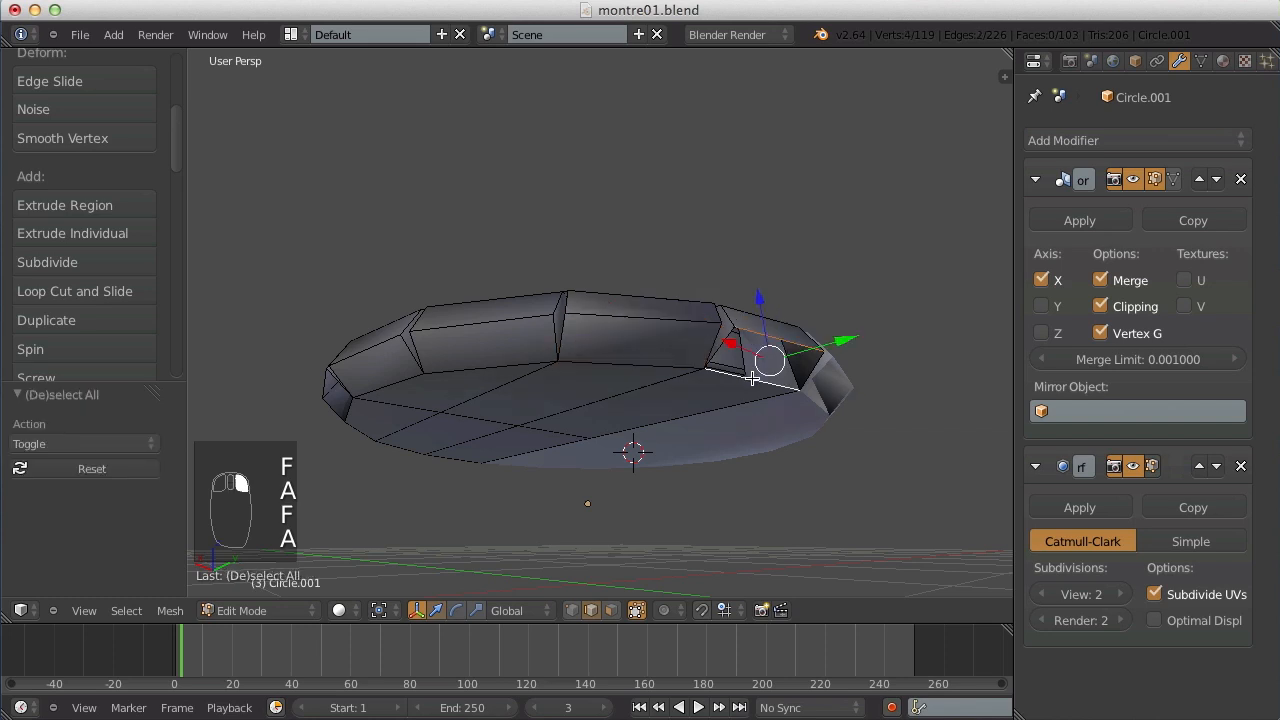
{"action": "key", "text": "f"}
{"action": "key", "text": "a"}
Fill two more side gaps further around the bezel with faces between the block and underside edges.
{"action": "middle_click_drag", "start_coordinate": [791, 349], "coordinate": [942, 347]}
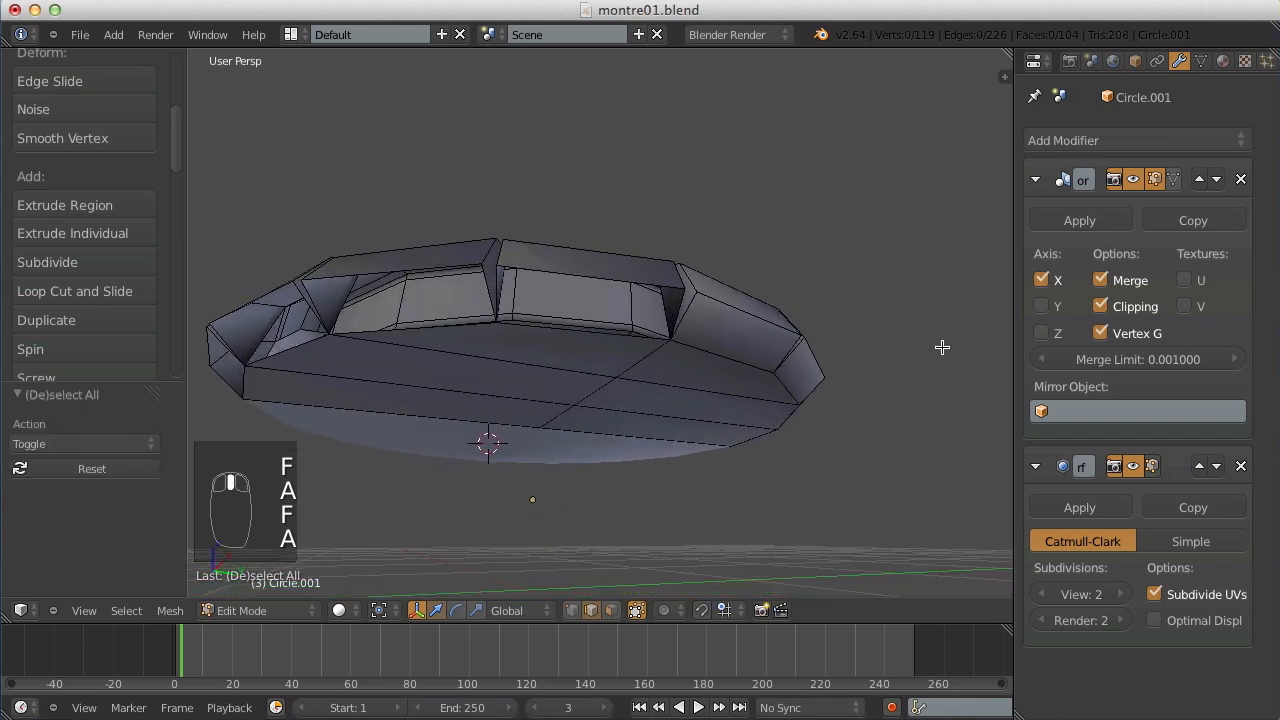
{"action": "key", "text": "f"}
{"action": "key", "text": "a"}
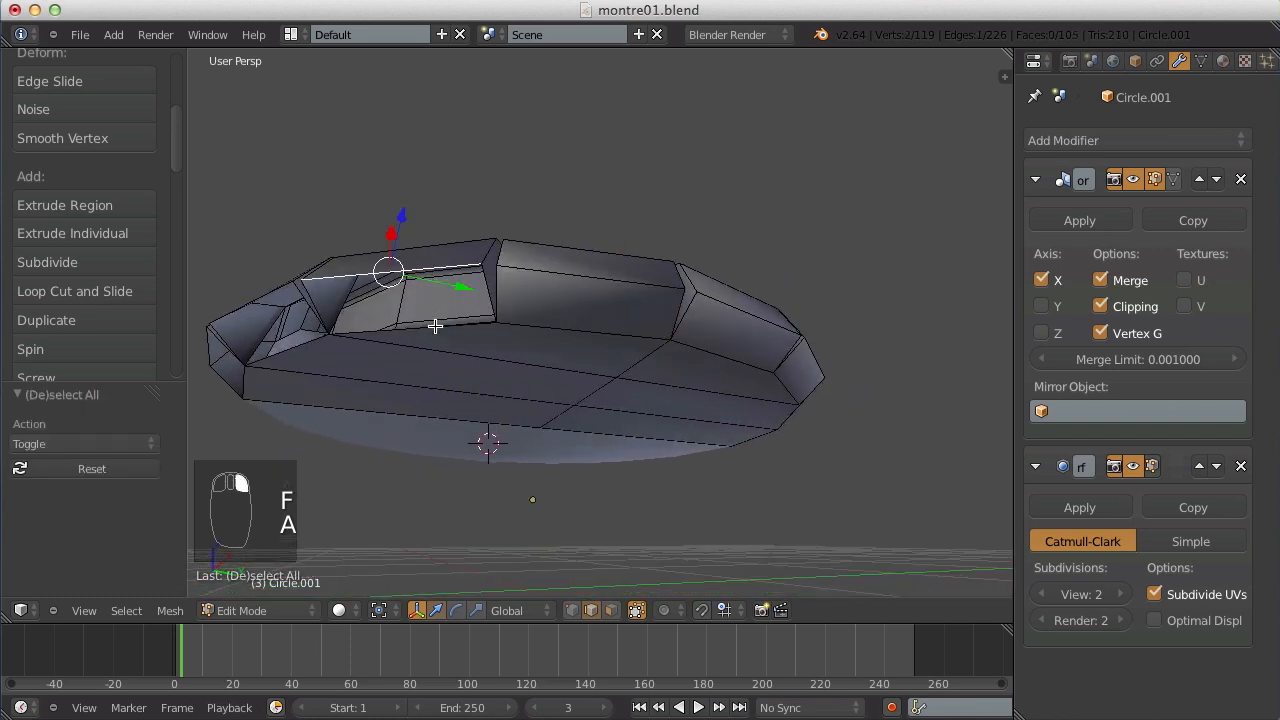
{"action": "key", "text": "f"}
{"action": "key", "text": "a"}
Fill the last two side gaps with faces to close the wall between blocks and underside.
{"action": "middle_click_drag", "start_coordinate": [403, 320], "coordinate": [456, 323]}
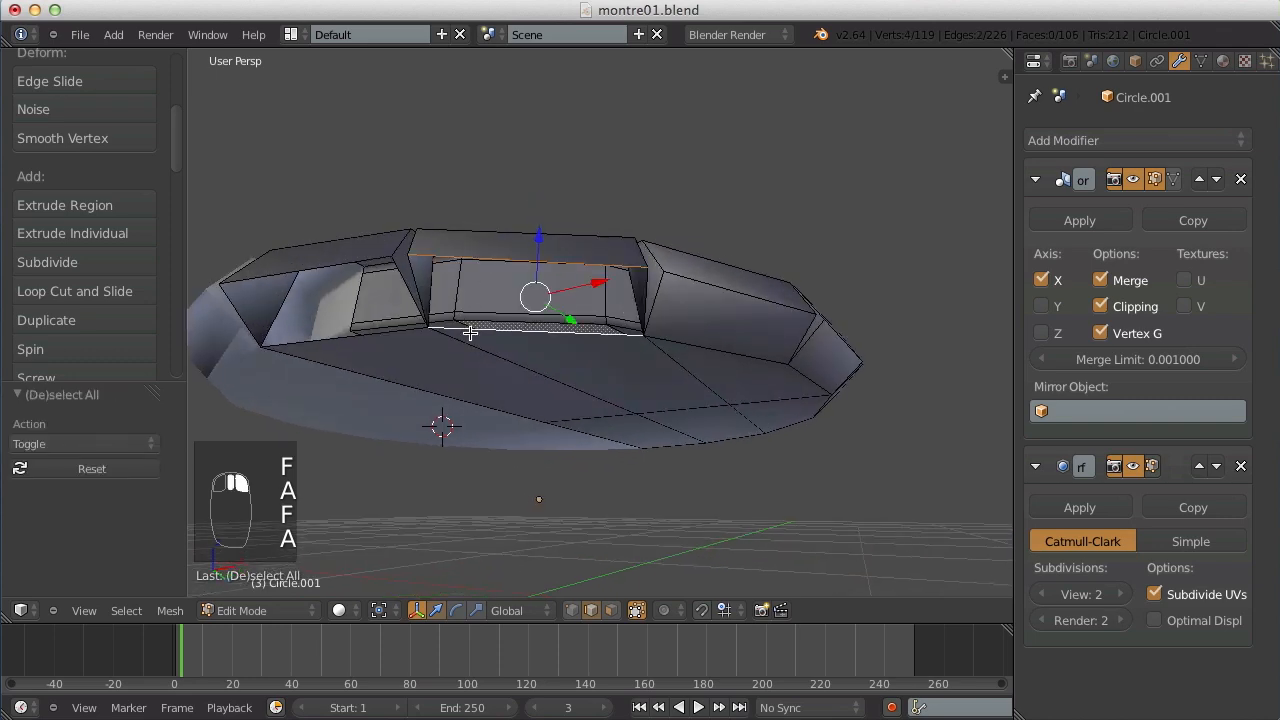
{"action": "key", "text": "f"}
{"action": "key", "text": "a"}
{"action": "key", "text": "f"}
Inspect the closed bezel smoothed in Object Mode, and return to Edit Mode with nothing selected.
{"action": "key", "text": "Tab"}
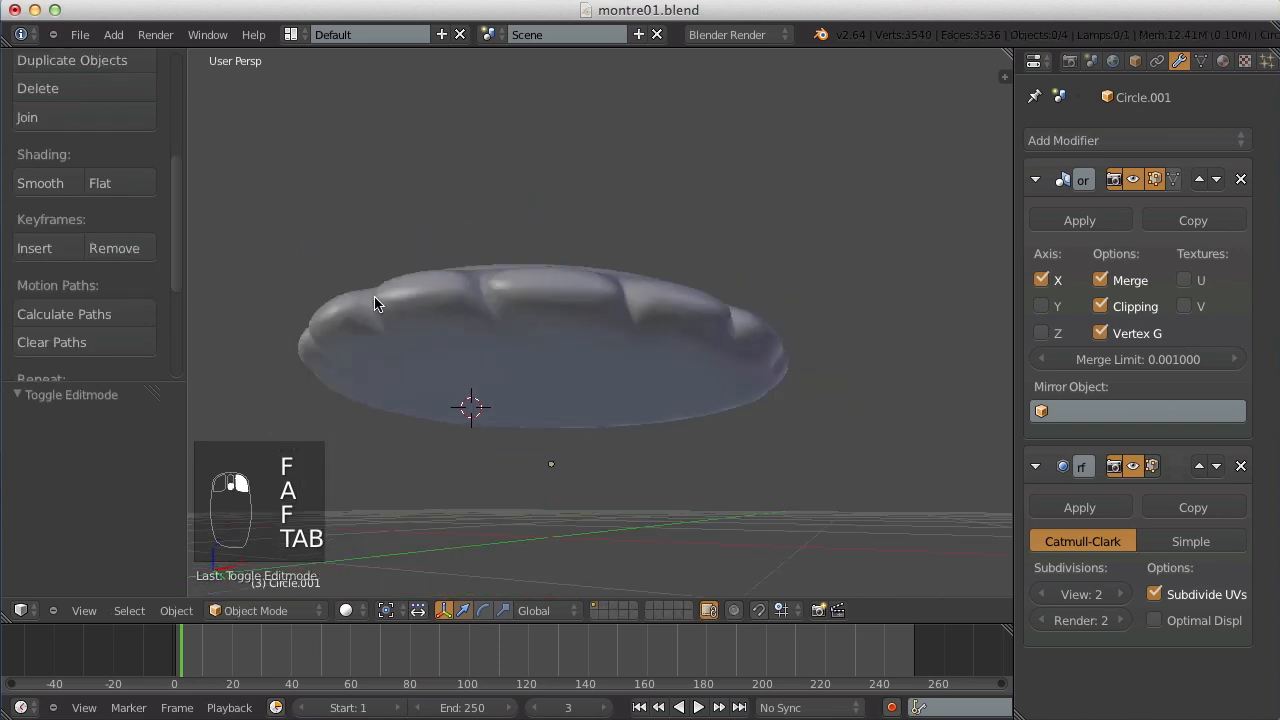
{"action": "scroll", "coordinate": [440, 306], "scroll_direction": "down", "scroll_amount": 5}
{"action": "middle_click_drag", "start_coordinate": [500, 306], "coordinate": [563, 323]}
{"action": "scroll", "coordinate": [511, 251], "scroll_direction": "up", "scroll_amount": 6}
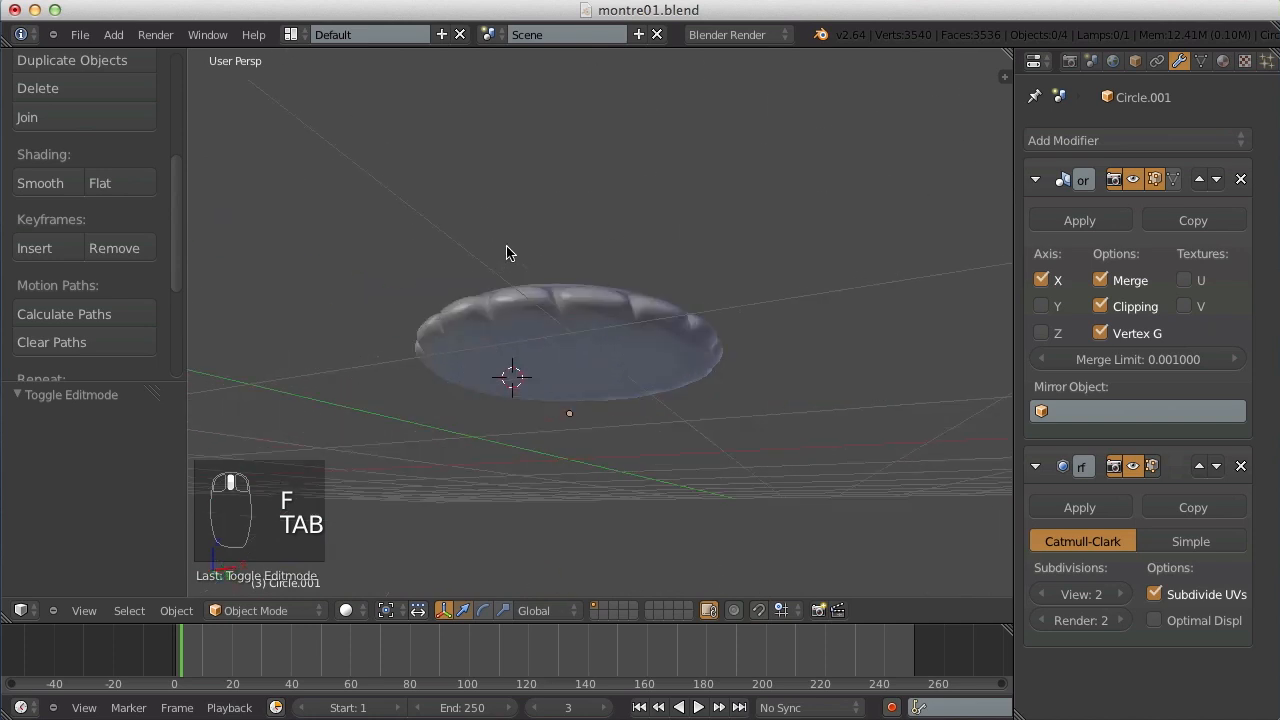
{"action": "key", "text": "Tab"}
{"action": "key", "text": "a"}
{"action": "key", "text": "a"}
{"action": "key", "text": "a"}
Select the underside's outer rim edges and push them outward with Shrink/Fatten by an offset of about 0.075.
{"action": "scroll", "coordinate": [602, 275], "scroll_direction": "down", "scroll_amount": 4}
{"action": "middle_click_drag", "start_coordinate": [602, 275], "coordinate": [669, 306]}
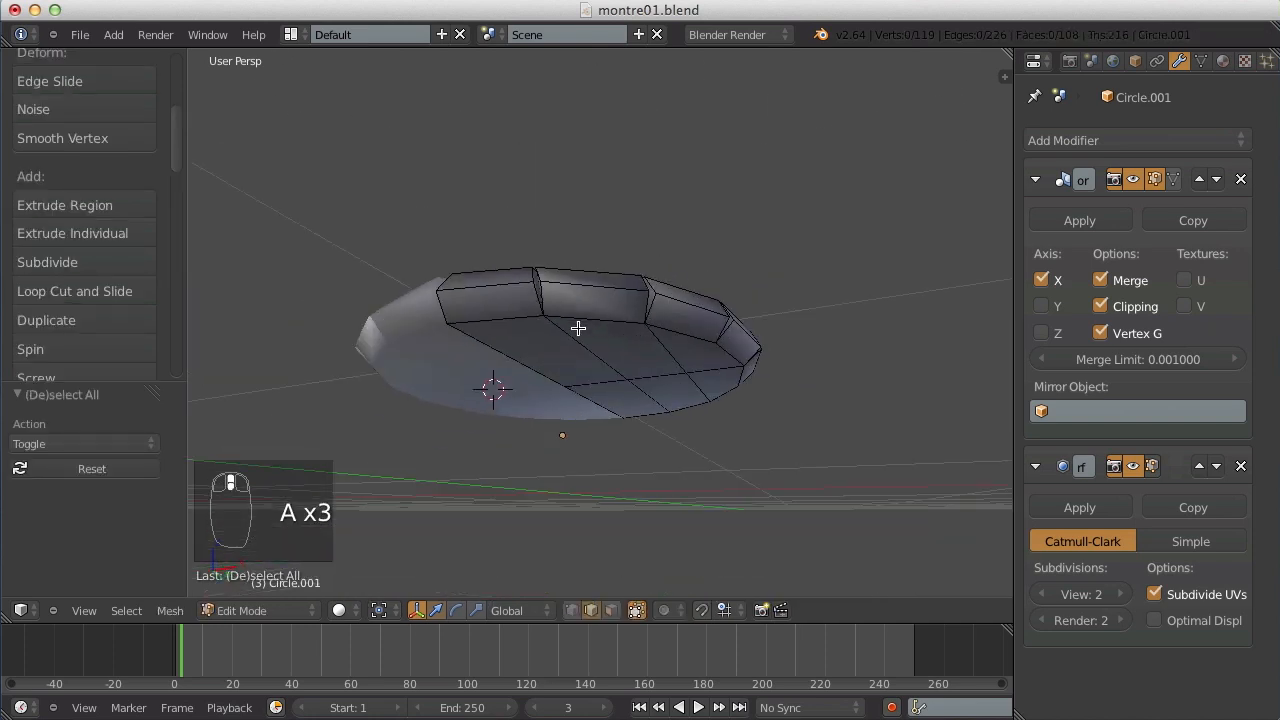
{"action": "middle_click_drag", "start_coordinate": [702, 353], "coordinate": [527, 206]}
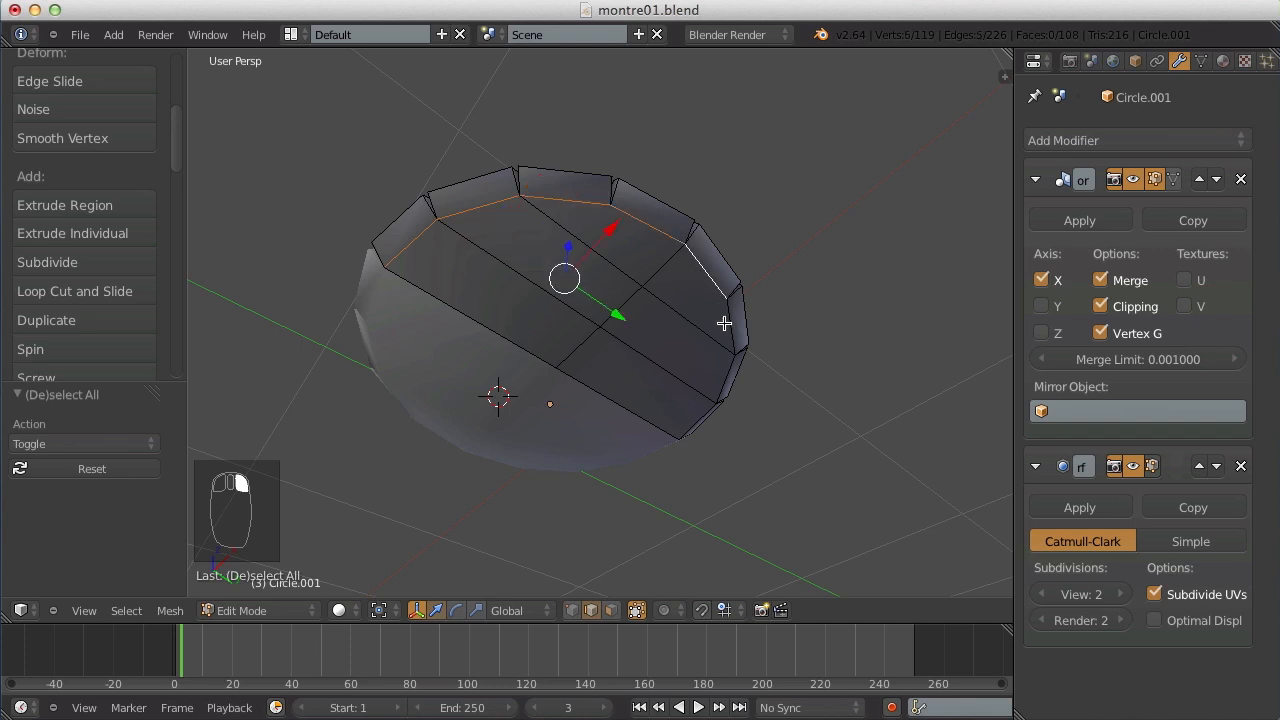
{"action": "right_click", "coordinate": [725, 379], "text": "shift"}
{"action": "middle_click_drag", "start_coordinate": [725, 379], "coordinate": [683, 330]}
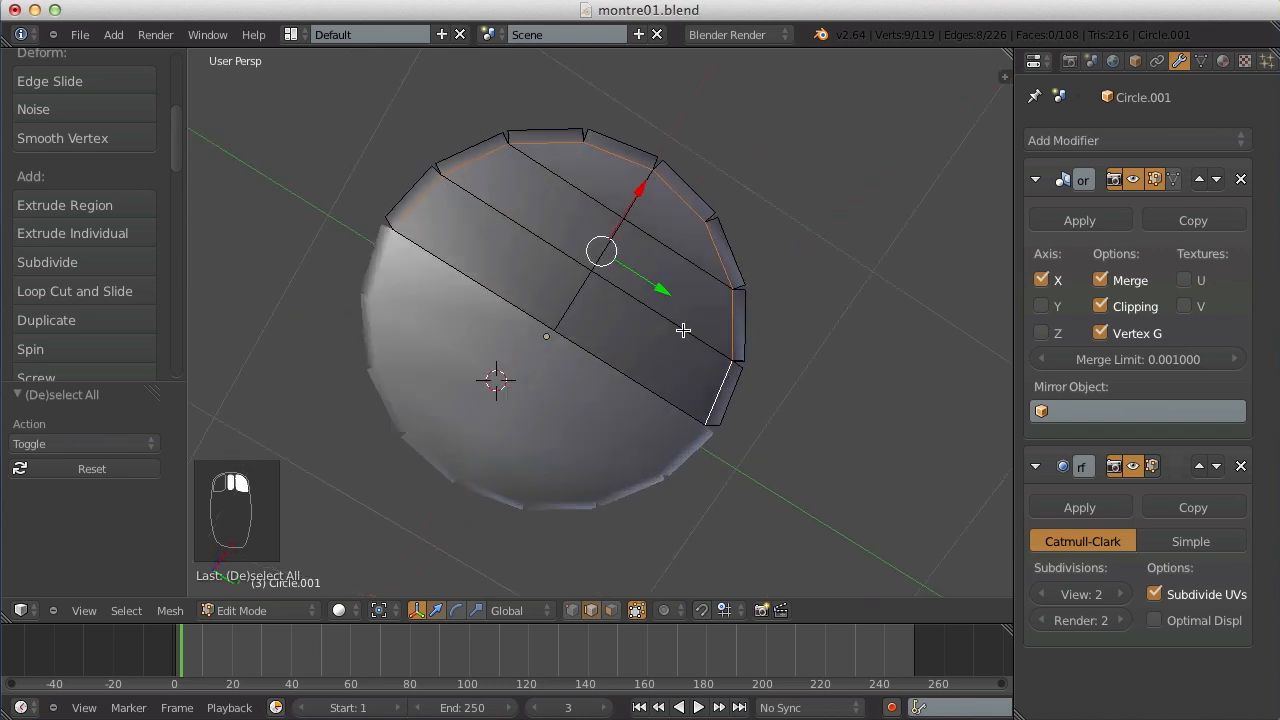
{"action": "key", "text": "alt+s"}
{"action": "left_click", "coordinate": [793, 301]}
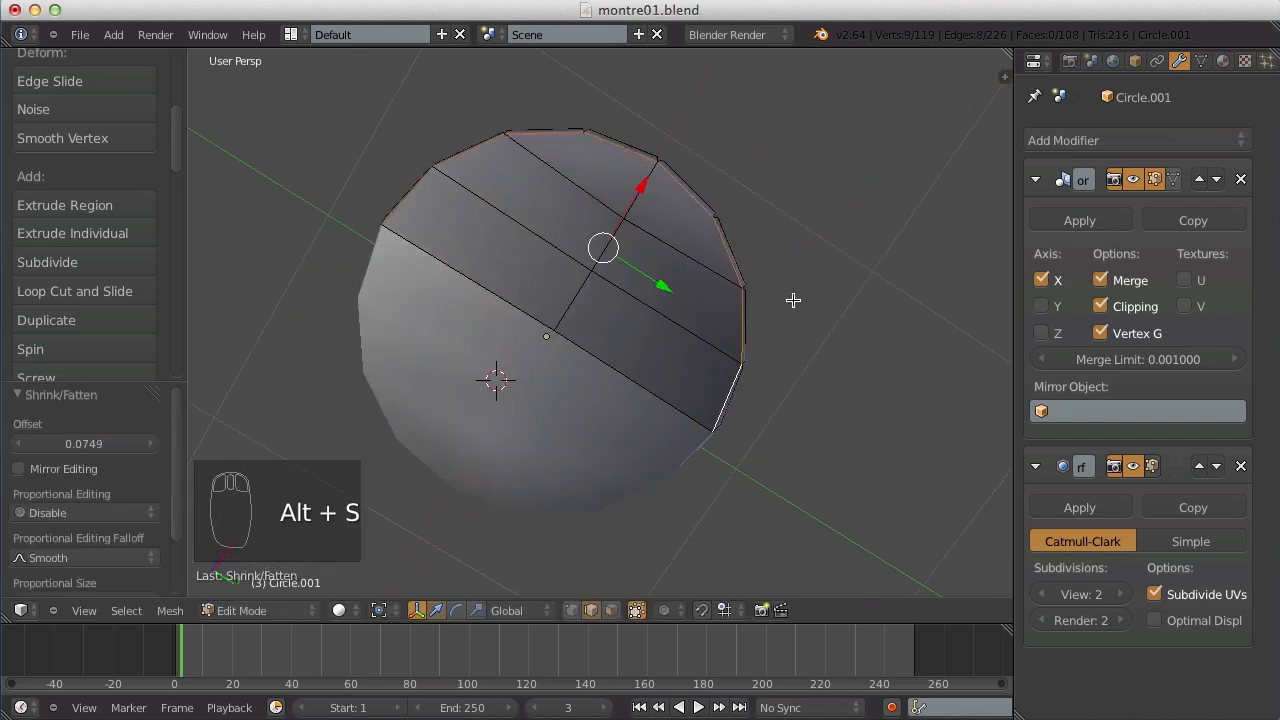
Select the underside faces in face selection and inset them by about 0.043 with Boundary turned off.
{"action": "key", "text": "Tab"}
{"action": "key", "text": "Tab"}
{"action": "key", "text": "a"}
{"action": "key", "text": "a"}
{"action": "key", "text": "a"}
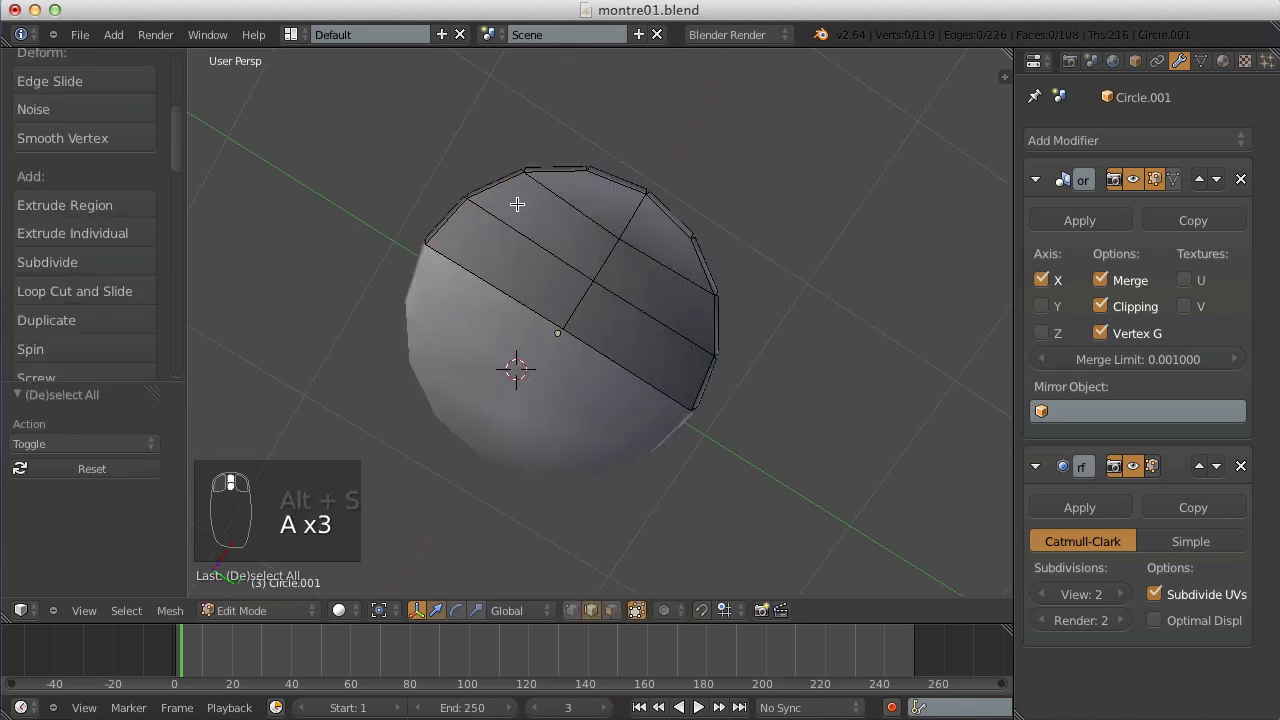
{"action": "key", "text": "ctrl+Tab"}
{"action": "left_click", "coordinate": [520, 284]}
{"action": "key", "text": "b"}
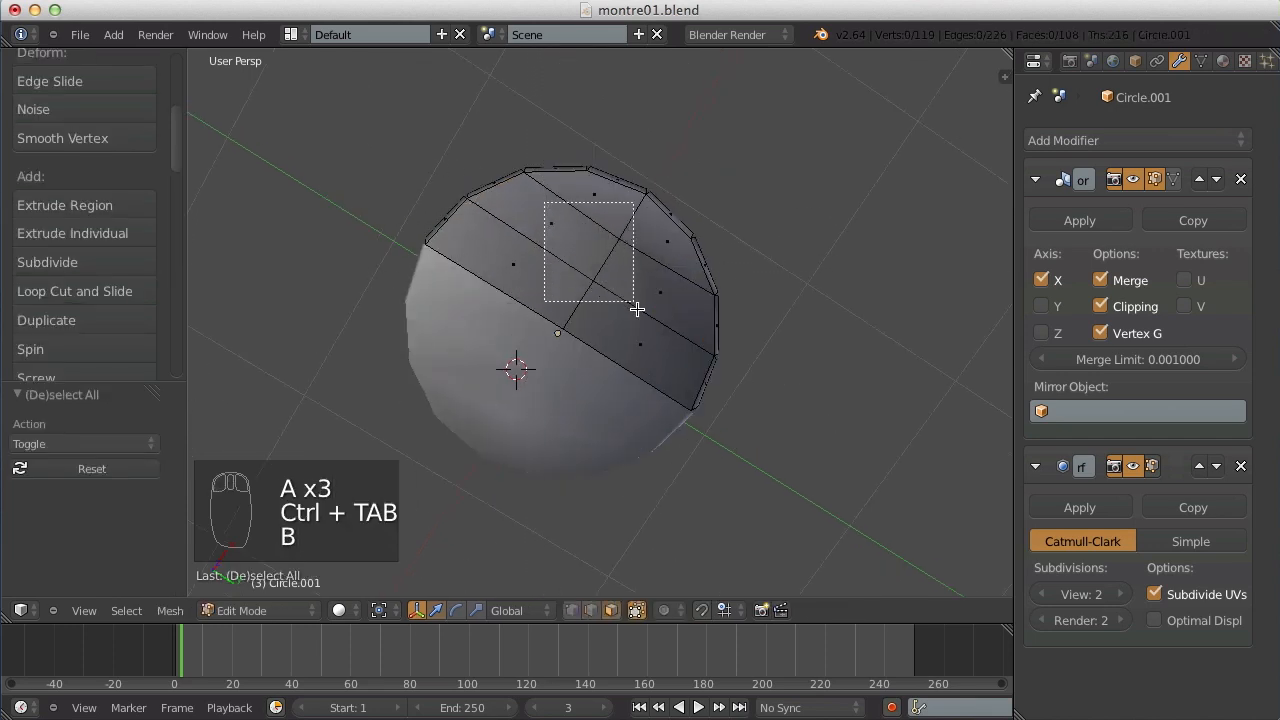
{"action": "left_click_drag", "start_coordinate": [637, 309], "coordinate": [662, 350]}
{"action": "key", "text": "i"}
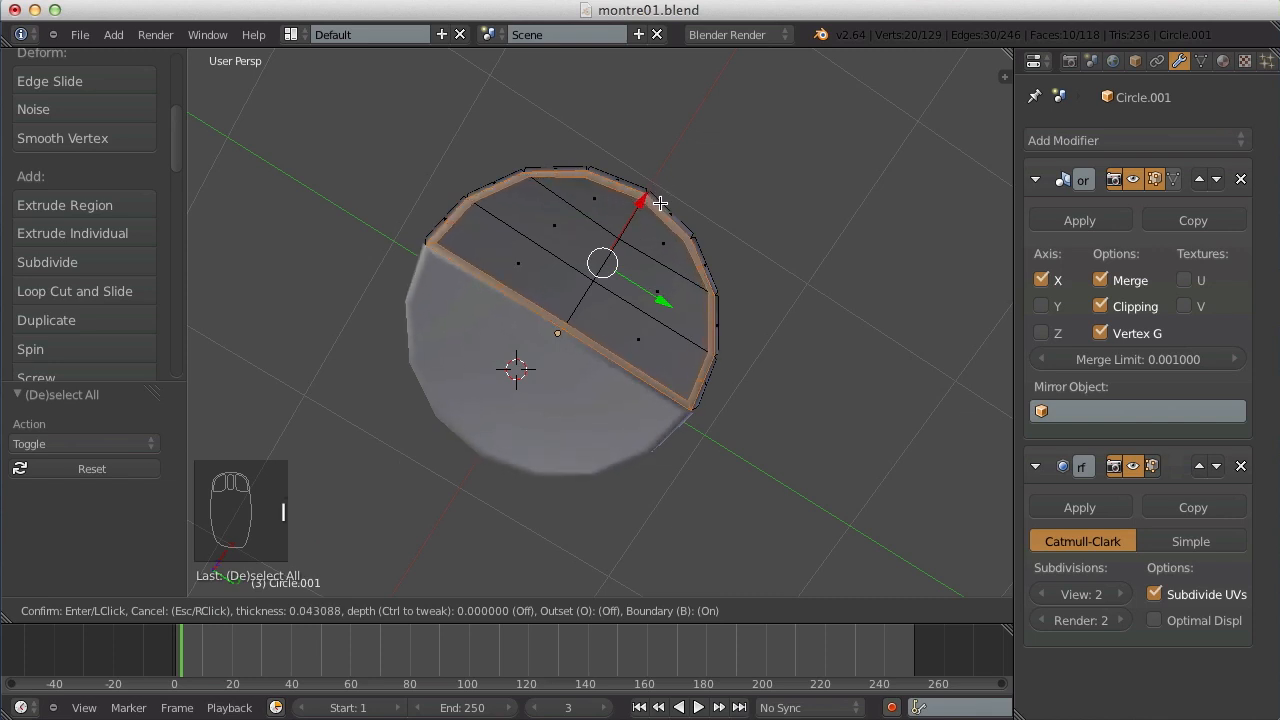
{"action": "left_click", "coordinate": [660, 203]}
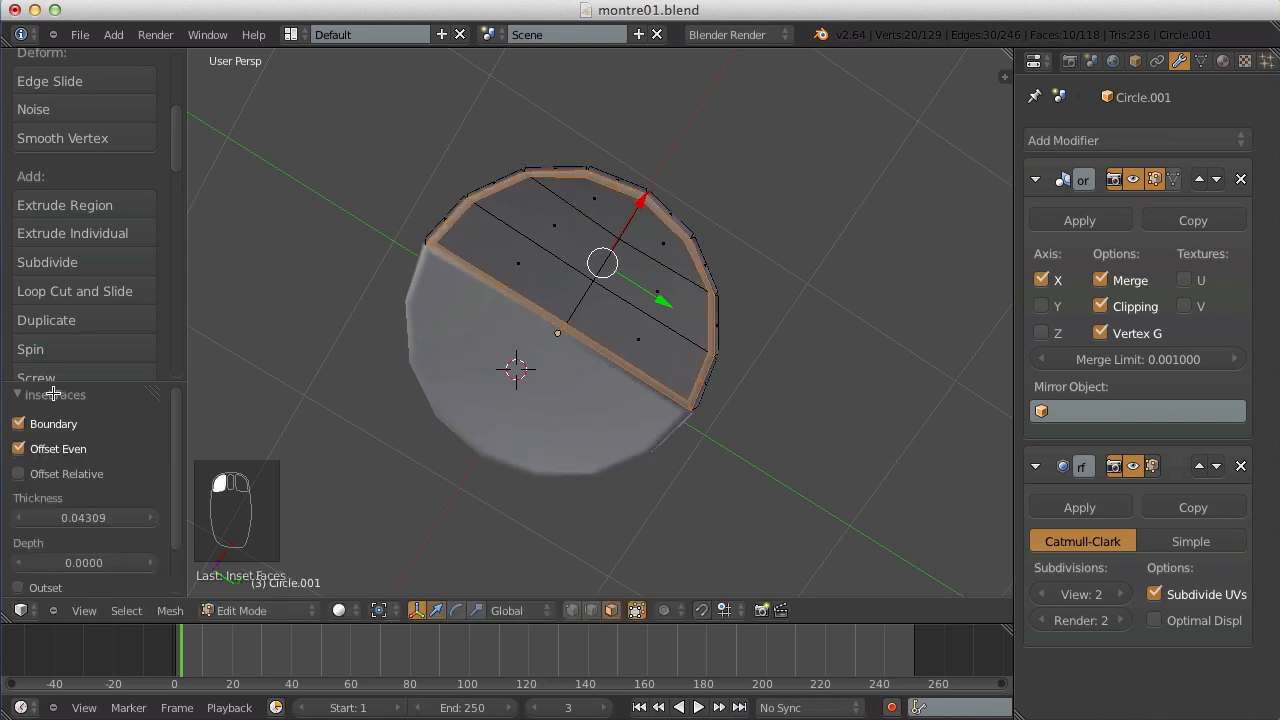
Examine the smoothed underside rim and blocks from below and above, alternating between Object and Edit Mode.
{"action": "key", "text": "Tab"}
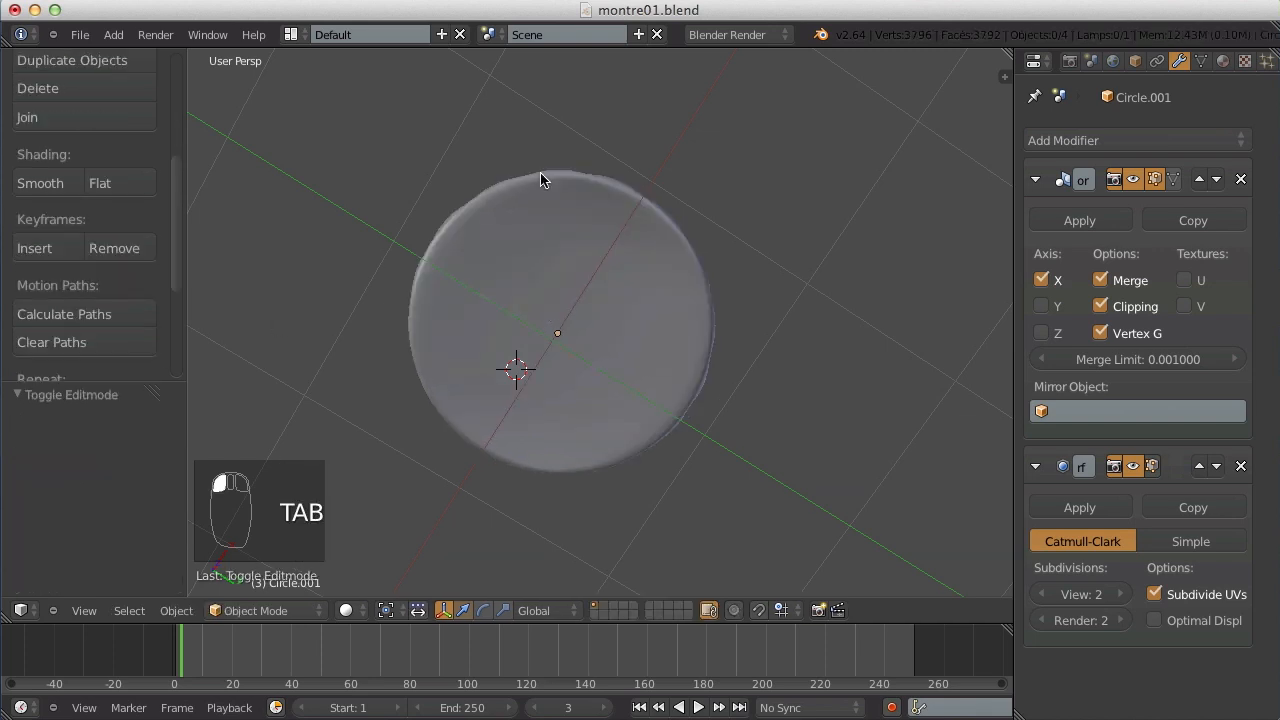
{"action": "middle_click_drag", "start_coordinate": [543, 177], "coordinate": [629, 386]}
{"action": "scroll", "coordinate": [629, 386], "scroll_direction": "up", "scroll_amount": 2}
{"action": "key", "text": "Tab"}
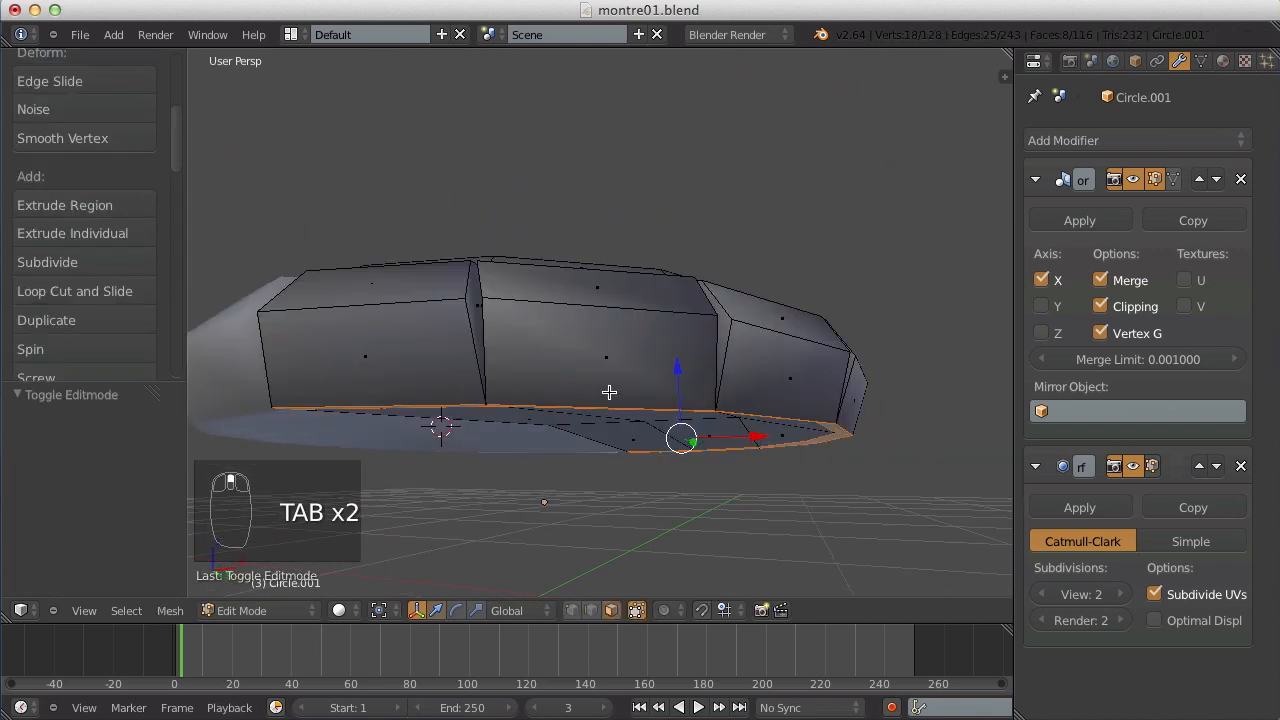
{"action": "key", "text": "a"}
{"action": "key", "text": "a"}
{"action": "key", "text": "a"}
{"action": "middle_click_drag", "start_coordinate": [569, 446], "coordinate": [577, 443]}
{"action": "key", "text": "Tab"}
{"action": "scroll", "coordinate": [500, 296], "scroll_direction": "down", "scroll_amount": 2}
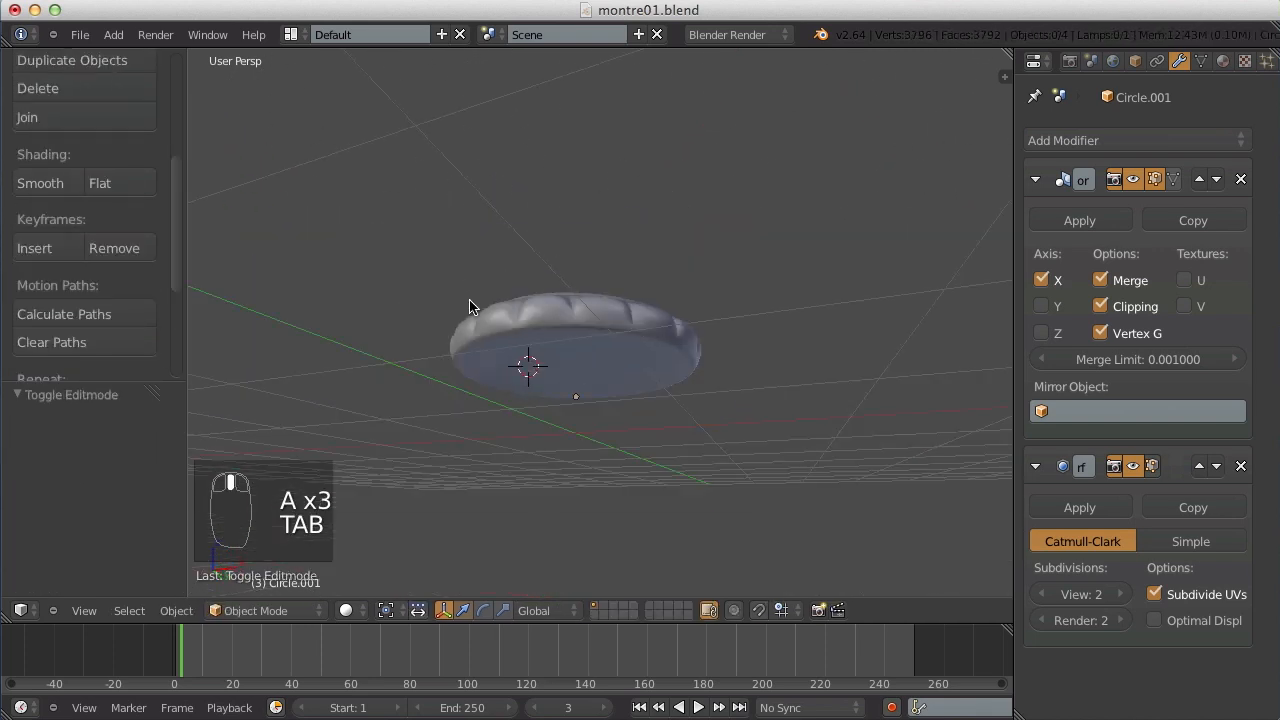
{"action": "middle_click_drag", "start_coordinate": [471, 306], "coordinate": [483, 463]}
{"action": "scroll", "coordinate": [483, 463], "scroll_direction": "up", "scroll_amount": 2}
{"action": "key", "text": "Tab"}
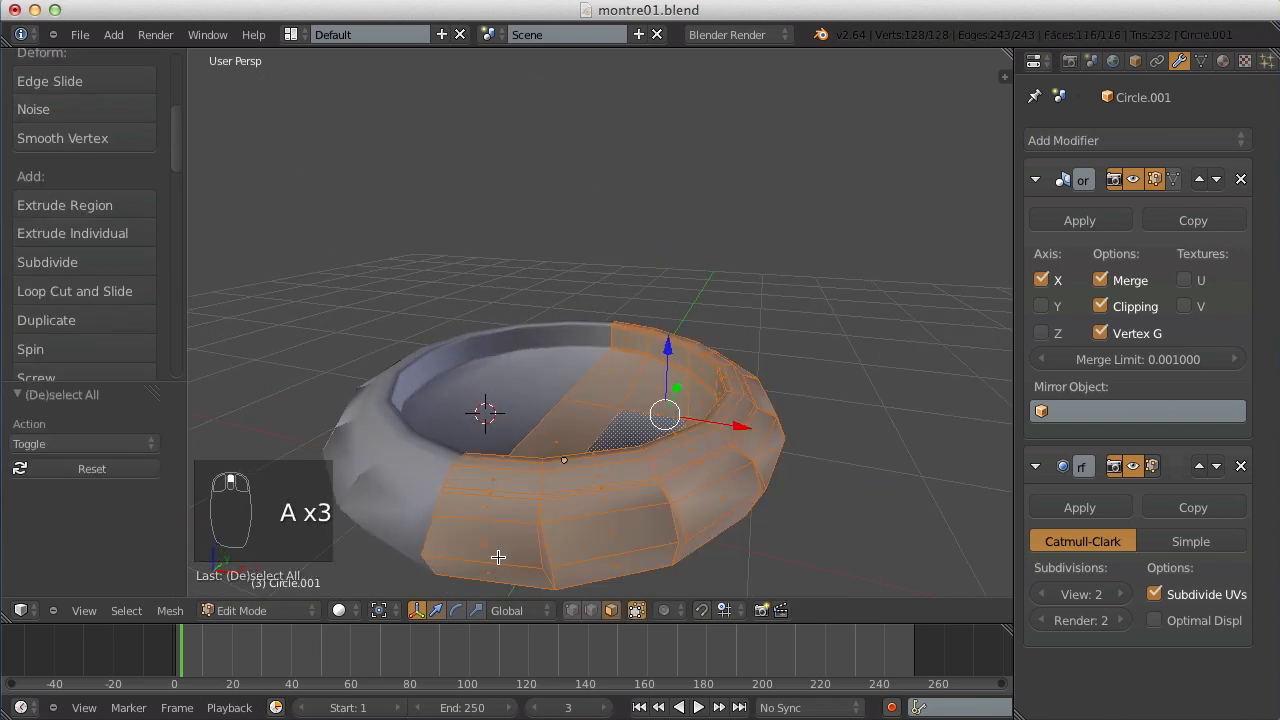
Try adding an edge loop across the lower face of the front block, and undo it.
{"action": "key", "text": "a"}
{"action": "mouse_move", "coordinate": [500, 557]}
{"action": "middle_mouse_down"}
{"action": "mouse_move", "coordinate": [491, 509]}
{"action": "mouse_move", "coordinate": [514, 543]}
{"action": "middle_mouse_up"}
{"action": "key", "text": "ctrl+r"}
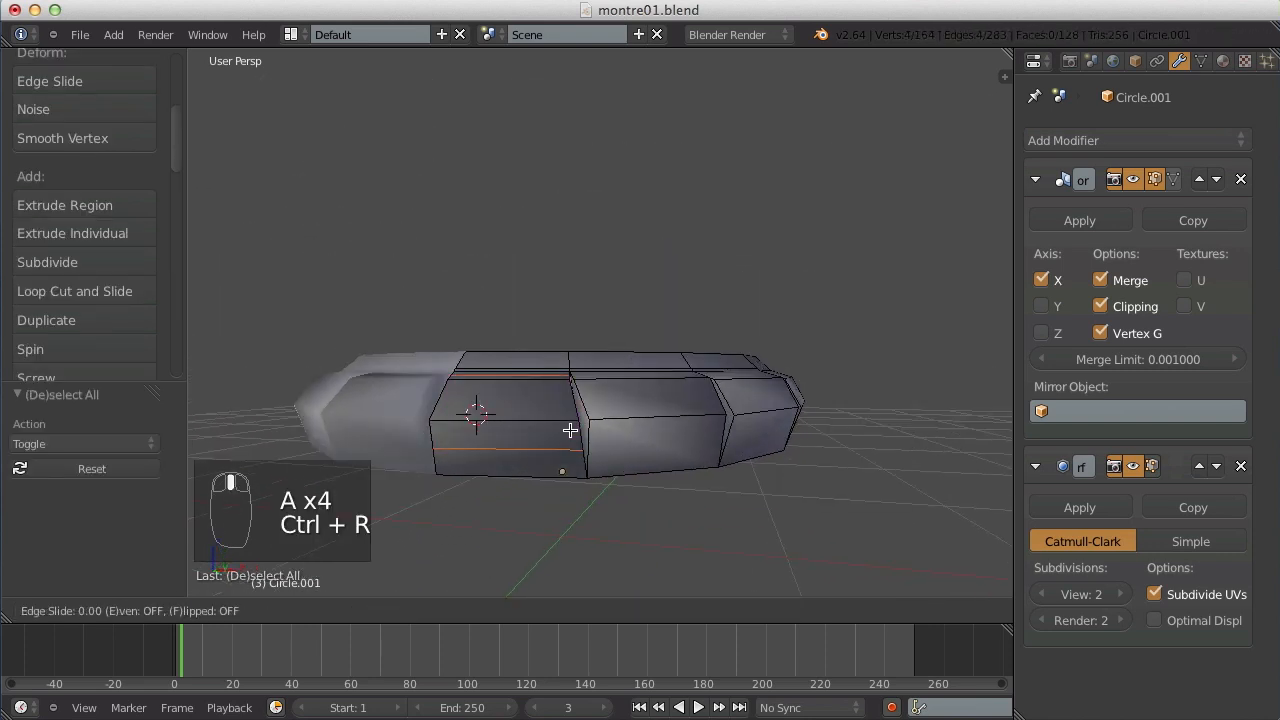
{"action": "left_click", "coordinate": [570, 447]}
{"action": "key", "text": "Tab"}
{"action": "middle_click_drag", "start_coordinate": [571, 446], "coordinate": [503, 514]}
{"action": "key", "text": "Tab"}
{"action": "key", "text": "ctrl+z"}
{"action": "key", "text": "ctrl+z"}
Add an edge loop around the blocks' outer wall, slid close to its upper edge, and preview the smoothing.
{"action": "scroll", "coordinate": [503, 514], "scroll_direction": "up", "scroll_amount": 3}
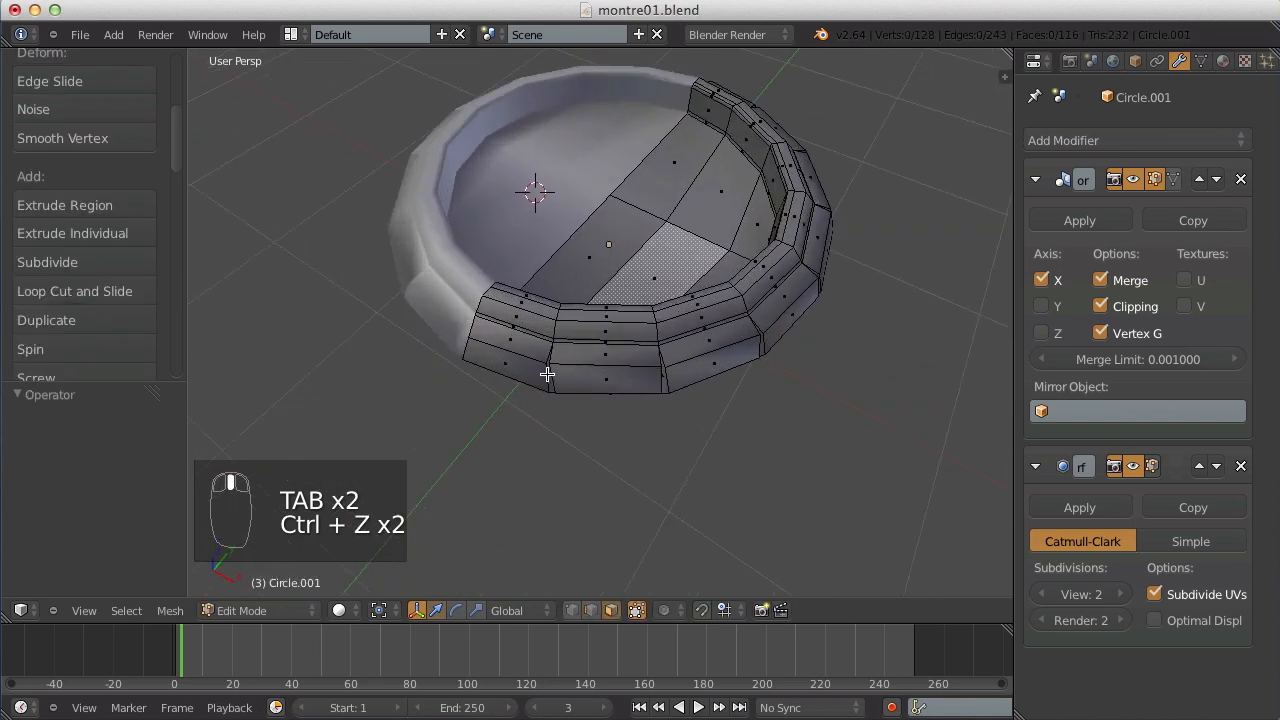
{"action": "key", "text": "ctrl+r"}
{"action": "left_click", "coordinate": [540, 386]}
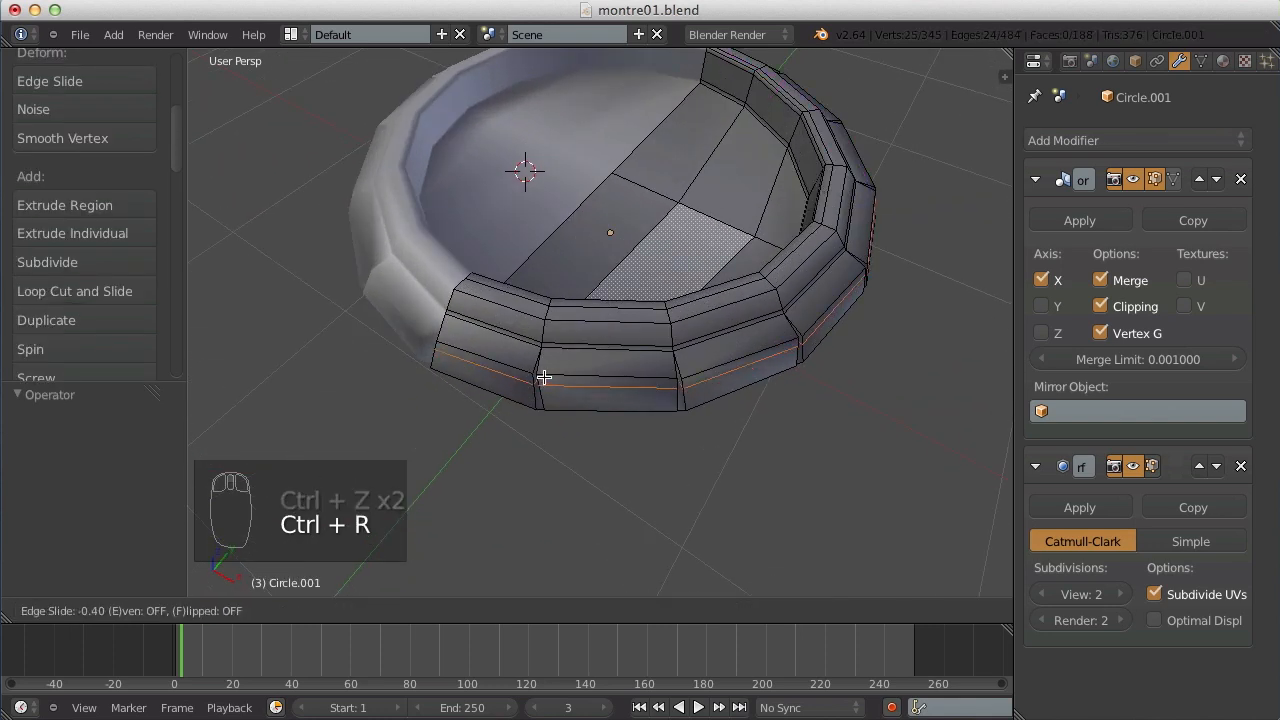
{"action": "left_click", "coordinate": [545, 372]}
{"action": "key", "text": "Tab"}
{"action": "key", "text": "Tab"}
Add a second edge loop around the blocks' outer wall near its lower edge, and show the smoothed result.
{"action": "key", "text": "a"}
{"action": "key", "text": "a"}
{"action": "key", "text": "a"}
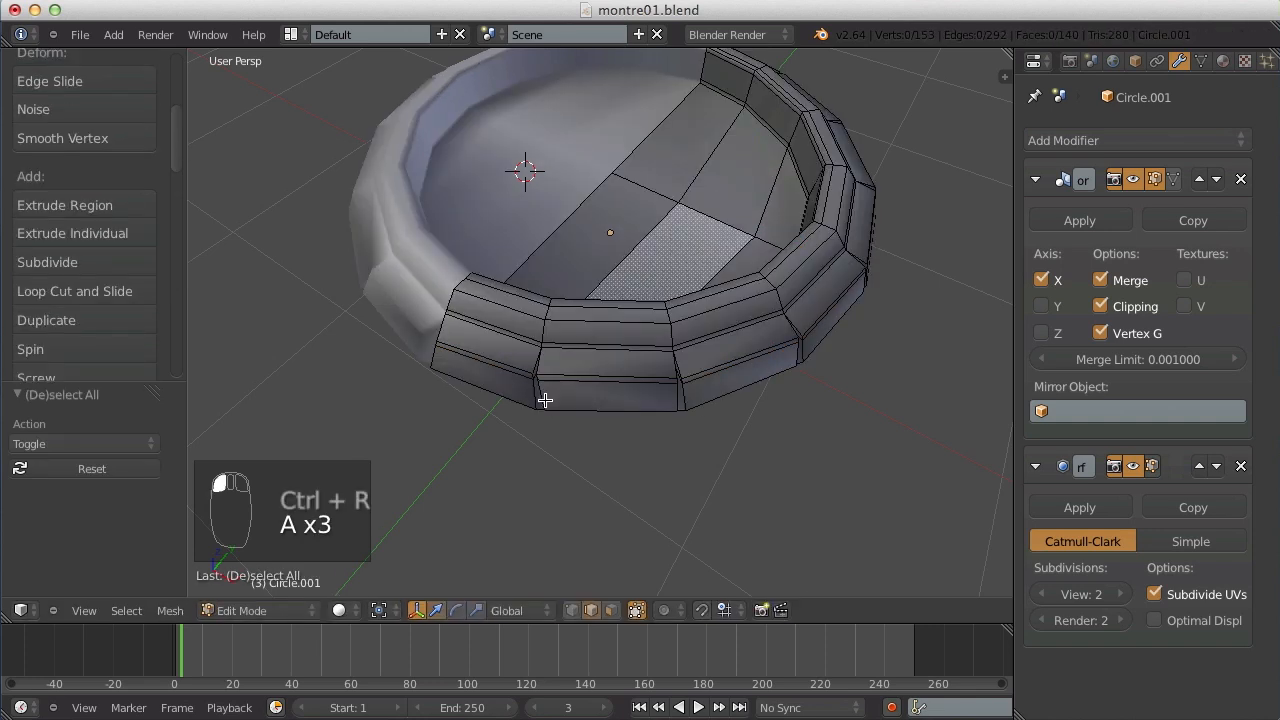
{"action": "key", "text": "ctrl+r"}
{"action": "left_click", "coordinate": [550, 401]}
{"action": "key", "text": "Tab"}
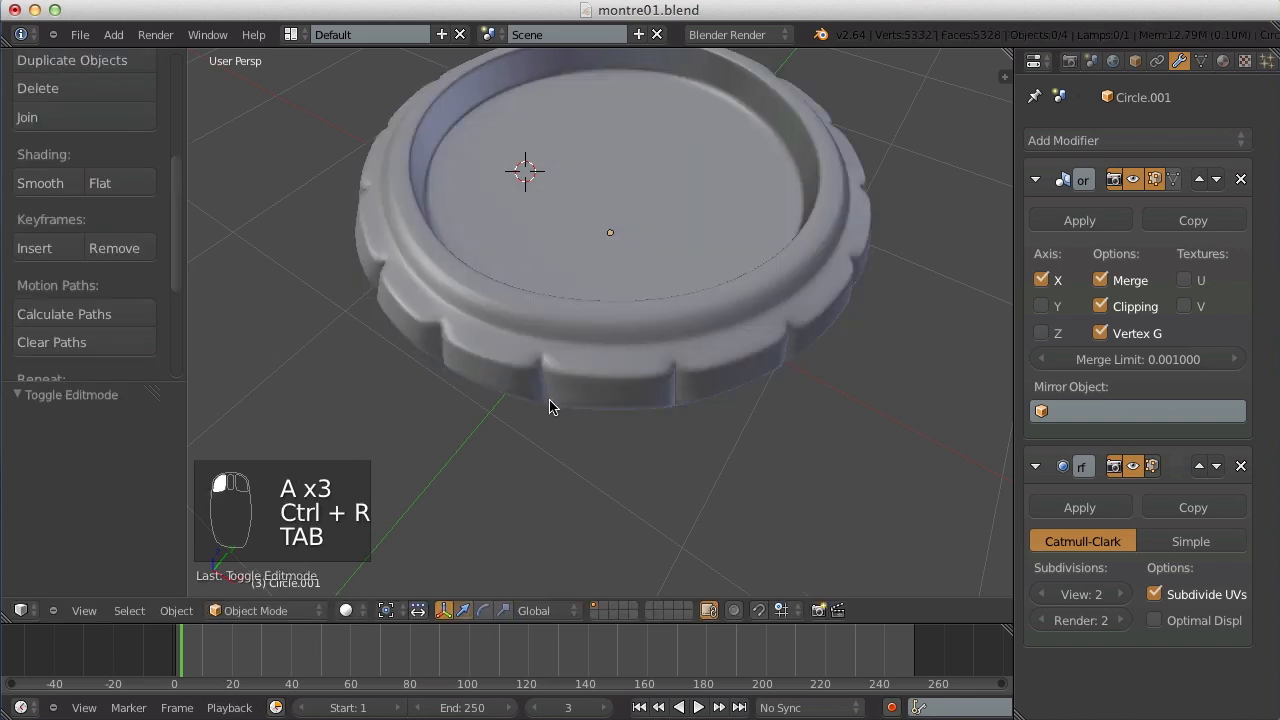
Inspect the sharpened block edges from the side, and return to Edit Mode close to the front blocks.
{"action": "scroll", "coordinate": [555, 390], "scroll_direction": "down", "scroll_amount": 3}
{"action": "middle_click_drag", "start_coordinate": [560, 377], "coordinate": [663, 323]}
{"action": "scroll", "coordinate": [580, 380], "scroll_direction": "up", "scroll_amount": 5}
{"action": "key", "text": "Tab"}
{"action": "key", "text": "a"}
{"action": "key", "text": "a"}
{"action": "key", "text": "a"}
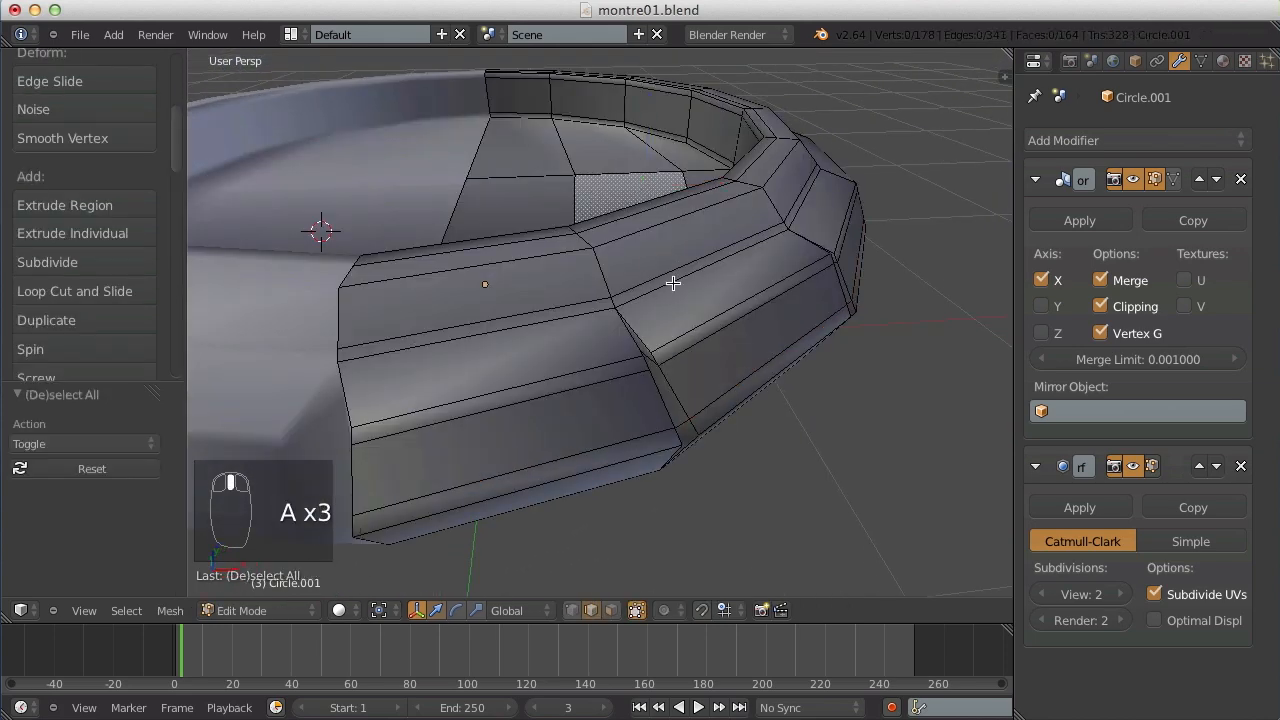
Slide the selected edge loop along the blocks' upper sloping face with Edge Slide, and check the smoothed bezel from above.
{"action": "middle_click_drag", "start_coordinate": [838, 232], "coordinate": [800, 251]}
{"action": "key", "text": "ctrl+e"}
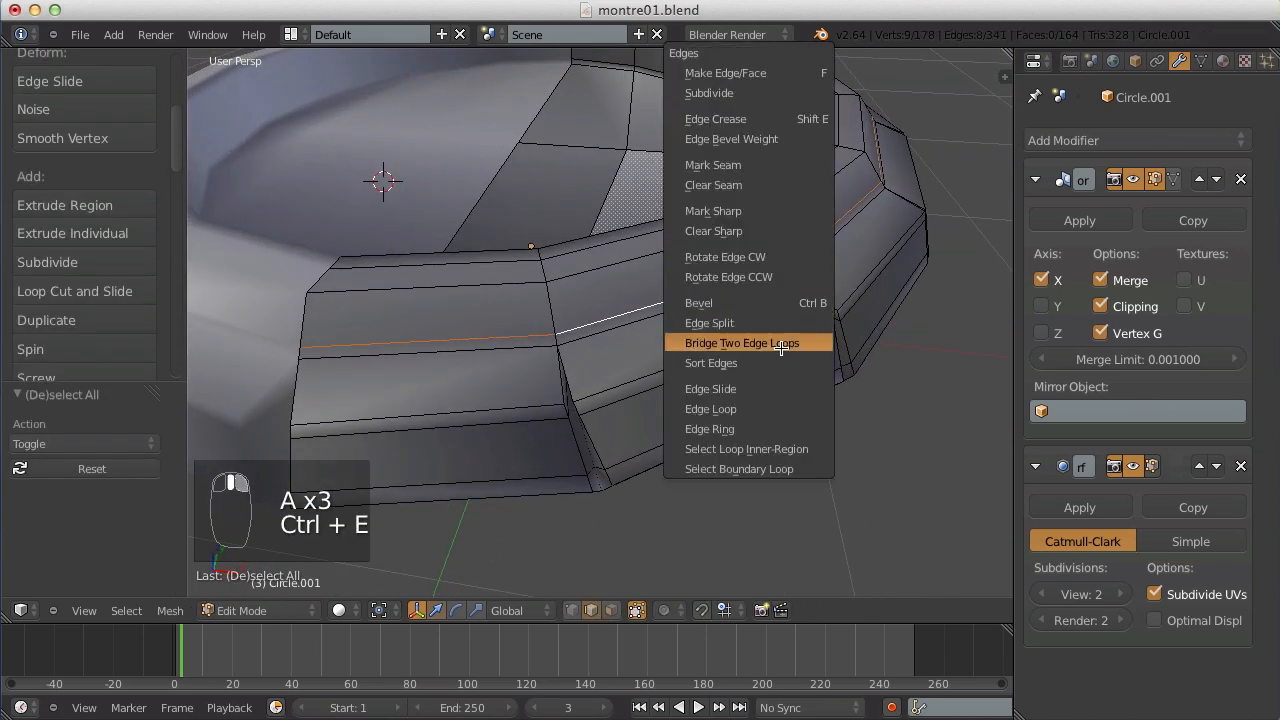
{"action": "left_click", "coordinate": [785, 391]}
{"action": "left_click", "coordinate": [788, 402]}
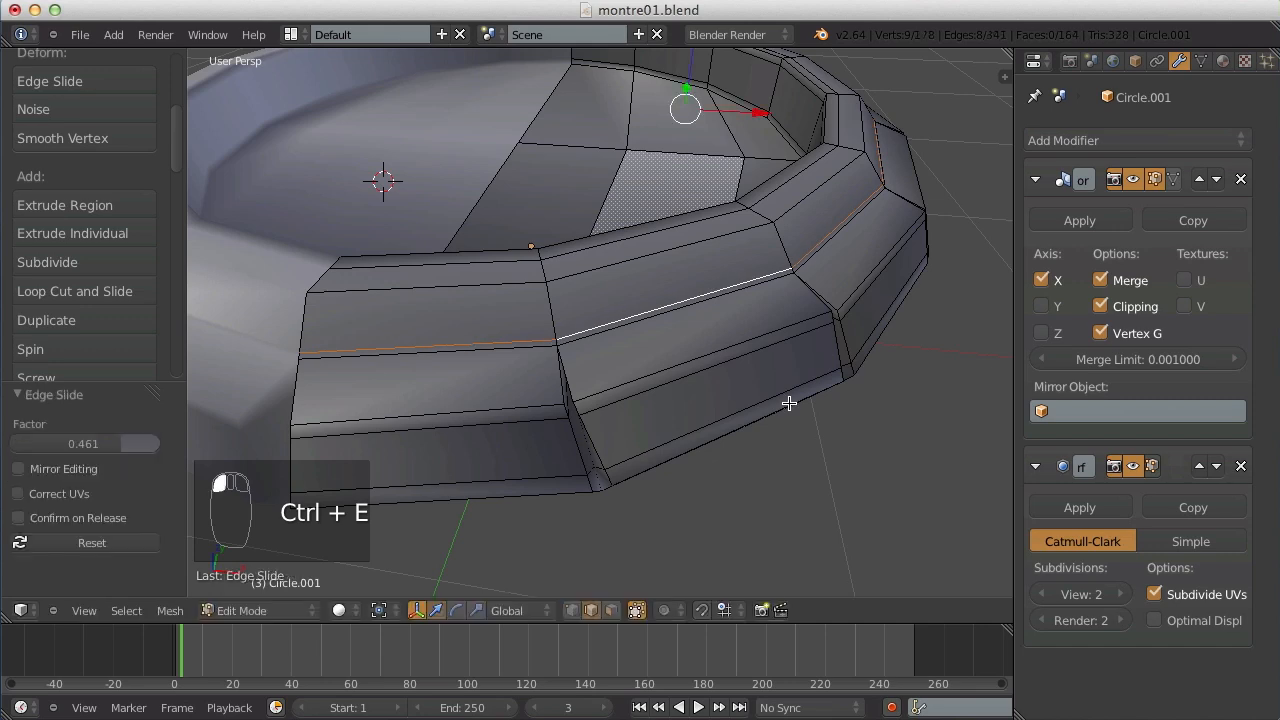
{"action": "key", "text": "Tab"}
{"action": "scroll", "coordinate": [789, 394], "scroll_direction": "down", "scroll_amount": 8}
{"action": "middle_click_drag", "start_coordinate": [707, 454], "coordinate": [743, 434]}
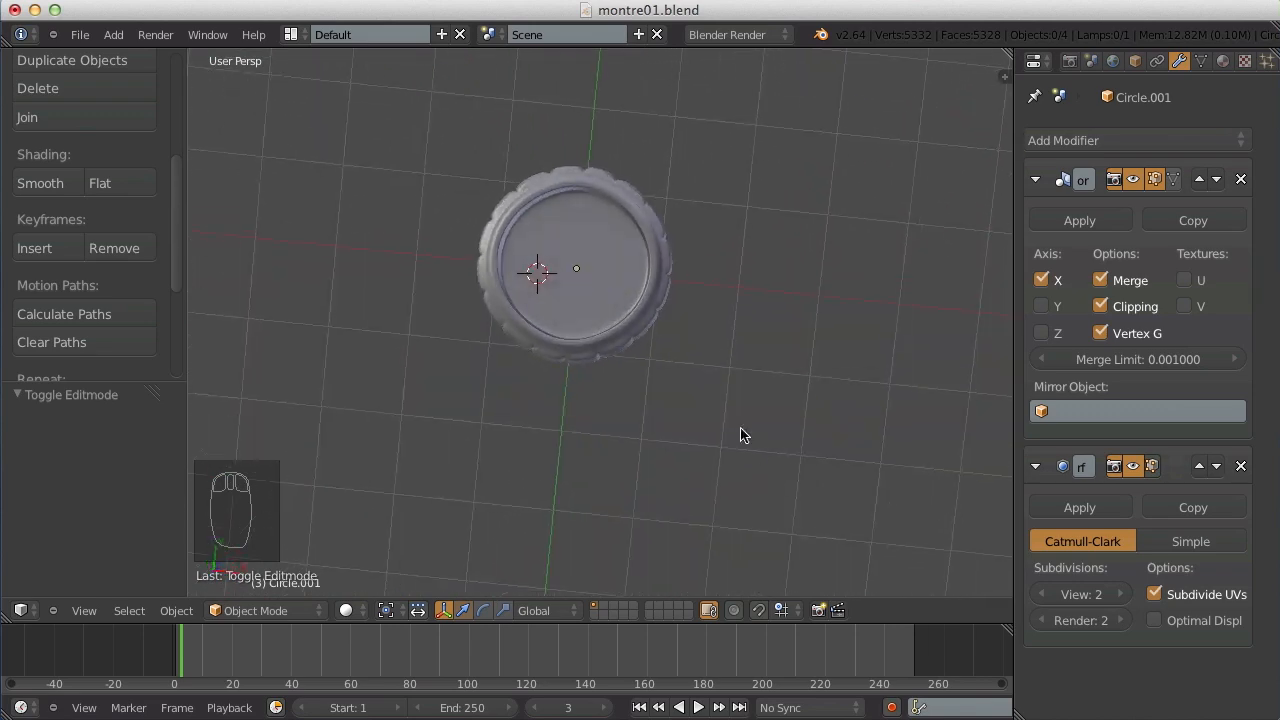
{"action": "key", "text": "KP_7"}
{"action": "key", "text": "Tab"}
{"action": "key", "text": "Tab"}
{"action": "scroll", "coordinate": [631, 216], "scroll_direction": "up", "scroll_amount": 4}
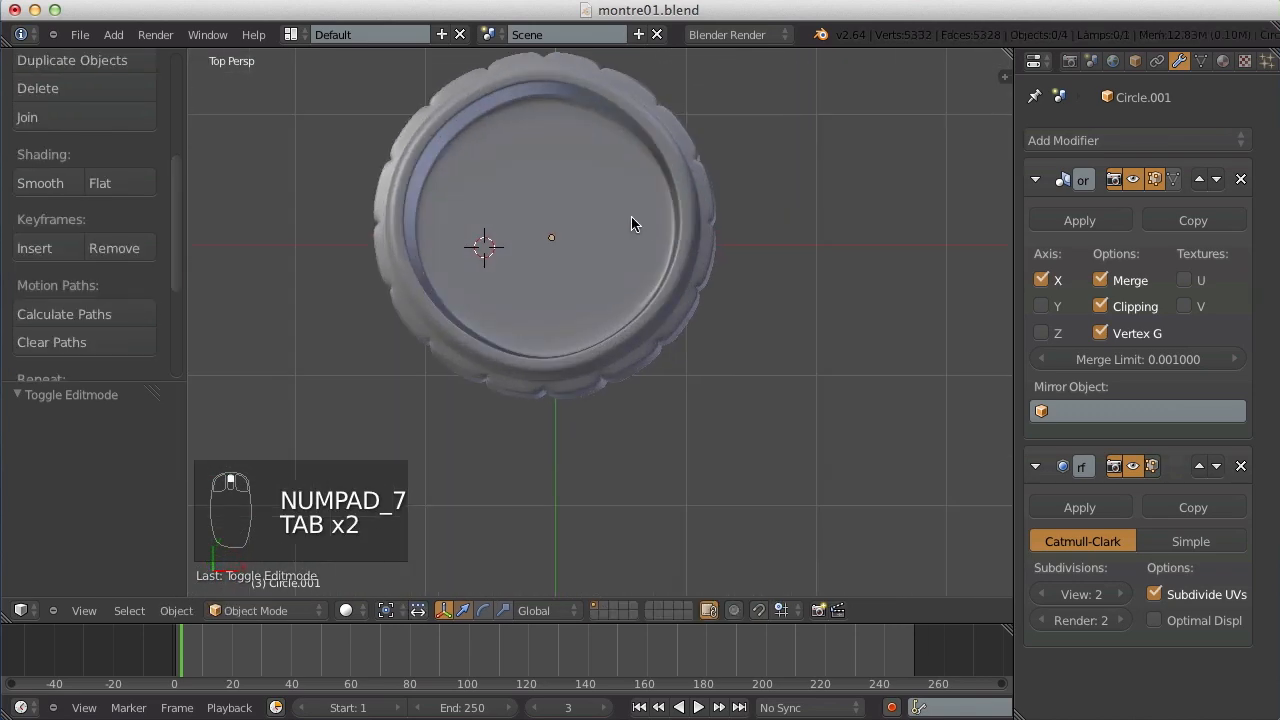
Shift the floor's middle vertices towards the centre in orthographic top view, straightening the floor's dividing edges.
{"action": "key", "text": "Tab"}
{"action": "scroll", "coordinate": [611, 214], "scroll_direction": "down", "scroll_amount": 1}
{"action": "key", "text": "a"}
{"action": "key", "text": "a"}
{"action": "key", "text": "a"}
{"action": "key", "text": "a"}
{"action": "key", "text": "KP_5"}
{"action": "key", "text": "ctrl+Tab"}
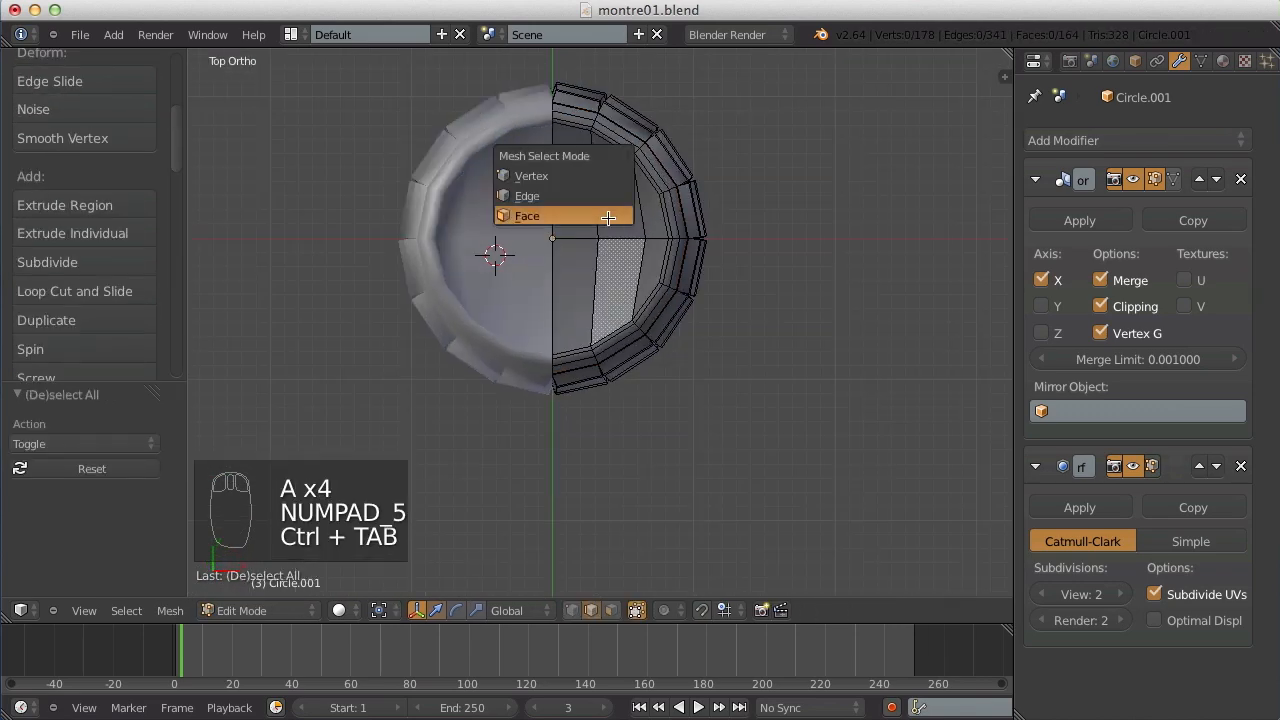
{"action": "key", "text": "Tab"}
{"action": "key", "text": "Tab"}
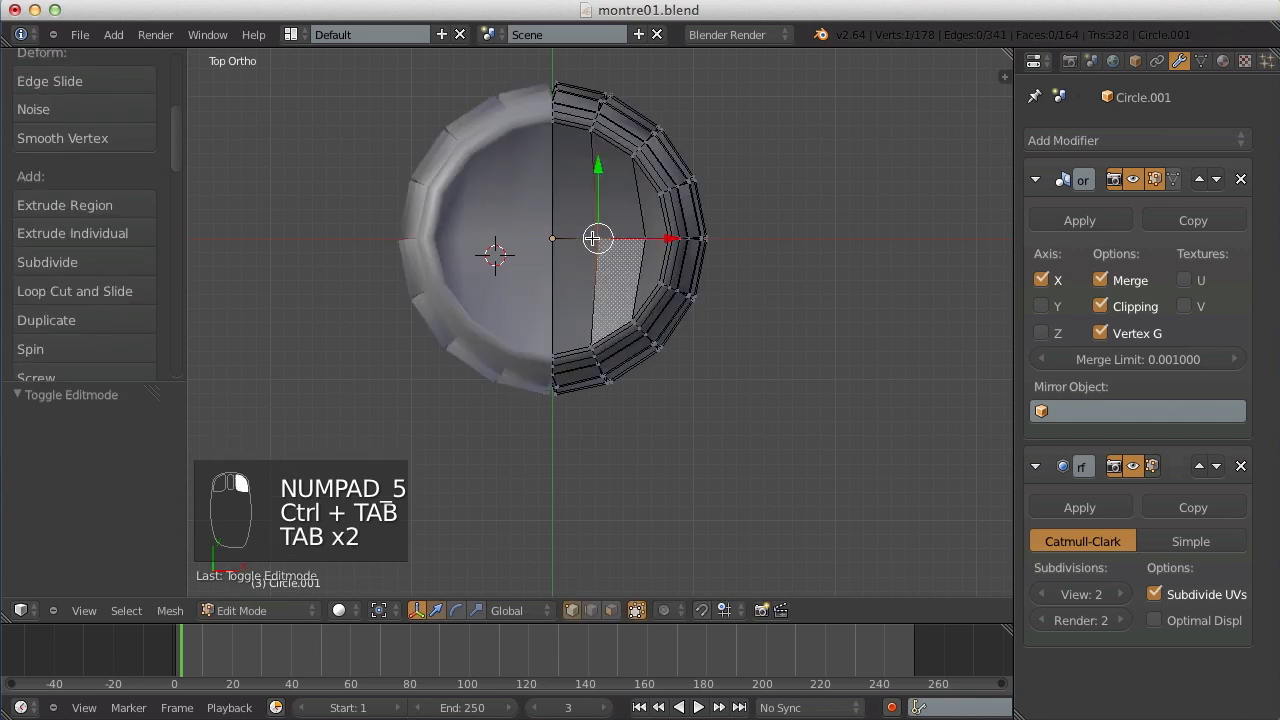
{"action": "key", "text": "z"}
{"action": "key", "text": "b"}
{"action": "mouse_move", "coordinate": [582, 210]}
{"action": "left_mouse_down"}
{"action": "mouse_move", "coordinate": [614, 252]}
{"action": "mouse_move", "coordinate": [659, 246]}
{"action": "left_mouse_up"}
{"action": "key", "text": "z"}
{"action": "key", "text": "Tab"}
{"action": "scroll", "coordinate": [658, 245], "scroll_direction": "down", "scroll_amount": 3}
{"action": "key", "text": "a"}
{"action": "key", "text": "a"}
Select all six flat faces of the bezel's underside in face selection mode.
{"action": "middle_click_drag", "start_coordinate": [598, 446], "coordinate": [604, 262]}
{"action": "middle_click_drag", "start_coordinate": [533, 120], "coordinate": [600, 303]}
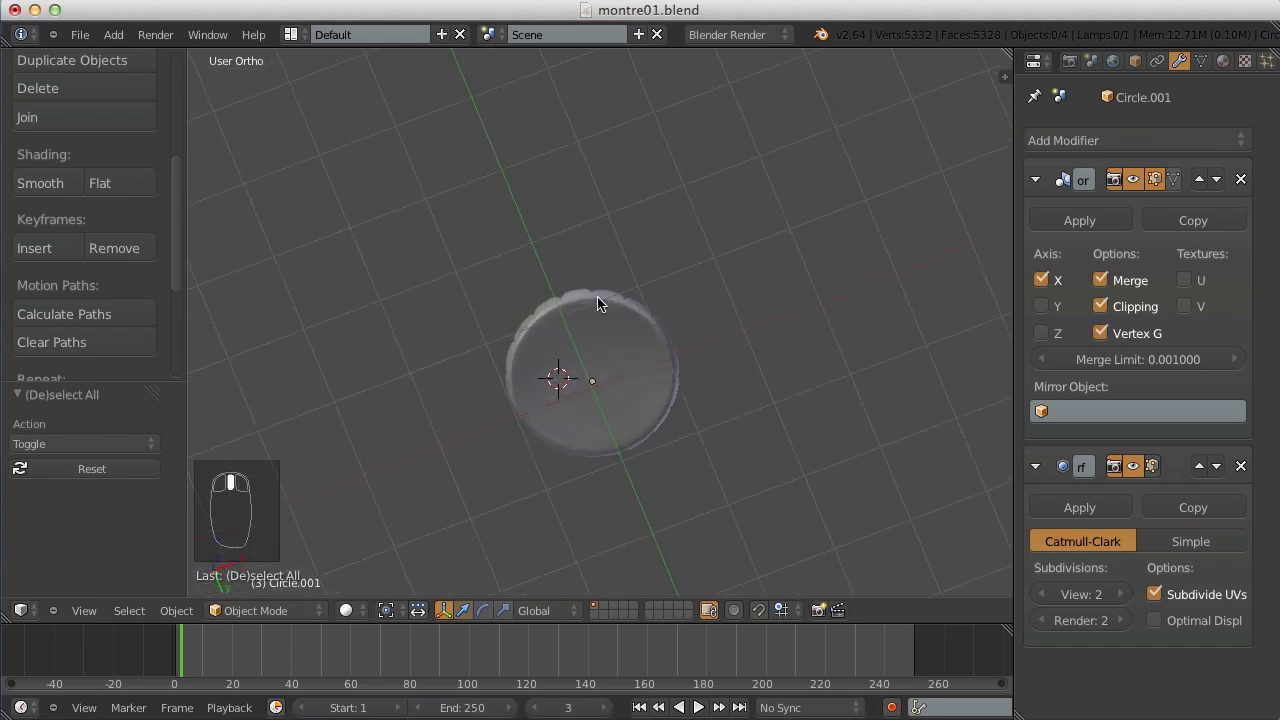
{"action": "scroll", "coordinate": [602, 350], "scroll_direction": "up", "scroll_amount": 4}
{"action": "key", "text": "Tab"}
{"action": "key", "text": "a"}
{"action": "key", "text": "ctrl+Tab"}
{"action": "left_click", "coordinate": [603, 390]}
{"action": "right_click", "coordinate": [603, 390]}
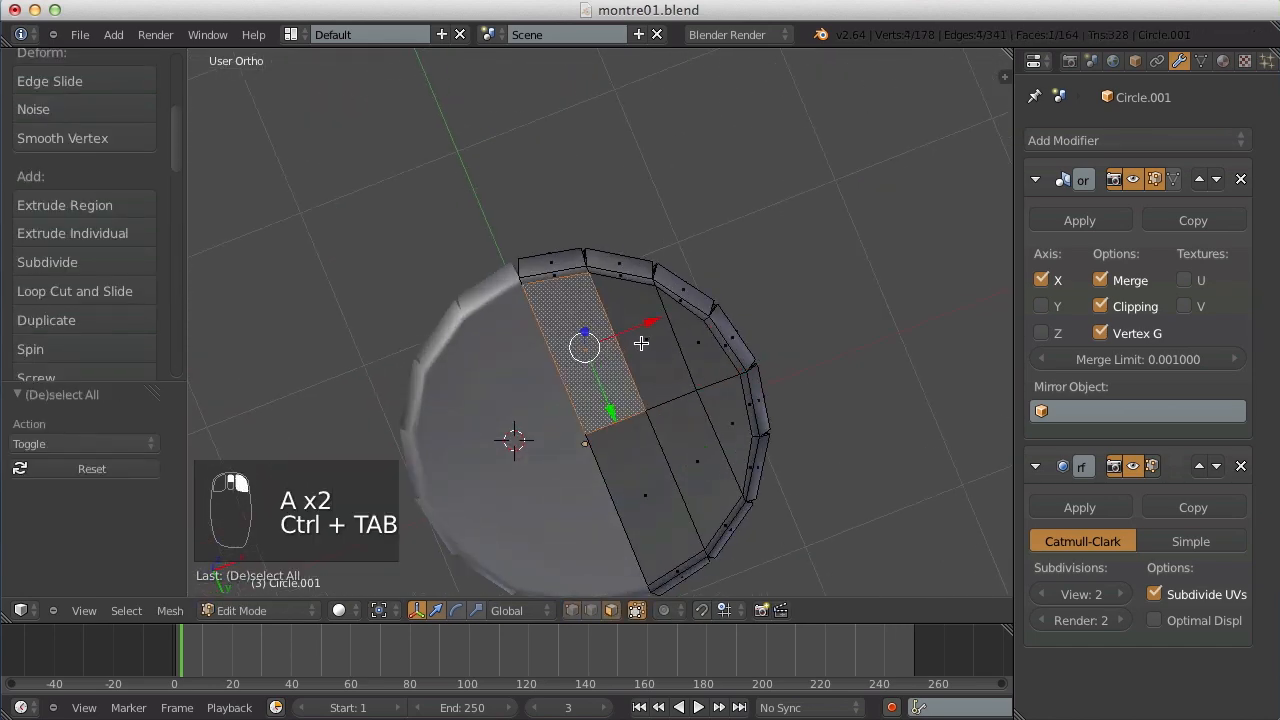
{"action": "key", "text": "b"}
{"action": "left_click_drag", "start_coordinate": [602, 346], "coordinate": [719, 498]}
{"action": "scroll", "coordinate": [719, 498], "scroll_direction": "up", "scroll_amount": 3}
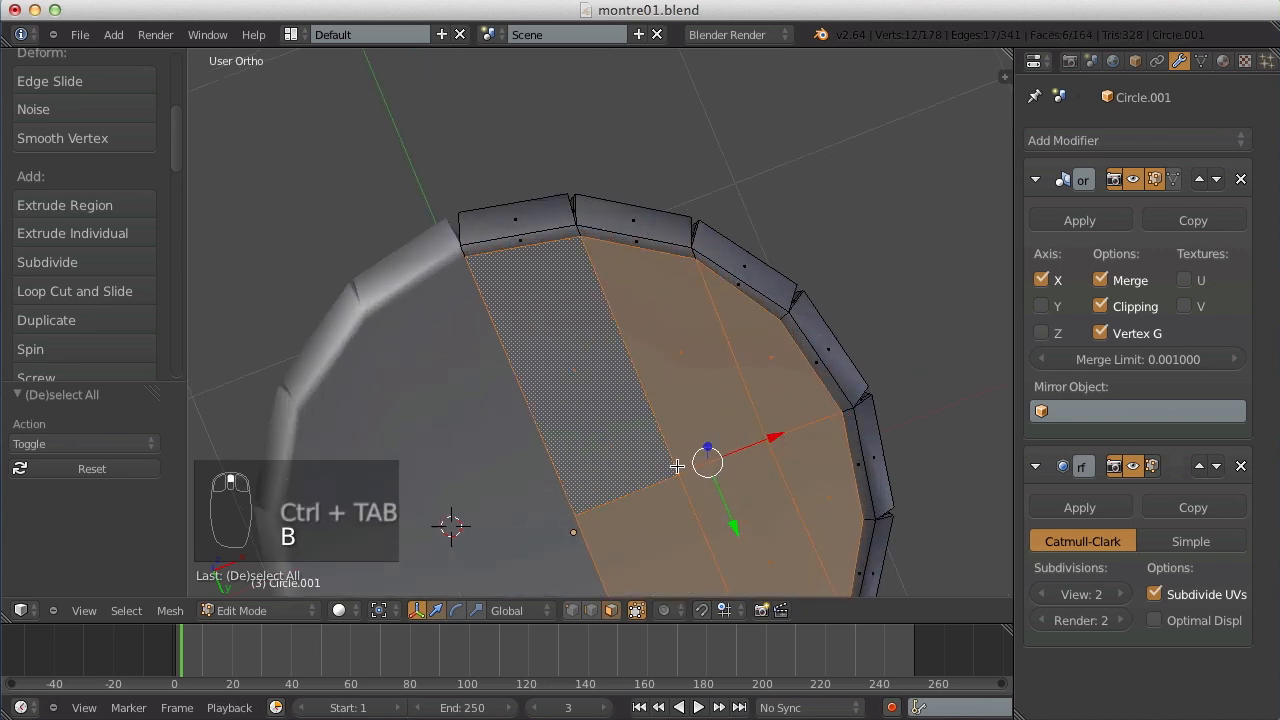
Extrude the underside faces slightly downward and preview the smoothed result.
{"action": "middle_click_drag", "start_coordinate": [650, 449], "coordinate": [616, 304], "text": "shift"}
{"action": "scroll", "coordinate": [614, 303], "scroll_direction": "down", "scroll_amount": 1}
{"action": "middle_click_drag", "start_coordinate": [883, 223], "coordinate": [660, 323]}
{"action": "key", "text": "e"}
{"action": "left_click", "coordinate": [803, 246]}
{"action": "key", "text": "Tab"}
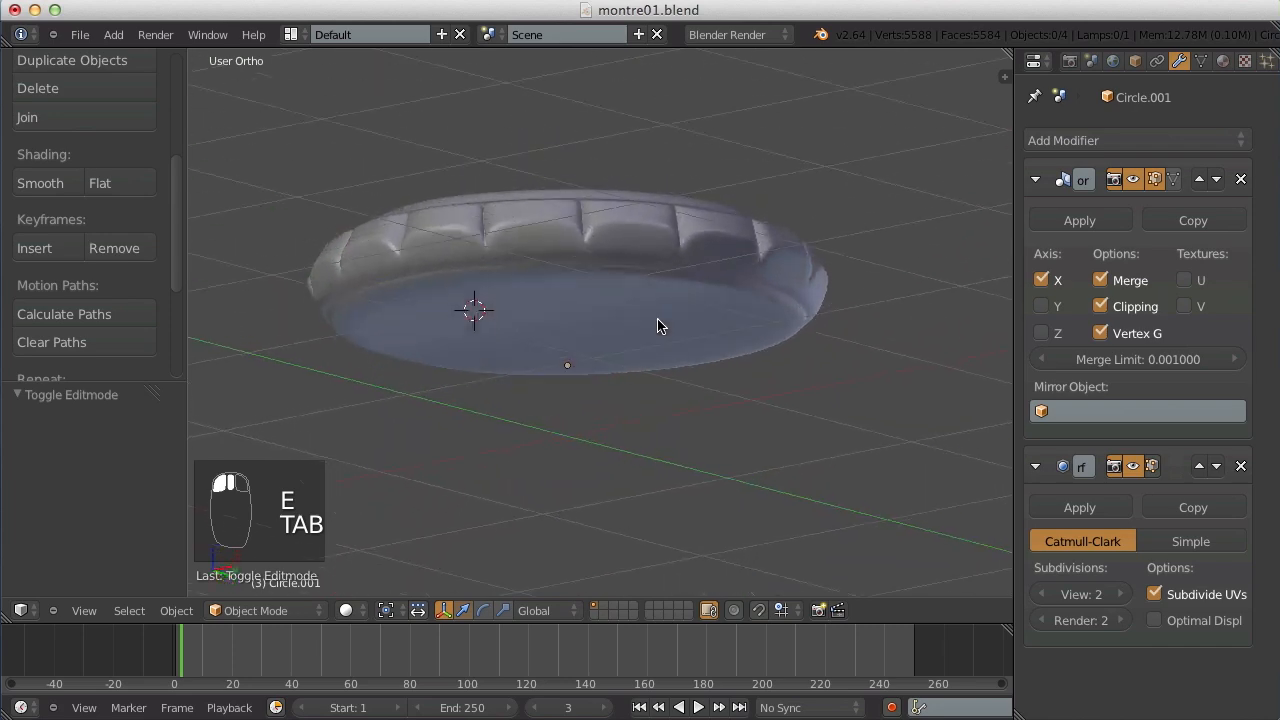
Add an edge loop around the extruded underside rim, slid close to its lower edge, and inspect the smoothing.
{"action": "key", "text": "Tab"}
{"action": "scroll", "coordinate": [654, 300], "scroll_direction": "up", "scroll_amount": 3}
{"action": "key", "text": "a"}
{"action": "key", "text": "a"}
{"action": "key", "text": "a"}
{"action": "key", "text": "ctrl+r"}
{"action": "left_click", "coordinate": [419, 247]}
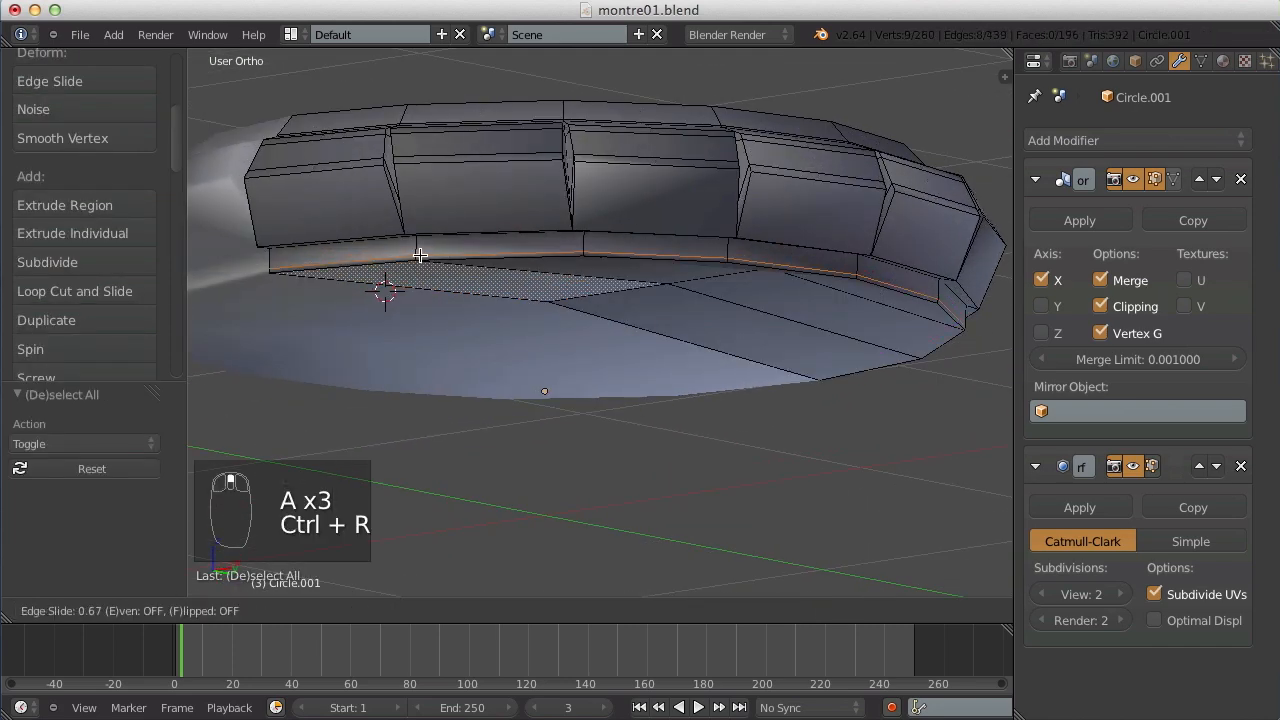
{"action": "left_click", "coordinate": [420, 253]}
{"action": "key", "text": "Tab"}
{"action": "scroll", "coordinate": [386, 286], "scroll_direction": "down", "scroll_amount": 4}
{"action": "key", "text": "a"}
{"action": "key", "text": "a"}
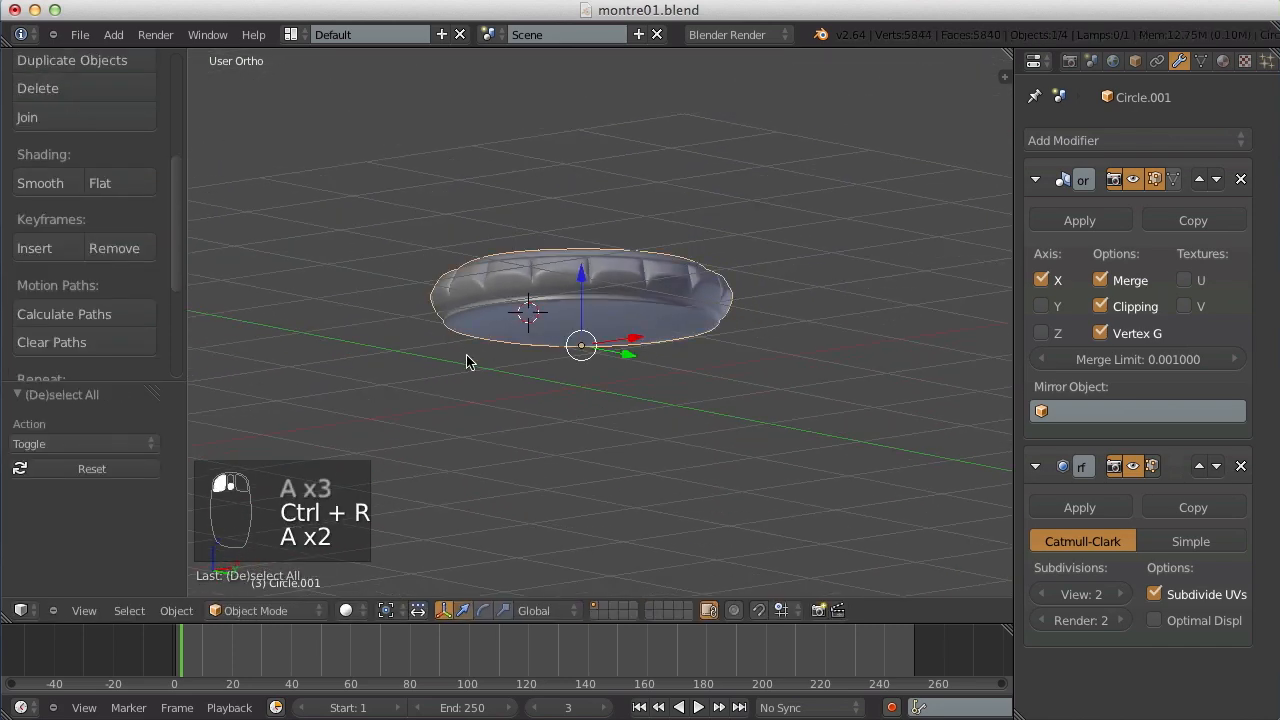
{"action": "key", "text": "a"}
{"action": "middle_click_drag", "start_coordinate": [495, 333], "coordinate": [530, 282]}
{"action": "scroll", "coordinate": [651, 220], "scroll_direction": "up", "scroll_amount": 2}
Undo the edge loop and the extrusion of the underside faces.
{"action": "key", "text": "Tab"}
{"action": "key", "text": "a"}
{"action": "key", "text": "a"}
{"action": "key", "text": "ctrl+z"}
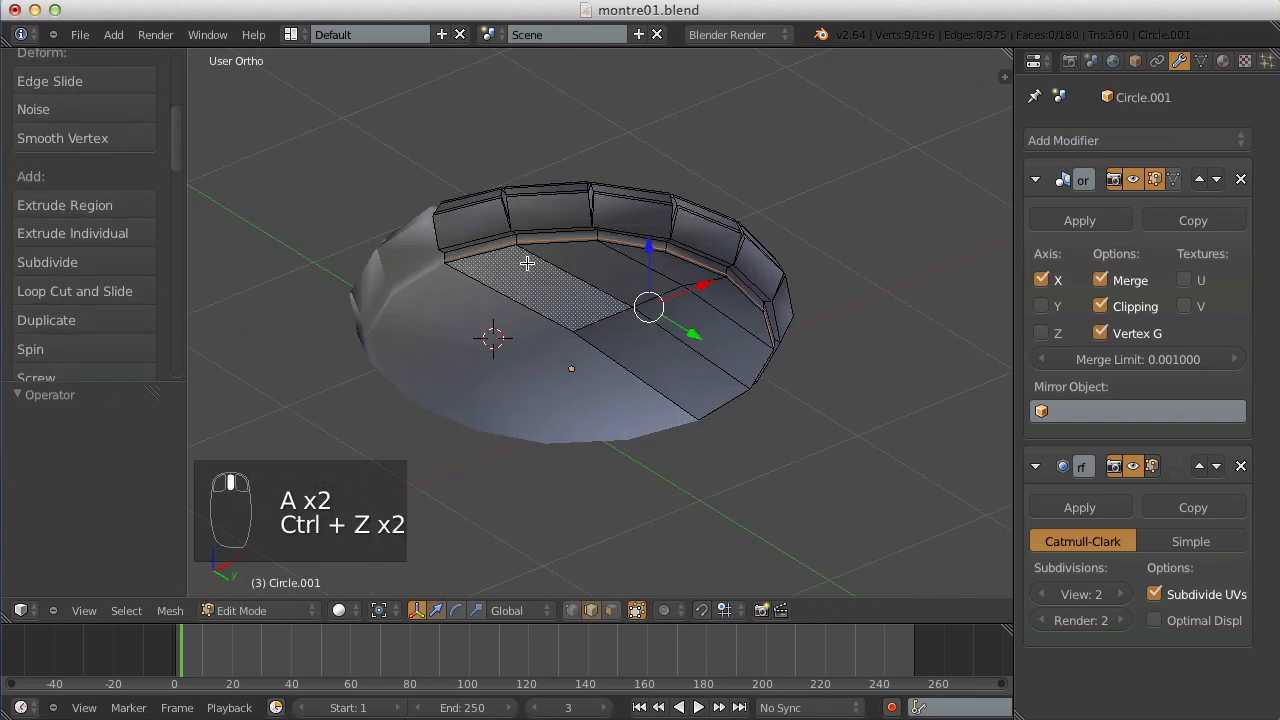
{"action": "key", "text": "ctrl+Tab"}
{"action": "key", "text": "ctrl+z"}
{"action": "key", "text": "ctrl+z"}
{"action": "key", "text": "ctrl+z"}
{"action": "key", "text": "ctrl+z"}
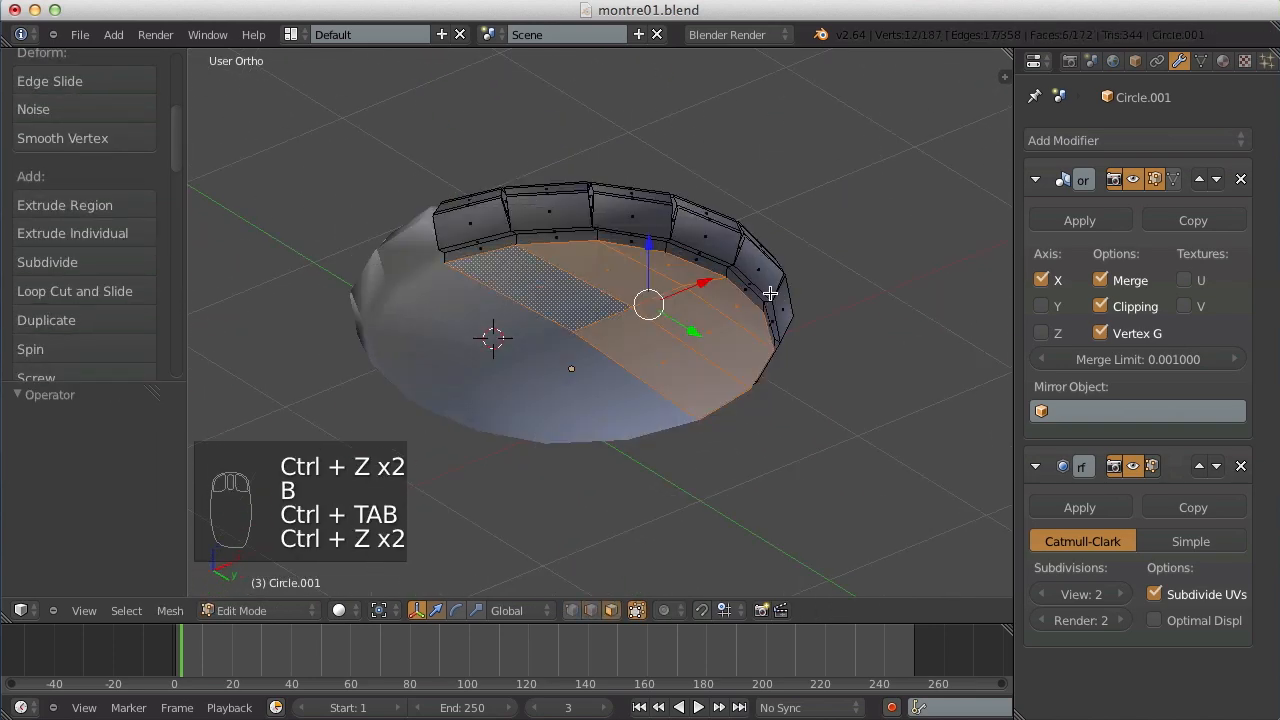
{"action": "key", "text": "ctrl+z"}
Inset the underside faces by about 0.1, leaving the mirror seam open.
{"action": "middle_click_drag", "start_coordinate": [752, 270], "coordinate": [660, 361]}
{"action": "key", "text": "b"}
{"action": "left_click_drag", "start_coordinate": [660, 361], "coordinate": [671, 366]}
{"action": "right_click", "coordinate": [721, 289], "text": "shift"}
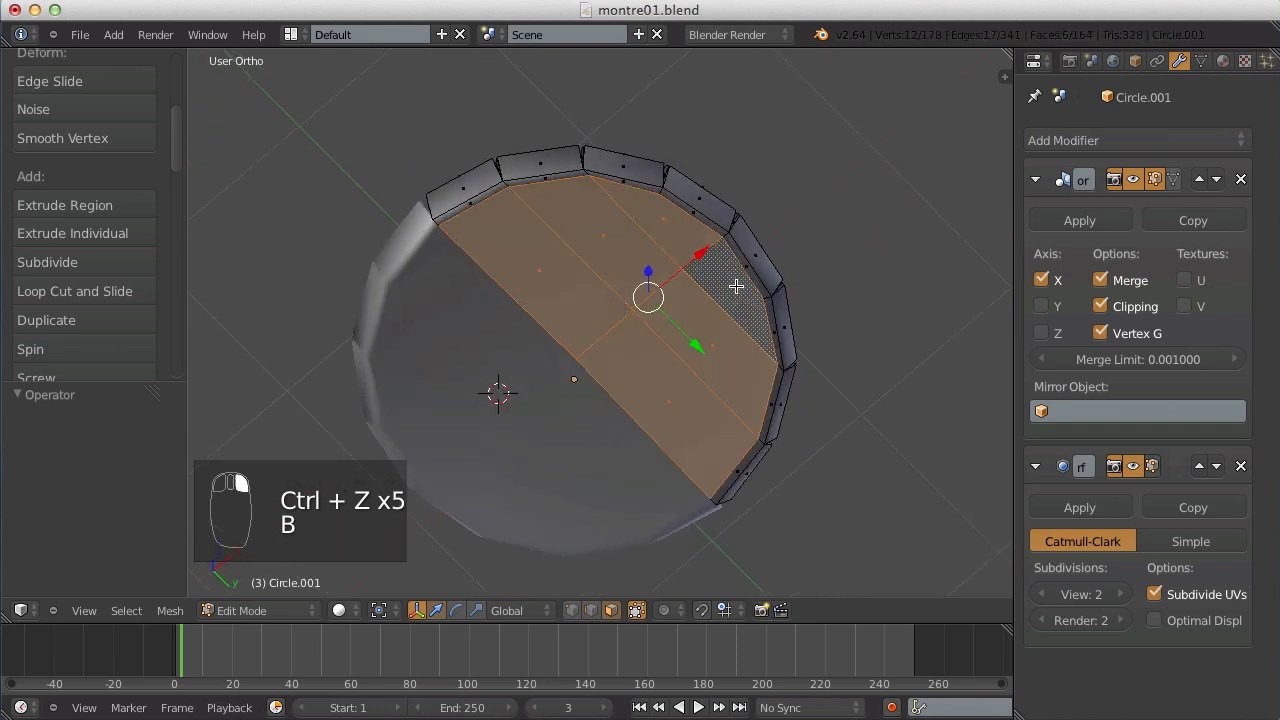
{"action": "key", "text": "i"}
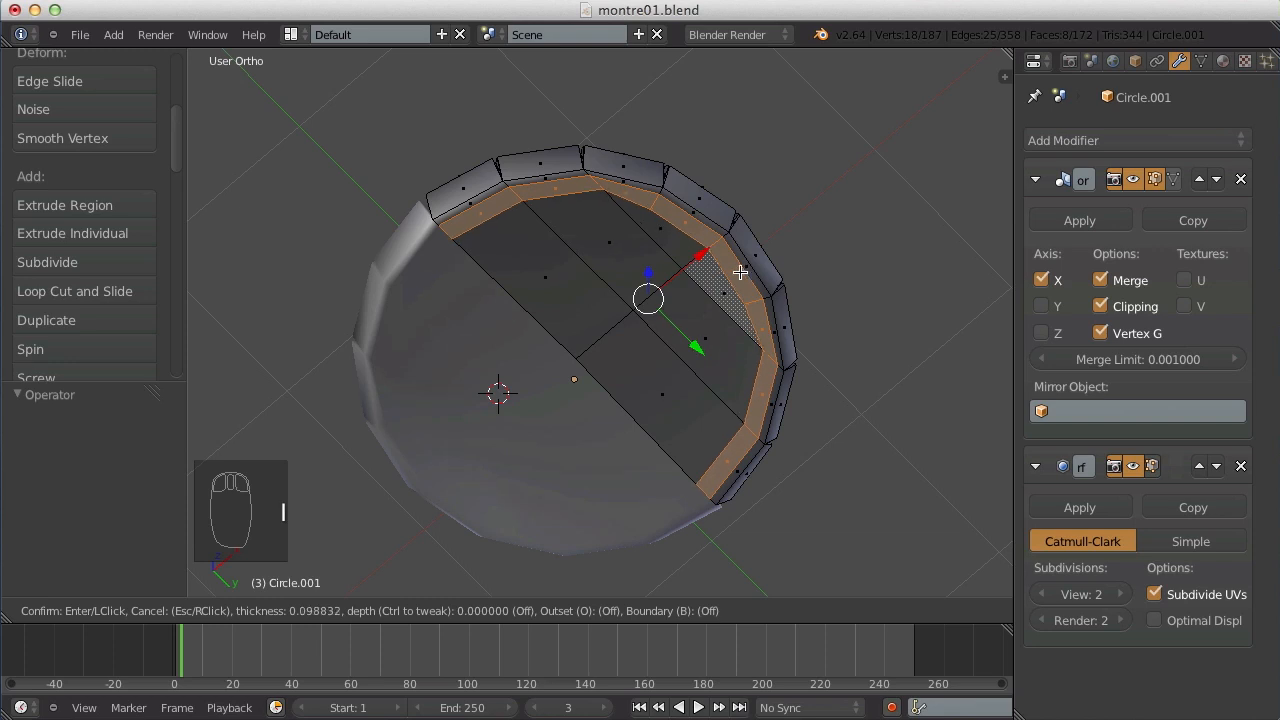
{"action": "left_click", "coordinate": [733, 275]}
Extrude the inset underside faces about 0.05 downward and inspect the smoothed underside.
{"action": "key", "text": "a"}
{"action": "left_click_drag", "start_coordinate": [714, 381], "coordinate": [714, 398]}
{"action": "middle_click_drag", "start_coordinate": [714, 398], "coordinate": [705, 364]}
{"action": "key", "text": "e"}
{"action": "left_click", "coordinate": [705, 365]}
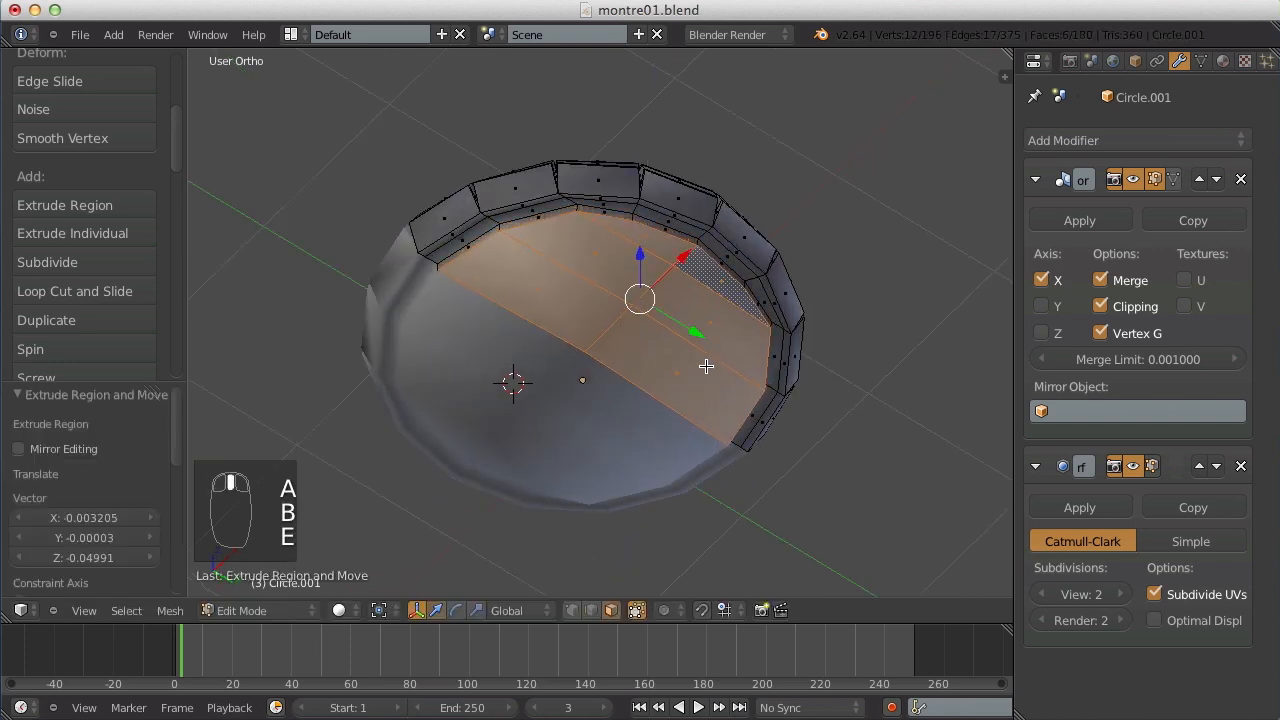
{"action": "key", "text": "Tab"}
{"action": "scroll", "coordinate": [649, 311], "scroll_direction": "down", "scroll_amount": 2}
{"action": "middle_click_drag", "start_coordinate": [649, 311], "coordinate": [763, 220]}
{"action": "scroll", "coordinate": [771, 236], "scroll_direction": "up", "scroll_amount": 3}
Move one protruding corner of the raised underside about 0.02 inward, taking both of its vertices.
{"action": "key", "text": "Tab"}
{"action": "scroll", "coordinate": [771, 236], "scroll_direction": "up", "scroll_amount": 1}
{"action": "key", "text": "a"}
{"action": "key", "text": "a"}
{"action": "key", "text": "a"}
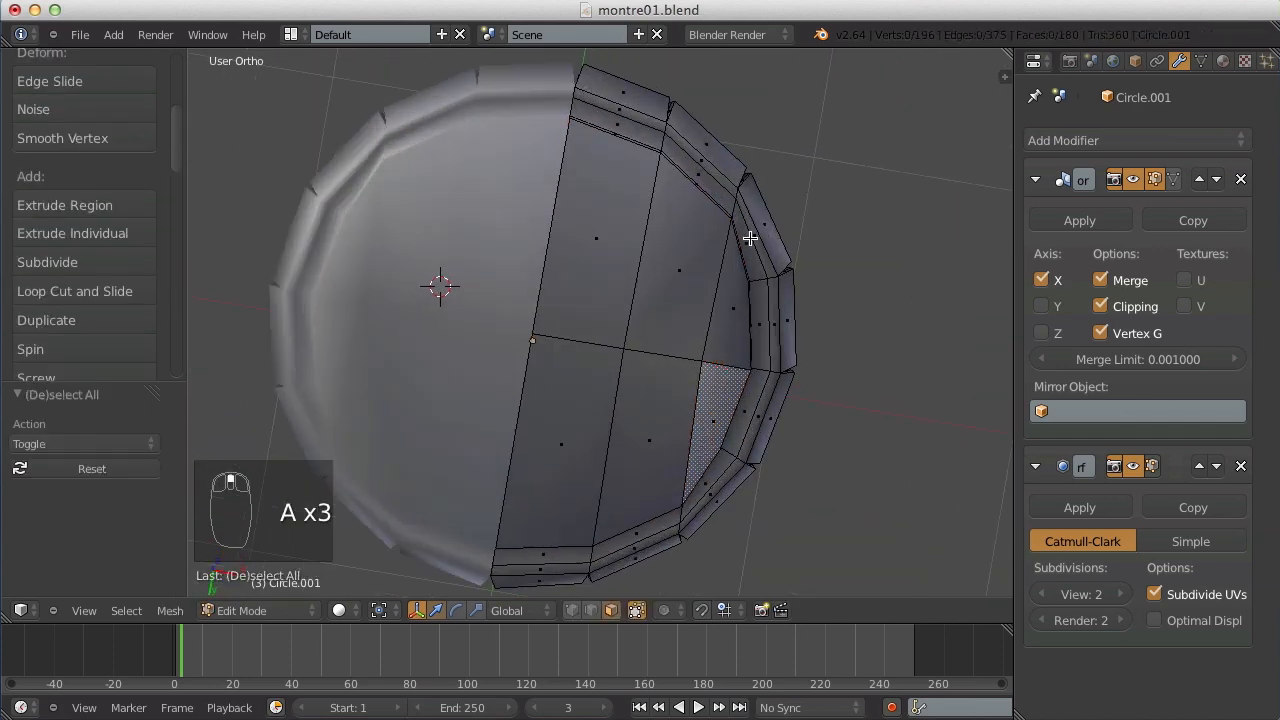
{"action": "key", "text": "ctrl+Tab"}
{"action": "left_click", "coordinate": [743, 193]}
{"action": "key", "text": "z"}
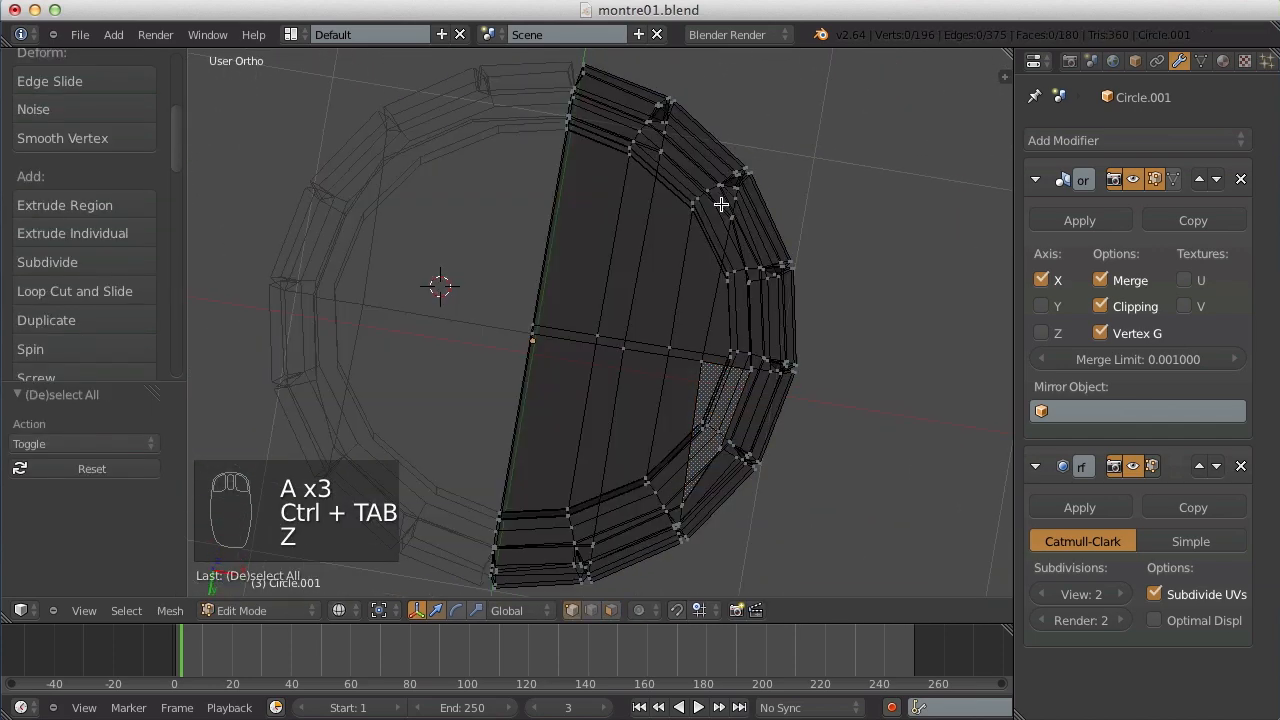
{"action": "key", "text": "z"}
{"action": "key", "text": "b"}
{"action": "left_click_drag", "start_coordinate": [738, 222], "coordinate": [743, 231]}
{"action": "key", "text": "g"}
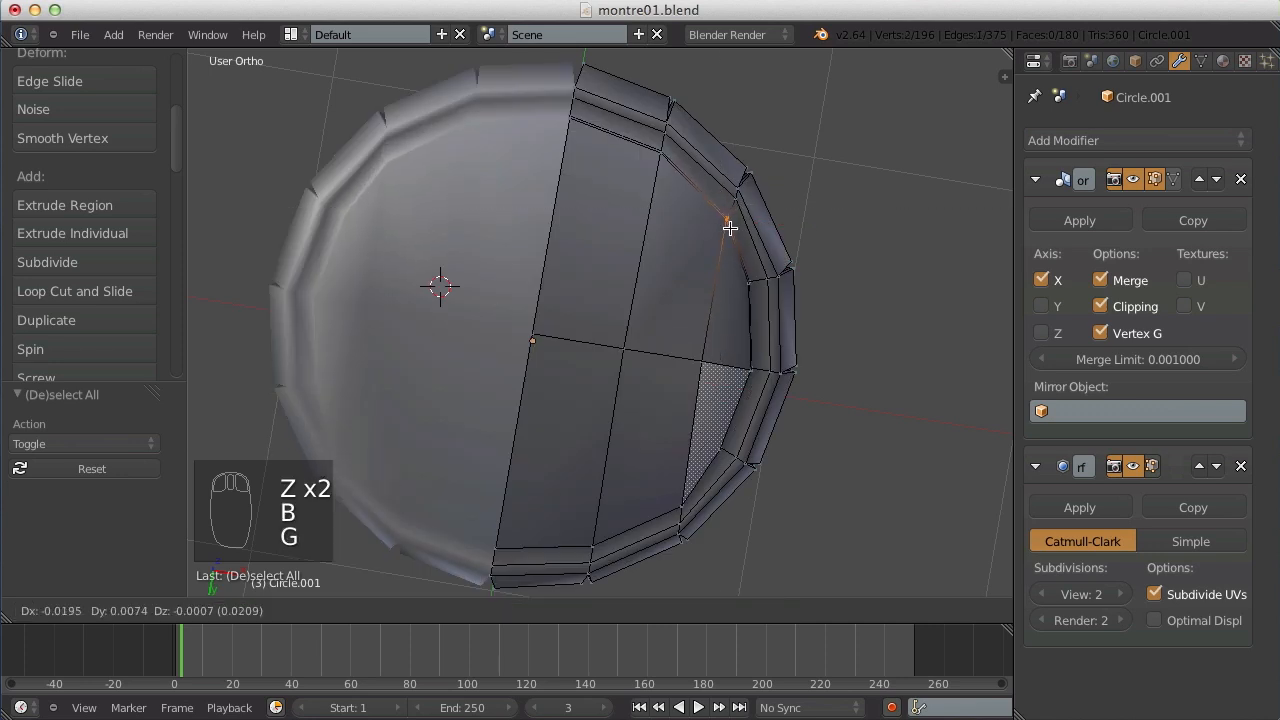
{"action": "left_click", "coordinate": [728, 226]}
Move the opposite corner of the raised underside about 0.017 inward and preview the smoothed shape.
{"action": "key", "text": "a"}
{"action": "left_click_drag", "start_coordinate": [688, 511], "coordinate": [682, 510]}
{"action": "key", "text": "g"}
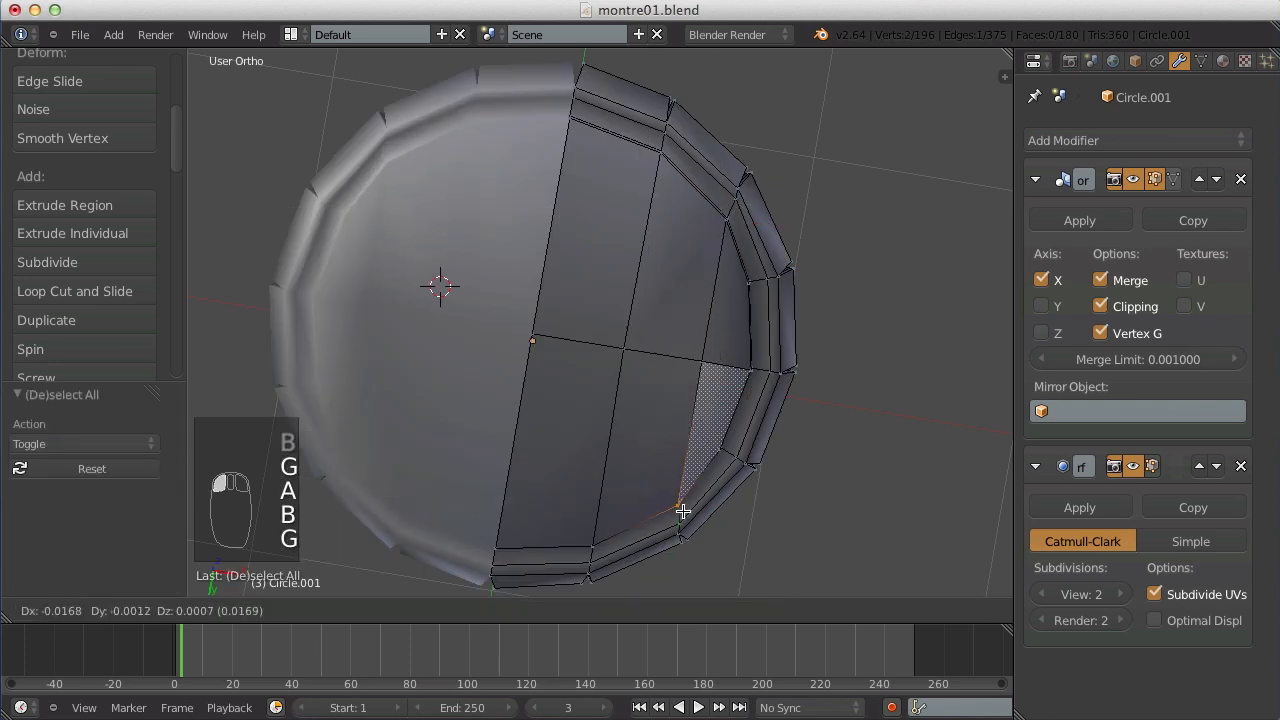
{"action": "left_click", "coordinate": [678, 509]}
{"action": "key", "text": "Tab"}
{"action": "scroll", "coordinate": [563, 234], "scroll_direction": "down", "scroll_amount": 8}
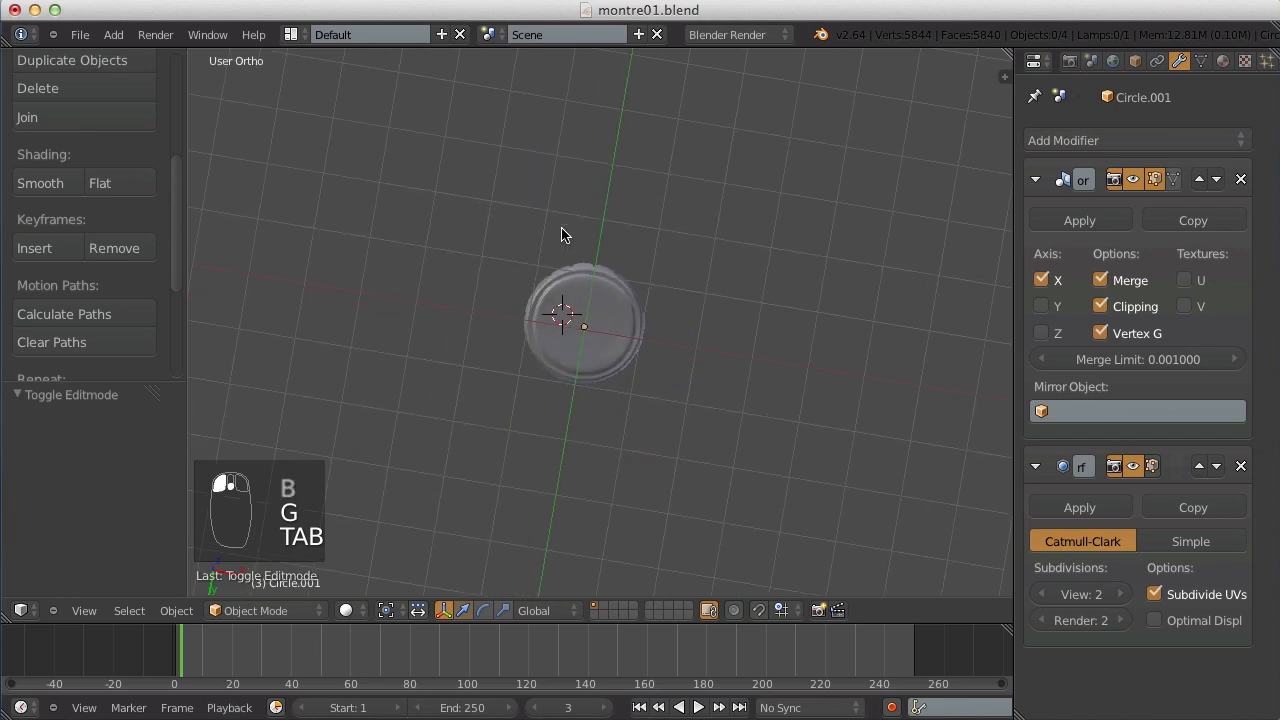
Add an edge loop around the side wall of the raised underside and show the smoothed result.
{"action": "middle_click_drag", "start_coordinate": [563, 234], "coordinate": [591, 323]}
{"action": "scroll", "coordinate": [586, 209], "scroll_direction": "up", "scroll_amount": 6}
{"action": "key", "text": "Tab"}
{"action": "key", "text": "a"}
{"action": "key", "text": "a"}
{"action": "key", "text": "a"}
{"action": "key", "text": "ctrl+r"}
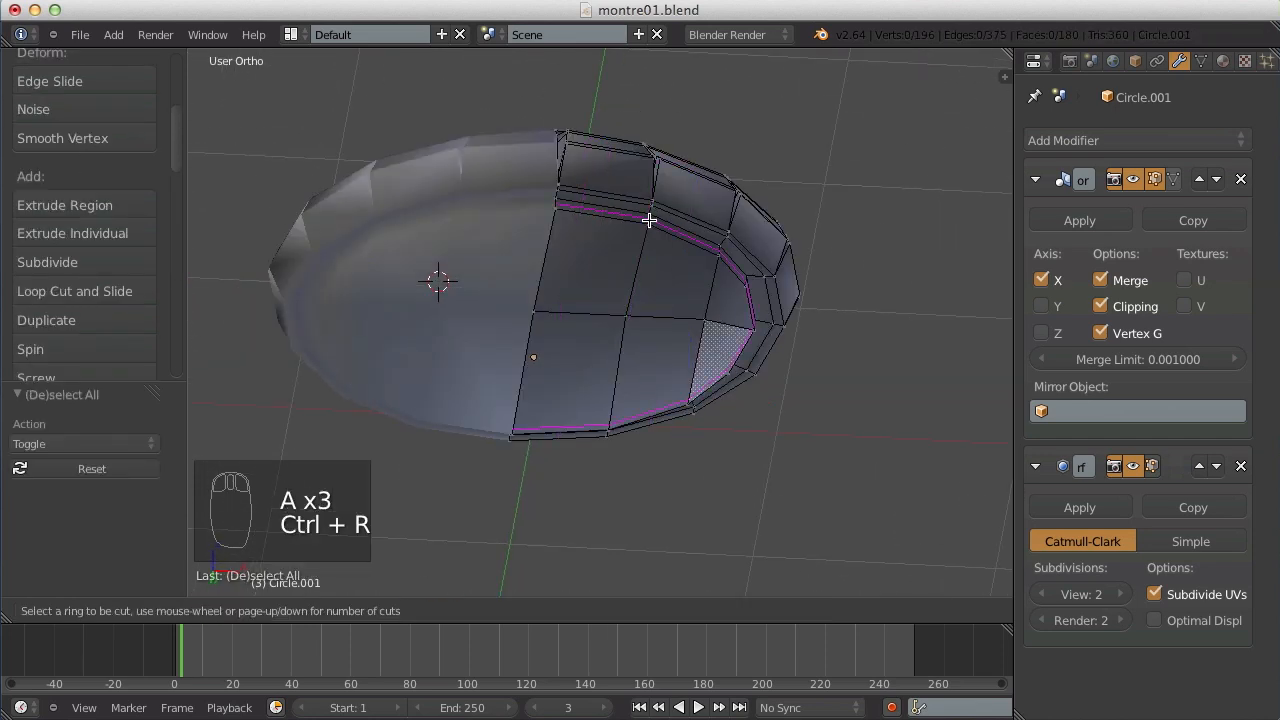
{"action": "left_click", "coordinate": [649, 220]}
{"action": "left_click", "coordinate": [649, 220]}
{"action": "key", "text": "Tab"}
{"action": "scroll", "coordinate": [649, 222], "scroll_direction": "down", "scroll_amount": 7}
{"action": "key", "text": "a"}
{"action": "key", "text": "a"}
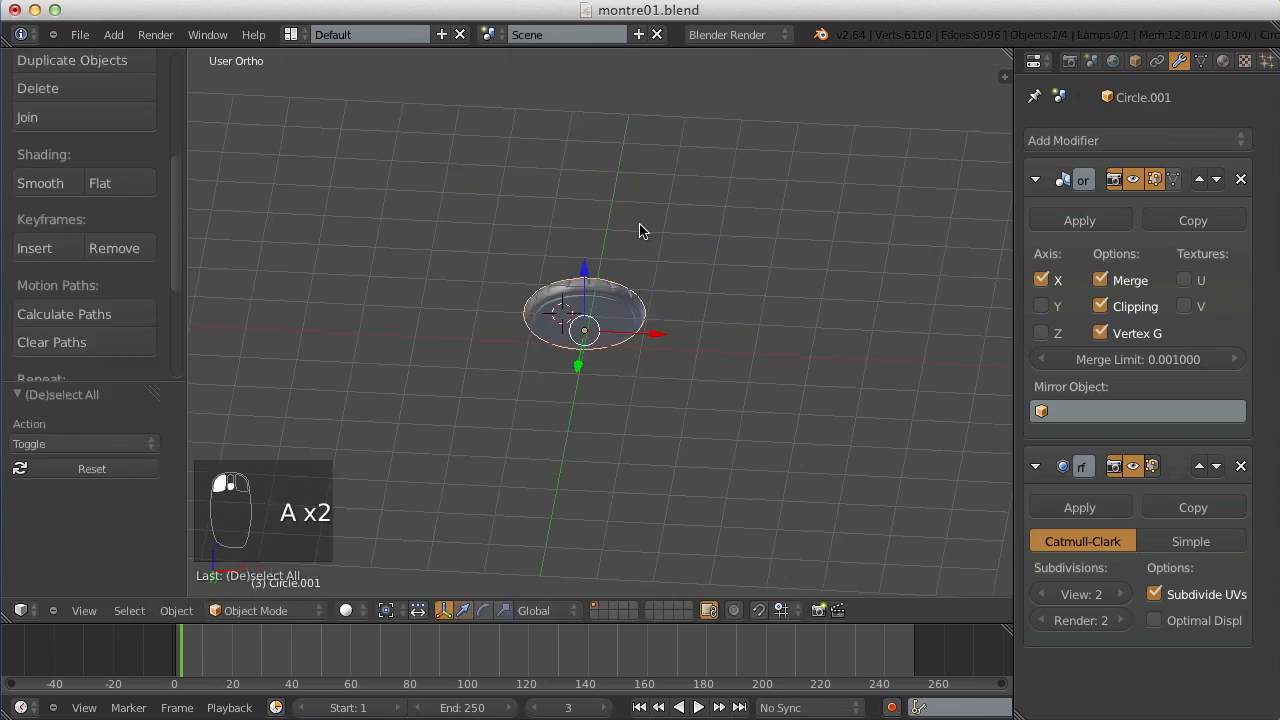
{"action": "key", "text": "a"}
Inspect the smoothed bezel's outline in top view, especially around the mirror seam.
{"action": "middle_click_drag", "start_coordinate": [640, 231], "coordinate": [591, 471]}
{"action": "scroll", "coordinate": [637, 141], "scroll_direction": "up", "scroll_amount": 5}
{"action": "key", "text": "Tab"}
{"action": "key", "text": "Tab"}
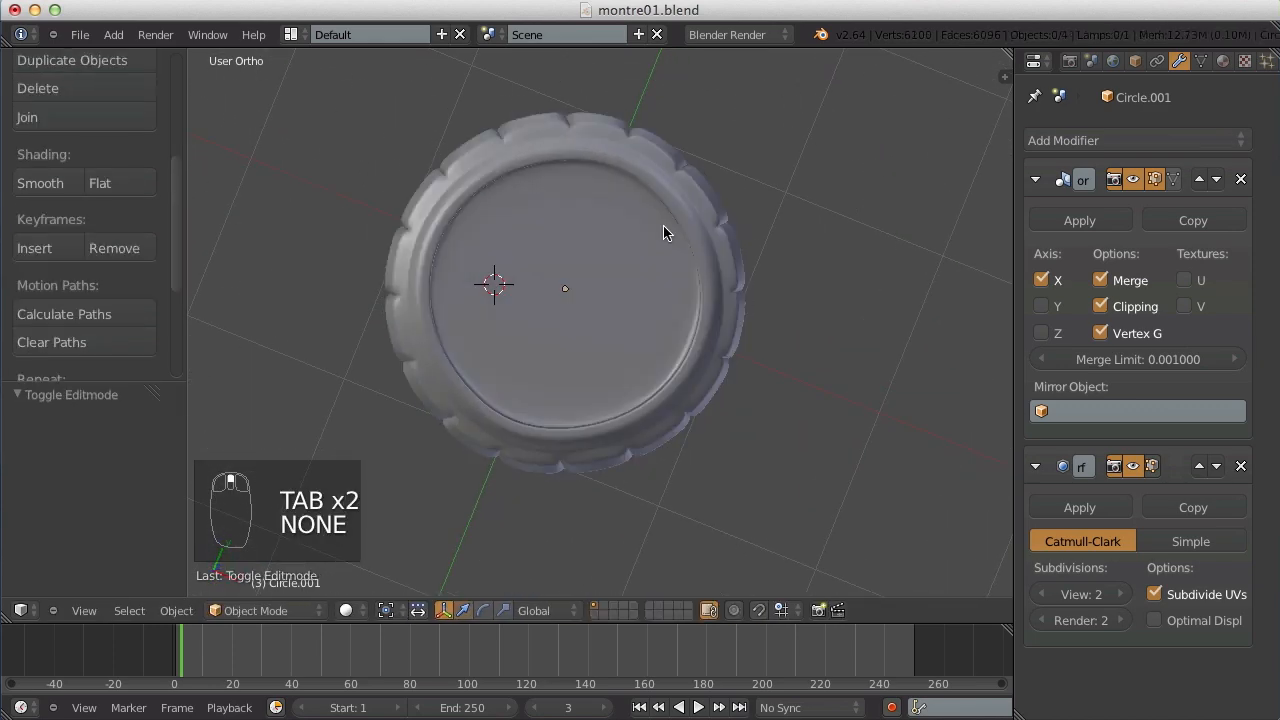
{"action": "key", "text": "KP_7"}
{"action": "key", "text": "Tab"}
{"action": "key", "text": "Tab"}
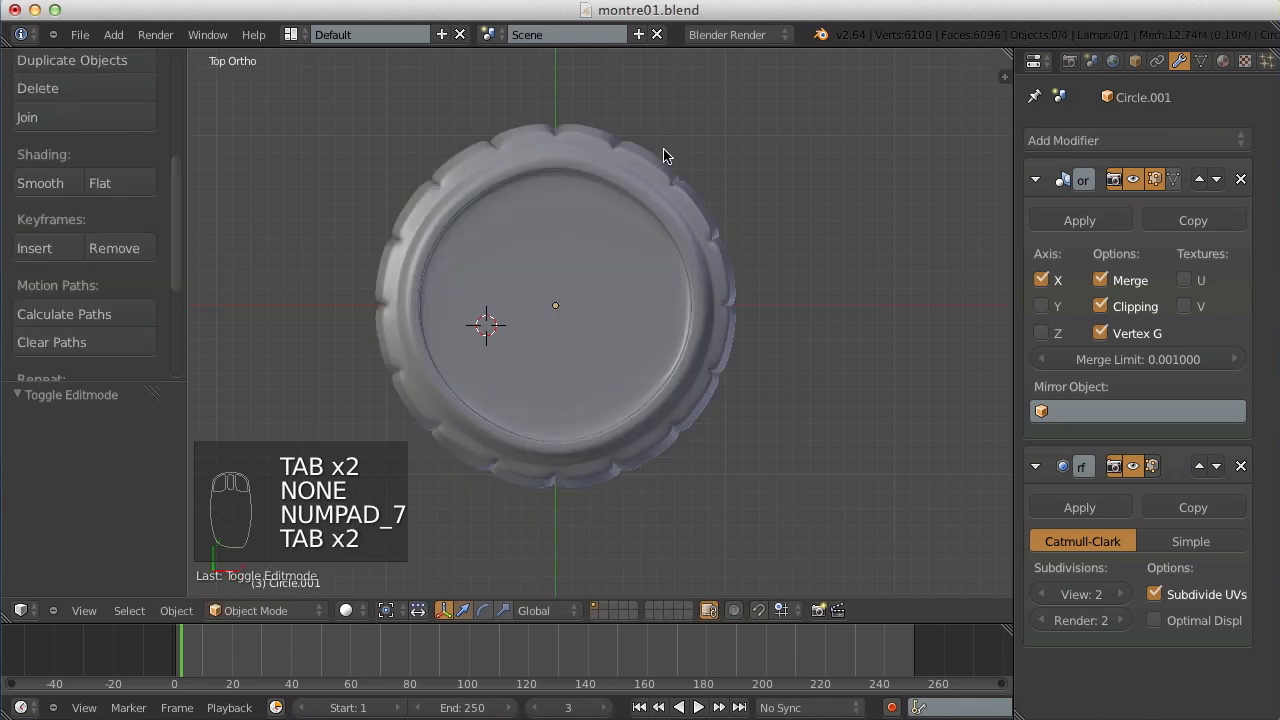
Select all vertices along the mirror seam in wireframe and scale them to 0.996 along Y.
{"action": "key", "text": "Tab"}
{"action": "key", "text": "z"}
{"action": "key", "text": "b"}
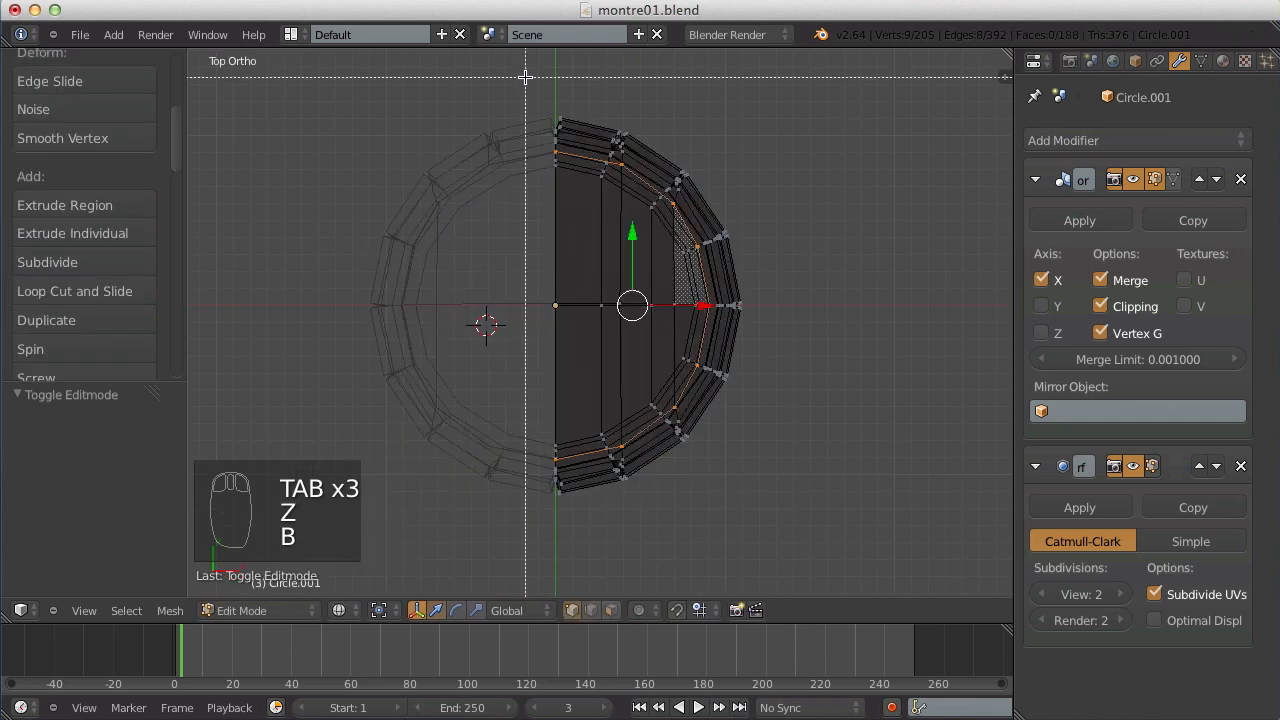
{"action": "key", "text": "a"}
{"action": "key", "text": "b"}
{"action": "left_click_drag", "start_coordinate": [569, 533], "coordinate": [569, 533]}
{"action": "key", "text": "z"}
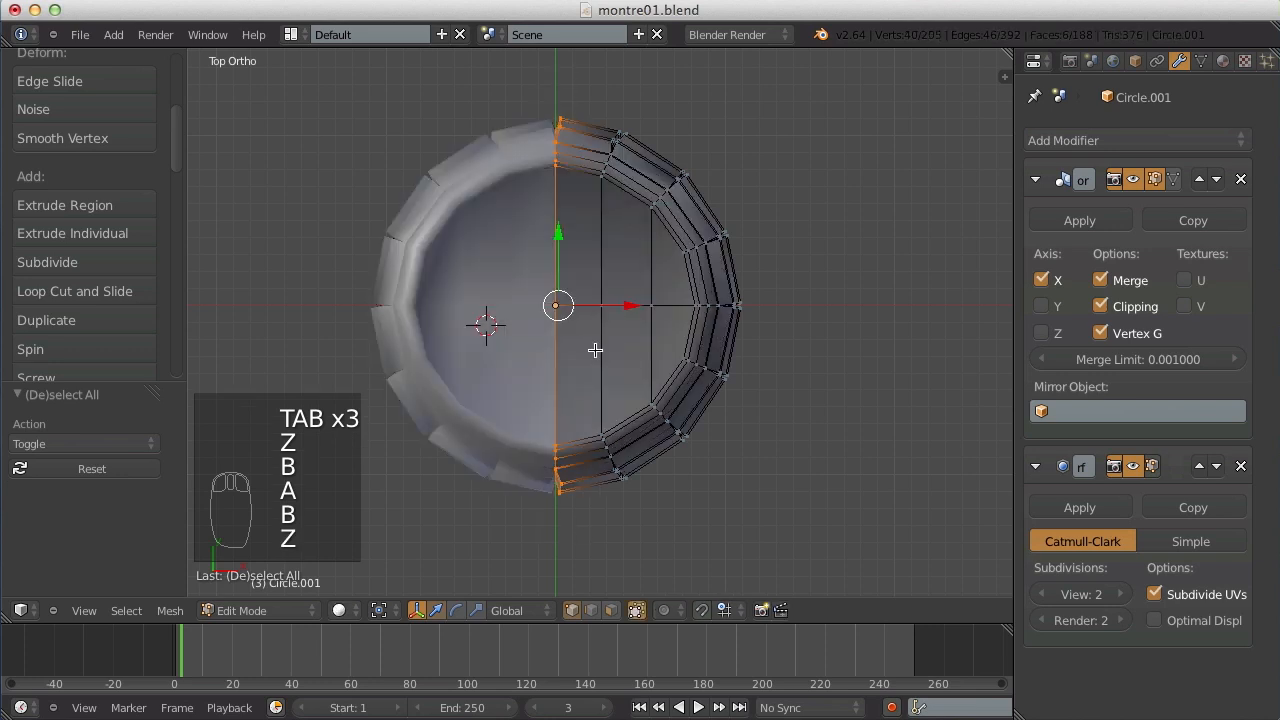
{"action": "key", "text": "s"}
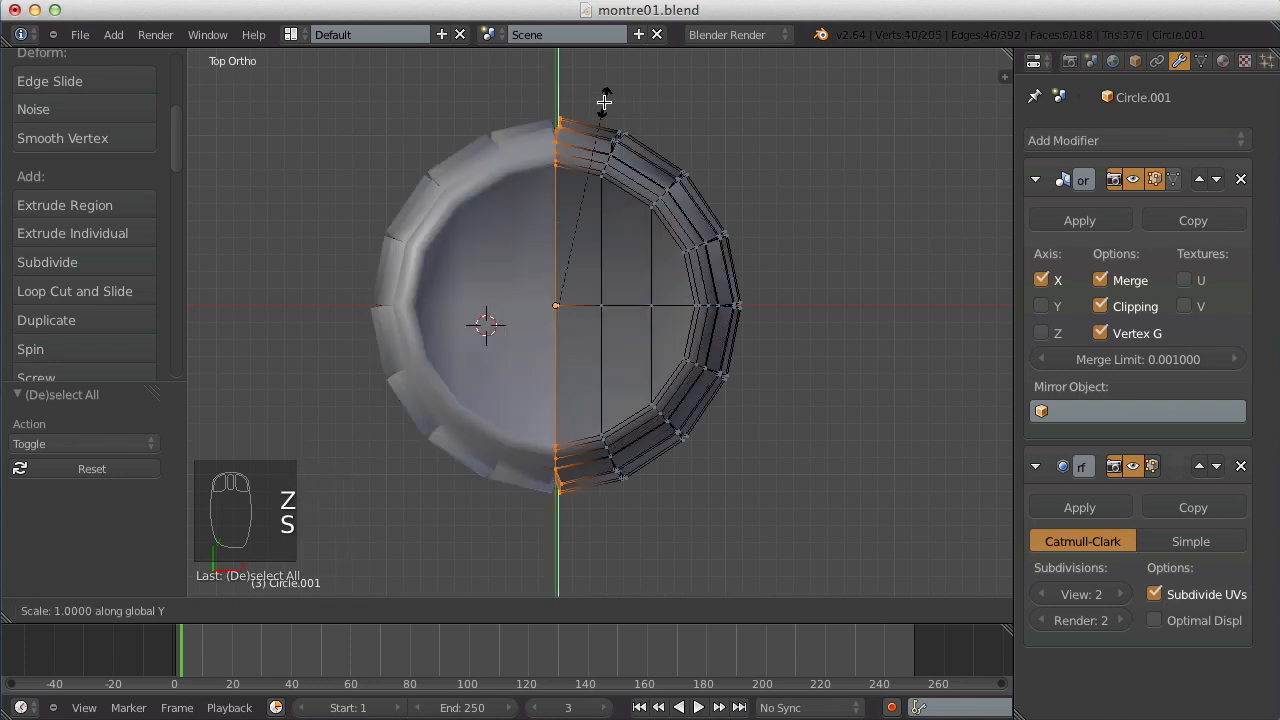
{"action": "right_click", "coordinate": [605, 103]}
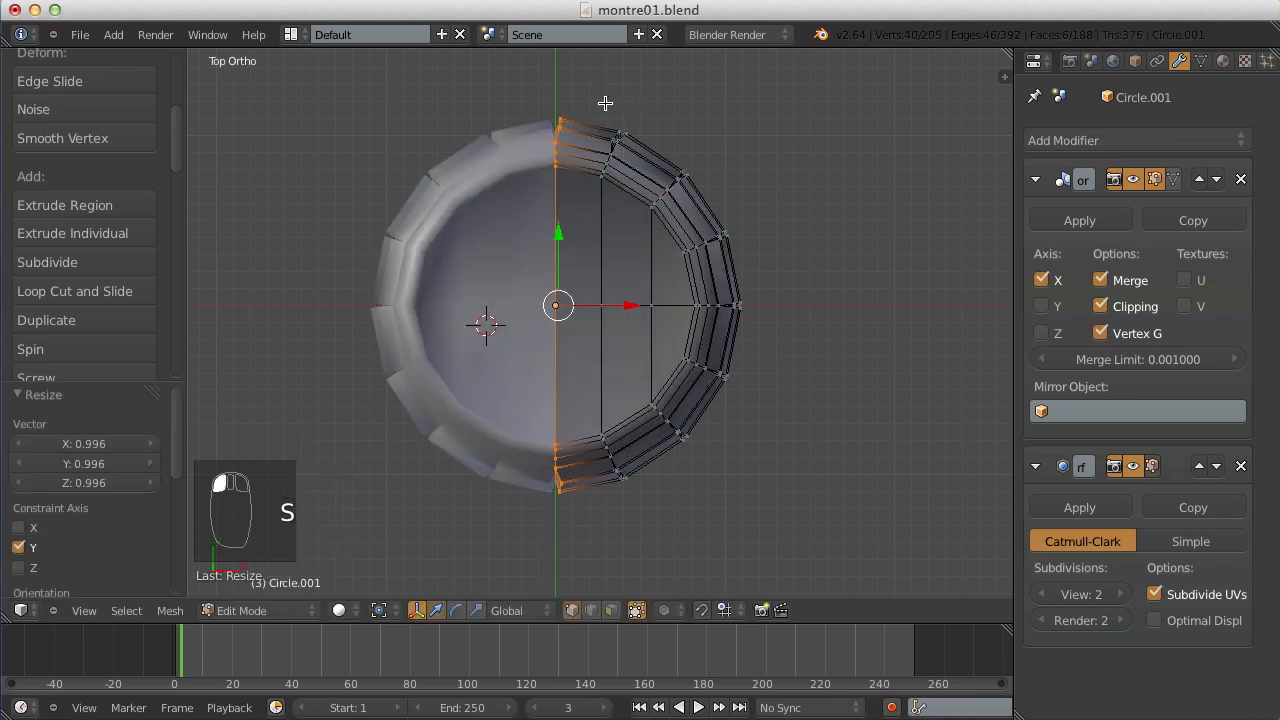
Check the smoothed outline and scale the seam vertices again along Y to about 0.99.
{"action": "key", "text": "Tab"}
{"action": "key", "text": "a"}
{"action": "key", "text": "a"}
{"action": "key", "text": "Tab"}
{"action": "key", "text": "s"}
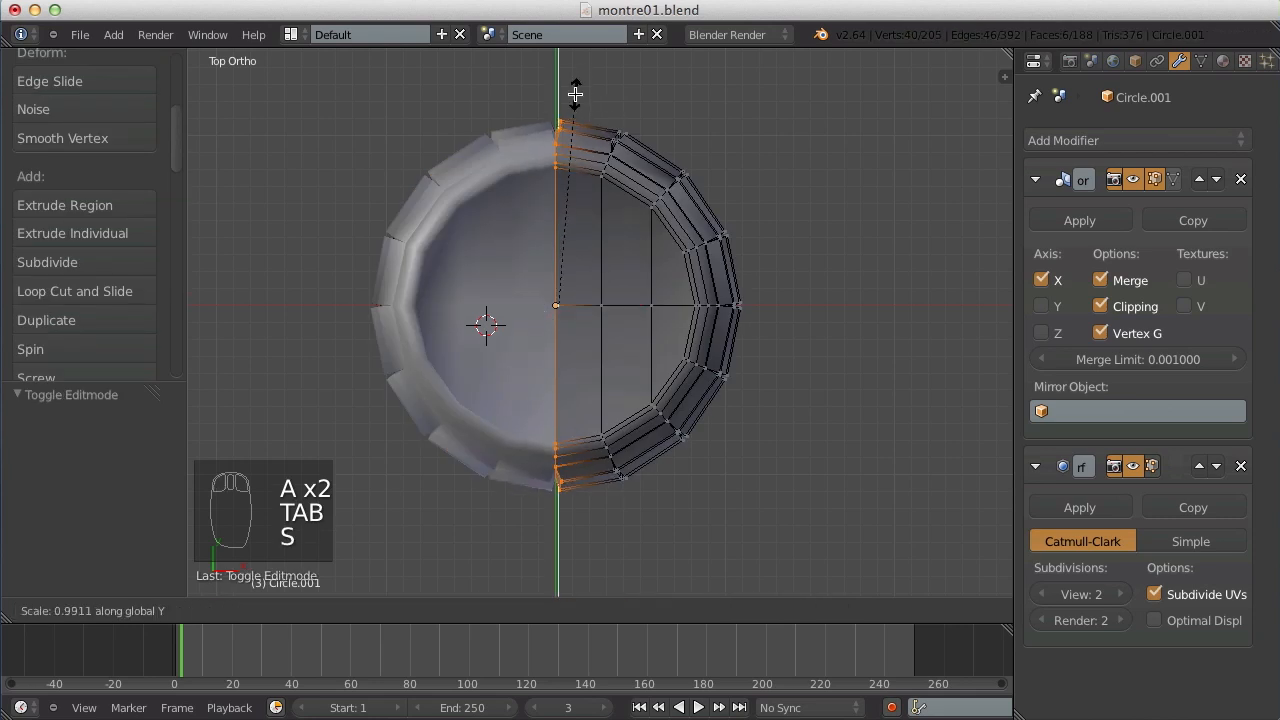
{"action": "left_click", "coordinate": [575, 96]}
Fine-tune the seam vertices with another slight scale along Y and show the smoothed outline.
{"action": "key", "text": "Tab"}
{"action": "key", "text": "Tab"}
{"action": "key", "text": "s"}
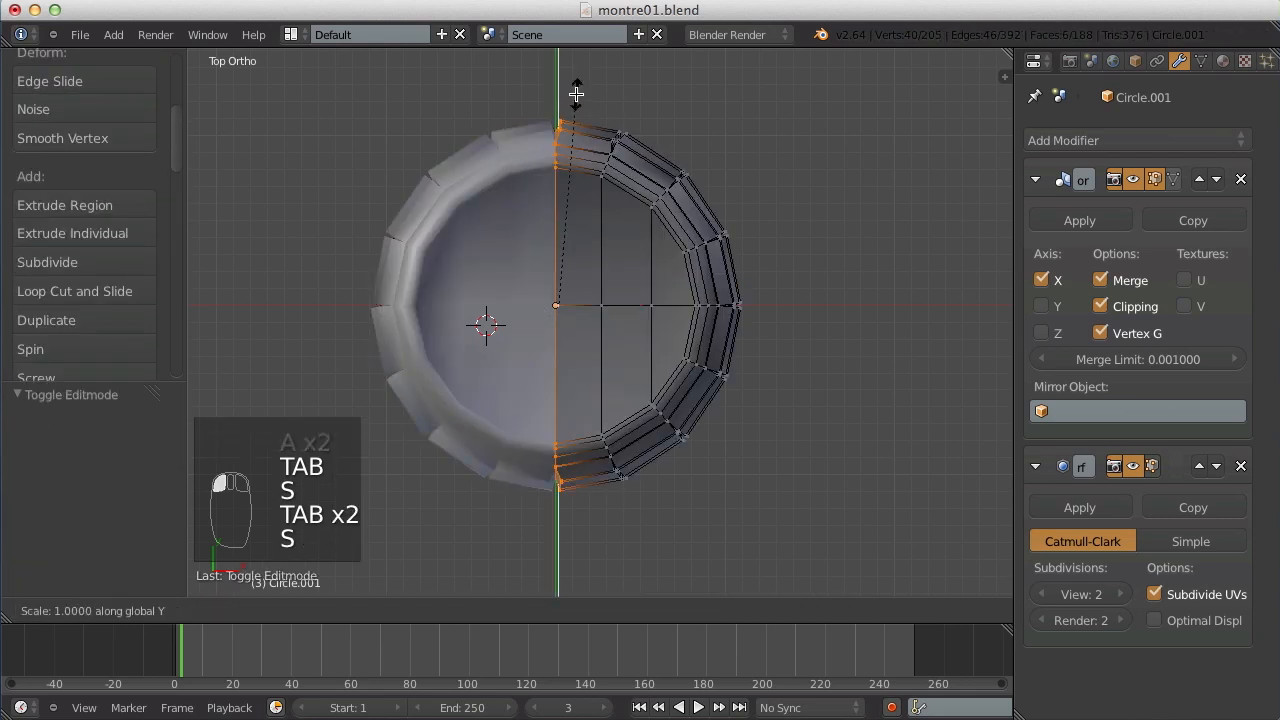
{"action": "key", "text": "y"}
{"action": "left_click", "coordinate": [577, 96]}
{"action": "key", "text": "Tab"}
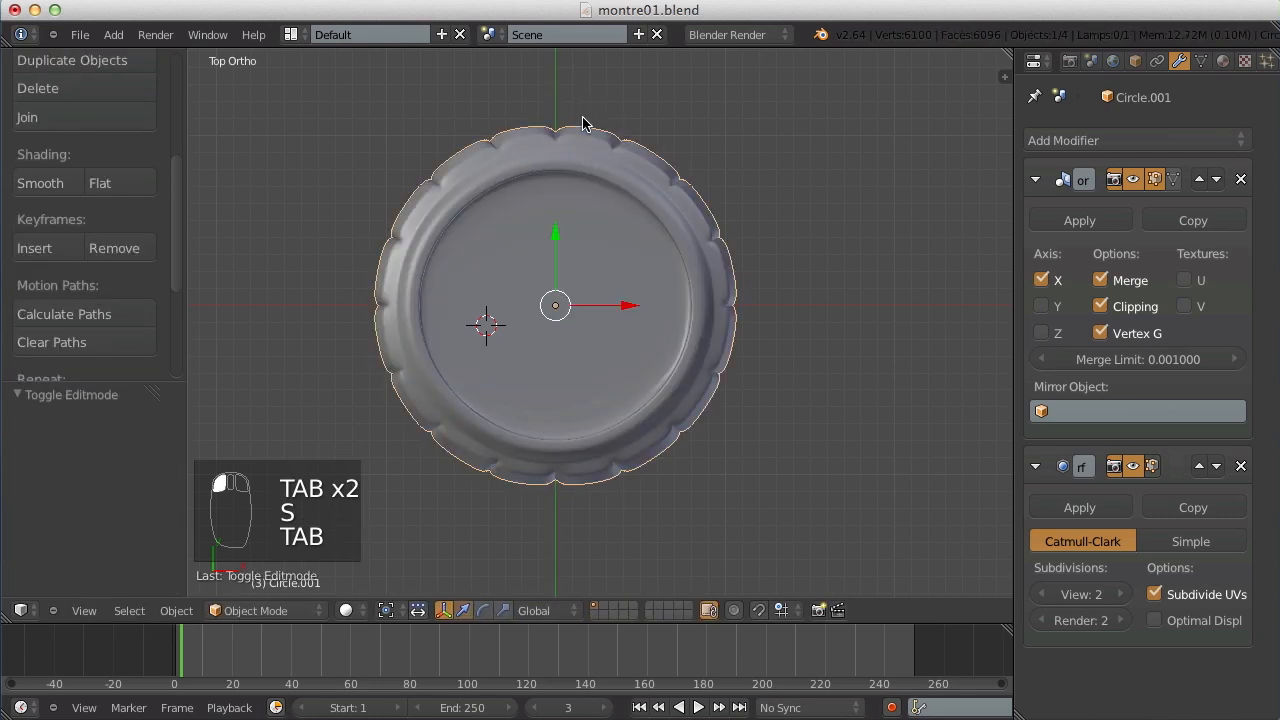
Save the file over montre01.blend and look over the finished bezel from an angle.
{"action": "key", "text": "a"}
{"action": "key", "text": "a"}
{"action": "middle_click_drag", "start_coordinate": [654, 404], "coordinate": [633, 324]}
{"action": "key", "text": "ctrl+s"}
{"action": "left_click", "coordinate": [650, 328]}
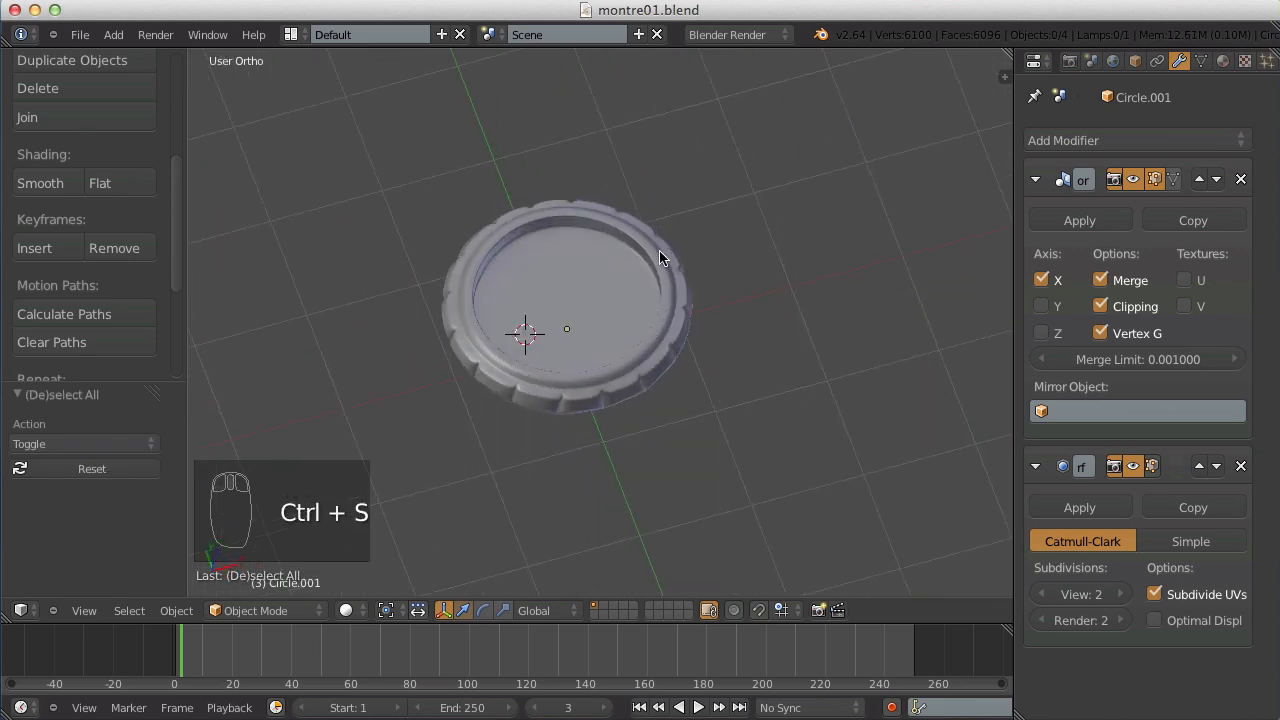
{"action": "scroll", "coordinate": [663, 257], "scroll_direction": "up", "scroll_amount": 4}
{"action": "middle_click_drag", "start_coordinate": [671, 229], "coordinate": [560, 235]}
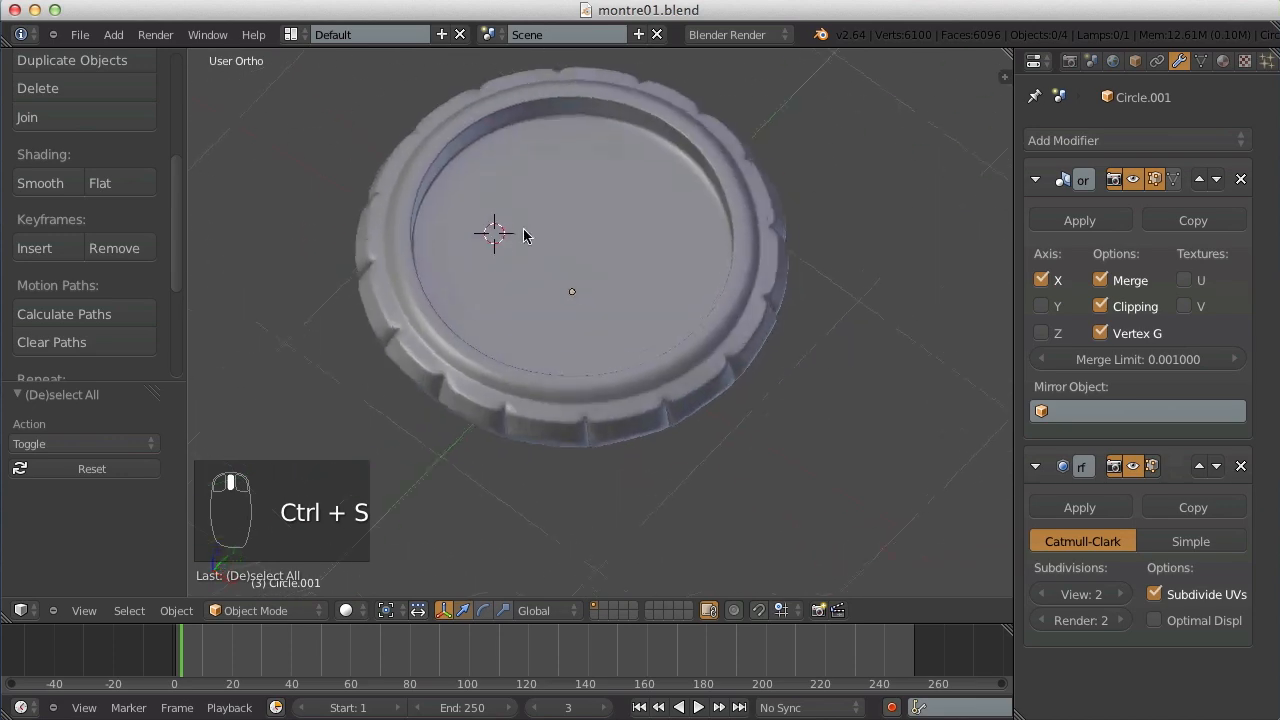
Enter Edit Mode on the bezel, clear the selection and select the vertex at the centre of its inner floor.
{"action": "key", "text": "a"}
{"action": "key", "text": "a"}
{"action": "key", "text": "KP_7"}
{"action": "key", "text": "Tab"}
{"action": "key", "text": "z"}
{"action": "key", "text": "z"}
{"action": "scroll", "coordinate": [563, 250], "scroll_direction": "up", "scroll_amount": 3}
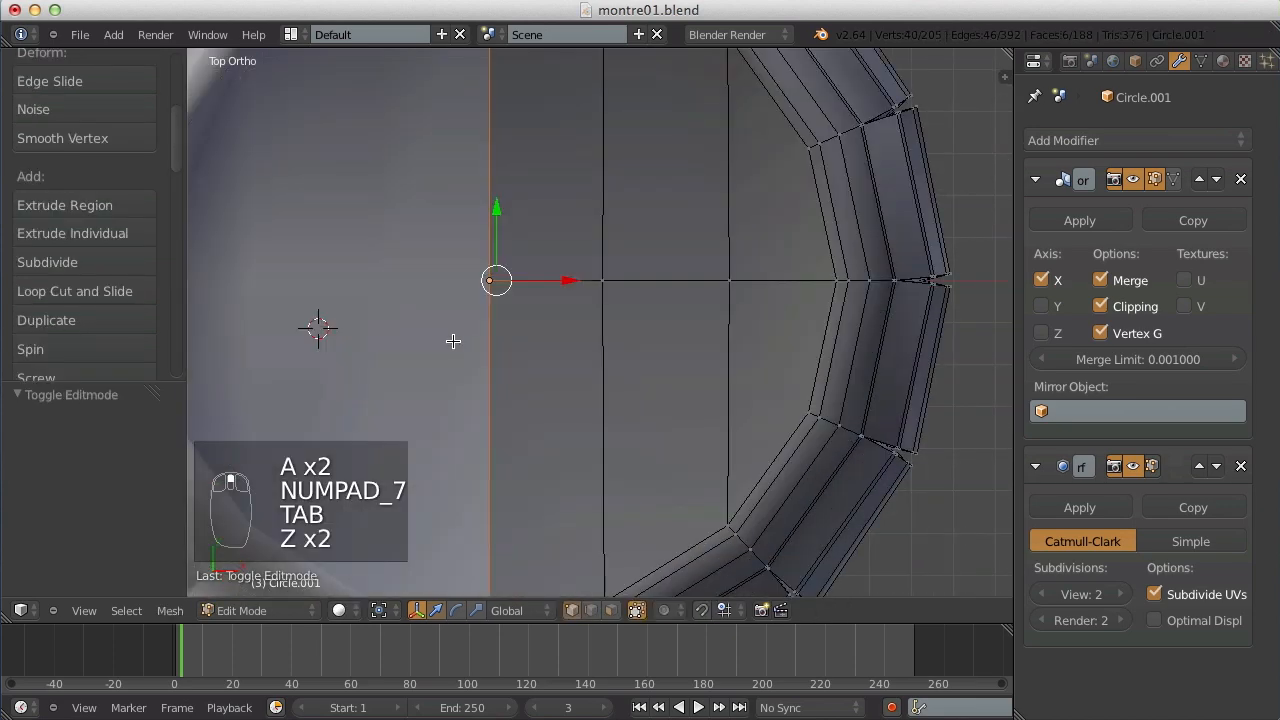
{"action": "key", "text": "a"}
{"action": "middle_click_drag", "start_coordinate": [506, 298], "coordinate": [437, 291]}
{"action": "key", "text": "a"}
{"action": "scroll", "coordinate": [511, 183], "scroll_direction": "up", "scroll_amount": 2}
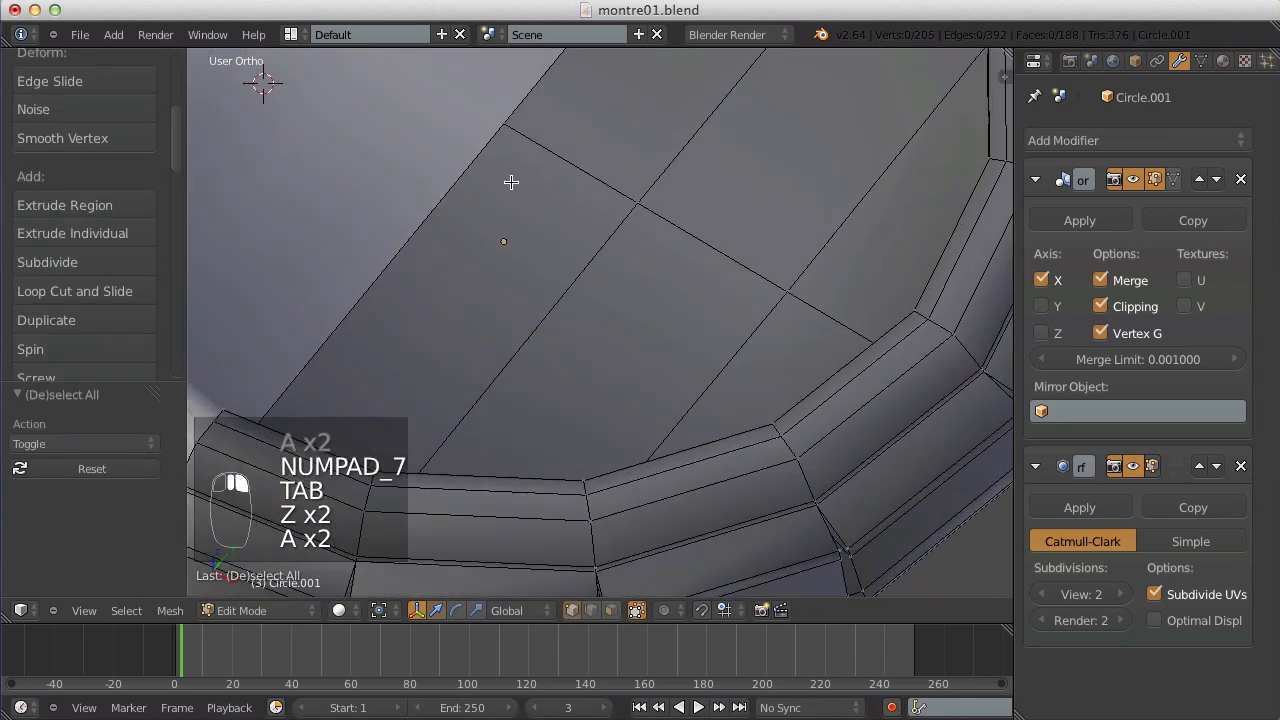
{"action": "right_click", "coordinate": [514, 131]}
Snap the 3D cursor to the selected centre vertex of the bezel's floor.
{"action": "scroll", "coordinate": [572, 205], "scroll_direction": "down", "scroll_amount": 7}
{"action": "middle_click_drag", "start_coordinate": [575, 209], "coordinate": [631, 277]}
{"action": "scroll", "coordinate": [544, 272], "scroll_direction": "up", "scroll_amount": 3}
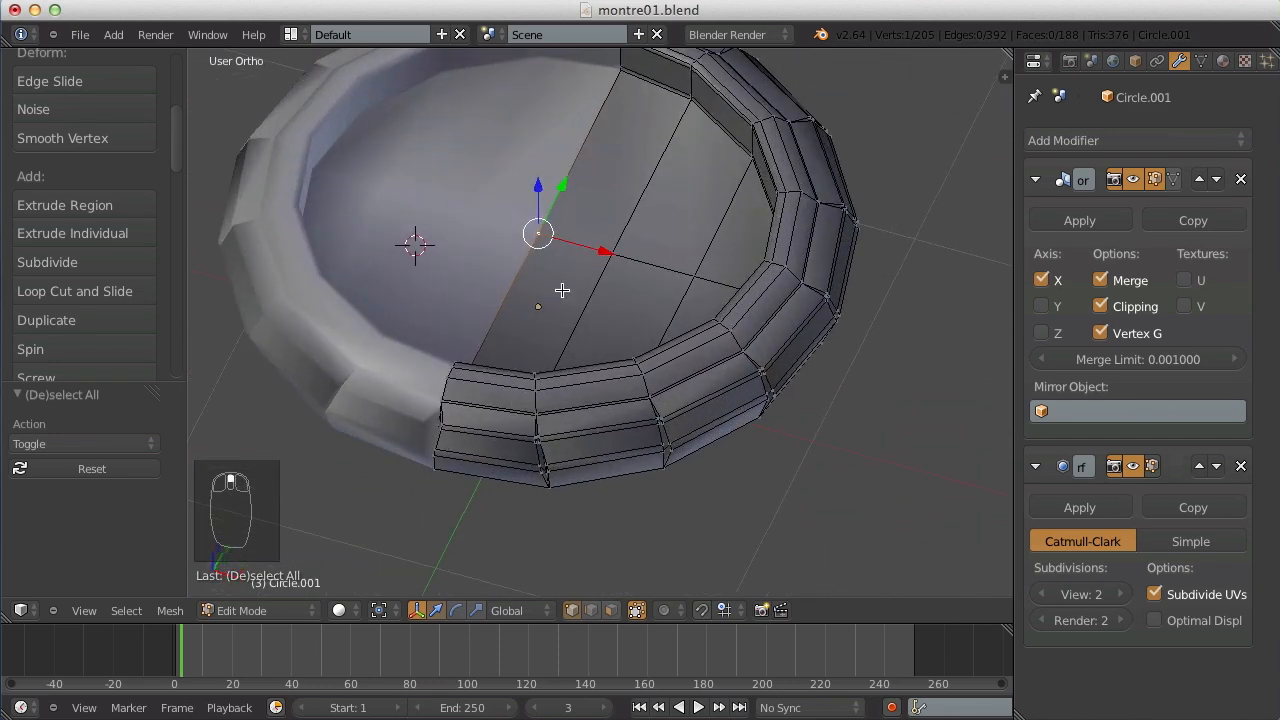
{"action": "middle_click_drag", "start_coordinate": [534, 219], "coordinate": [548, 320], "text": "shift"}
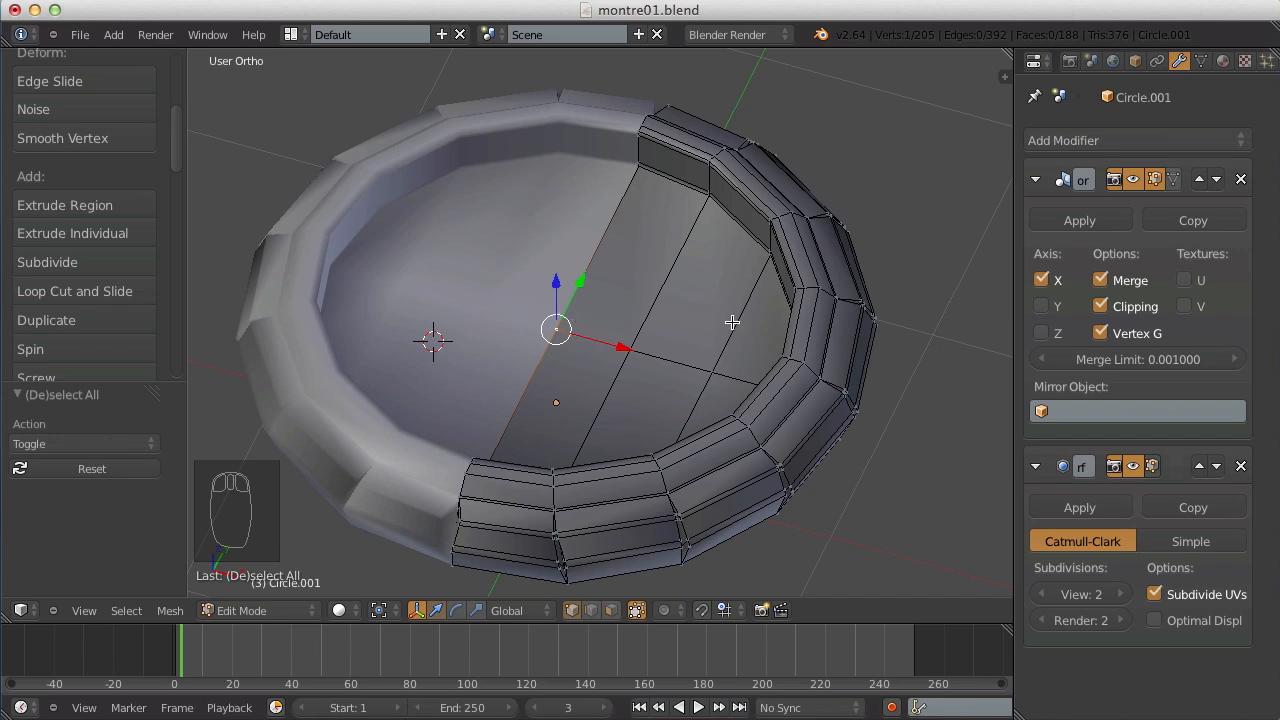
{"action": "scroll", "coordinate": [728, 320], "scroll_direction": "down", "scroll_amount": 4}
{"action": "scroll", "coordinate": [620, 335], "scroll_direction": "up", "scroll_amount": 4}
{"action": "scroll", "coordinate": [604, 341], "scroll_direction": "down", "scroll_amount": 4}
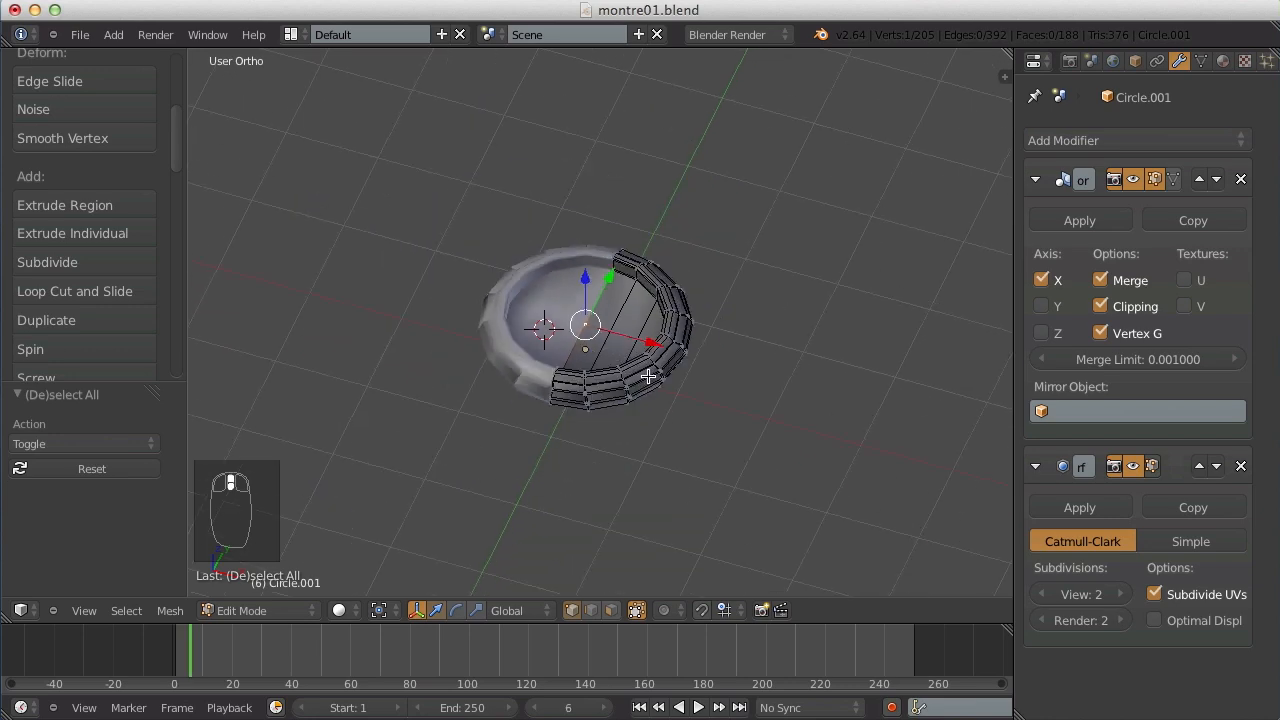
{"action": "middle_click_drag", "start_coordinate": [604, 341], "coordinate": [752, 382]}
{"action": "scroll", "coordinate": [598, 380], "scroll_direction": "up", "scroll_amount": 5}
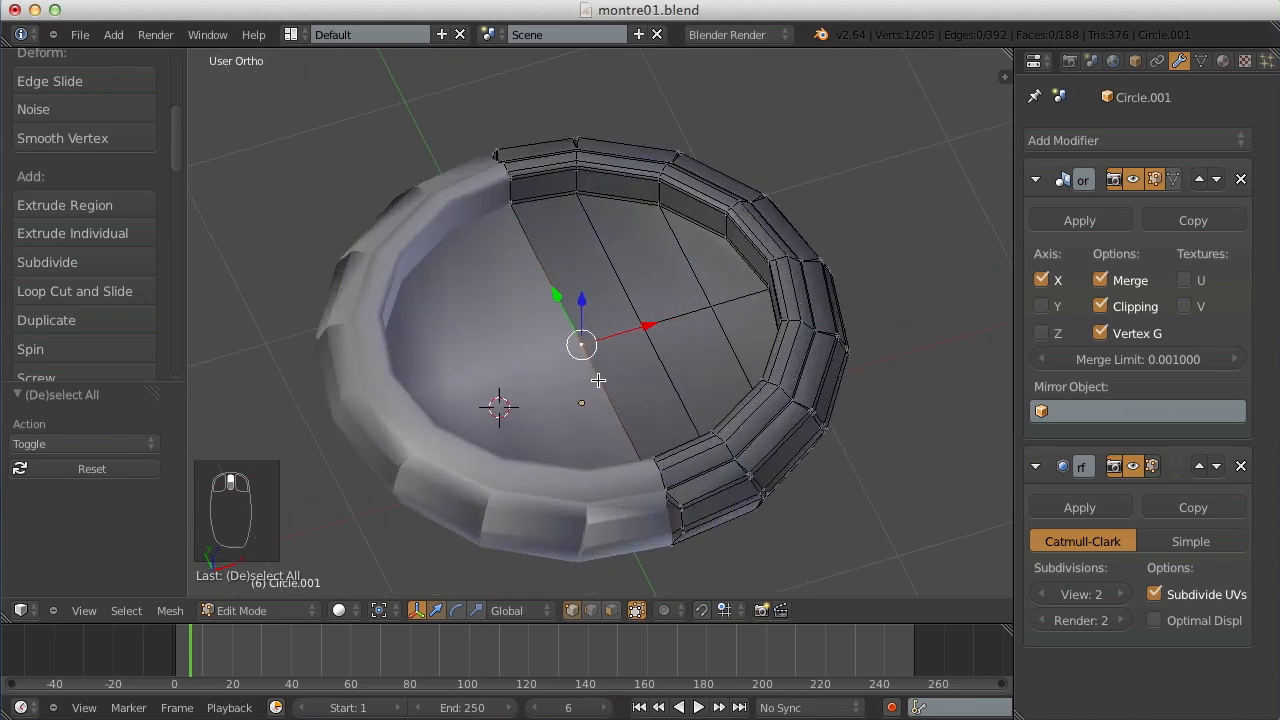
{"action": "middle_click_drag", "start_coordinate": [588, 347], "coordinate": [566, 181]}
{"action": "key", "text": "shift+s"}
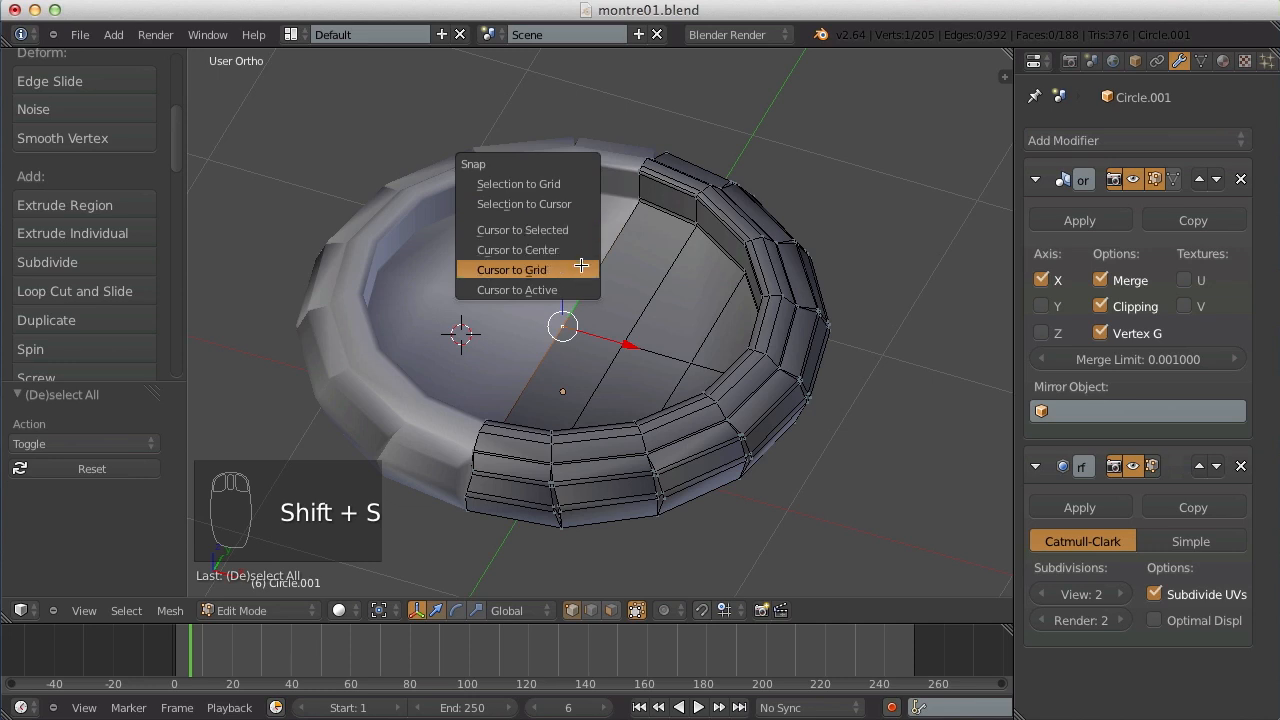
{"action": "left_click", "coordinate": [577, 229]}
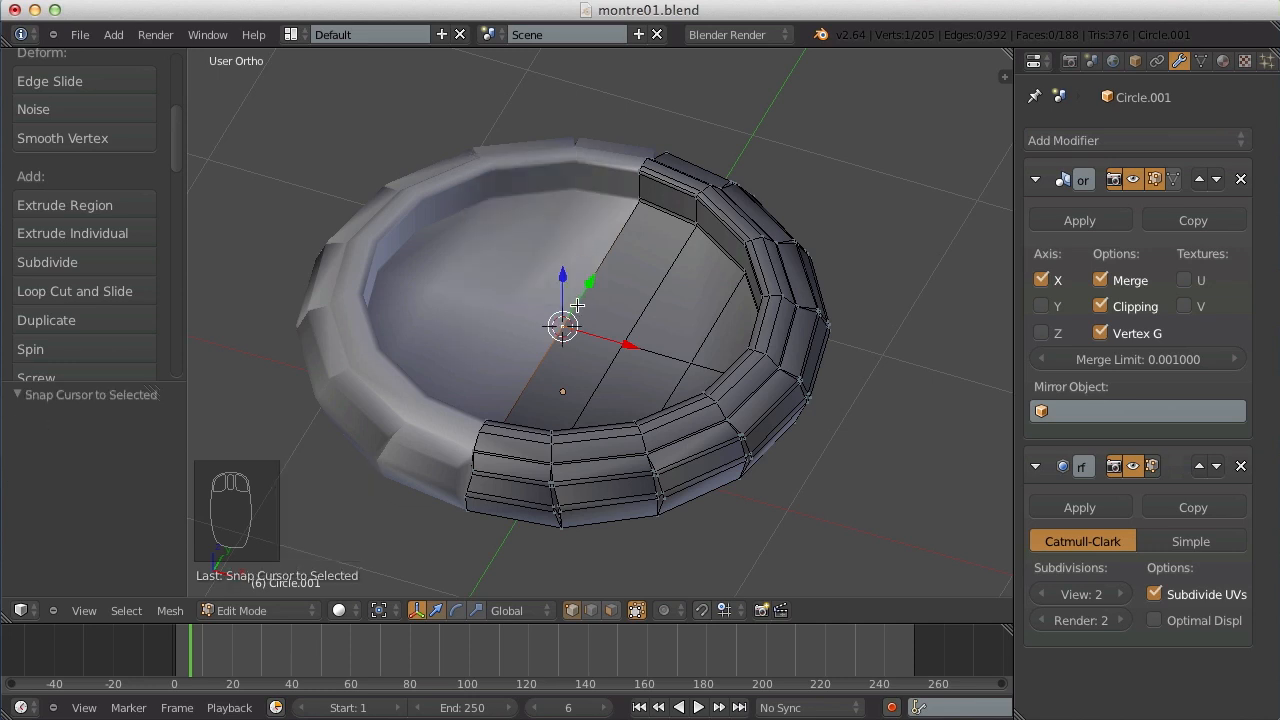
Return to Object Mode and add a mesh circle at the 3D cursor inside the bezel.
{"action": "scroll", "coordinate": [579, 304], "scroll_direction": "up", "scroll_amount": 1}
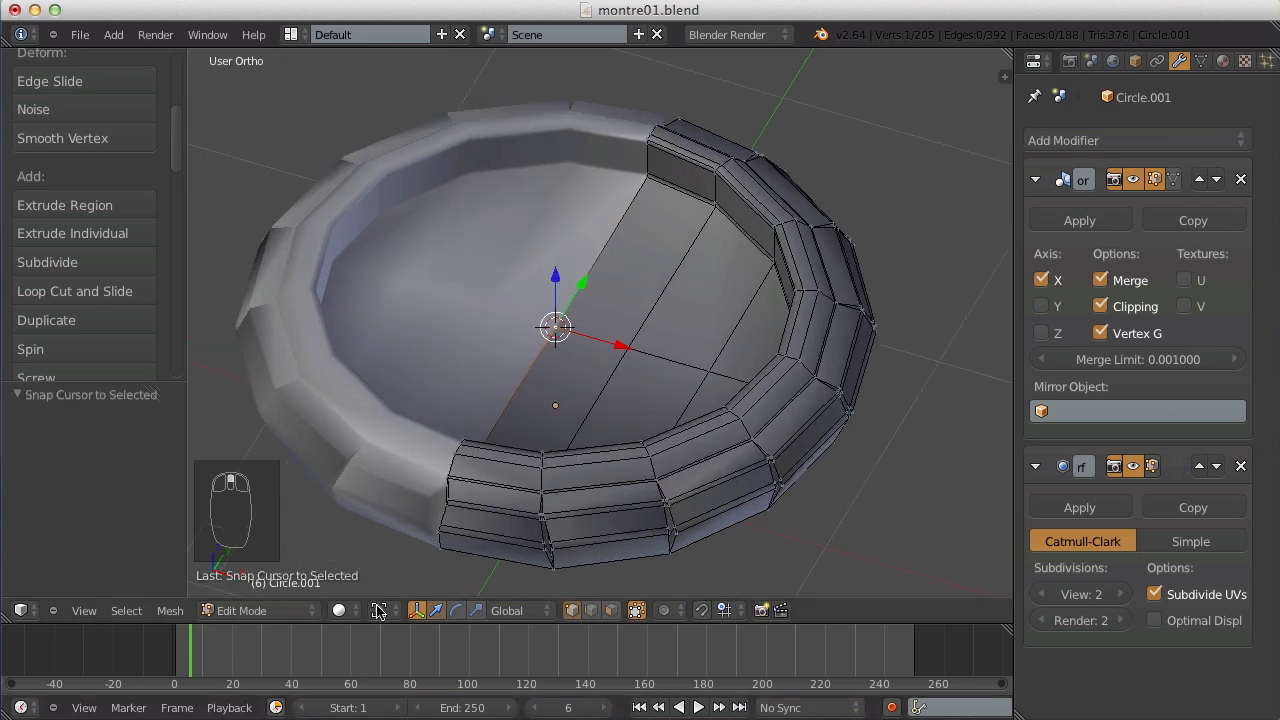
{"action": "key", "text": "Tab"}
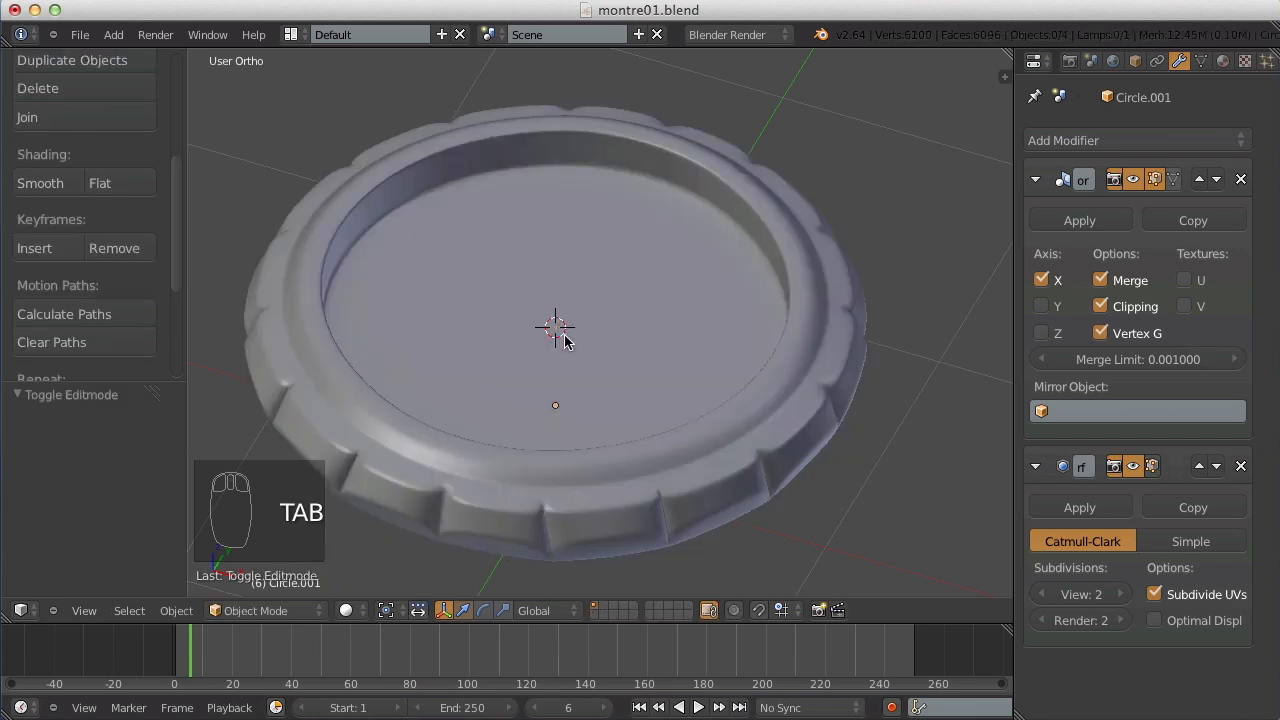
{"action": "scroll", "coordinate": [563, 341], "scroll_direction": "down", "scroll_amount": 5}
{"action": "middle_click_drag", "start_coordinate": [565, 345], "coordinate": [661, 257]}
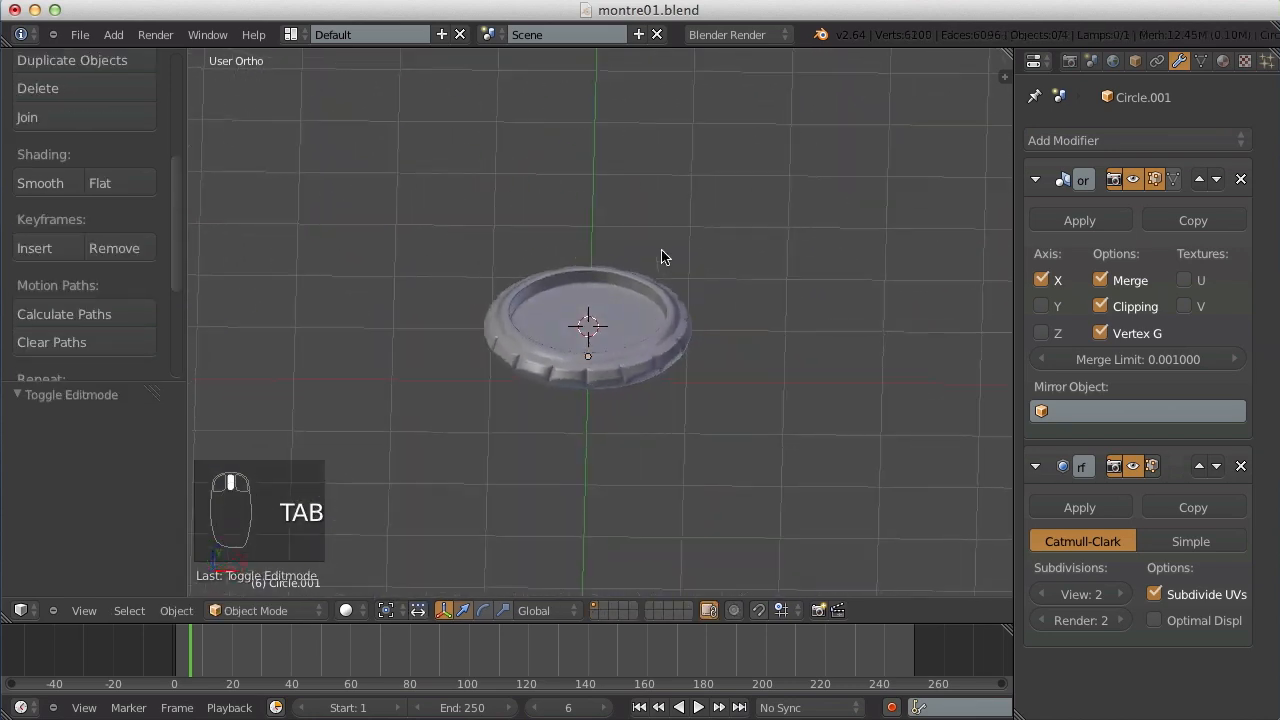
{"action": "scroll", "coordinate": [620, 265], "scroll_direction": "up", "scroll_amount": 6}
{"action": "key", "text": "shift+a"}
{"action": "mouse_move", "coordinate": [600, 236]}
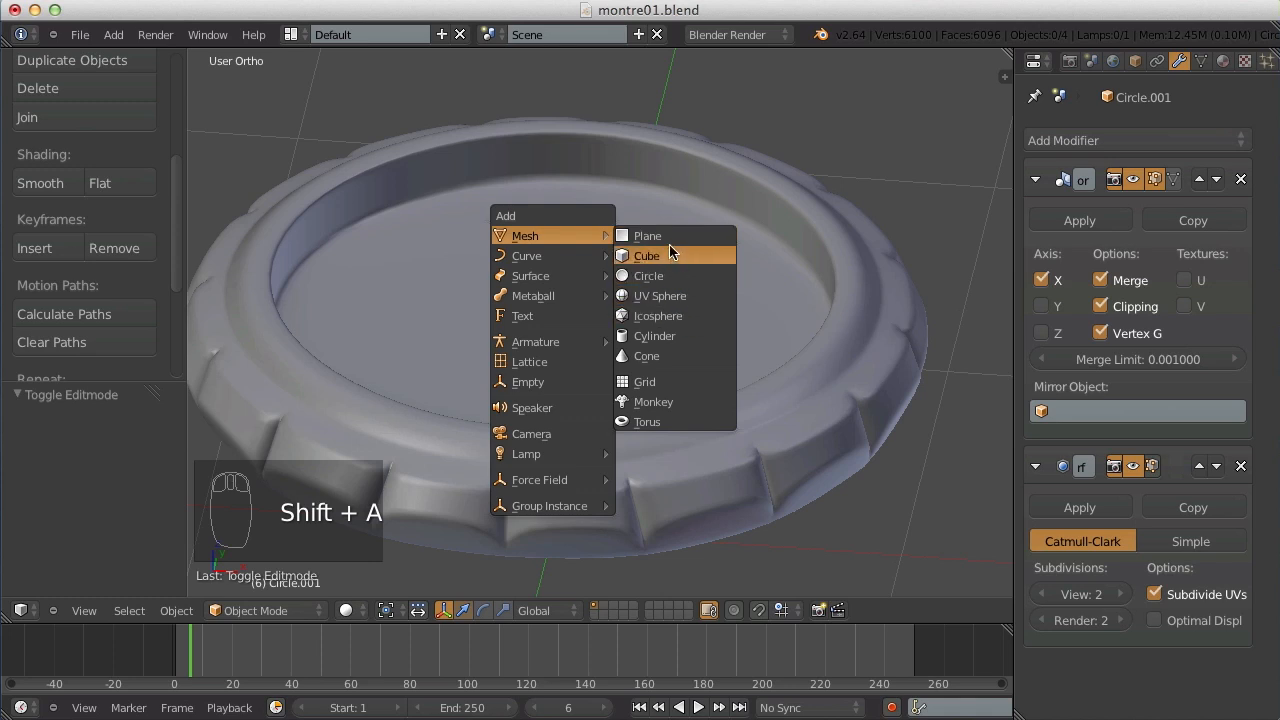
{"action": "left_click", "coordinate": [666, 278]}
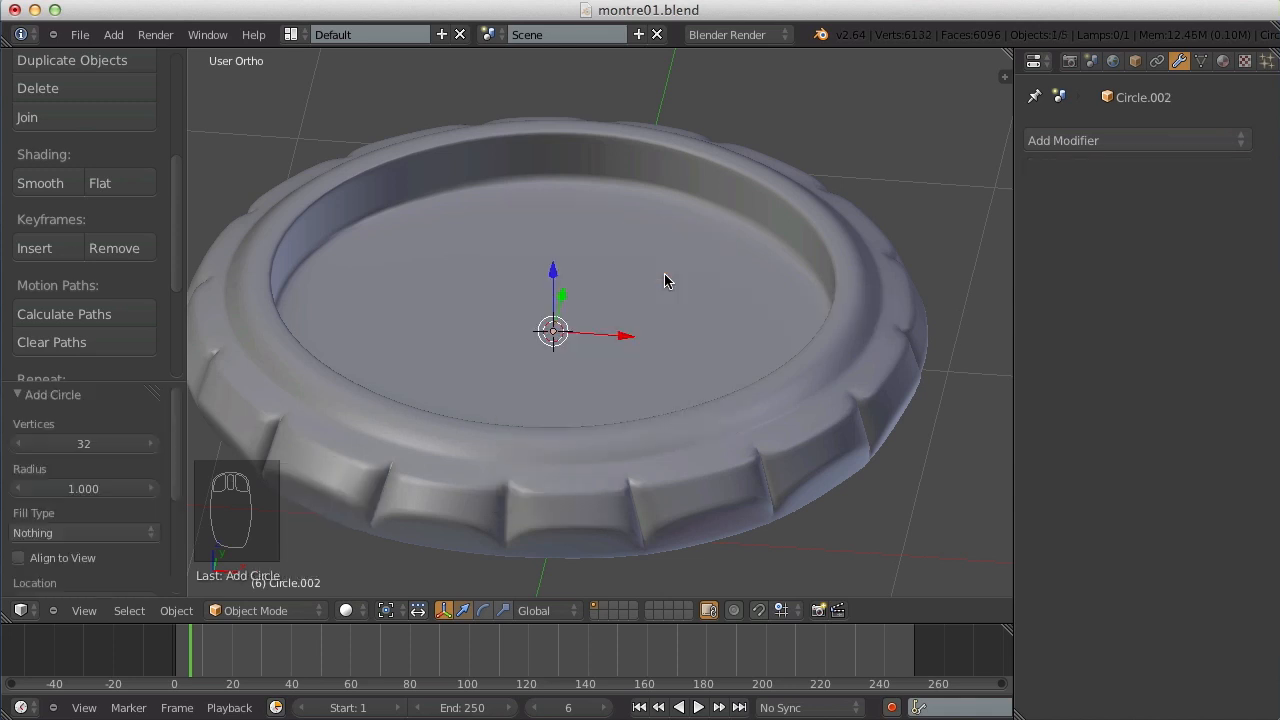
Display the model in wireframe from above and open the new circle's vertex count for editing.
{"action": "scroll", "coordinate": [664, 280], "scroll_direction": "down", "scroll_amount": 5}
{"action": "middle_click_drag", "start_coordinate": [651, 363], "coordinate": [673, 470]}
{"action": "key", "text": "z"}
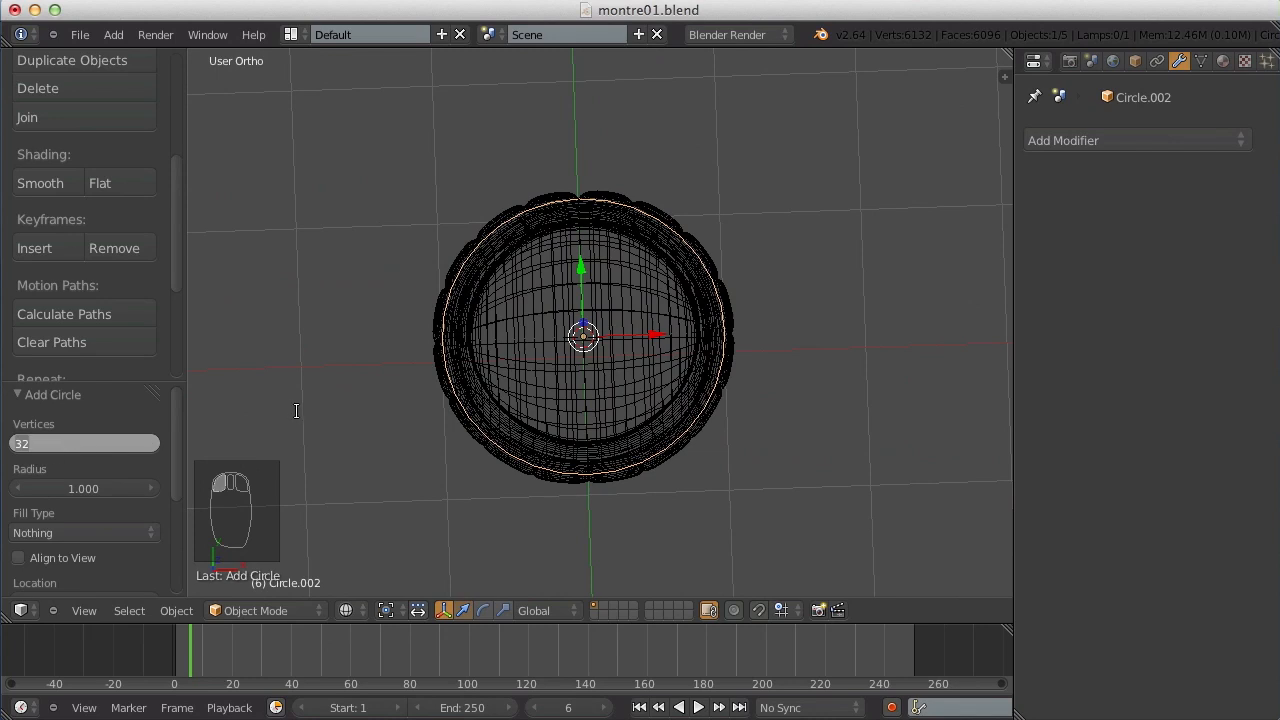
Give the new circle 8 vertices and scale it down to a tiny ring at the centre of the watch dial.
{"action": "type", "text": "8"}
{"action": "key", "text": "Return"}
{"action": "key", "text": "s"}
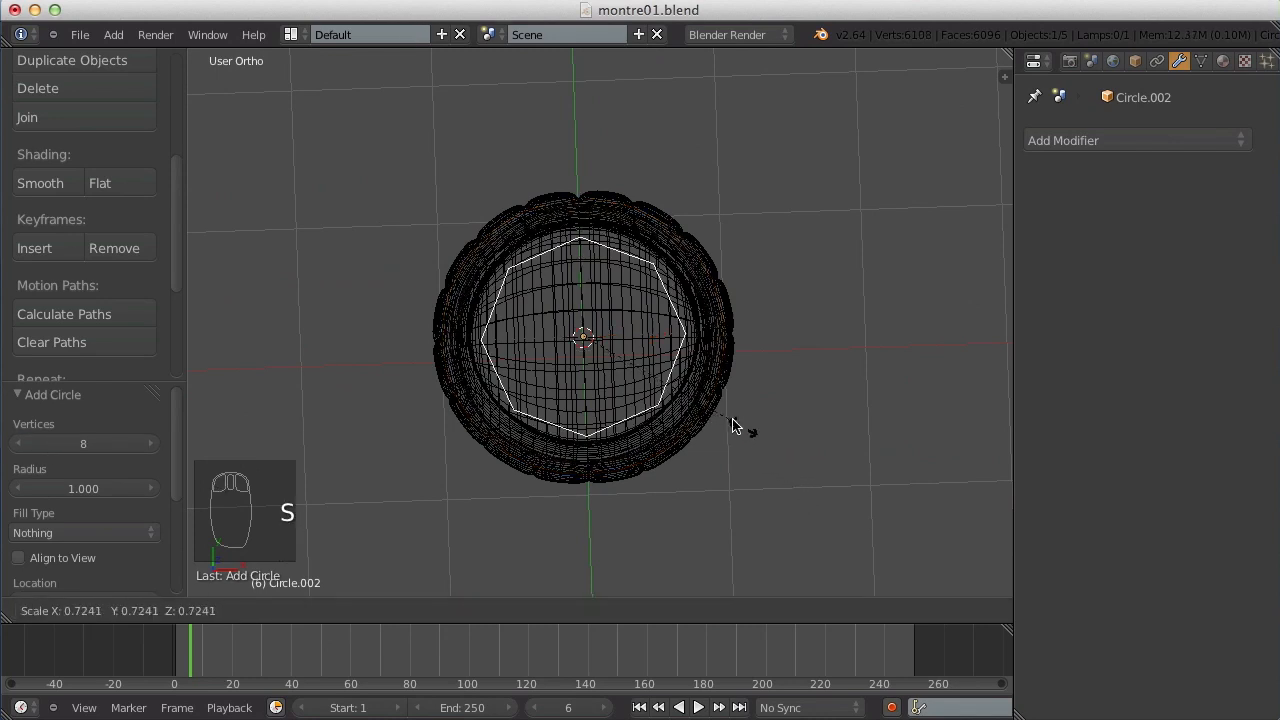
{"action": "left_click", "coordinate": [600, 357]}
{"action": "scroll", "coordinate": [614, 357], "scroll_direction": "up", "scroll_amount": 5}
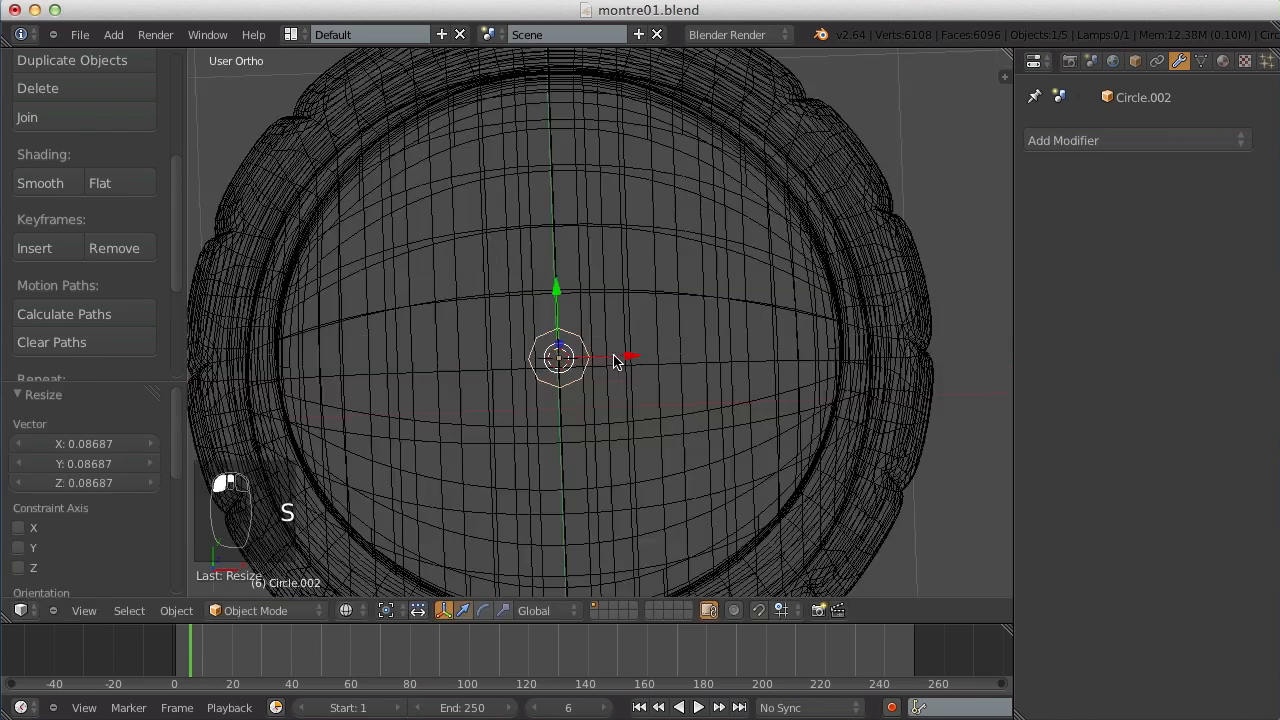
{"action": "key", "text": "s"}
{"action": "left_click", "coordinate": [591, 404]}
Raise the small circle about 0.013 along Z in a wireframe right side view.
{"action": "key", "text": "Tab"}
{"action": "key", "text": "z"}
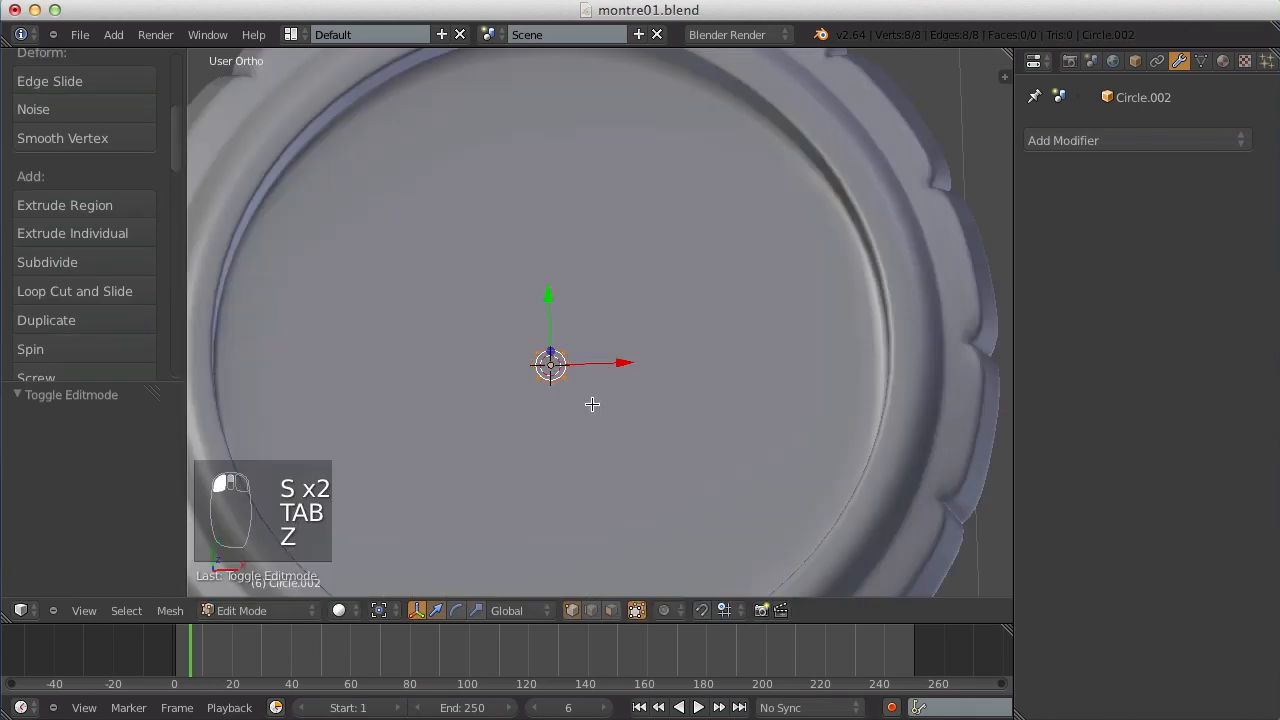
{"action": "key", "text": "Tab"}
{"action": "key", "text": "KP_3"}
{"action": "key", "text": "z"}
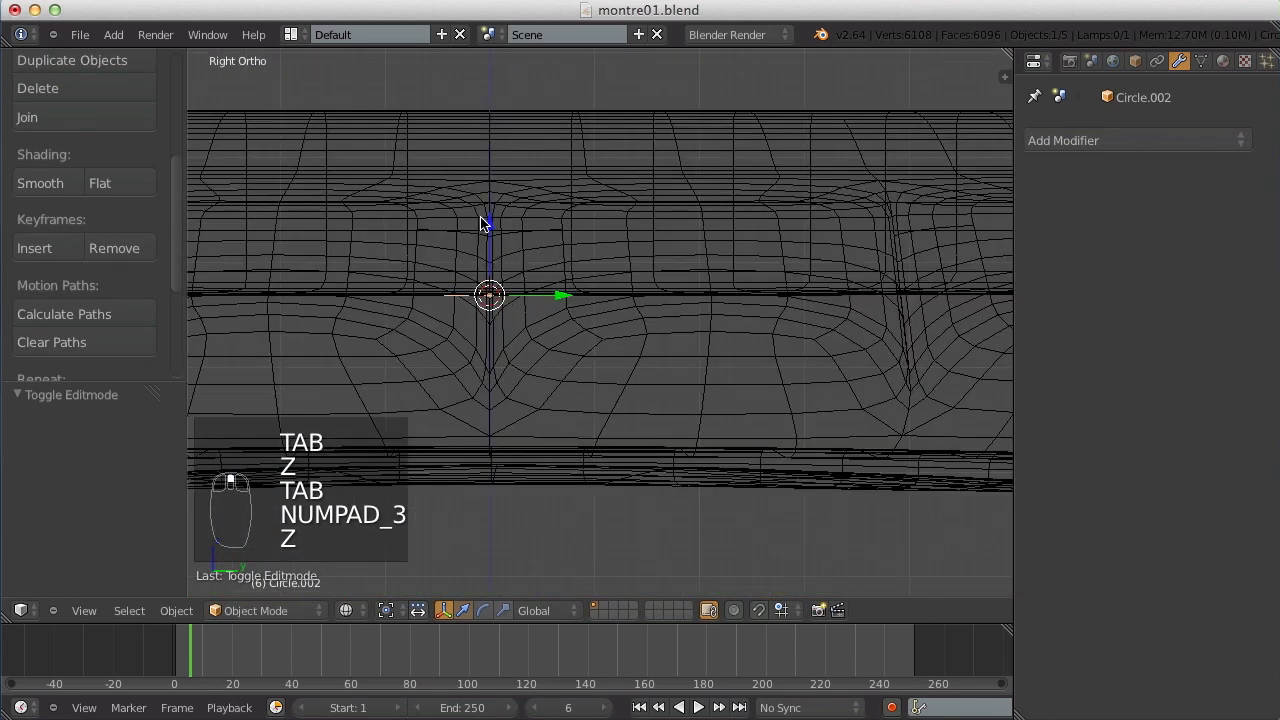
{"action": "mouse_move", "coordinate": [481, 222]}
{"action": "left_mouse_down"}
{"action": "mouse_move", "coordinate": [484, 185]}
{"action": "mouse_move", "coordinate": [488, 206]}
{"action": "left_mouse_up"}
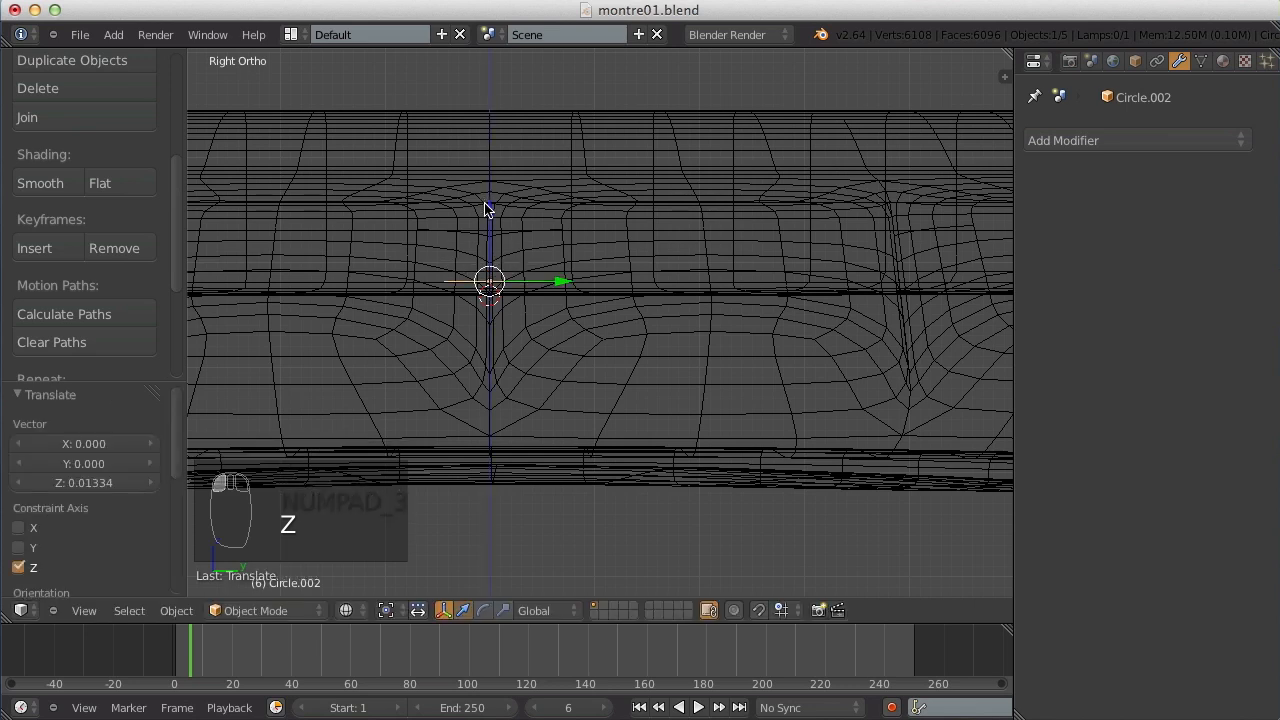
Scale the circle's vertices to about 0.397 in Edit Mode and return to Object Mode.
{"action": "key", "text": "Tab"}
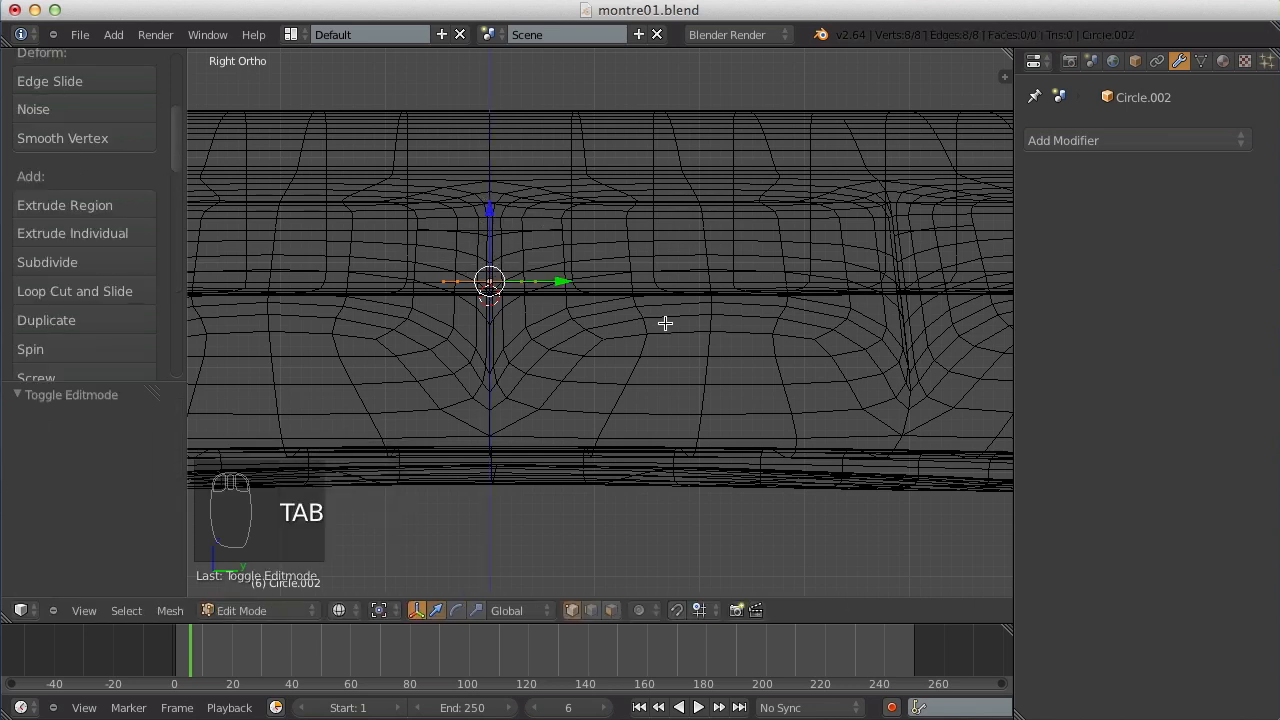
{"action": "key", "text": "s"}
{"action": "left_click", "coordinate": [557, 303]}
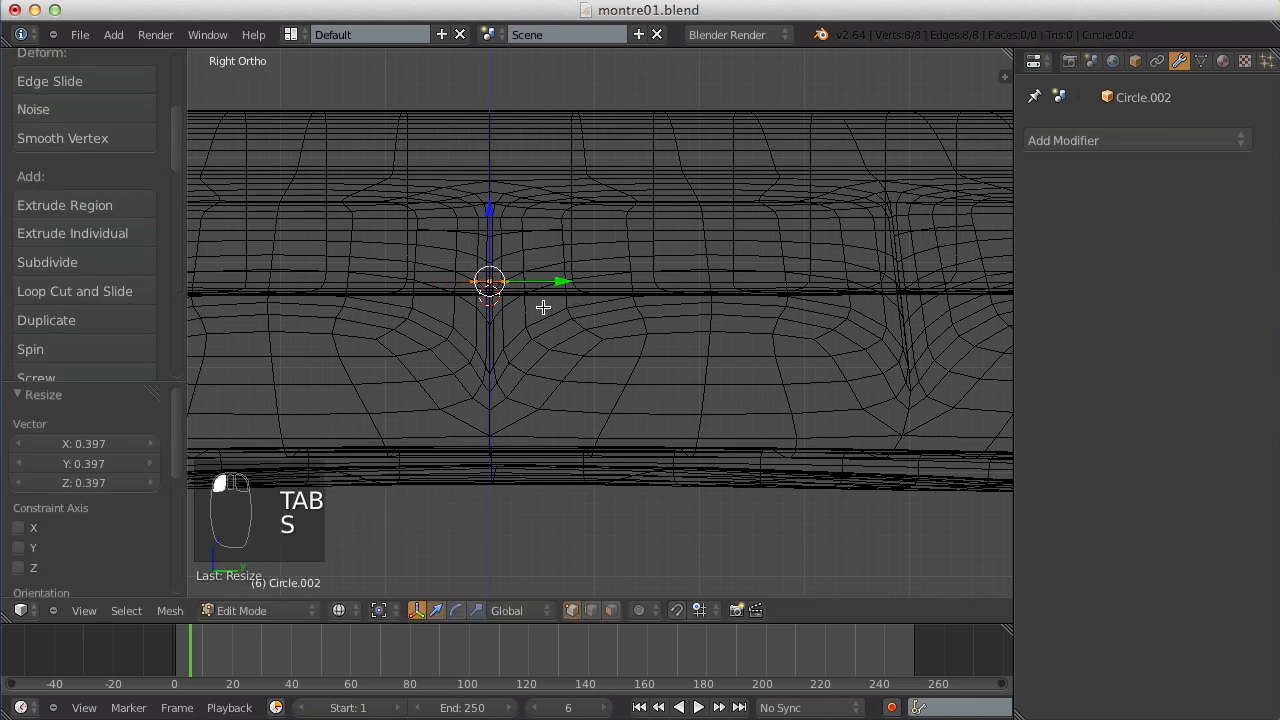
{"action": "key", "text": "z"}
{"action": "key", "text": "Tab"}
{"action": "key", "text": "z"}
{"action": "scroll", "coordinate": [470, 228], "scroll_direction": "up", "scroll_amount": 5}
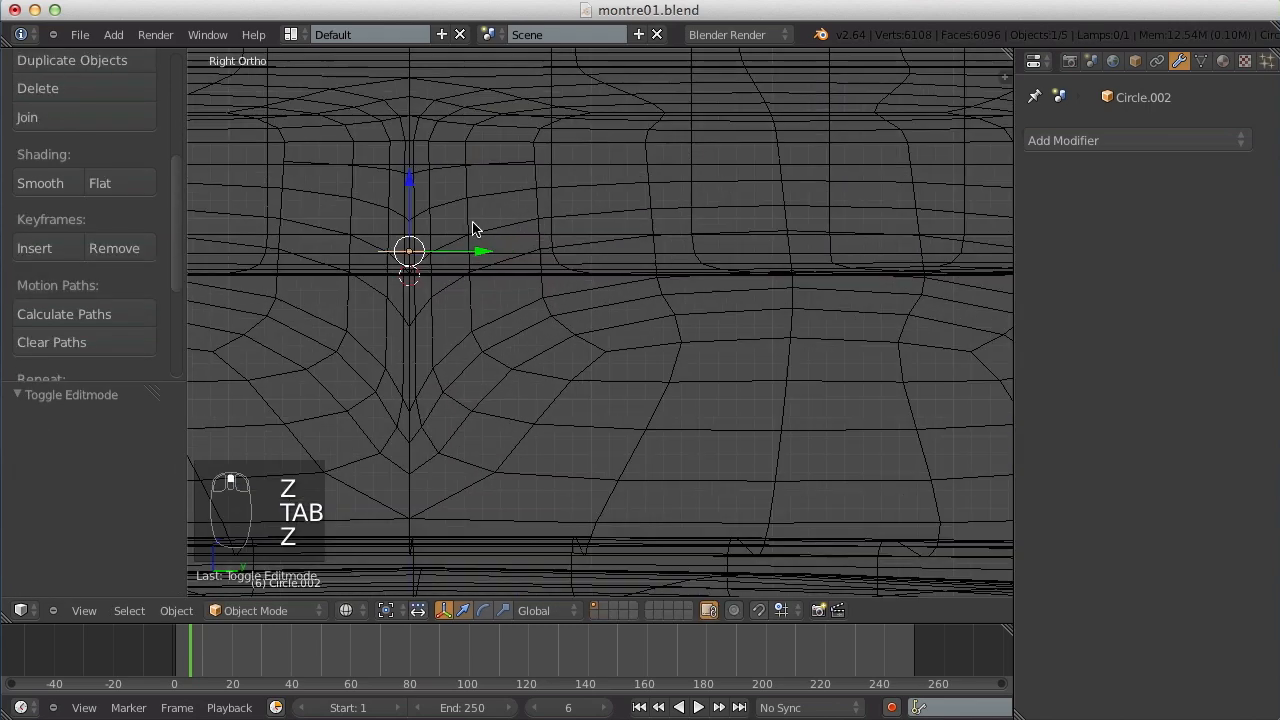
Place the circle level with the 3D cursor and extrude its ring a short way up to form the pin's base.
{"action": "mouse_move", "coordinate": [405, 203]}
{"action": "left_mouse_down"}
{"action": "mouse_move", "coordinate": [390, 240]}
{"action": "mouse_move", "coordinate": [410, 198]}
{"action": "left_mouse_up"}
{"action": "key", "text": "Tab"}
{"action": "key", "text": "e"}
{"action": "left_click", "coordinate": [408, 234]}
{"action": "left_click", "coordinate": [407, 181]}
Extrude the base's upper ring slightly upward and scale it inward to form a sloped shoulder.
{"action": "middle_click_drag", "start_coordinate": [469, 229], "coordinate": [640, 287], "text": "shift"}
{"action": "key", "text": "e"}
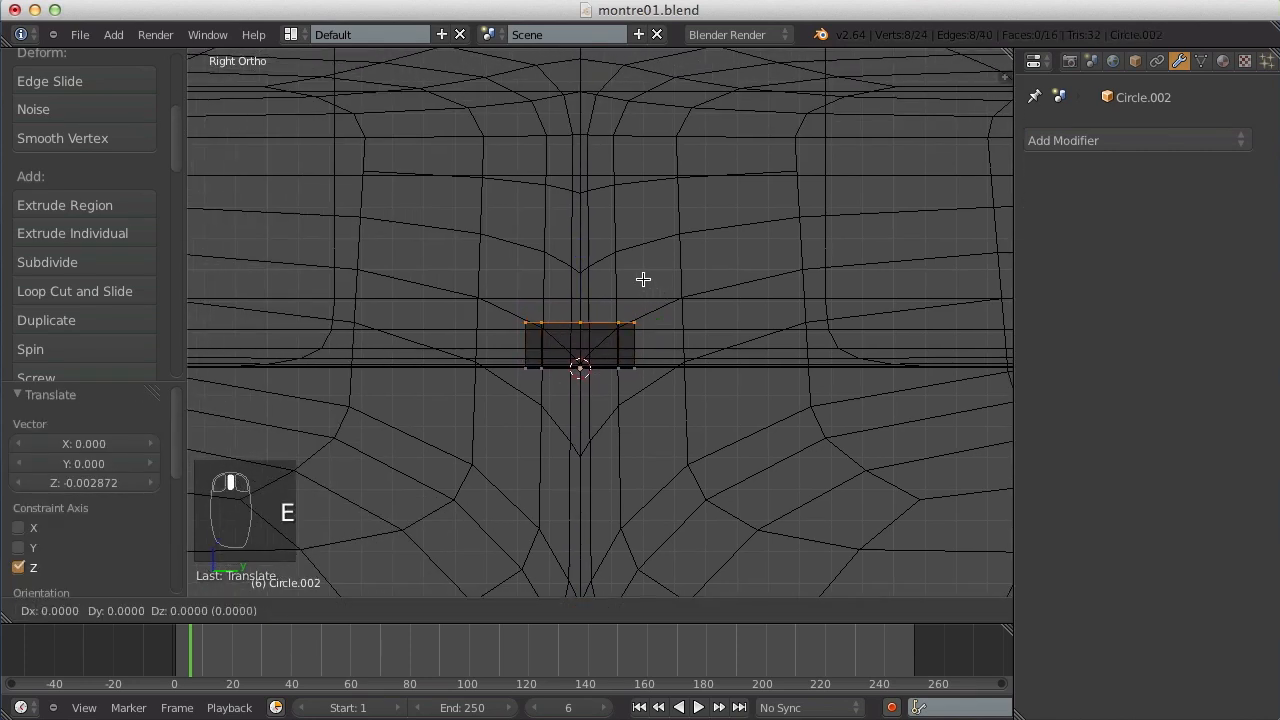
{"action": "left_click", "coordinate": [643, 279]}
{"action": "mouse_move", "coordinate": [580, 246]}
{"action": "left_mouse_down"}
{"action": "mouse_move", "coordinate": [584, 221]}
{"action": "mouse_move", "coordinate": [574, 246]}
{"action": "left_mouse_up"}
{"action": "key", "text": "s"}
{"action": "left_click", "coordinate": [608, 280]}
Extrude the shoulder's ring upward into a tall shaft, adjust the height of its top ring, and return to solid shading.
{"action": "key", "text": "e"}
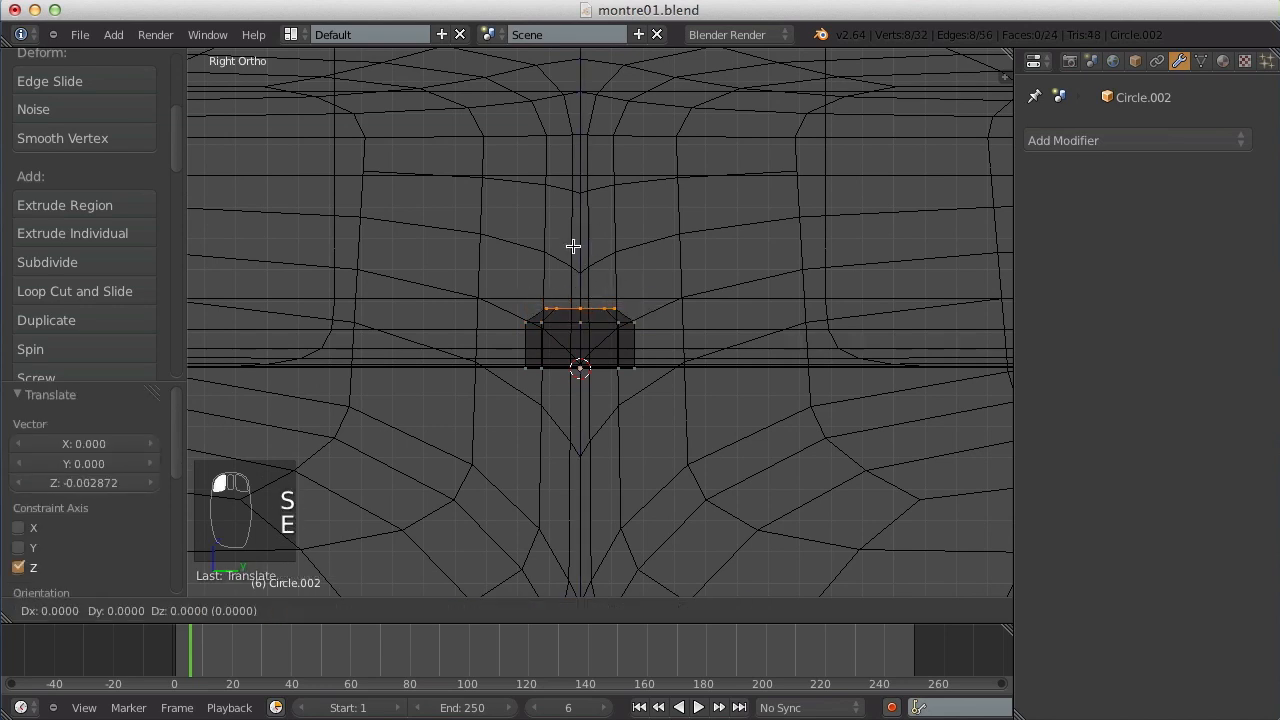
{"action": "left_click", "coordinate": [564, 106]}
{"action": "key", "text": "Tab"}
{"action": "scroll", "coordinate": [566, 125], "scroll_direction": "down", "scroll_amount": 5}
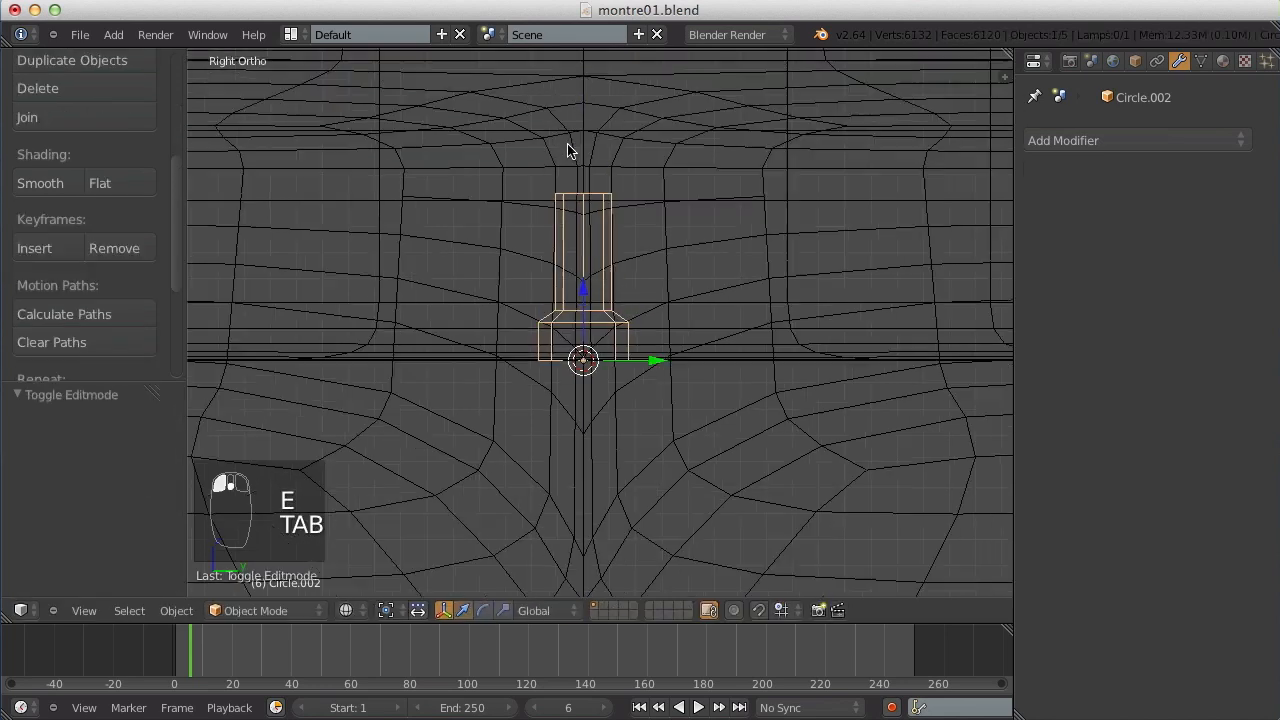
{"action": "key", "text": "Tab"}
{"action": "left_click_drag", "start_coordinate": [596, 226], "coordinate": [594, 243]}
{"action": "key", "text": "Tab"}
{"action": "key", "text": "z"}
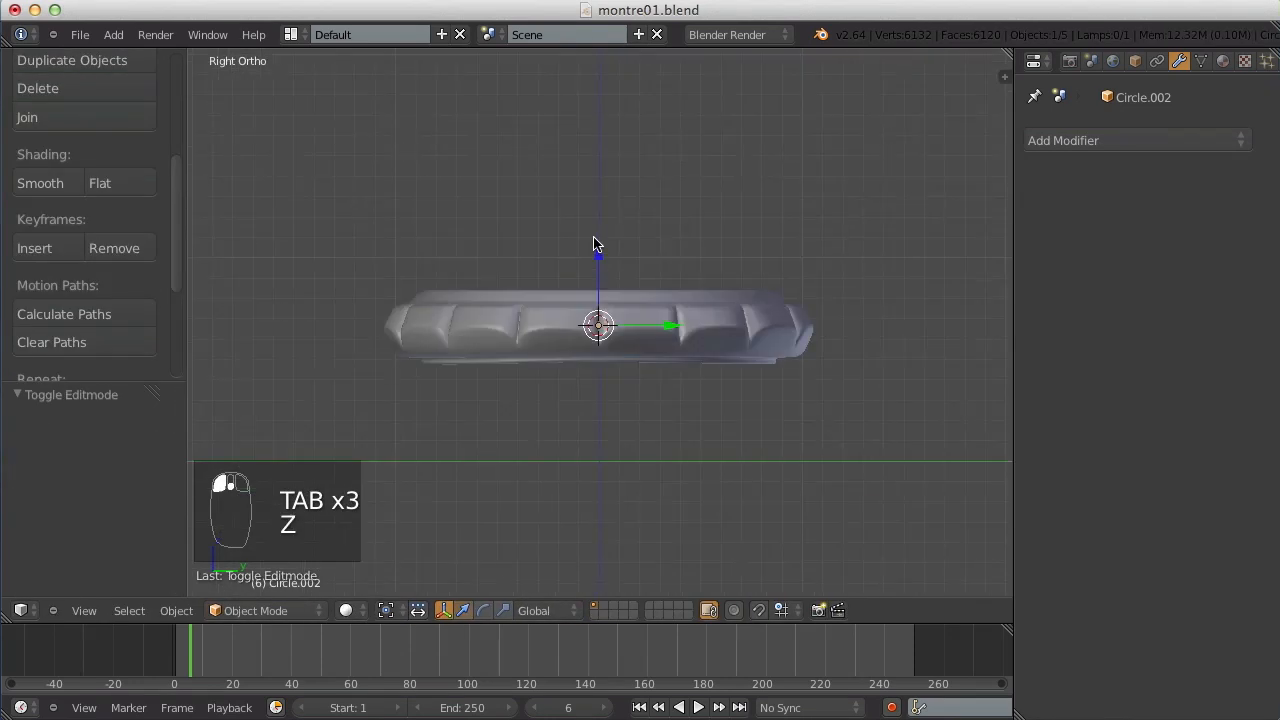
Reopen the pin's mesh for editing and bridge the middle of the shaft's open top with a four-sided face.
{"action": "mouse_move", "coordinate": [594, 243]}
{"action": "middle_mouse_down"}
{"action": "mouse_move", "coordinate": [600, 363]}
{"action": "mouse_move", "coordinate": [726, 414]}
{"action": "middle_mouse_up"}
{"action": "key", "text": "a"}
{"action": "scroll", "coordinate": [678, 332], "scroll_direction": "down", "scroll_amount": 5}
{"action": "scroll", "coordinate": [678, 325], "scroll_direction": "up", "scroll_amount": 7}
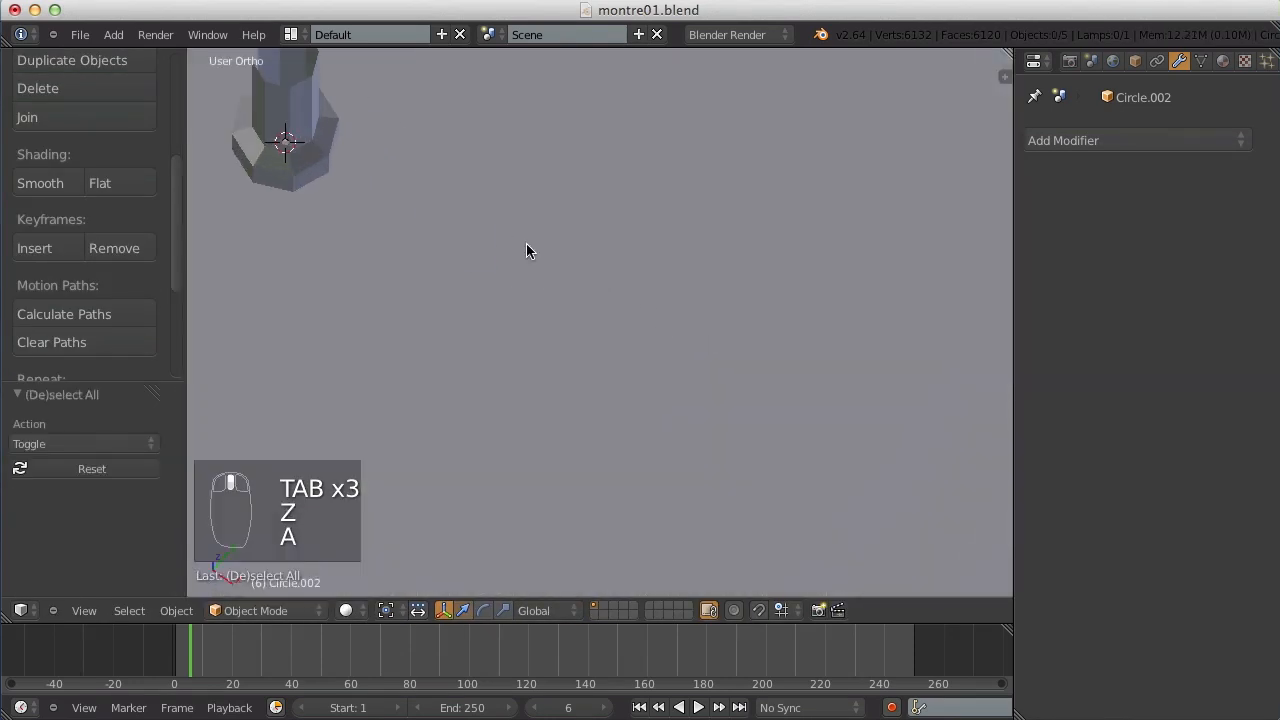
{"action": "middle_click_drag", "start_coordinate": [528, 243], "coordinate": [900, 500], "text": "shift"}
{"action": "right_click", "coordinate": [682, 305]}
{"action": "key", "text": "Tab"}
{"action": "scroll", "coordinate": [681, 306], "scroll_direction": "up", "scroll_amount": 2}
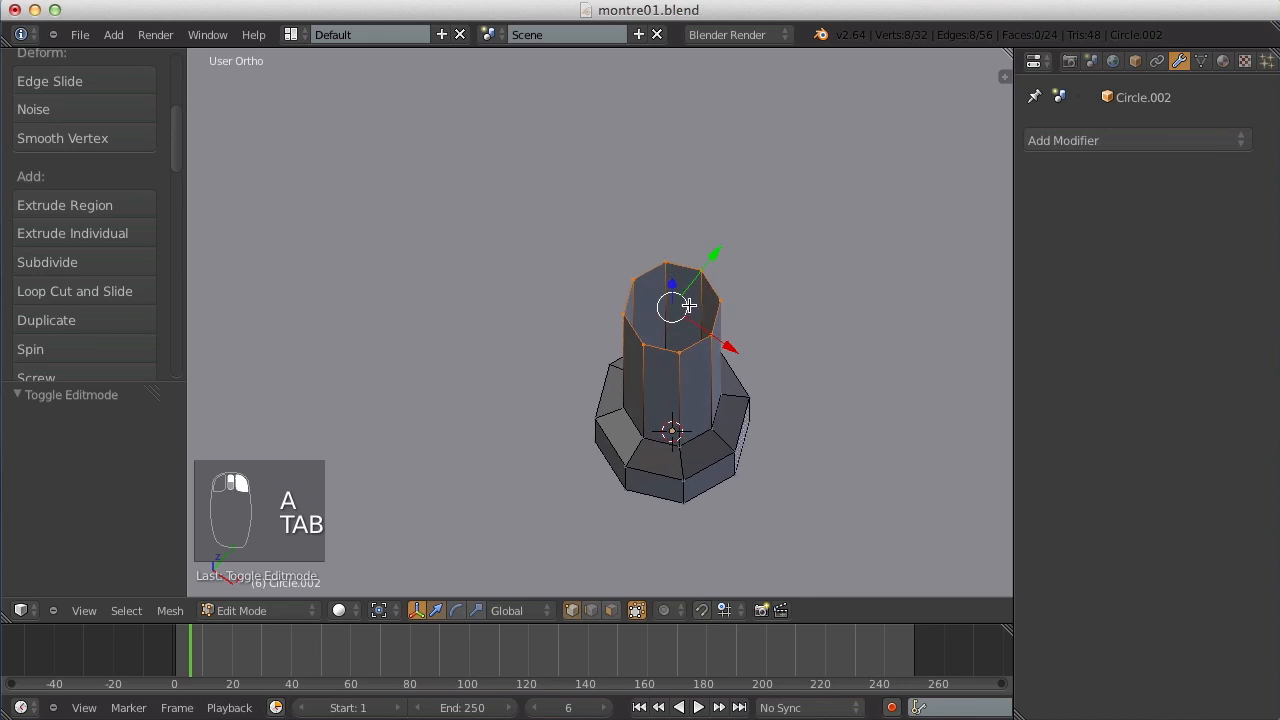
{"action": "key", "text": "a"}
{"action": "key", "text": "a"}
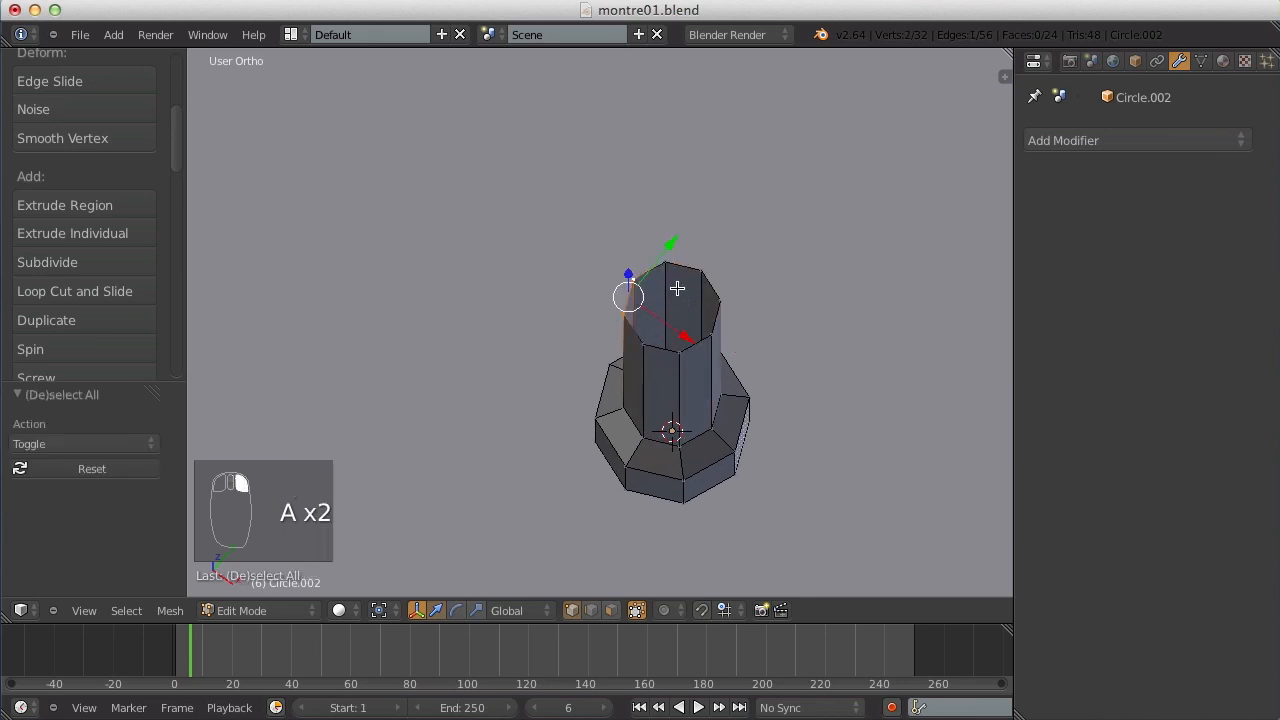
{"action": "key", "text": "f"}
Fill the two remaining gaps in the shaft's top with four-sided faces and leave Edit Mode.
{"action": "key", "text": "a"}
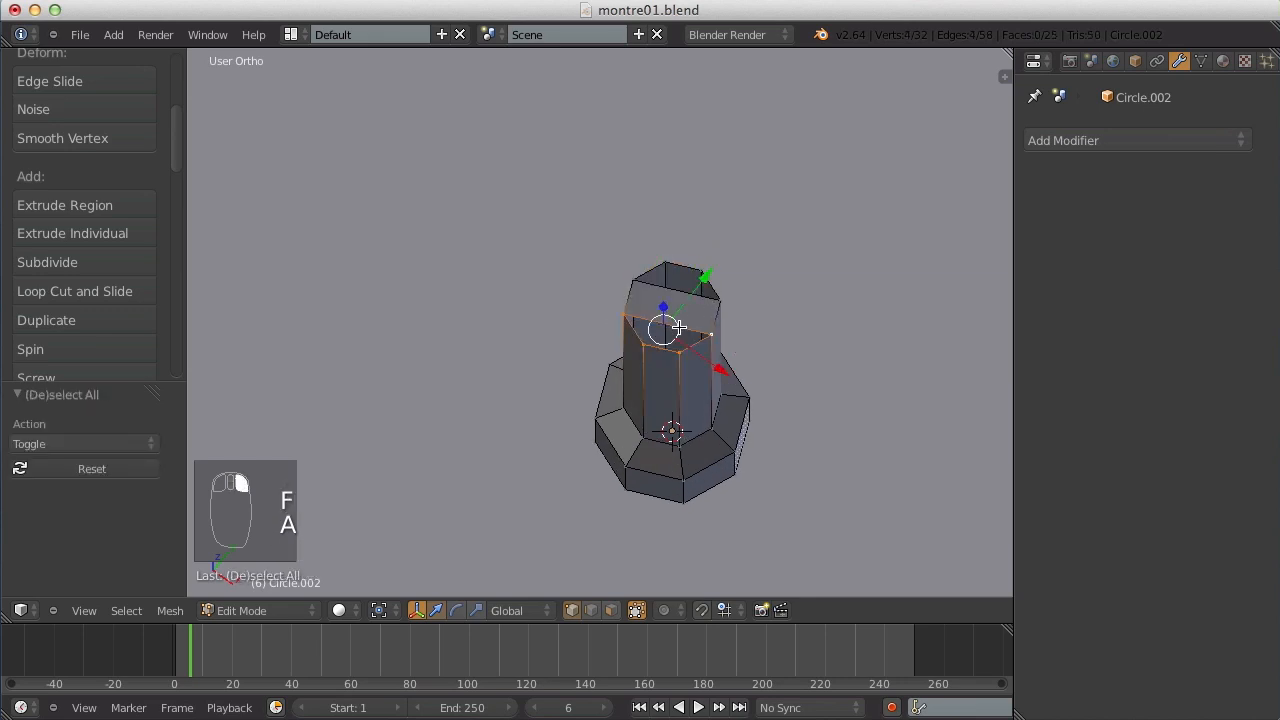
{"action": "key", "text": "f"}
{"action": "key", "text": "a"}
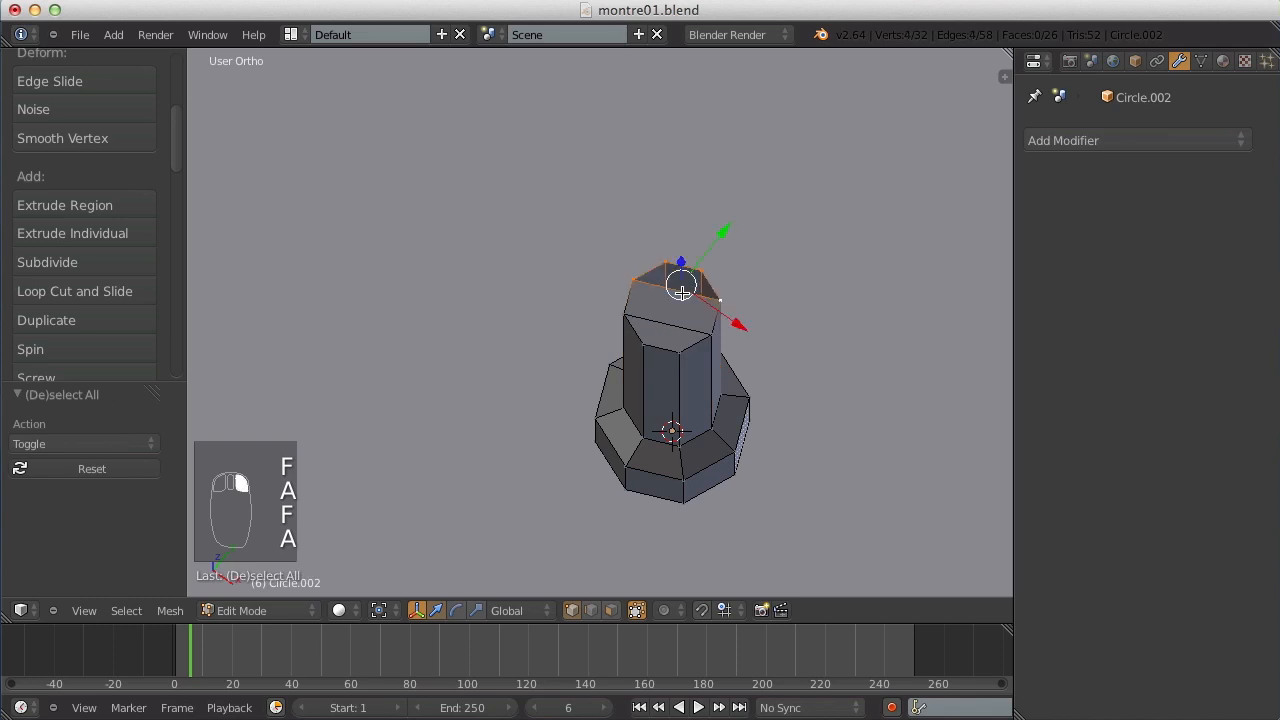
{"action": "key", "text": "Tab"}
Apply smooth shading to the pin and deselect it.
{"action": "scroll", "coordinate": [724, 272], "scroll_direction": "down", "scroll_amount": 6}
{"action": "scroll", "coordinate": [712, 296], "scroll_direction": "up", "scroll_amount": 3}
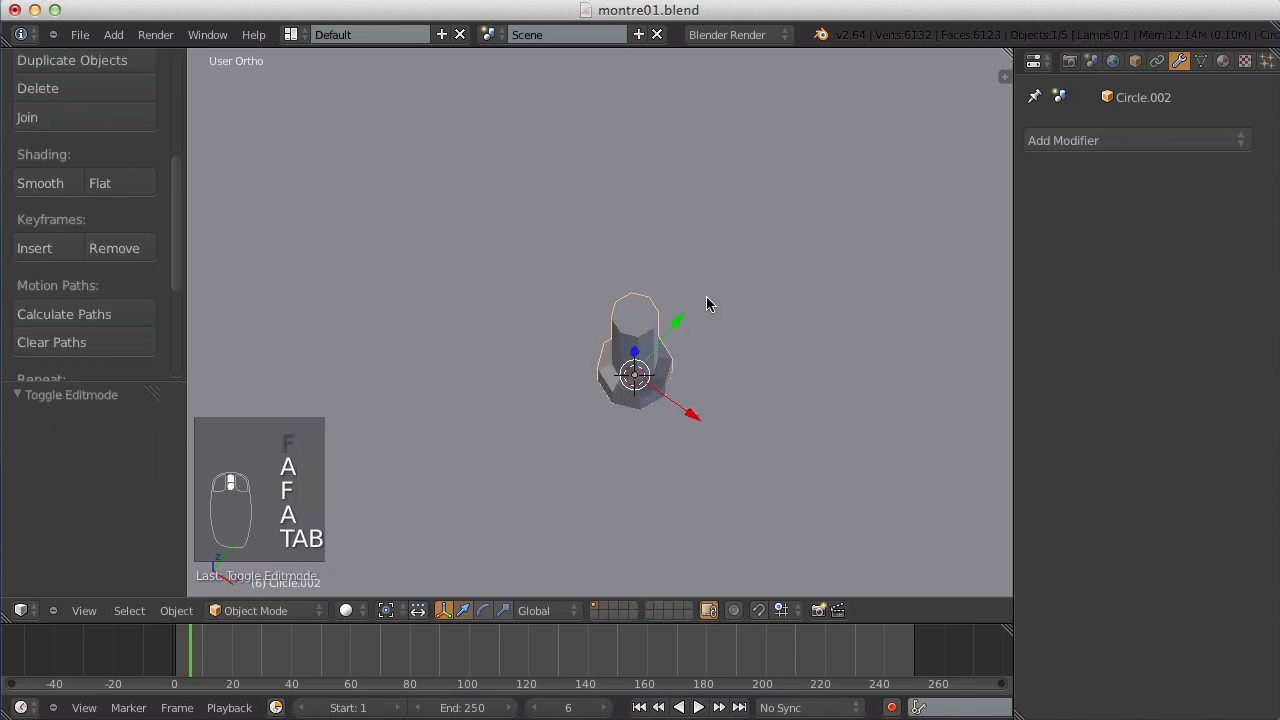
{"action": "scroll", "coordinate": [706, 297], "scroll_direction": "up", "scroll_amount": 4}
{"action": "scroll", "coordinate": [706, 297], "scroll_direction": "down", "scroll_amount": 4}
{"action": "middle_click_drag", "start_coordinate": [673, 321], "coordinate": [745, 210]}
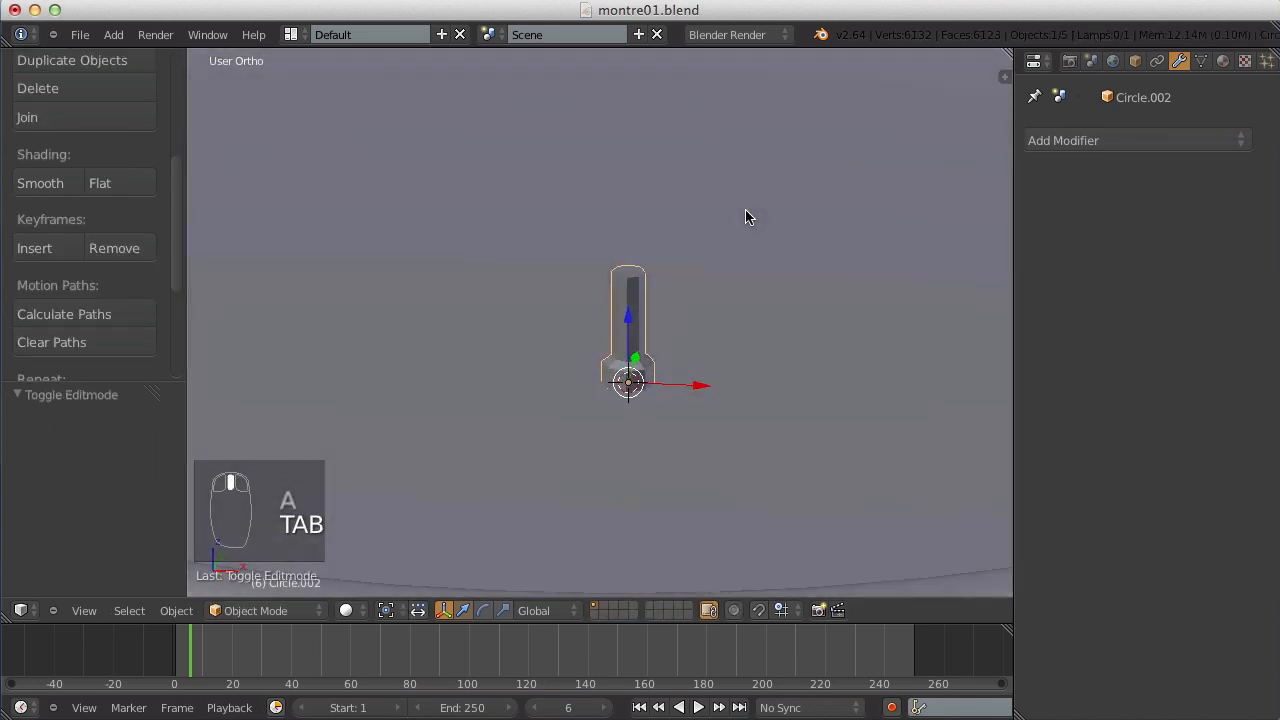
{"action": "left_click", "coordinate": [47, 183]}
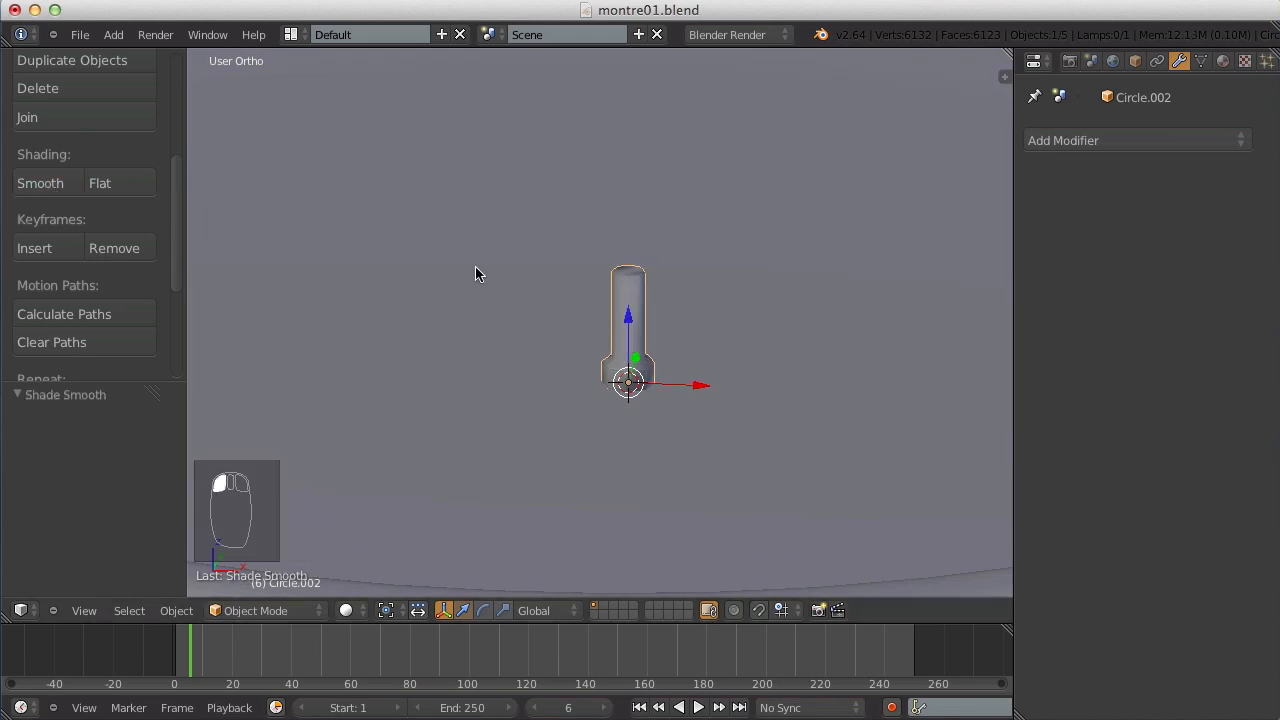
{"action": "key", "text": "a"}
Add a loop cut around the pin's shaft and slide it up close to the top edge.
{"action": "scroll", "coordinate": [571, 283], "scroll_direction": "up", "scroll_amount": 4}
{"action": "key", "text": "Tab"}
{"action": "scroll", "coordinate": [726, 171], "scroll_direction": "up", "scroll_amount": 6}
{"action": "scroll", "coordinate": [723, 177], "scroll_direction": "down", "scroll_amount": 1}
{"action": "key", "text": "a"}
{"action": "key", "text": "a"}
{"action": "key", "text": "a"}
{"action": "key", "text": "ctrl+r"}
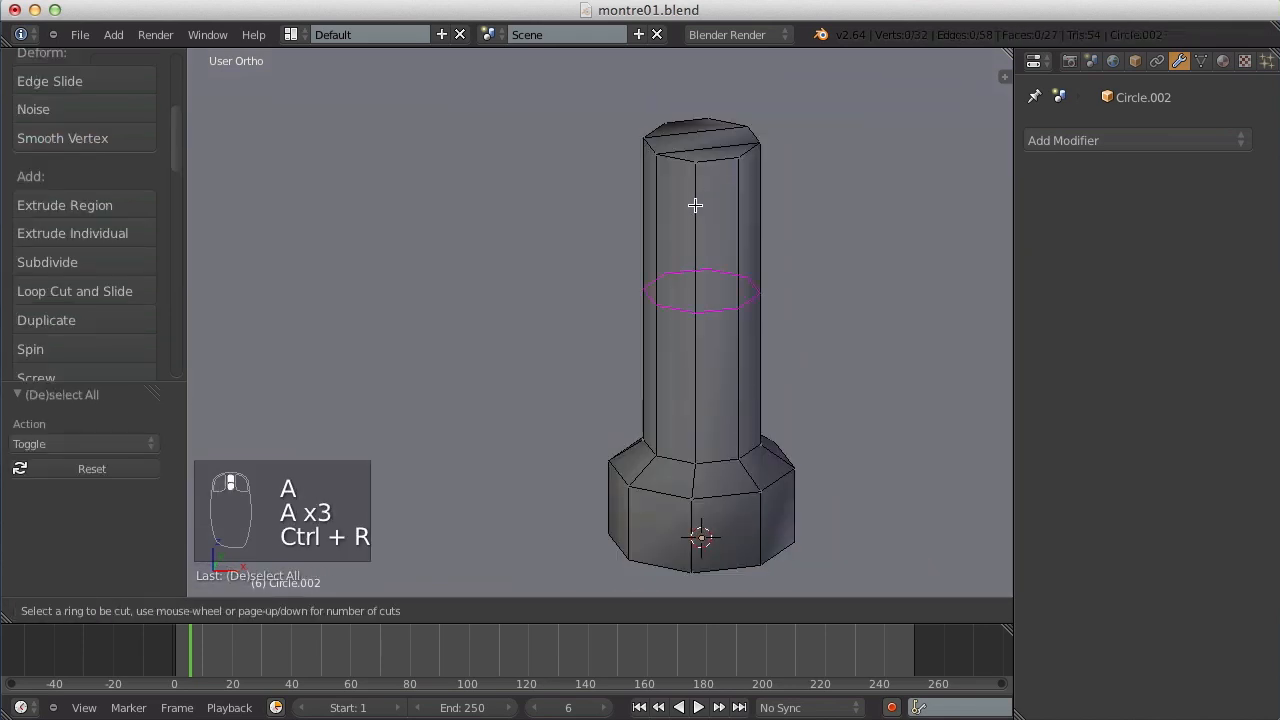
{"action": "left_click", "coordinate": [691, 209]}
{"action": "left_click", "coordinate": [696, 83]}
{"action": "key", "text": "Tab"}
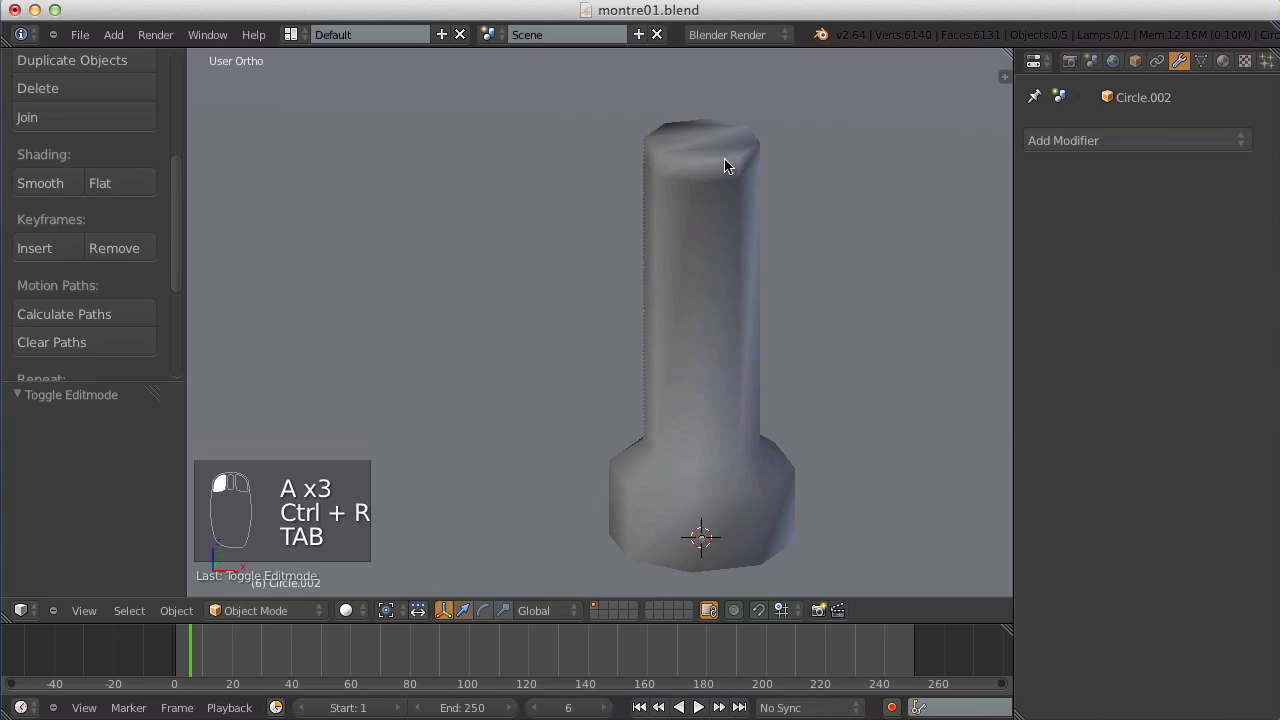
Add a second loop cut around the shaft and slide it down close to the shoulder.
{"action": "key", "text": "Tab"}
{"action": "key", "text": "a"}
{"action": "key", "text": "a"}
{"action": "key", "text": "a"}
{"action": "key", "text": "ctrl+r"}
{"action": "left_click", "coordinate": [720, 425]}
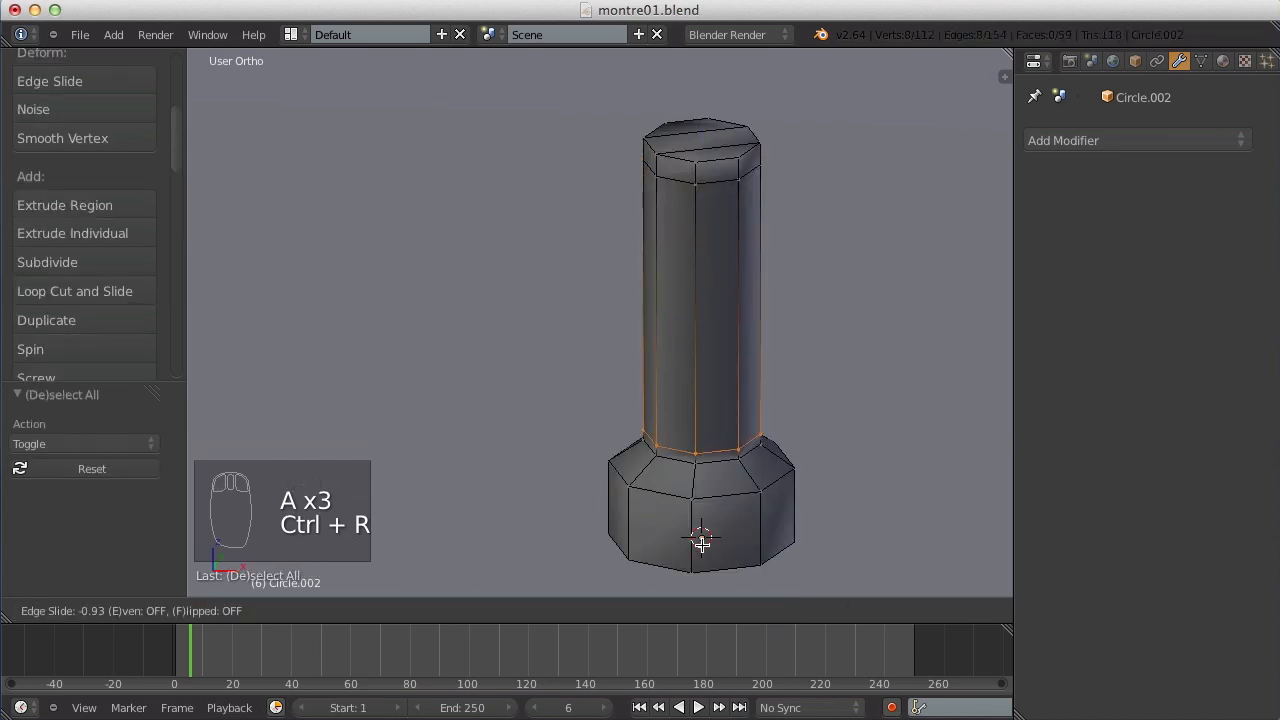
{"action": "left_click", "coordinate": [702, 540]}
{"action": "key", "text": "a"}
{"action": "key", "text": "ctrl+r"}
{"action": "left_click", "coordinate": [700, 515]}
{"action": "key", "text": "ctrl+z"}
Add a loop cut around the pin's base close to its upper edge and leave Edit Mode.
{"action": "key", "text": "ctrl+r"}
{"action": "left_click", "coordinate": [695, 512]}
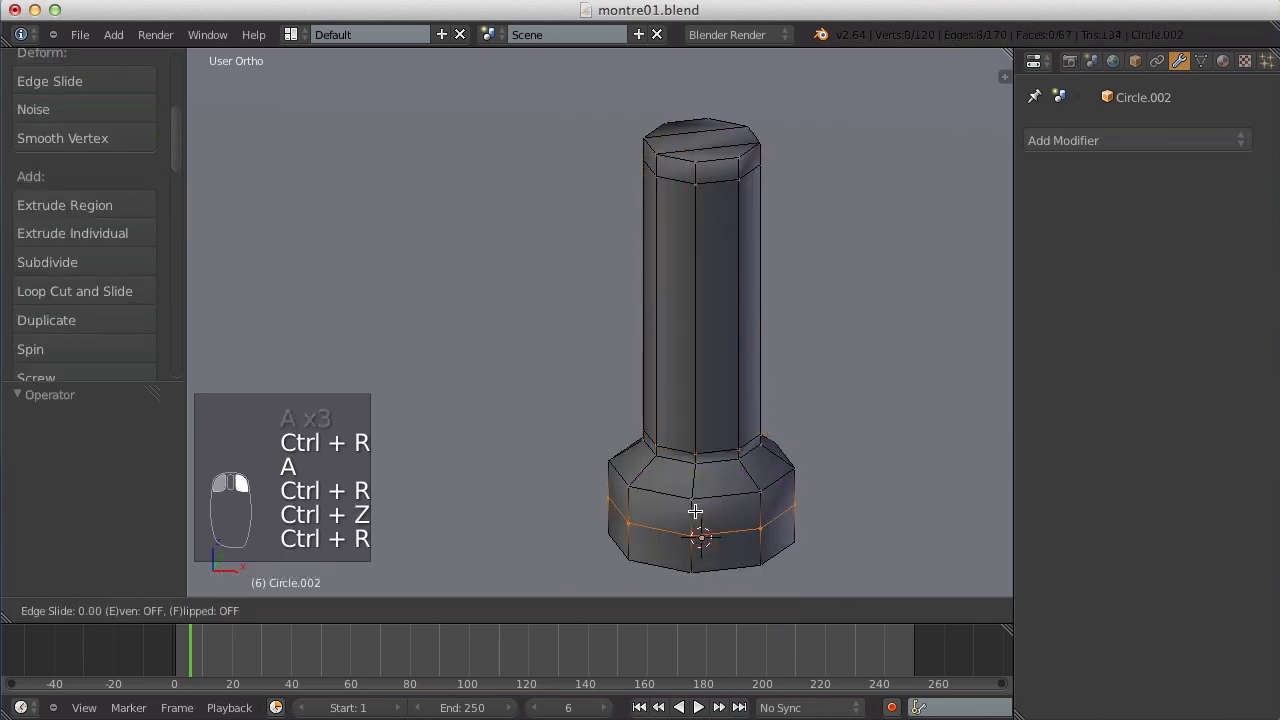
{"action": "left_click", "coordinate": [695, 512]}
{"action": "key", "text": "a"}
{"action": "key", "text": "a"}
{"action": "key", "text": "a"}
{"action": "key", "text": "Tab"}
{"action": "scroll", "coordinate": [698, 481], "scroll_direction": "down", "scroll_amount": 7}
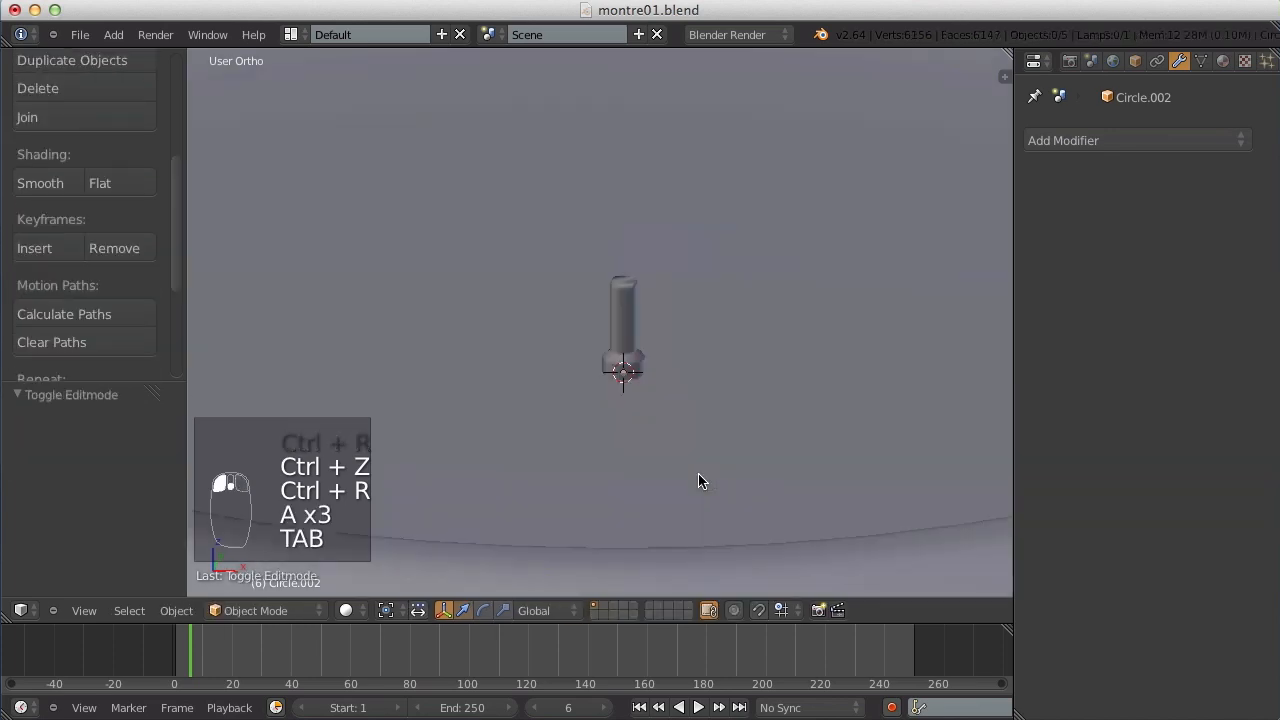
Reopen the pin's mesh with nothing selected and switch to face selection.
{"action": "middle_click_drag", "start_coordinate": [698, 481], "coordinate": [546, 171]}
{"action": "scroll", "coordinate": [571, 226], "scroll_direction": "down", "scroll_amount": 5}
{"action": "middle_click_drag", "start_coordinate": [571, 226], "coordinate": [586, 318]}
{"action": "scroll", "coordinate": [688, 343], "scroll_direction": "up", "scroll_amount": 3}
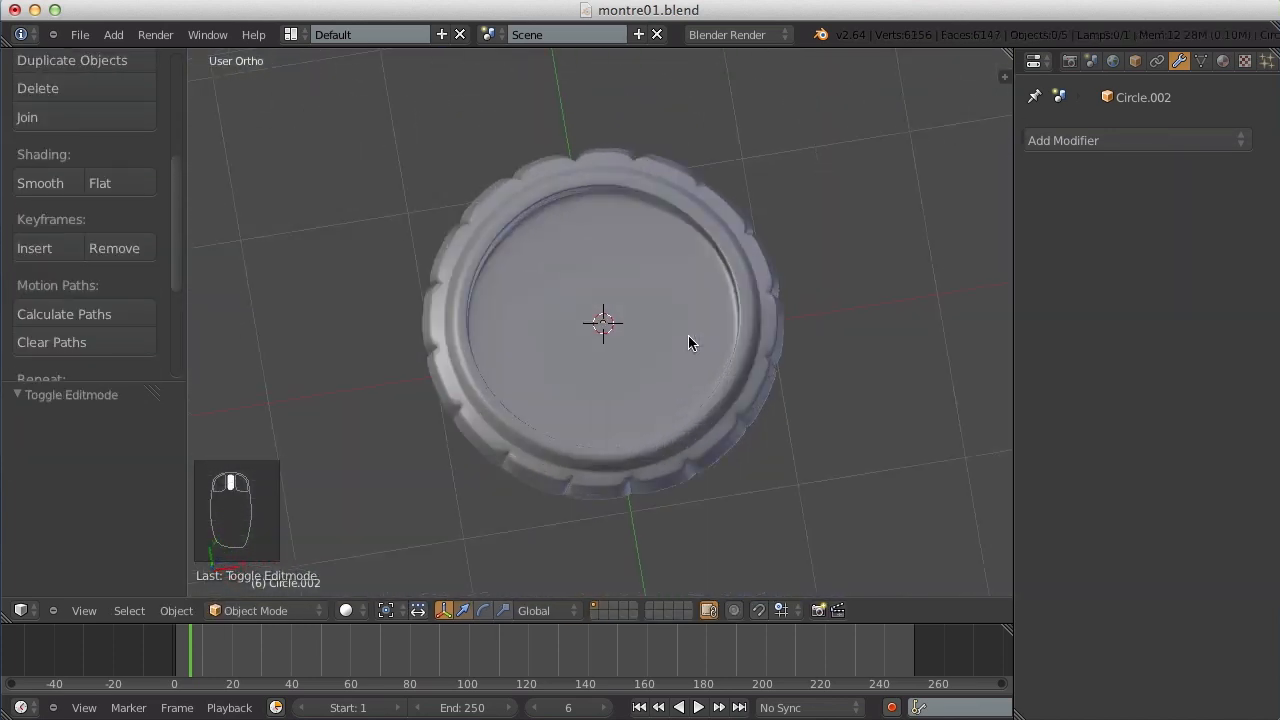
{"action": "scroll", "coordinate": [784, 290], "scroll_direction": "up", "scroll_amount": 3}
{"action": "key", "text": "Tab"}
{"action": "scroll", "coordinate": [680, 330], "scroll_direction": "up", "scroll_amount": 4}
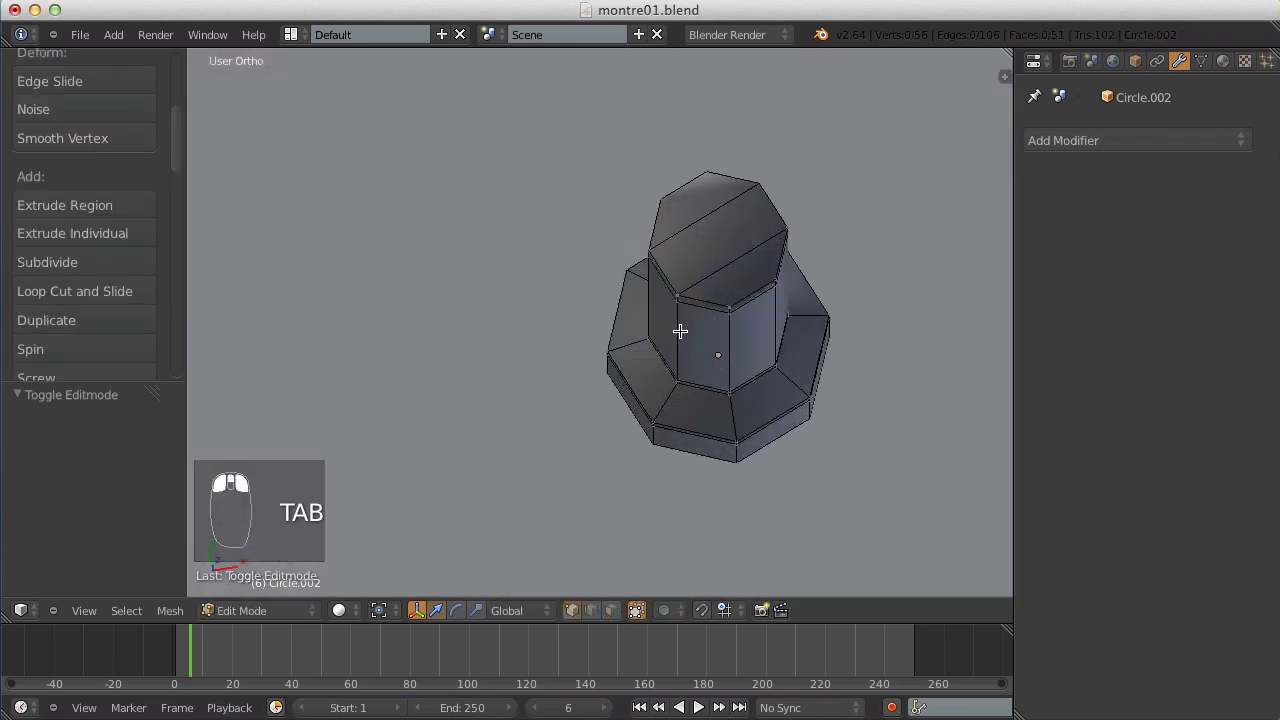
{"action": "key", "text": "a"}
{"action": "key", "text": "a"}
{"action": "key", "text": "a"}
{"action": "key", "text": "ctrl+Tab"}
{"action": "left_click", "coordinate": [699, 331]}
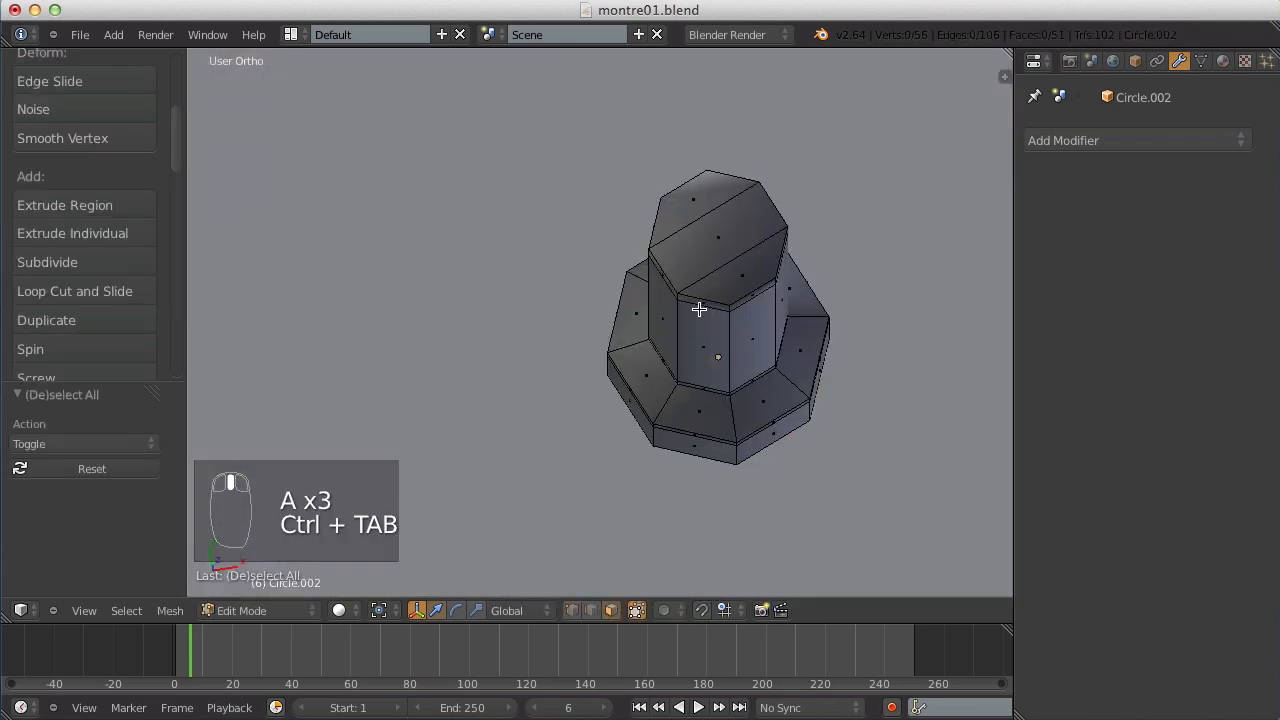
Select the three faces capping the shaft and scale them inward to chamfer the top edge.
{"action": "middle_click_drag", "start_coordinate": [700, 306], "coordinate": [694, 194]}
{"action": "right_click", "coordinate": [708, 189]}
{"action": "right_click", "coordinate": [725, 246], "text": "shift"}
{"action": "scroll", "coordinate": [725, 246], "scroll_direction": "down", "scroll_amount": 2}
{"action": "middle_click_drag", "start_coordinate": [709, 286], "coordinate": [712, 168]}
{"action": "scroll", "coordinate": [724, 168], "scroll_direction": "up", "scroll_amount": 4}
{"action": "middle_click_drag", "start_coordinate": [798, 164], "coordinate": [738, 330], "text": "shift"}
{"action": "key", "text": "s"}
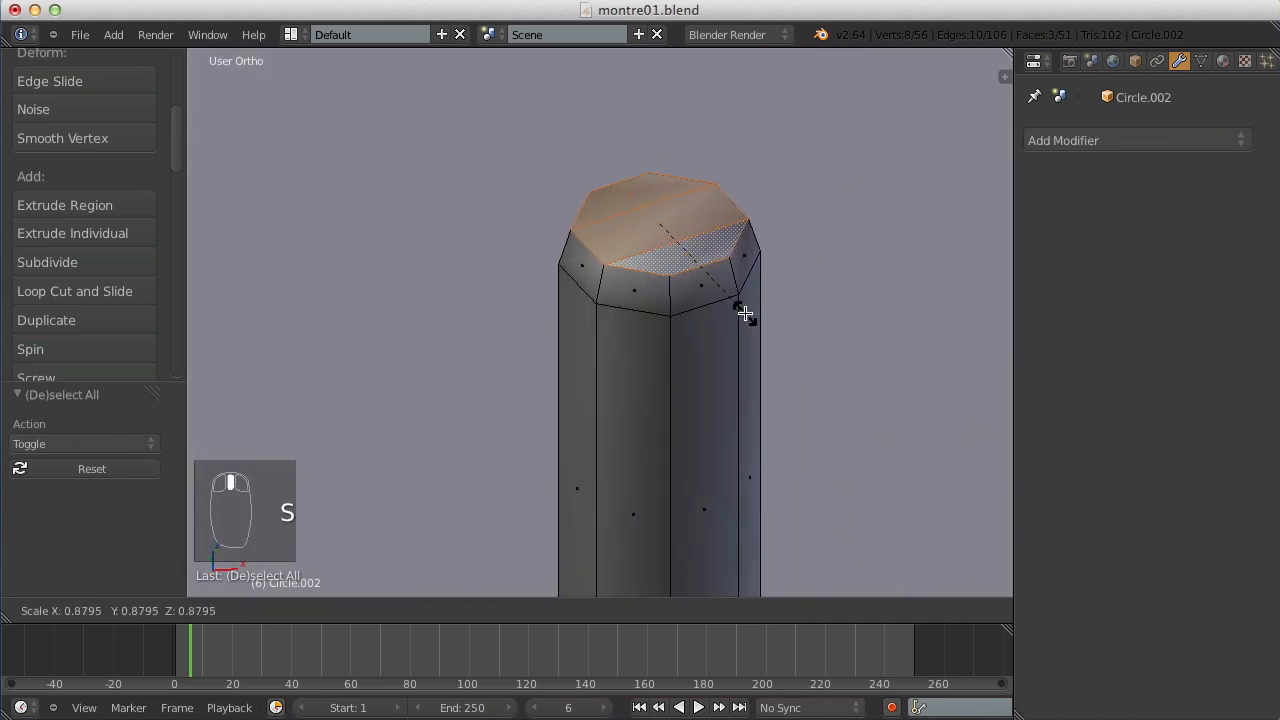
{"action": "left_click", "coordinate": [740, 306]}
Extrude the cap faces slightly upward, scale them inward to round the pin's tip, and leave Edit Mode.
{"action": "key", "text": "e"}
{"action": "left_click", "coordinate": [740, 296]}
{"action": "key", "text": "s"}
{"action": "left_click", "coordinate": [702, 257]}
{"action": "key", "text": "Tab"}
{"action": "scroll", "coordinate": [700, 254], "scroll_direction": "down", "scroll_amount": 5}
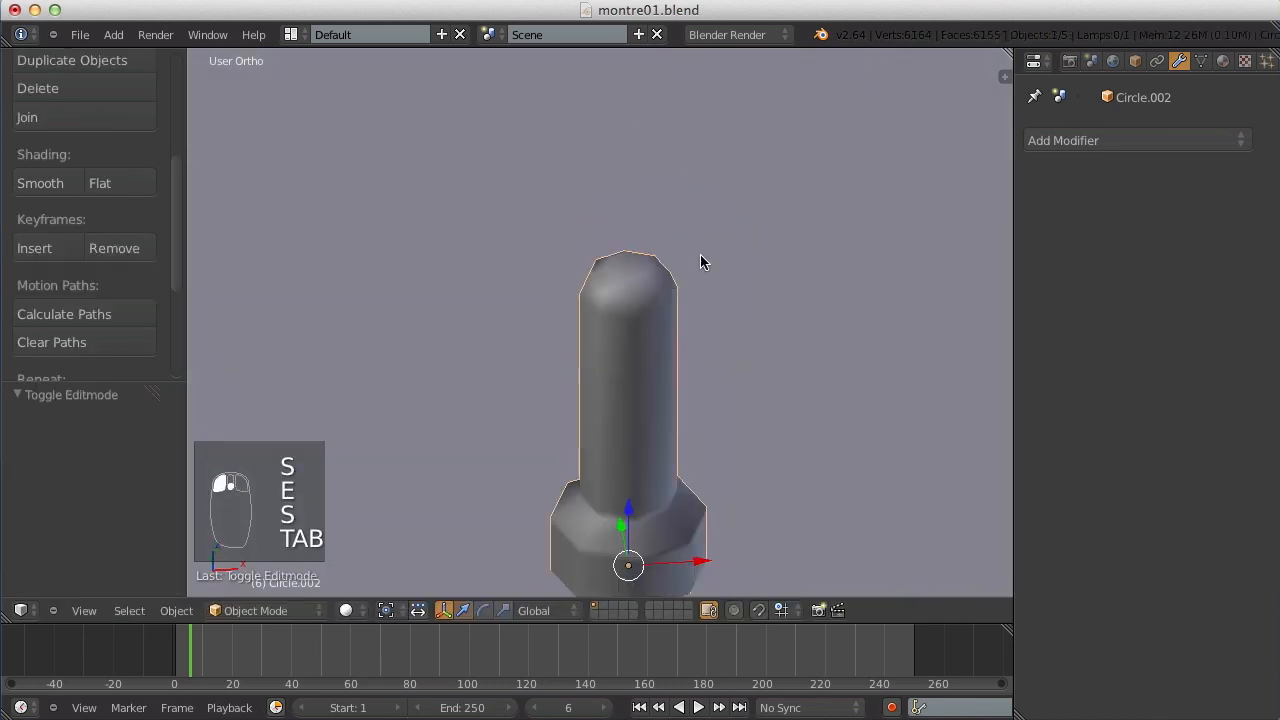
{"action": "scroll", "coordinate": [600, 290], "scroll_direction": "up", "scroll_amount": 12}
{"action": "scroll", "coordinate": [530, 260], "scroll_direction": "down", "scroll_amount": 8}
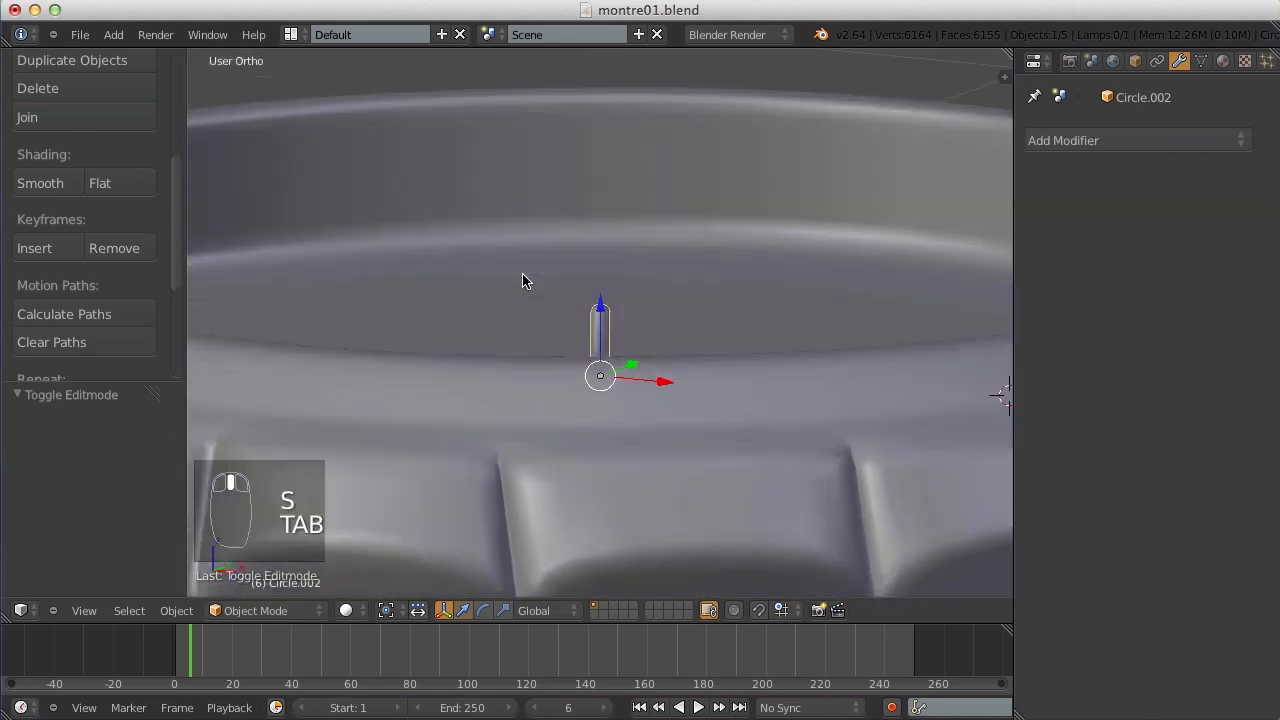
Switch to edge selection, select the edge loop where the rounded tip meets the shaft, and duplicate it in place.
{"action": "key", "text": "Tab"}
{"action": "scroll", "coordinate": [600, 360], "scroll_direction": "up", "scroll_amount": 6}
{"action": "key", "text": "a"}
{"action": "key", "text": "a"}
{"action": "key", "text": "a"}
{"action": "key", "text": "ctrl+Tab"}
{"action": "left_click", "coordinate": [614, 341]}
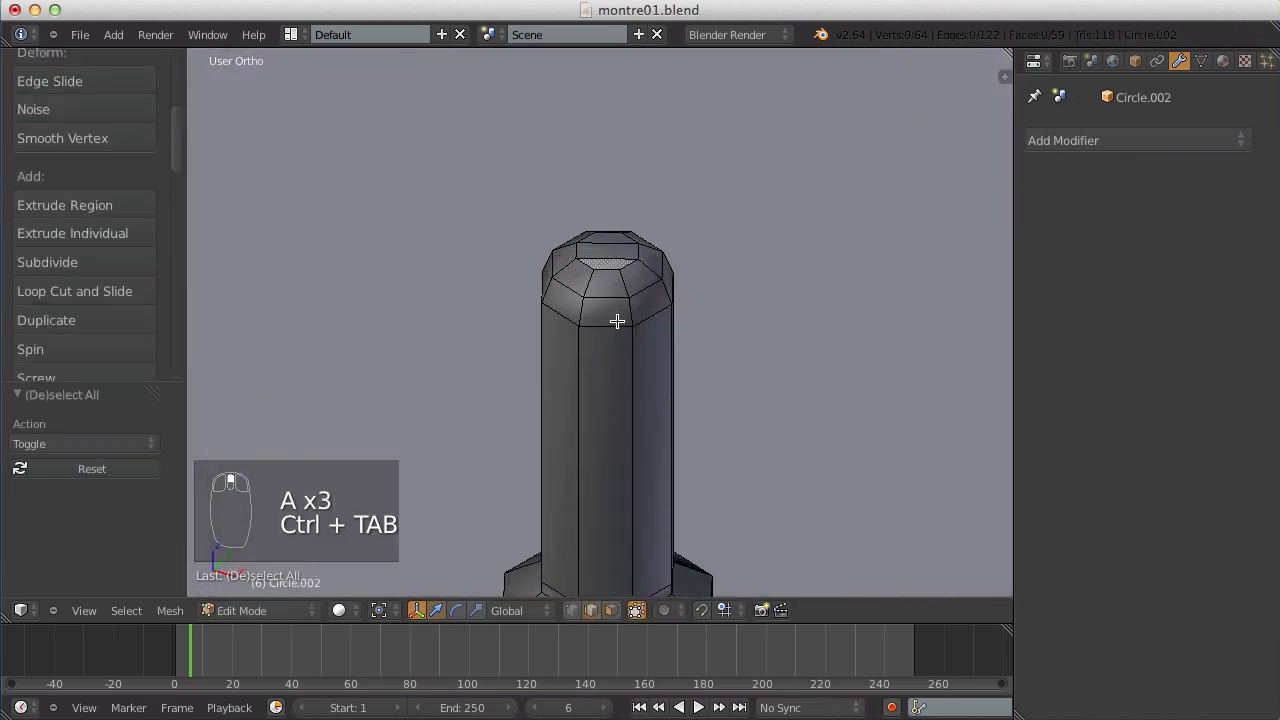
{"action": "scroll", "coordinate": [612, 328], "scroll_direction": "down", "scroll_amount": 5}
{"action": "mouse_move", "coordinate": [657, 325]}
{"action": "middle_mouse_down"}
{"action": "mouse_move", "coordinate": [523, 398]}
{"action": "mouse_move", "coordinate": [647, 252]}
{"action": "mouse_move", "coordinate": [650, 349]}
{"action": "middle_mouse_up"}
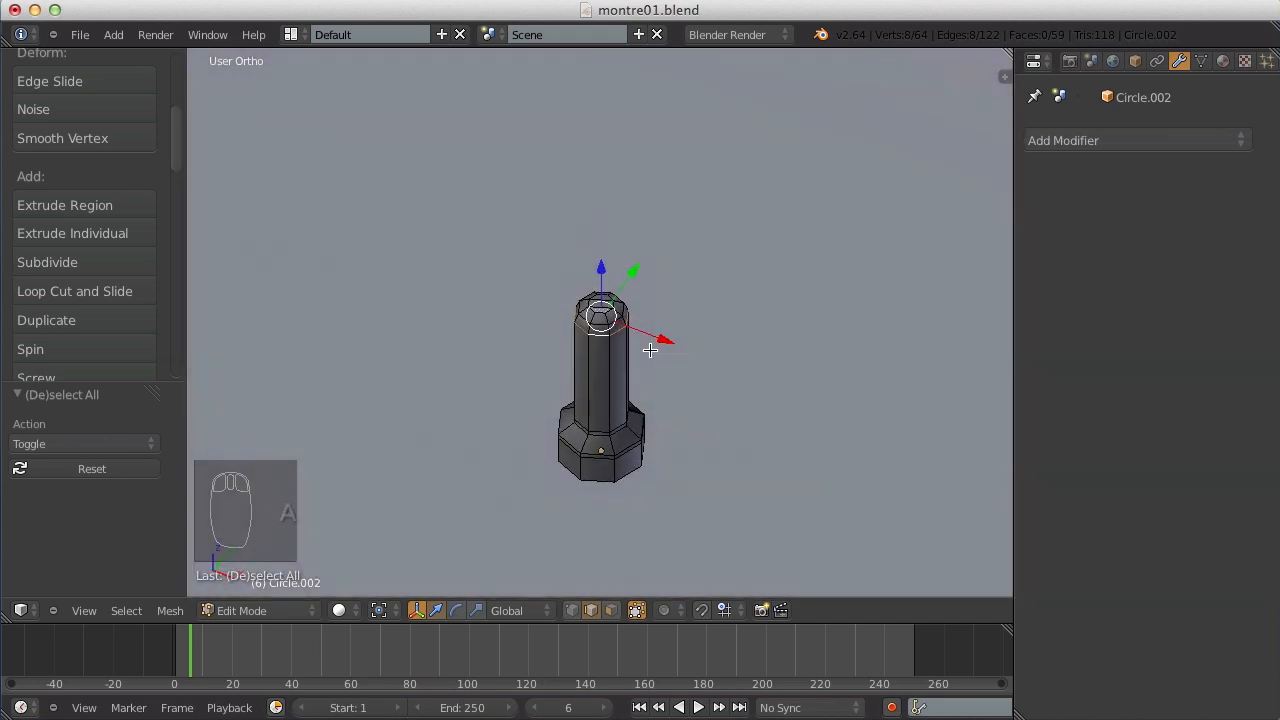
{"action": "scroll", "coordinate": [635, 308], "scroll_direction": "up", "scroll_amount": 2}
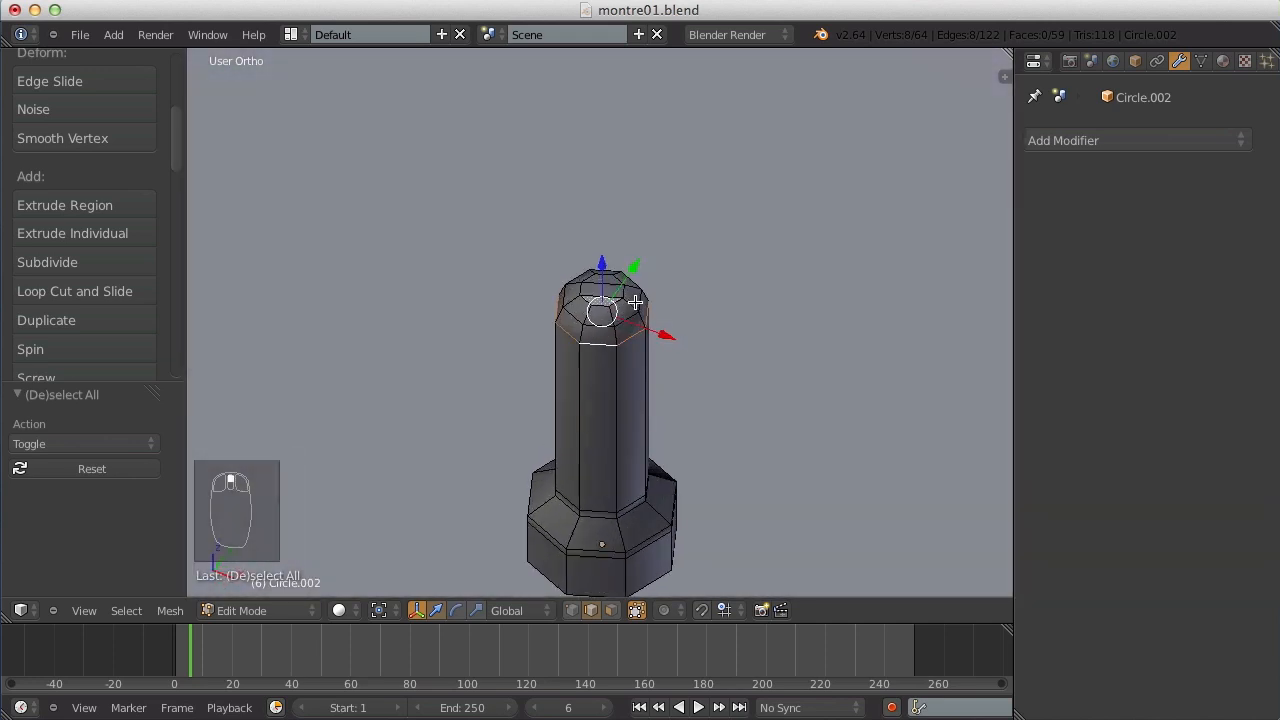
{"action": "key", "text": "shift+d"}
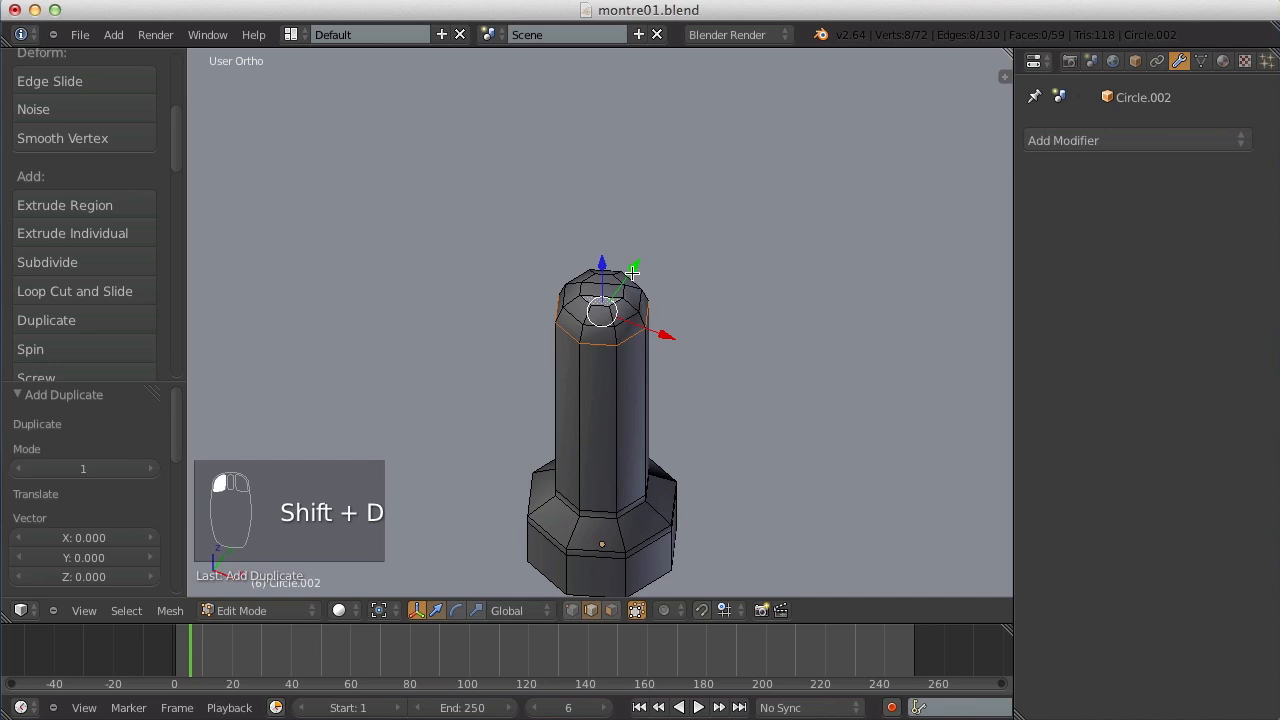
Scale the duplicated edge loop outward to about 1.52 times its size around the shaft and deselect it.
{"action": "key", "text": "y"}
{"action": "key", "text": "ctrl+z"}
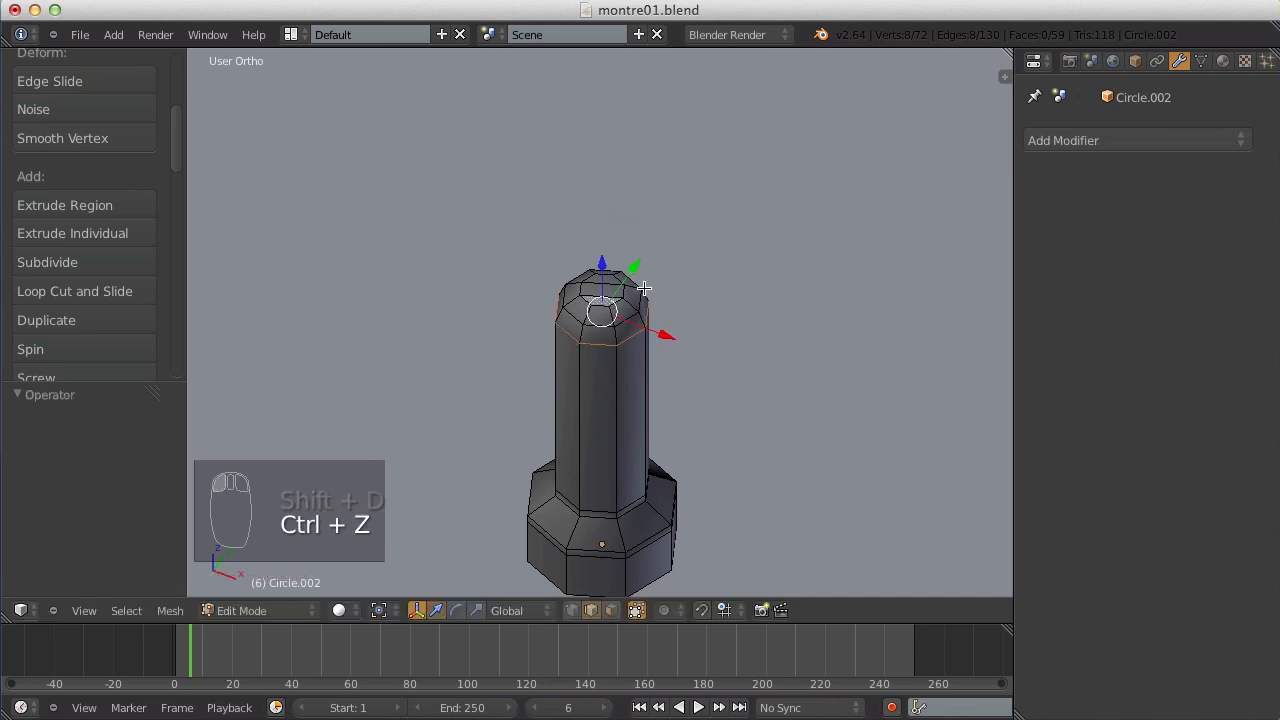
{"action": "key", "text": "s"}
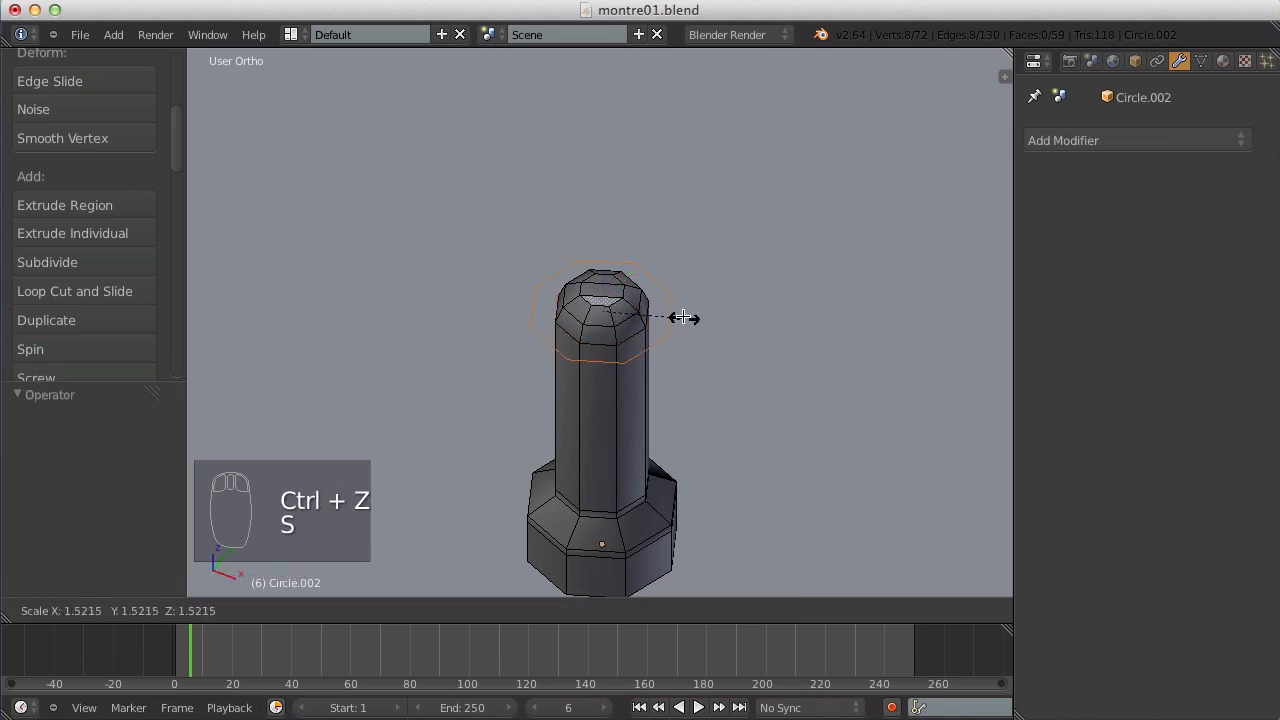
{"action": "left_click", "coordinate": [684, 317]}
{"action": "key", "text": "a"}
Fill two faces between opposite edges of the enlarged loop to begin an octagonal disc, and clear the selection.
{"action": "middle_click_drag", "start_coordinate": [680, 306], "coordinate": [613, 266]}
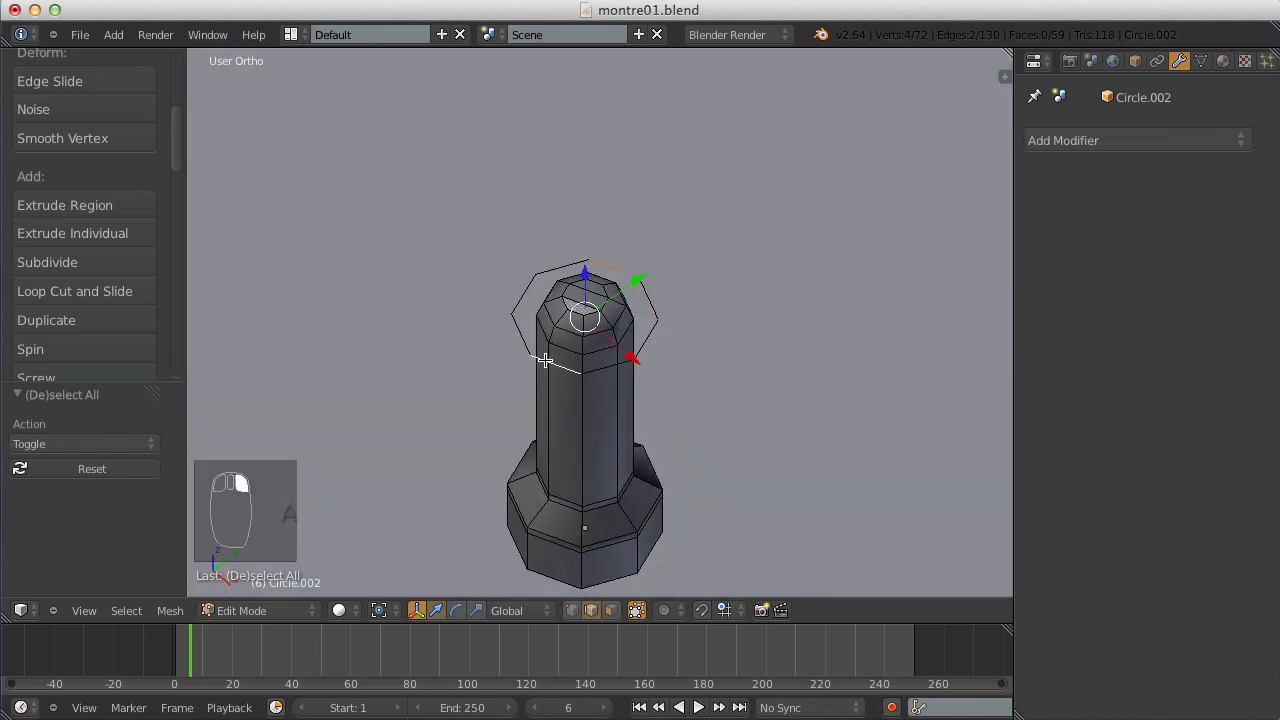
{"action": "key", "text": "f"}
{"action": "key", "text": "a"}
{"action": "key", "text": "f"}
{"action": "key", "text": "a"}
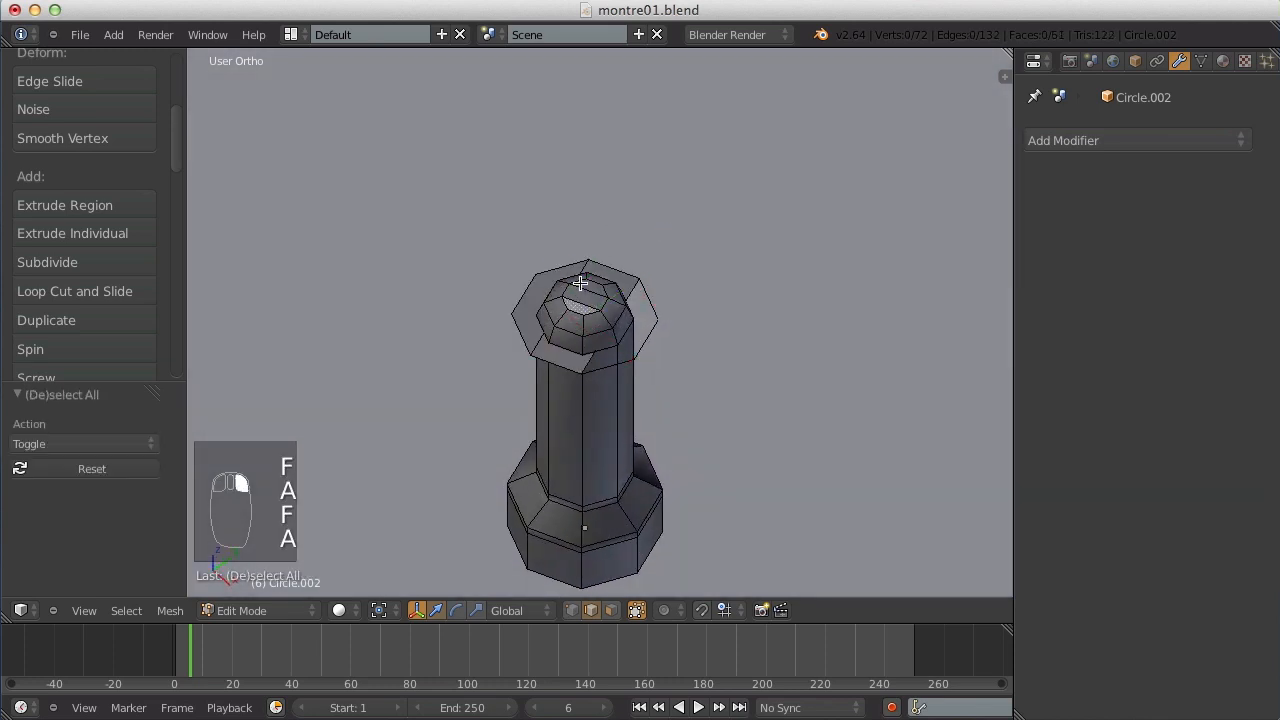
Fill the remaining gap of the octagonal disc with a face between its two opposite open edges and clear the selection.
{"action": "right_click", "coordinate": [630, 297], "text": "alt"}
{"action": "key", "text": "f"}
{"action": "key", "text": "ctrl+z"}
{"action": "key", "text": "a"}
{"action": "right_click", "coordinate": [609, 366]}
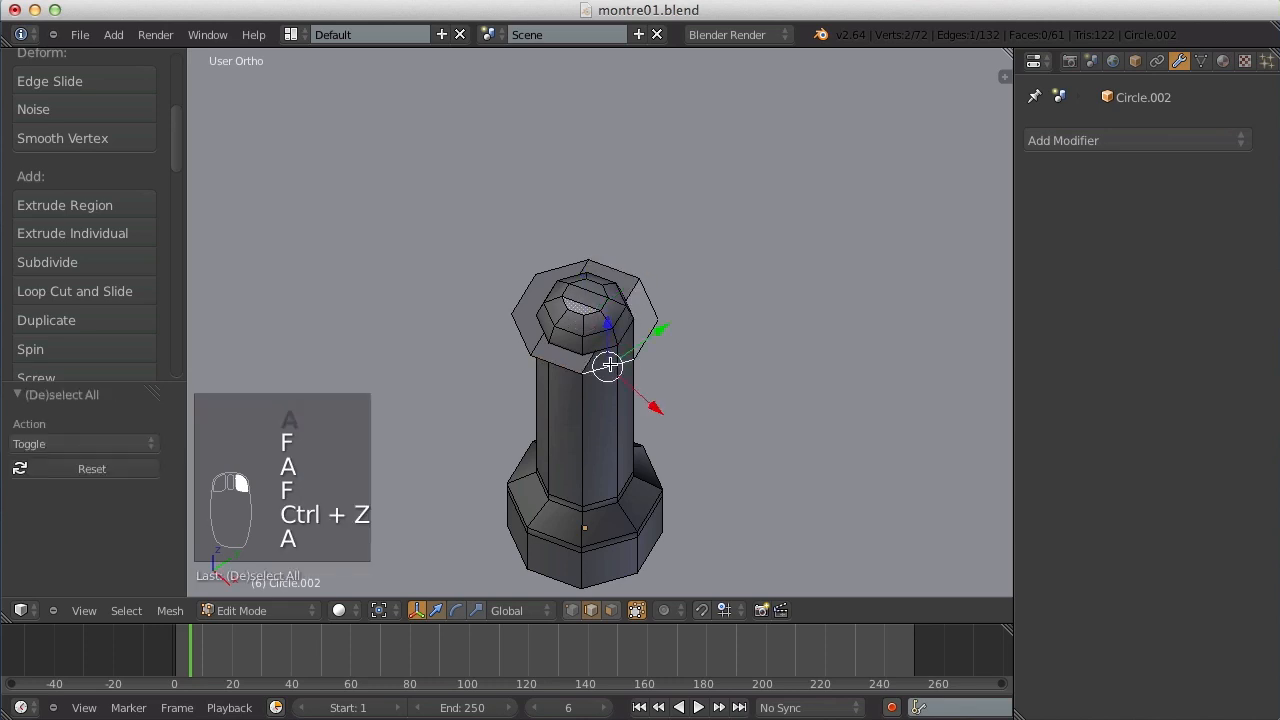
{"action": "right_click", "coordinate": [609, 366], "text": "alt"}
{"action": "right_click", "coordinate": [591, 362], "text": "alt"}
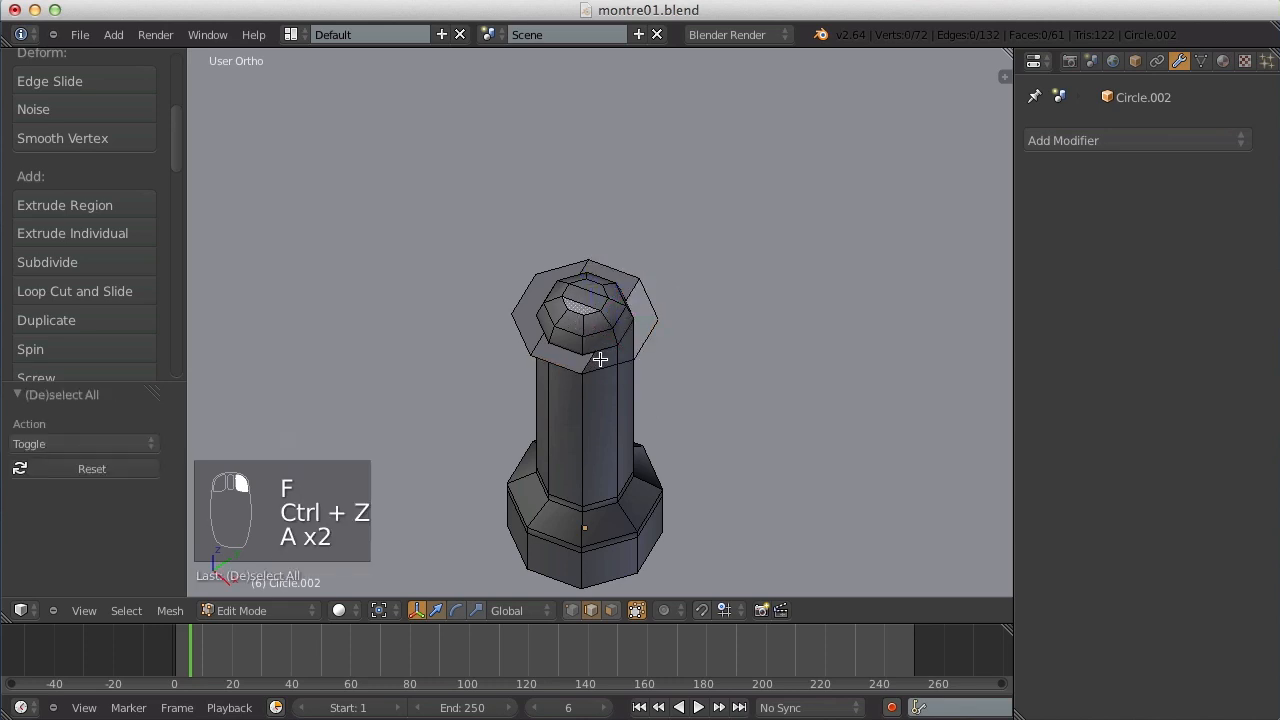
{"action": "right_click", "coordinate": [649, 324], "text": "shift"}
{"action": "key", "text": "f"}
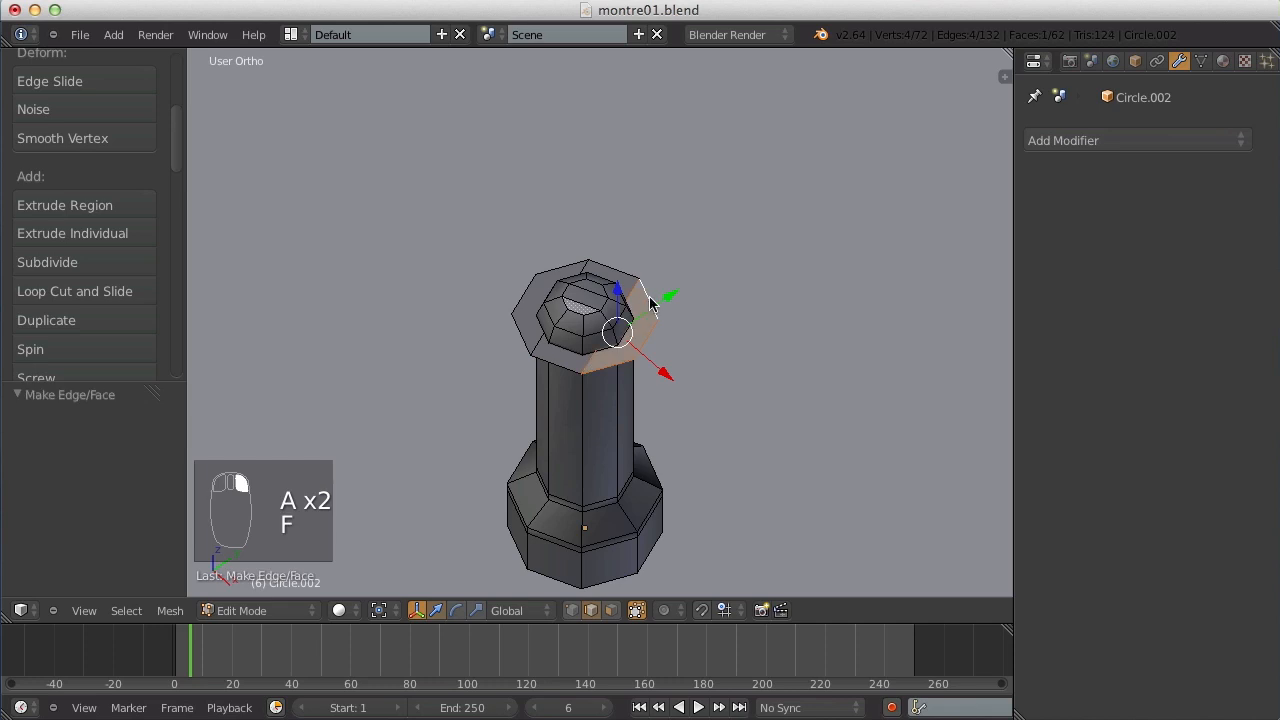
{"action": "key", "text": "Tab"}
{"action": "key", "text": "Tab"}
{"action": "key", "text": "a"}
{"action": "key", "text": "a"}
{"action": "key", "text": "a"}
Select the whole linked disc and extrude it about 0.0034 downward to give it thickness.
{"action": "scroll", "coordinate": [641, 322], "scroll_direction": "up", "scroll_amount": 3}
{"action": "scroll", "coordinate": [606, 388], "scroll_direction": "down", "scroll_amount": 3}
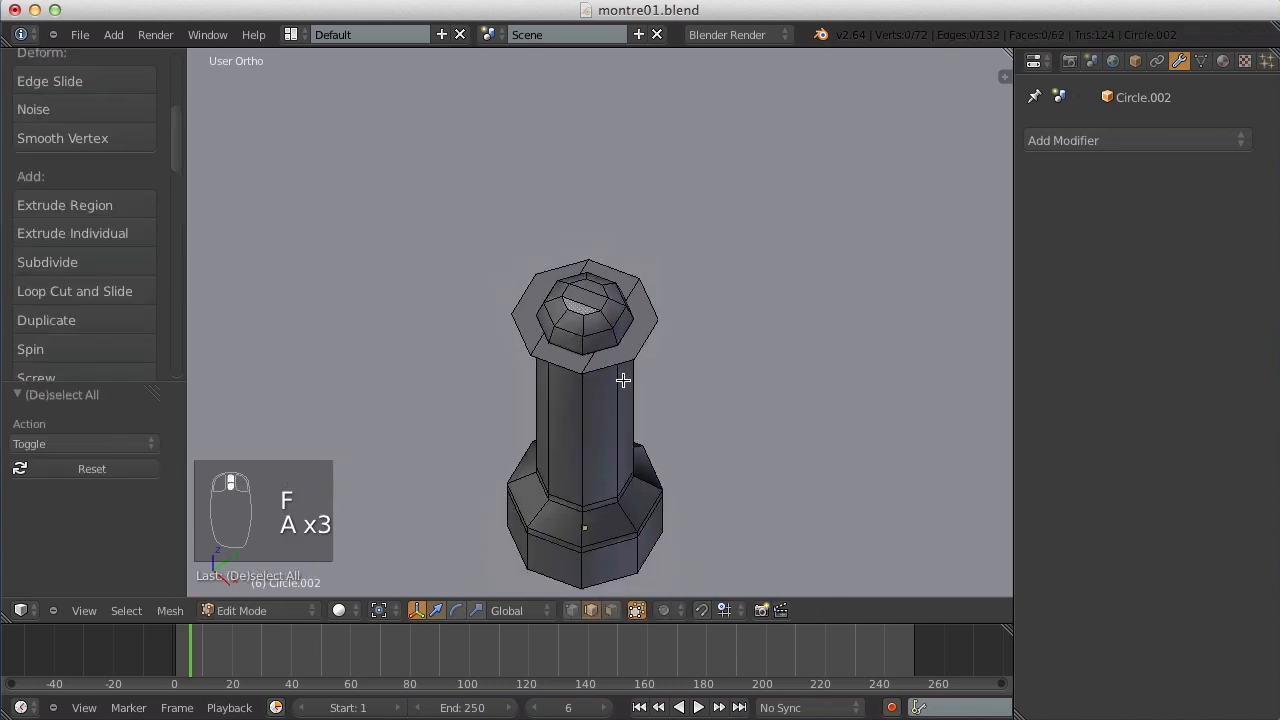
{"action": "middle_click_drag", "start_coordinate": [616, 391], "coordinate": [648, 318]}
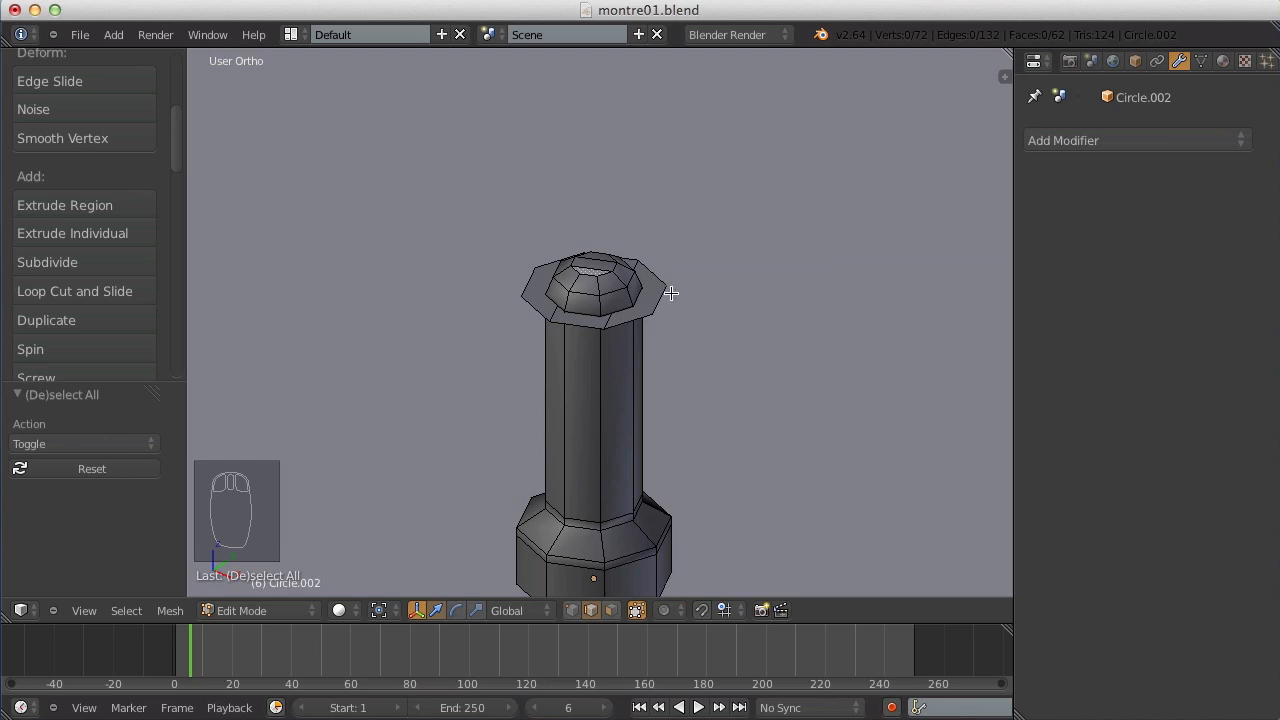
{"action": "key", "text": "l"}
{"action": "scroll", "coordinate": [672, 293], "scroll_direction": "down", "scroll_amount": 2}
{"action": "middle_click_drag", "start_coordinate": [664, 335], "coordinate": [623, 323]}
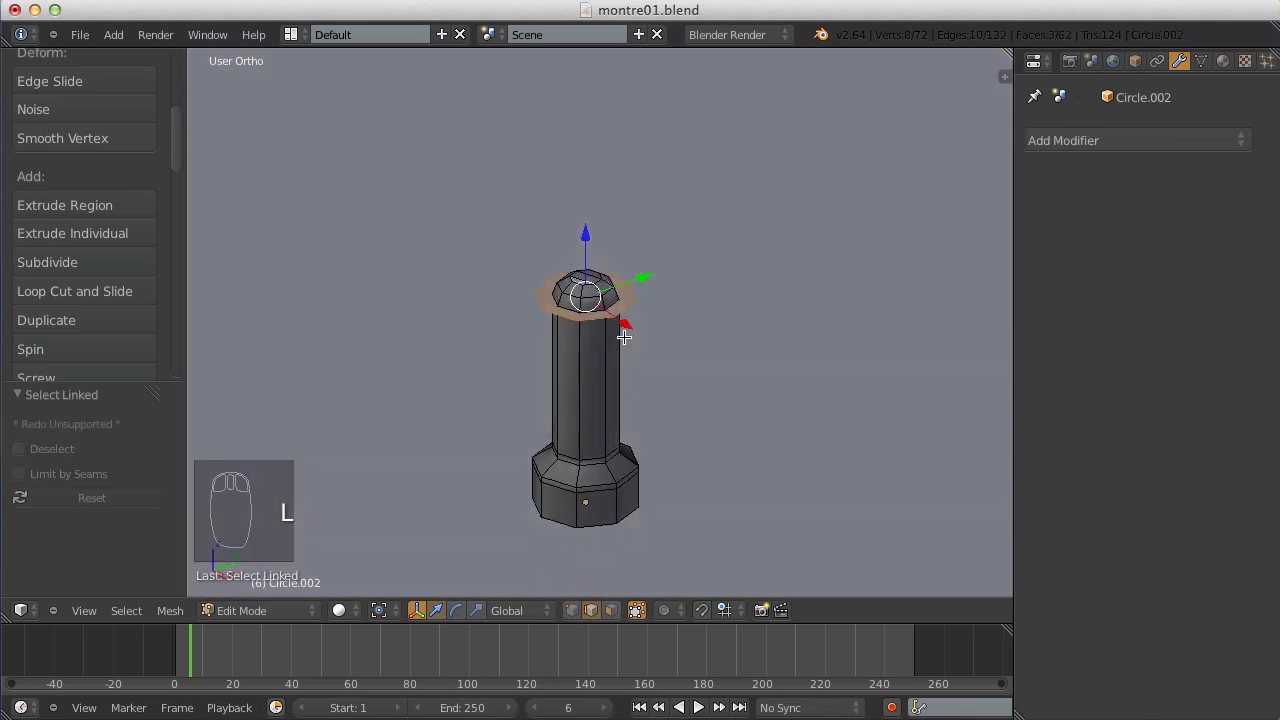
{"action": "scroll", "coordinate": [651, 334], "scroll_direction": "up", "scroll_amount": 3}
{"action": "key", "text": "e"}
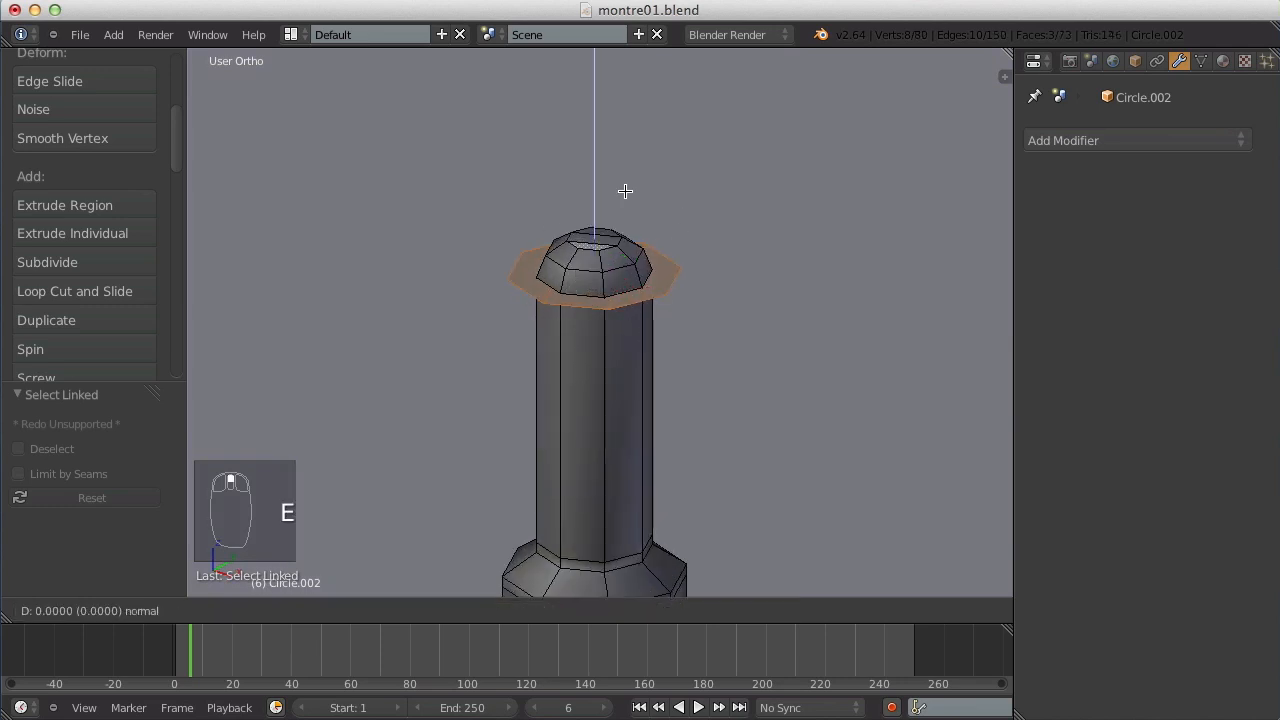
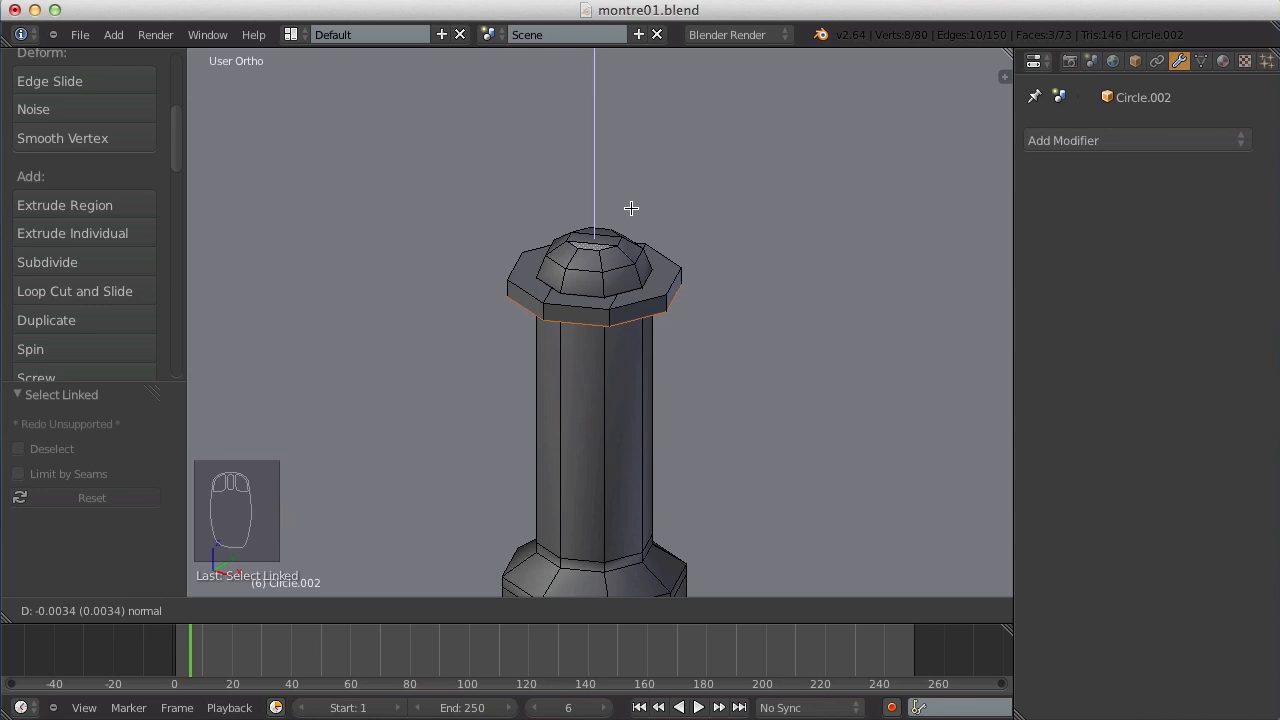
{"action": "left_click", "coordinate": [631, 203]}
Deselect the disc and switch to face selection.
{"action": "key", "text": "a"}
{"action": "middle_click_drag", "start_coordinate": [549, 286], "coordinate": [688, 294]}
{"action": "key", "text": "ctrl+Tab"}
{"action": "left_click", "coordinate": [687, 306]}
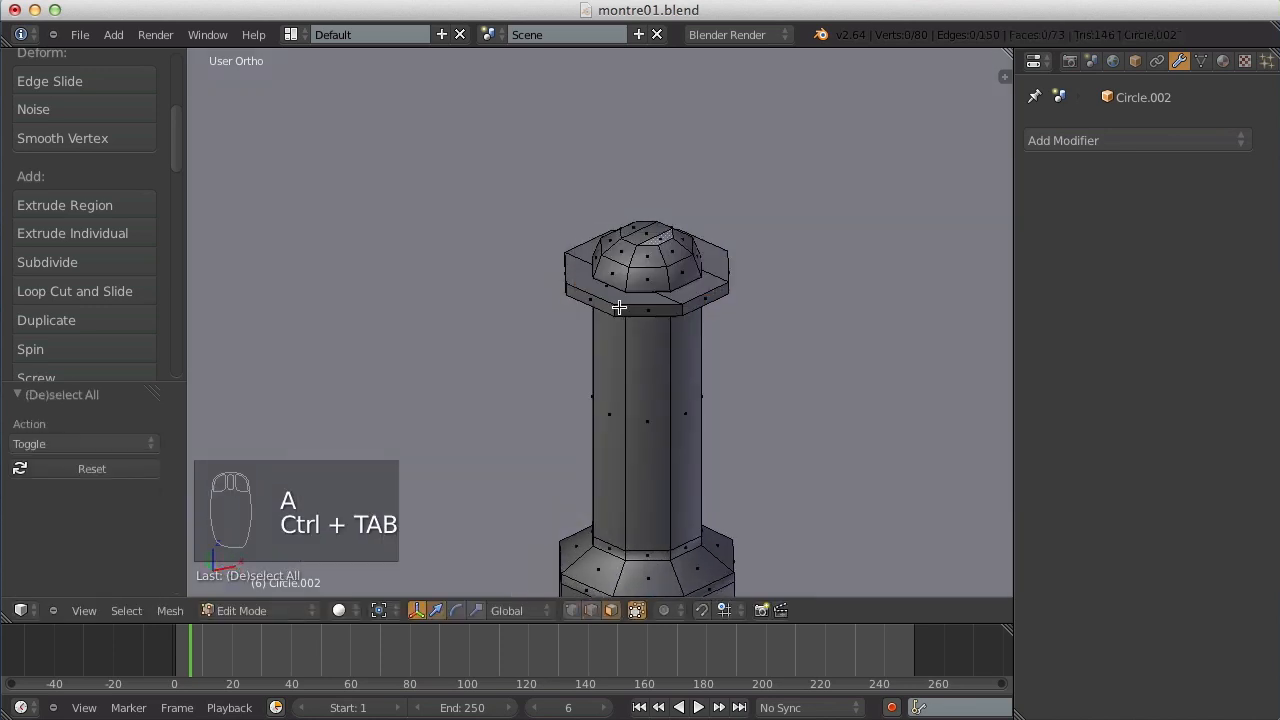
Try to extrude one side face of the disc outward into a flat arm.
{"action": "scroll", "coordinate": [603, 287], "scroll_direction": "down", "scroll_amount": 4}
{"action": "middle_click_drag", "start_coordinate": [640, 238], "coordinate": [605, 296]}
{"action": "scroll", "coordinate": [605, 296], "scroll_direction": "up", "scroll_amount": 4}
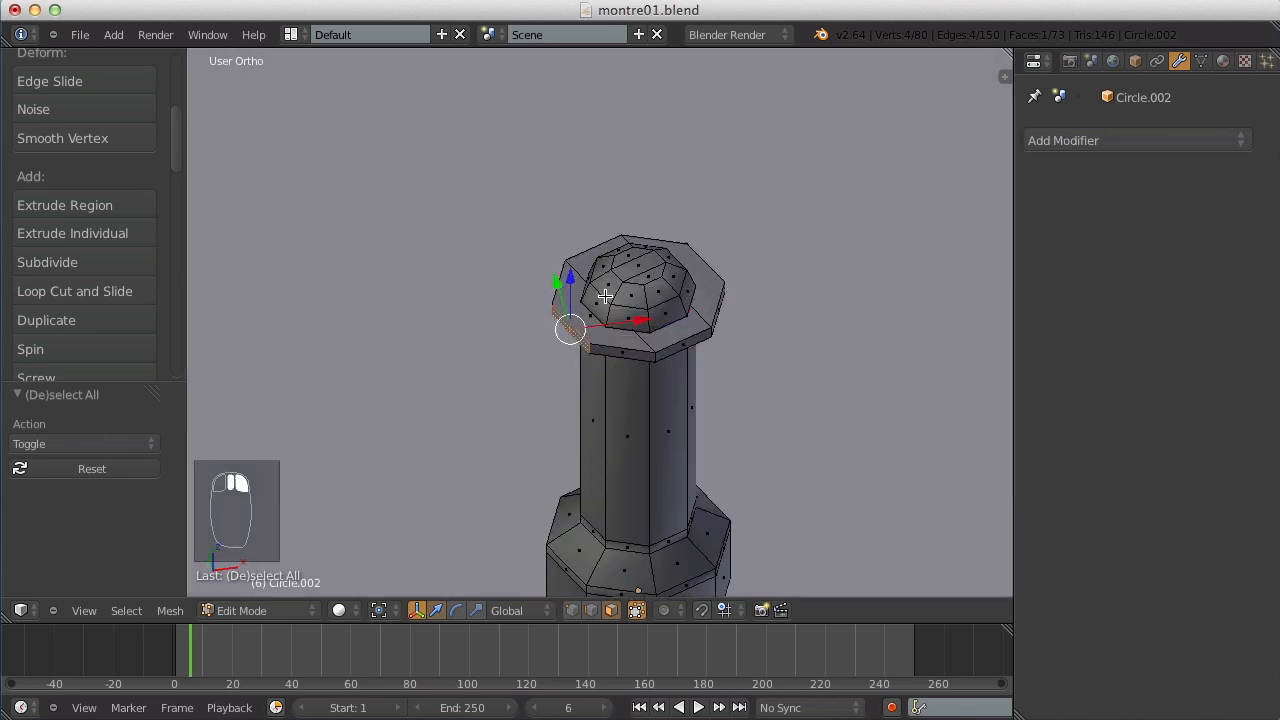
{"action": "key", "text": "e"}
{"action": "left_click", "coordinate": [435, 358]}
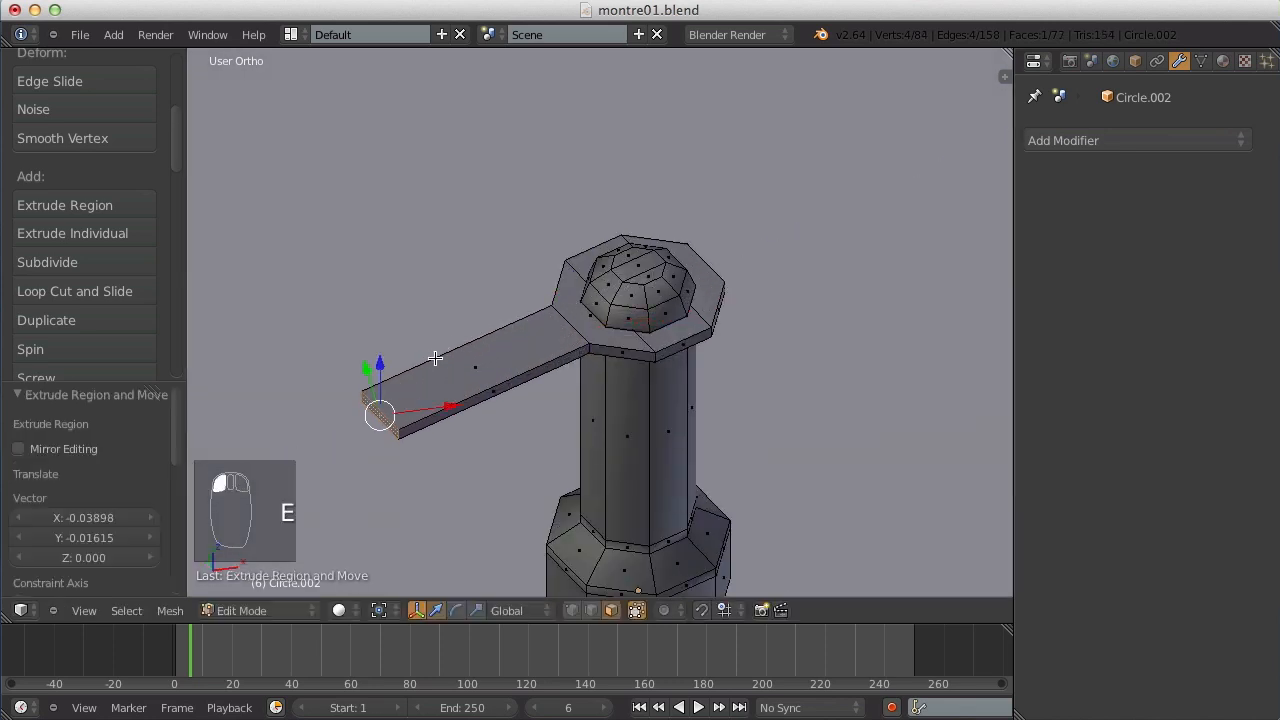
{"action": "scroll", "coordinate": [487, 340], "scroll_direction": "down", "scroll_amount": 3}
{"action": "middle_click_drag", "start_coordinate": [487, 340], "coordinate": [602, 340]}
{"action": "key", "text": "ctrl+z"}
{"action": "key", "text": "a"}
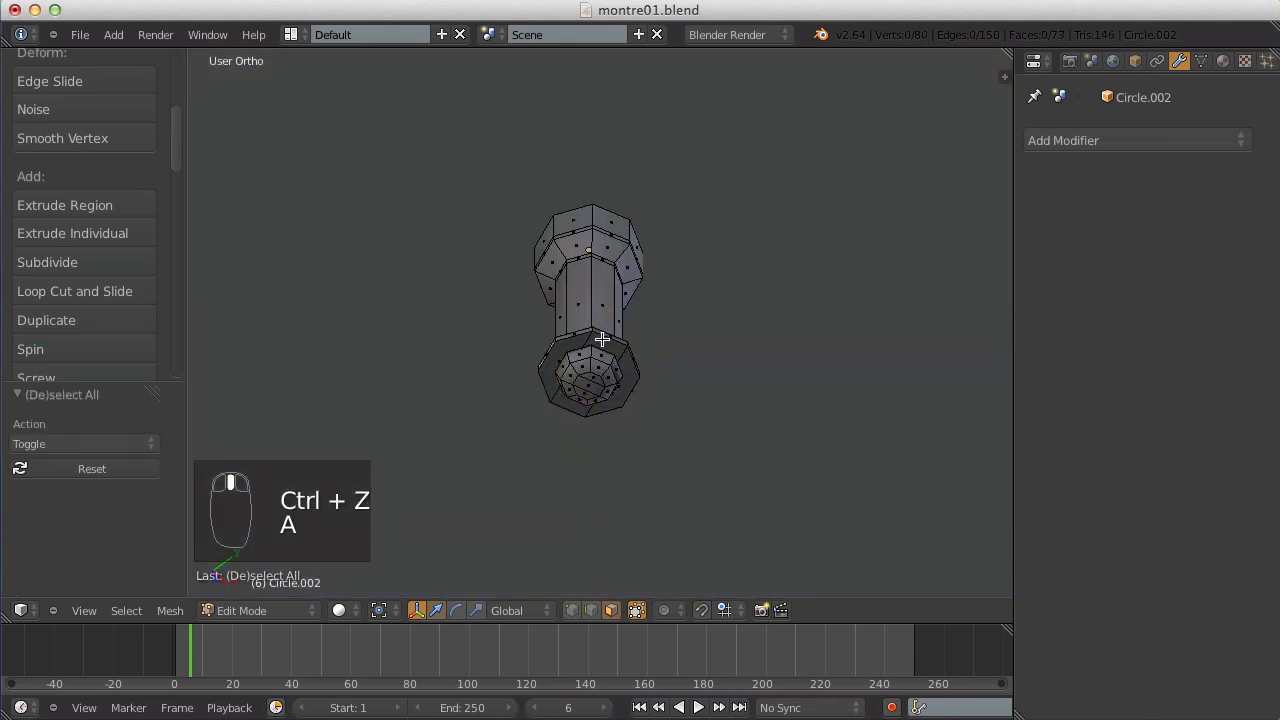
In top view, extrude a rim face of the disc by X -0.01752, Y 0.0423 as a short arm and scale its end to 0.771.
{"action": "key", "text": "KP_7"}
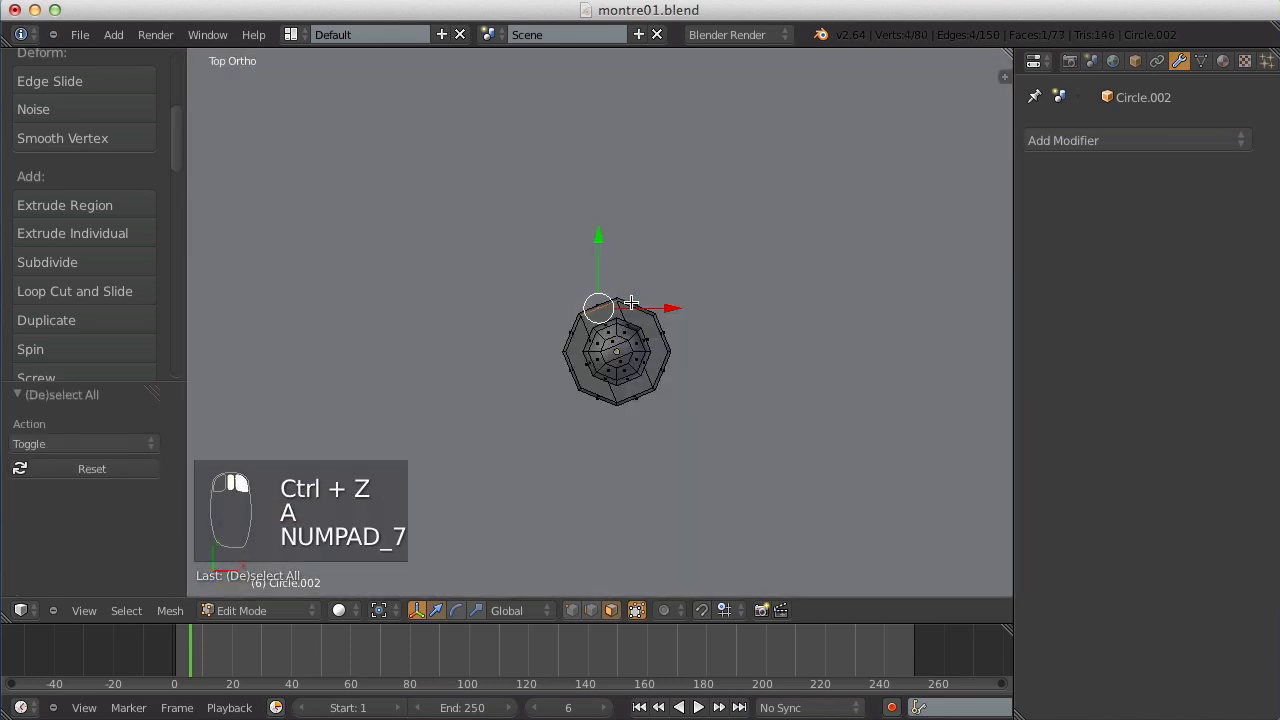
{"action": "scroll", "coordinate": [605, 305], "scroll_direction": "up", "scroll_amount": 2}
{"action": "key", "text": "e"}
{"action": "left_click", "coordinate": [578, 184]}
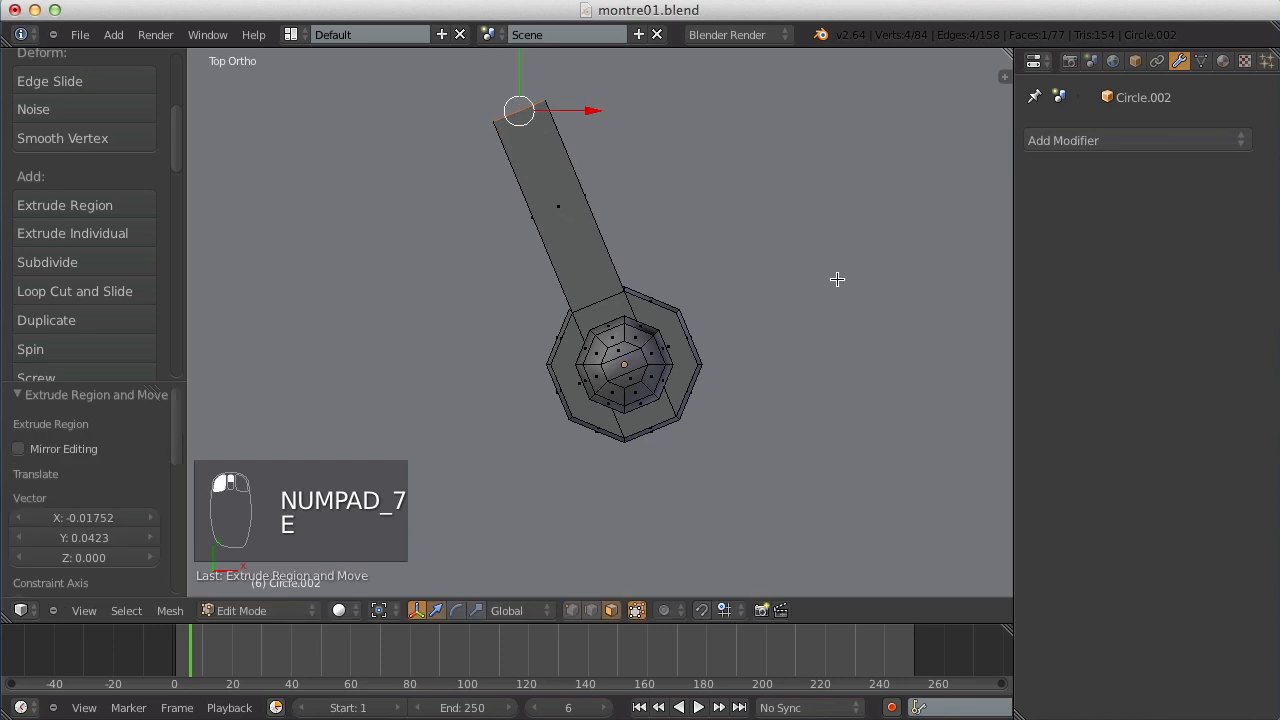
{"action": "key", "text": "s"}
{"action": "left_click", "coordinate": [754, 251]}
Extrude the short arm's end face slightly outward and scale it to 0.674.
{"action": "key", "text": "e"}
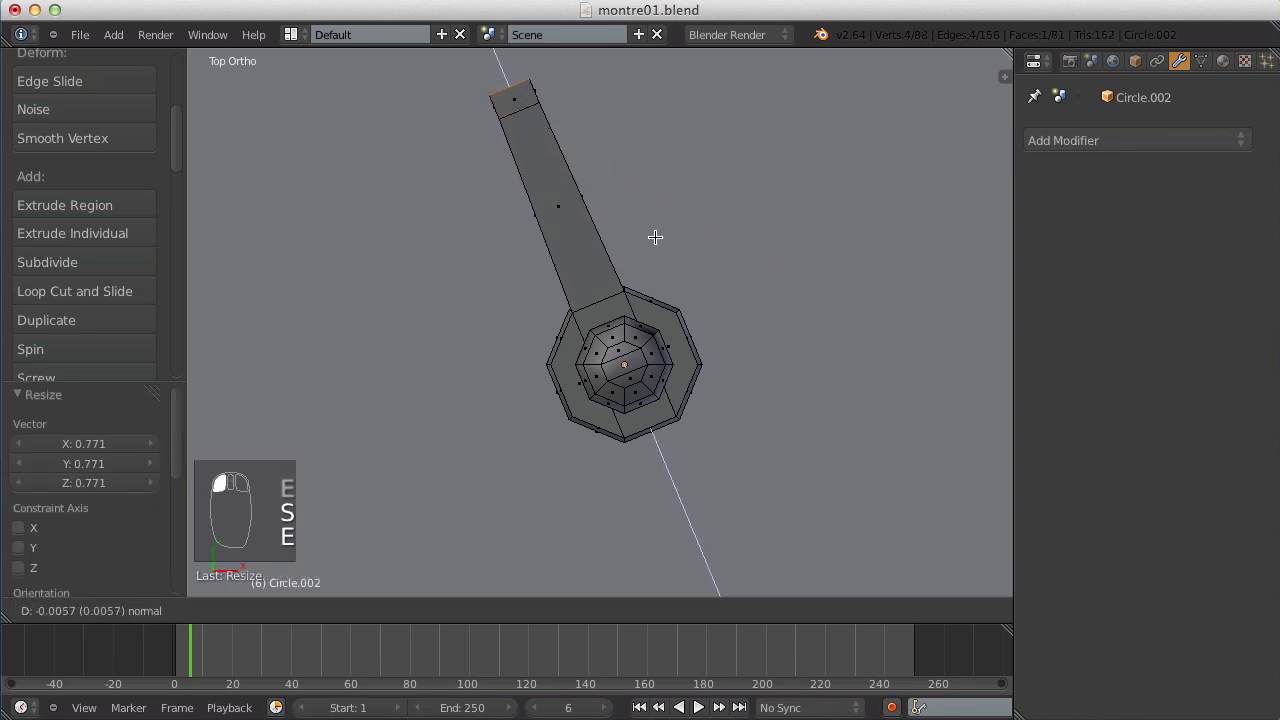
{"action": "left_click", "coordinate": [640, 230]}
{"action": "key", "text": "s"}
{"action": "left_click", "coordinate": [594, 200]}
{"action": "key", "text": "z"}
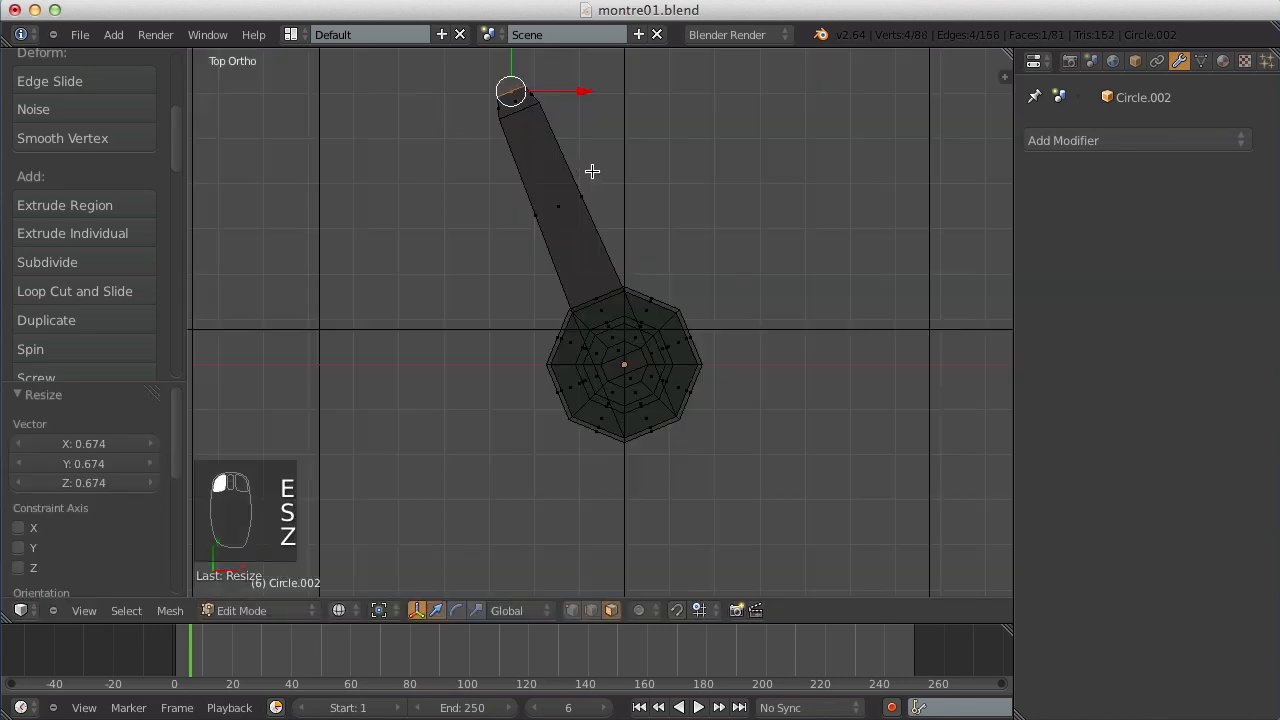
{"action": "key", "text": "z"}
Extrude the short arm's tip once more, scale it inward to round it, and leave Edit Mode.
{"action": "key", "text": "e"}
{"action": "left_click", "coordinate": [686, 292]}
{"action": "key", "text": "s"}
{"action": "left_click", "coordinate": [574, 203]}
{"action": "key", "text": "Tab"}
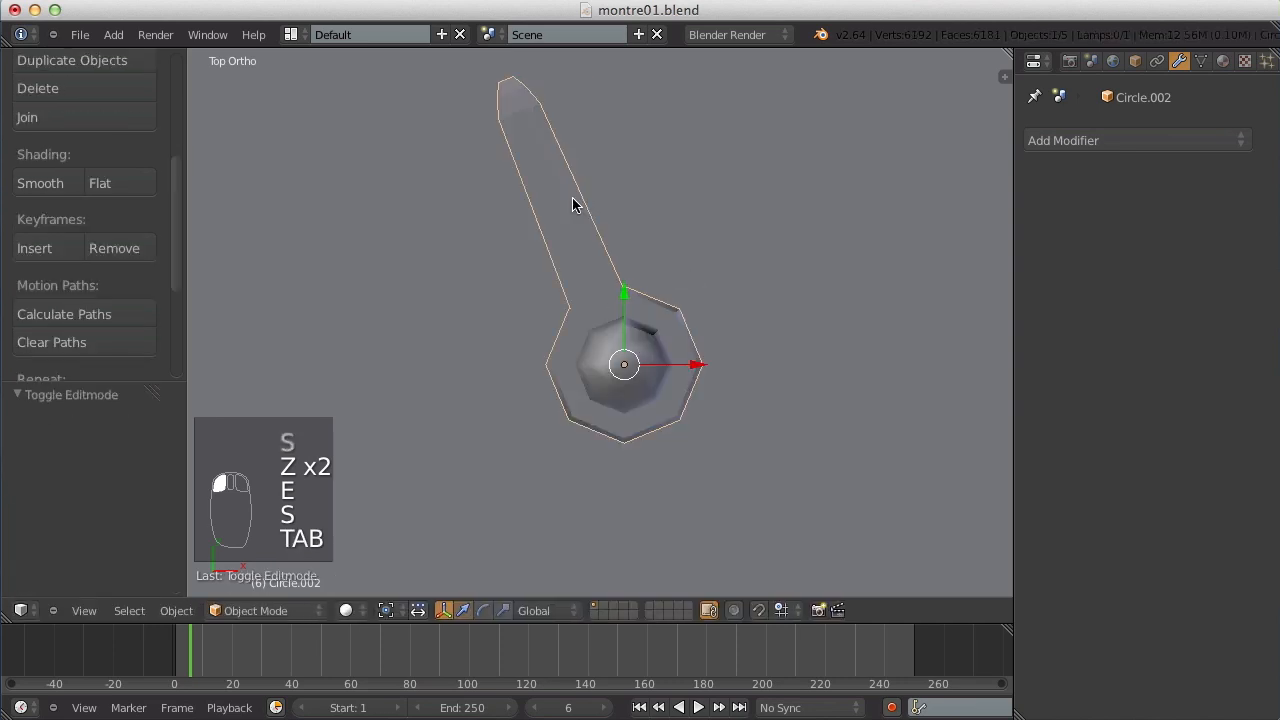
Reopen the mesh and, in top view, extrude the rim face opposite the short arm by X 0.273, Y -0.659 toward the dial's edge.
{"action": "middle_click_drag", "start_coordinate": [574, 203], "coordinate": [563, 283]}
{"action": "key", "text": "Tab"}
{"action": "key", "text": "a"}
{"action": "key", "text": "a"}
{"action": "key", "text": "a"}
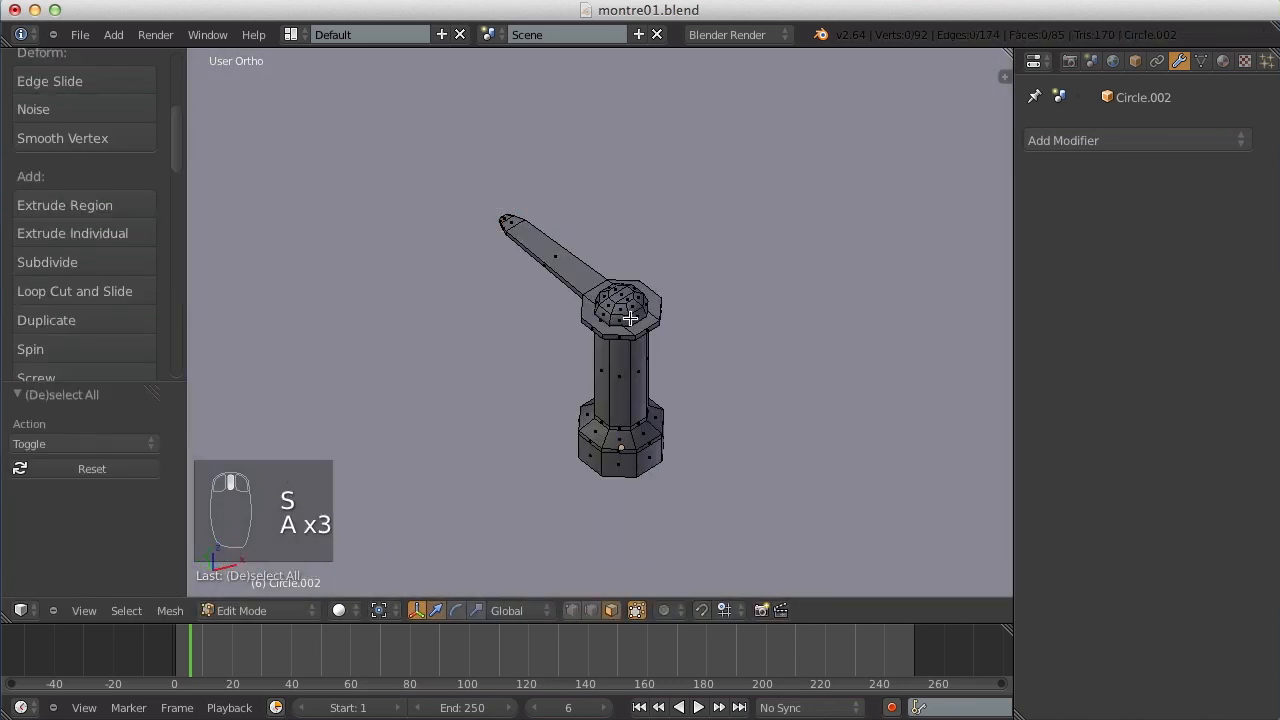
{"action": "key", "text": "KP_7"}
{"action": "key", "text": "KP_7"}
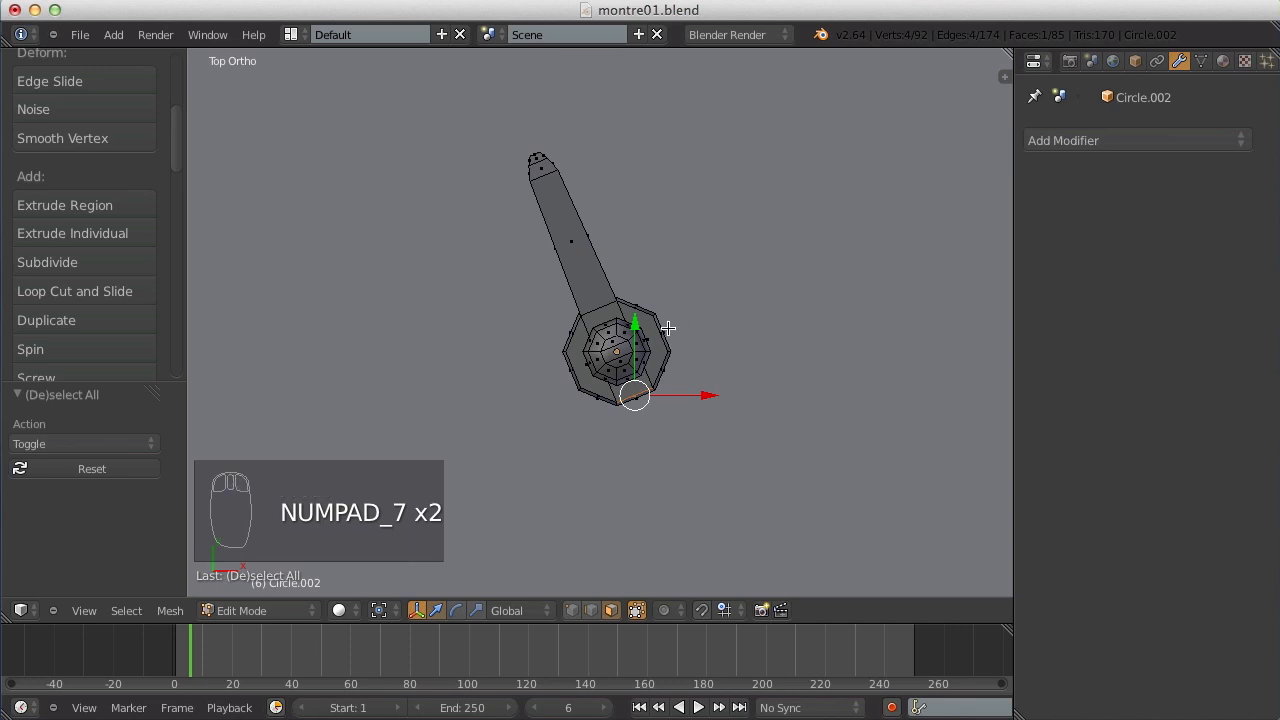
{"action": "scroll", "coordinate": [556, 398], "scroll_direction": "down", "scroll_amount": 13}
{"action": "middle_click_drag", "start_coordinate": [582, 345], "coordinate": [590, 224], "text": "shift"}
{"action": "scroll", "coordinate": [650, 214], "scroll_direction": "up", "scroll_amount": 3}
{"action": "key", "text": "e"}
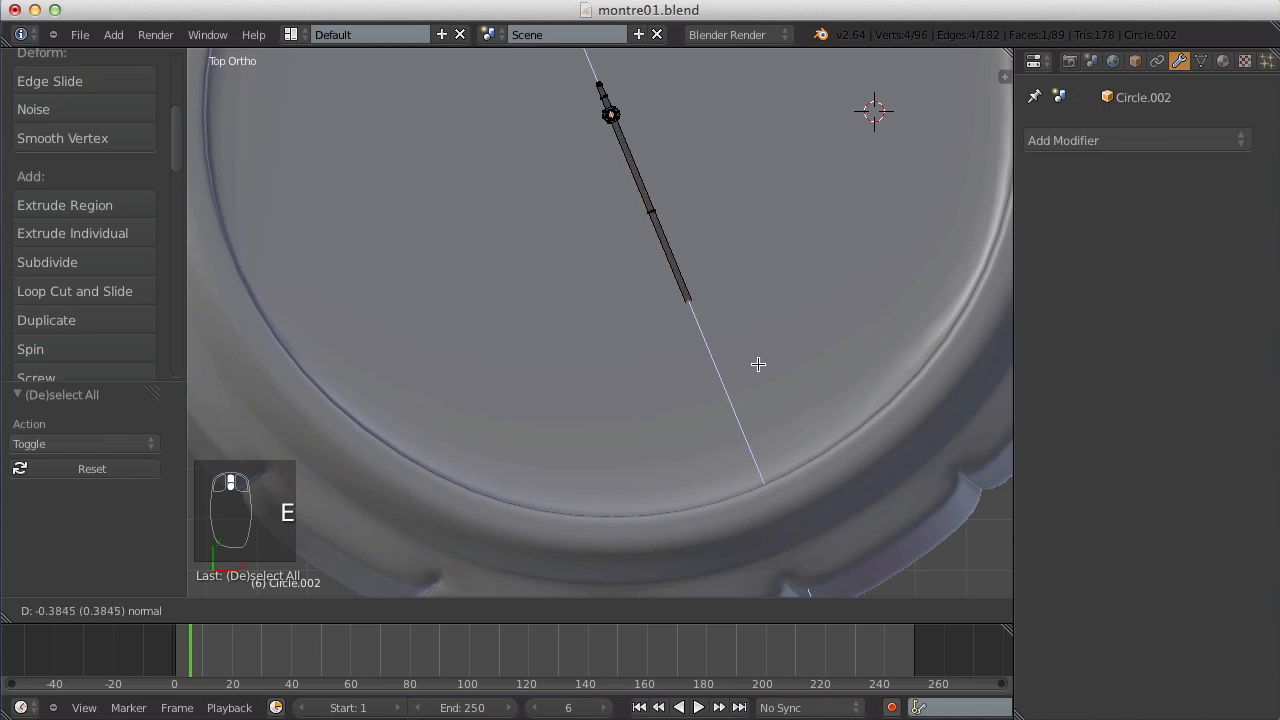
{"action": "left_click", "coordinate": [826, 497]}
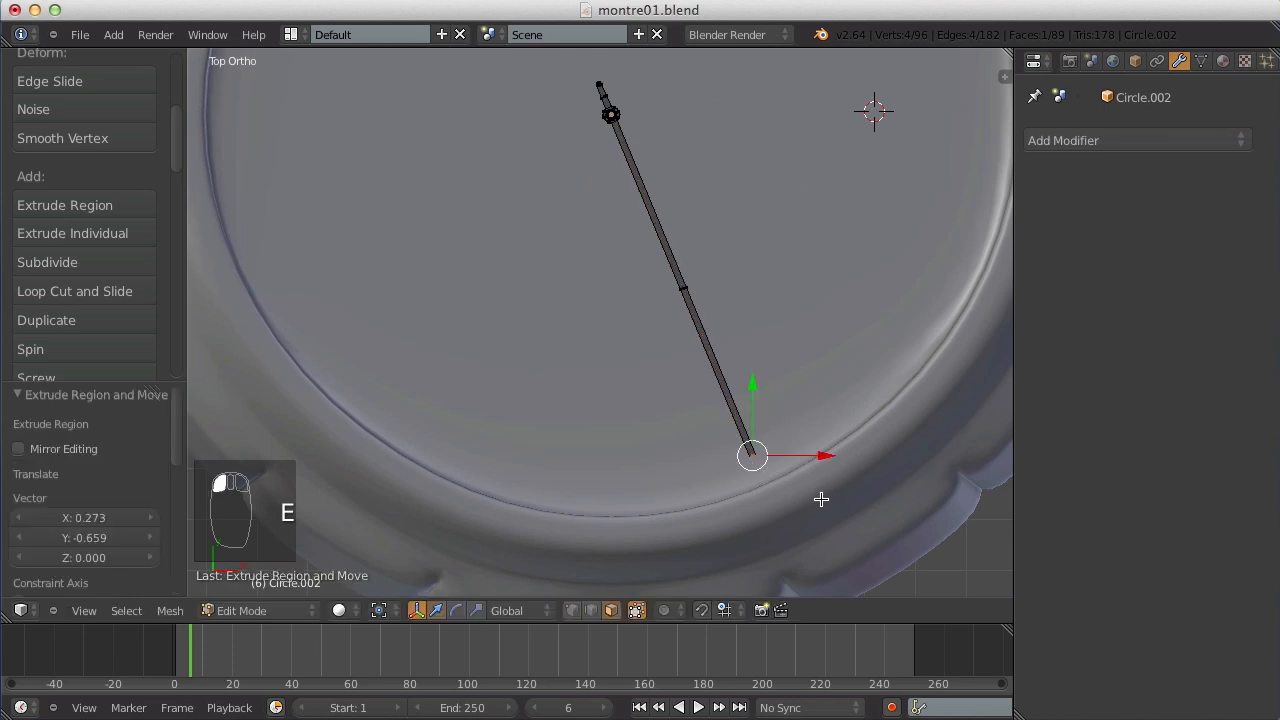
Extrude the long arm's end face twice by a small amount, scaling it inward each time to round the tip, and leave Edit Mode.
{"action": "middle_click_drag", "start_coordinate": [823, 500], "coordinate": [775, 444], "text": "shift"}
{"action": "scroll", "coordinate": [806, 466], "scroll_direction": "up", "scroll_amount": 3}
{"action": "middle_click_drag", "start_coordinate": [788, 497], "coordinate": [663, 346], "text": "shift"}
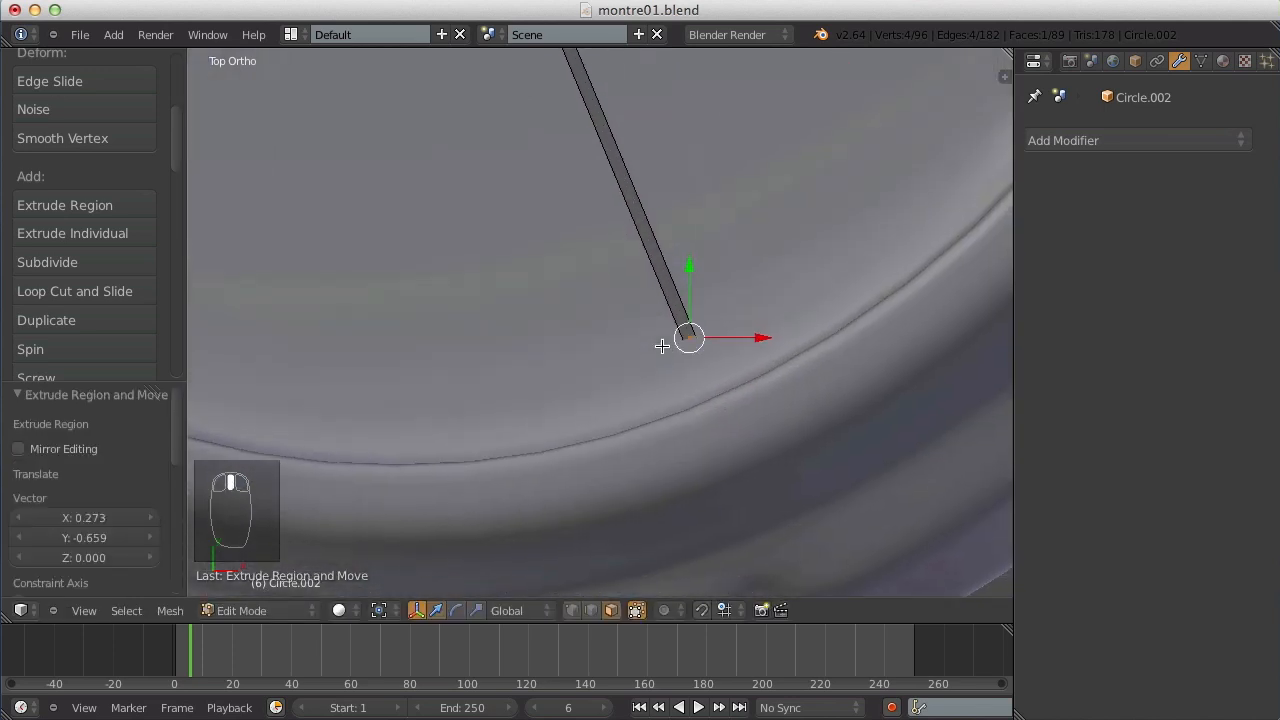
{"action": "scroll", "coordinate": [709, 355], "scroll_direction": "up", "scroll_amount": 6}
{"action": "key", "text": "s"}
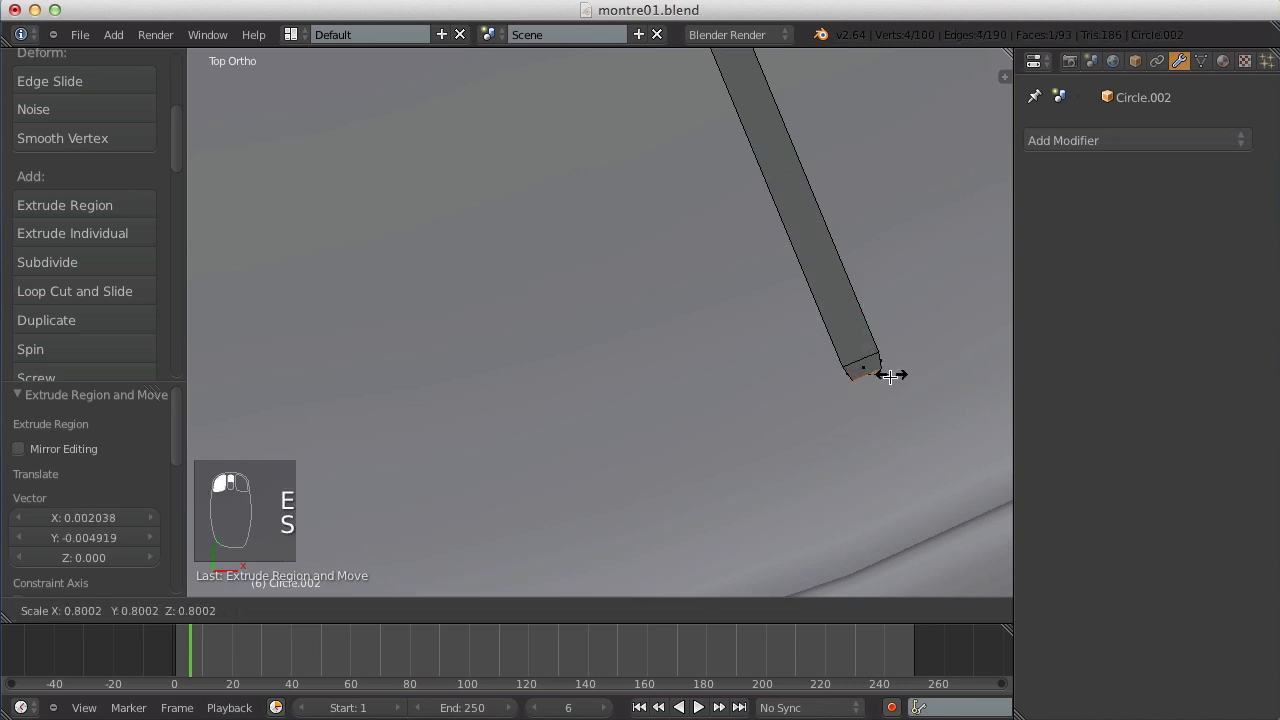
{"action": "left_click", "coordinate": [888, 375]}
{"action": "key", "text": "e"}
{"action": "key", "text": "s"}
{"action": "left_click", "coordinate": [880, 390]}
{"action": "key", "text": "Tab"}
{"action": "scroll", "coordinate": [871, 400], "scroll_direction": "down", "scroll_amount": 5}
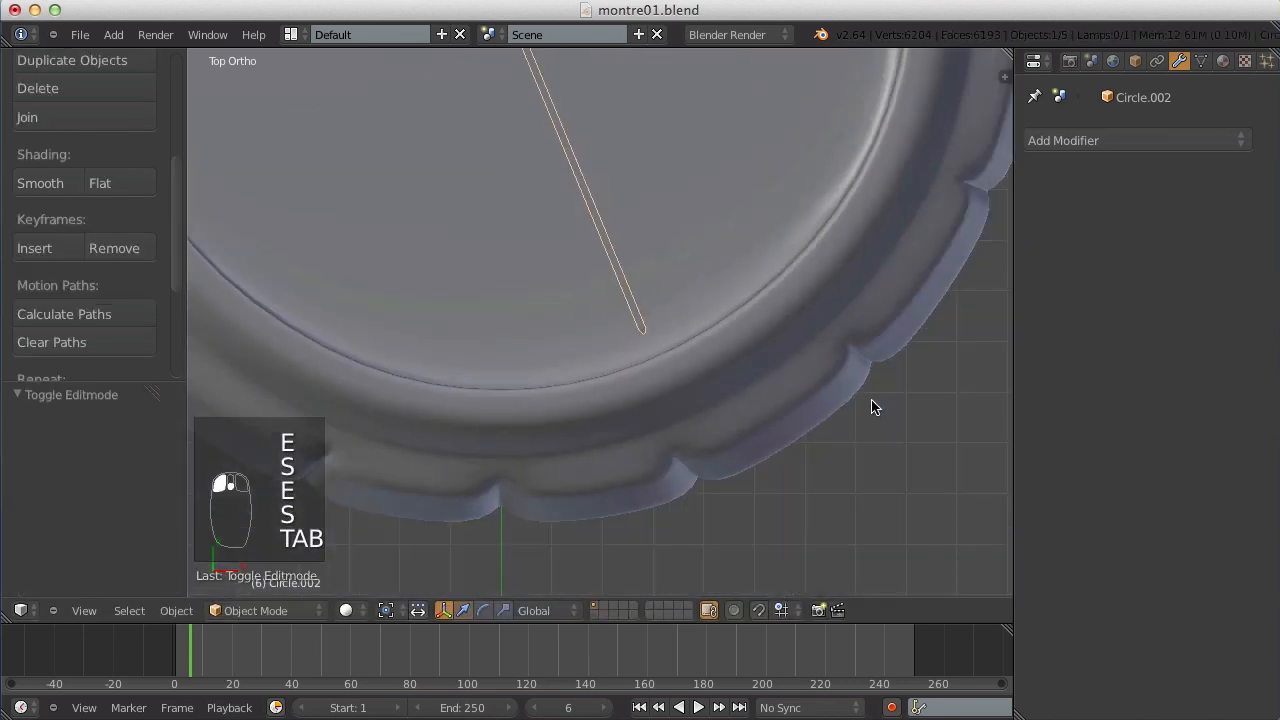
Select the watch hand object and turn on its Wire display option.
{"action": "key", "text": "a"}
{"action": "key", "text": "a"}
{"action": "scroll", "coordinate": [720, 354], "scroll_direction": "down", "scroll_amount": 3}
{"action": "middle_click_drag", "start_coordinate": [720, 354], "coordinate": [617, 236]}
{"action": "scroll", "coordinate": [630, 234], "scroll_direction": "up", "scroll_amount": 2}
{"action": "right_click", "coordinate": [645, 232]}
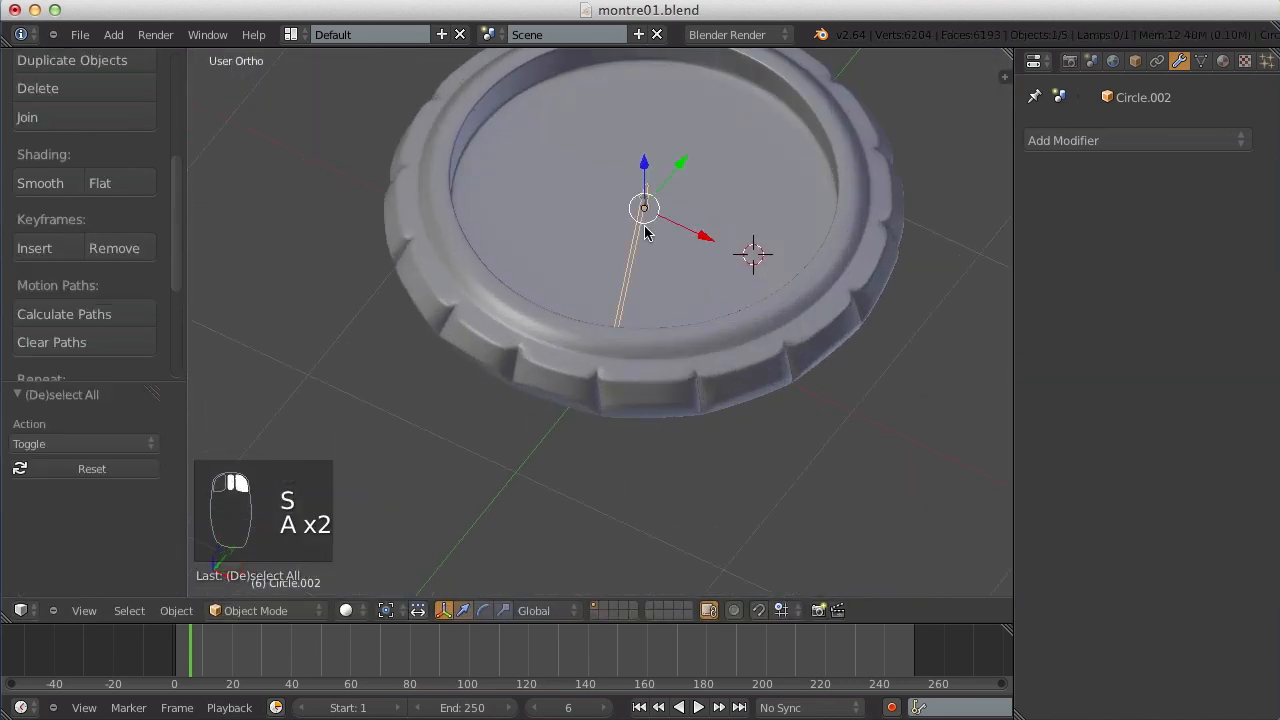
{"action": "key", "text": "n"}
{"action": "key", "text": "n"}
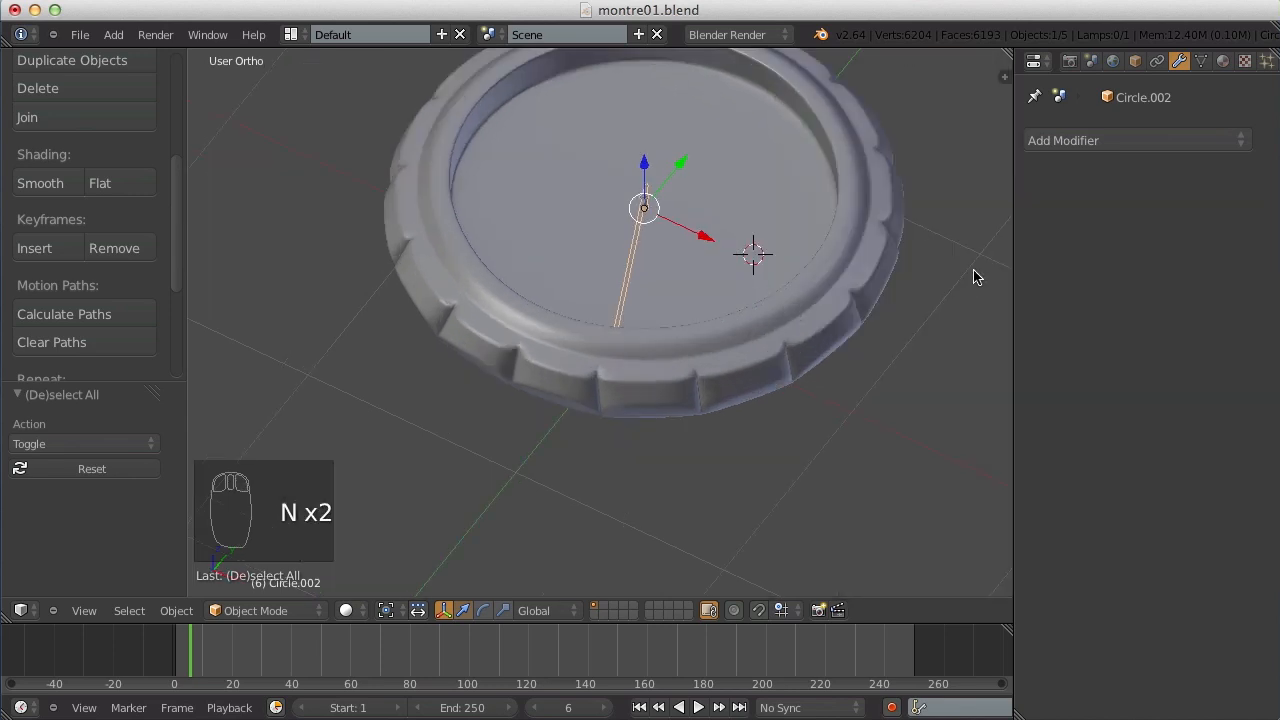
{"action": "left_click", "coordinate": [1135, 61]}
{"action": "left_click", "coordinate": [1052, 494]}
Turn on All Edges in the 3D viewport's display settings and hide the properties sidebar.
{"action": "key", "text": "n"}
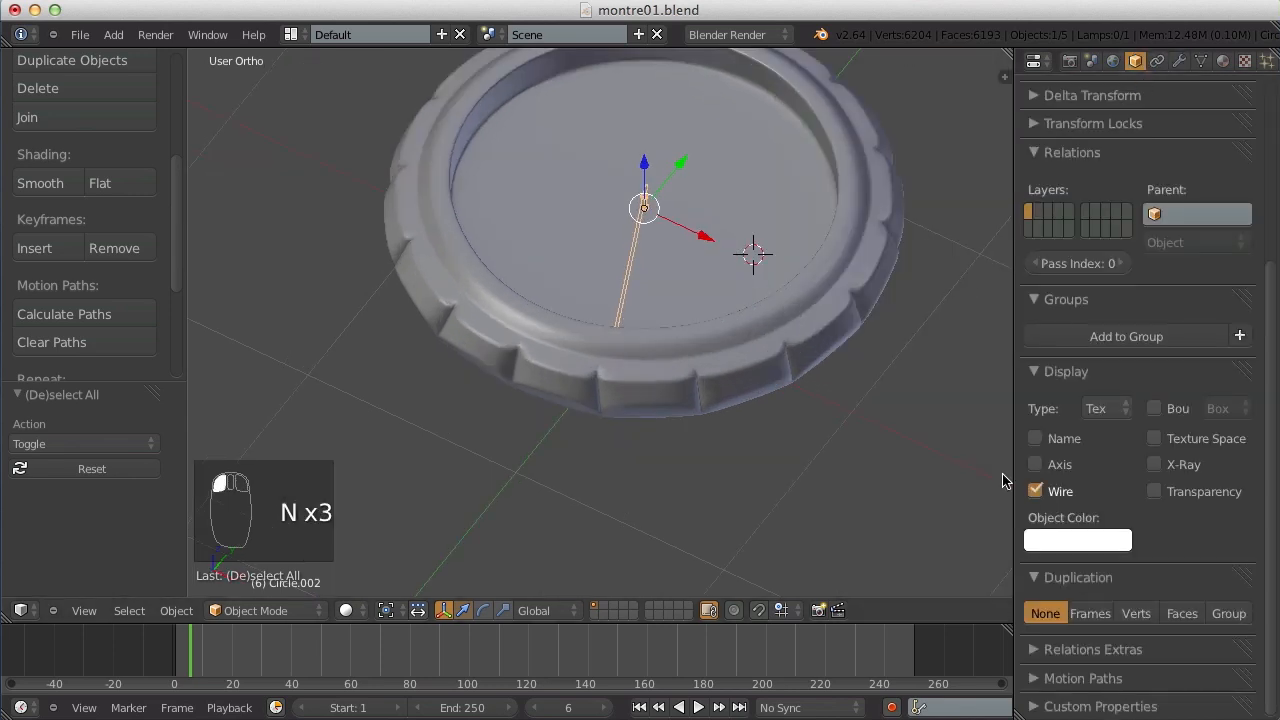
{"action": "key", "text": "n"}
{"action": "scroll", "coordinate": [918, 410], "scroll_direction": "down", "scroll_amount": 5}
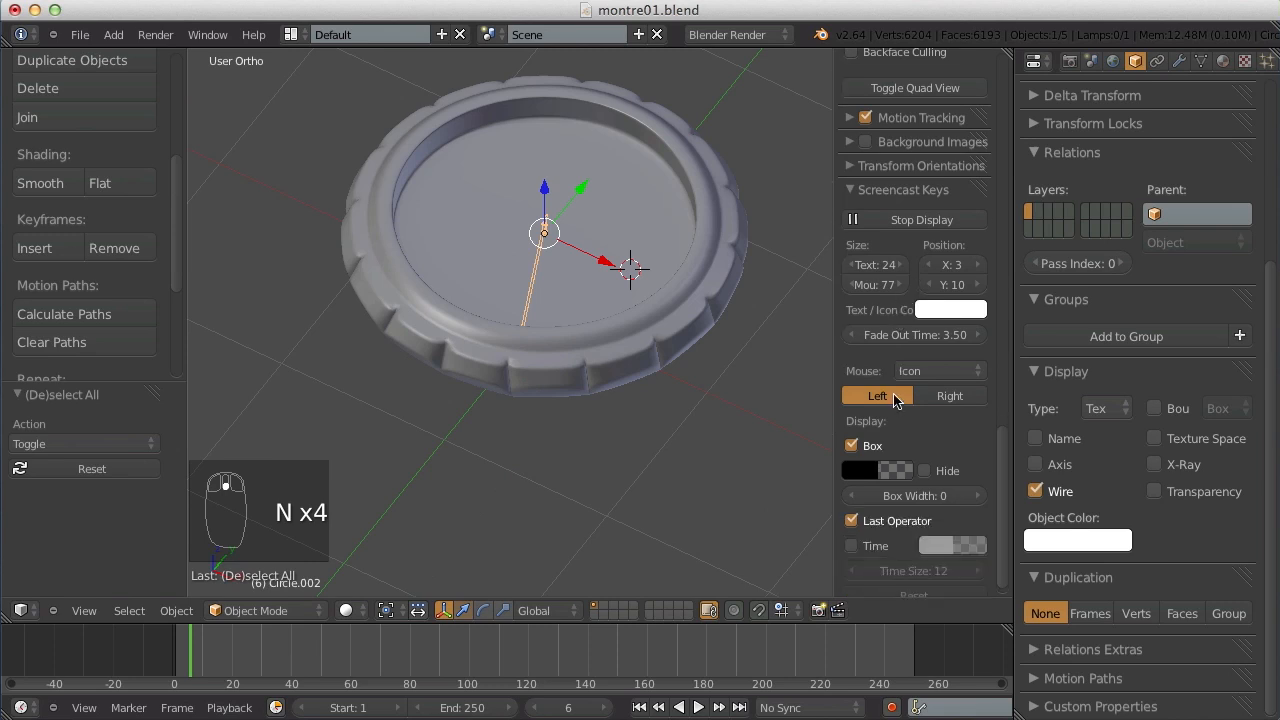
{"action": "scroll", "coordinate": [892, 390], "scroll_direction": "up", "scroll_amount": 6}
{"action": "scroll", "coordinate": [886, 366], "scroll_direction": "up", "scroll_amount": 10}
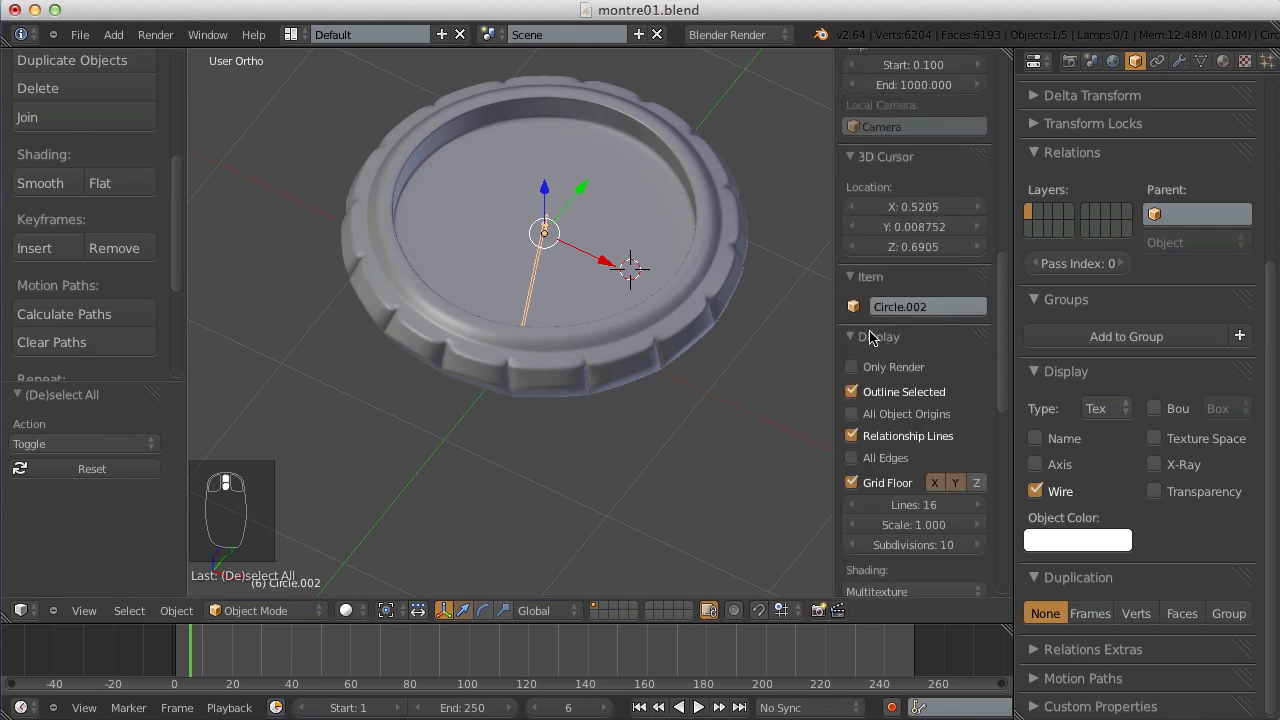
{"action": "scroll", "coordinate": [884, 334], "scroll_direction": "up", "scroll_amount": 15}
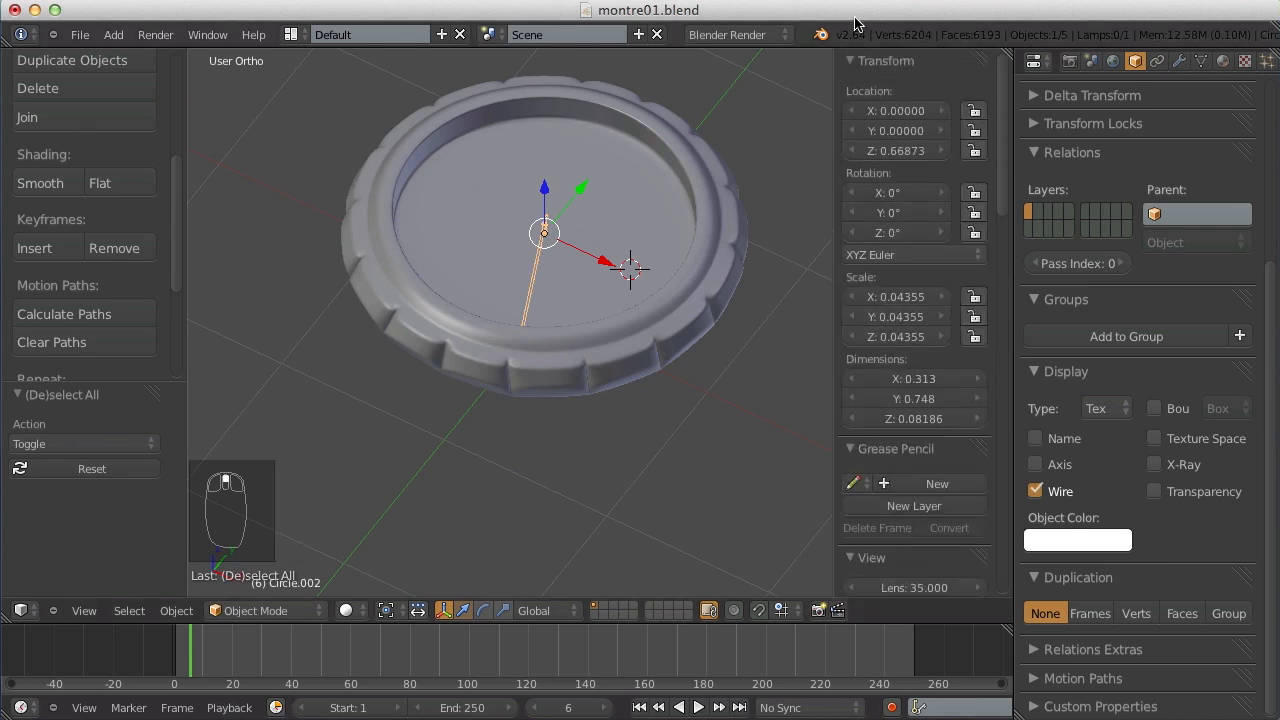
{"action": "scroll", "coordinate": [884, 262], "scroll_direction": "down", "scroll_amount": 8}
{"action": "scroll", "coordinate": [884, 262], "scroll_direction": "down", "scroll_amount": 7}
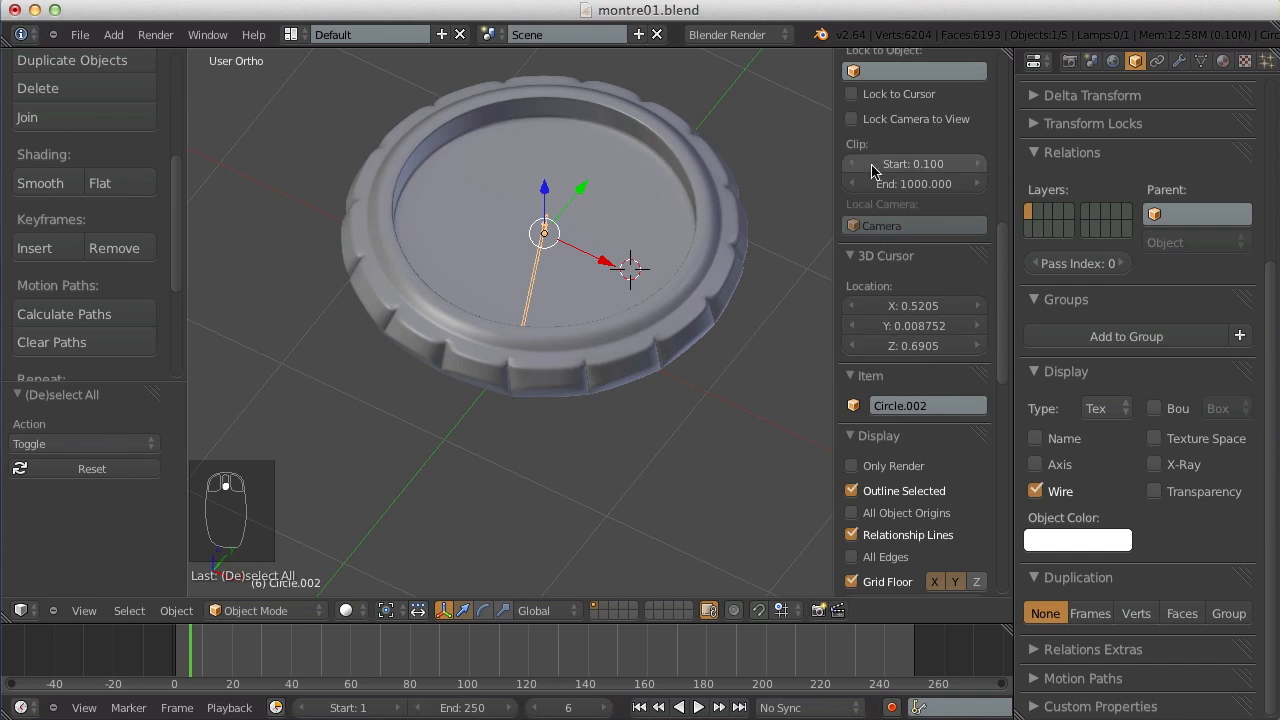
{"action": "scroll", "coordinate": [884, 258], "scroll_direction": "down", "scroll_amount": 4}
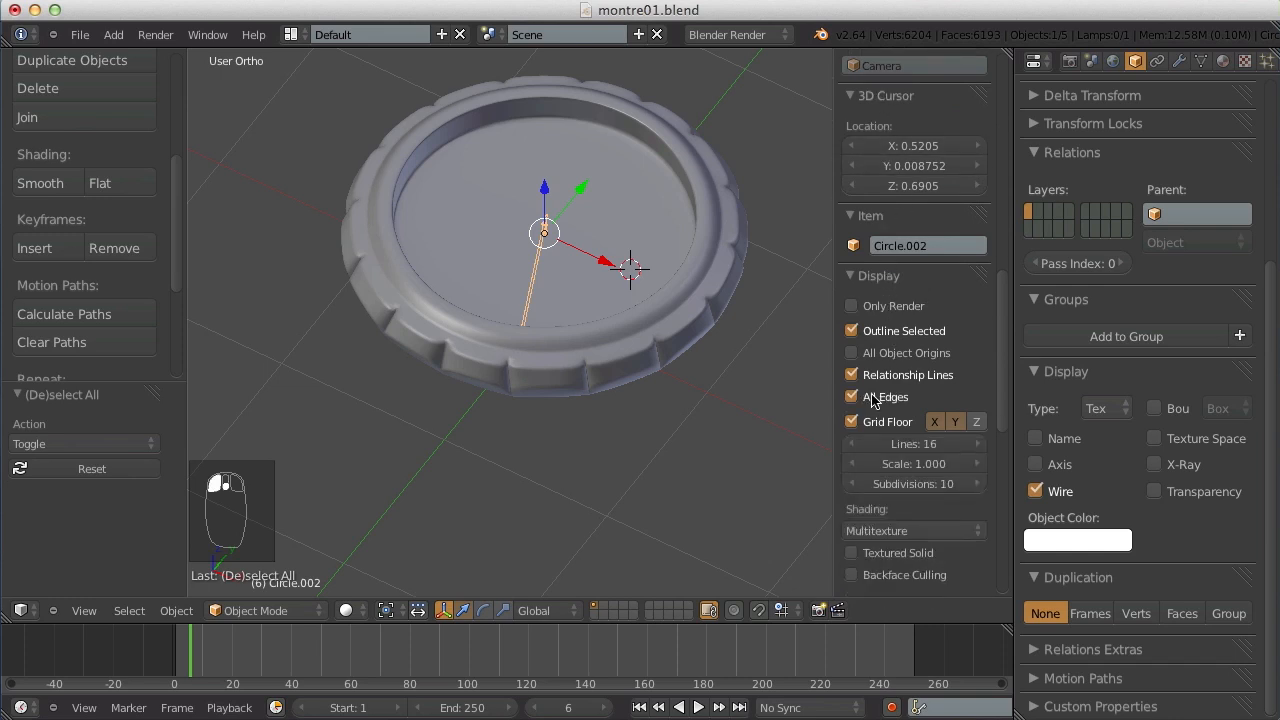
{"action": "key", "text": "n"}
Examine the hand's wireframe on the dial from several angles and in top view, with everything deselected and the tool shelf hidden.
{"action": "scroll", "coordinate": [817, 378], "scroll_direction": "up", "scroll_amount": 8}
{"action": "key", "text": "a"}
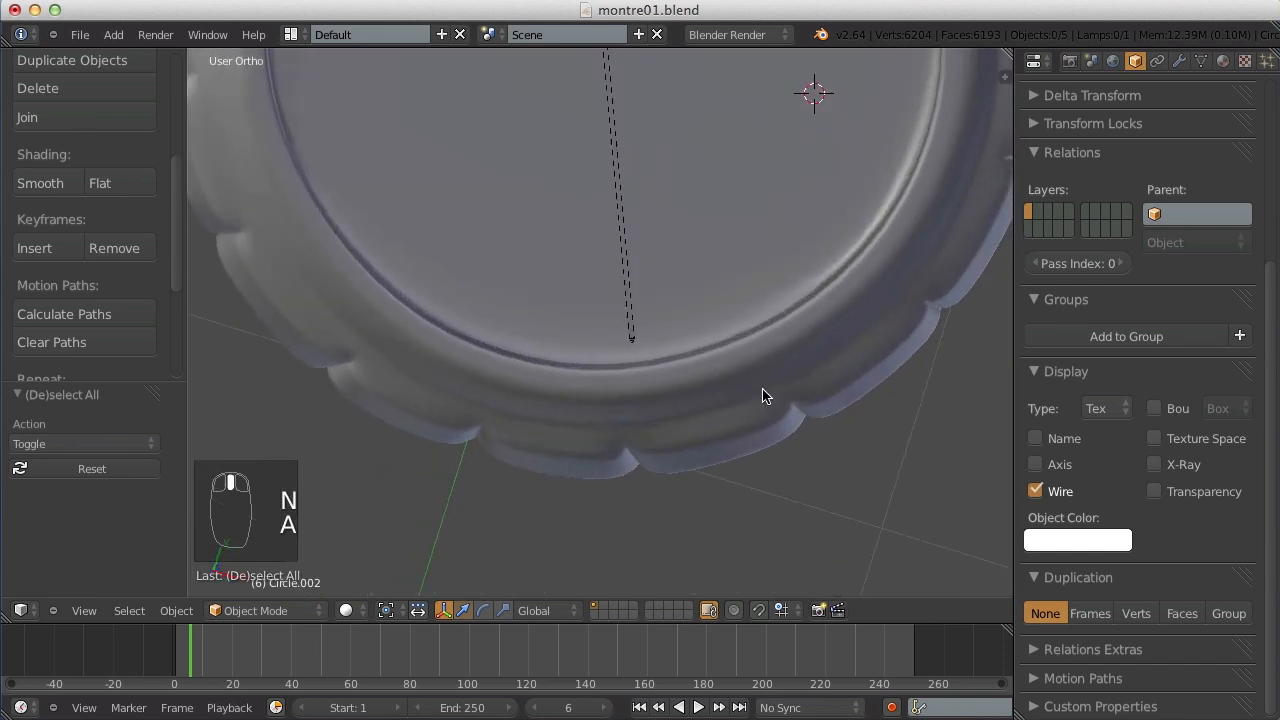
{"action": "scroll", "coordinate": [762, 396], "scroll_direction": "down", "scroll_amount": 5}
{"action": "middle_click_drag", "start_coordinate": [740, 371], "coordinate": [605, 285]}
{"action": "scroll", "coordinate": [549, 348], "scroll_direction": "up", "scroll_amount": 5}
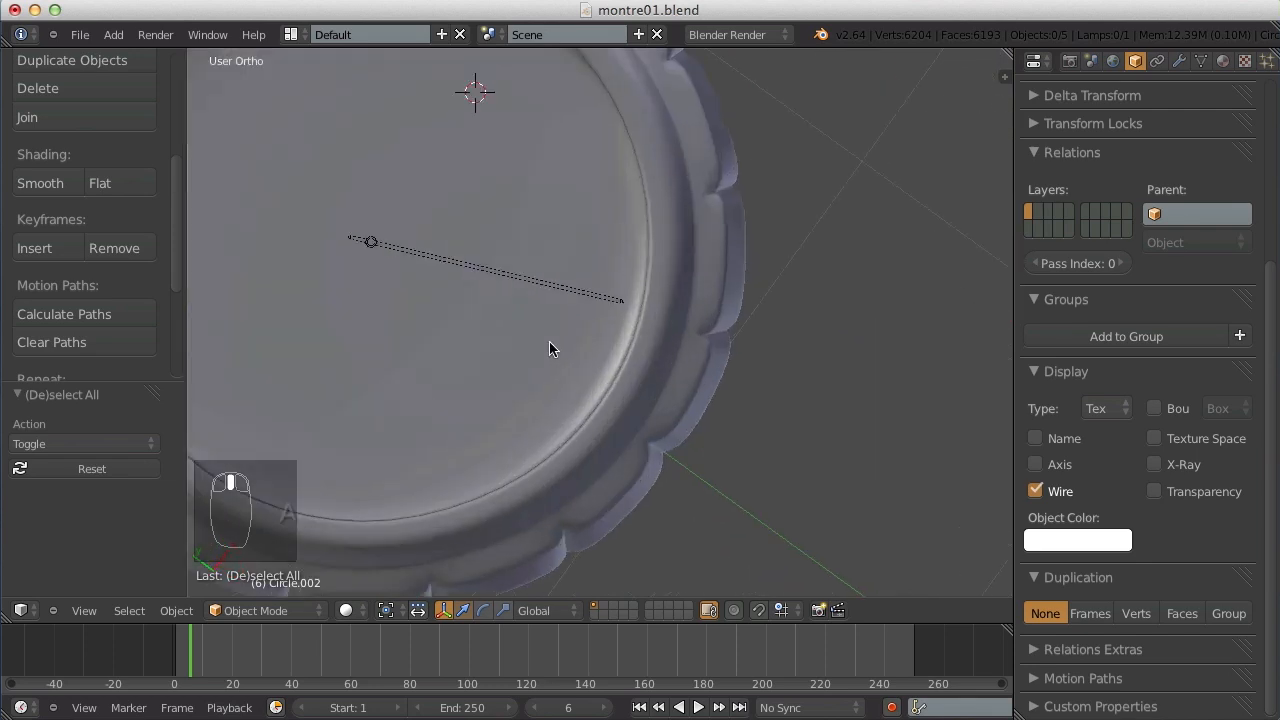
{"action": "key", "text": "t"}
{"action": "scroll", "coordinate": [518, 308], "scroll_direction": "down", "scroll_amount": 5}
{"action": "key", "text": "KP_7"}
{"action": "key", "text": "a"}
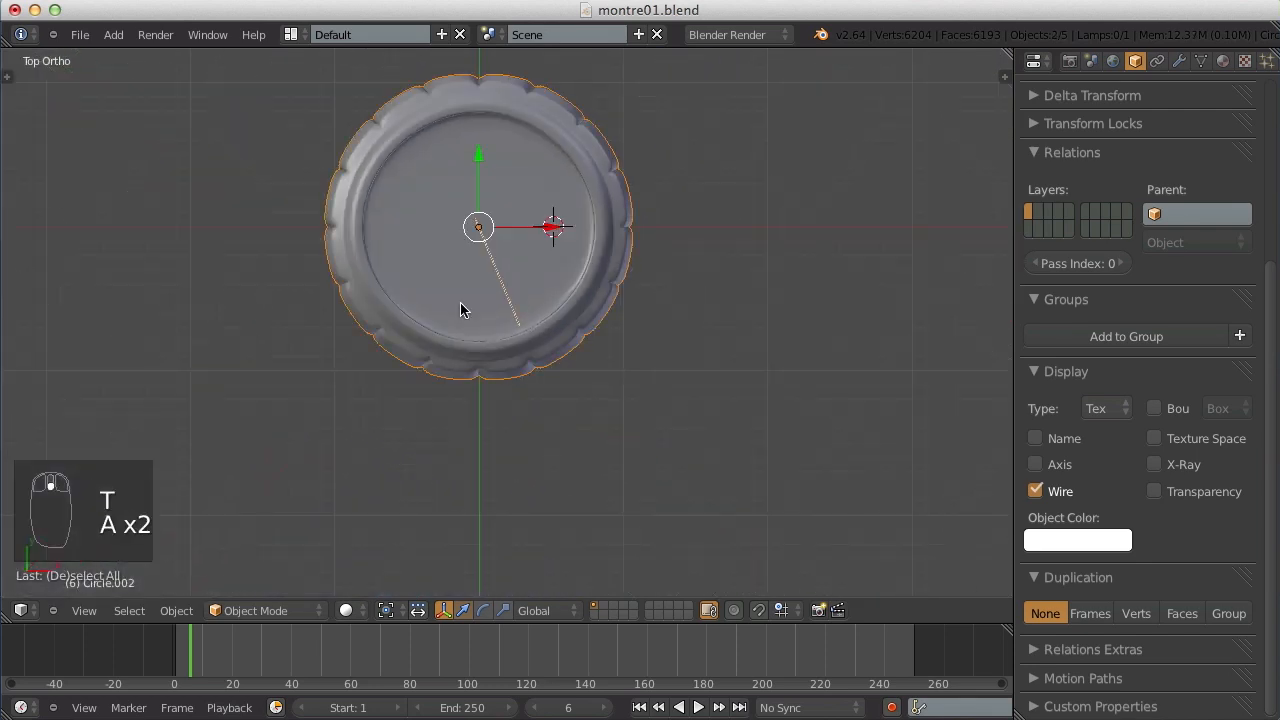
{"action": "key", "text": "a"}
{"action": "scroll", "coordinate": [462, 309], "scroll_direction": "up", "scroll_amount": 7}
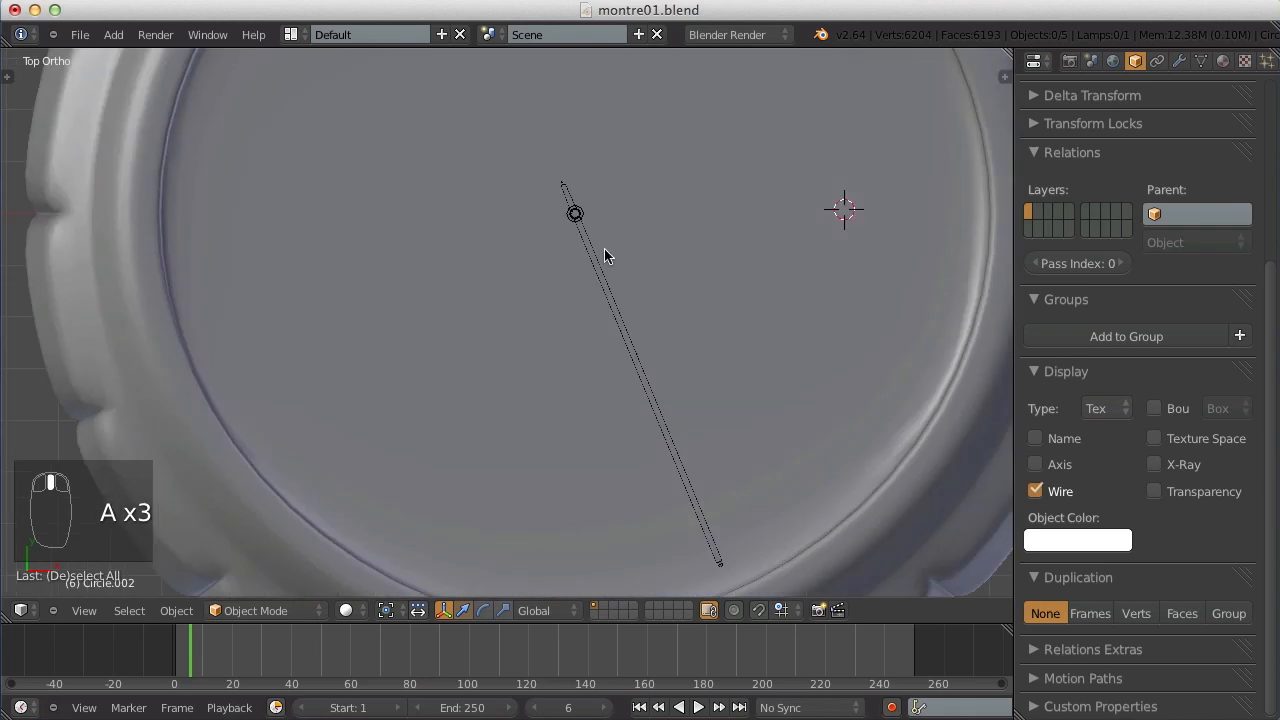
{"action": "scroll", "coordinate": [600, 275], "scroll_direction": "down", "scroll_amount": 5}
{"action": "middle_click_drag", "start_coordinate": [608, 290], "coordinate": [637, 237]}
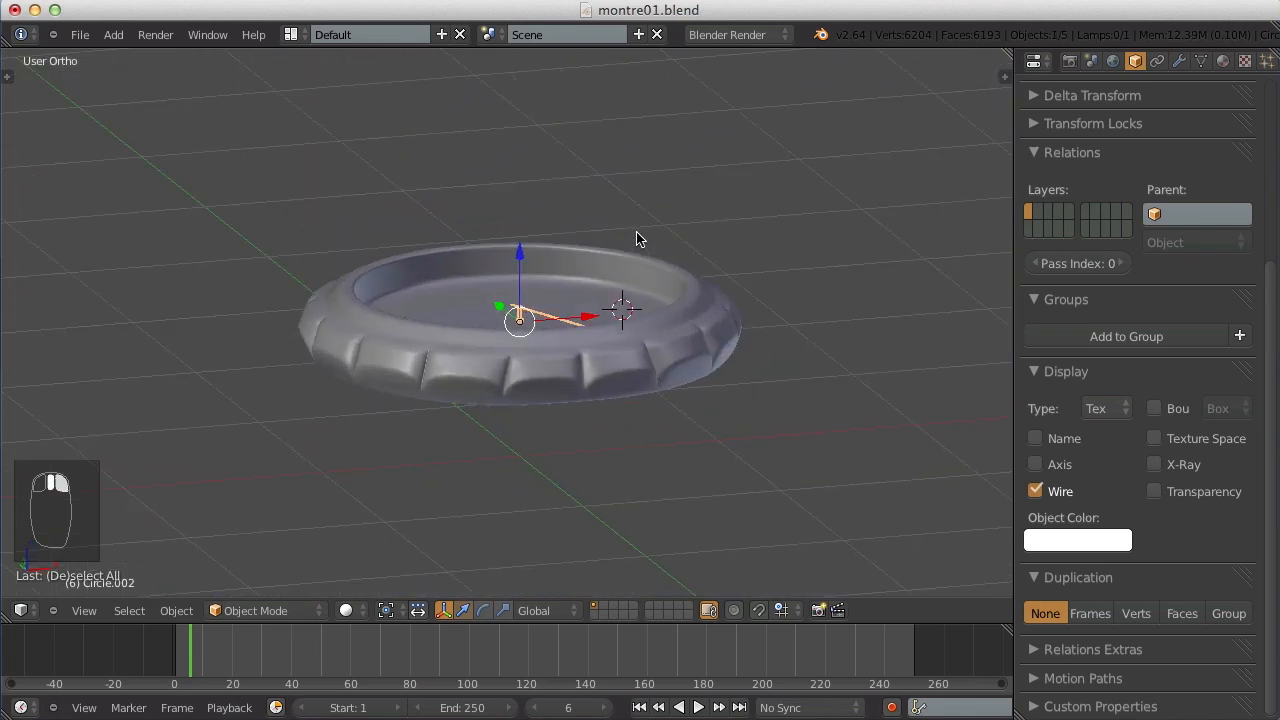
Separate the linked watch hand mesh from the pin into its own object, then select that object outside Edit Mode.
{"action": "key", "text": "Tab"}
{"action": "scroll", "coordinate": [604, 276], "scroll_direction": "up", "scroll_amount": 5}
{"action": "key", "text": "a"}
{"action": "key", "text": "a"}
{"action": "scroll", "coordinate": [590, 276], "scroll_direction": "up", "scroll_amount": 6}
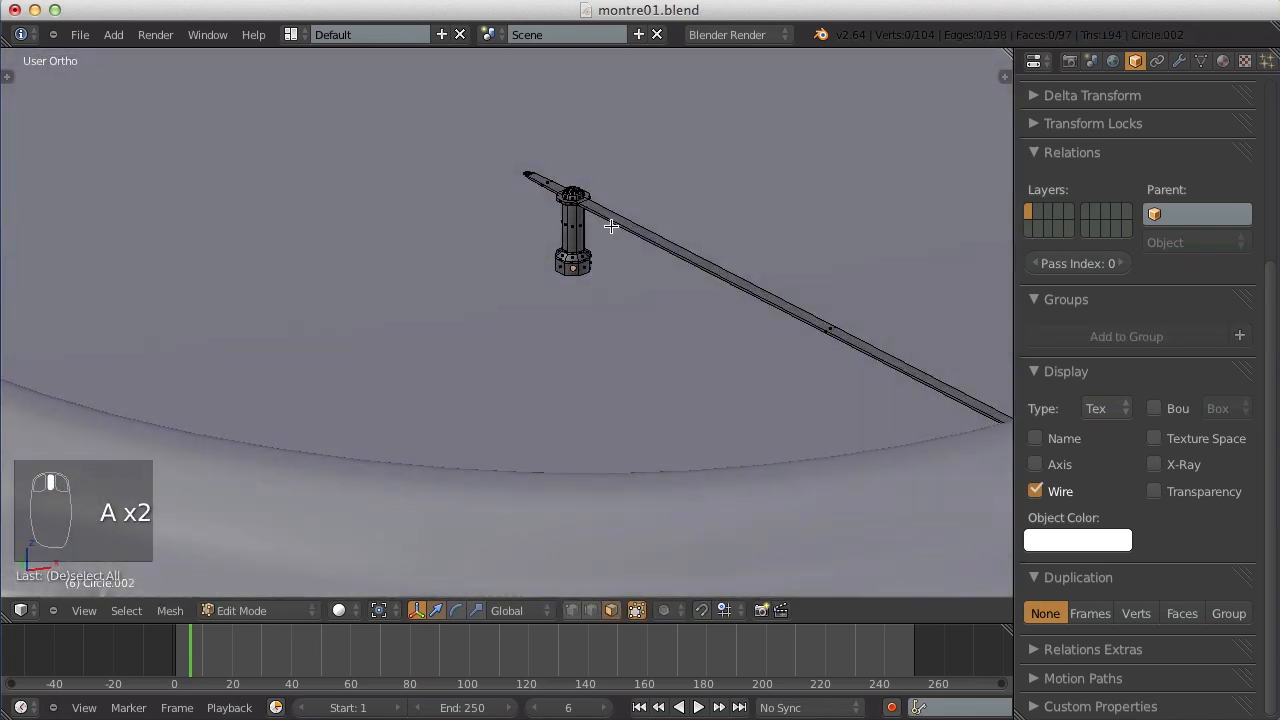
{"action": "key", "text": "l"}
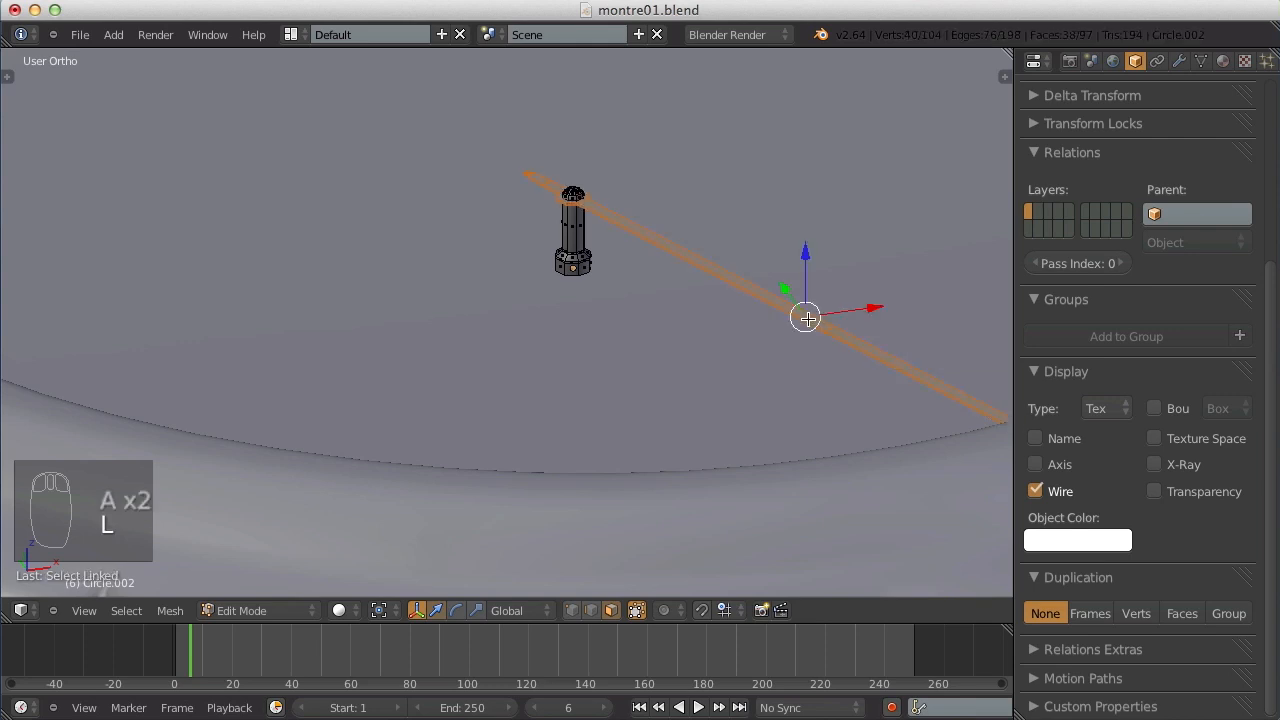
{"action": "key", "text": "p"}
{"action": "left_click", "coordinate": [830, 320]}
{"action": "key", "text": "Tab"}
{"action": "left_click", "coordinate": [818, 333]}
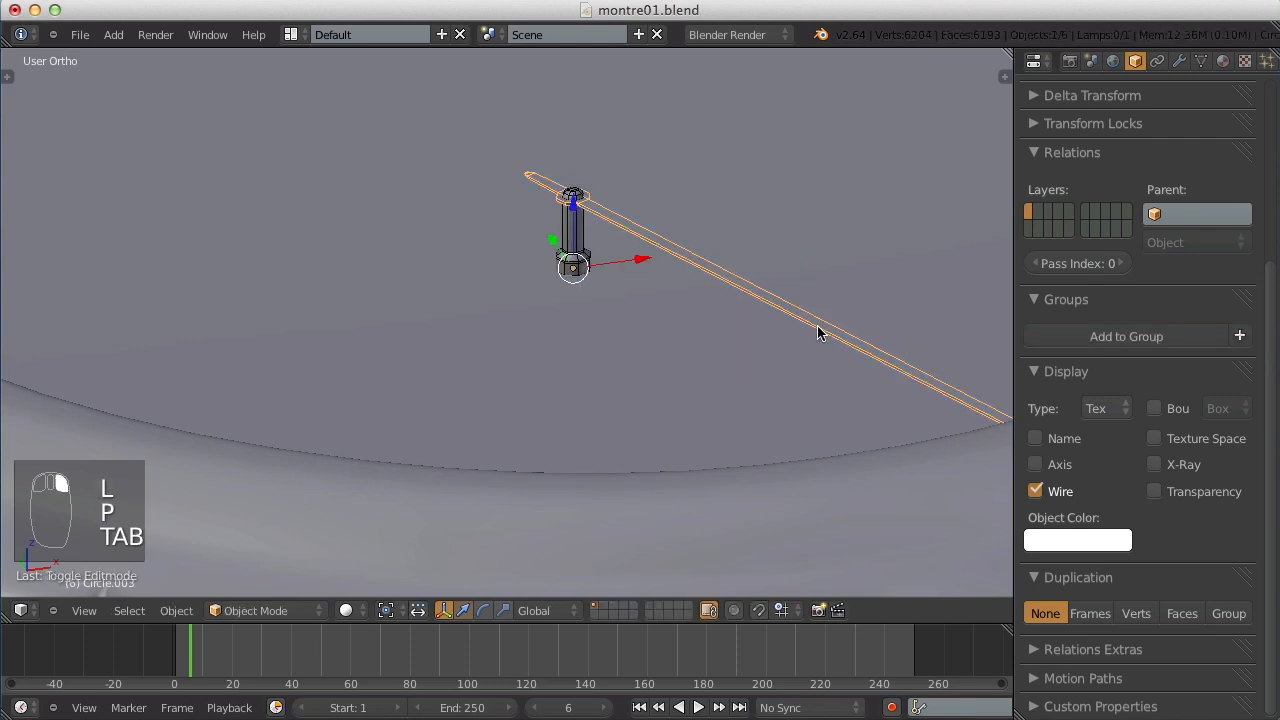
Try raising the separated hand object along Z and undo the move.
{"action": "key", "text": "g"}
{"action": "key", "text": "z"}
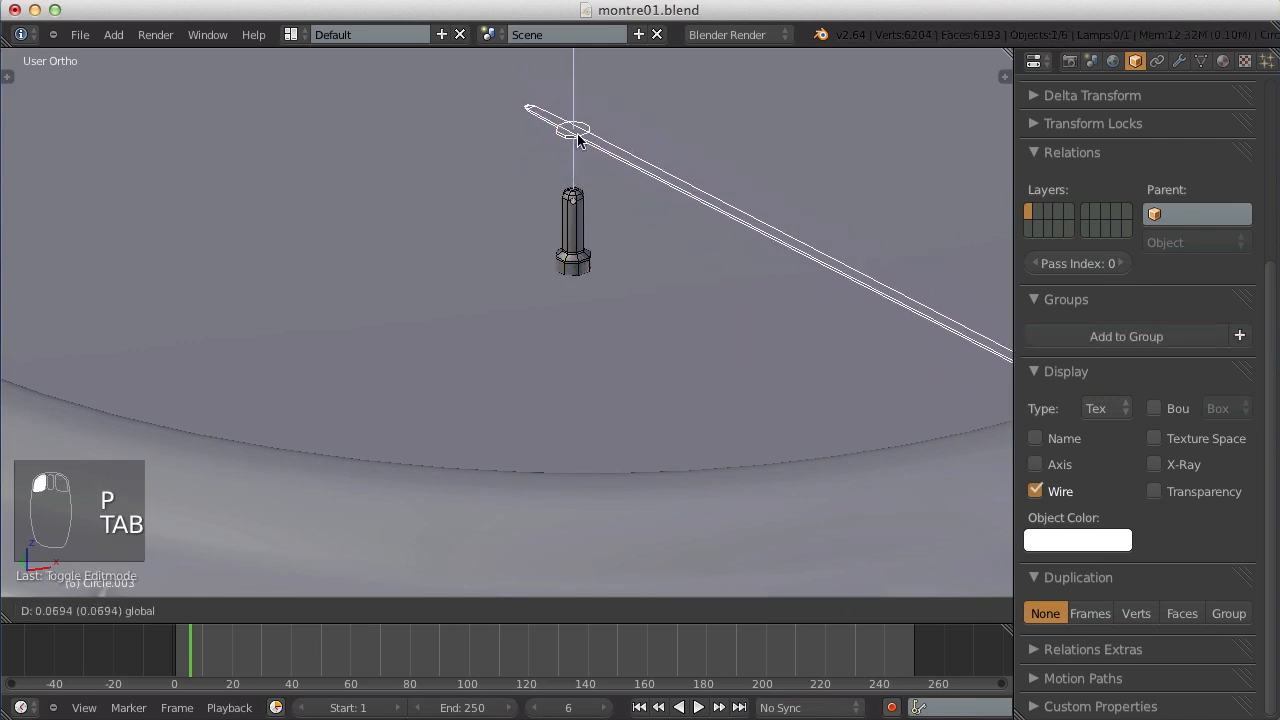
{"action": "left_click", "coordinate": [584, 117]}
{"action": "key", "text": "ctrl+z"}
In Edit Mode, lower the whole hand mesh along Z to the pin's collar and leave Edit Mode.
{"action": "key", "text": "Tab"}
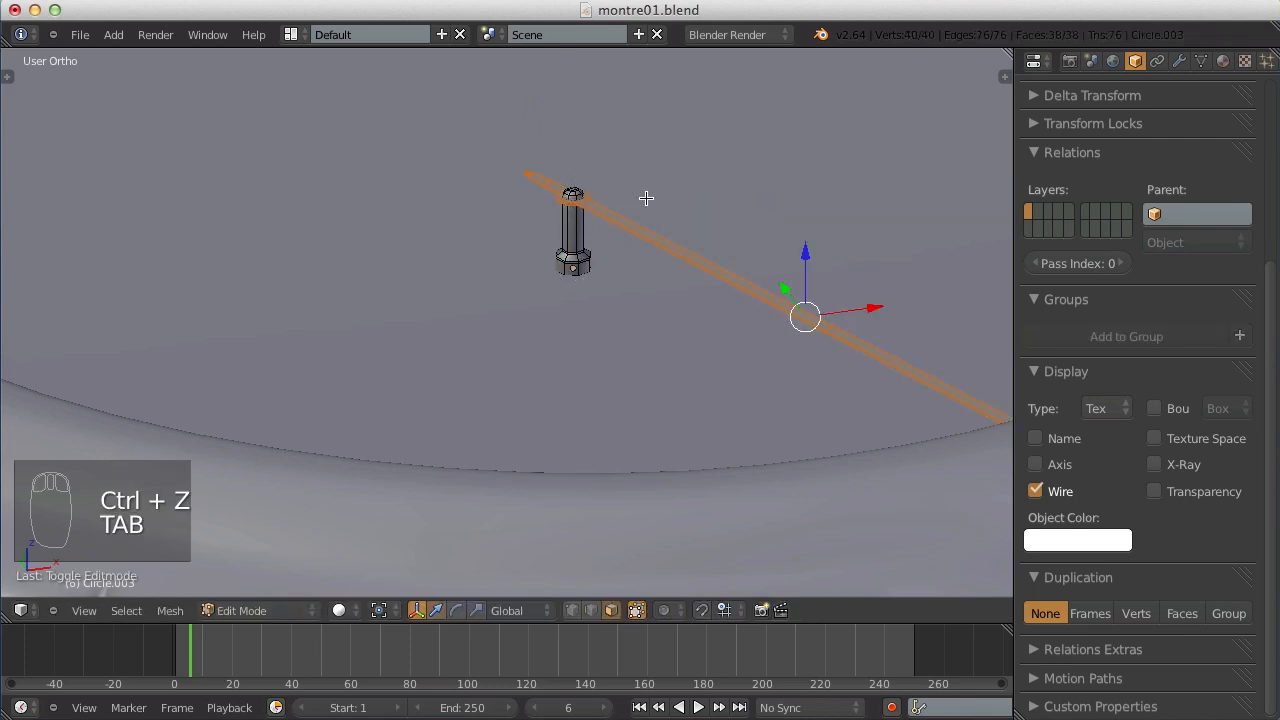
{"action": "left_click_drag", "start_coordinate": [809, 254], "coordinate": [807, 277]}
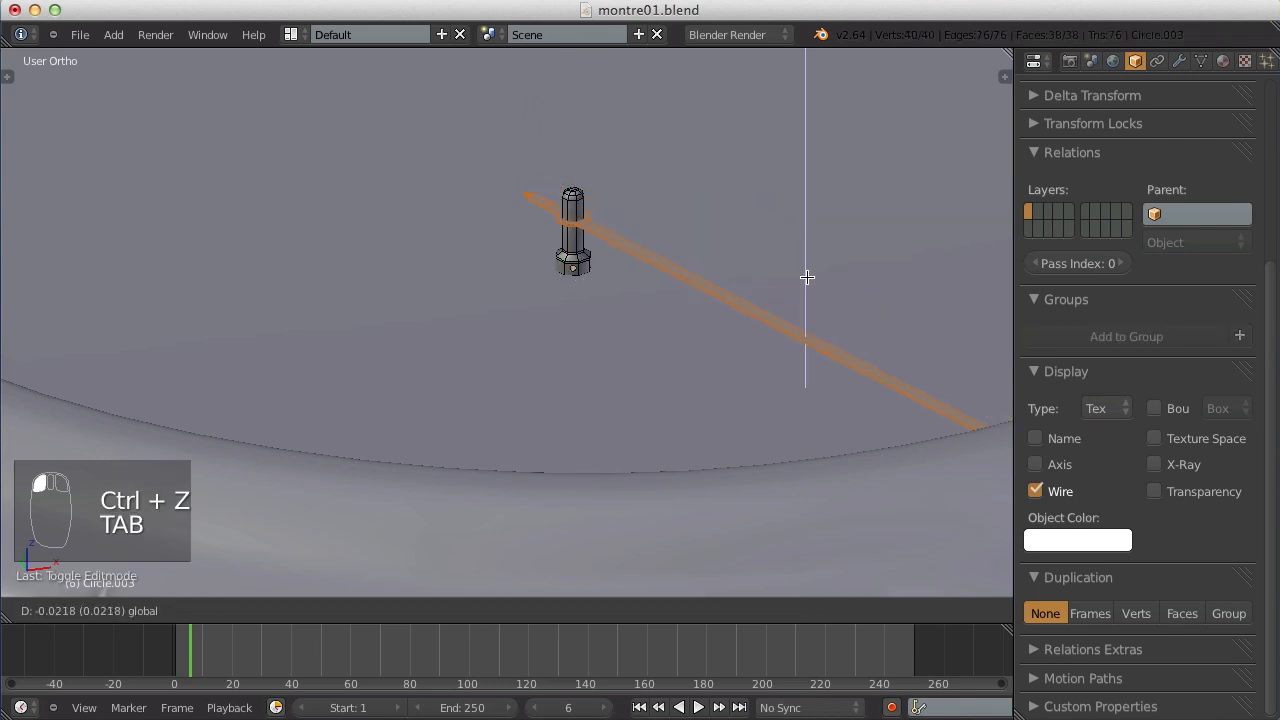
{"action": "left_click_drag", "start_coordinate": [812, 328], "coordinate": [808, 324]}
{"action": "key", "text": "Tab"}
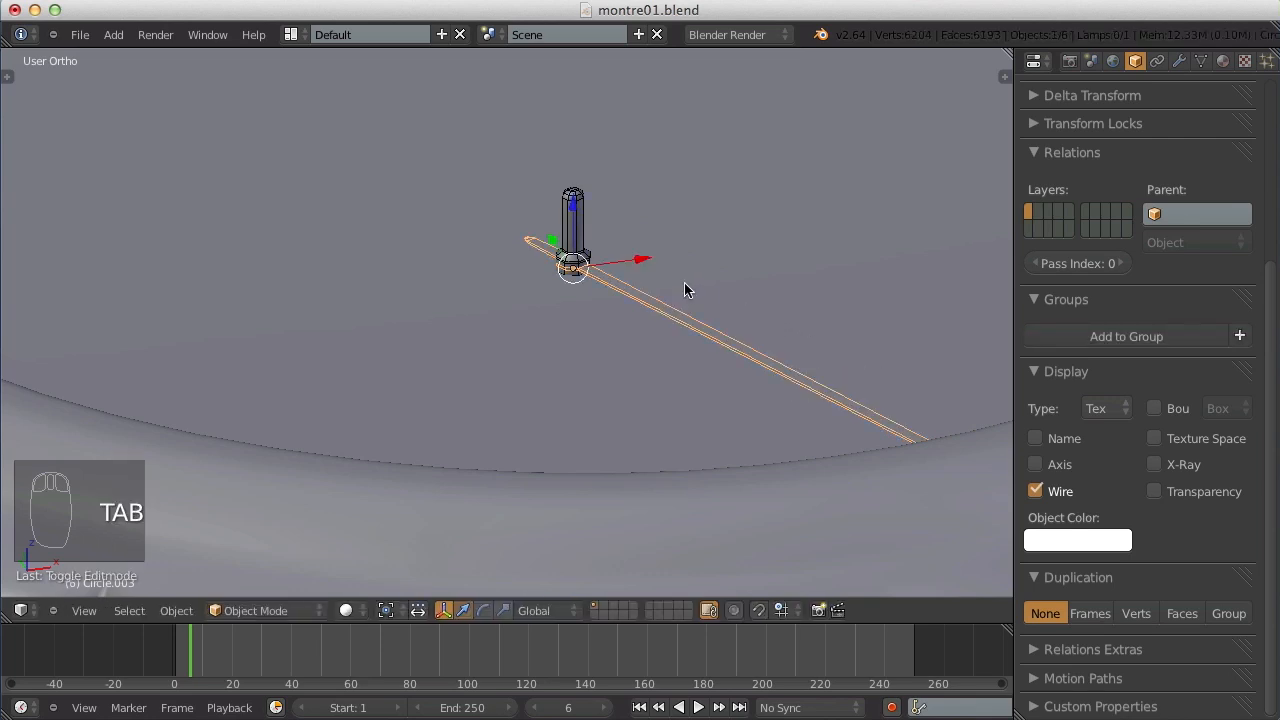
Raise the hand object along Z to about the middle of the pin's shaft and deselect everything.
{"action": "middle_click_drag", "start_coordinate": [559, 269], "coordinate": [613, 331]}
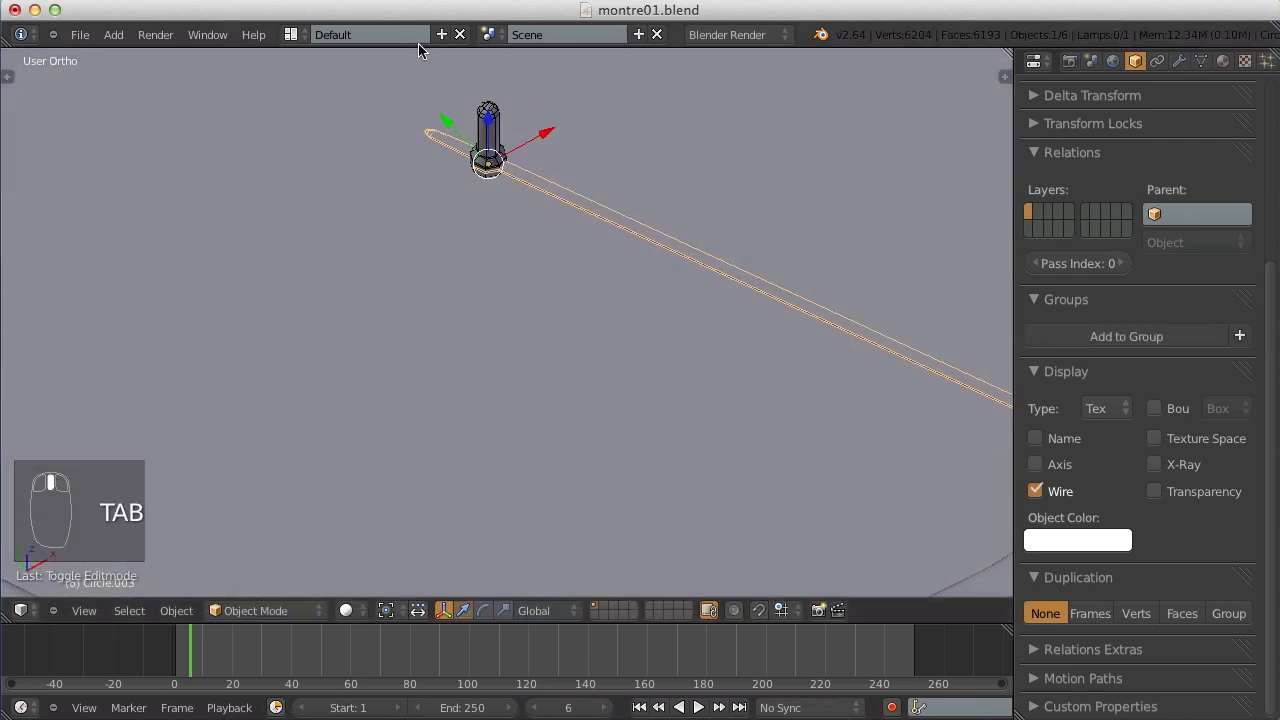
{"action": "scroll", "coordinate": [500, 160], "scroll_direction": "down", "scroll_amount": 4}
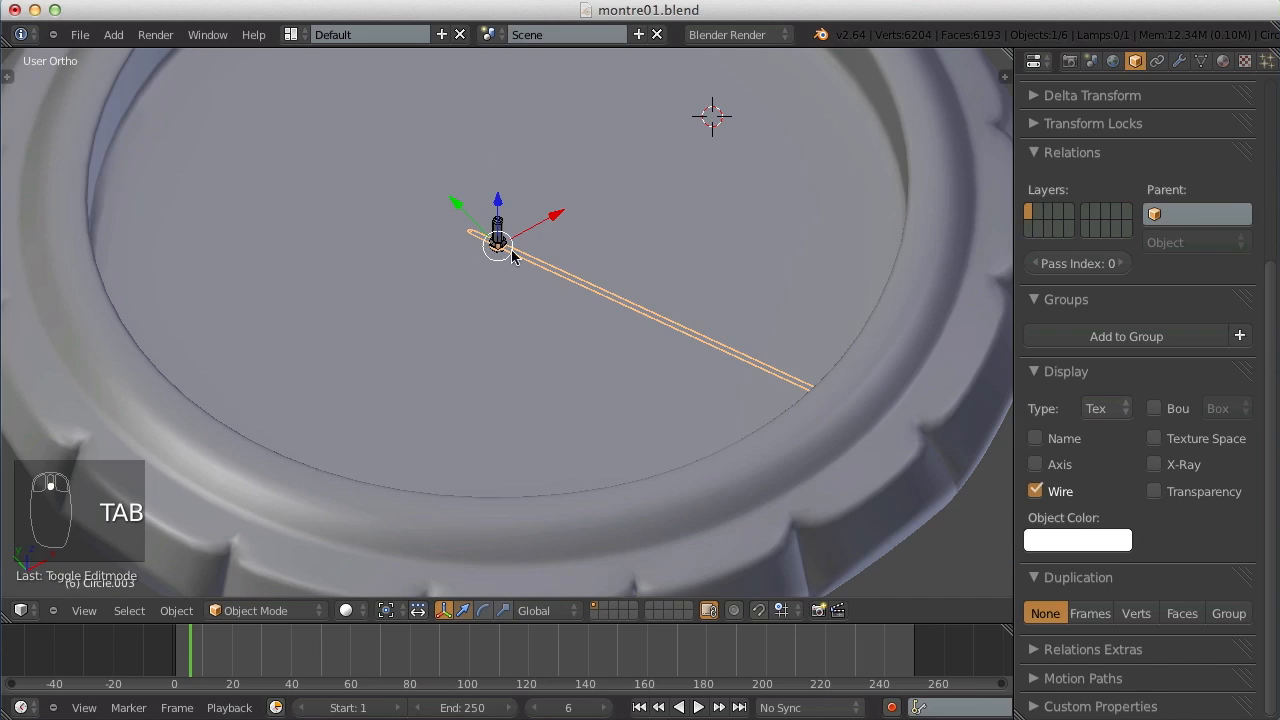
{"action": "middle_click_drag", "start_coordinate": [563, 353], "coordinate": [668, 295]}
{"action": "scroll", "coordinate": [578, 311], "scroll_direction": "up", "scroll_amount": 3}
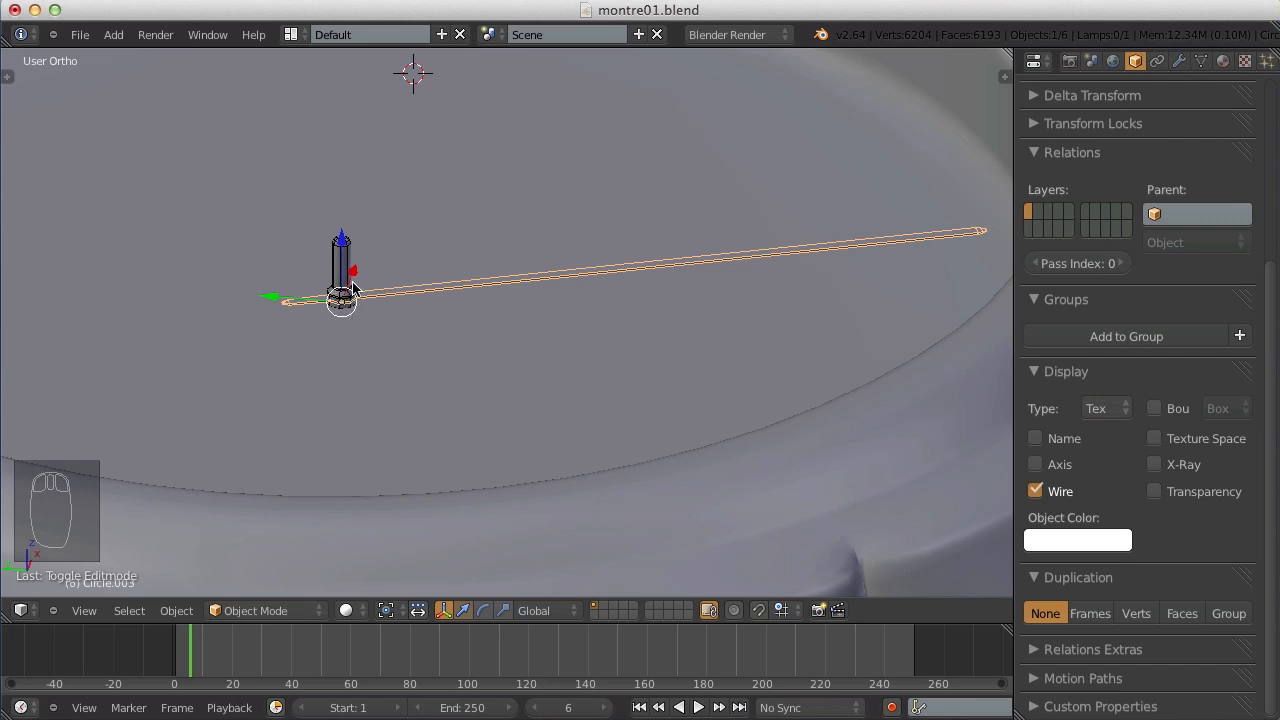
{"action": "key", "text": "a"}
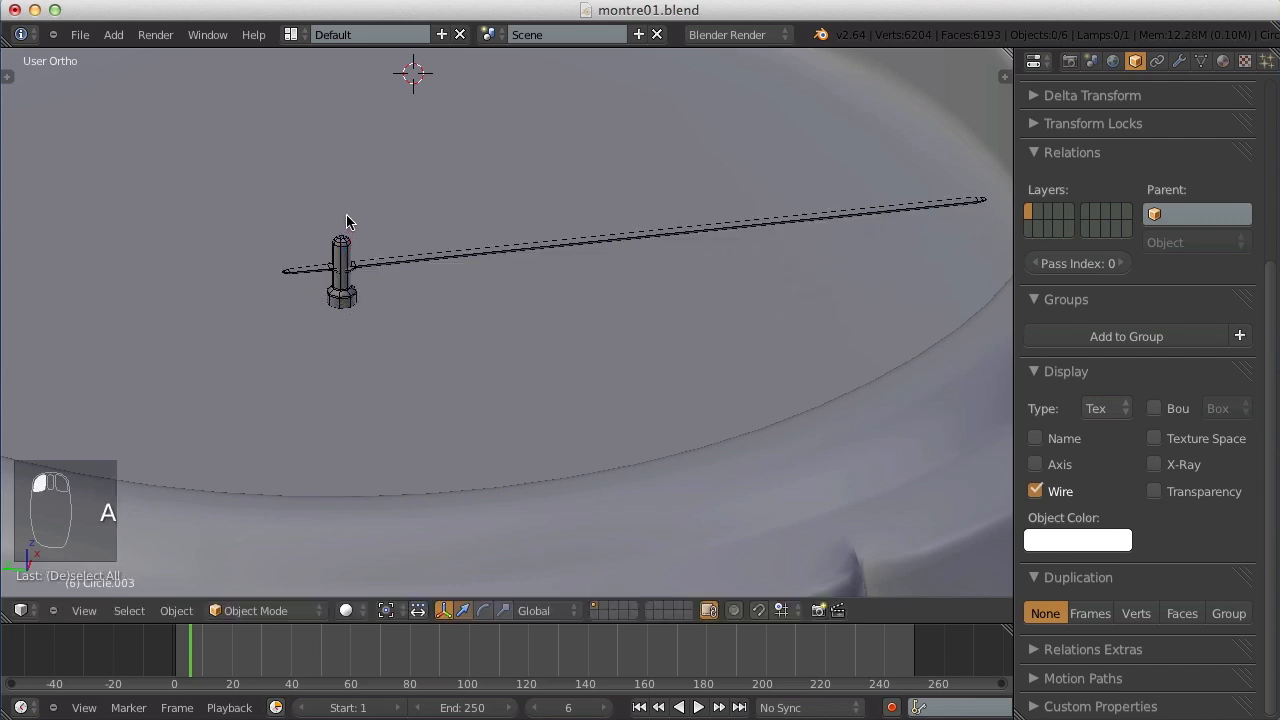
Examine the hand's height and fit around the pin from several angles and in top view.
{"action": "scroll", "coordinate": [346, 214], "scroll_direction": "down", "scroll_amount": 5}
{"action": "middle_click_drag", "start_coordinate": [820, 329], "coordinate": [786, 363]}
{"action": "scroll", "coordinate": [534, 263], "scroll_direction": "up", "scroll_amount": 5}
{"action": "middle_click_drag", "start_coordinate": [614, 317], "coordinate": [751, 420], "text": "shift"}
{"action": "scroll", "coordinate": [711, 392], "scroll_direction": "down", "scroll_amount": 4}
{"action": "scroll", "coordinate": [751, 420], "scroll_direction": "down", "scroll_amount": 2}
{"action": "middle_click_drag", "start_coordinate": [694, 343], "coordinate": [671, 380]}
{"action": "scroll", "coordinate": [671, 380], "scroll_direction": "up", "scroll_amount": 3}
{"action": "key", "text": "KP_7"}
{"action": "key", "text": "a"}
{"action": "key", "text": "a"}
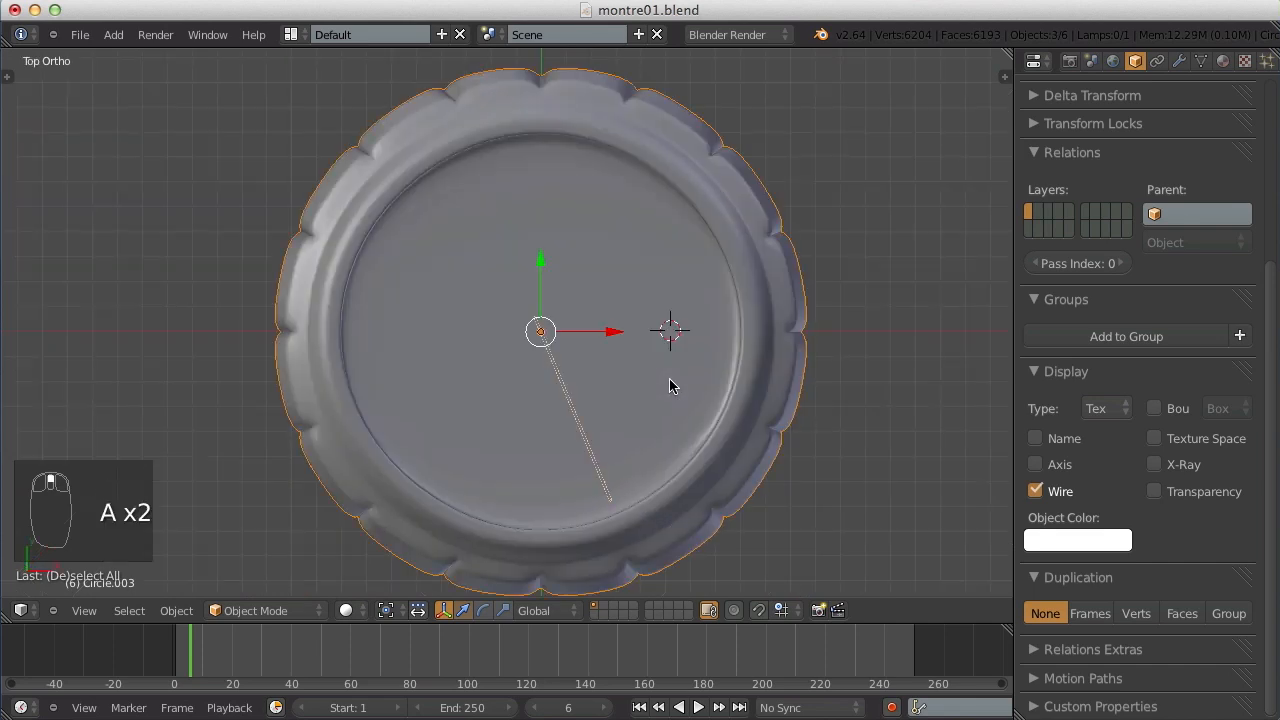
{"action": "key", "text": "a"}
{"action": "scroll", "coordinate": [604, 402], "scroll_direction": "up", "scroll_amount": 7}
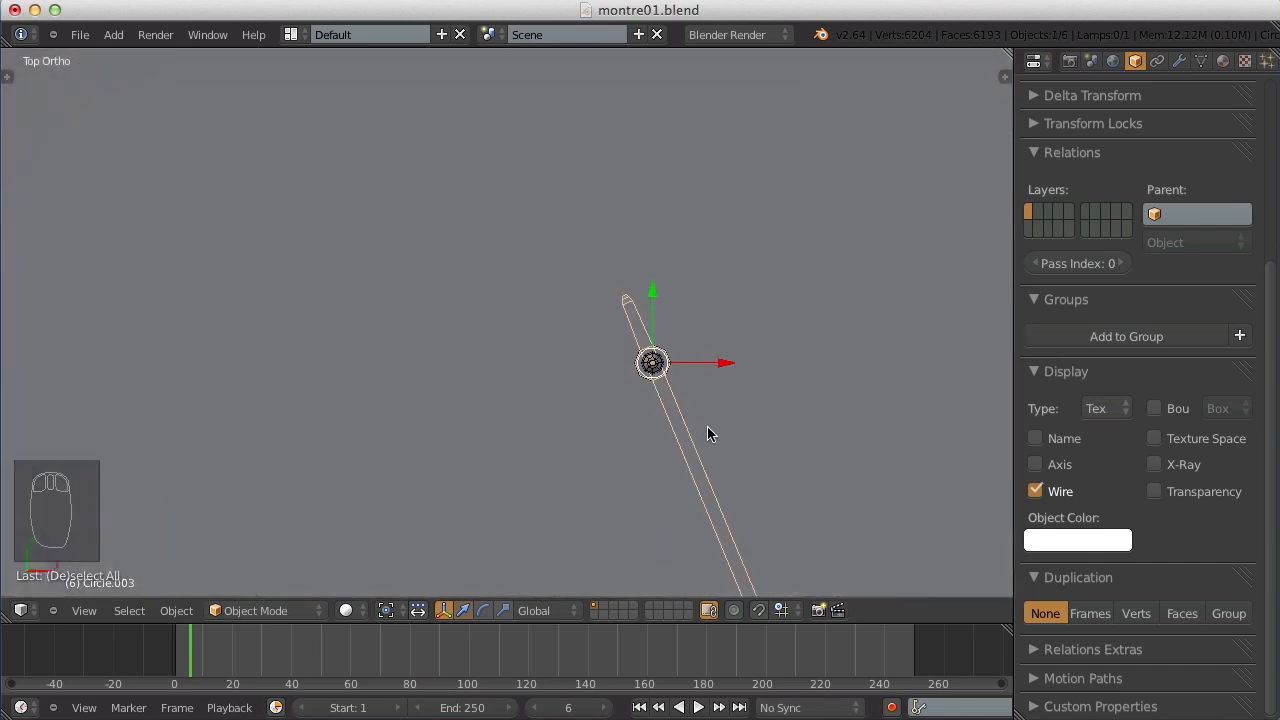
Try duplicating the hand's mesh inside Edit Mode, undo the duplicate, and return to Object Mode.
{"action": "key", "text": "Tab"}
{"action": "key", "text": "Tab"}
{"action": "scroll", "coordinate": [631, 392], "scroll_direction": "down", "scroll_amount": 2}
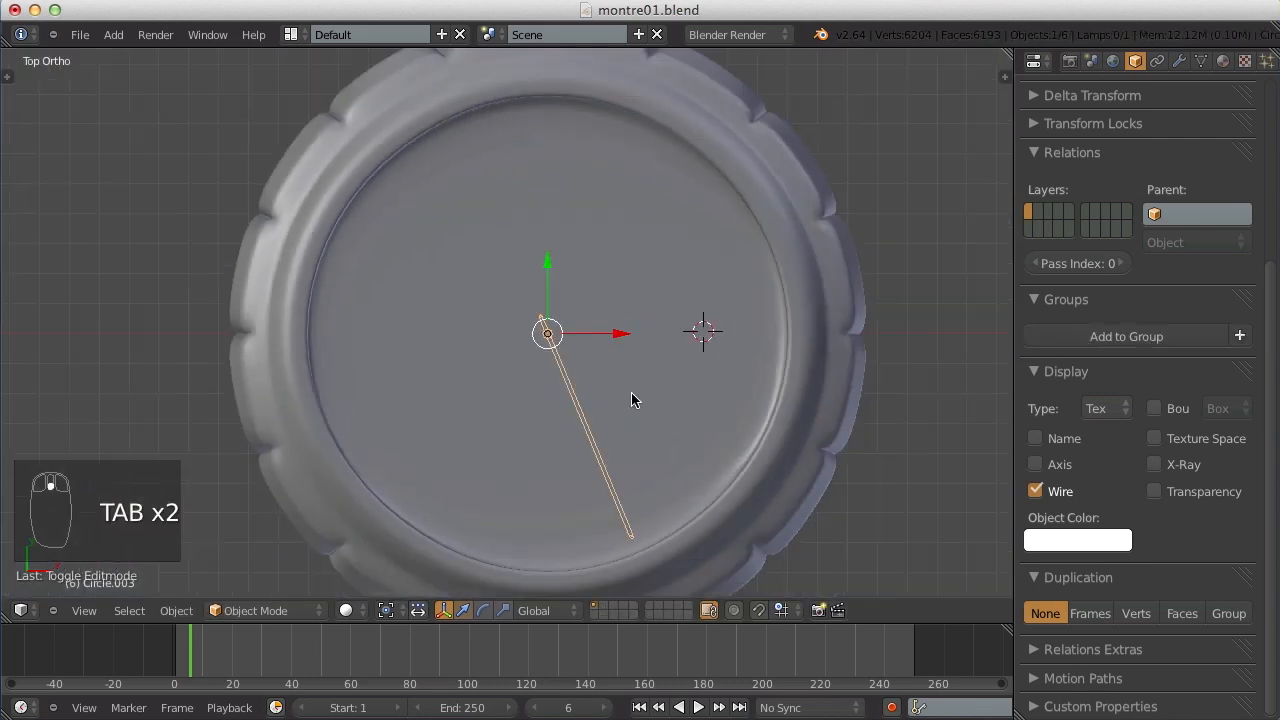
{"action": "key", "text": "Tab"}
{"action": "scroll", "coordinate": [631, 392], "scroll_direction": "up", "scroll_amount": 1}
{"action": "scroll", "coordinate": [613, 370], "scroll_direction": "up", "scroll_amount": 1}
{"action": "middle_click_drag", "start_coordinate": [613, 370], "coordinate": [475, 236], "text": "shift"}
{"action": "scroll", "coordinate": [475, 236], "scroll_direction": "down", "scroll_amount": 3}
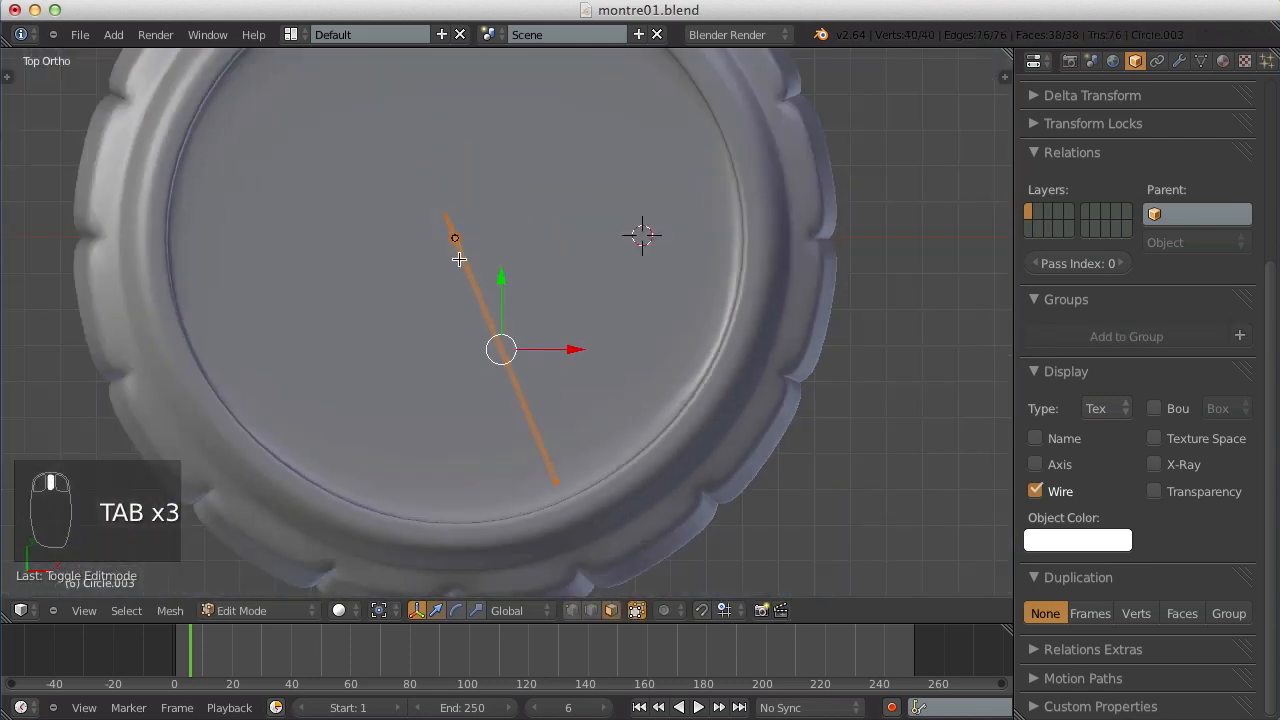
{"action": "scroll", "coordinate": [457, 257], "scroll_direction": "up", "scroll_amount": 2}
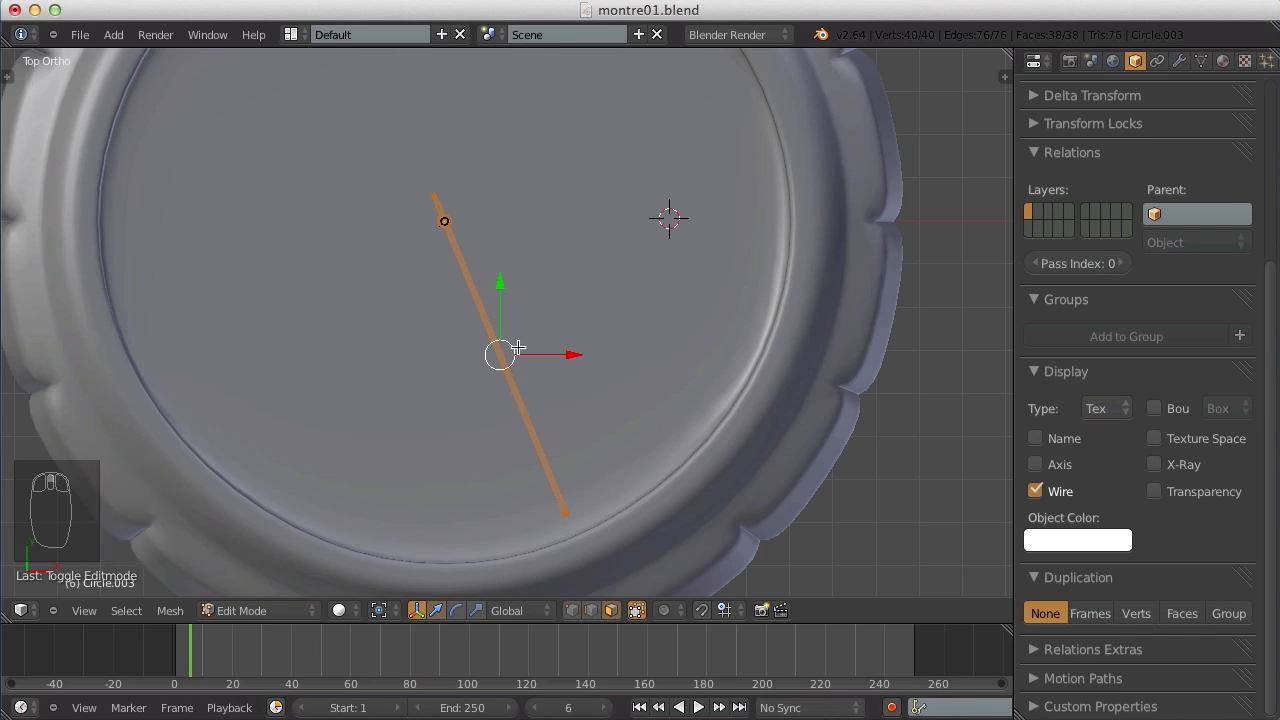
{"action": "key", "text": "shift+d"}
{"action": "key", "text": "ctrl+z"}
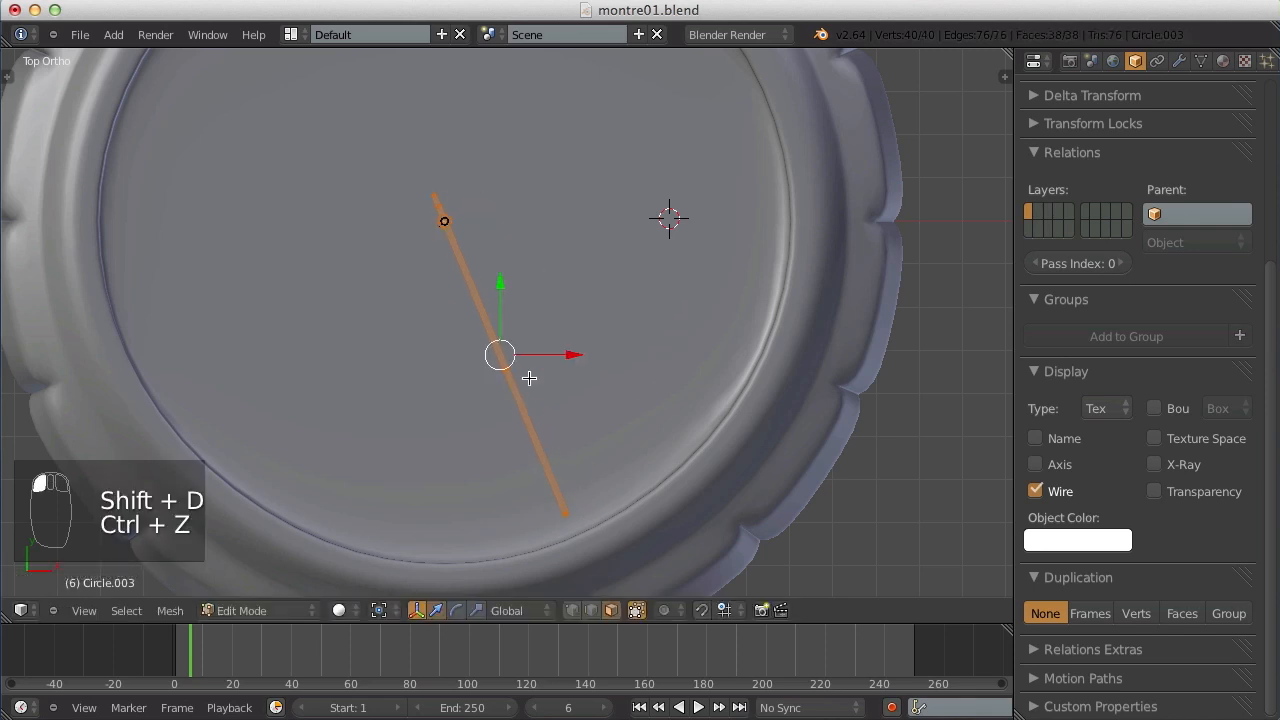
{"action": "key", "text": "Tab"}
Duplicate the hand object, offset it by about X 0.118, Y 0.058, and scale the copy uniformly to about 0.37.
{"action": "key", "text": "shift+d"}
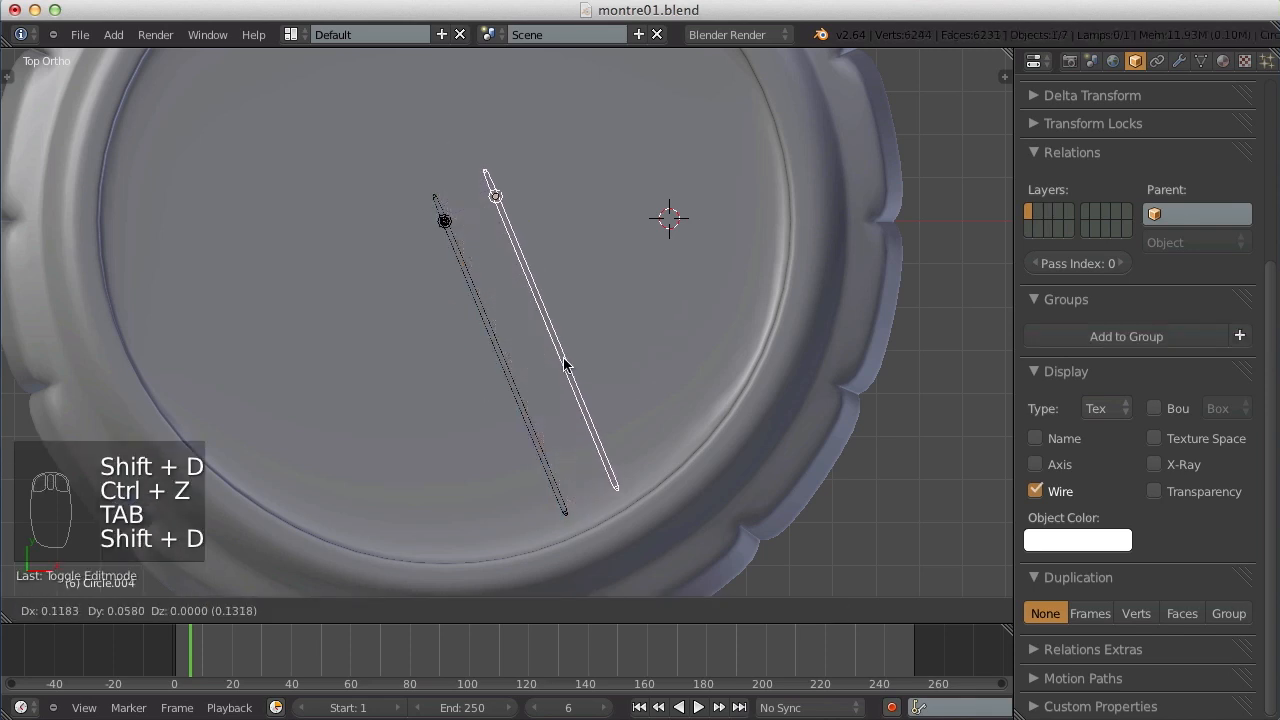
{"action": "left_click", "coordinate": [565, 365]}
{"action": "key", "text": "s"}
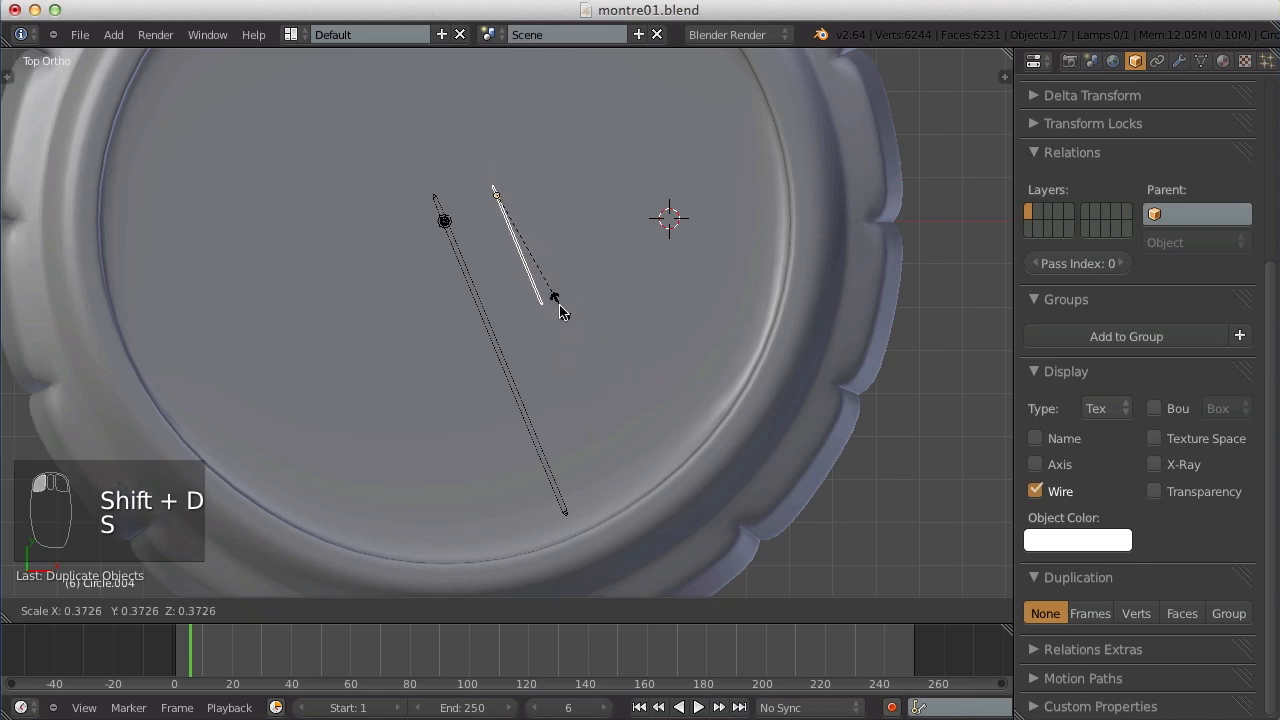
{"action": "left_click", "coordinate": [559, 304]}
Thicken the short hand's whole mesh with Shrink/Fatten in Edit Mode and return to Object Mode.
{"action": "key", "text": "Tab"}
{"action": "scroll", "coordinate": [575, 270], "scroll_direction": "up", "scroll_amount": 4}
{"action": "scroll", "coordinate": [569, 131], "scroll_direction": "down", "scroll_amount": 1}
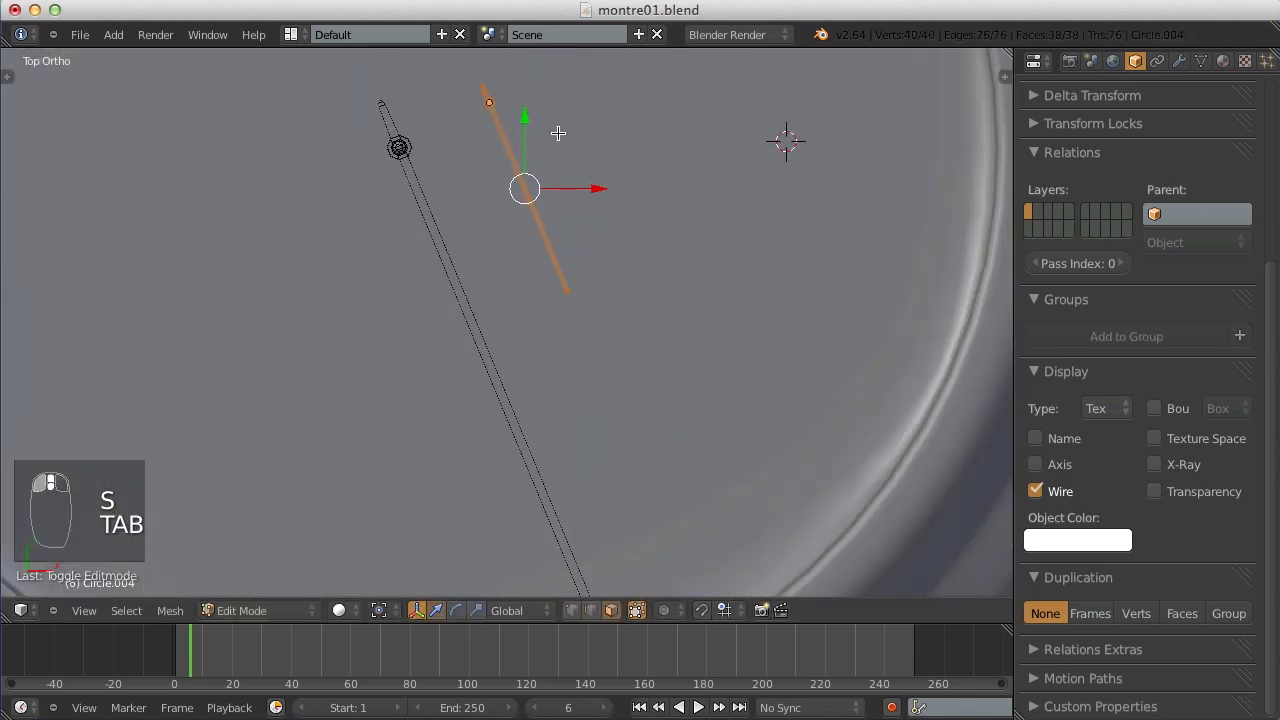
{"action": "middle_click_drag", "start_coordinate": [558, 133], "coordinate": [537, 277], "text": "shift"}
{"action": "scroll", "coordinate": [549, 277], "scroll_direction": "up", "scroll_amount": 3}
{"action": "scroll", "coordinate": [646, 369], "scroll_direction": "down", "scroll_amount": 3}
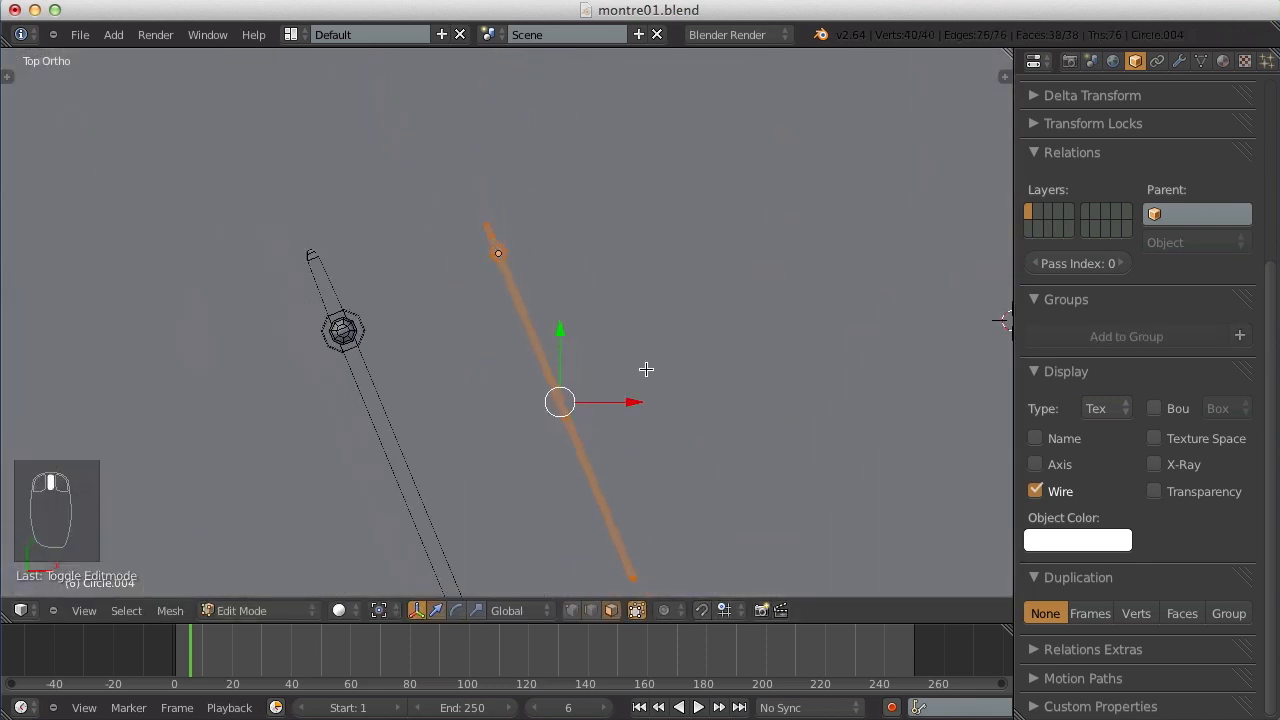
{"action": "middle_click_drag", "start_coordinate": [646, 369], "coordinate": [611, 362]}
{"action": "key", "text": "alt+s"}
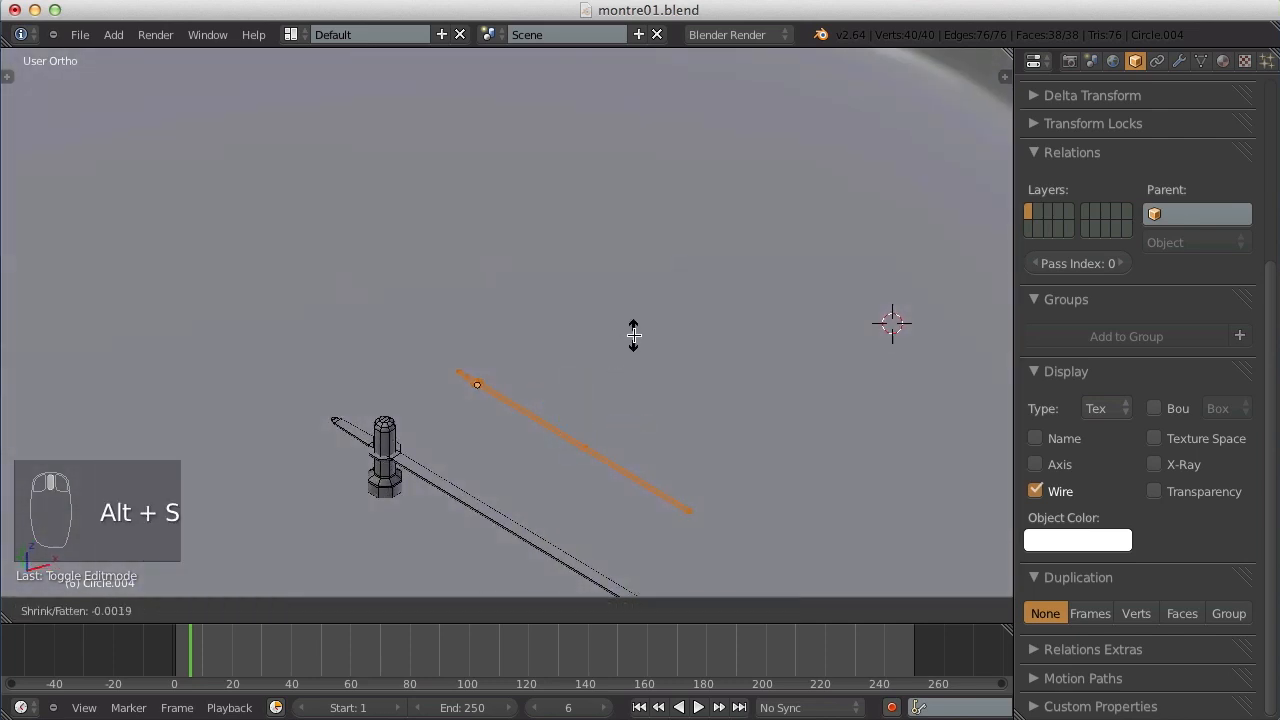
{"action": "left_click", "coordinate": [746, 145]}
{"action": "middle_click_drag", "start_coordinate": [719, 177], "coordinate": [629, 326]}
{"action": "key", "text": "Tab"}
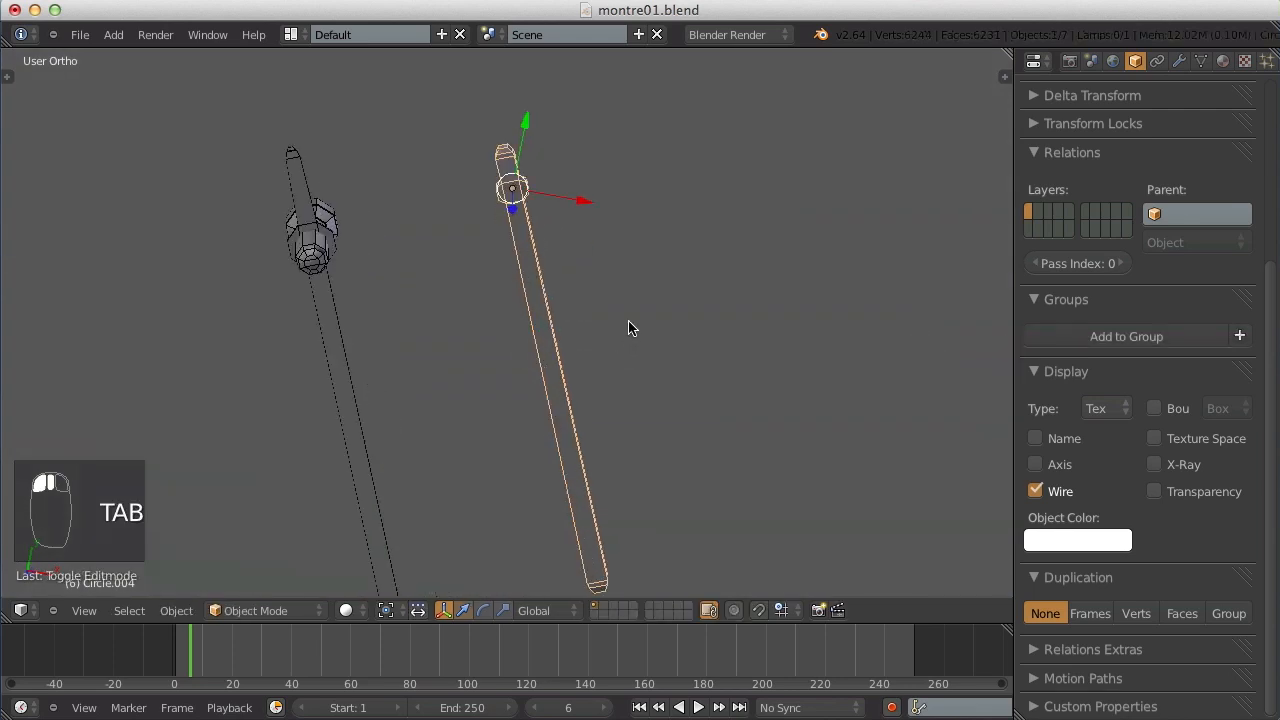
Fatten the short hand's mesh slightly more with a second Shrink/Fatten and leave Edit Mode.
{"action": "key", "text": "Tab"}
{"action": "key", "text": "alt+s"}
{"action": "key", "text": "Tab"}
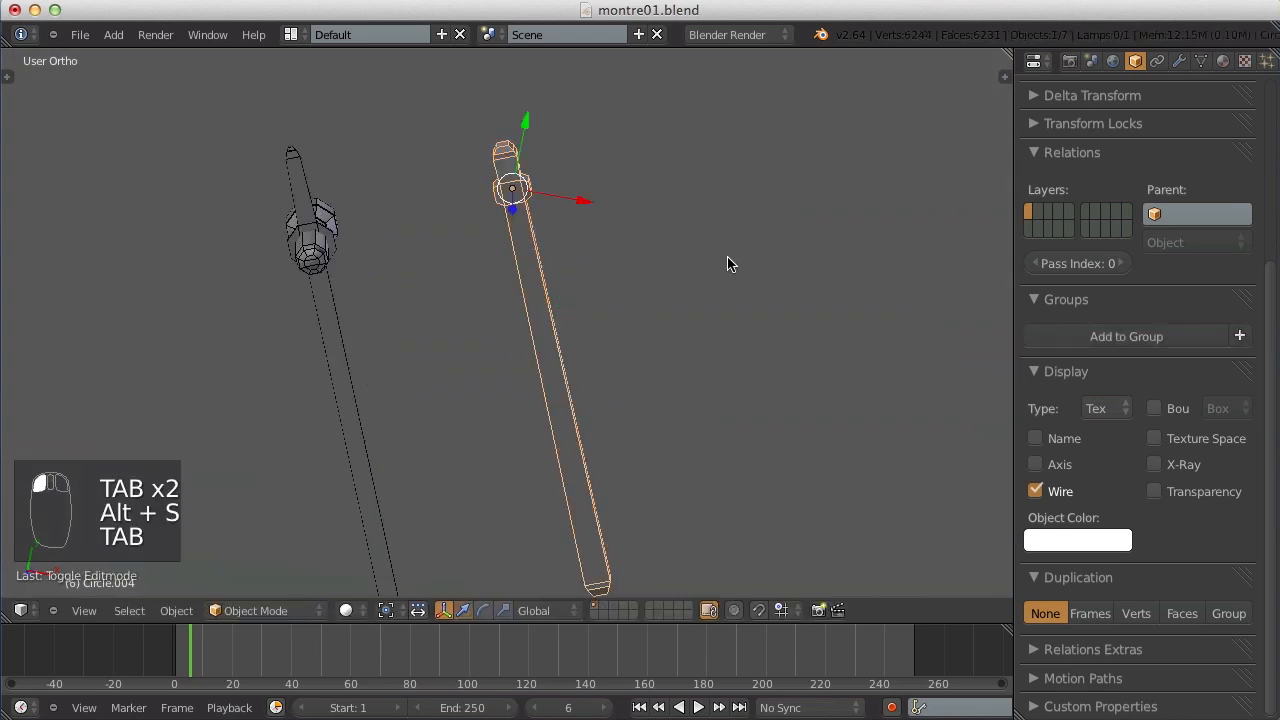
Scale the short hand's whole mesh up slightly in Edit Mode, working in the top view.
{"action": "key", "text": "a"}
{"action": "key", "text": "a"}
{"action": "key", "text": "KP_7"}
{"action": "key", "text": "Tab"}
{"action": "key", "text": "s"}
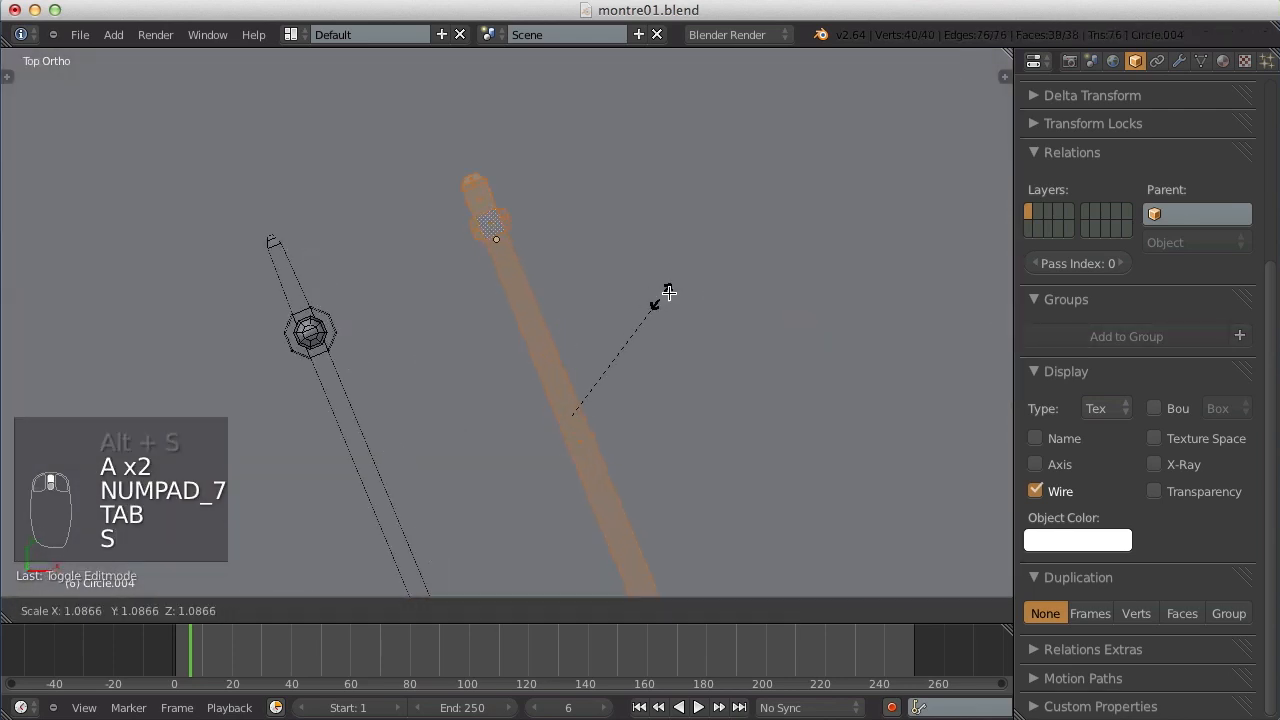
{"action": "left_click", "coordinate": [740, 240]}
{"action": "scroll", "coordinate": [690, 279], "scroll_direction": "down", "scroll_amount": 6}
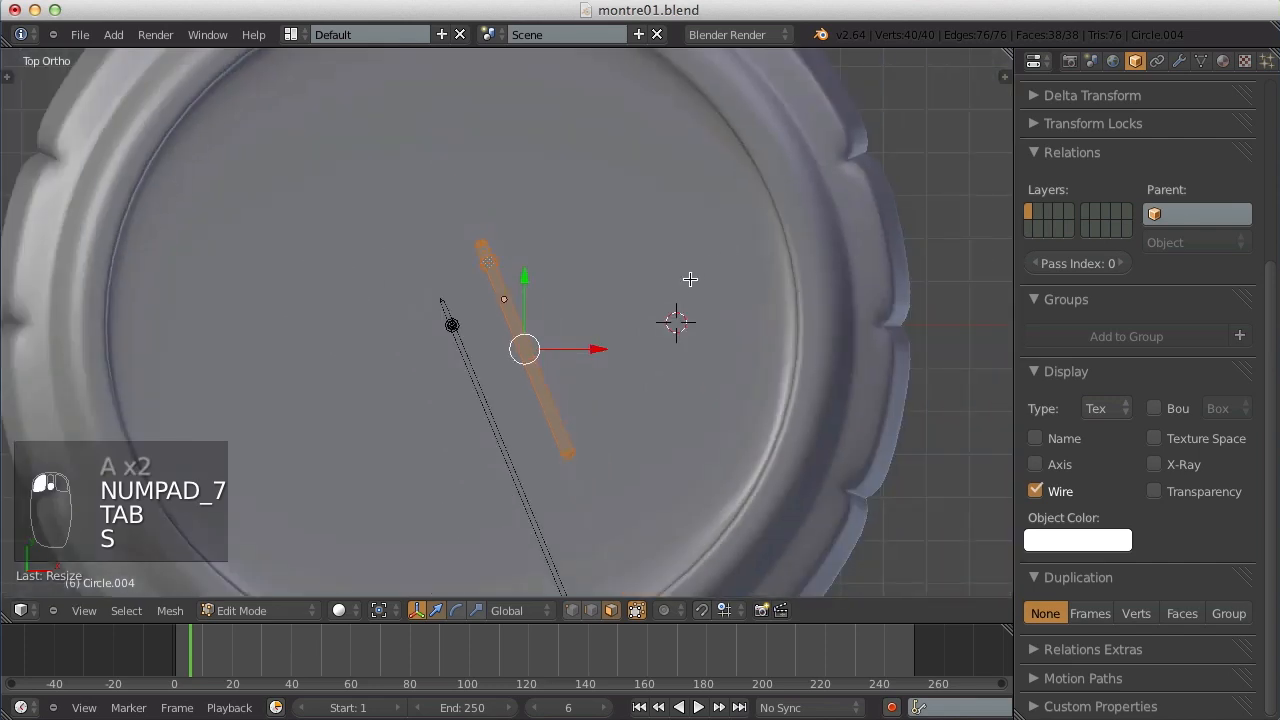
Move the short hand's mesh until its square hub is centred on the object's origin, and return to Object Mode.
{"action": "key", "text": "g"}
{"action": "left_click", "coordinate": [620, 326]}
{"action": "scroll", "coordinate": [600, 300], "scroll_direction": "up", "scroll_amount": 8}
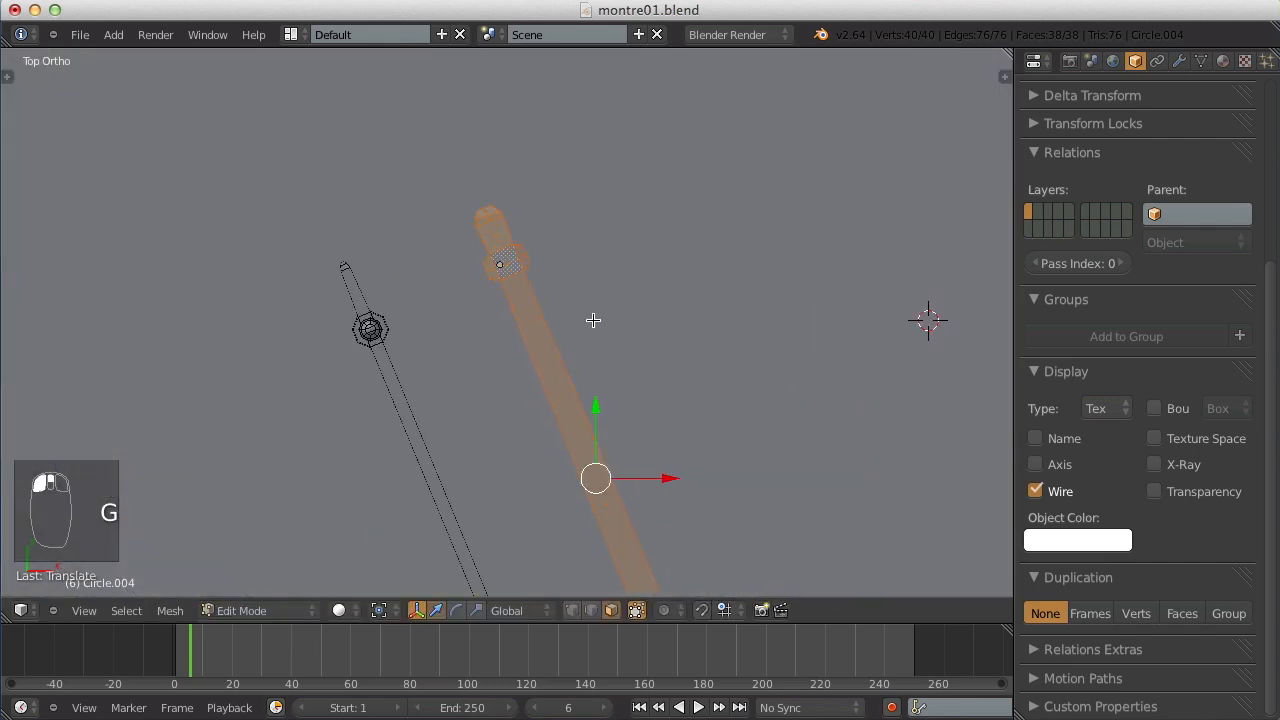
{"action": "key", "text": "g"}
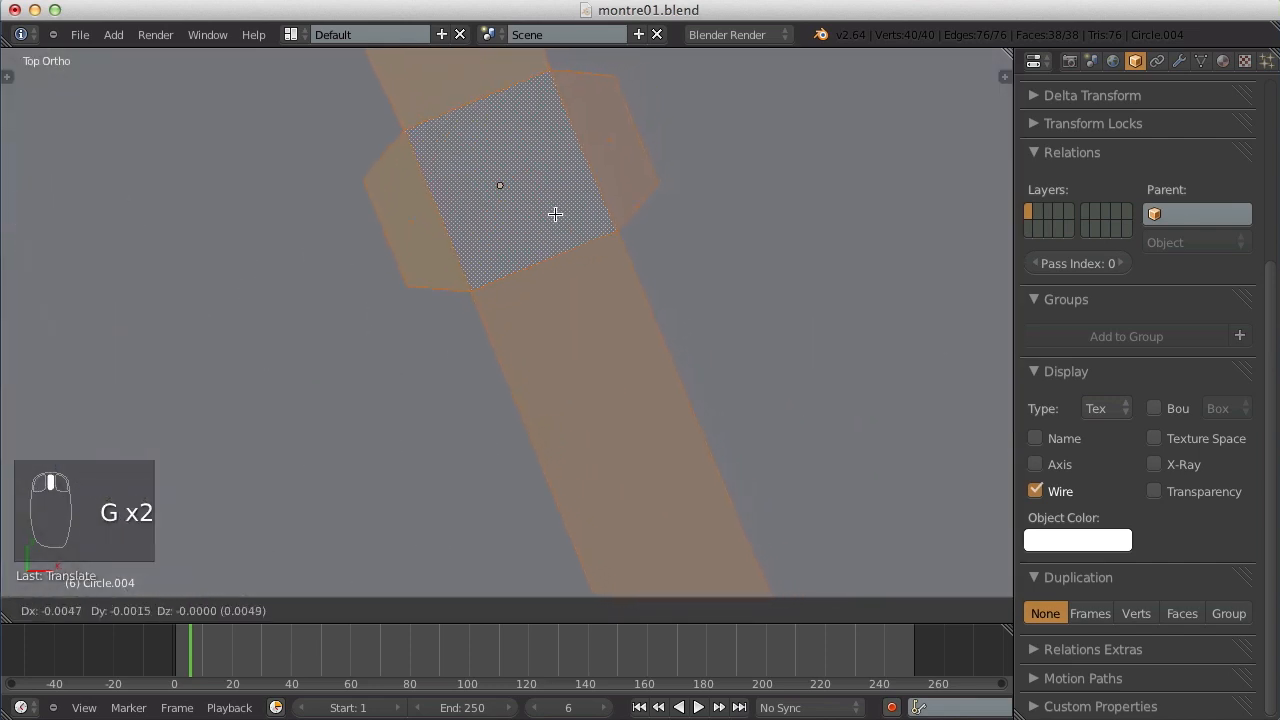
{"action": "left_click", "coordinate": [545, 219]}
{"action": "key", "text": "Tab"}
{"action": "scroll", "coordinate": [530, 250], "scroll_direction": "down", "scroll_amount": 8}
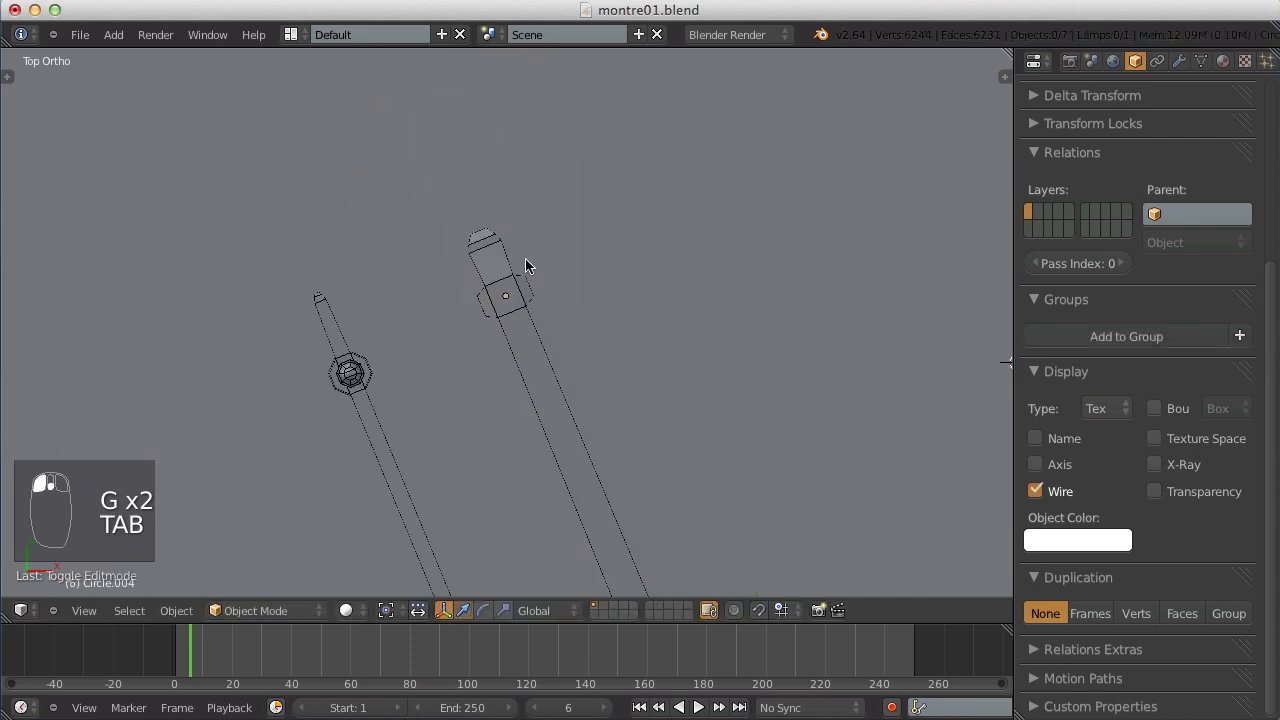
Try rotating the short hand about its origin in the top view, and undo the rotation.
{"action": "right_click", "coordinate": [482, 285]}
{"action": "key", "text": "r"}
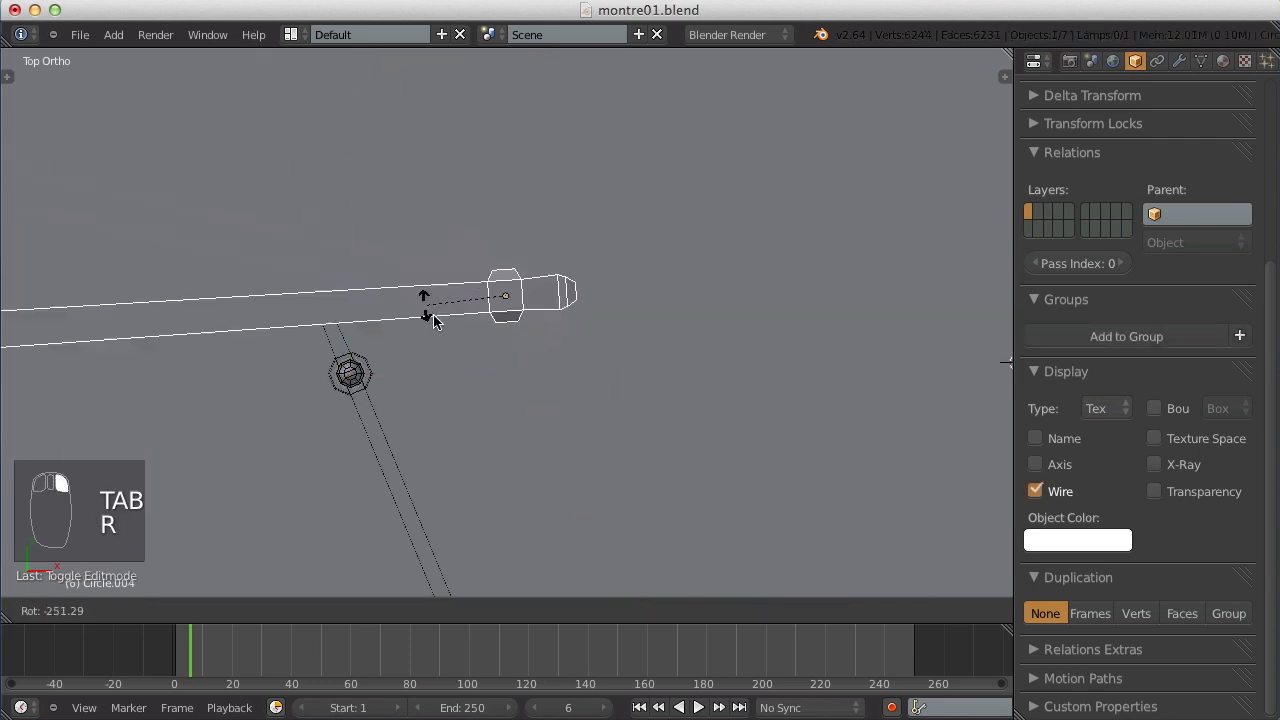
{"action": "left_click", "coordinate": [697, 241]}
{"action": "key", "text": "ctrl+z"}
In vertex select mode and wireframe, move the tail vertices on the side facing the long hand inward to narrow the short hand's tail.
{"action": "scroll", "coordinate": [628, 257], "scroll_direction": "up", "scroll_amount": 5}
{"action": "key", "text": "a"}
{"action": "key", "text": "a"}
{"action": "key", "text": "ctrl+Tab"}
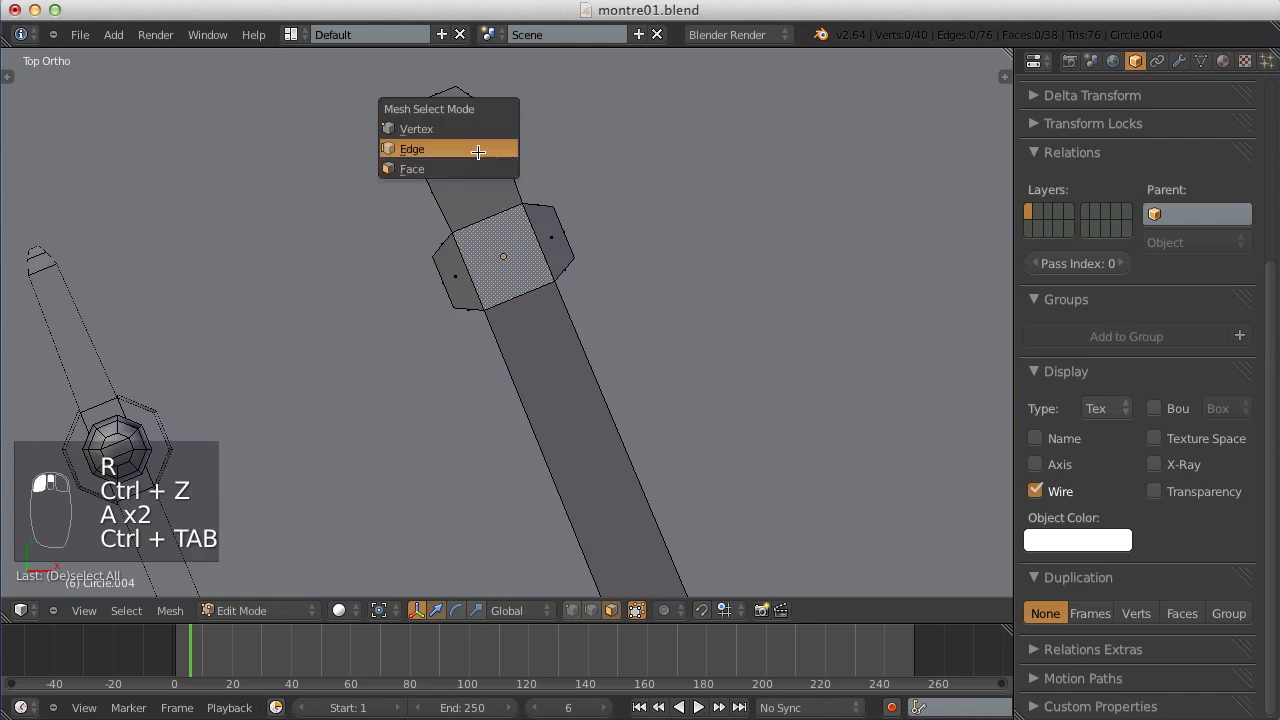
{"action": "scroll", "coordinate": [467, 125], "scroll_direction": "up", "scroll_amount": 1}
{"action": "middle_click_drag", "start_coordinate": [467, 125], "coordinate": [523, 237], "text": "shift"}
{"action": "key", "text": "z"}
{"action": "key", "text": "b"}
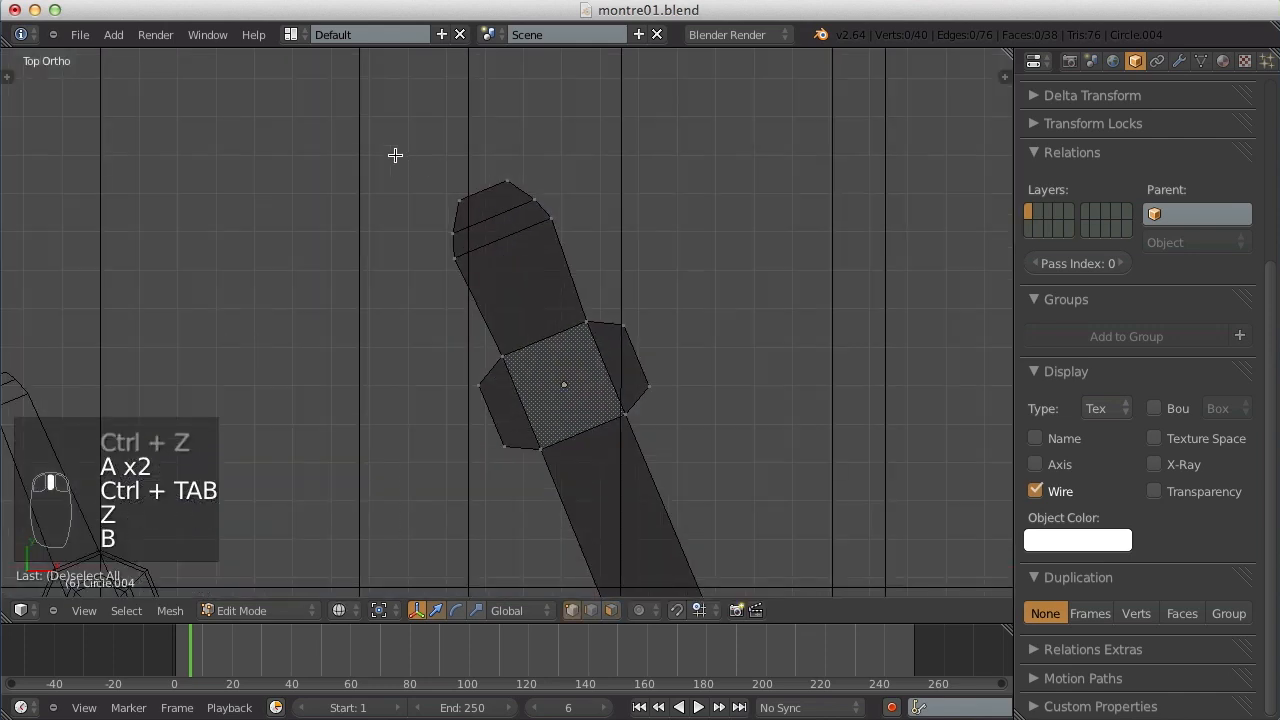
{"action": "left_click_drag", "start_coordinate": [394, 154], "coordinate": [484, 302]}
{"action": "key", "text": "g"}
{"action": "left_click", "coordinate": [503, 294]}
{"action": "key", "text": "a"}
Move the short hand's remaining tail vertices, on the side away from the long hand, slightly inward.
{"action": "key", "text": "b"}
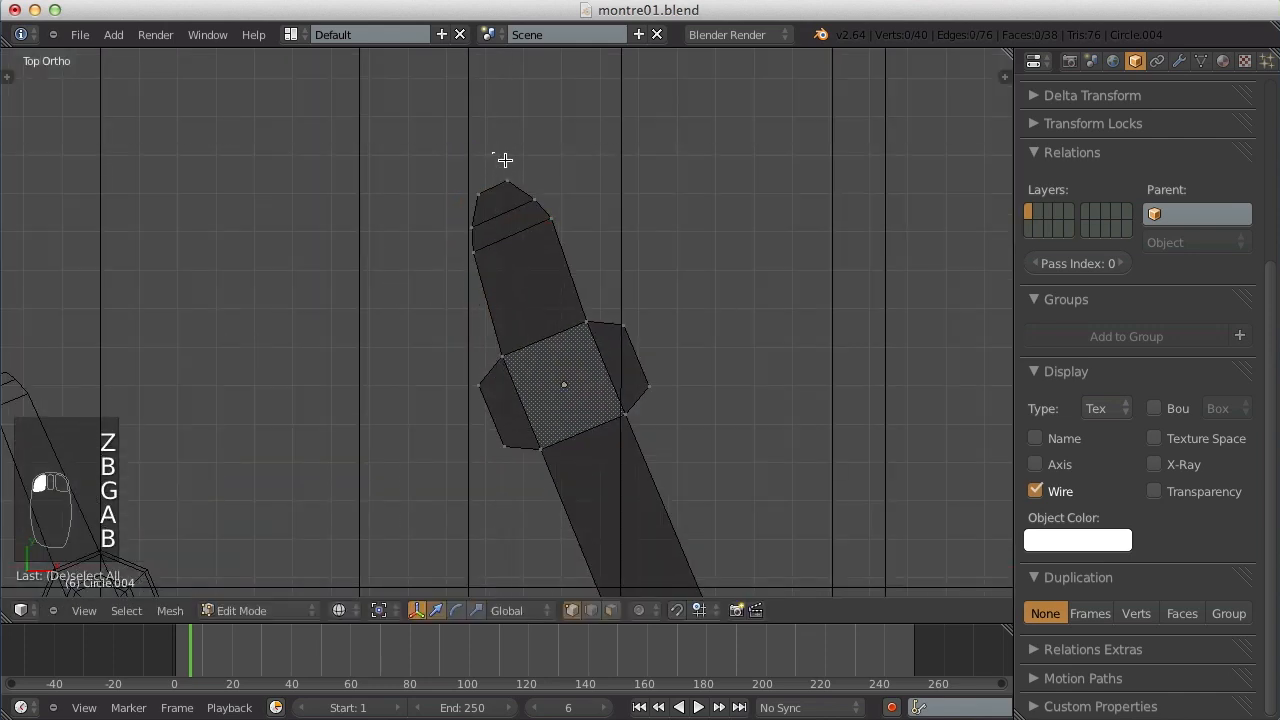
{"action": "key", "text": "g"}
{"action": "left_click", "coordinate": [550, 228]}
{"action": "key", "text": "a"}
Move the protruding vertices on both sides of the short hand's hub inward, and return to Object Mode with solid shading.
{"action": "key", "text": "b"}
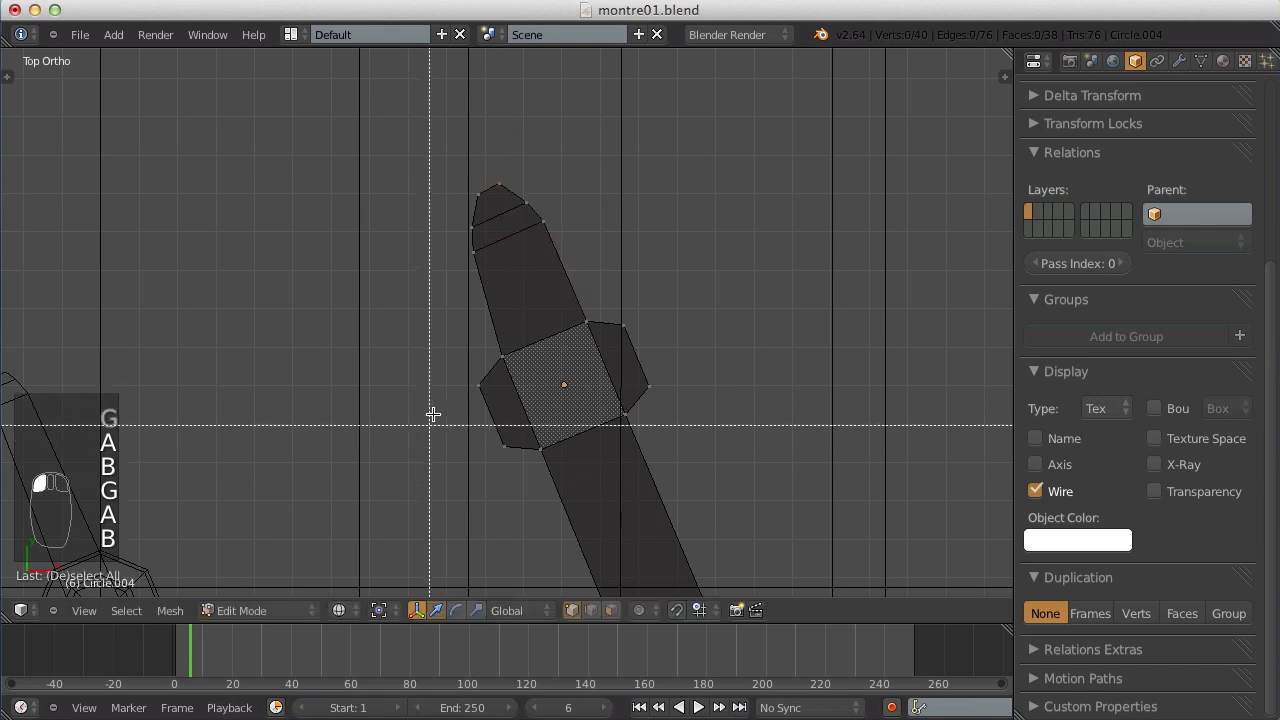
{"action": "left_click", "coordinate": [510, 408]}
{"action": "key", "text": "a"}
{"action": "key", "text": "b"}
{"action": "left_click_drag", "start_coordinate": [497, 431], "coordinate": [521, 467]}
{"action": "key", "text": "g"}
{"action": "left_click", "coordinate": [526, 465]}
{"action": "key", "text": "a"}
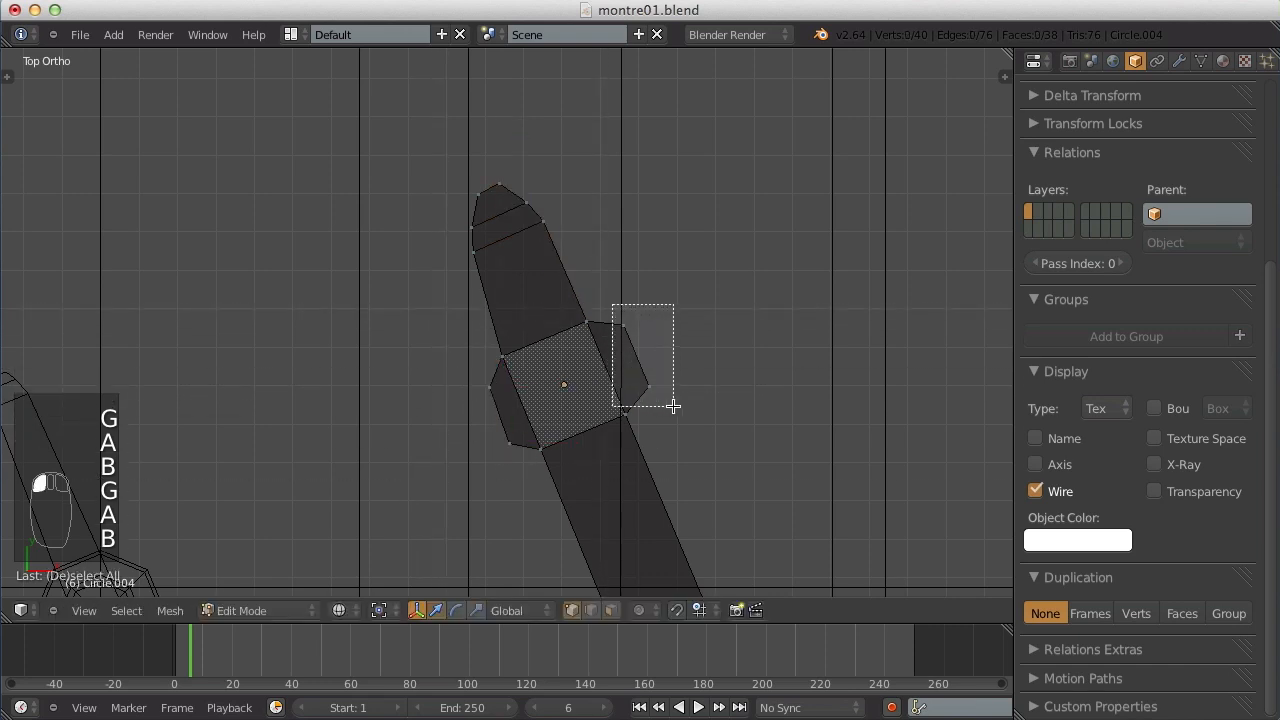
{"action": "left_click_drag", "start_coordinate": [673, 405], "coordinate": [668, 407]}
{"action": "key", "text": "g"}
{"action": "left_click", "coordinate": [663, 409]}
{"action": "key", "text": "a"}
{"action": "key", "text": "Tab"}
{"action": "scroll", "coordinate": [663, 406], "scroll_direction": "down", "scroll_amount": 5}
{"action": "key", "text": "z"}
Scale down the vertices at the short hand's pointing end in wireframe, and return to Object Mode with solid shading.
{"action": "key", "text": "Tab"}
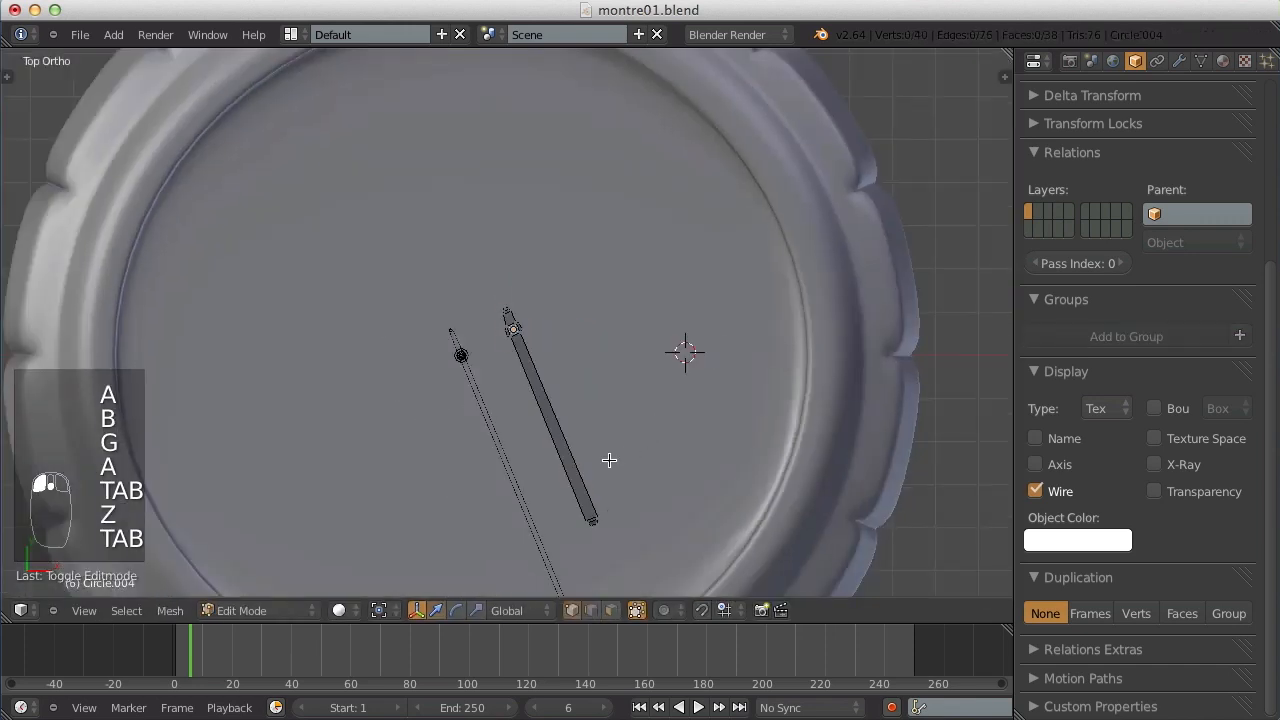
{"action": "scroll", "coordinate": [534, 340], "scroll_direction": "up", "scroll_amount": 6}
{"action": "key", "text": "z"}
{"action": "key", "text": "b"}
{"action": "left_click_drag", "start_coordinate": [532, 355], "coordinate": [677, 509]}
{"action": "key", "text": "s"}
{"action": "left_click", "coordinate": [657, 385]}
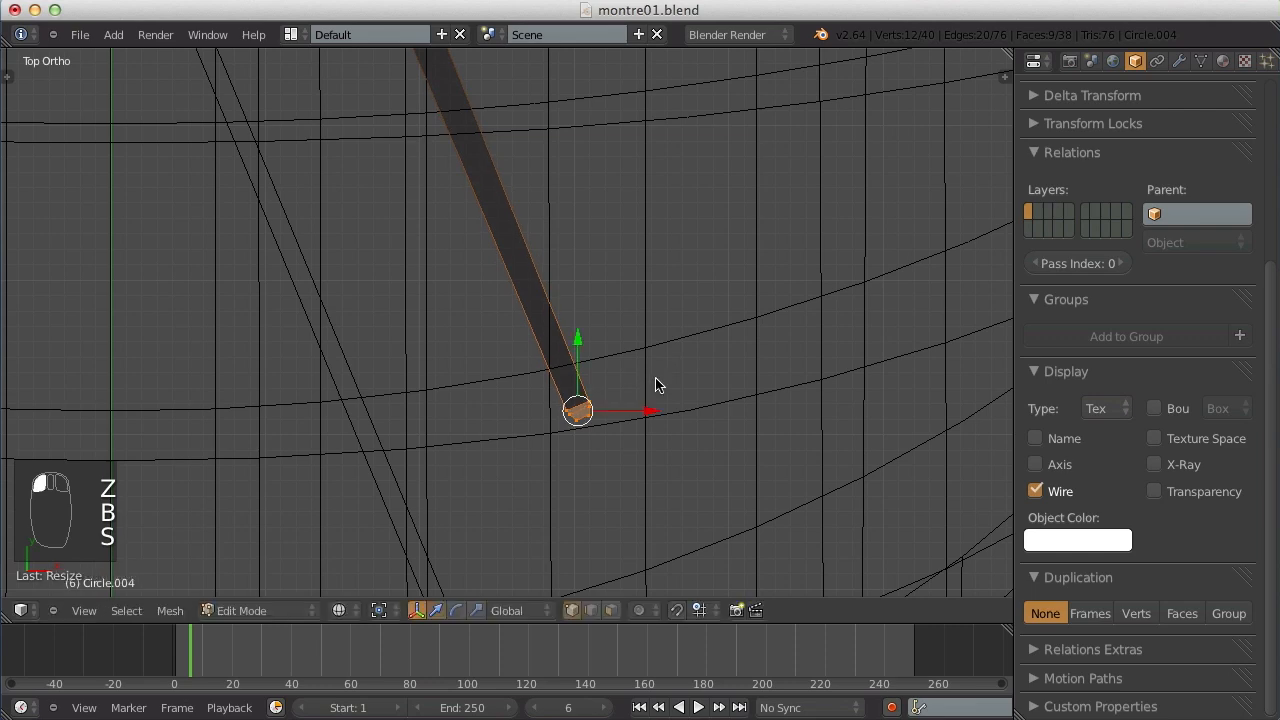
{"action": "key", "text": "Tab"}
{"action": "key", "text": "z"}
{"action": "scroll", "coordinate": [655, 378], "scroll_direction": "down", "scroll_amount": 5}
{"action": "scroll", "coordinate": [651, 371], "scroll_direction": "up", "scroll_amount": 2}
{"action": "key", "text": "a"}
Box-select the upper layer of the short hand's vertices in Edit Mode, using the right-side wireframe view.
{"action": "mouse_move", "coordinate": [651, 371]}
{"action": "middle_mouse_down"}
{"action": "mouse_move", "coordinate": [616, 468]}
{"action": "mouse_move", "coordinate": [433, 376]}
{"action": "mouse_move", "coordinate": [357, 309]}
{"action": "middle_mouse_up"}
{"action": "key", "text": "Tab"}
{"action": "key", "text": "a"}
{"action": "key", "text": "a"}
{"action": "key", "text": "KP_3"}
{"action": "key", "text": "z"}
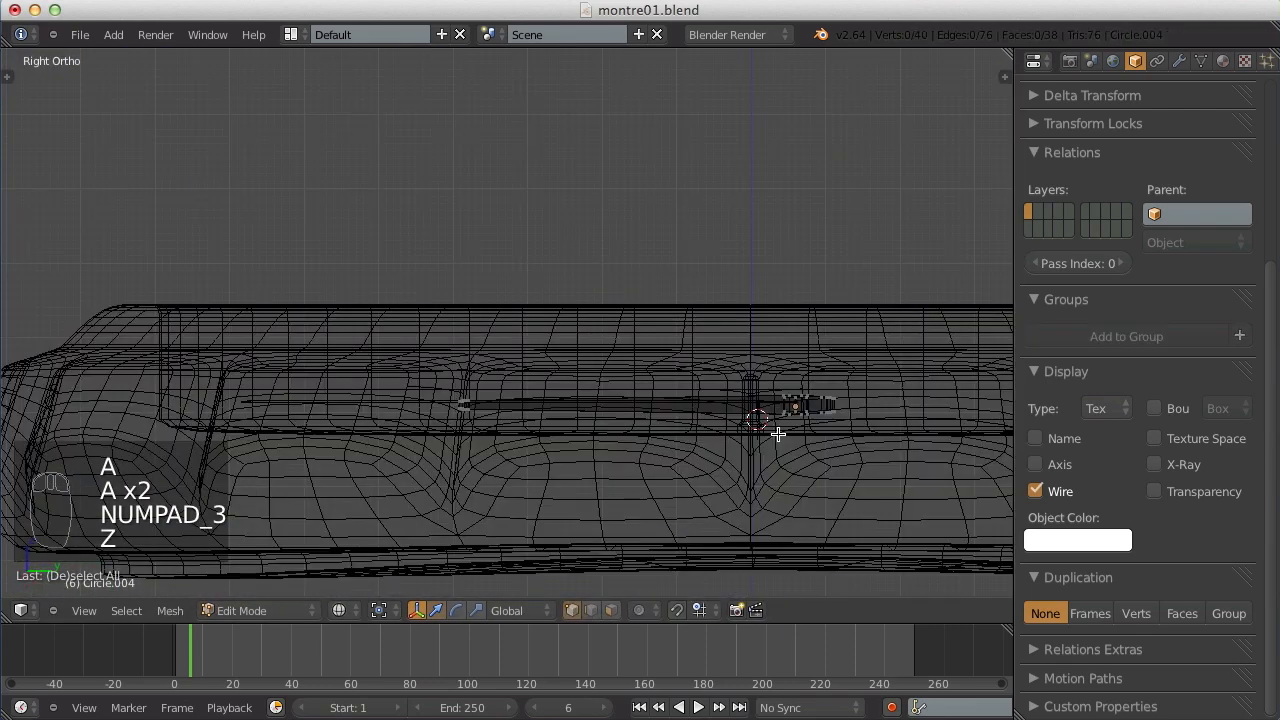
{"action": "scroll", "coordinate": [760, 435], "scroll_direction": "up", "scroll_amount": 6}
{"action": "middle_click_drag", "start_coordinate": [587, 339], "coordinate": [360, 120], "text": "shift"}
{"action": "scroll", "coordinate": [613, 282], "scroll_direction": "down", "scroll_amount": 3}
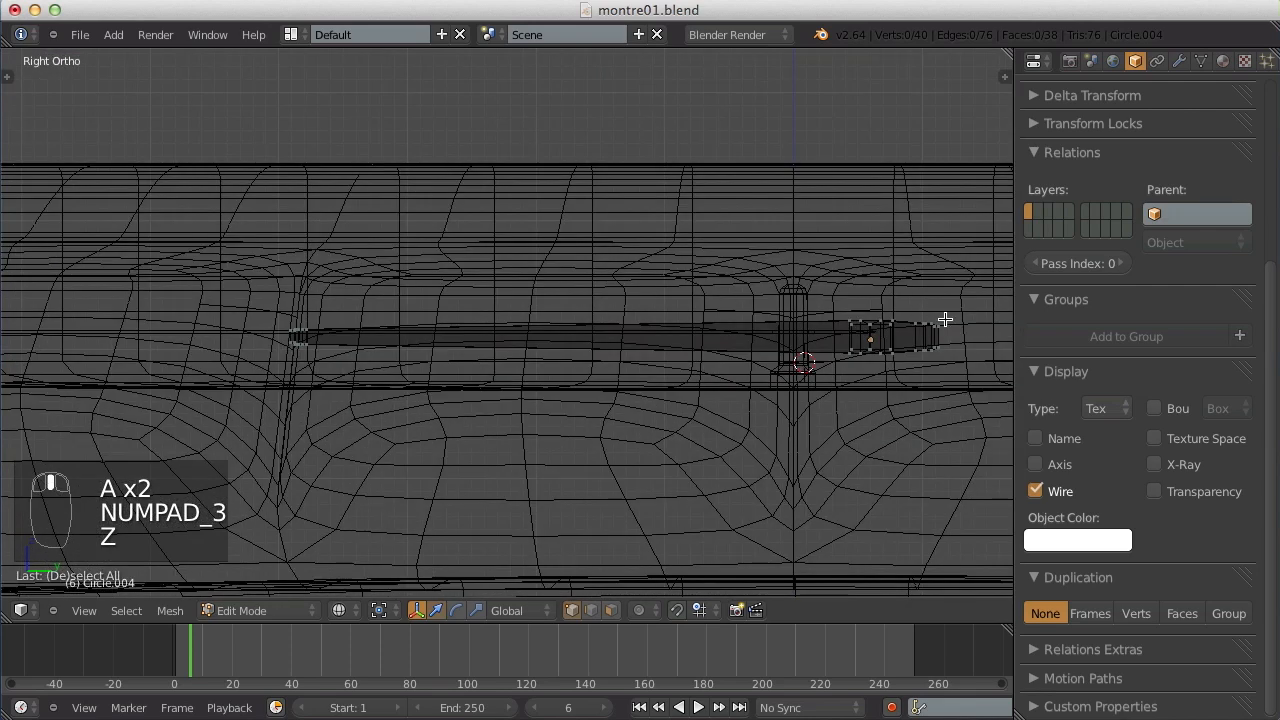
{"action": "key", "text": "b"}
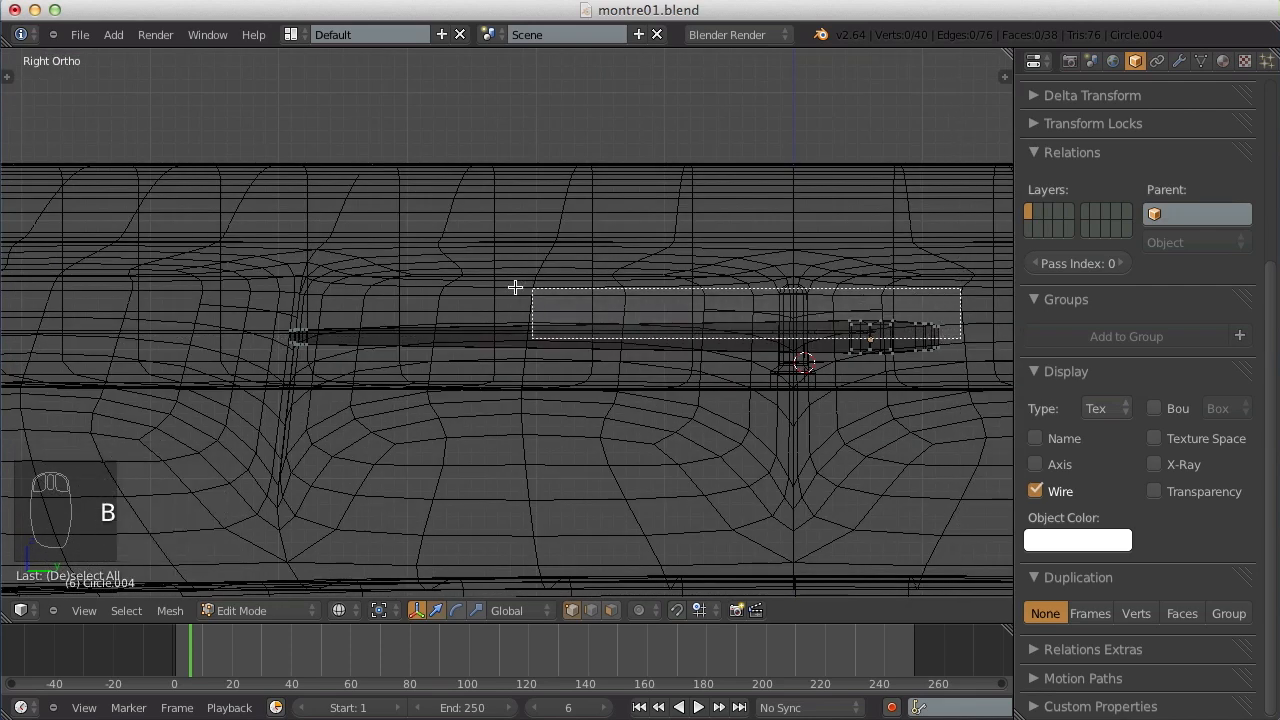
{"action": "left_click_drag", "start_coordinate": [463, 287], "coordinate": [240, 250]}
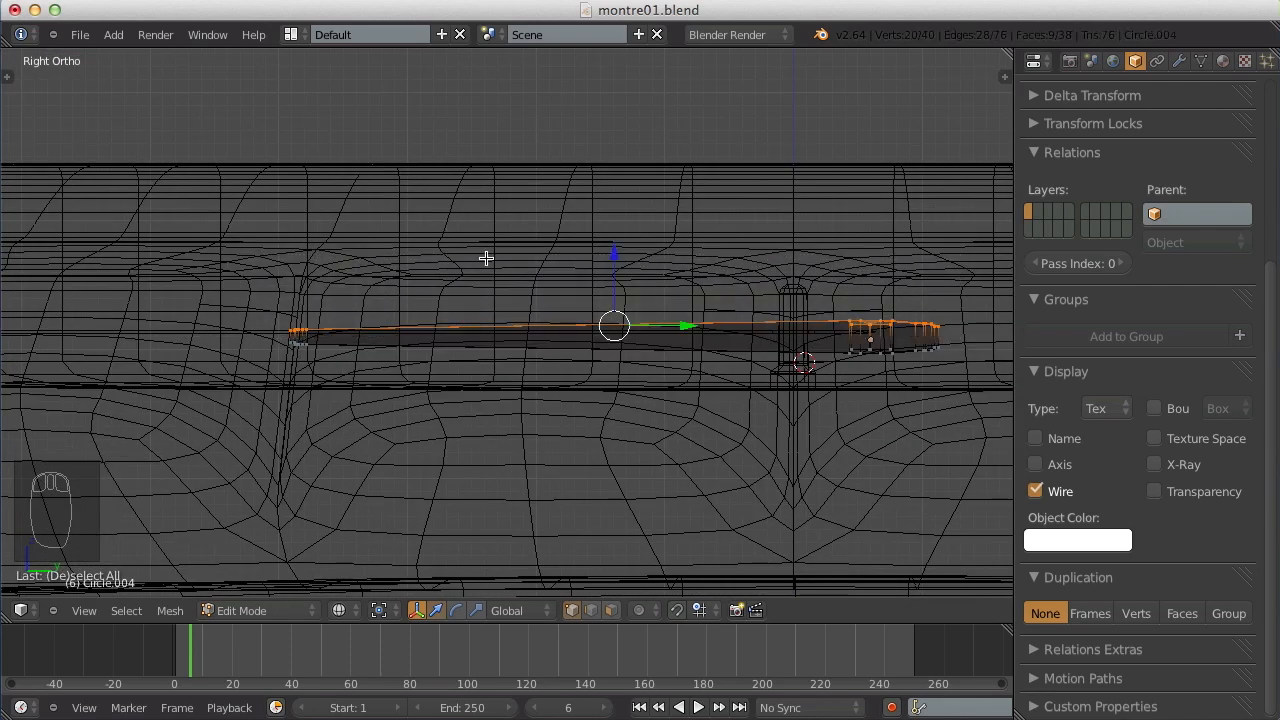
{"action": "scroll", "coordinate": [692, 311], "scroll_direction": "up", "scroll_amount": 2}
{"action": "middle_click_drag", "start_coordinate": [847, 353], "coordinate": [634, 298], "text": "shift"}
{"action": "scroll", "coordinate": [386, 326], "scroll_direction": "down", "scroll_amount": 2}
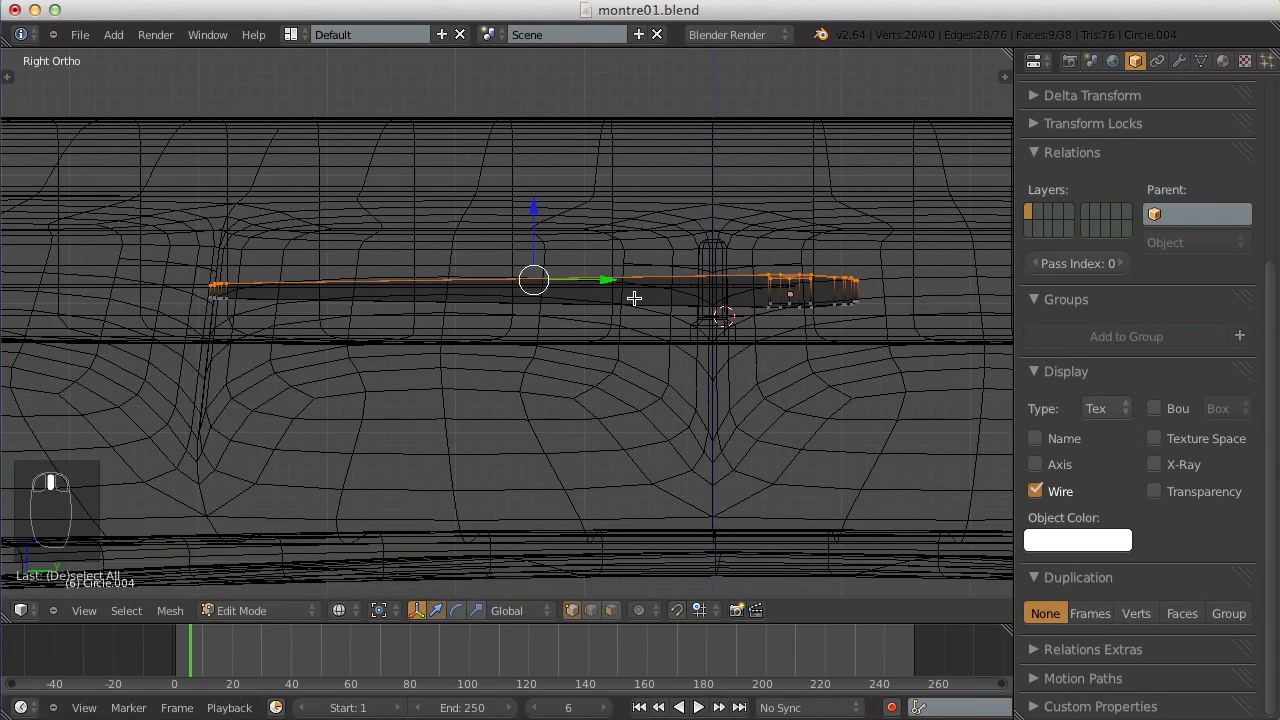
Try scaling the short hand's upper vertices along Z, and undo the scaling.
{"action": "key", "text": "s"}
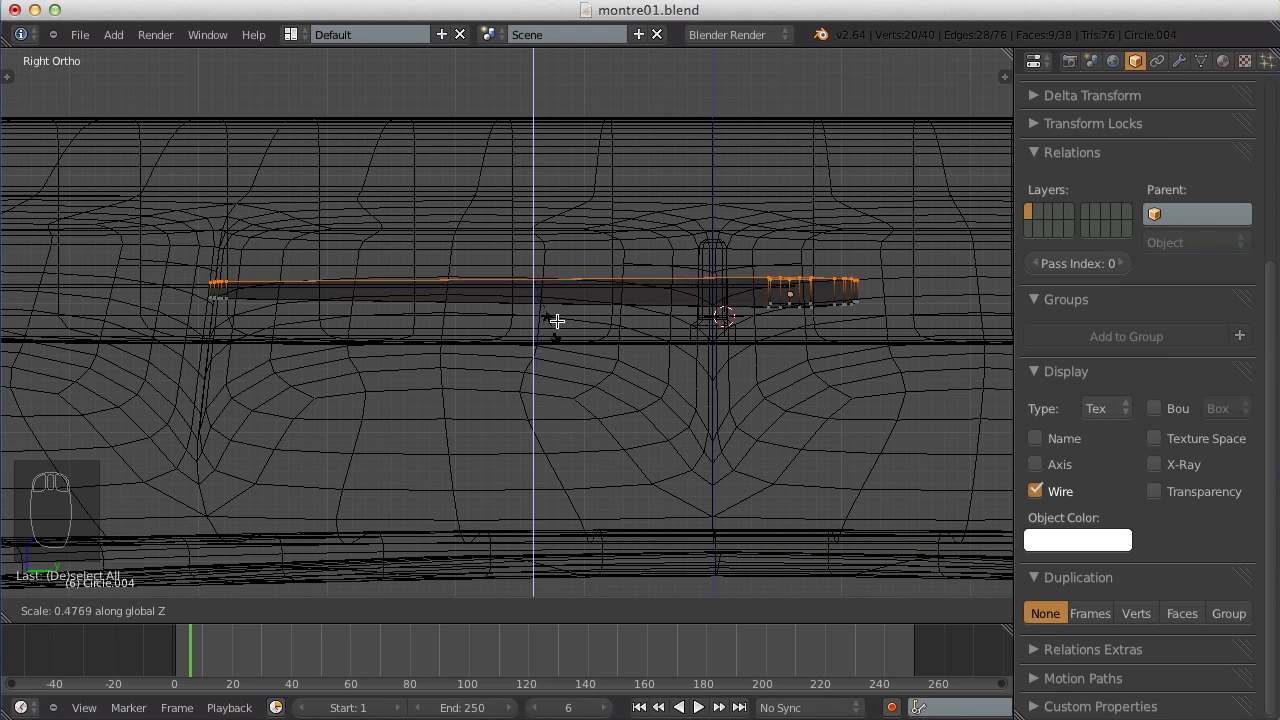
{"action": "left_click", "coordinate": [620, 200]}
{"action": "key", "text": "ctrl+z"}
Flatten the short hand's upper vertices by scaling them to 0 along Z, and clear the selection.
{"action": "key", "text": "s"}
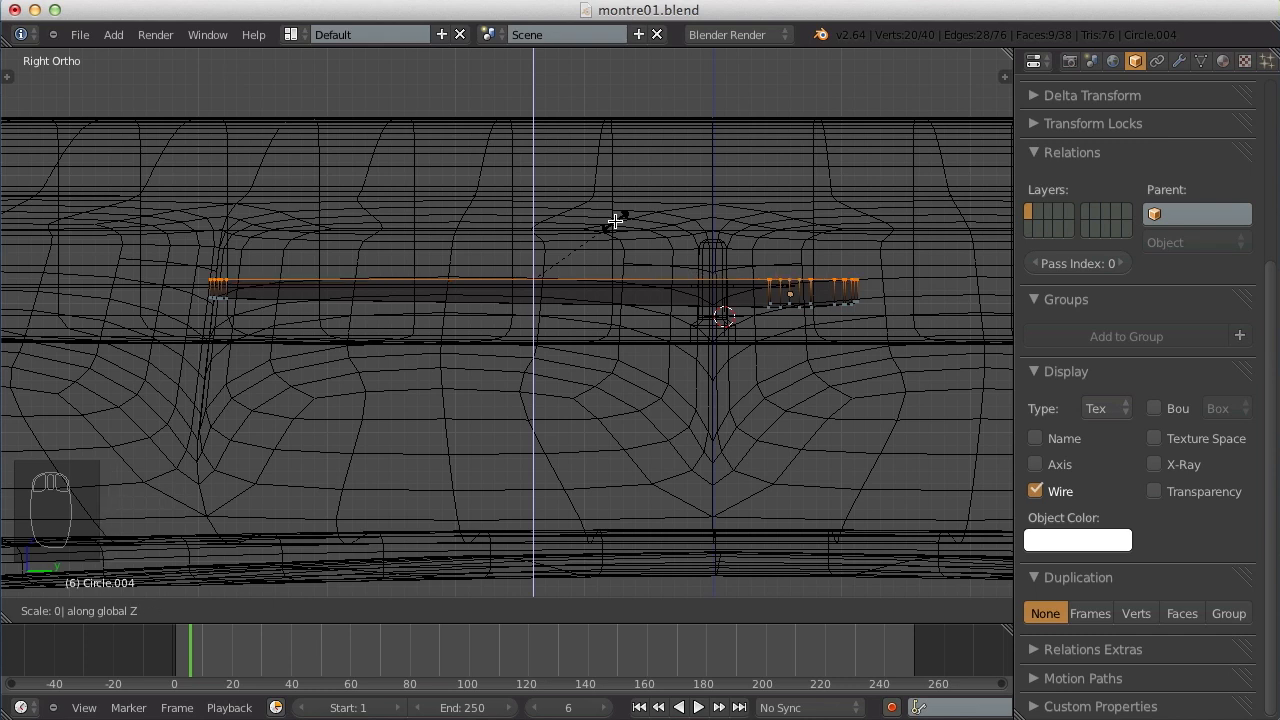
{"action": "left_click", "coordinate": [614, 222]}
{"action": "key", "text": "a"}
Box-select the short hand's lower vertices and flatten them with a scale of 0 along Z.
{"action": "key", "text": "b"}
{"action": "left_click_drag", "start_coordinate": [205, 288], "coordinate": [988, 444]}
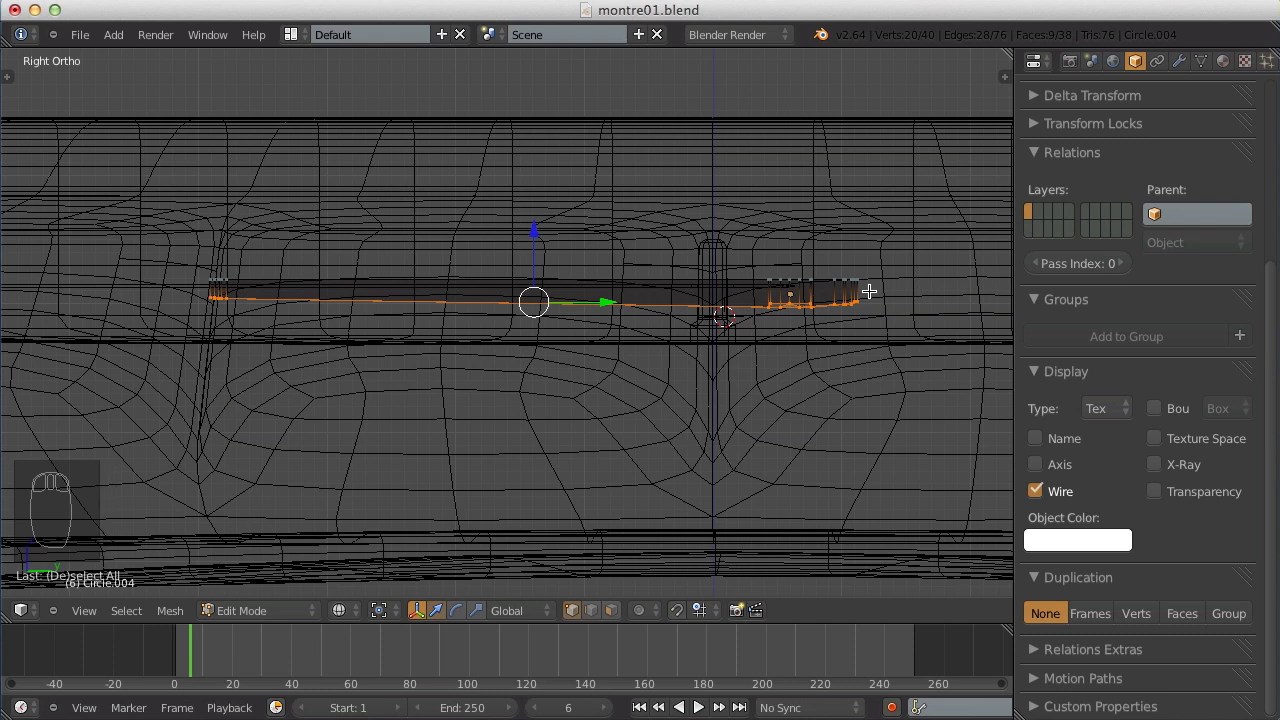
{"action": "key", "text": "s"}
{"action": "key", "text": "z"}
{"action": "key", "text": "0"}
{"action": "left_click", "coordinate": [865, 290]}
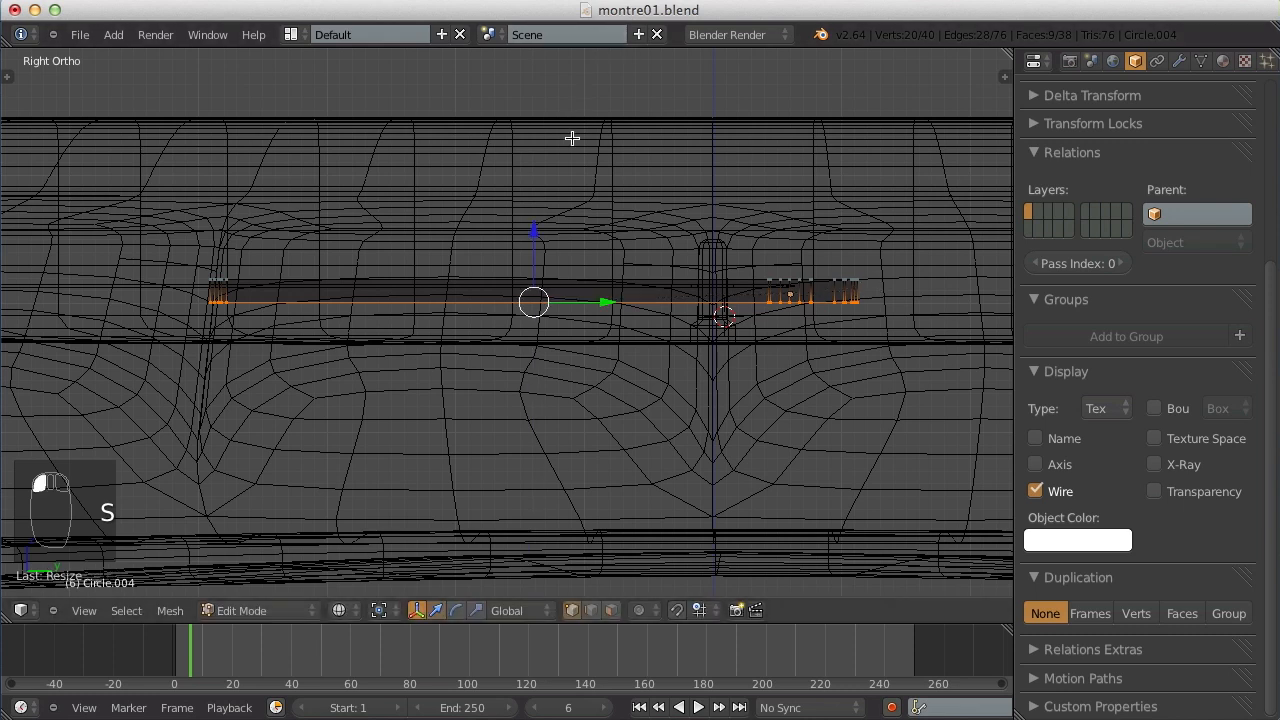
Thin the short hand by raising its lower vertices about 0.0101 along Z, and deselect them.
{"action": "key", "text": "g"}
{"action": "key", "text": "z"}
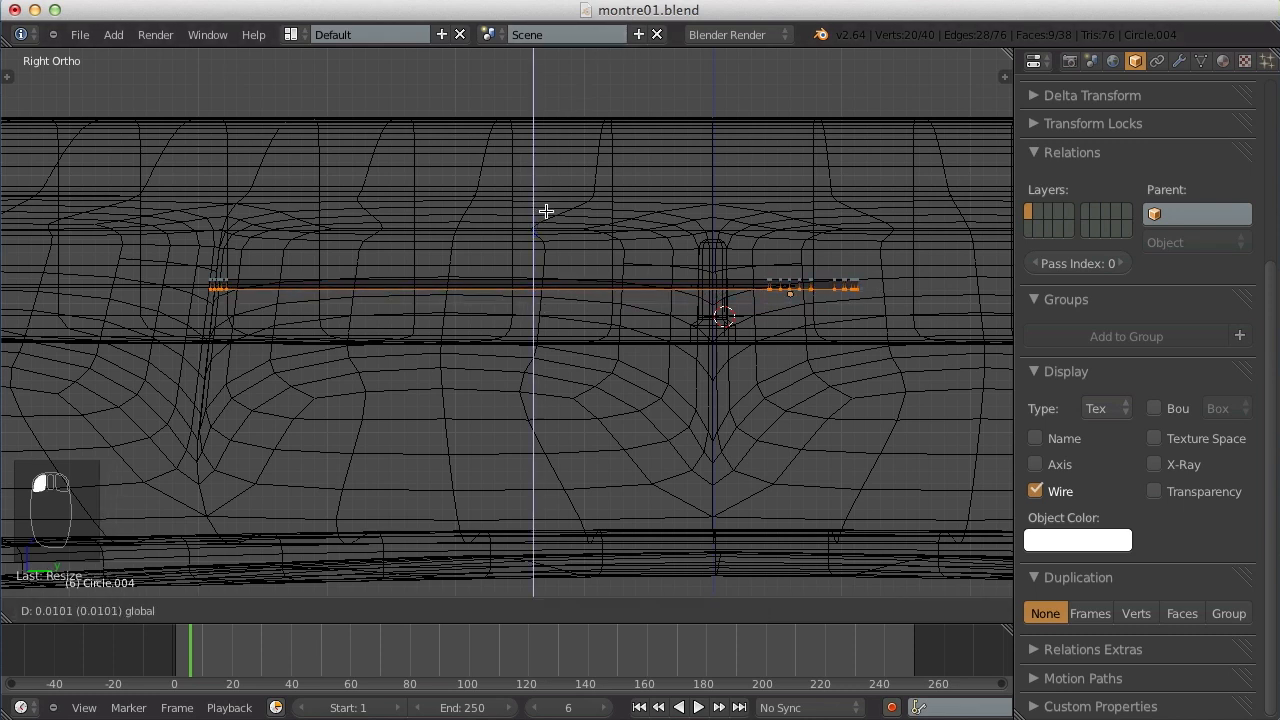
{"action": "left_click", "coordinate": [546, 211]}
{"action": "key", "text": "a"}
Shift the short hand's whole mesh slightly along Z, and return to Object Mode with solid shading and nothing selected.
{"action": "key", "text": "a"}
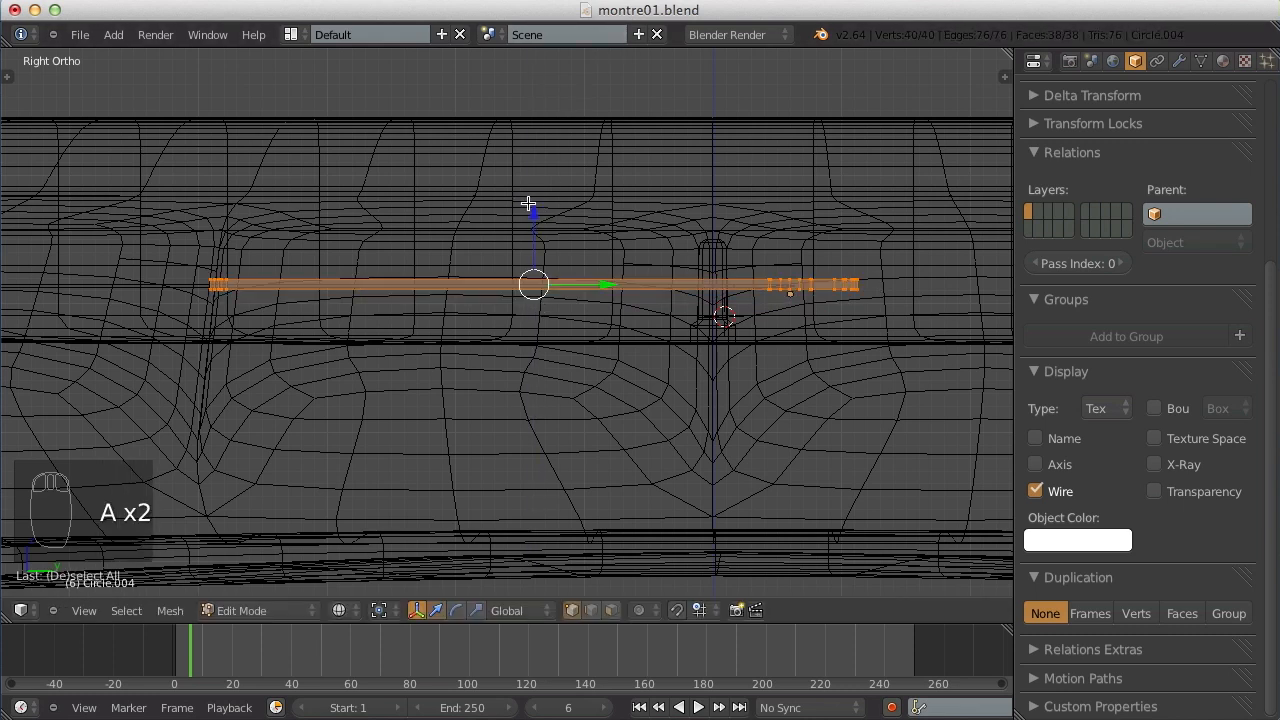
{"action": "left_click_drag", "start_coordinate": [529, 204], "coordinate": [534, 212]}
{"action": "scroll", "coordinate": [878, 315], "scroll_direction": "up", "scroll_amount": 5}
{"action": "middle_click_drag", "start_coordinate": [824, 262], "coordinate": [249, 306], "text": "shift"}
{"action": "scroll", "coordinate": [190, 203], "scroll_direction": "down", "scroll_amount": 2}
{"action": "left_click_drag", "start_coordinate": [151, 225], "coordinate": [151, 228]}
{"action": "key", "text": "Tab"}
{"action": "key", "text": "a"}
{"action": "key", "text": "a"}
{"action": "key", "text": "z"}
{"action": "scroll", "coordinate": [663, 296], "scroll_direction": "down", "scroll_amount": 5}
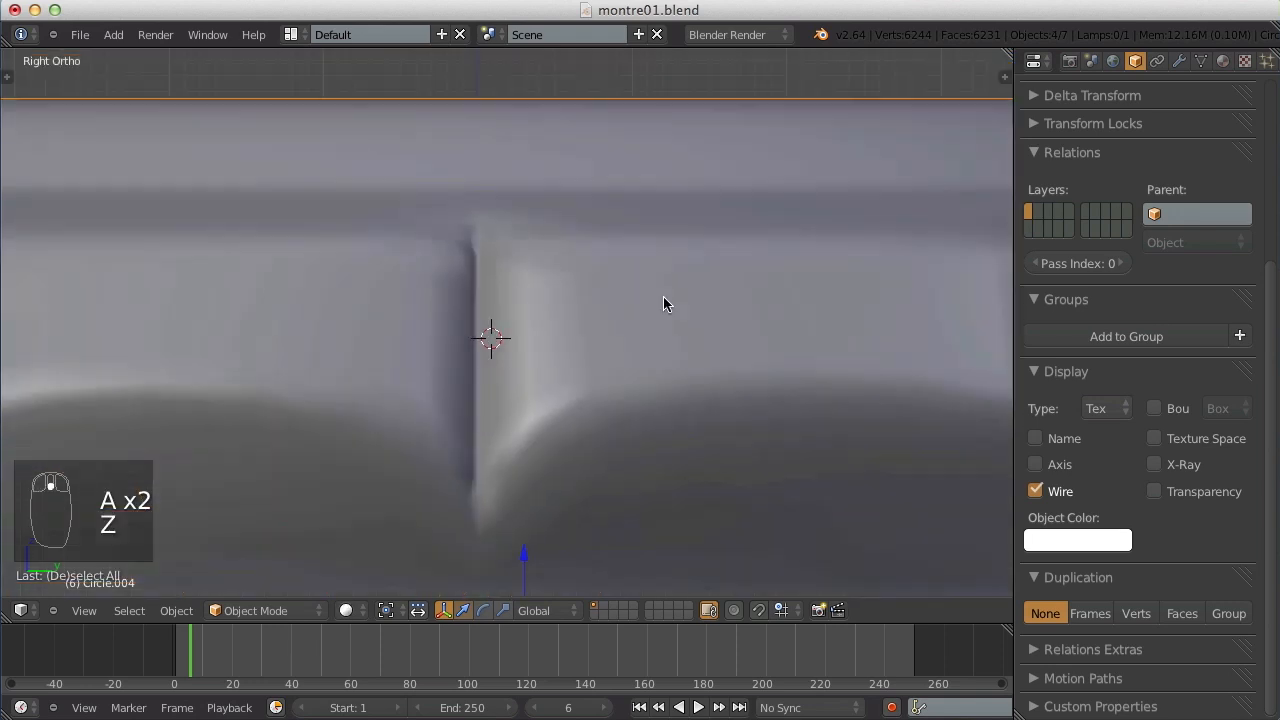
{"action": "key", "text": "a"}
Select the short hand and move its eight end vertices outward in top-view wireframe to lengthen the pointing end.
{"action": "mouse_move", "coordinate": [590, 285]}
{"action": "middle_mouse_down"}
{"action": "mouse_move", "coordinate": [562, 305]}
{"action": "mouse_move", "coordinate": [527, 232]}
{"action": "middle_mouse_up"}
{"action": "right_click", "coordinate": [527, 243]}
{"action": "scroll", "coordinate": [527, 243], "scroll_direction": "down", "scroll_amount": 3}
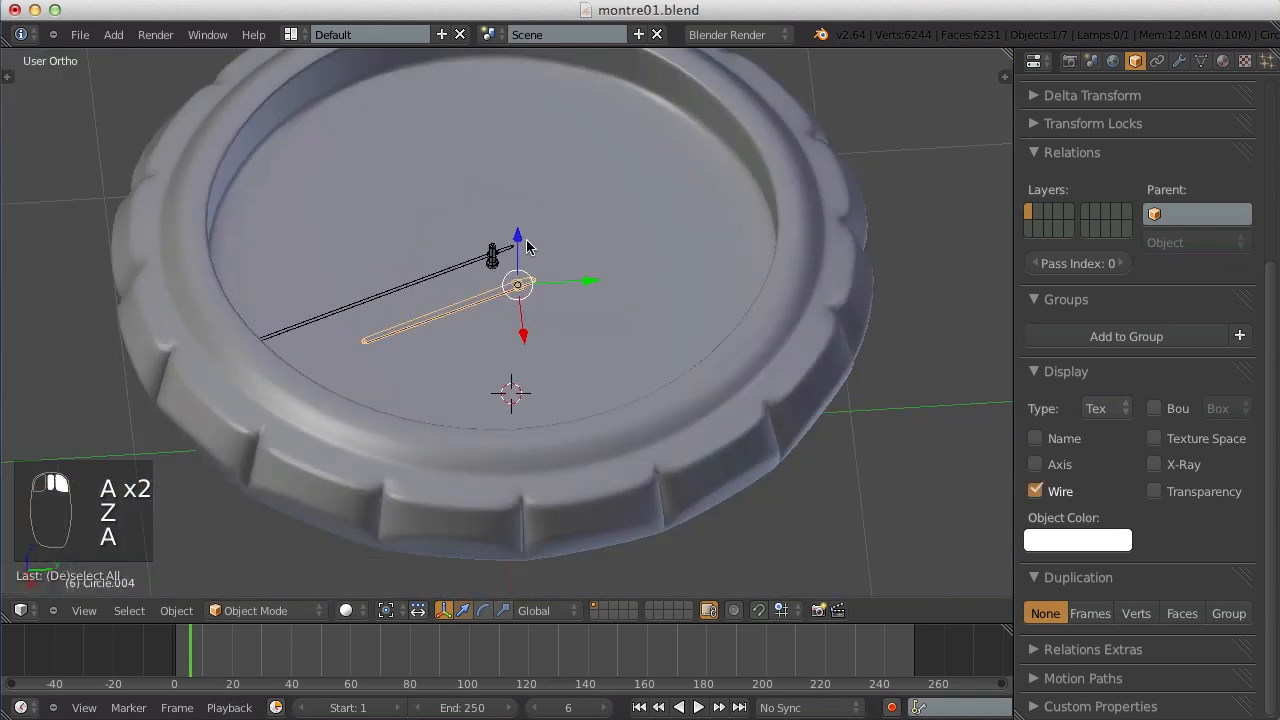
{"action": "key", "text": "KP_7"}
{"action": "key", "text": "Tab"}
{"action": "scroll", "coordinate": [507, 323], "scroll_direction": "up", "scroll_amount": 6}
{"action": "scroll", "coordinate": [623, 277], "scroll_direction": "up", "scroll_amount": 4}
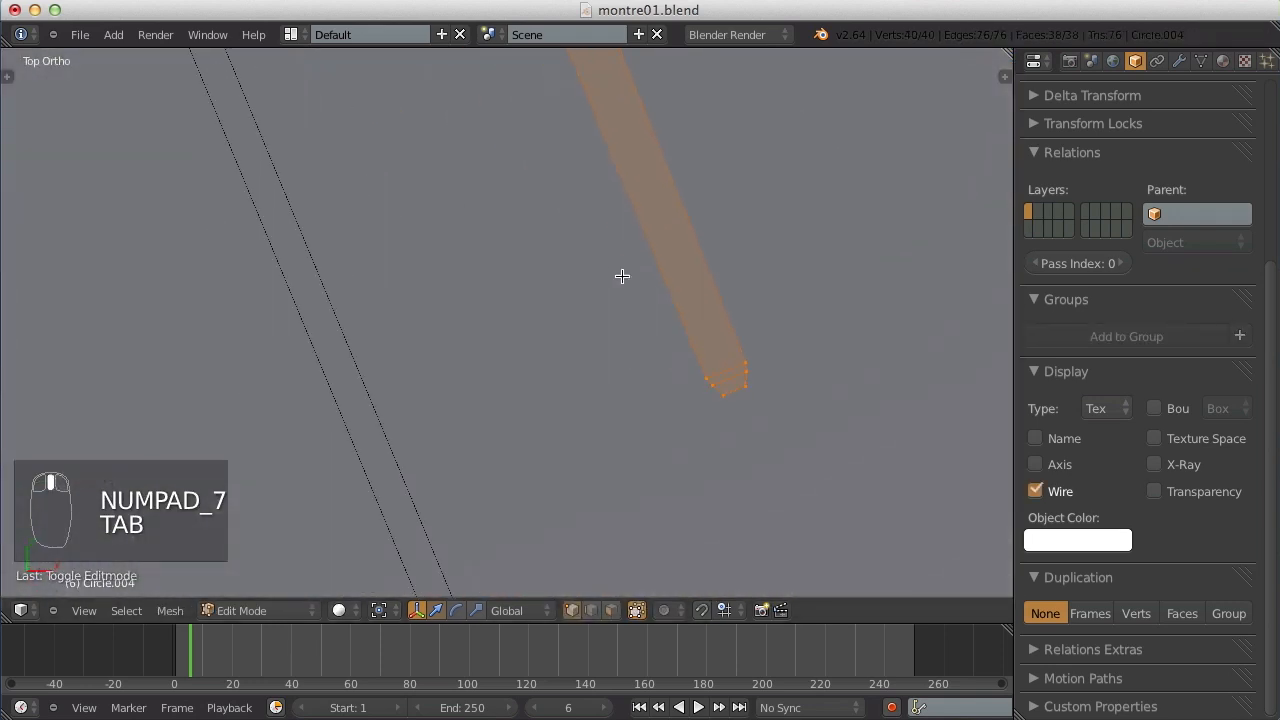
{"action": "key", "text": "z"}
{"action": "key", "text": "a"}
{"action": "middle_click_drag", "start_coordinate": [729, 349], "coordinate": [534, 249], "text": "shift"}
{"action": "key", "text": "b"}
{"action": "key", "text": "Escape"}
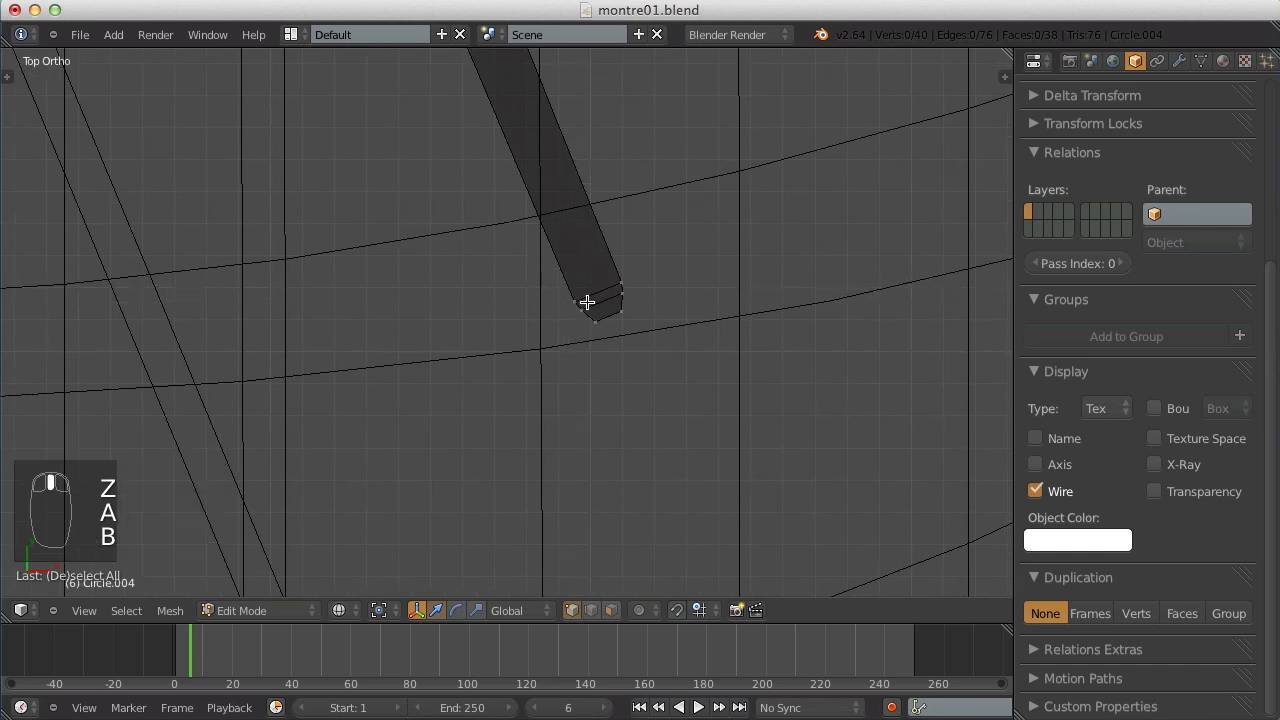
{"action": "key", "text": "b"}
{"action": "left_click_drag", "start_coordinate": [583, 306], "coordinate": [632, 360]}
{"action": "scroll", "coordinate": [620, 294], "scroll_direction": "down", "scroll_amount": 2}
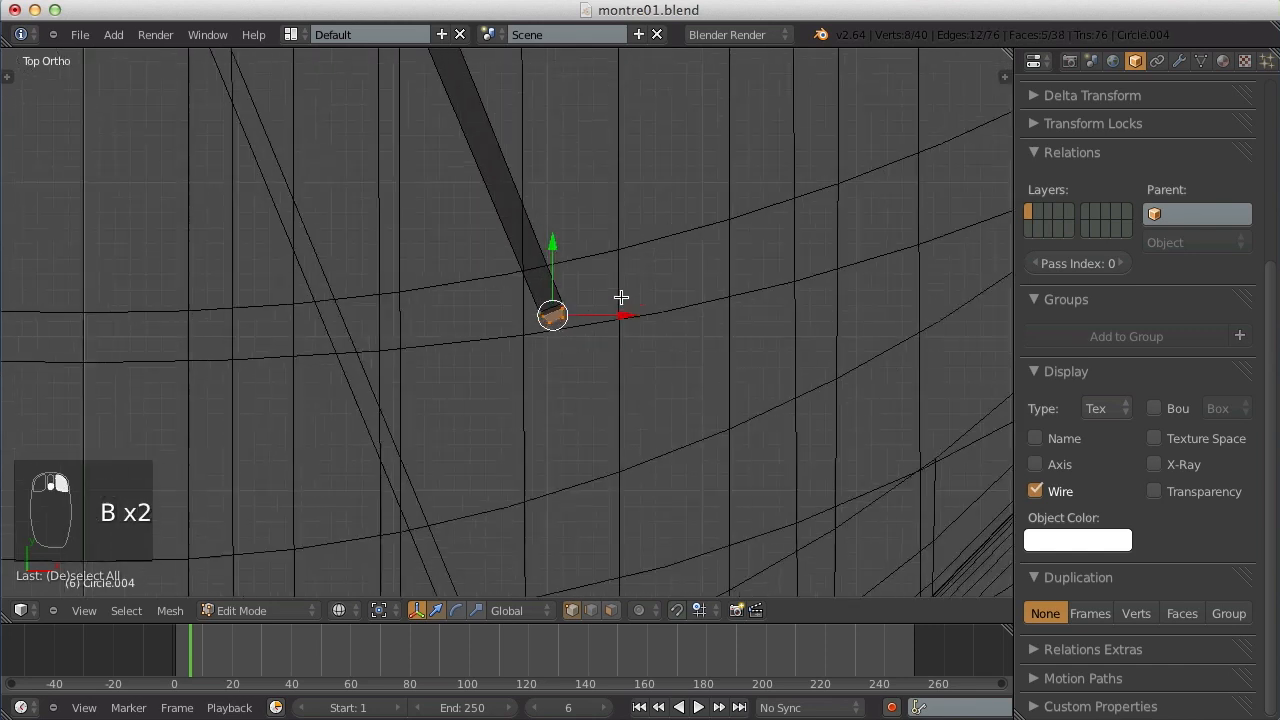
{"action": "key", "text": "g"}
{"action": "left_click", "coordinate": [596, 306]}
{"action": "scroll", "coordinate": [591, 380], "scroll_direction": "up", "scroll_amount": 2}
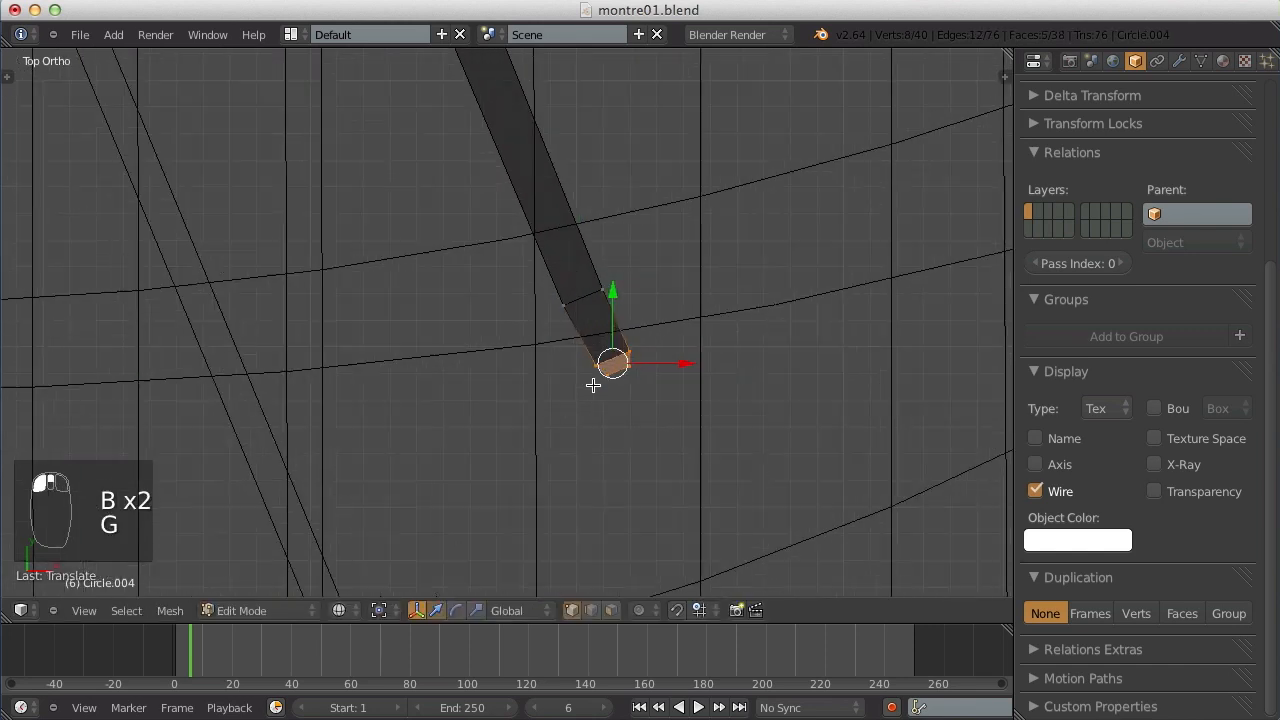
Restore the selection of the short hand's end vertices and nudge them about -0.0012 along X.
{"action": "key", "text": "a"}
{"action": "key", "text": "ctrl+z"}
{"action": "key", "text": "g"}
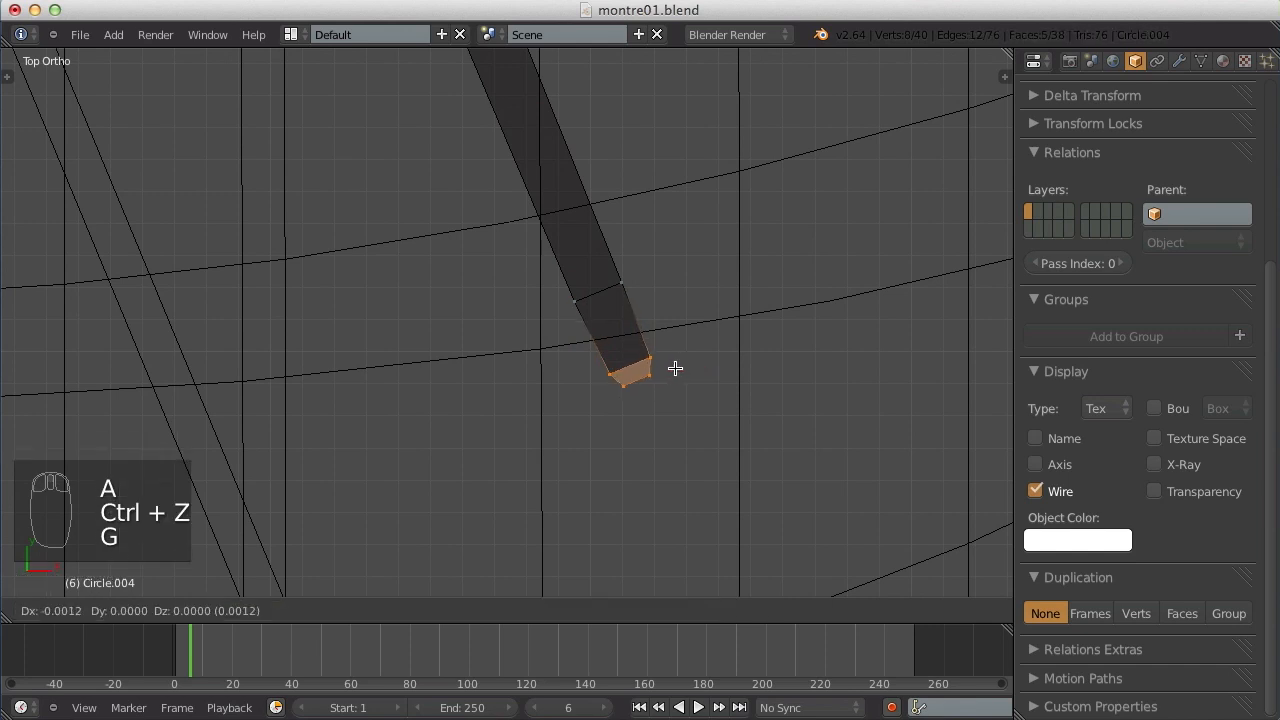
{"action": "left_click", "coordinate": [675, 368]}
Move the four outermost tip vertices further out and scale them to taper the short hand's point, and return to solid Object Mode.
{"action": "key", "text": "a"}
{"action": "key", "text": "b"}
{"action": "key", "text": "b"}
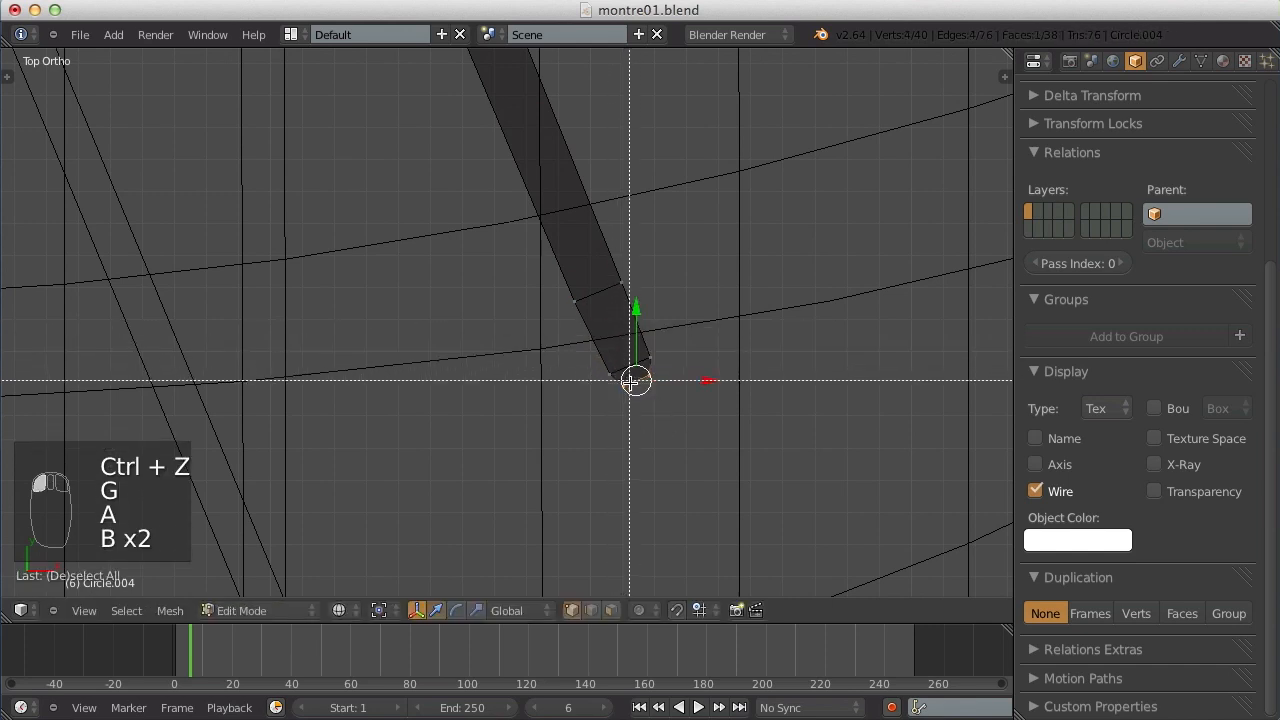
{"action": "right_click", "coordinate": [636, 386]}
{"action": "key", "text": "g"}
{"action": "left_click", "coordinate": [655, 428]}
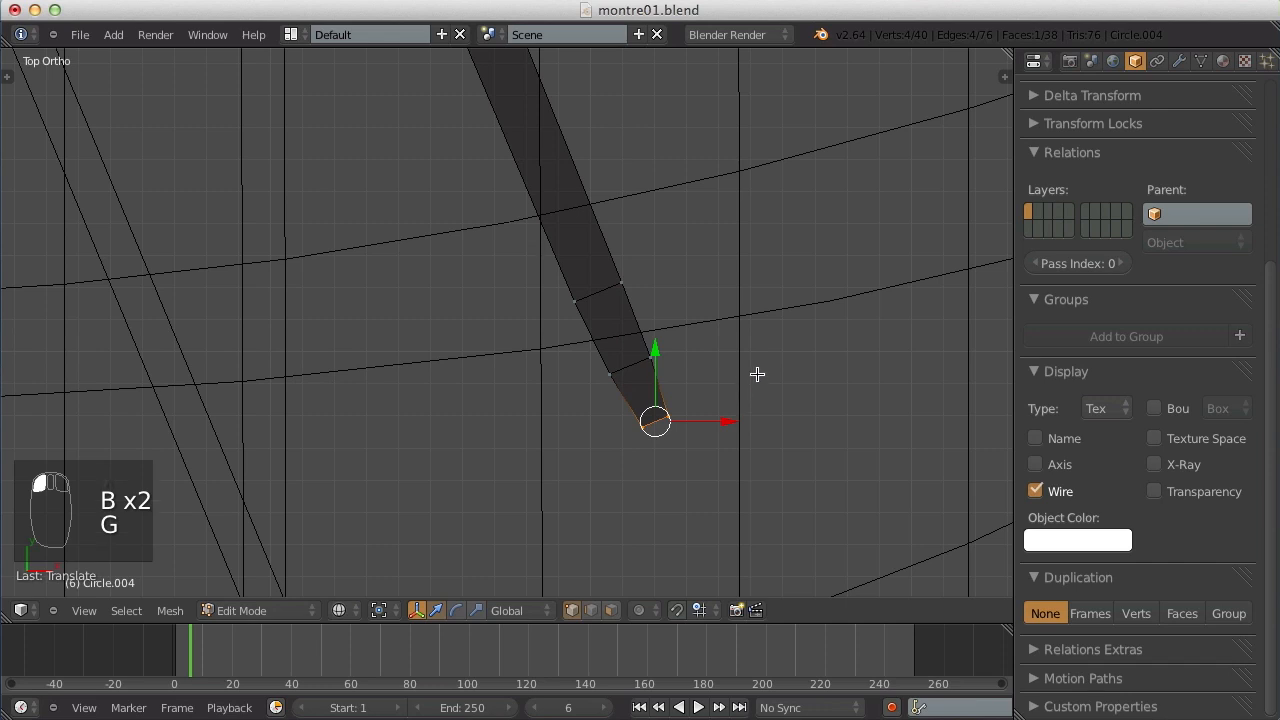
{"action": "key", "text": "s"}
{"action": "left_click", "coordinate": [721, 390]}
{"action": "key", "text": "Tab"}
{"action": "key", "text": "z"}
{"action": "scroll", "coordinate": [580, 300], "scroll_direction": "down", "scroll_amount": 7}
{"action": "key", "text": "a"}
{"action": "scroll", "coordinate": [558, 276], "scroll_direction": "down", "scroll_amount": 3}
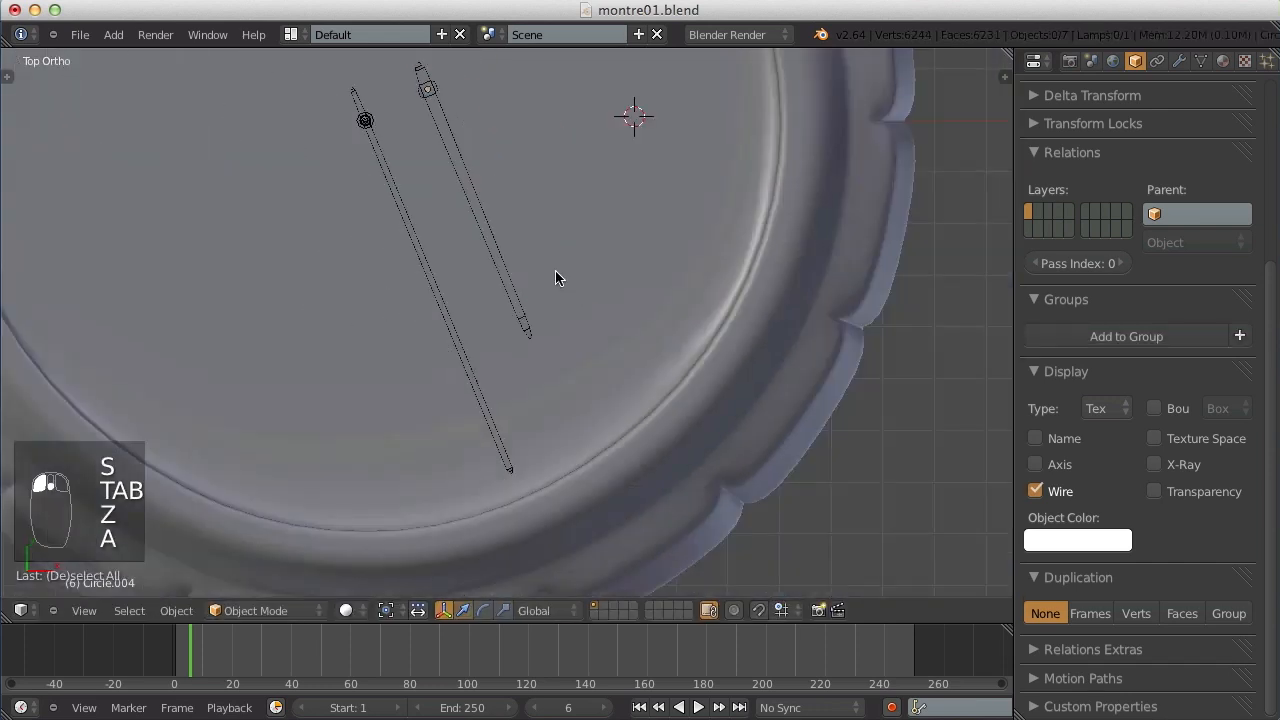
Select the short hand, rotate it to point just past three o'clock, and move it so its hub sits over the central pin.
{"action": "right_click", "coordinate": [484, 218]}
{"action": "middle_click_drag", "start_coordinate": [482, 286], "coordinate": [616, 452], "text": "shift"}
{"action": "scroll", "coordinate": [719, 459], "scroll_direction": "up", "scroll_amount": 6}
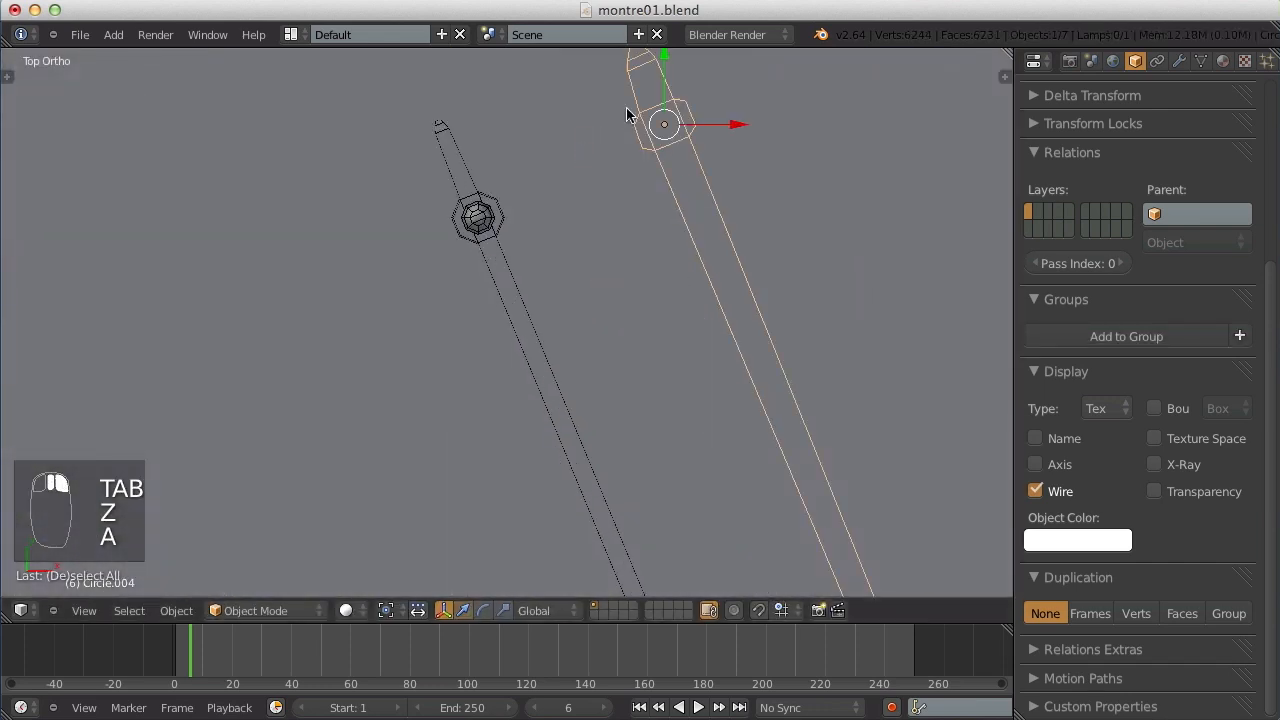
{"action": "key", "text": "g"}
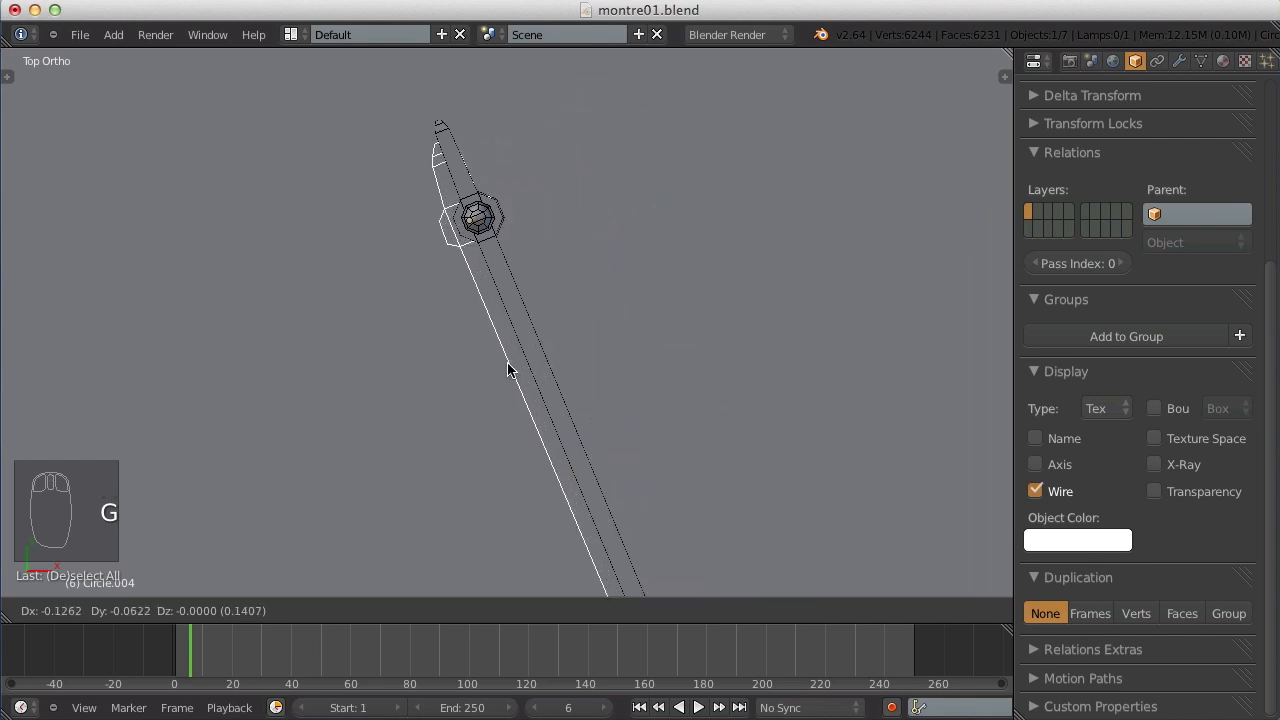
{"action": "left_click", "coordinate": [624, 335]}
{"action": "key", "text": "r"}
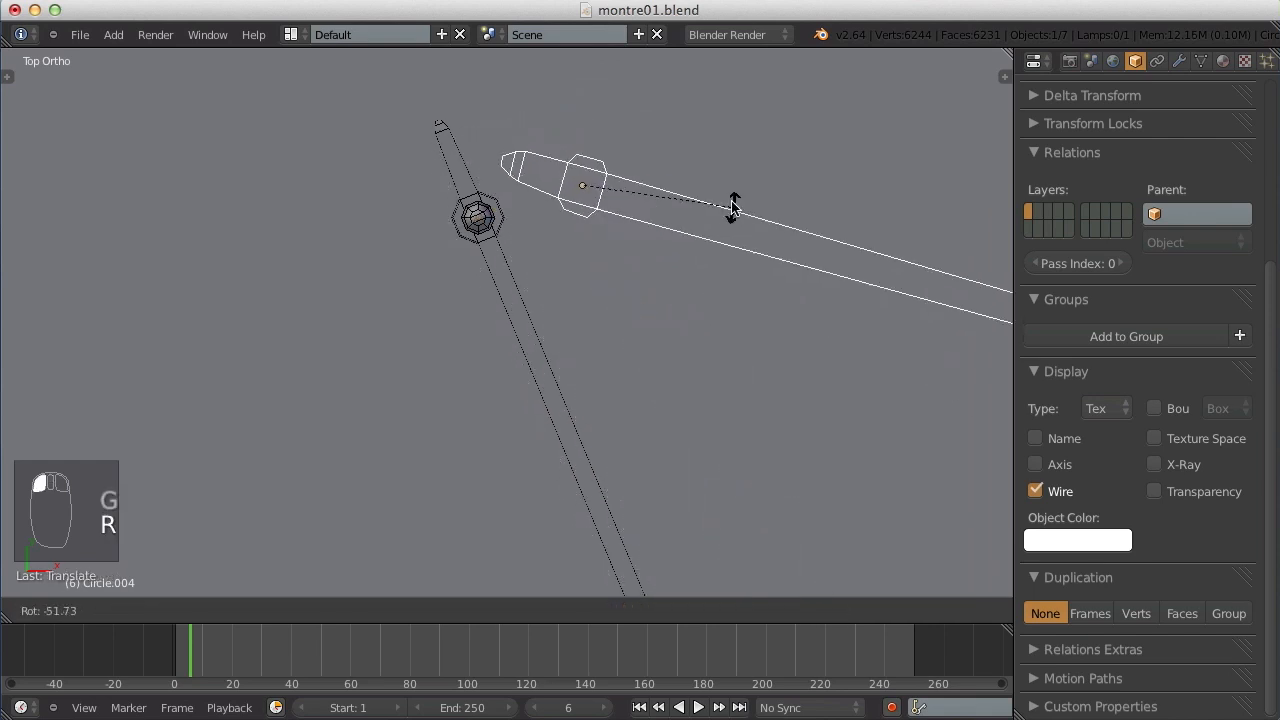
{"action": "left_click", "coordinate": [734, 200]}
{"action": "key", "text": "g"}
{"action": "left_click", "coordinate": [622, 228]}
Adjust the short hand's height along Z in front-view wireframe to sit just below the long hand, and return to the solid top view.
{"action": "key", "text": "KP_1"}
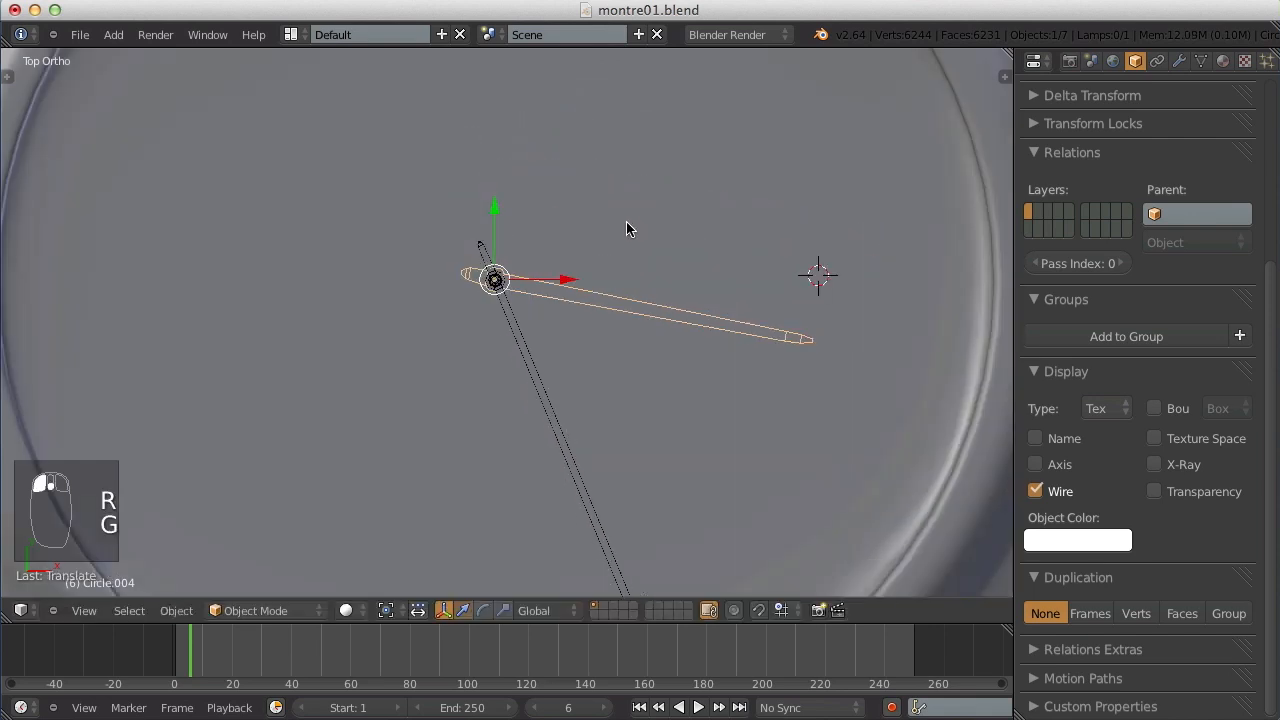
{"action": "key", "text": "z"}
{"action": "key", "text": "z"}
{"action": "scroll", "coordinate": [460, 195], "scroll_direction": "up", "scroll_amount": 3}
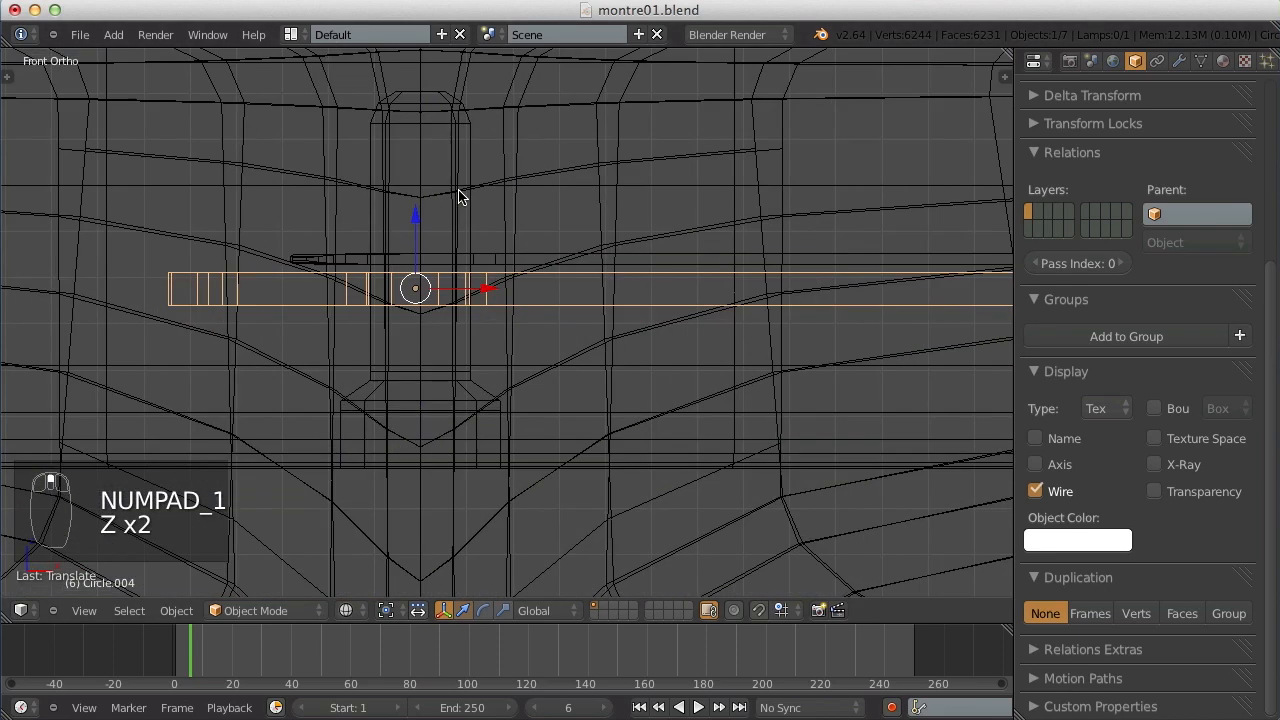
{"action": "mouse_move", "coordinate": [426, 218]}
{"action": "left_mouse_down"}
{"action": "mouse_move", "coordinate": [418, 155]}
{"action": "mouse_move", "coordinate": [433, 228]}
{"action": "left_mouse_up"}
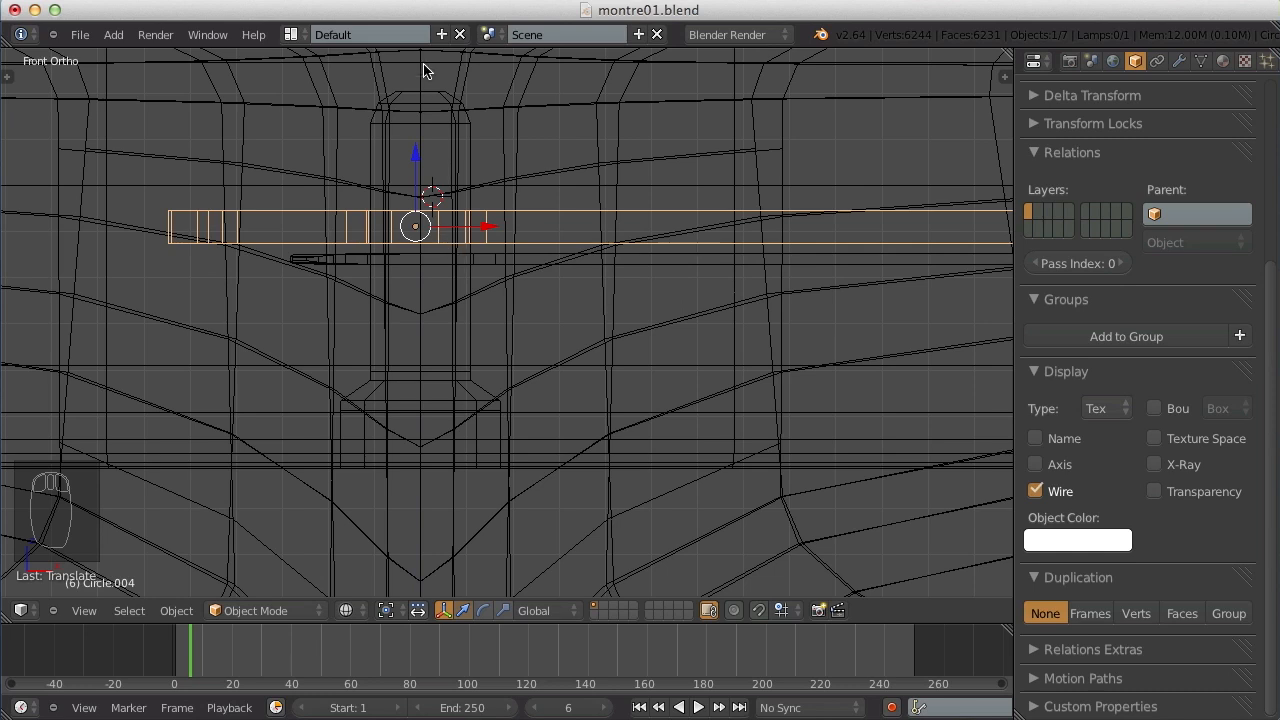
{"action": "left_click_drag", "start_coordinate": [410, 145], "coordinate": [412, 209]}
{"action": "key", "text": "z"}
{"action": "scroll", "coordinate": [435, 214], "scroll_direction": "down", "scroll_amount": 6}
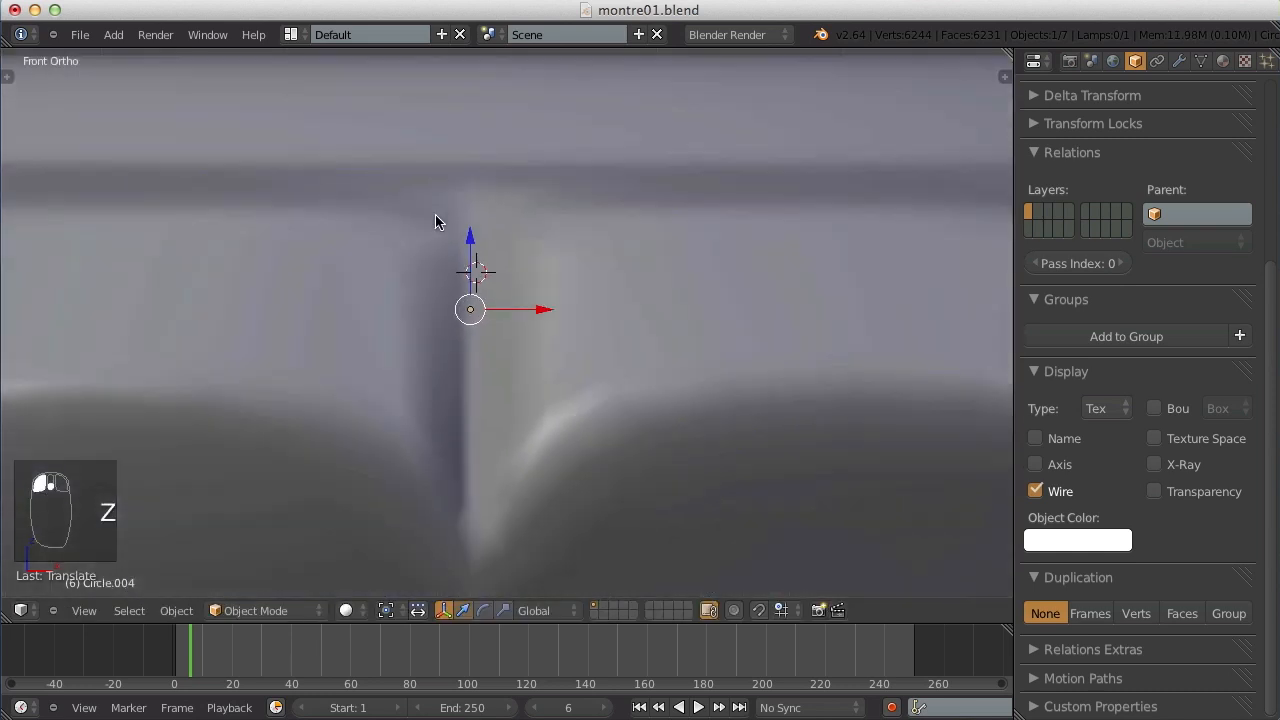
{"action": "key", "text": "KP_7"}
{"action": "scroll", "coordinate": [527, 215], "scroll_direction": "down", "scroll_amount": 4}
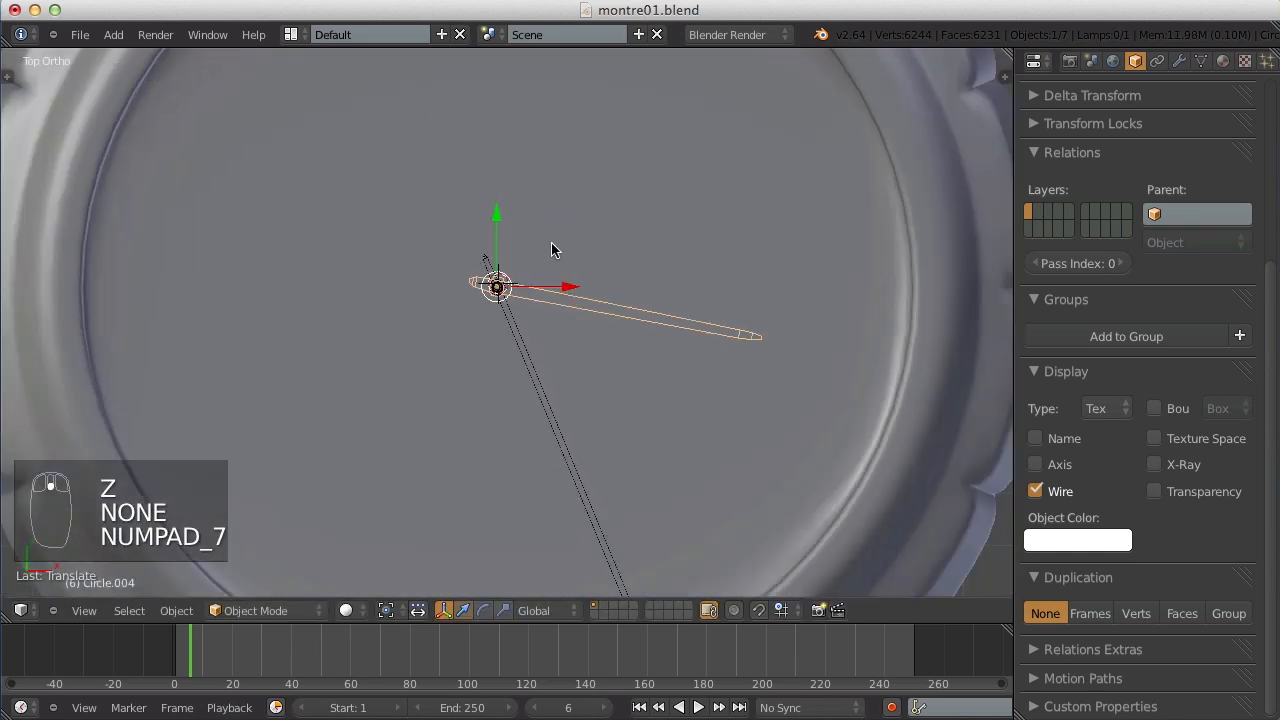
{"action": "scroll", "coordinate": [538, 270], "scroll_direction": "down", "scroll_amount": 6}
{"action": "scroll", "coordinate": [538, 270], "scroll_direction": "up", "scroll_amount": 5}
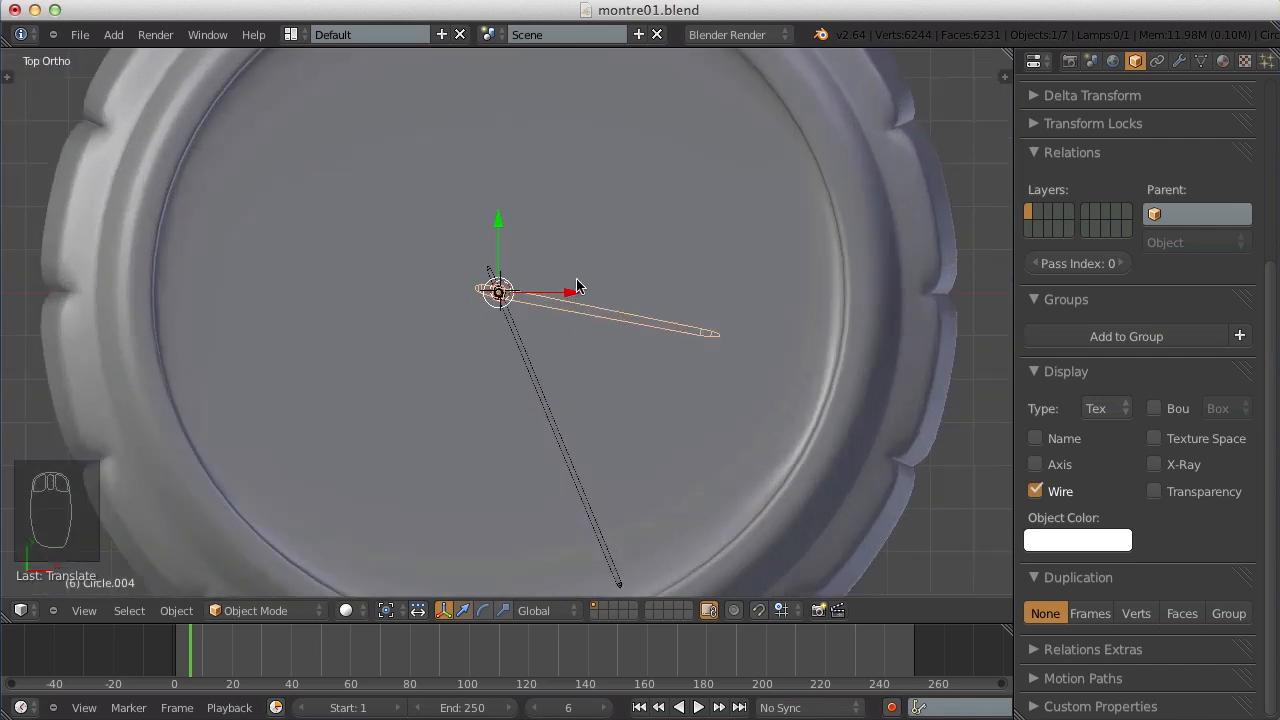
Duplicate the short hand in place and lower the copy along Z in front-view wireframe, just beneath the original on the pin.
{"action": "key", "text": "shift+d"}
{"action": "left_click", "coordinate": [576, 285]}
{"action": "key", "text": "KP_4"}
{"action": "key", "text": "KP_1"}
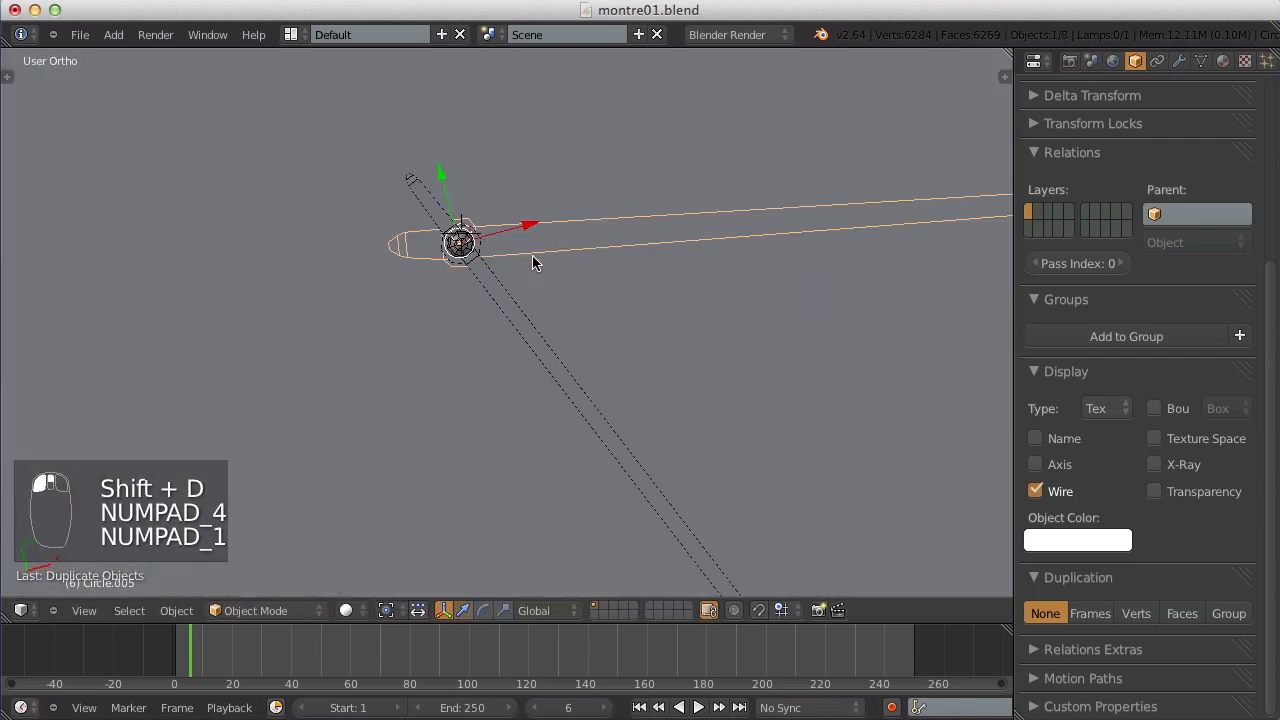
{"action": "key", "text": "KP_1"}
{"action": "key", "text": "z"}
{"action": "scroll", "coordinate": [457, 225], "scroll_direction": "up", "scroll_amount": 2}
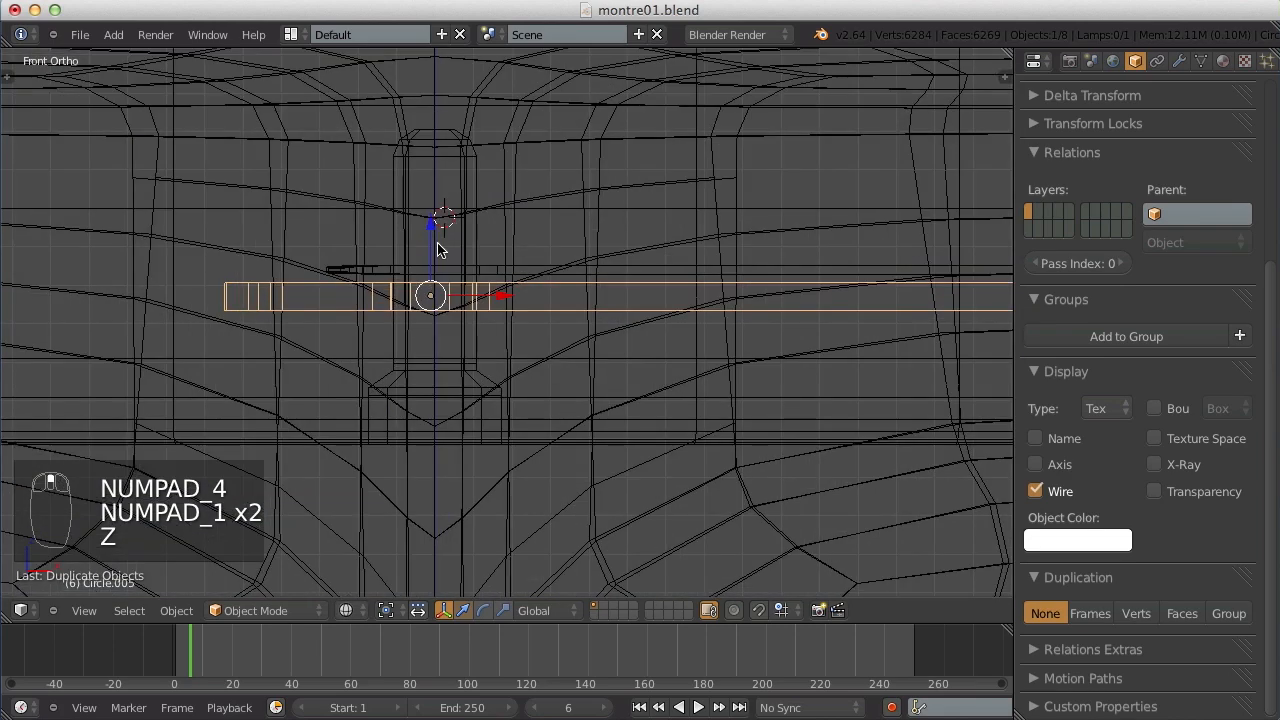
{"action": "left_click_drag", "start_coordinate": [436, 230], "coordinate": [436, 269]}
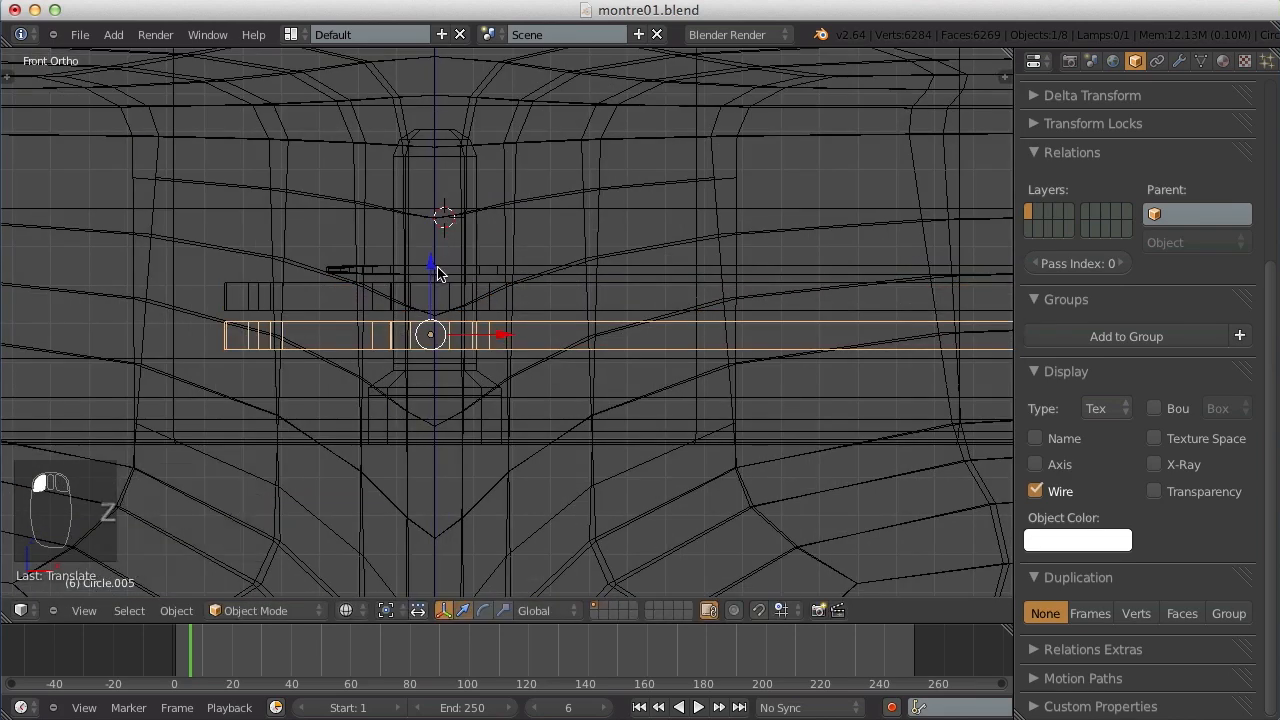
Rotate the duplicated hand in solid top view to point to about eight o'clock.
{"action": "key", "text": "KP_7"}
{"action": "key", "text": "z"}
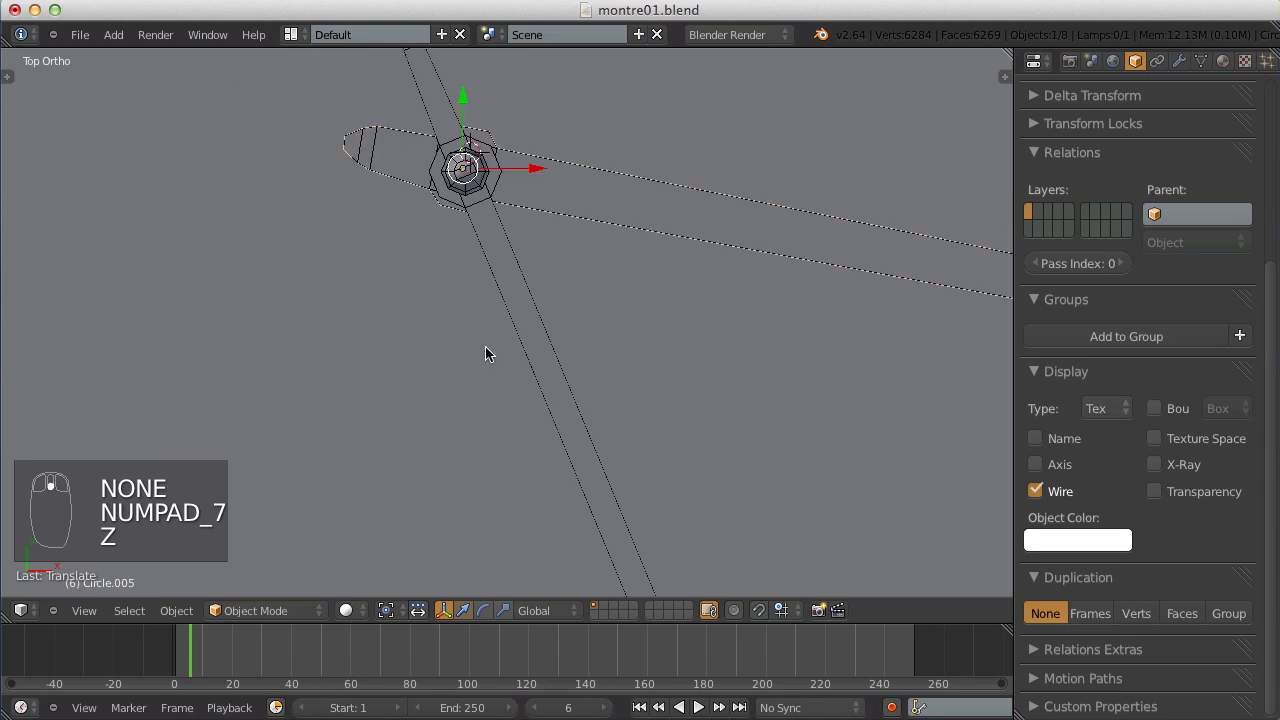
{"action": "scroll", "coordinate": [485, 354], "scroll_direction": "down", "scroll_amount": 2}
{"action": "key", "text": "r"}
{"action": "left_click", "coordinate": [446, 371]}
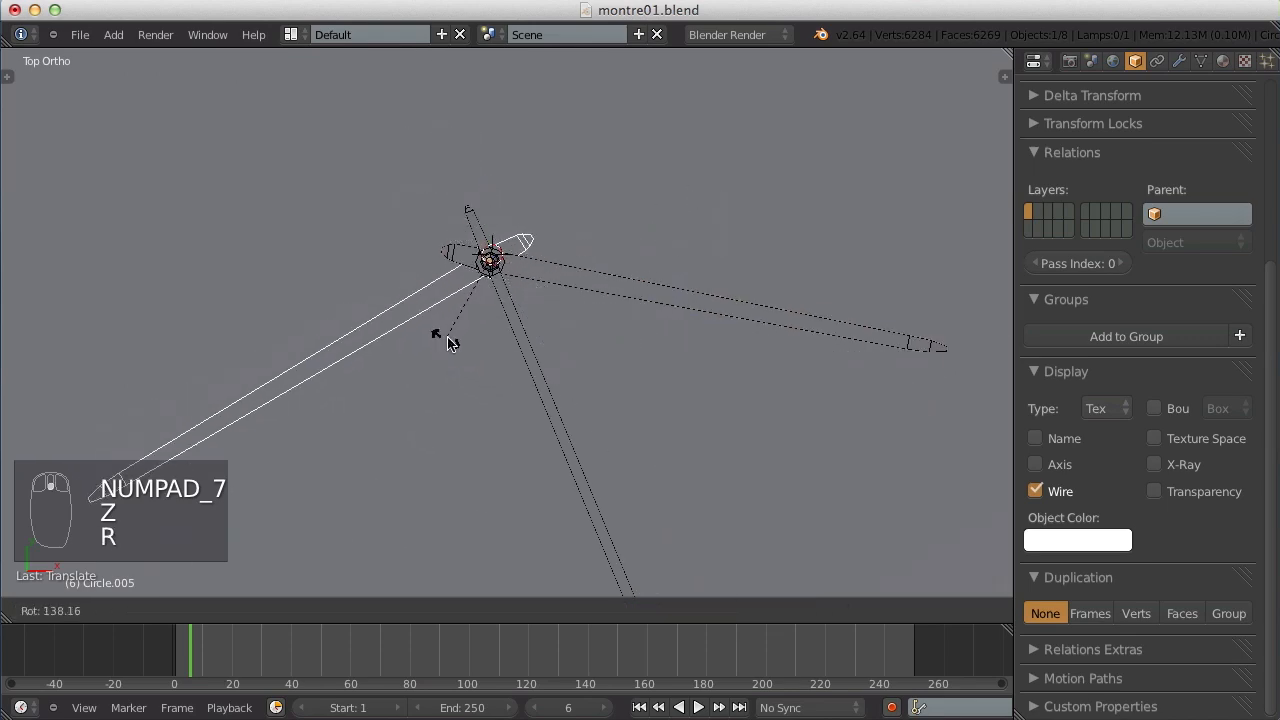
{"action": "scroll", "coordinate": [445, 335], "scroll_direction": "down", "scroll_amount": 4}
Shorten the duplicated hand by selecting its twelve tip-end vertices in wireframe and moving them about 0.16 toward the pin.
{"action": "key", "text": "Tab"}
{"action": "key", "text": "z"}
{"action": "key", "text": "a"}
{"action": "key", "text": "b"}
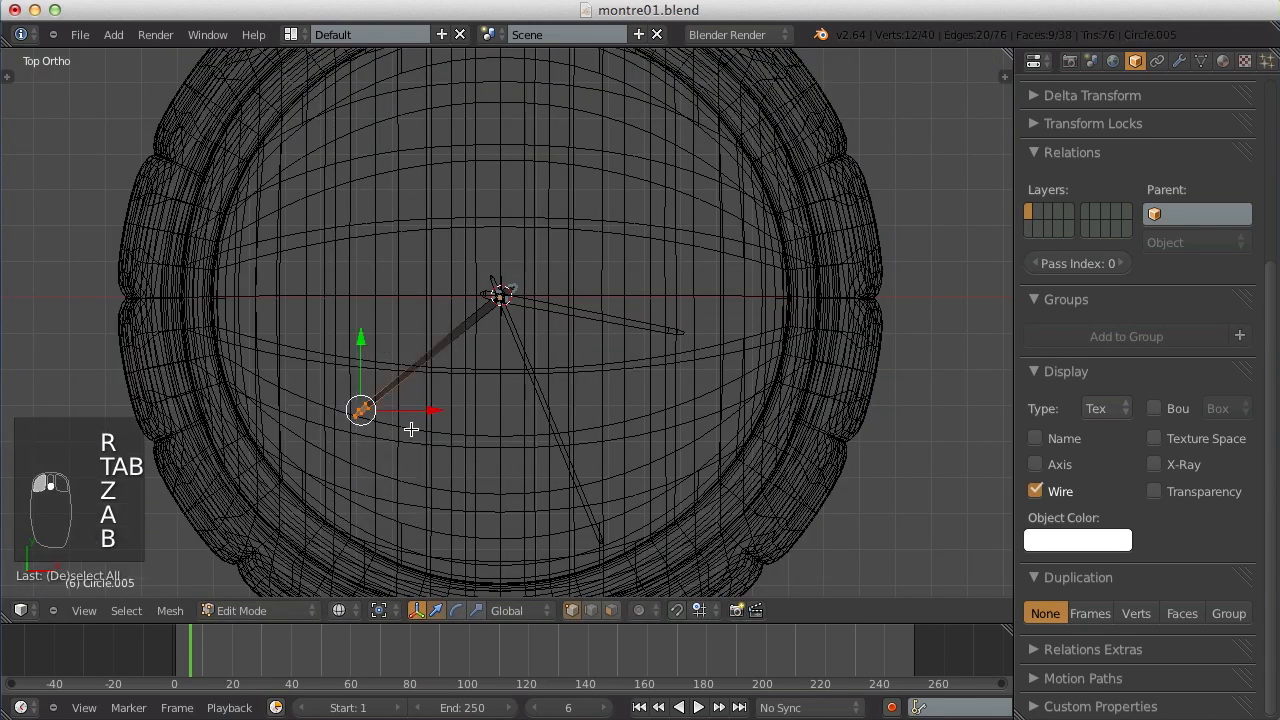
{"action": "scroll", "coordinate": [411, 428], "scroll_direction": "up", "scroll_amount": 6}
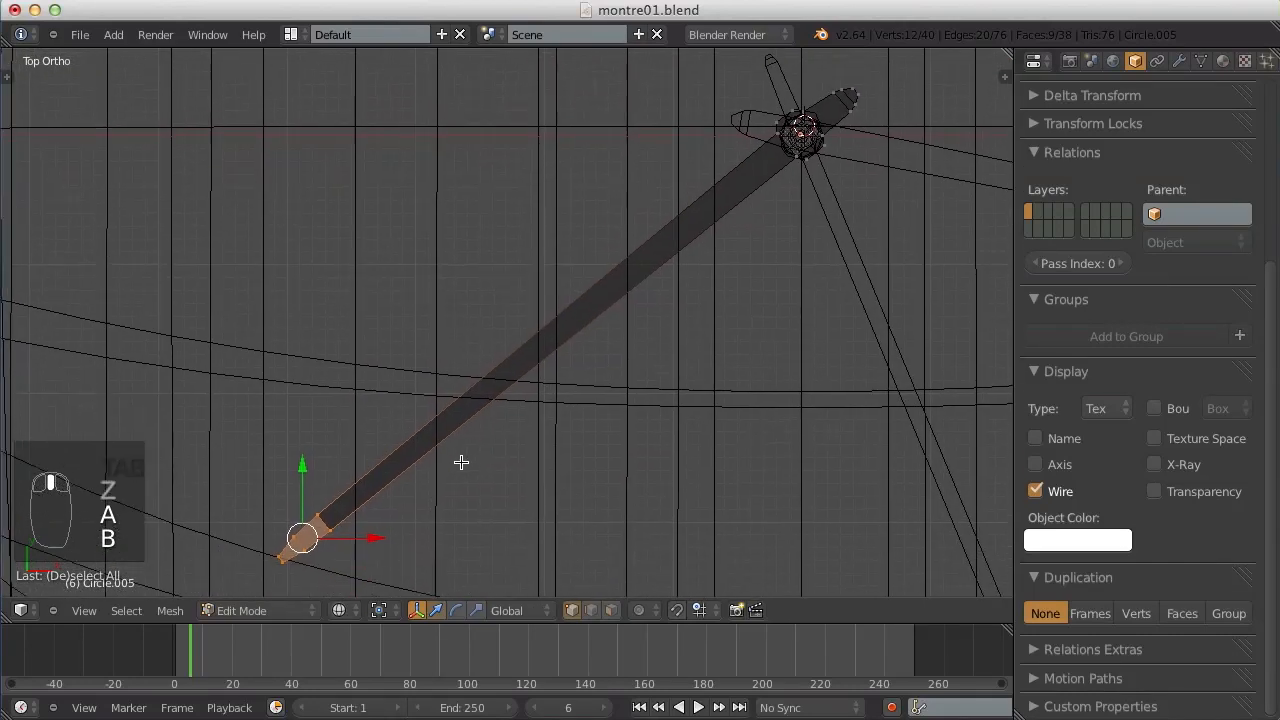
{"action": "key", "text": "g"}
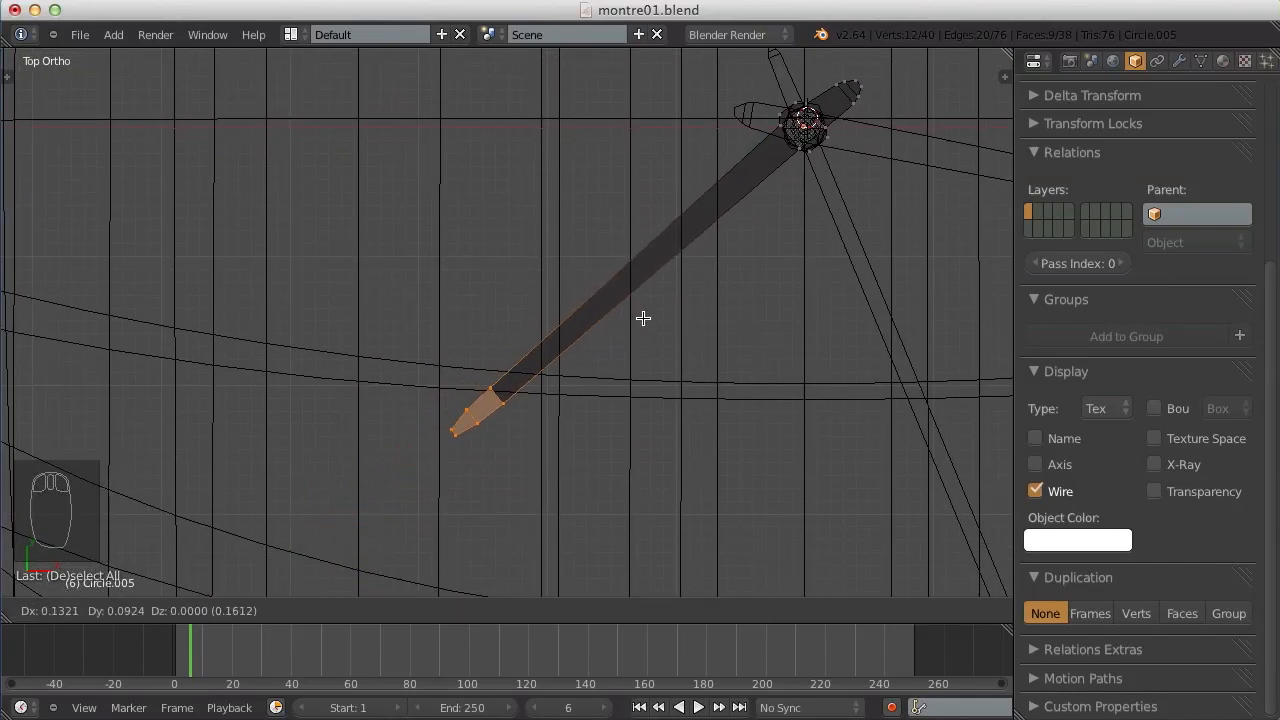
{"action": "left_click", "coordinate": [643, 318]}
Return to Object Mode with solid shading and nothing selected, and save over the existing file.
{"action": "key", "text": "Tab"}
{"action": "key", "text": "z"}
{"action": "scroll", "coordinate": [643, 320], "scroll_direction": "down", "scroll_amount": 8}
{"action": "key", "text": "a"}
{"action": "key", "text": "ctrl+s"}
{"action": "left_click", "coordinate": [643, 317]}
{"action": "right_click", "coordinate": [702, 305]}
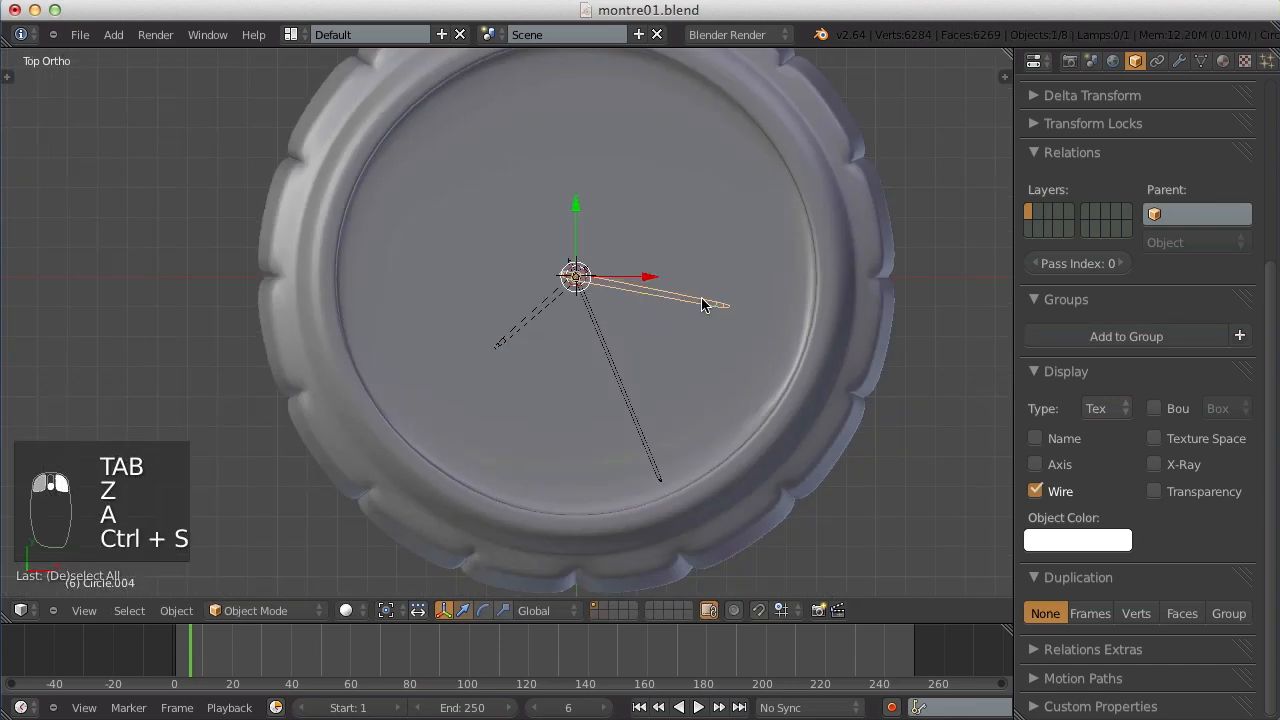
{"action": "key", "text": "a"}
{"action": "scroll", "coordinate": [744, 314], "scroll_direction": "down", "scroll_amount": 5}
{"action": "middle_click_drag", "start_coordinate": [629, 420], "coordinate": [666, 443]}
{"action": "key", "text": "a"}
{"action": "key", "text": "a"}
{"action": "scroll", "coordinate": [564, 151], "scroll_direction": "up", "scroll_amount": 4}
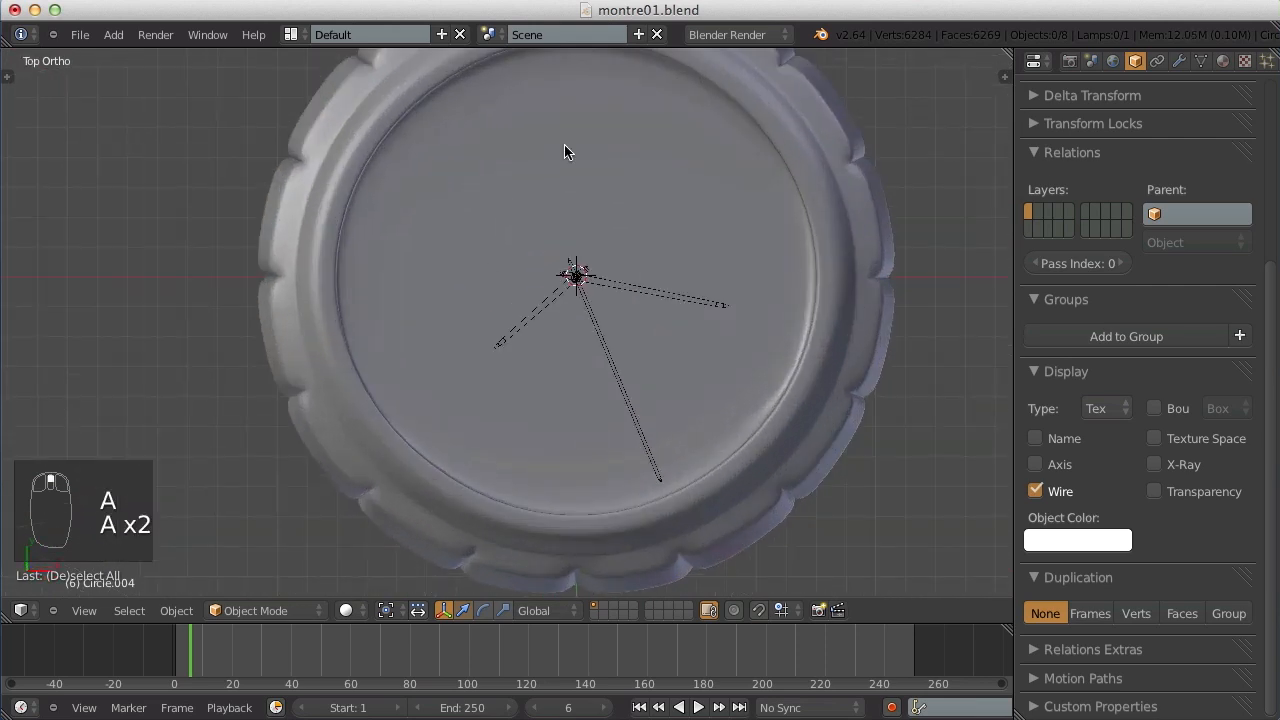
Rotate the shortest hand to six o'clock and the medium-length hand to about two o'clock.
{"action": "key", "text": "r"}
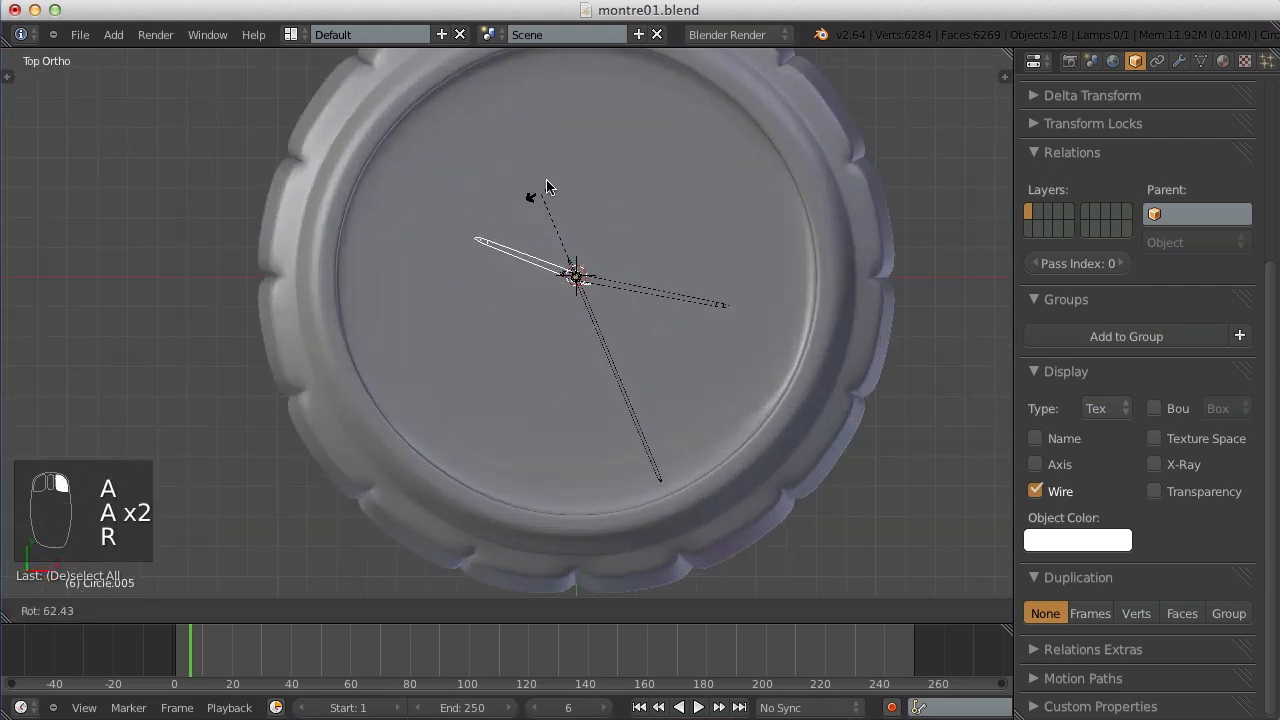
{"action": "left_click", "coordinate": [513, 333]}
{"action": "key", "text": "a"}
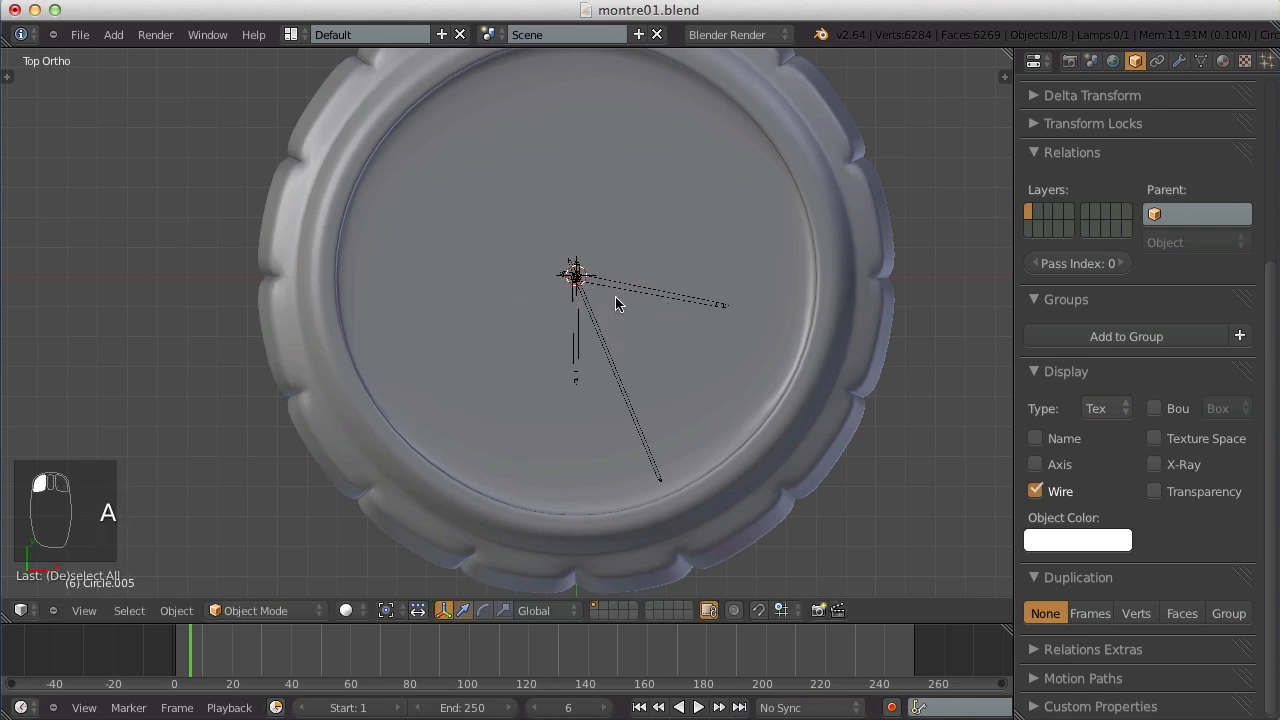
{"action": "key", "text": "r"}
{"action": "left_click", "coordinate": [636, 256]}
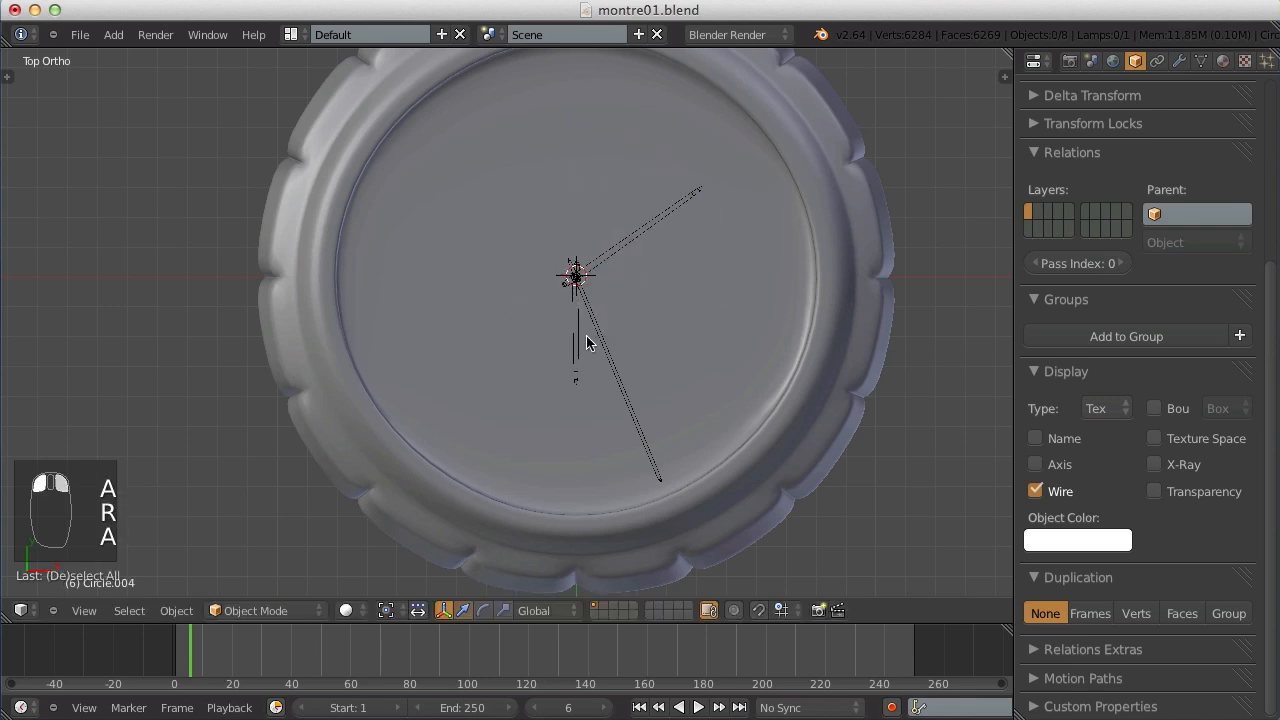
Select the long hand and rotate it to about four o'clock.
{"action": "right_click", "coordinate": [600, 358]}
{"action": "key", "text": "r"}
{"action": "left_click", "coordinate": [633, 318]}
{"action": "key", "text": "r"}
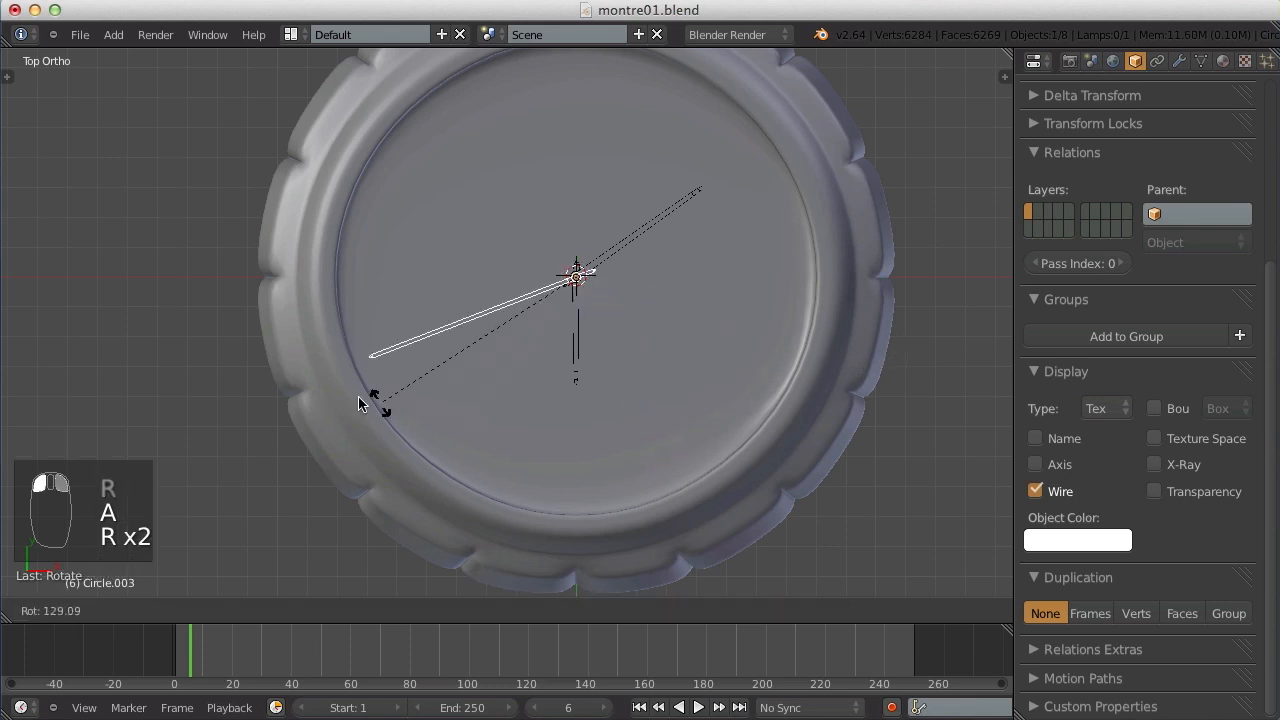
{"action": "left_click", "coordinate": [829, 600]}
{"action": "key", "text": "ctrl+z"}
Deselect everything and inspect the three hands on the dial up close and from several angles, switching to perspective view.
{"action": "key", "text": "a"}
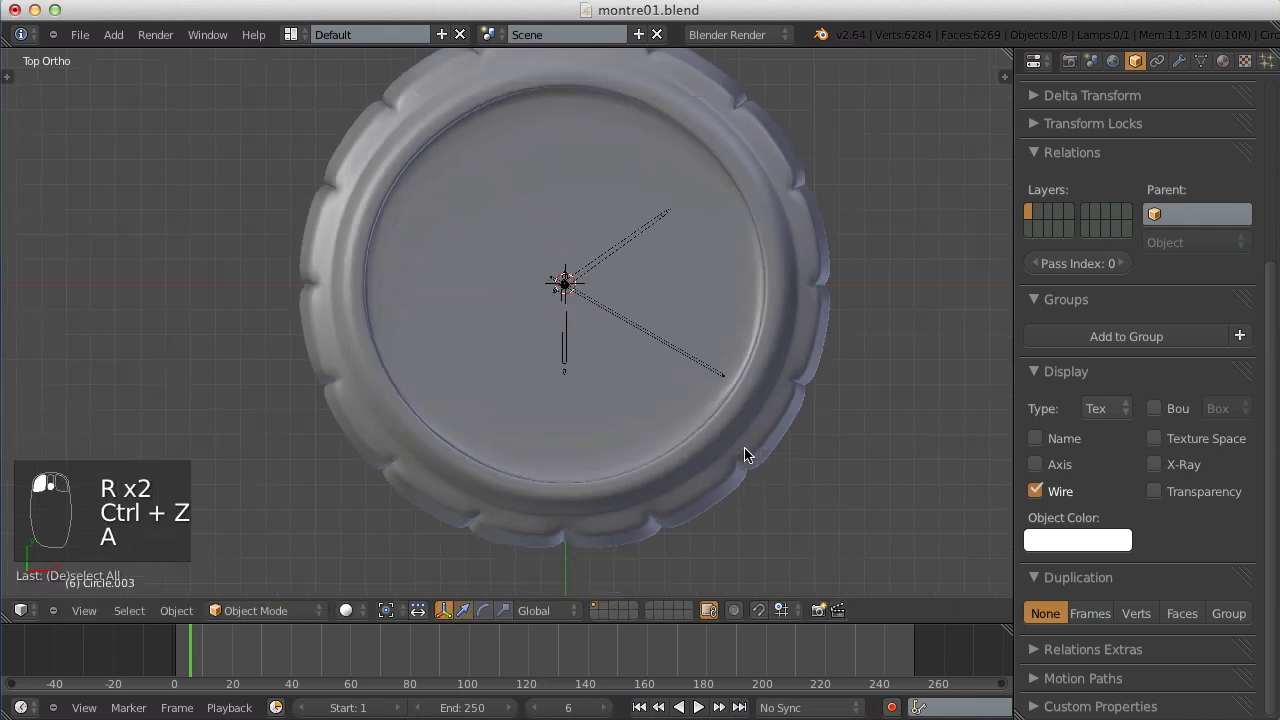
{"action": "scroll", "coordinate": [580, 240], "scroll_direction": "down", "scroll_amount": 5}
{"action": "middle_click_drag", "start_coordinate": [580, 240], "coordinate": [620, 166]}
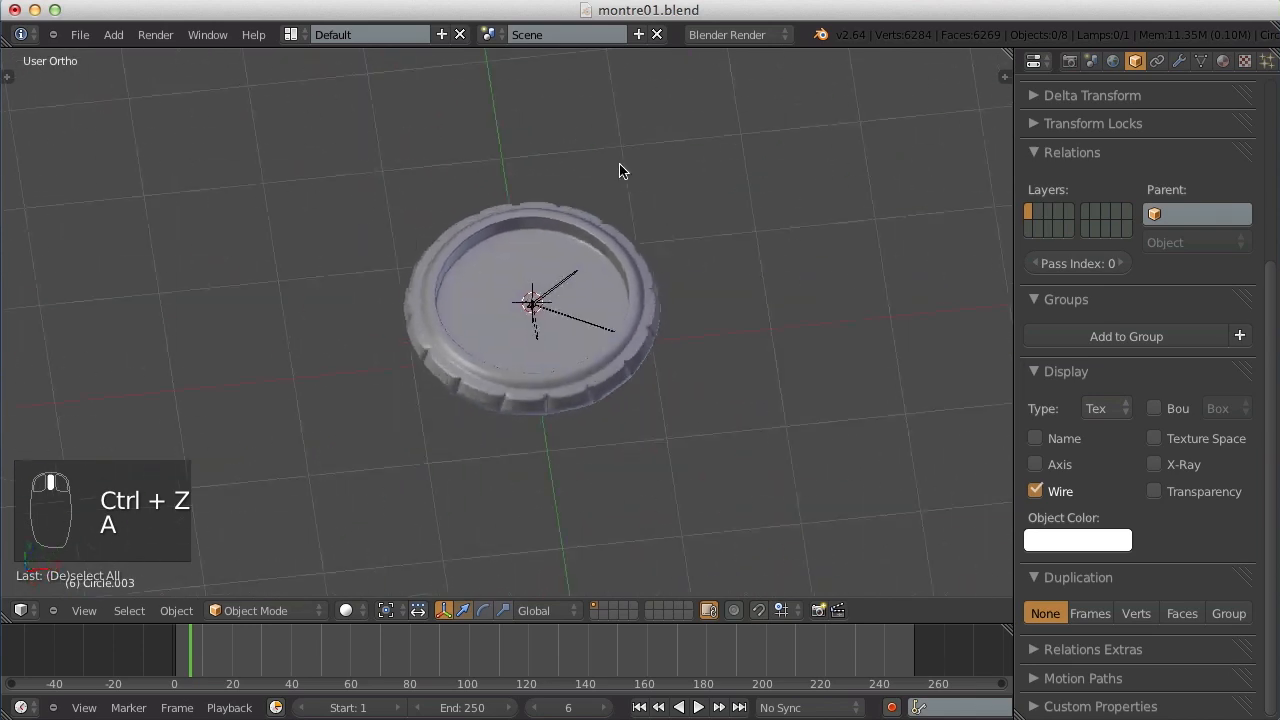
{"action": "scroll", "coordinate": [640, 290], "scroll_direction": "up", "scroll_amount": 4}
{"action": "scroll", "coordinate": [644, 306], "scroll_direction": "down", "scroll_amount": 5}
{"action": "middle_click_drag", "start_coordinate": [625, 334], "coordinate": [683, 426]}
{"action": "scroll", "coordinate": [535, 300], "scroll_direction": "up", "scroll_amount": 5}
{"action": "key", "text": "KP_5"}
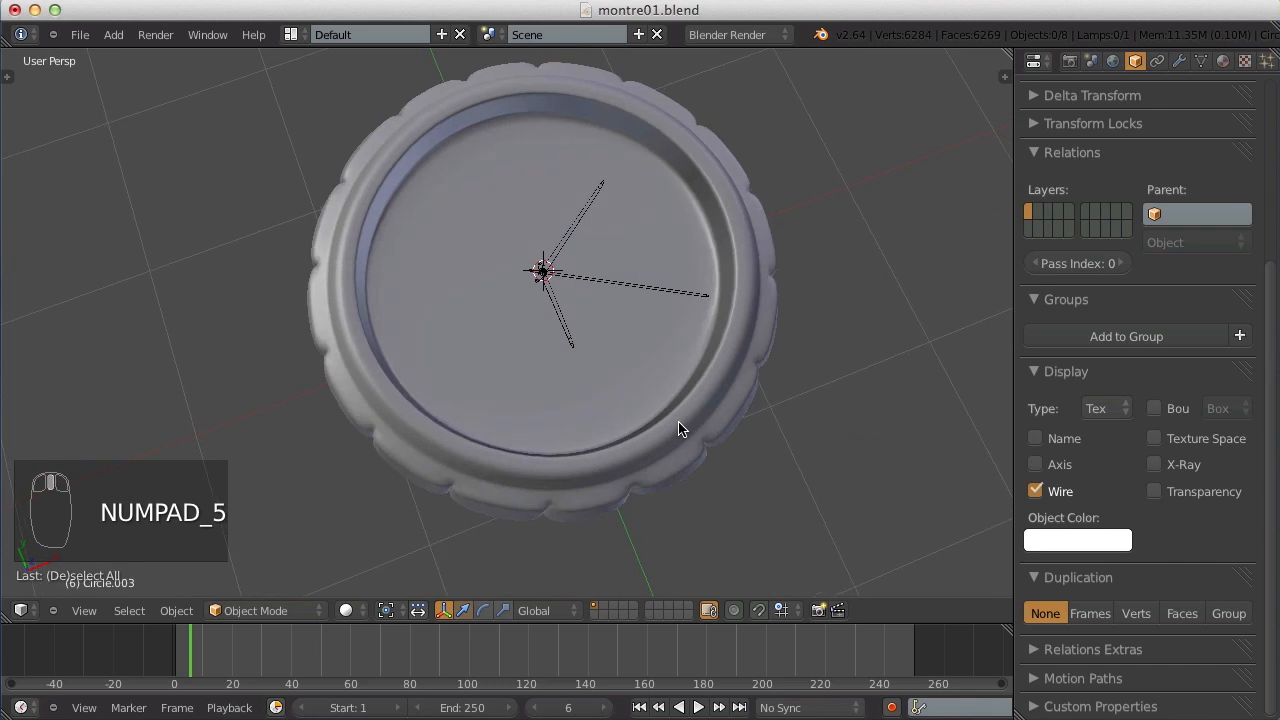
{"action": "scroll", "coordinate": [678, 428], "scroll_direction": "up", "scroll_amount": 6}
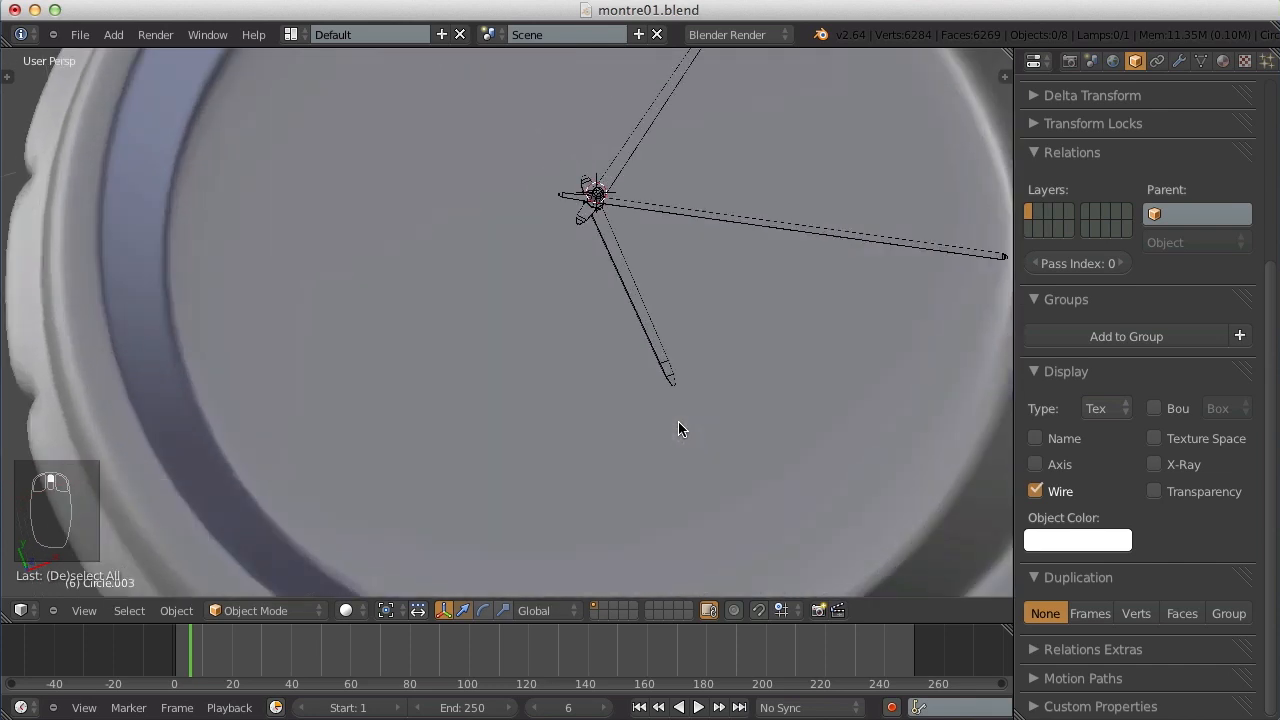
{"action": "scroll", "coordinate": [678, 429], "scroll_direction": "down", "scroll_amount": 8}
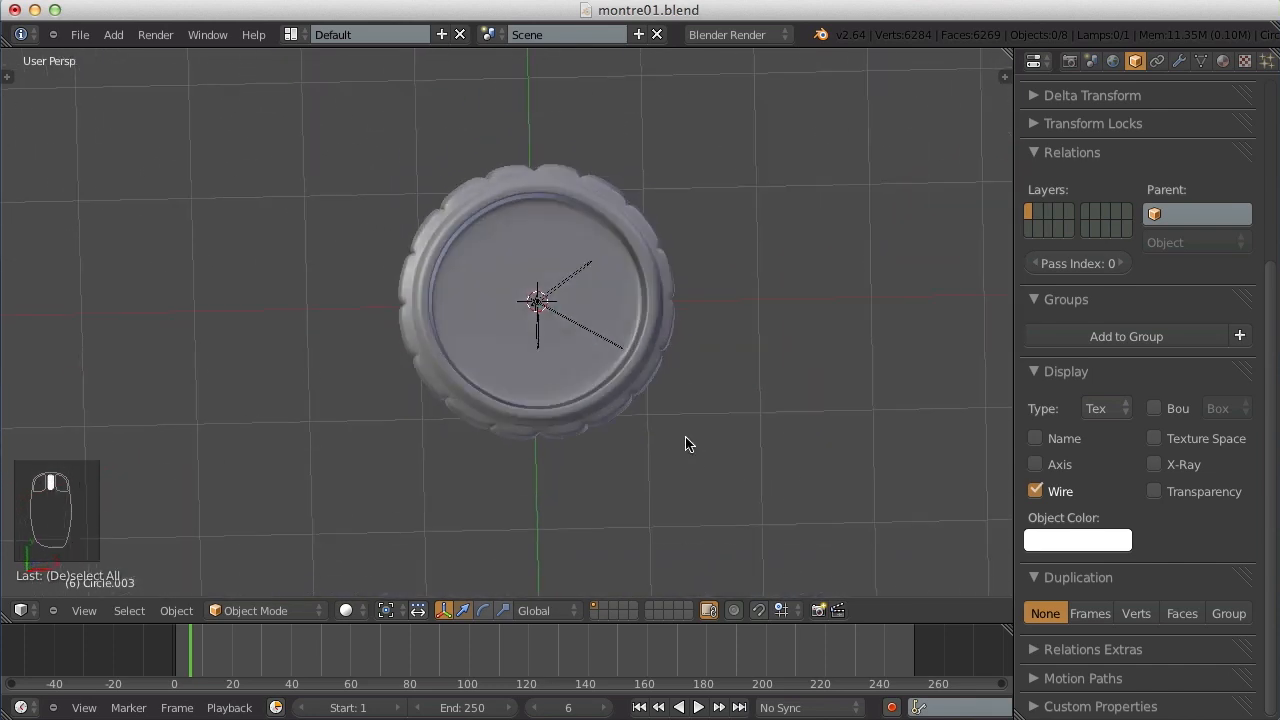
{"action": "middle_click_drag", "start_coordinate": [686, 443], "coordinate": [638, 422]}
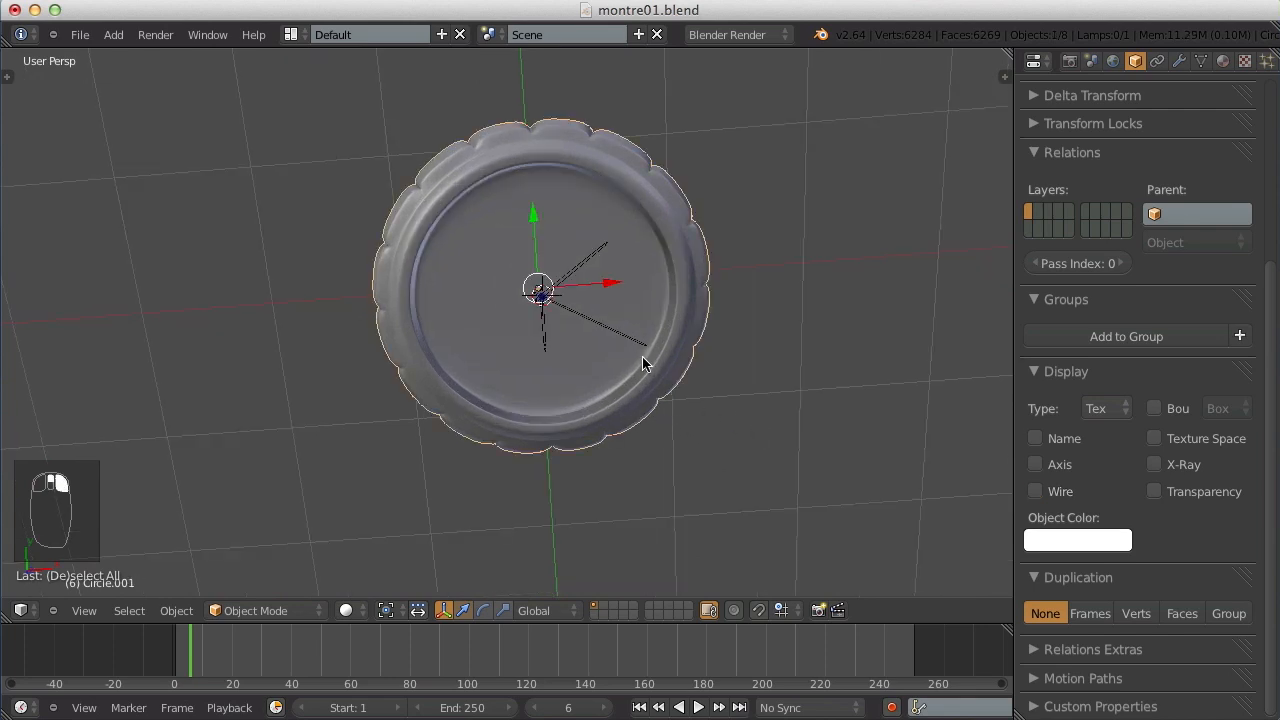
{"action": "key", "text": "a"}
{"action": "scroll", "coordinate": [606, 340], "scroll_direction": "up", "scroll_amount": 2}
{"action": "middle_click_drag", "start_coordinate": [595, 360], "coordinate": [634, 234]}
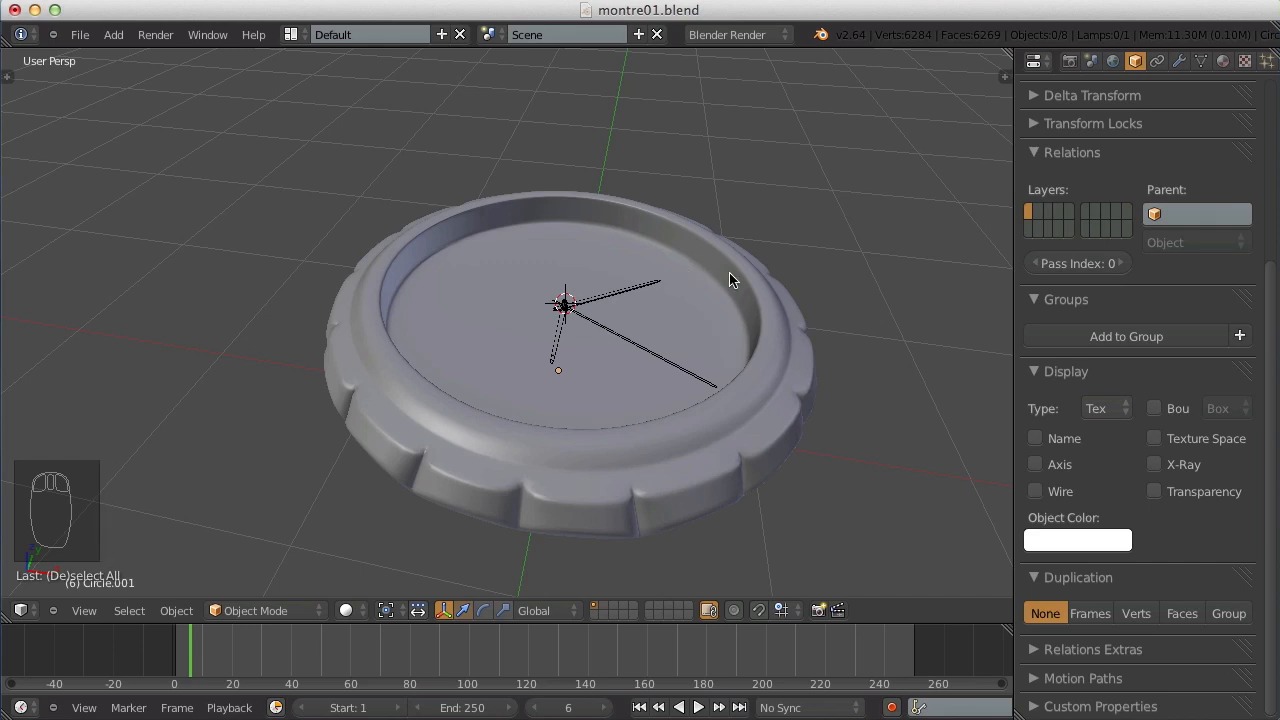
Select the scalloped bezel and examine it with the dial from low and raised viewpoints.
{"action": "scroll", "coordinate": [690, 371], "scroll_direction": "down", "scroll_amount": 4}
{"action": "middle_click_drag", "start_coordinate": [662, 420], "coordinate": [526, 357]}
{"action": "right_click", "coordinate": [551, 364]}
{"action": "key", "text": "Tab"}
{"action": "scroll", "coordinate": [574, 358], "scroll_direction": "up", "scroll_amount": 3}
{"action": "key", "text": "Tab"}
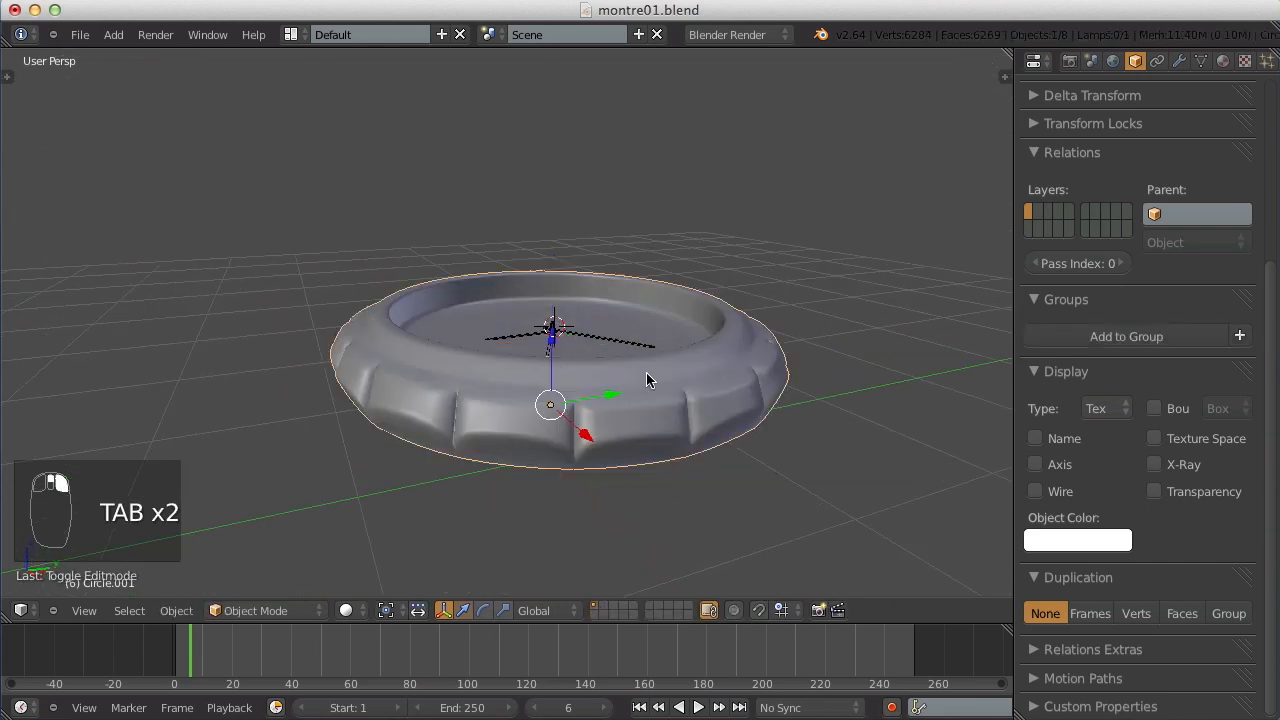
{"action": "middle_click_drag", "start_coordinate": [646, 380], "coordinate": [822, 471]}
{"action": "scroll", "coordinate": [822, 471], "scroll_direction": "up", "scroll_amount": 4}
{"action": "scroll", "coordinate": [822, 472], "scroll_direction": "down", "scroll_amount": 6}
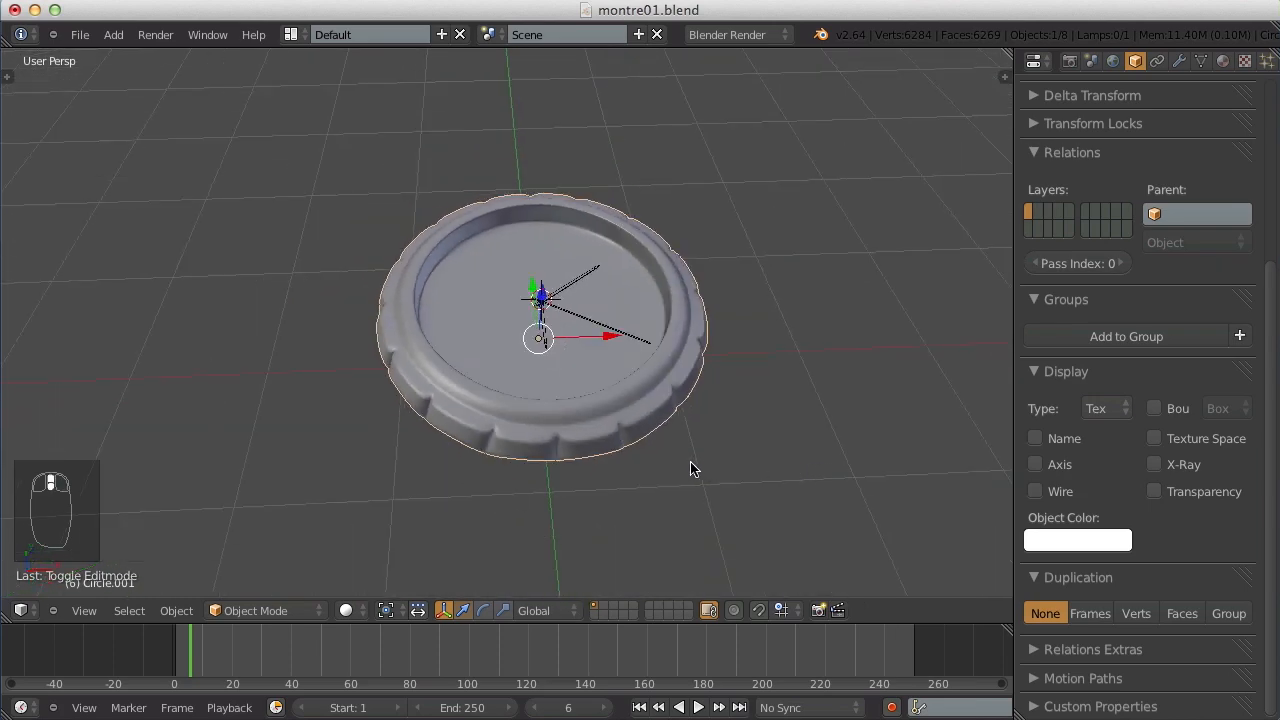
{"action": "middle_click_drag", "start_coordinate": [692, 468], "coordinate": [615, 358]}
Unhide all hidden objects and clear the selection.
{"action": "key", "text": "a"}
{"action": "key", "text": "alt+h"}
{"action": "key", "text": "a"}
{"action": "scroll", "coordinate": [610, 402], "scroll_direction": "down", "scroll_amount": 3}
Move the lower case body up about 0.24 units along Z to meet the bezel, and clear the selection.
{"action": "right_click", "coordinate": [571, 391]}
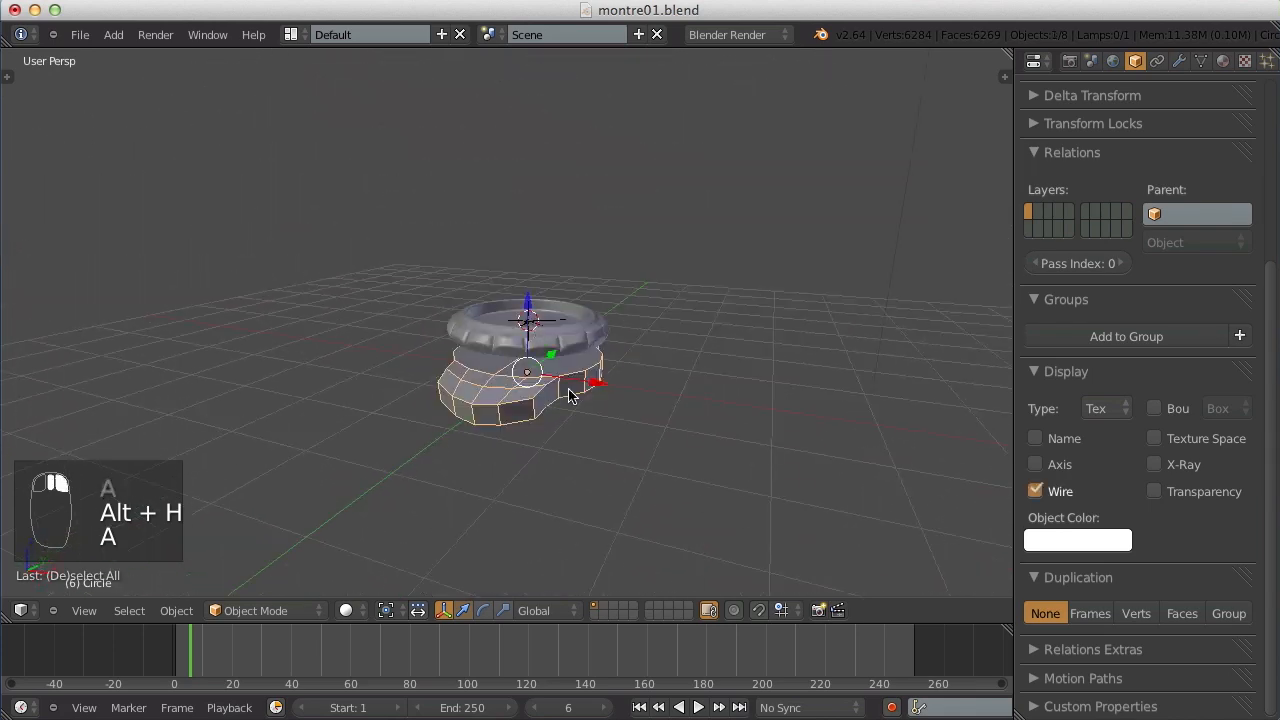
{"action": "key", "text": "Tab"}
{"action": "key", "text": "Tab"}
{"action": "key", "text": "KP_1"}
{"action": "key", "text": "KP_5"}
{"action": "key", "text": "Tab"}
{"action": "key", "text": "Tab"}
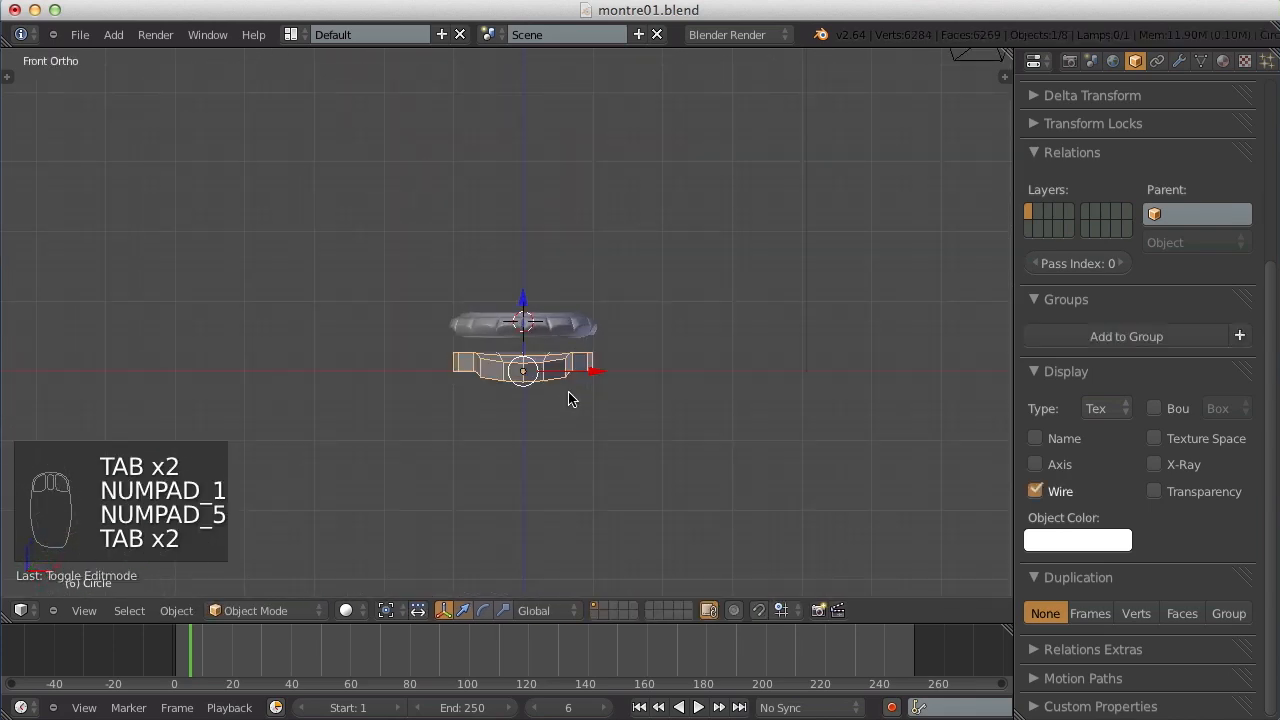
{"action": "left_click", "coordinate": [551, 331]}
{"action": "scroll", "coordinate": [551, 317], "scroll_direction": "up", "scroll_amount": 3}
{"action": "key", "text": "g"}
{"action": "key", "text": "z"}
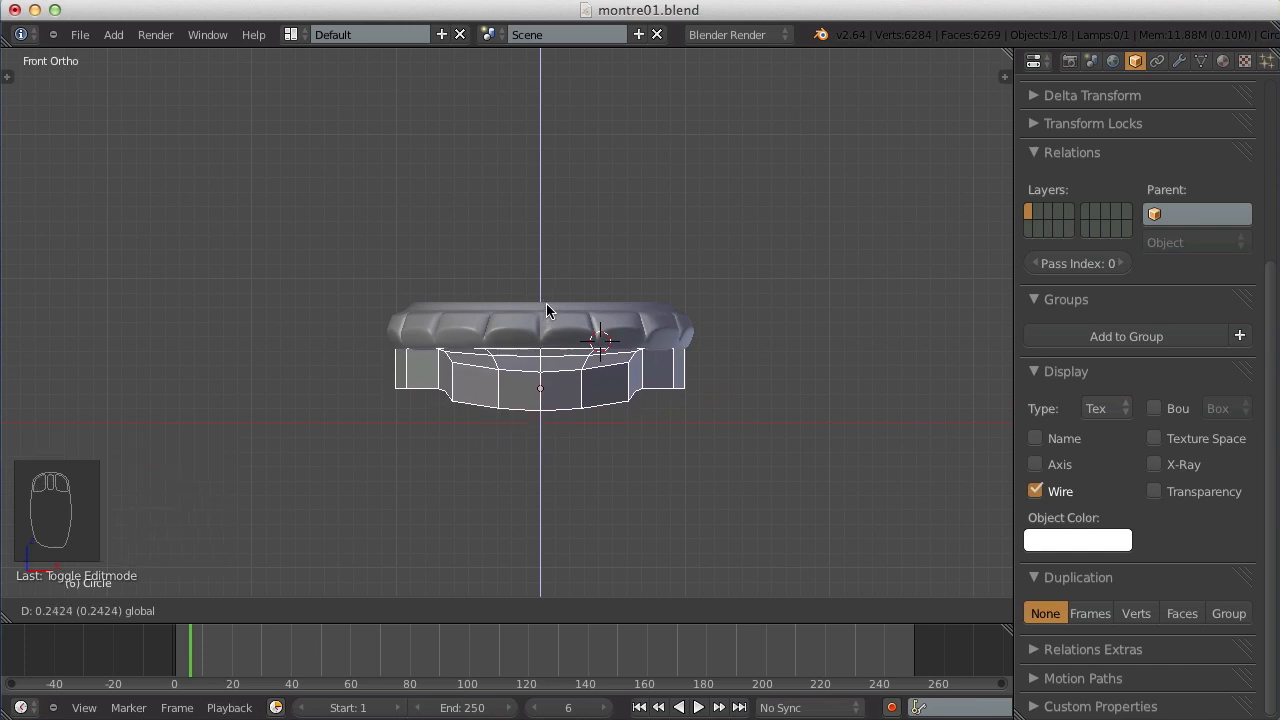
{"action": "left_click", "coordinate": [546, 309]}
{"action": "key", "text": "a"}
Fine-tune the scalloped bezel's height so that it rests on the case body, undoing the first larger move.
{"action": "middle_click_drag", "start_coordinate": [557, 323], "coordinate": [480, 330]}
{"action": "scroll", "coordinate": [648, 235], "scroll_direction": "up", "scroll_amount": 7}
{"action": "key", "text": "Tab"}
{"action": "key", "text": "Tab"}
{"action": "right_click", "coordinate": [480, 277]}
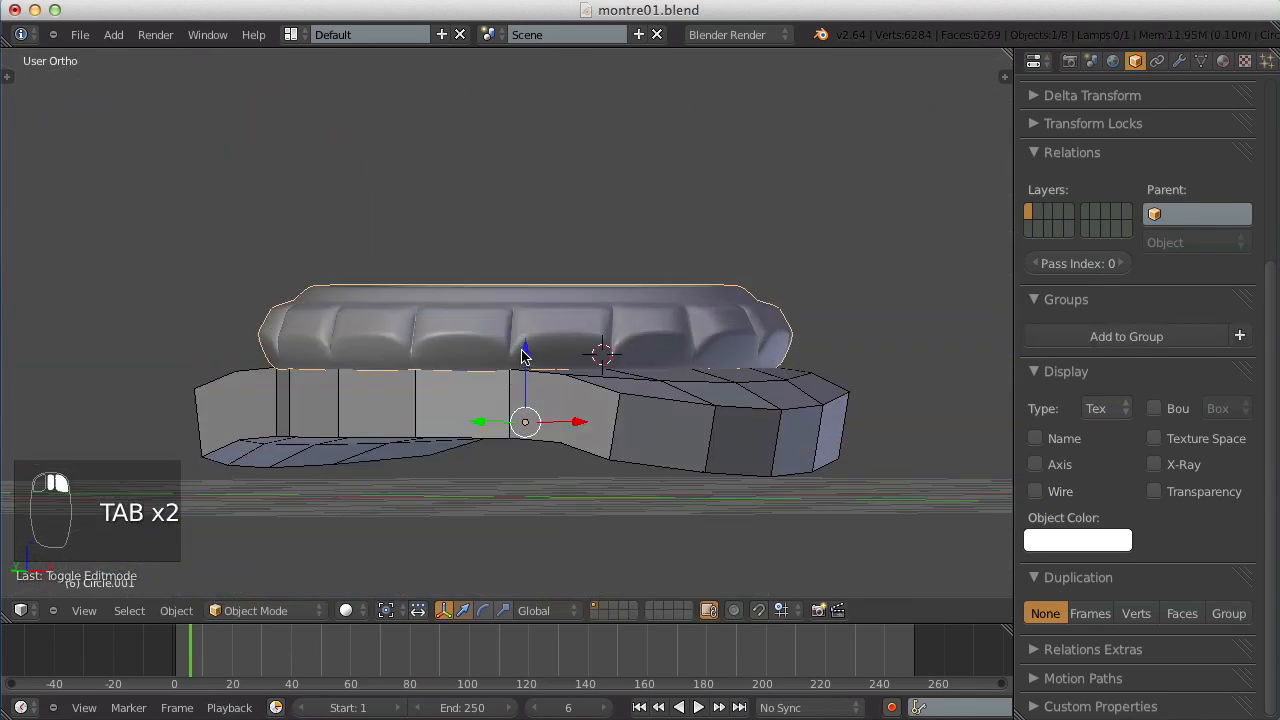
{"action": "left_click_drag", "start_coordinate": [524, 352], "coordinate": [534, 308]}
{"action": "middle_click_drag", "start_coordinate": [510, 306], "coordinate": [560, 309]}
{"action": "key", "text": "ctrl+z"}
{"action": "scroll", "coordinate": [523, 390], "scroll_direction": "up", "scroll_amount": 3}
{"action": "left_click_drag", "start_coordinate": [543, 412], "coordinate": [545, 408]}
{"action": "middle_click_drag", "start_coordinate": [541, 372], "coordinate": [577, 414]}
{"action": "left_click_drag", "start_coordinate": [510, 388], "coordinate": [512, 387]}
{"action": "key", "text": "a"}
Open the lower case body in Edit Mode from below, with face selection and nothing selected.
{"action": "right_click", "coordinate": [495, 498]}
{"action": "key", "text": "Tab"}
{"action": "middle_click_drag", "start_coordinate": [494, 498], "coordinate": [580, 286]}
{"action": "scroll", "coordinate": [590, 380], "scroll_direction": "up", "scroll_amount": 3}
{"action": "key", "text": "a"}
{"action": "key", "text": "a"}
{"action": "key", "text": "ctrl+Tab"}
{"action": "left_click", "coordinate": [590, 340]}
{"action": "key", "text": "a"}
Inset the six faces of the case body's round underside by a narrow margin.
{"action": "key", "text": "b"}
{"action": "left_click_drag", "start_coordinate": [548, 274], "coordinate": [641, 445]}
{"action": "key", "text": "super"}
{"action": "middle_click_drag", "start_coordinate": [643, 352], "coordinate": [628, 331]}
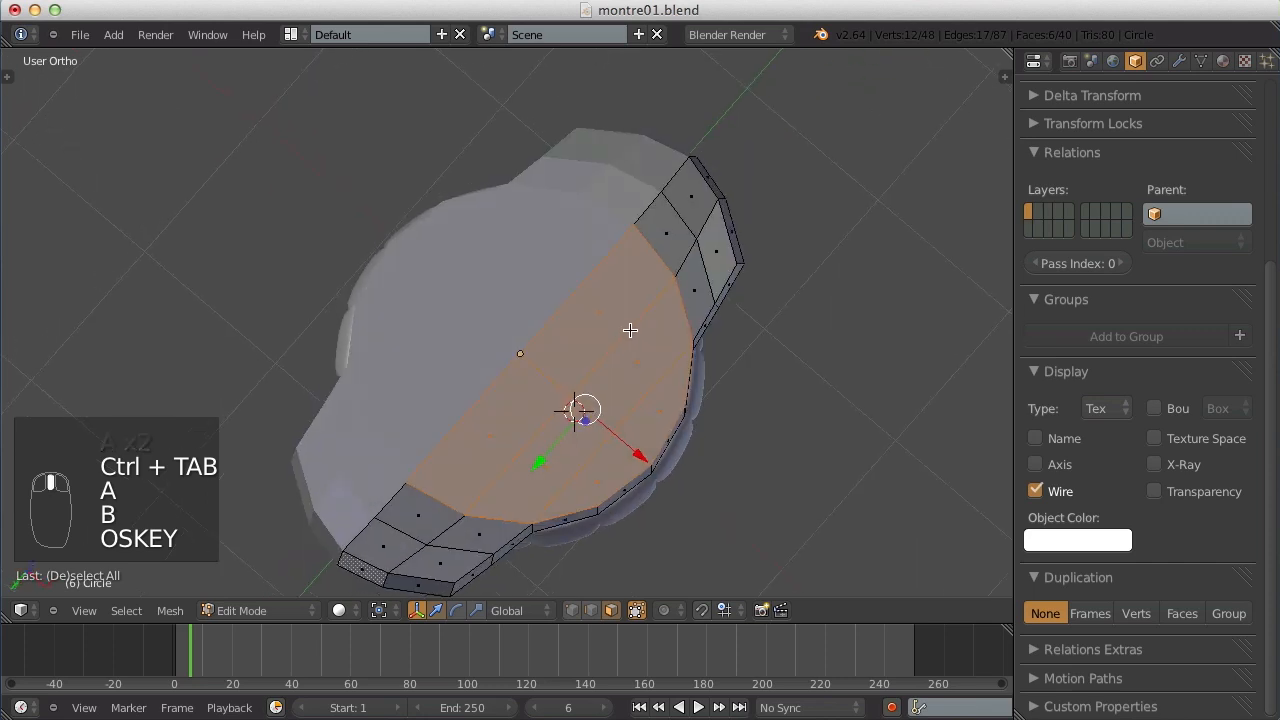
{"action": "key", "text": "i"}
{"action": "left_click", "coordinate": [656, 336]}
{"action": "key", "text": "a"}
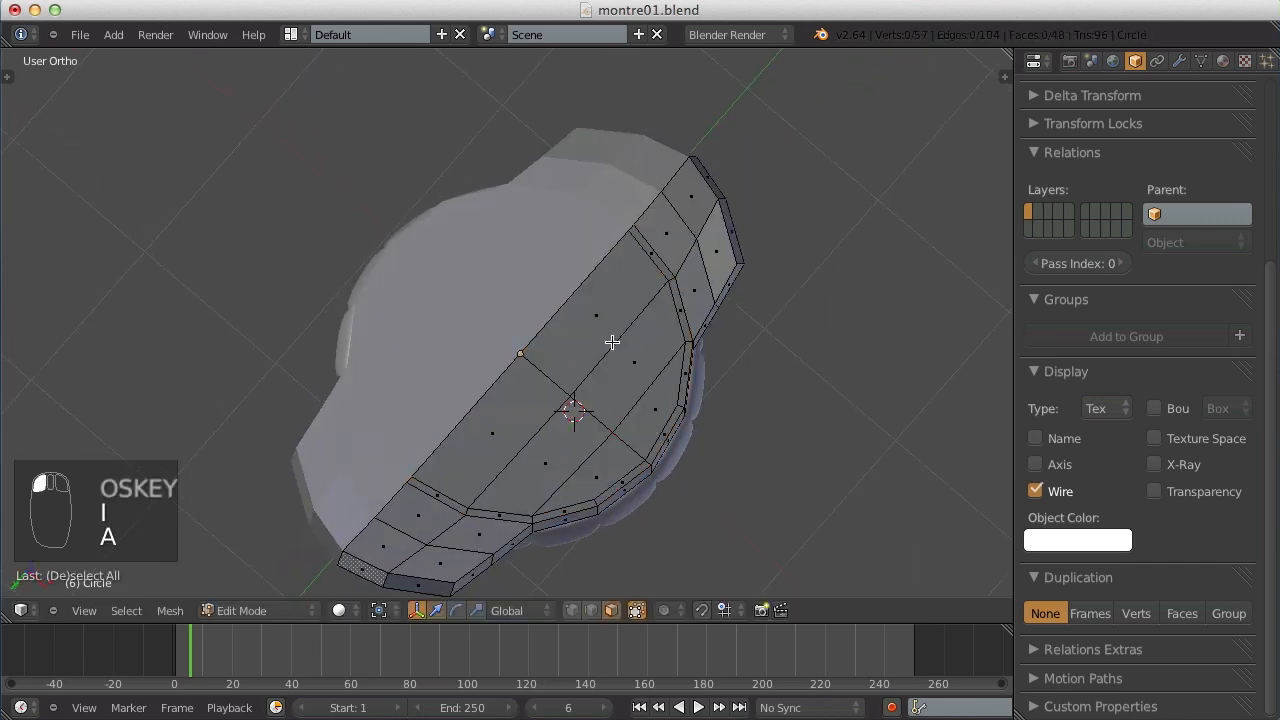
Extrude the inset faces on the underside slightly to form a shallow raised back plate.
{"action": "key", "text": "b"}
{"action": "left_click_drag", "start_coordinate": [426, 257], "coordinate": [616, 388]}
{"action": "middle_click_drag", "start_coordinate": [616, 388], "coordinate": [718, 237]}
{"action": "scroll", "coordinate": [718, 237], "scroll_direction": "up", "scroll_amount": 3}
{"action": "key", "text": "e"}
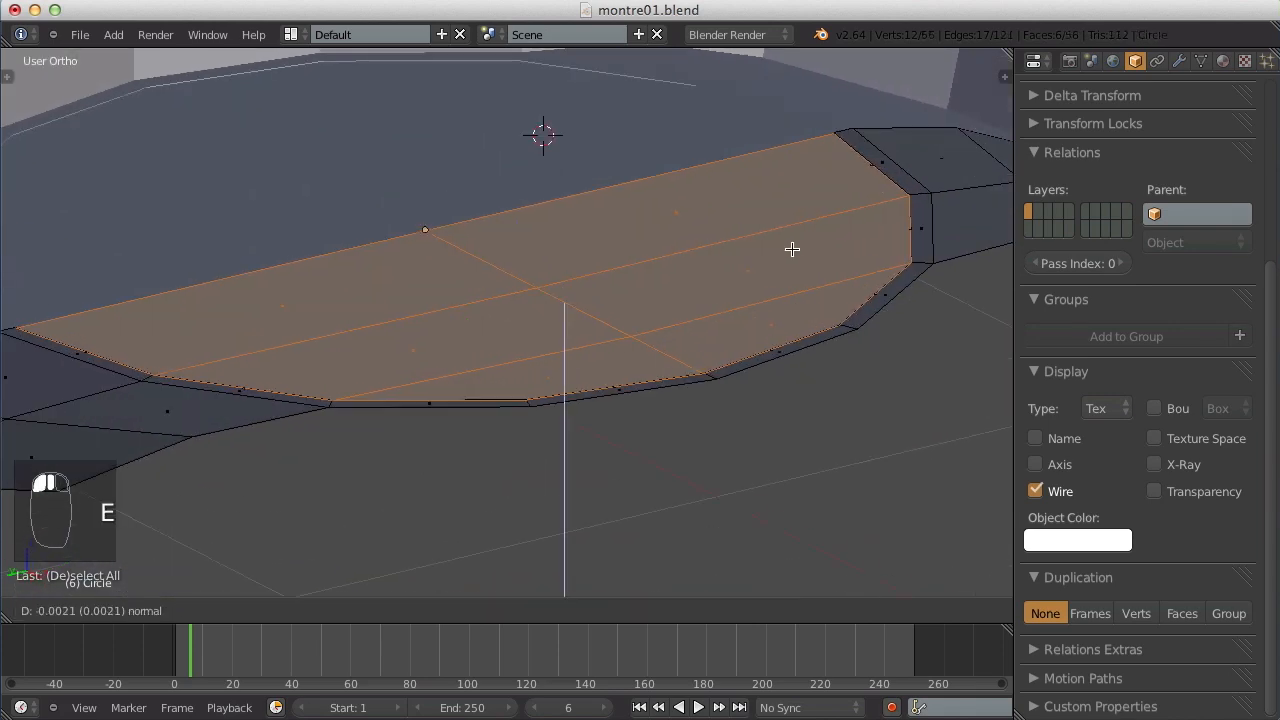
{"action": "left_click", "coordinate": [794, 264]}
{"action": "key", "text": "a"}
{"action": "middle_click_drag", "start_coordinate": [846, 194], "coordinate": [719, 197]}
{"action": "key", "text": "ctrl+z"}
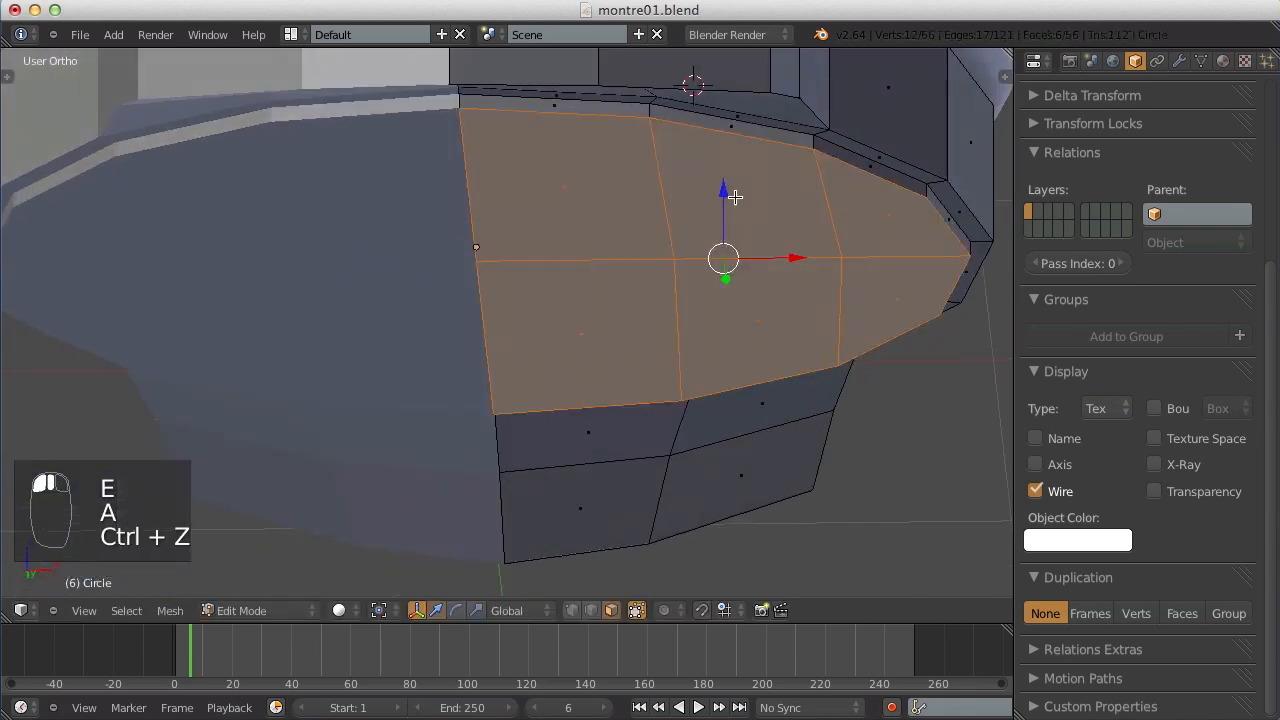
{"action": "key", "text": "a"}
Add a loop cut around the rim of the extruded back plate and return to Object Mode with nothing selected.
{"action": "key", "text": "ctrl+r"}
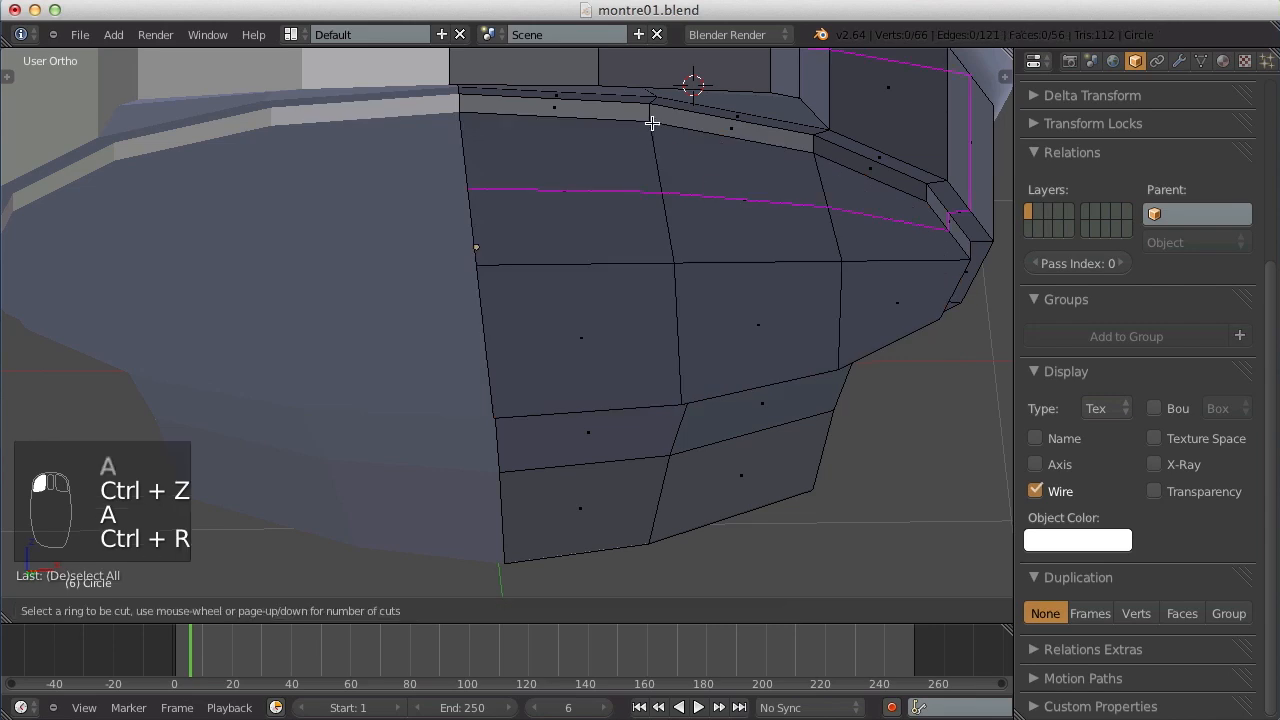
{"action": "left_click", "coordinate": [645, 111]}
{"action": "left_click", "coordinate": [645, 115]}
{"action": "key", "text": "Tab"}
{"action": "scroll", "coordinate": [647, 128], "scroll_direction": "down", "scroll_amount": 9}
{"action": "key", "text": "a"}
Select the case body and add a Subdivision Surface modifier to it.
{"action": "middle_click_drag", "start_coordinate": [646, 132], "coordinate": [511, 98]}
{"action": "scroll", "coordinate": [539, 164], "scroll_direction": "up", "scroll_amount": 6}
{"action": "right_click", "coordinate": [547, 181]}
{"action": "scroll", "coordinate": [547, 185], "scroll_direction": "down", "scroll_amount": 8}
{"action": "middle_click_drag", "start_coordinate": [546, 251], "coordinate": [566, 343]}
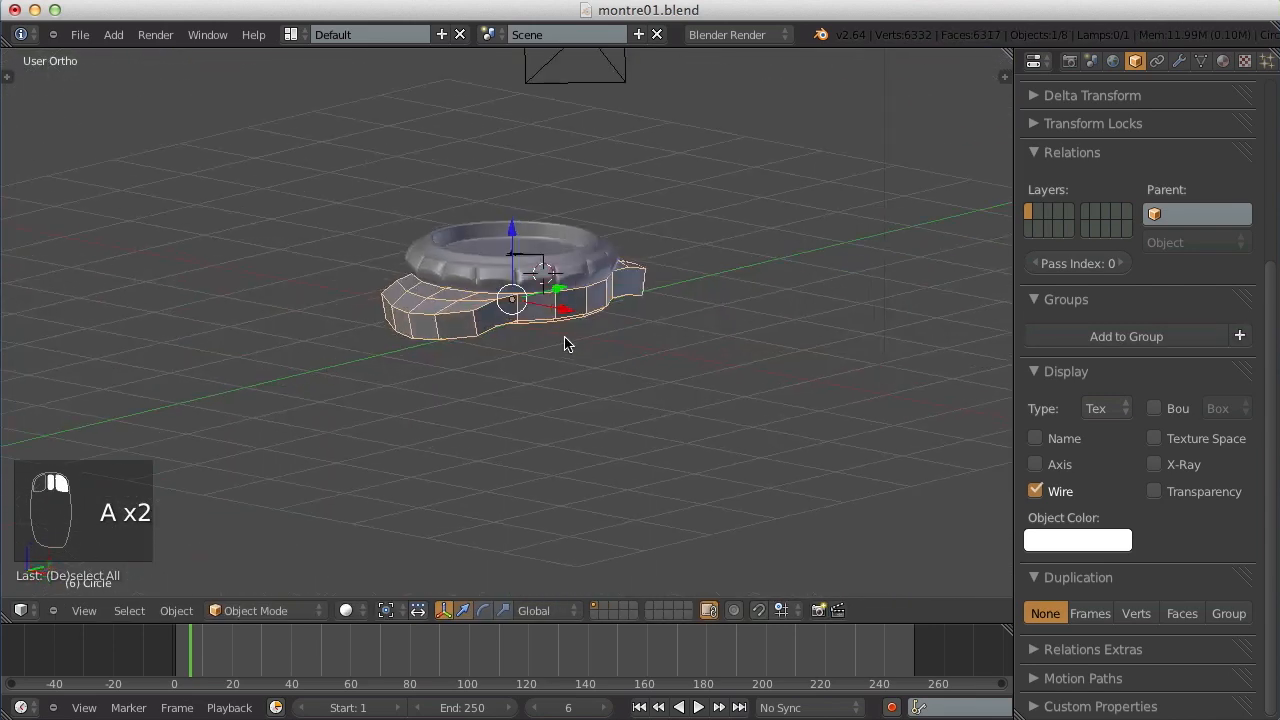
{"action": "scroll", "coordinate": [600, 300], "scroll_direction": "up", "scroll_amount": 6}
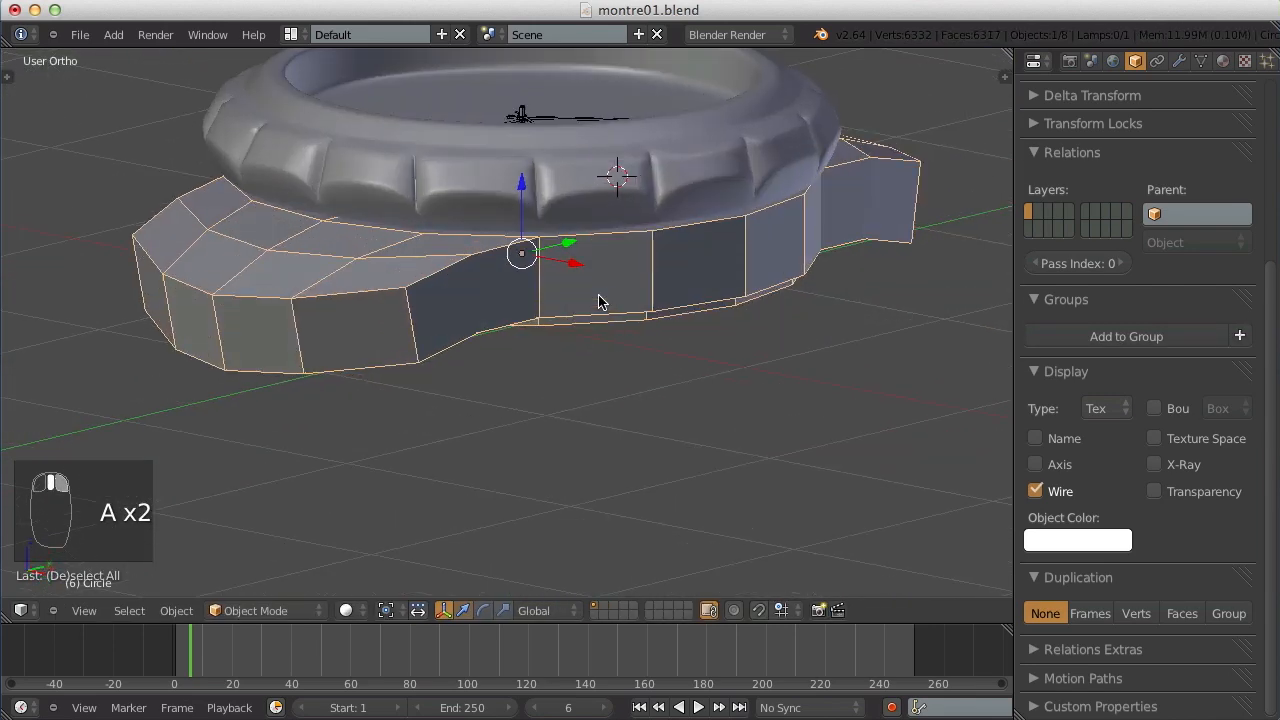
{"action": "left_click", "coordinate": [1181, 62]}
{"action": "left_click", "coordinate": [1090, 141]}
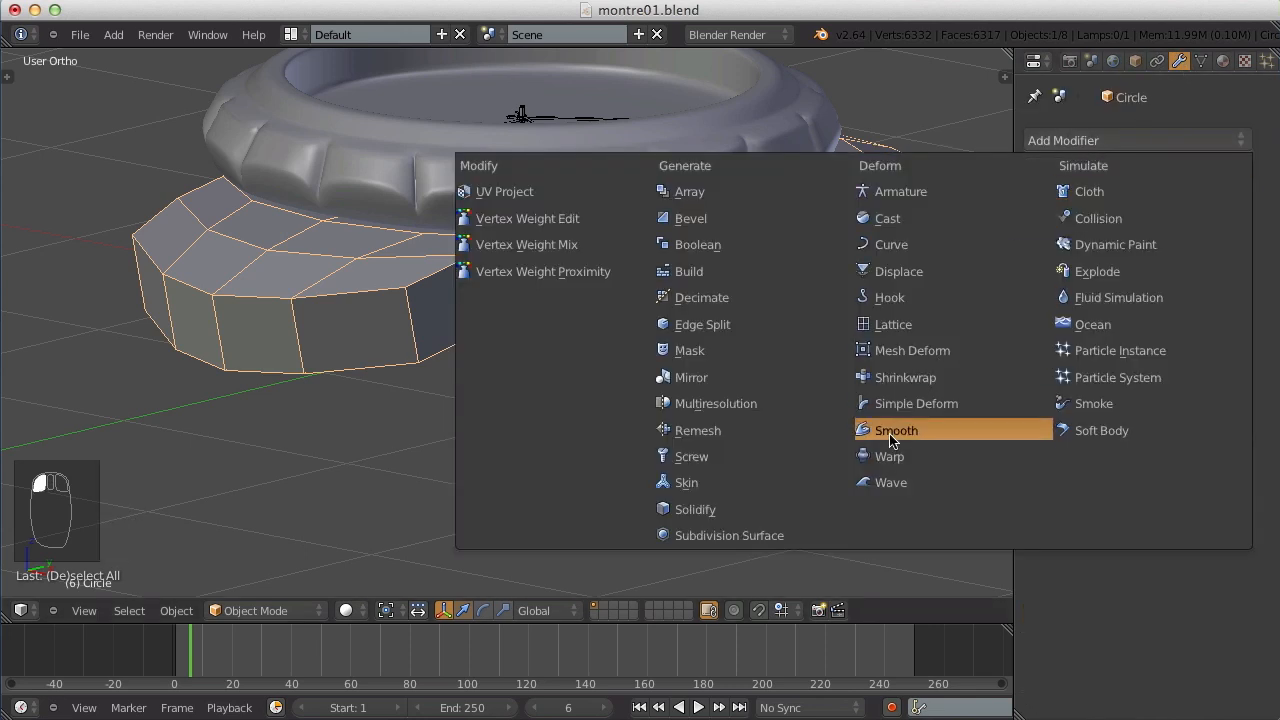
{"action": "left_click", "coordinate": [794, 523]}
Shade the case body smooth and turn off its Wire display.
{"action": "key", "text": "a"}
{"action": "key", "text": "t"}
{"action": "scroll", "coordinate": [792, 502], "scroll_direction": "down", "scroll_amount": 3}
{"action": "key", "text": "a"}
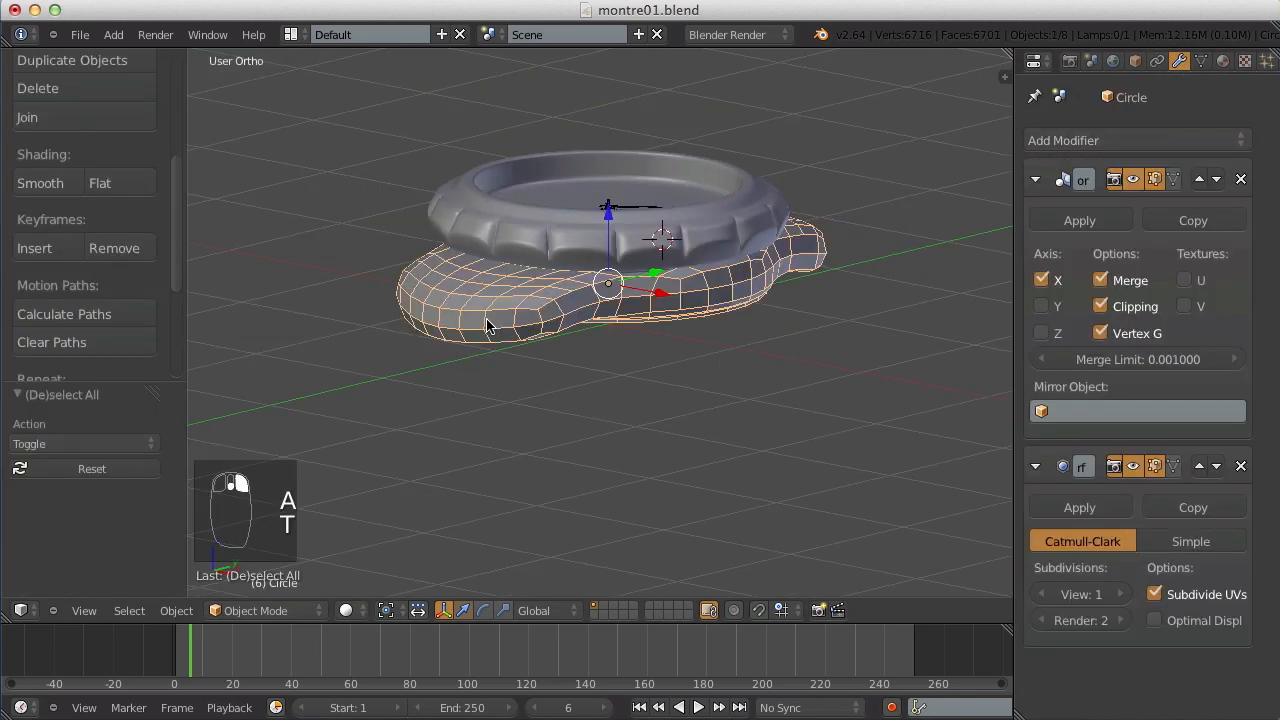
{"action": "left_click", "coordinate": [35, 185]}
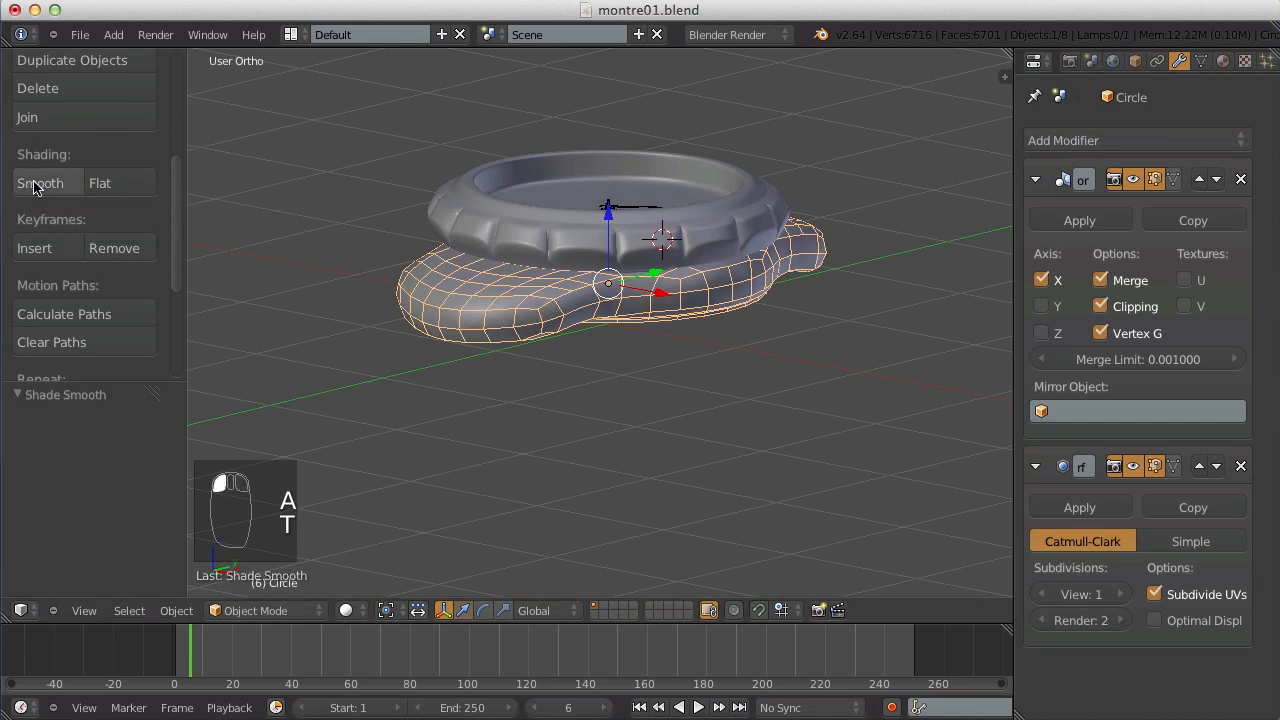
{"action": "key", "text": "a"}
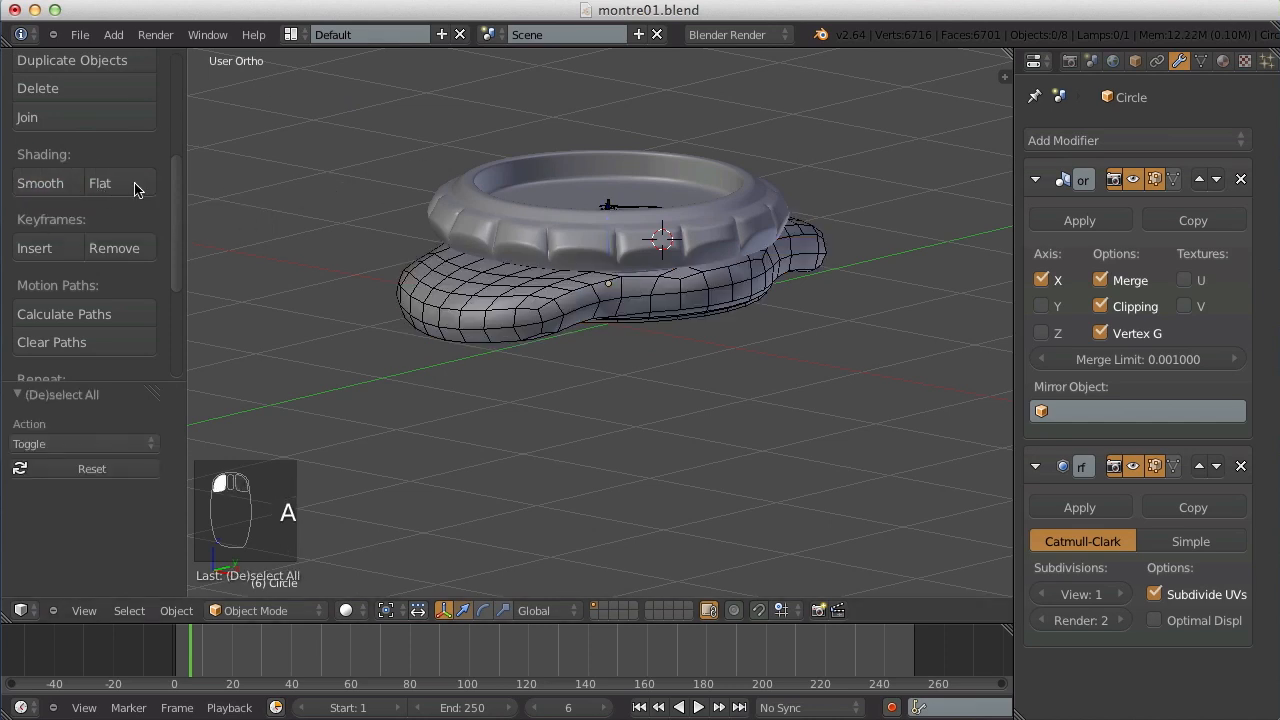
{"action": "right_click", "coordinate": [815, 276]}
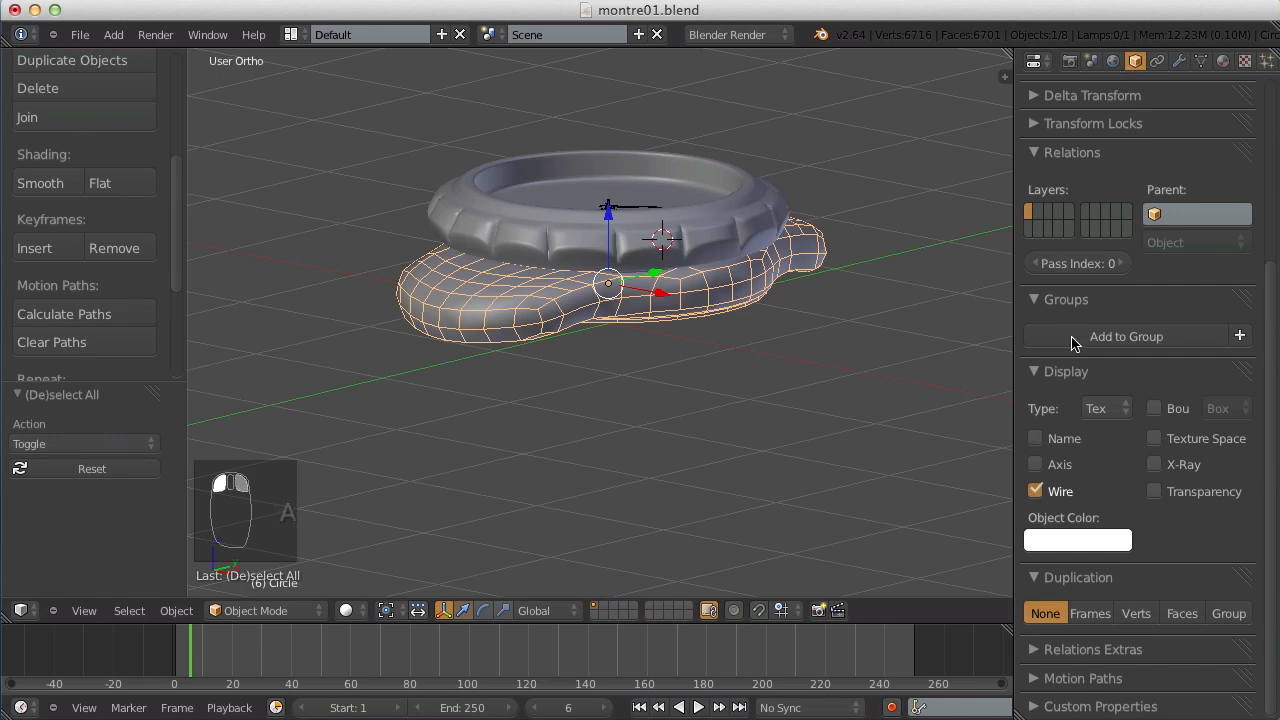
{"action": "key", "text": "a"}
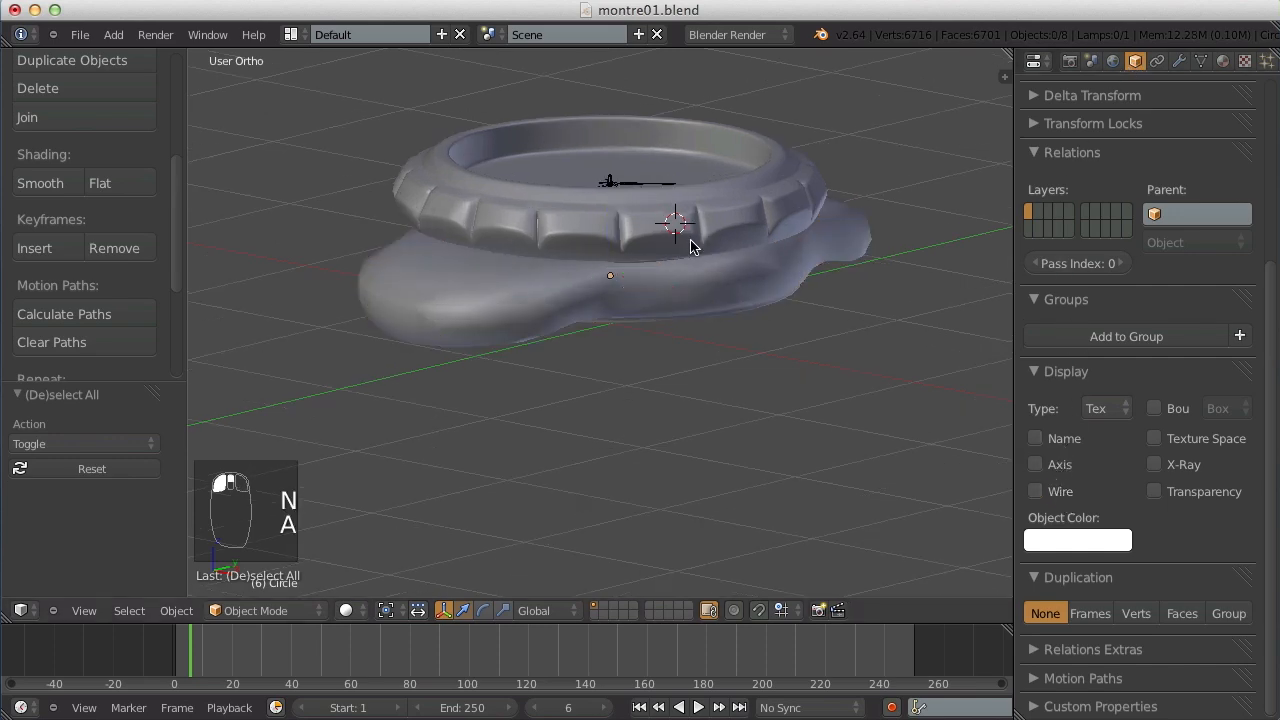
Isolate the bezel by hiding the other objects, and open it in Edit Mode from below.
{"action": "scroll", "coordinate": [707, 236], "scroll_direction": "down", "scroll_amount": 5}
{"action": "middle_click_drag", "start_coordinate": [645, 316], "coordinate": [634, 149]}
{"action": "scroll", "coordinate": [658, 296], "scroll_direction": "up", "scroll_amount": 4}
{"action": "key", "text": "shift+h"}
{"action": "key", "text": "Tab"}
{"action": "scroll", "coordinate": [575, 246], "scroll_direction": "up", "scroll_amount": 2}
{"action": "key", "text": "a"}
{"action": "key", "text": "a"}
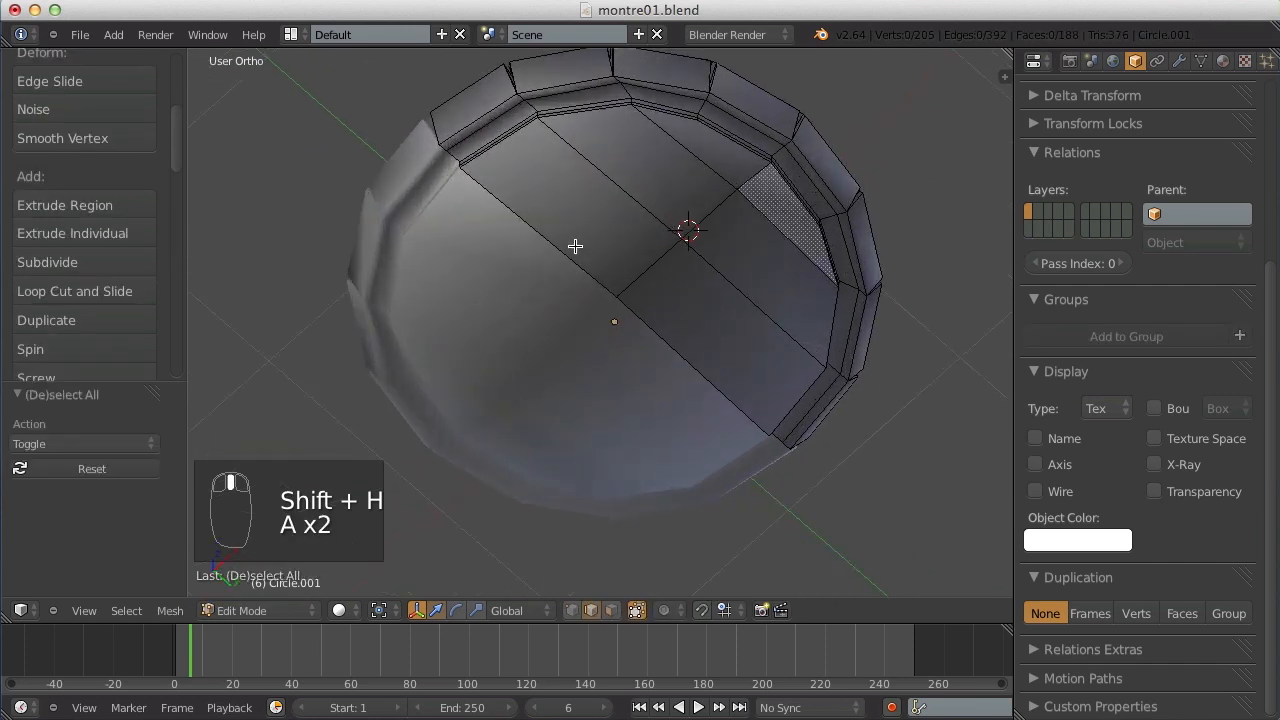
Delete the flat faces that close the bezel's underside, using face selection, and return to Object Mode.
{"action": "key", "text": "ctrl+Tab"}
{"action": "left_click", "coordinate": [616, 192]}
{"action": "key", "text": "b"}
{"action": "left_click_drag", "start_coordinate": [629, 171], "coordinate": [791, 235]}
{"action": "key", "text": "Delete"}
{"action": "left_click", "coordinate": [791, 237]}
{"action": "key", "text": "Tab"}
{"action": "key", "text": "a"}
{"action": "key", "text": "a"}
{"action": "middle_click_drag", "start_coordinate": [791, 249], "coordinate": [664, 236]}
Unhide all objects and set the case body's viewport subdivision level to 2.
{"action": "key", "text": "alt+h"}
{"action": "key", "text": "a"}
{"action": "scroll", "coordinate": [775, 270], "scroll_direction": "up", "scroll_amount": 5}
{"action": "scroll", "coordinate": [664, 236], "scroll_direction": "down", "scroll_amount": 4}
{"action": "key", "text": "Tab"}
{"action": "key", "text": "Tab"}
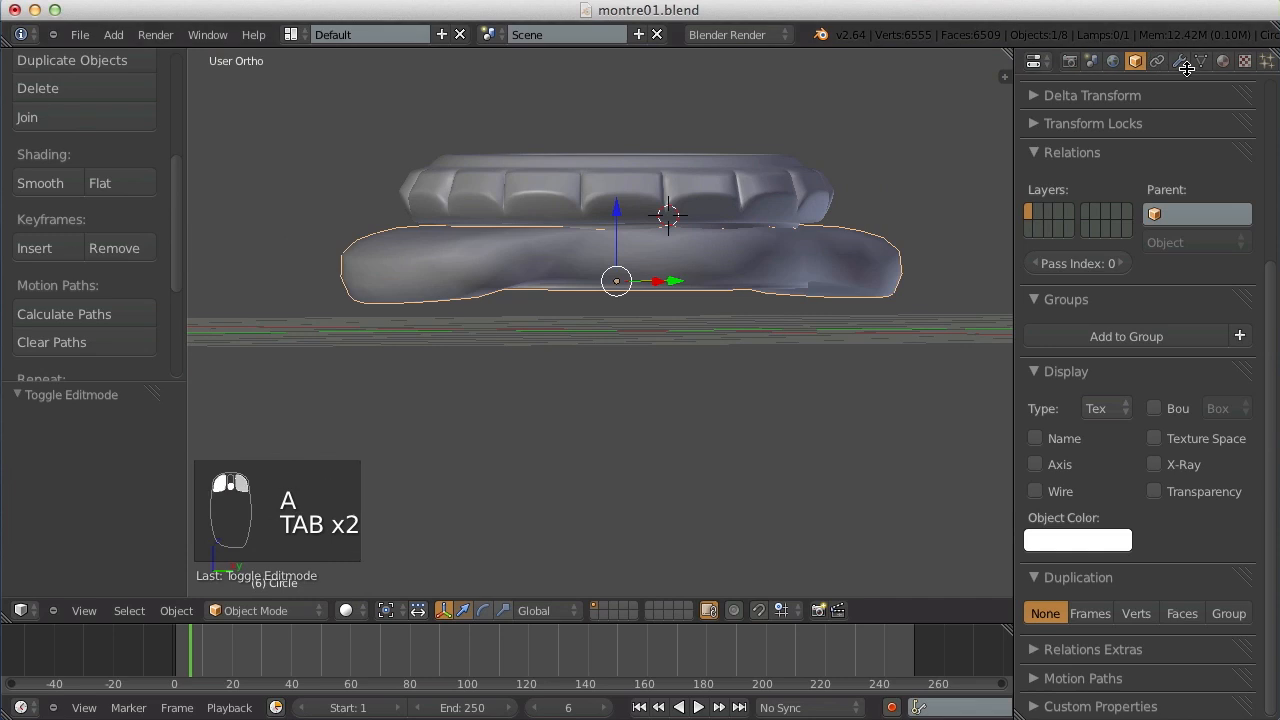
{"action": "left_click", "coordinate": [1181, 62]}
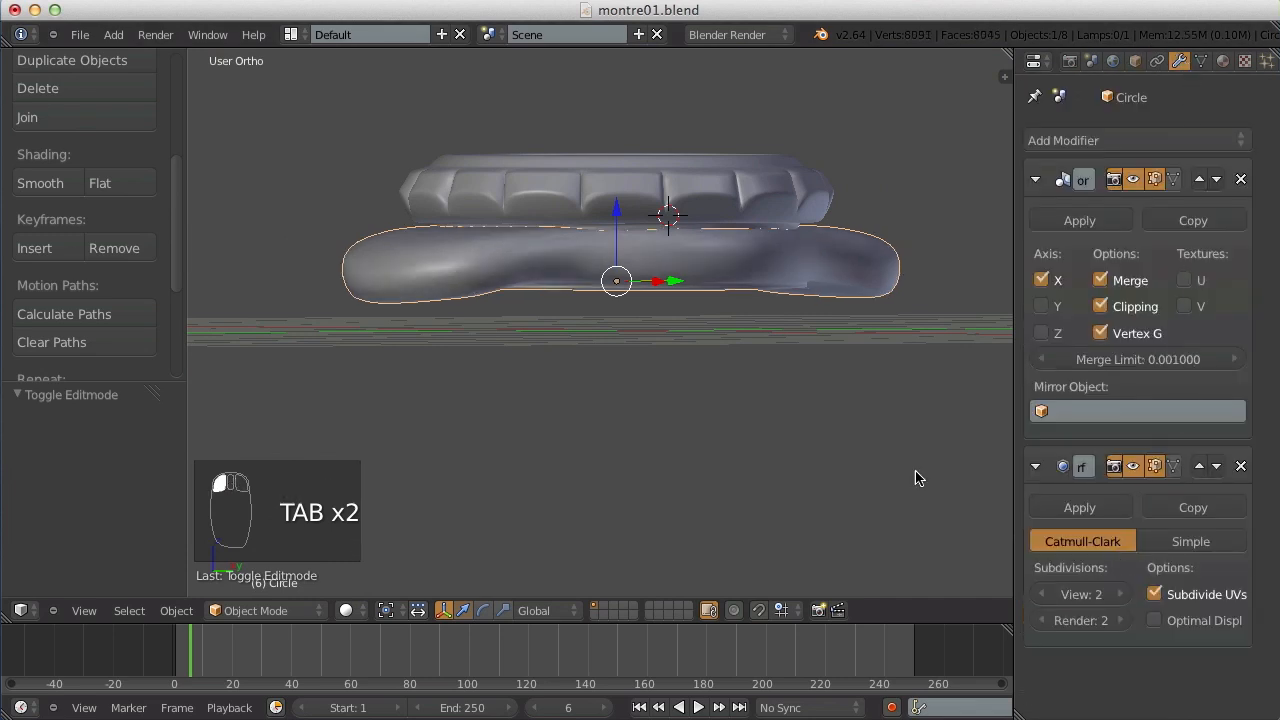
{"action": "key", "text": "a"}
{"action": "key", "text": "a"}
{"action": "key", "text": "a"}
Add a loop cut around the case body's side wall close to its upper edge.
{"action": "scroll", "coordinate": [458, 157], "scroll_direction": "up", "scroll_amount": 4}
{"action": "middle_click_drag", "start_coordinate": [458, 157], "coordinate": [463, 187]}
{"action": "key", "text": "Tab"}
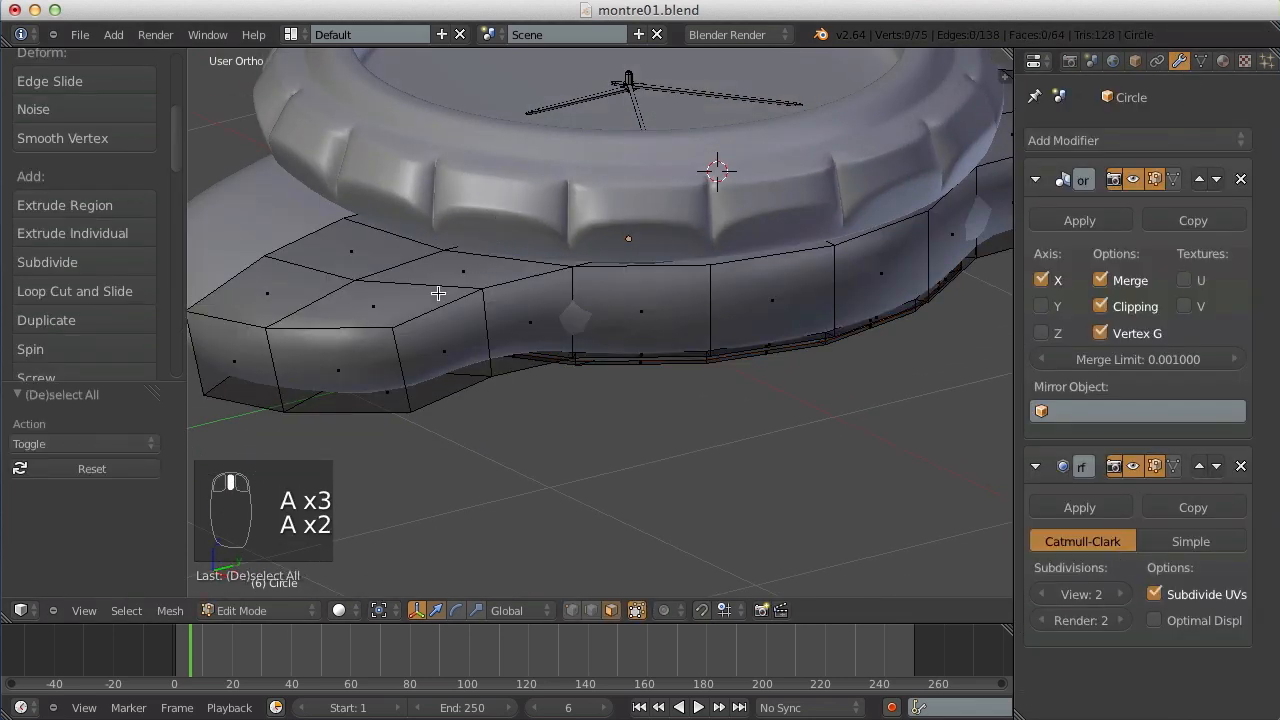
{"action": "key", "text": "ctrl+r"}
{"action": "left_click", "coordinate": [408, 340]}
{"action": "left_click", "coordinate": [406, 314]}
{"action": "key", "text": "a"}
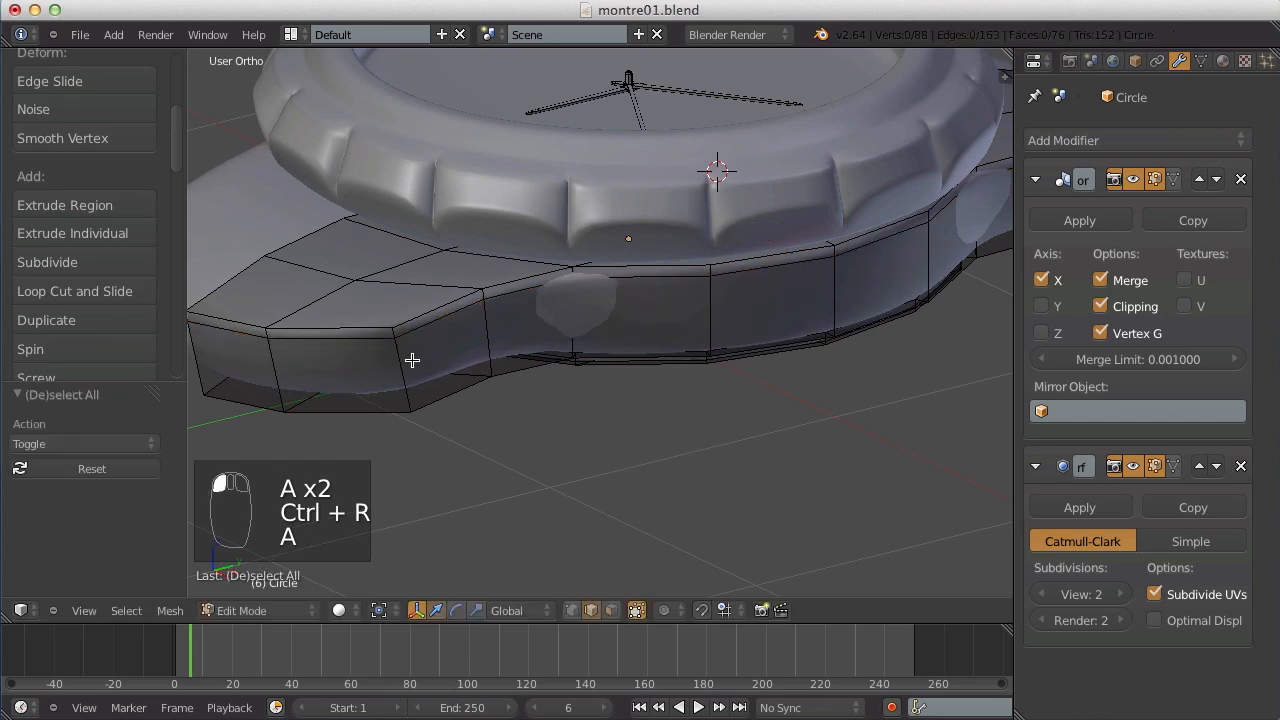
Add a second loop cut around the side wall close to its lower edge and return to Object Mode.
{"action": "key", "text": "ctrl+r"}
{"action": "left_click", "coordinate": [412, 375]}
{"action": "left_click", "coordinate": [413, 403]}
{"action": "key", "text": "Tab"}
{"action": "scroll", "coordinate": [437, 383], "scroll_direction": "down", "scroll_amount": 5}
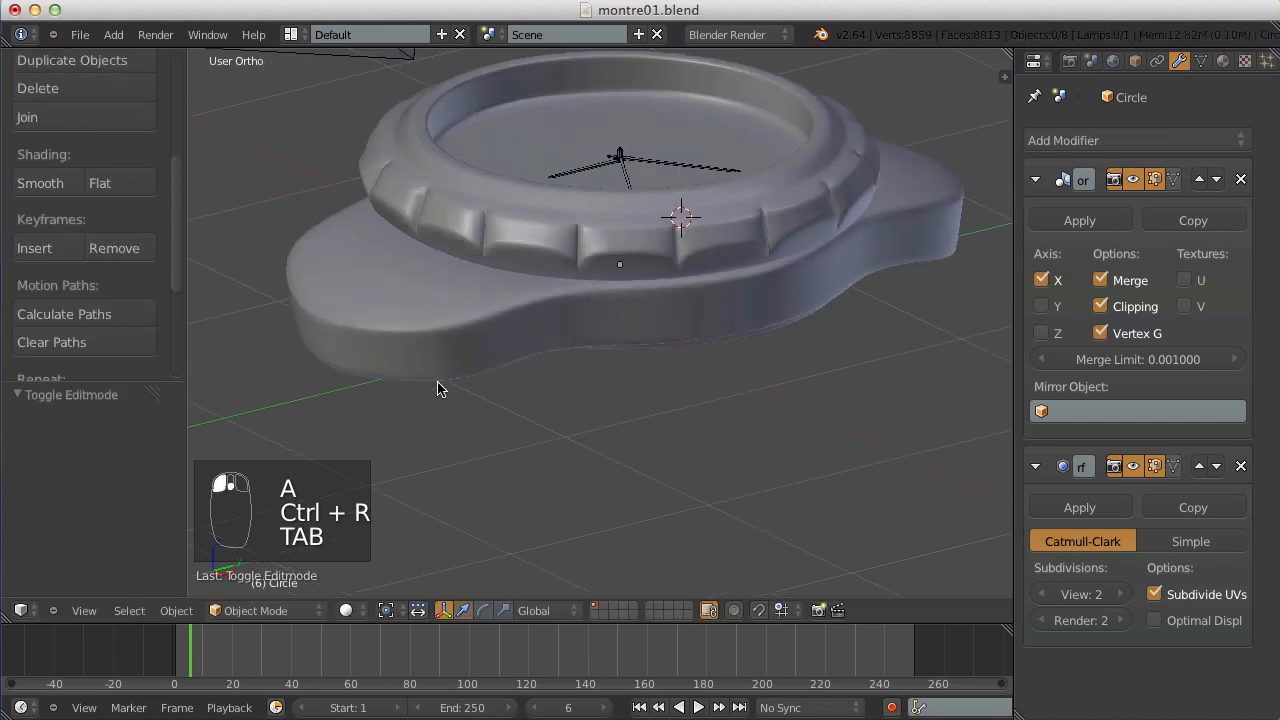
Slide the top edge along the side of the case body's lug with Edge Slide.
{"action": "middle_click_drag", "start_coordinate": [449, 369], "coordinate": [739, 329]}
{"action": "scroll", "coordinate": [739, 329], "scroll_direction": "up", "scroll_amount": 6}
{"action": "key", "text": "Tab"}
{"action": "key", "text": "a"}
{"action": "key", "text": "a"}
{"action": "middle_click_drag", "start_coordinate": [450, 434], "coordinate": [579, 495]}
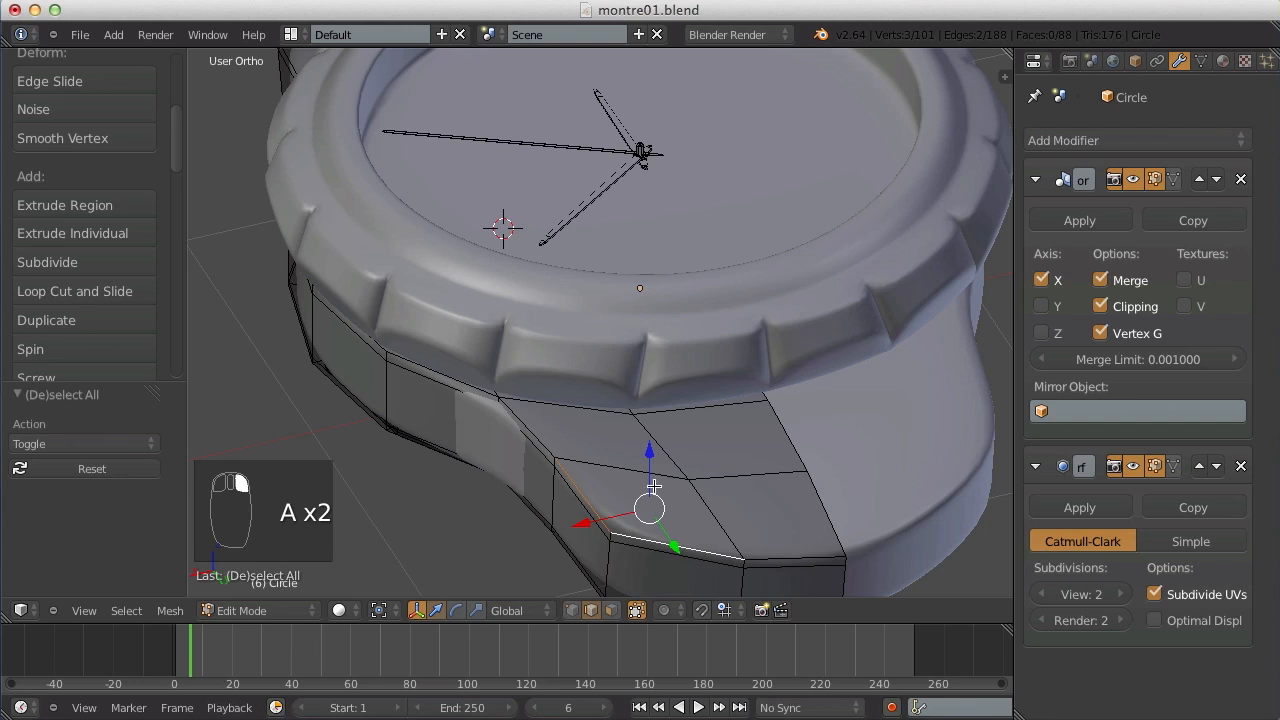
{"action": "key", "text": "ctrl+e"}
{"action": "left_click", "coordinate": [604, 482]}
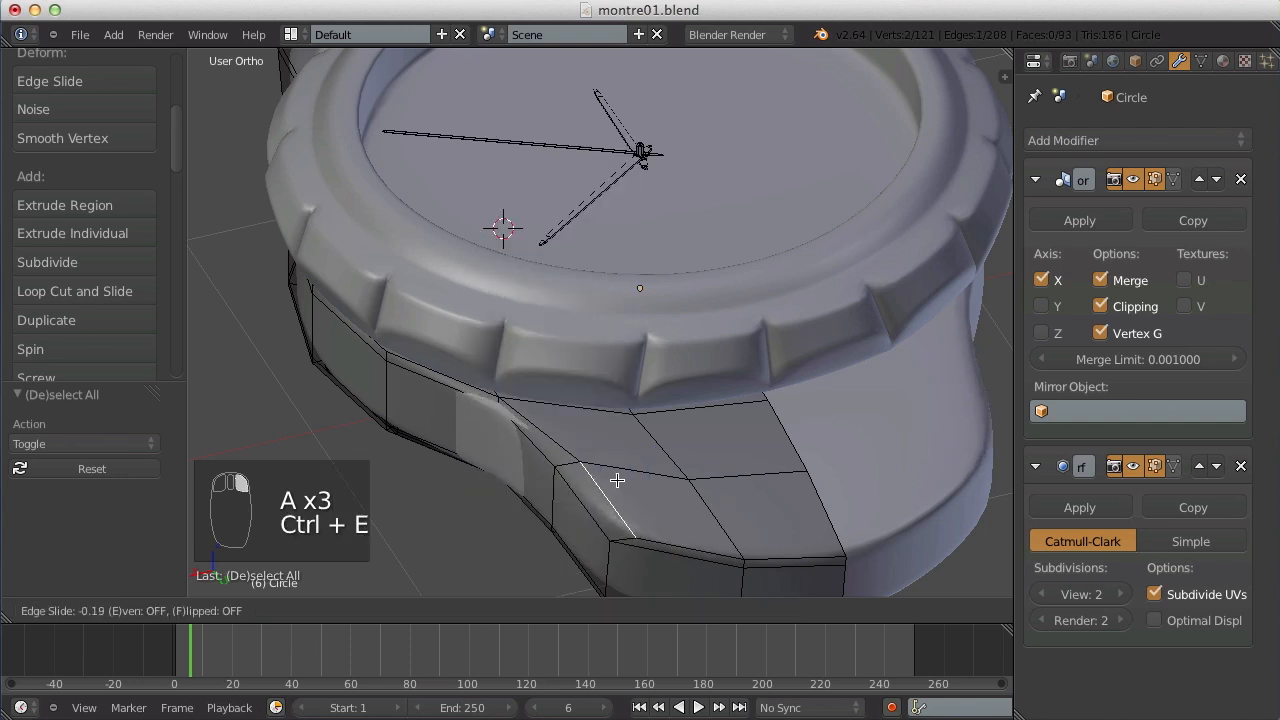
{"action": "left_click", "coordinate": [606, 523]}
{"action": "key", "text": "a"}
Undo the accidental sharp marking, slide the lug's two upper end edges inward with Edge Slide, and leave Edit Mode.
{"action": "middle_click_drag", "start_coordinate": [643, 491], "coordinate": [576, 108]}
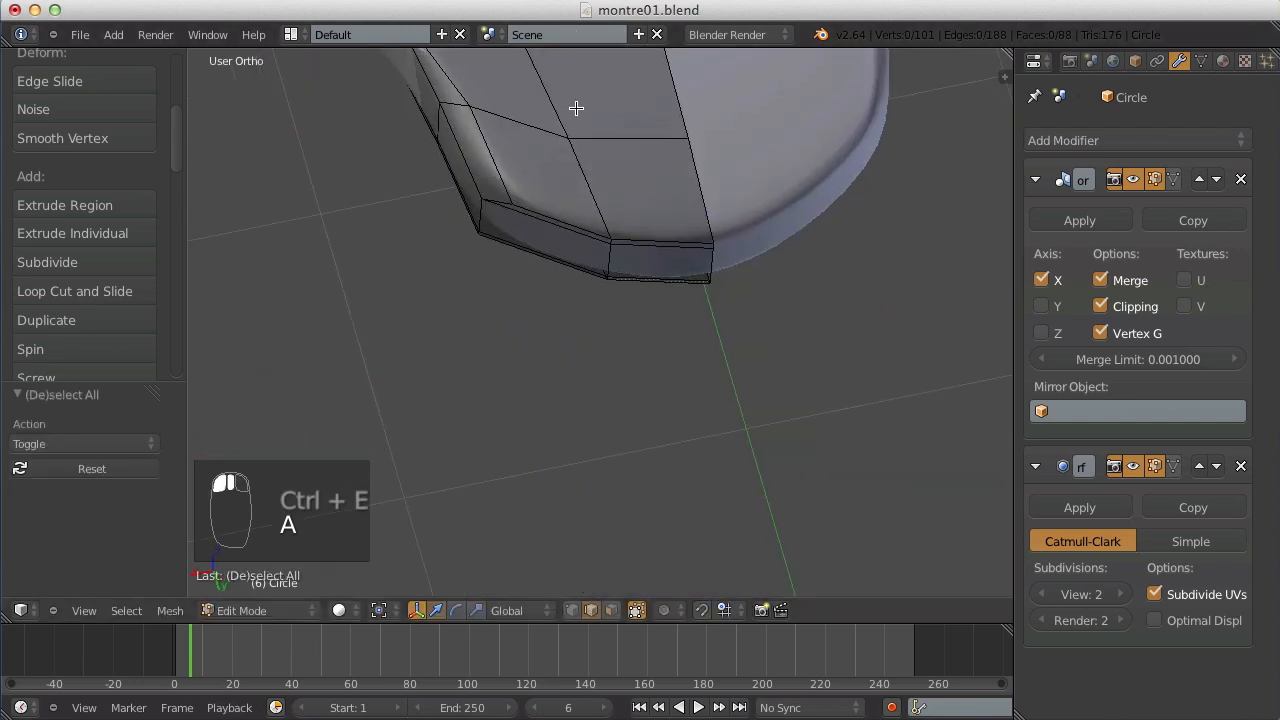
{"action": "key", "text": "ctrl+e"}
{"action": "left_click", "coordinate": [667, 223]}
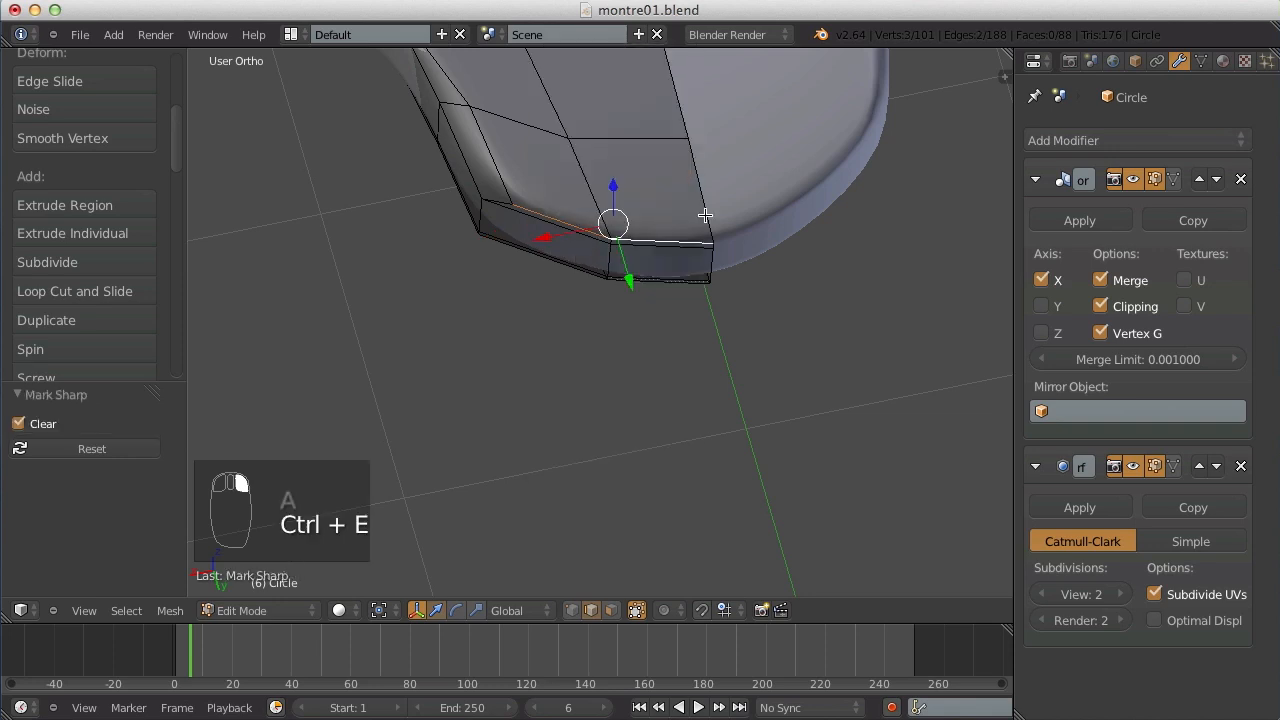
{"action": "key", "text": "ctrl+e"}
{"action": "left_click", "coordinate": [746, 390]}
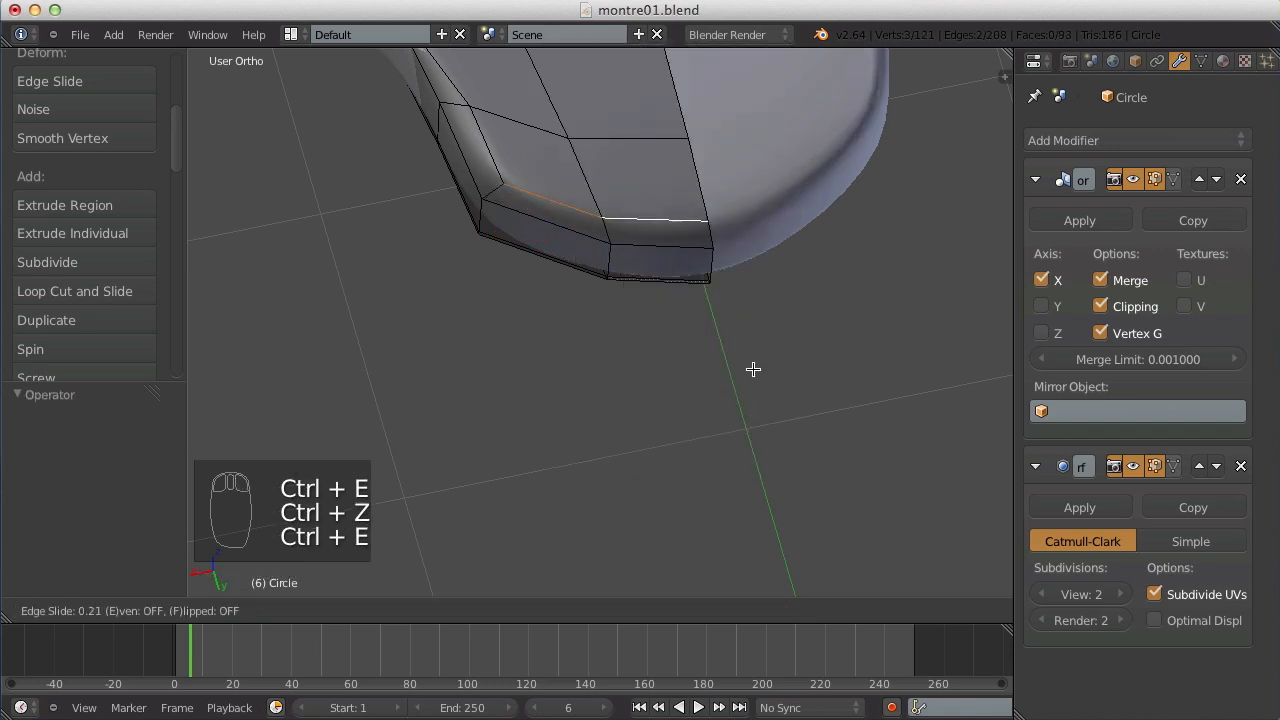
{"action": "left_click", "coordinate": [756, 358]}
{"action": "key", "text": "Tab"}
{"action": "scroll", "coordinate": [602, 42], "scroll_direction": "down", "scroll_amount": 3}
{"action": "scroll", "coordinate": [543, 429], "scroll_direction": "down", "scroll_amount": 8}
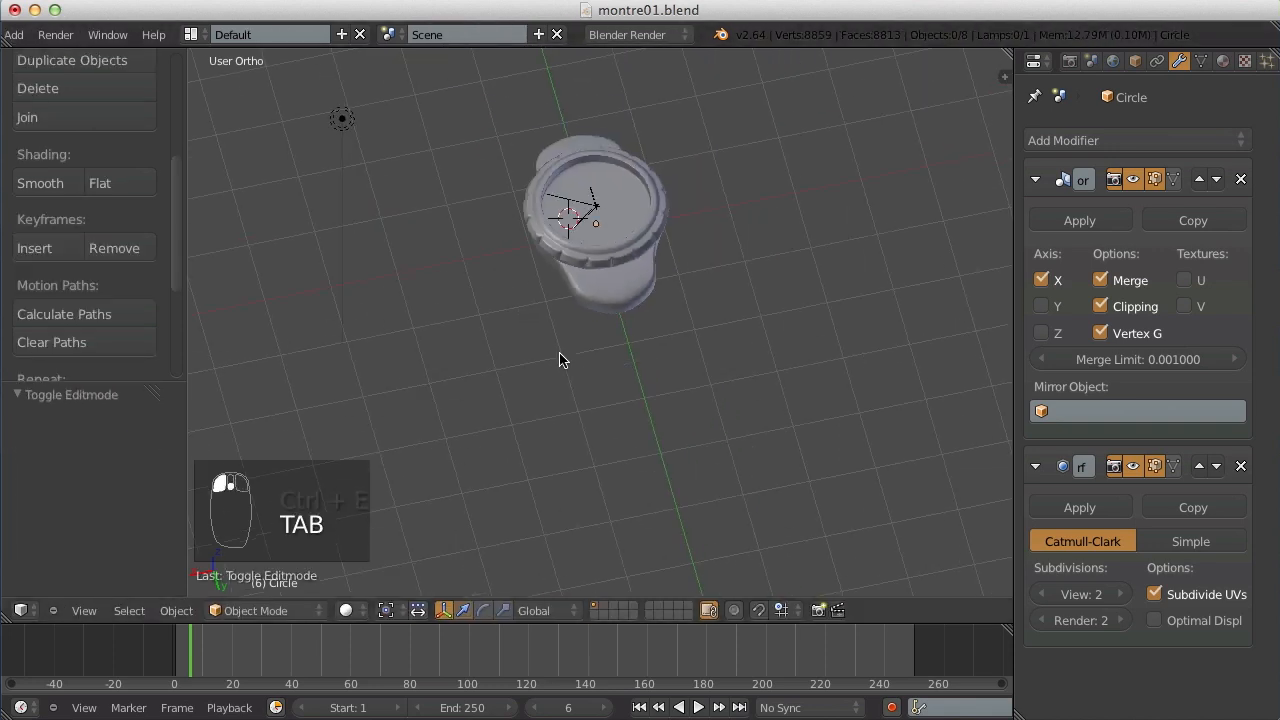
Open the case body in Edit Mode from the top, with vertex selection and wireframe shading.
{"action": "middle_click_drag", "start_coordinate": [560, 360], "coordinate": [568, 268]}
{"action": "key", "text": "KP_7"}
{"action": "key", "text": "Tab"}
{"action": "key", "text": "a"}
{"action": "scroll", "coordinate": [571, 320], "scroll_direction": "up", "scroll_amount": 5}
{"action": "scroll", "coordinate": [574, 325], "scroll_direction": "down", "scroll_amount": 8}
{"action": "scroll", "coordinate": [568, 268], "scroll_direction": "up", "scroll_amount": 1}
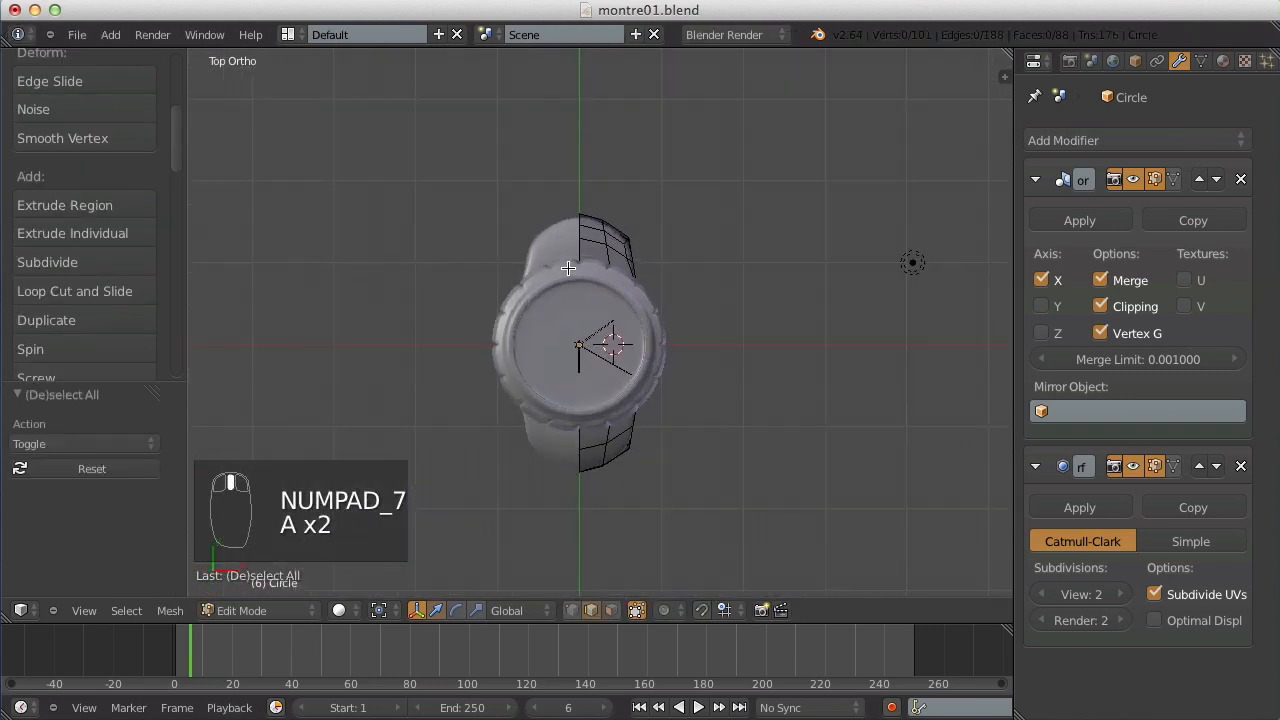
{"action": "scroll", "coordinate": [568, 268], "scroll_direction": "up", "scroll_amount": 3}
{"action": "key", "text": "ctrl+Tab"}
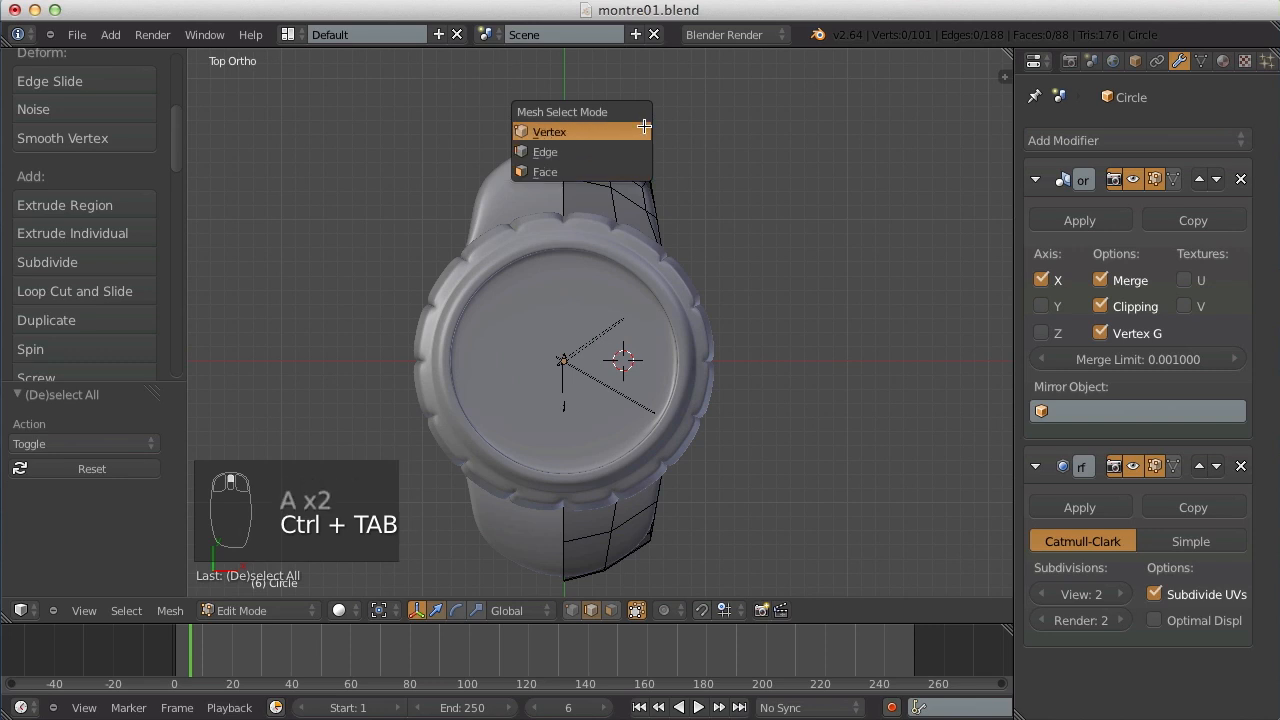
{"action": "left_click", "coordinate": [644, 126]}
{"action": "key", "text": "z"}
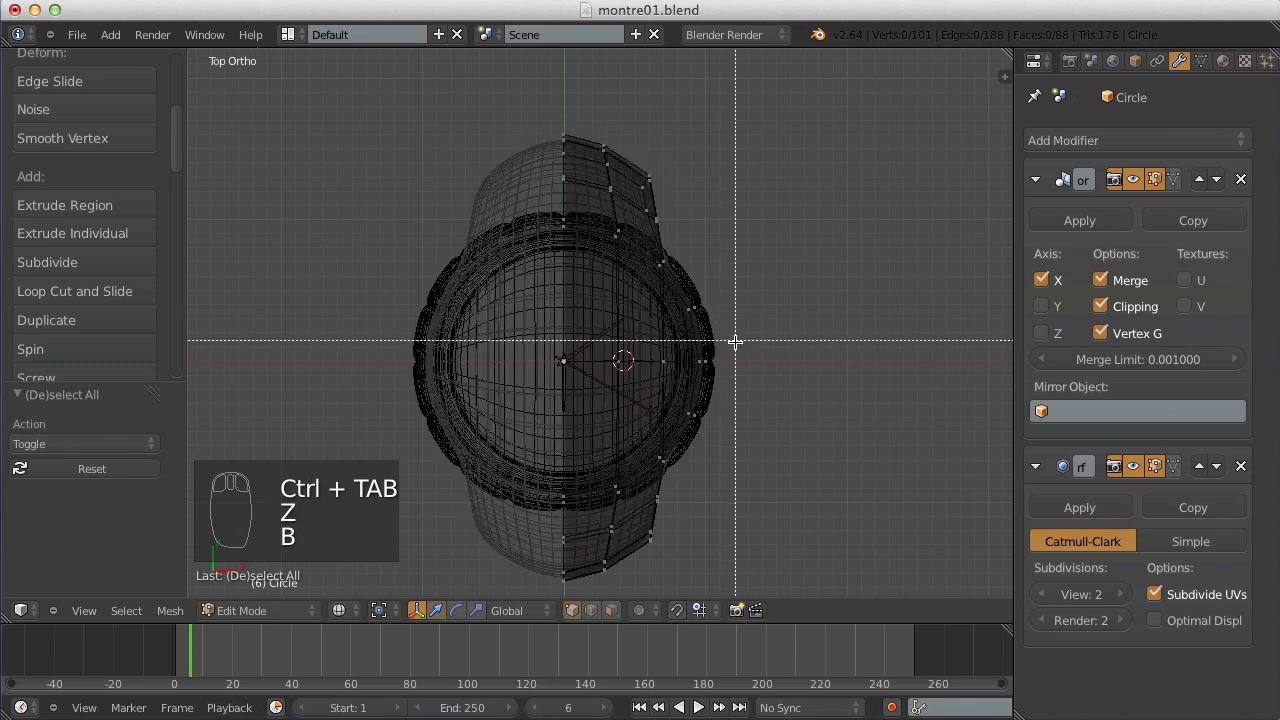
Delete the faces of the case body's half on the negative Y side, return to solid Object Mode and select the body.
{"action": "left_click_drag", "start_coordinate": [740, 354], "coordinate": [491, 586]}
{"action": "key", "text": "Delete"}
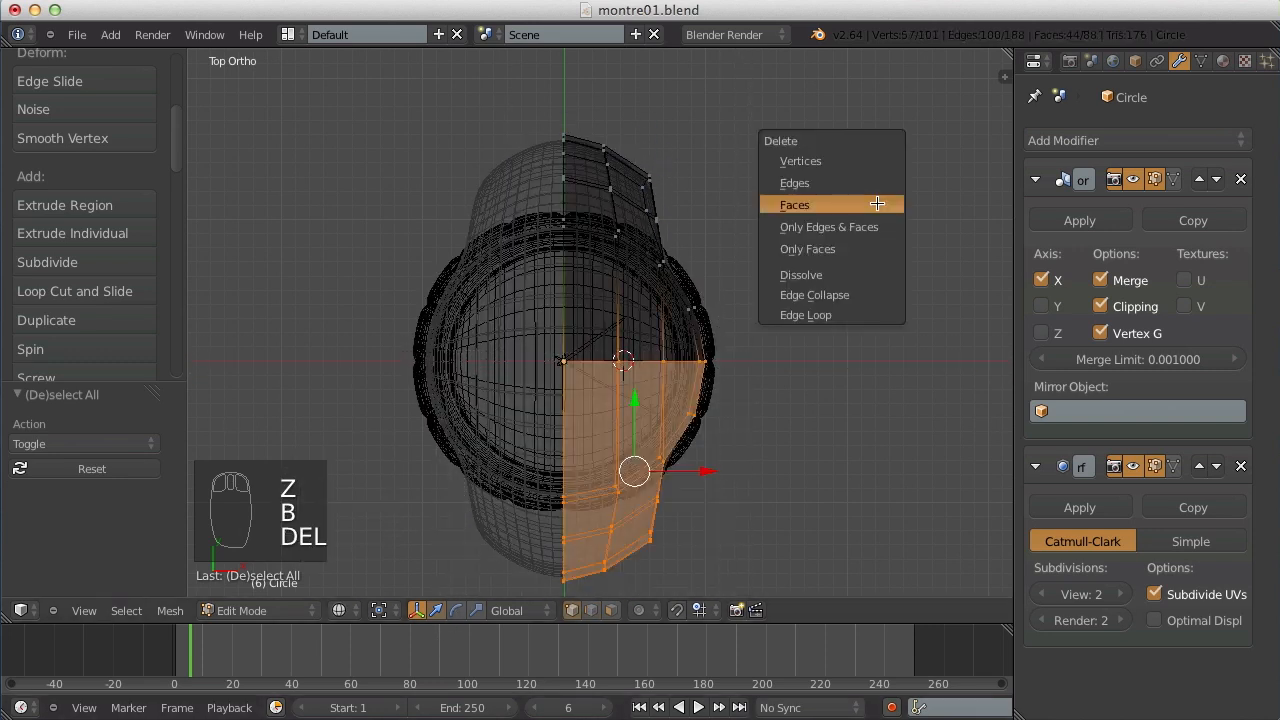
{"action": "left_click", "coordinate": [890, 162]}
{"action": "key", "text": "ctrl+z"}
{"action": "key", "text": "x"}
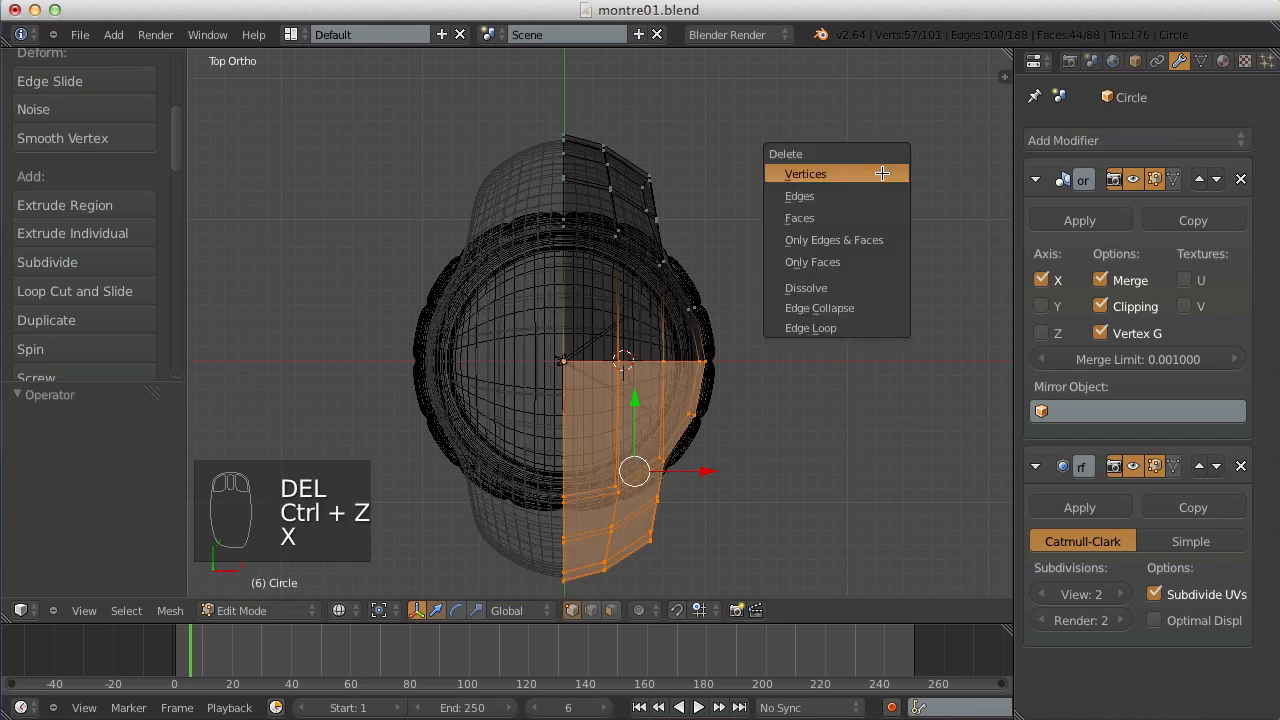
{"action": "left_click", "coordinate": [878, 218]}
{"action": "key", "text": "Tab"}
{"action": "key", "text": "z"}
{"action": "mouse_move", "coordinate": [804, 262]}
{"action": "middle_mouse_down"}
{"action": "mouse_move", "coordinate": [600, 63]}
{"action": "mouse_move", "coordinate": [619, 166]}
{"action": "middle_mouse_up"}
{"action": "right_click", "coordinate": [643, 266]}
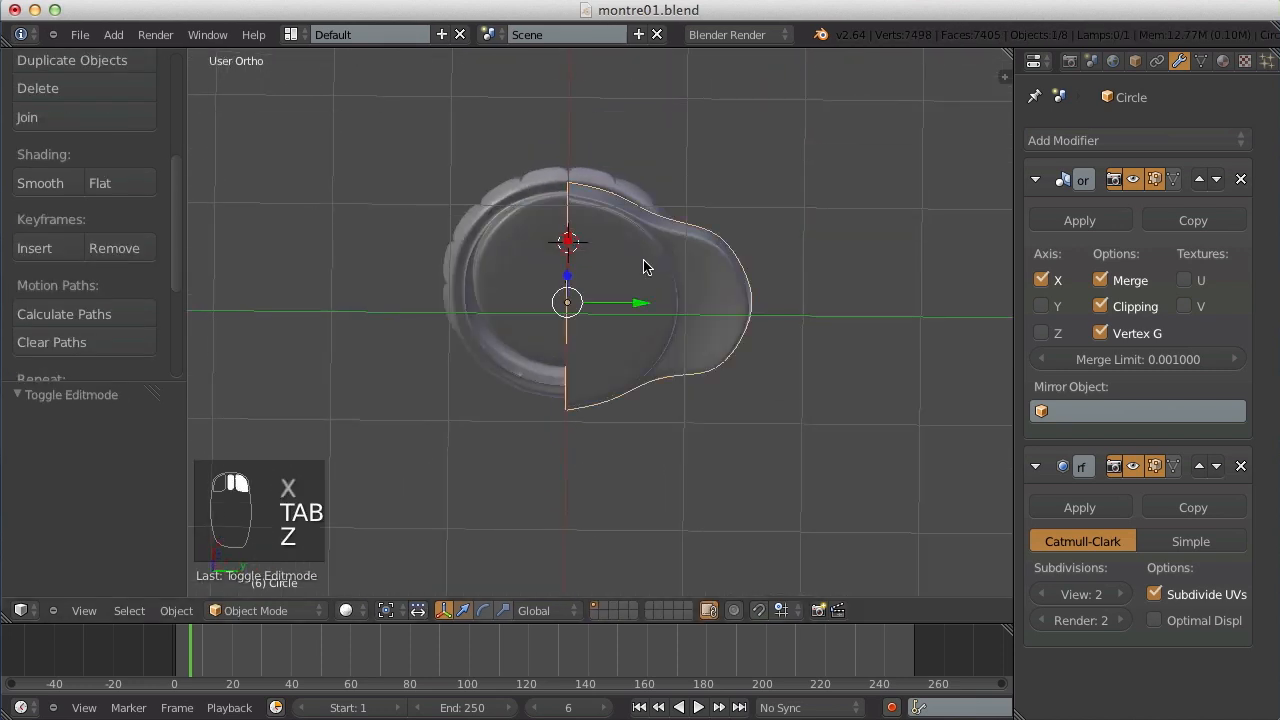
Enable the Y axis in the case body's Mirror modifier and deselect everything.
{"action": "left_click", "coordinate": [1042, 306]}
{"action": "key", "text": "a"}
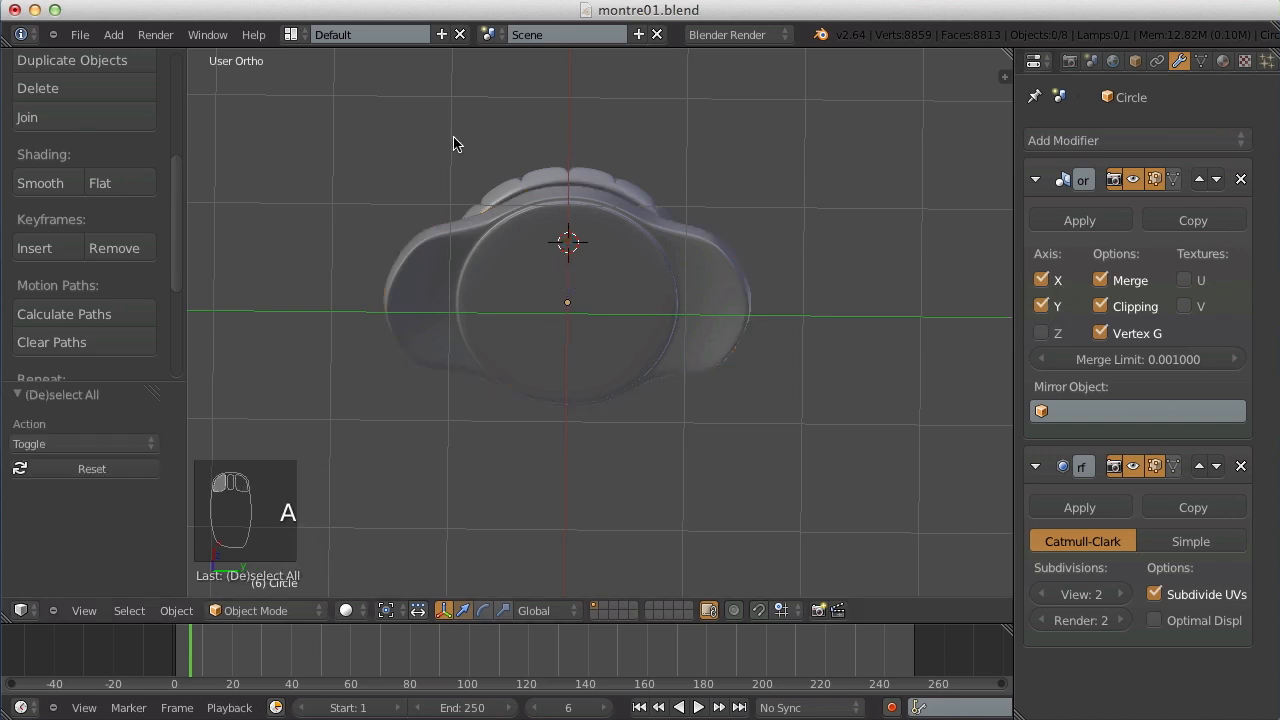
{"action": "middle_click_drag", "start_coordinate": [496, 212], "coordinate": [729, 273]}
In Edit Mode from the top, slide the inner crosswise edge on the lug's upper face toward the dial with Edge Slide.
{"action": "key", "text": "Tab"}
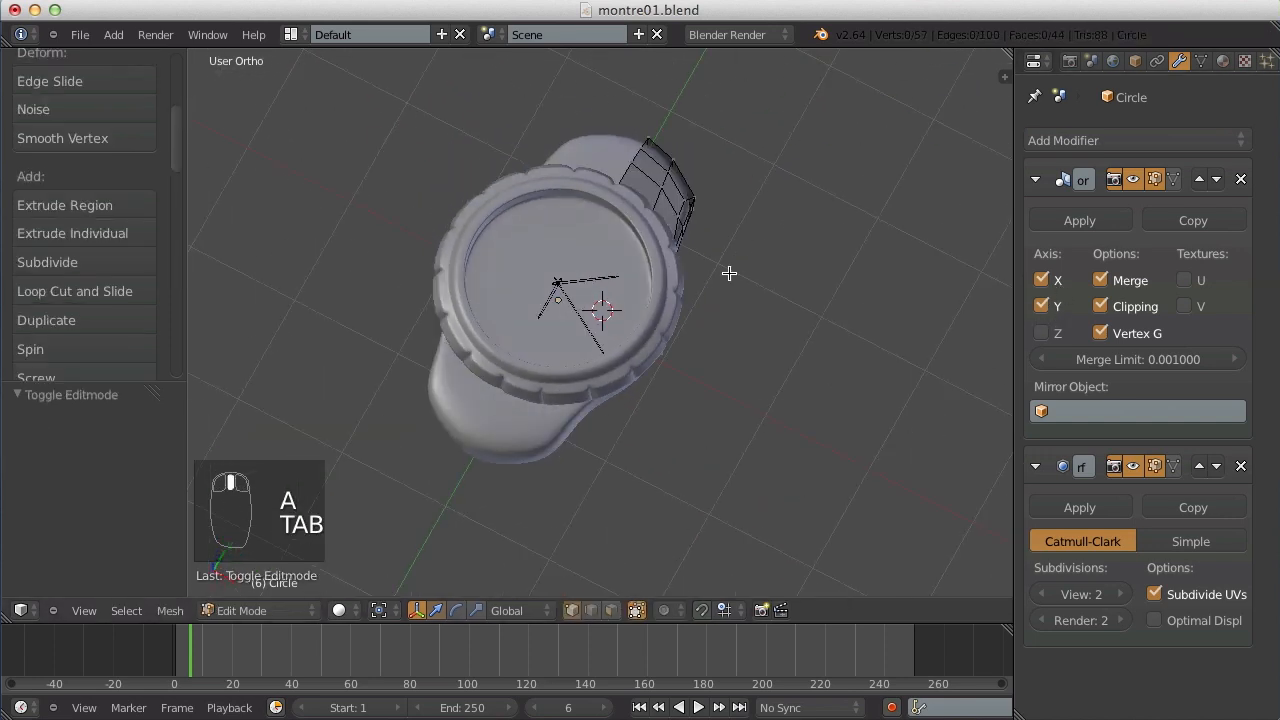
{"action": "key", "text": "KP_7"}
{"action": "key", "text": "z"}
{"action": "key", "text": "z"}
{"action": "scroll", "coordinate": [643, 386], "scroll_direction": "up", "scroll_amount": 8}
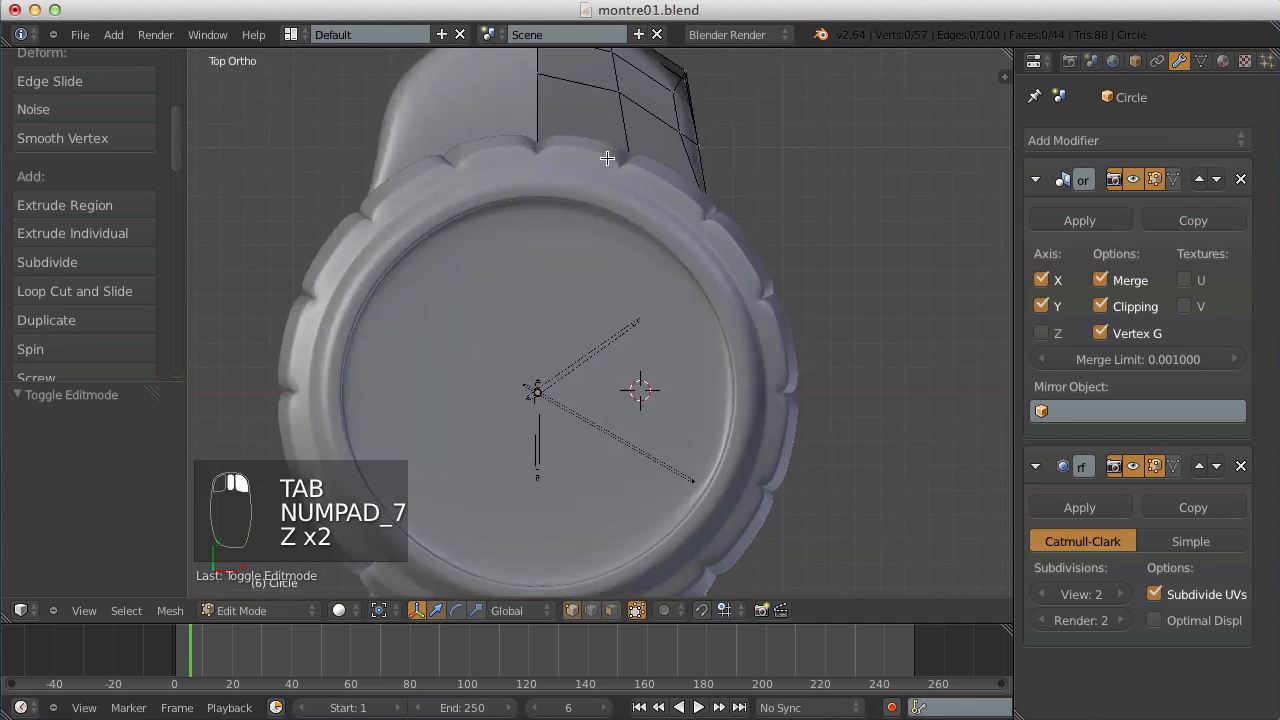
{"action": "middle_click_drag", "start_coordinate": [634, 488], "coordinate": [611, 193], "text": "shift"}
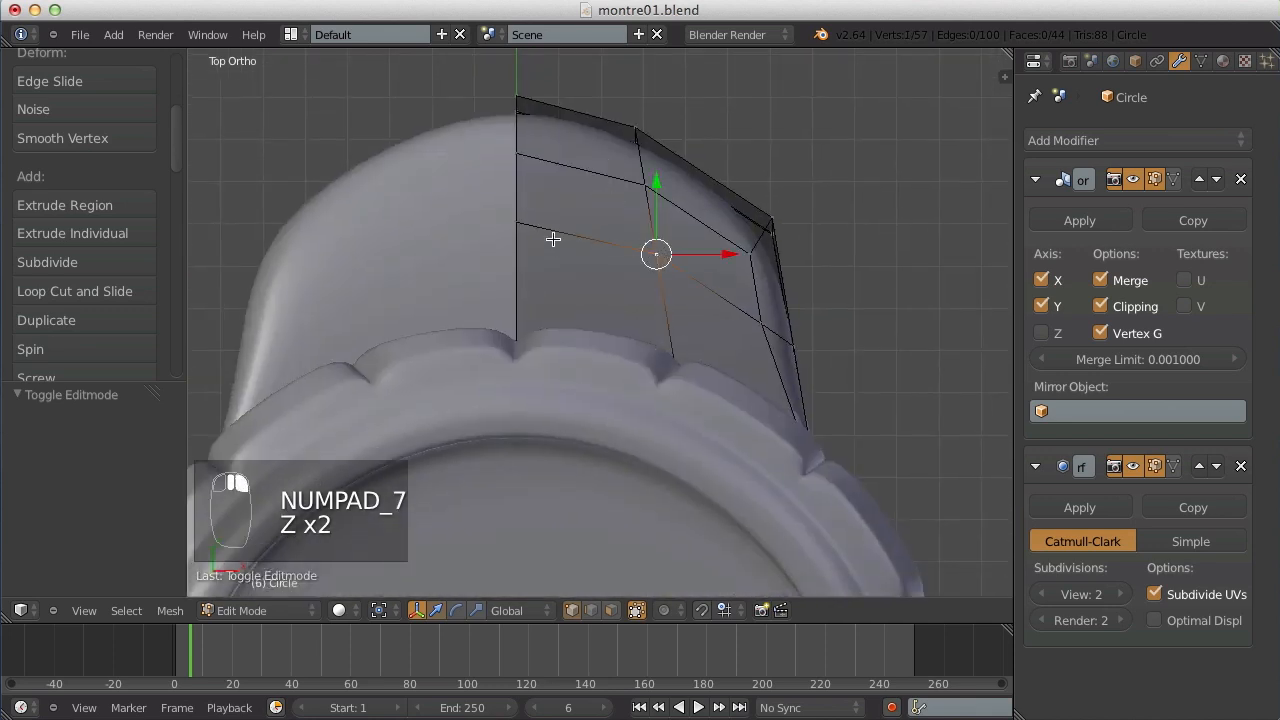
{"action": "key", "text": "ctrl+e"}
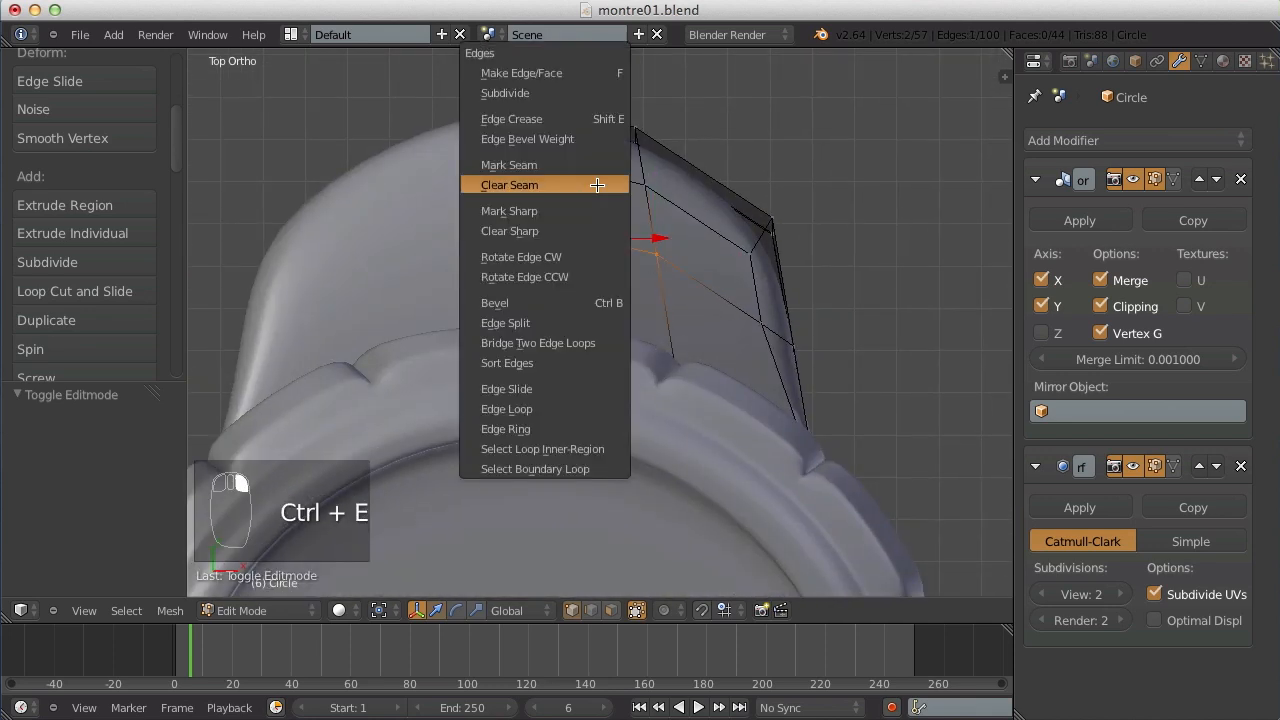
{"action": "left_click", "coordinate": [555, 389]}
{"action": "left_click", "coordinate": [554, 424]}
{"action": "key", "text": "z"}
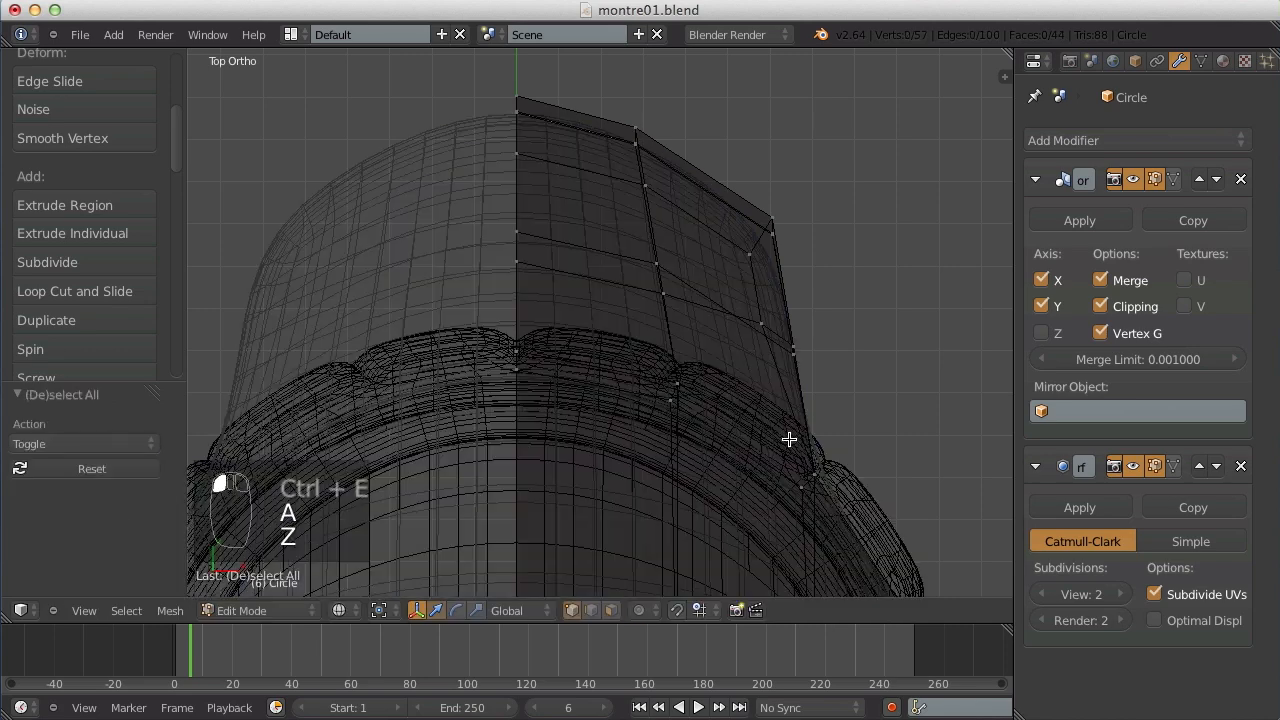
{"action": "key", "text": "z"}
Slide the edge along the lug's upper side corner with Edge Slide and check the smoothed shape in Object Mode.
{"action": "scroll", "coordinate": [800, 455], "scroll_direction": "down", "scroll_amount": 4}
{"action": "mouse_move", "coordinate": [791, 449]}
{"action": "middle_mouse_down"}
{"action": "mouse_move", "coordinate": [577, 331]}
{"action": "mouse_move", "coordinate": [514, 226]}
{"action": "mouse_move", "coordinate": [528, 505]}
{"action": "middle_mouse_up"}
{"action": "scroll", "coordinate": [528, 505], "scroll_direction": "up", "scroll_amount": 3}
{"action": "right_click", "coordinate": [522, 352]}
{"action": "scroll", "coordinate": [522, 352], "scroll_direction": "down", "scroll_amount": 4}
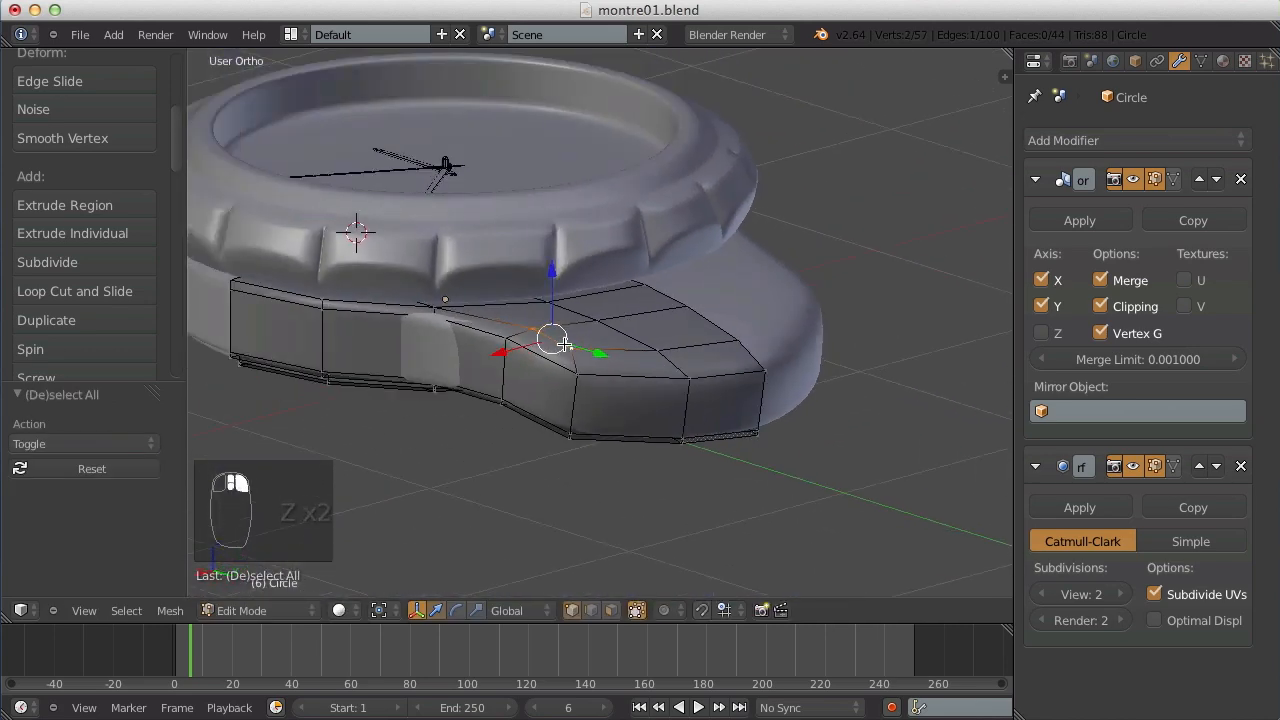
{"action": "middle_click_drag", "start_coordinate": [522, 352], "coordinate": [571, 394]}
{"action": "scroll", "coordinate": [497, 360], "scroll_direction": "up", "scroll_amount": 4}
{"action": "key", "text": "ctrl+e"}
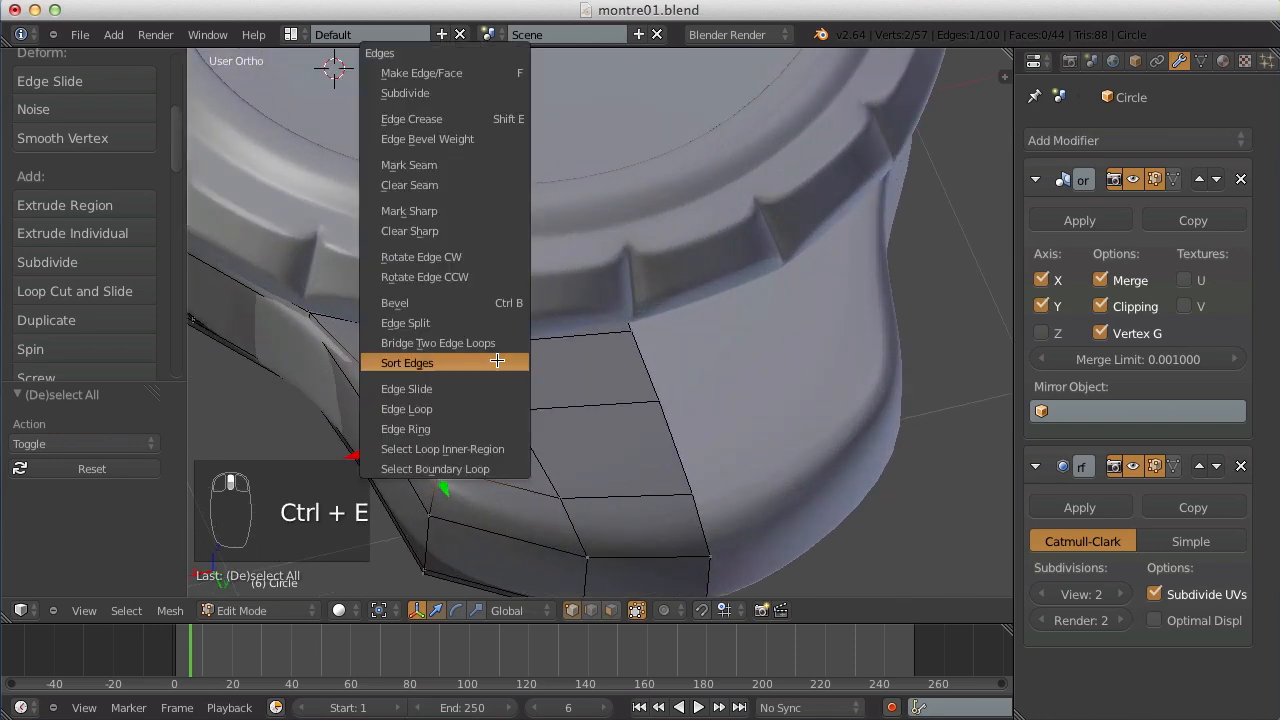
{"action": "left_click", "coordinate": [483, 388]}
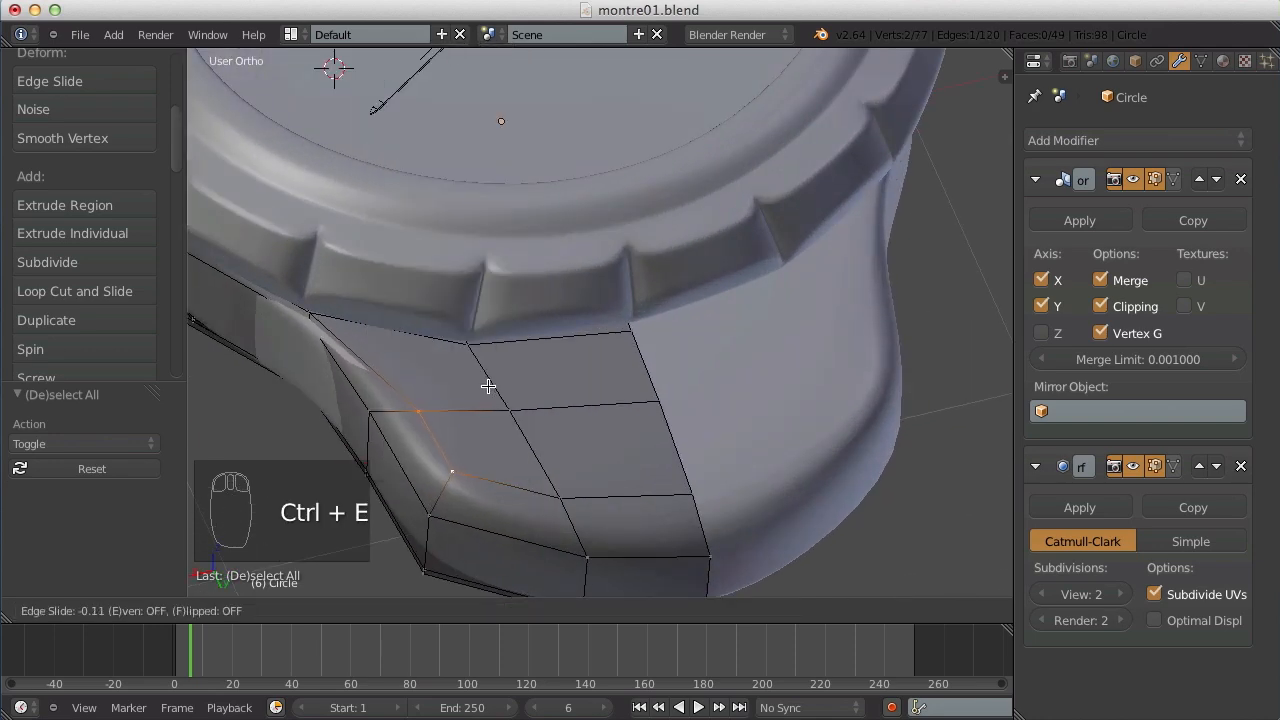
{"action": "left_click", "coordinate": [488, 386]}
{"action": "key", "text": "Tab"}
{"action": "scroll", "coordinate": [540, 350], "scroll_direction": "down", "scroll_amount": 5}
{"action": "middle_click_drag", "start_coordinate": [586, 323], "coordinate": [591, 380]}
In Edit Mode, select the lug's outer vertices in wireframe from the top, scale them down along Y and move them toward the dial.
{"action": "key", "text": "Tab"}
{"action": "scroll", "coordinate": [740, 355], "scroll_direction": "up", "scroll_amount": 5}
{"action": "key", "text": "KP_7"}
{"action": "key", "text": "z"}
{"action": "scroll", "coordinate": [740, 350], "scroll_direction": "up", "scroll_amount": 4}
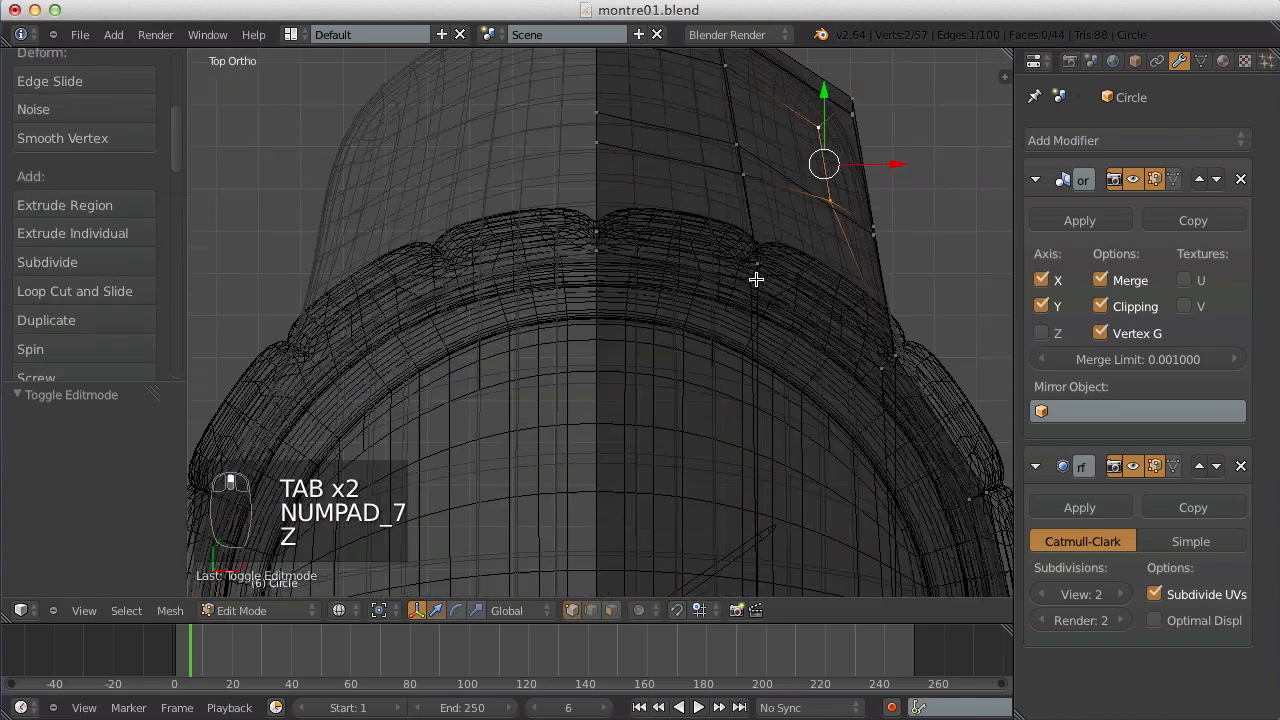
{"action": "key", "text": "a"}
{"action": "scroll", "coordinate": [790, 200], "scroll_direction": "down", "scroll_amount": 3}
{"action": "middle_click_drag", "start_coordinate": [829, 131], "coordinate": [787, 221], "text": "shift"}
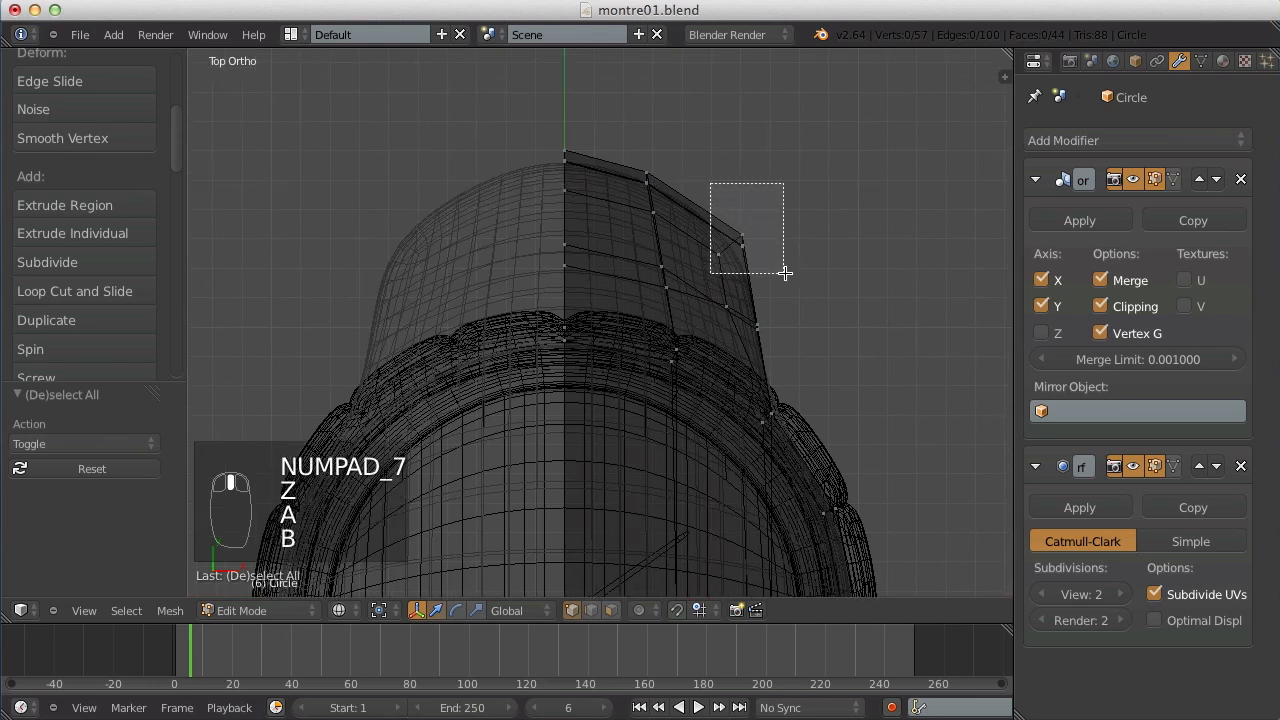
{"action": "left_click_drag", "start_coordinate": [501, 115], "coordinate": [838, 325]}
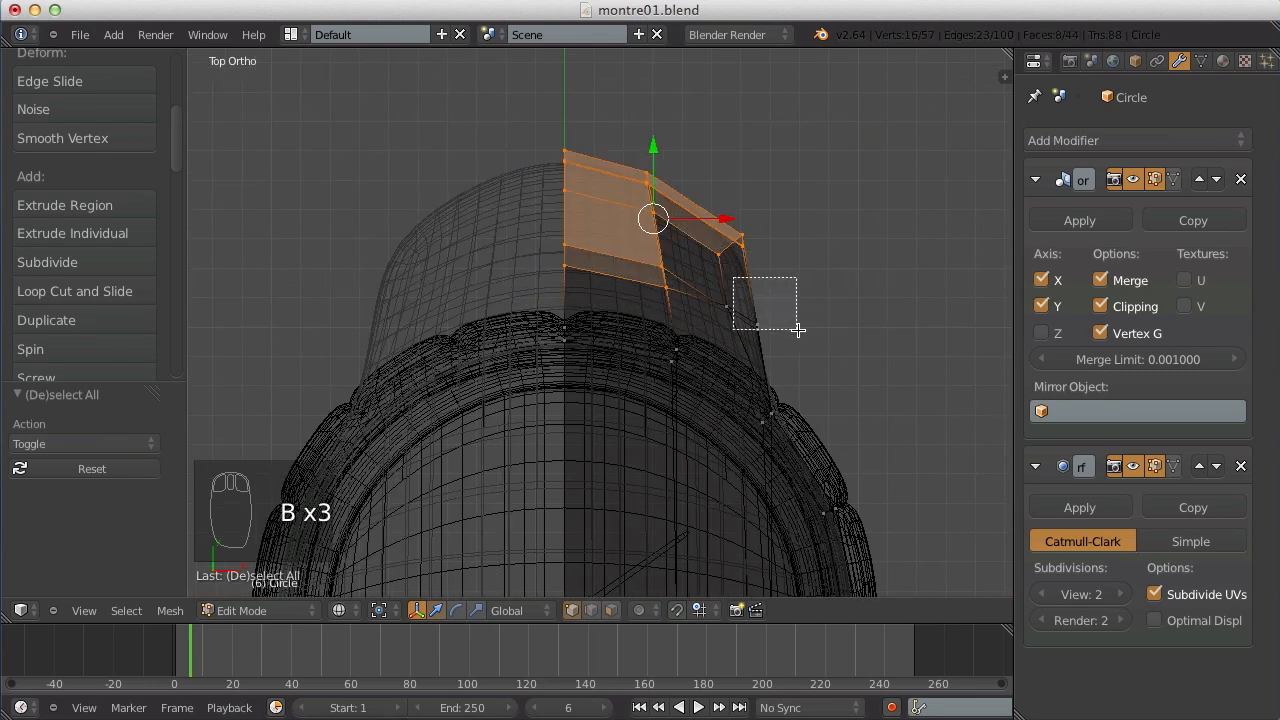
{"action": "key", "text": "y"}
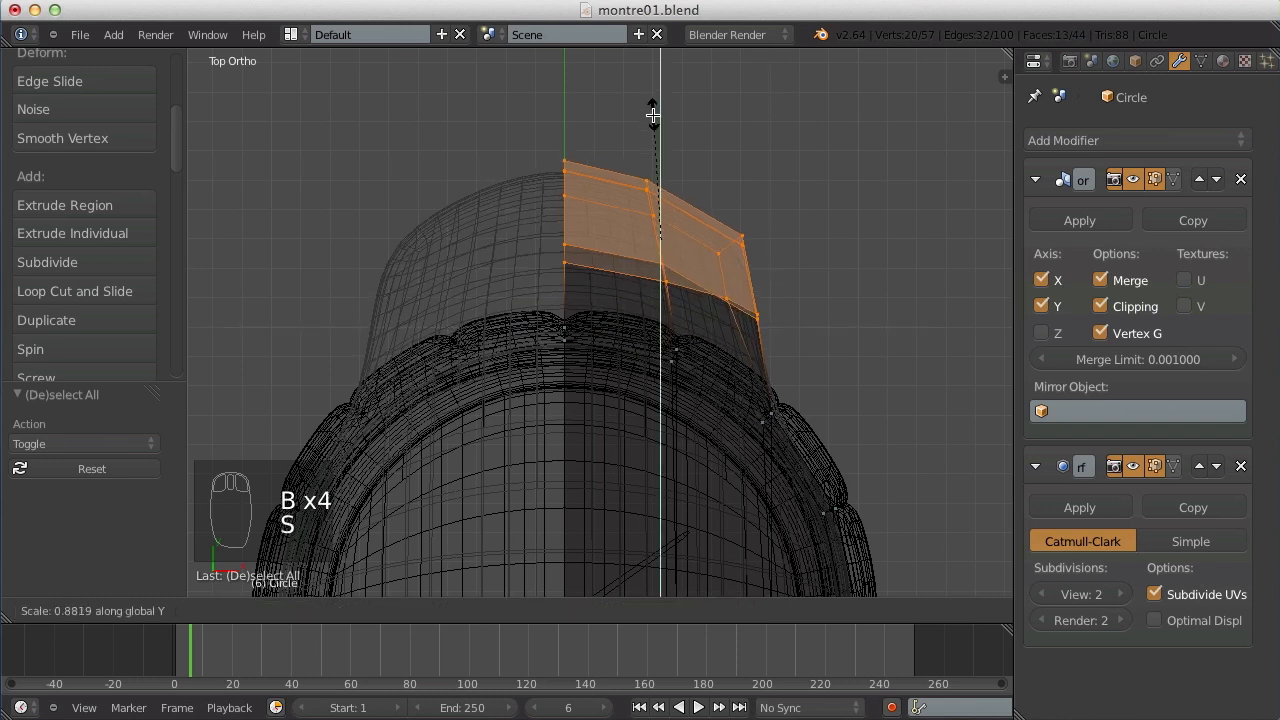
{"action": "left_click", "coordinate": [654, 129]}
{"action": "left_click_drag", "start_coordinate": [662, 160], "coordinate": [661, 182]}
Move the vertices at the middle of the lug's tip slightly toward the dial.
{"action": "key", "text": "a"}
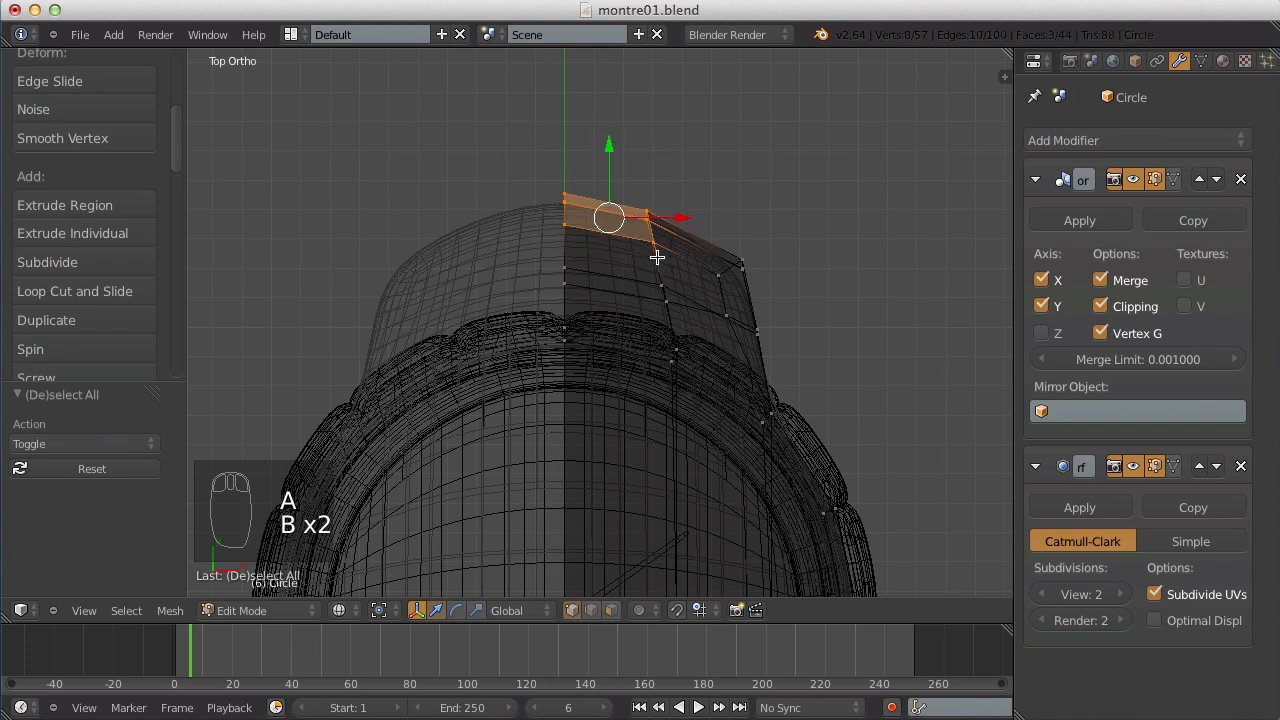
{"action": "key", "text": "g"}
{"action": "left_click", "coordinate": [680, 222]}
Move the lug's outer corner vertices inward to round off its tip, then deselect them.
{"action": "key", "text": "a"}
{"action": "left_click_drag", "start_coordinate": [762, 287], "coordinate": [764, 286]}
{"action": "key", "text": "z"}
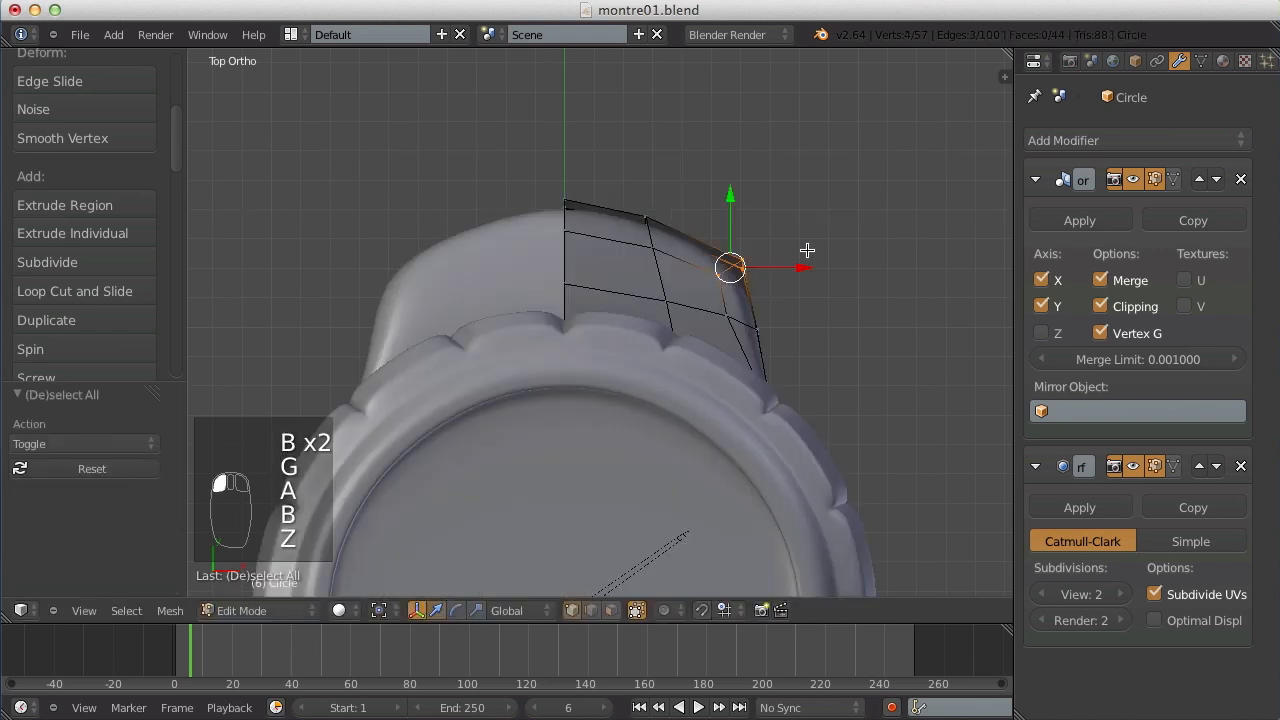
{"action": "key", "text": "g"}
{"action": "left_click", "coordinate": [772, 247]}
{"action": "key", "text": "a"}
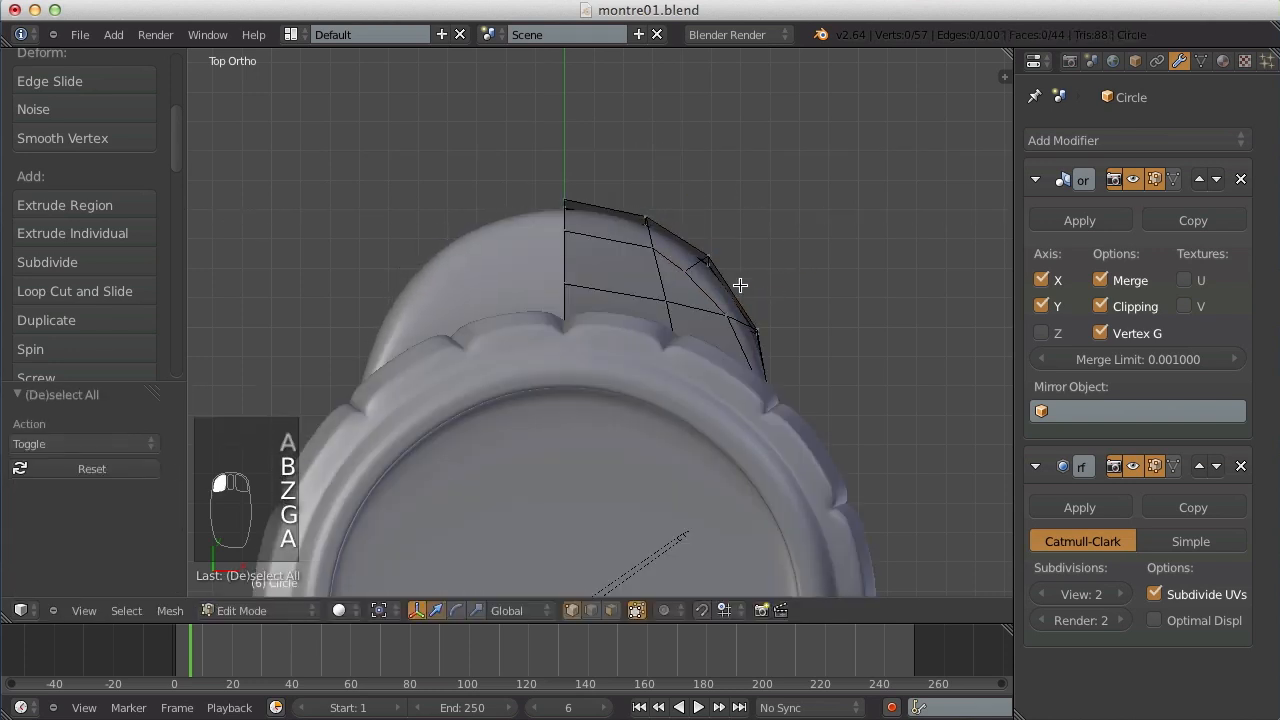
Move the vertices on the lug's side inward along X by about 0.07 and return to solid Object Mode.
{"action": "key", "text": "z"}
{"action": "key", "text": "b"}
{"action": "left_click_drag", "start_coordinate": [779, 337], "coordinate": [757, 337]}
{"action": "key", "text": "g"}
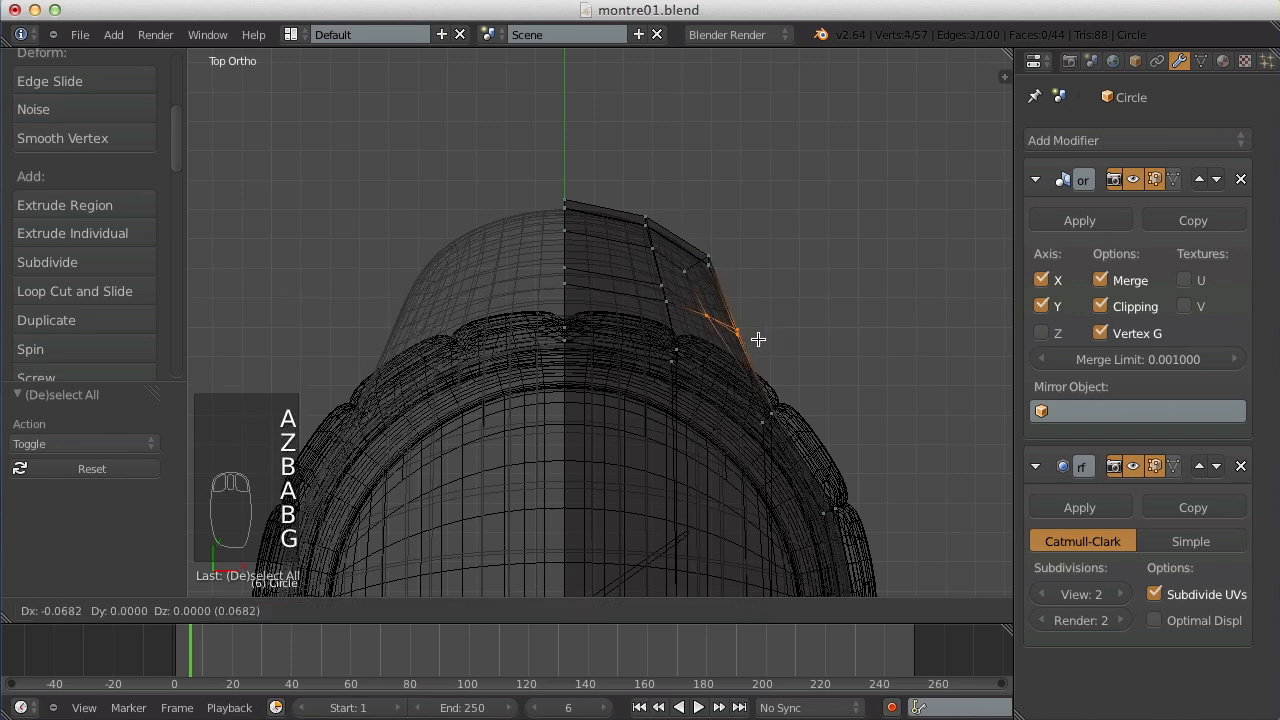
{"action": "left_click", "coordinate": [757, 330]}
{"action": "key", "text": "Tab"}
{"action": "key", "text": "z"}
{"action": "scroll", "coordinate": [757, 337], "scroll_direction": "down", "scroll_amount": 8}
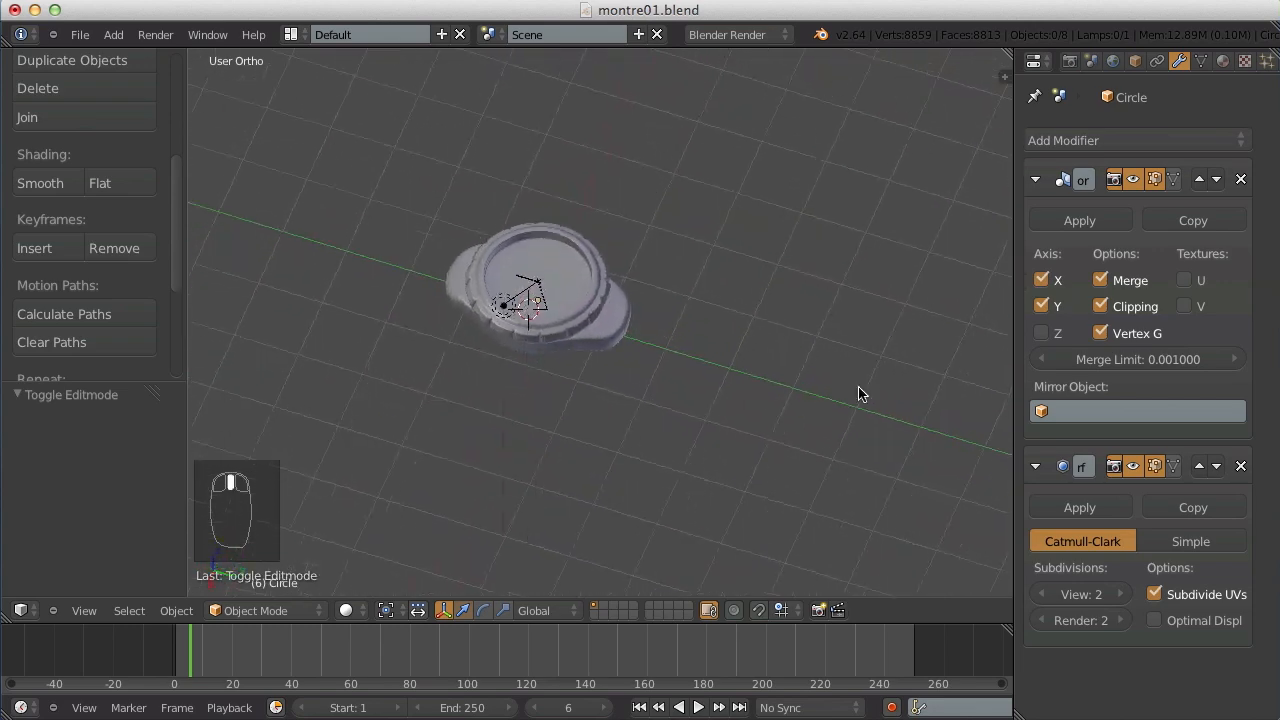
{"action": "scroll", "coordinate": [608, 363], "scroll_direction": "up", "scroll_amount": 4}
{"action": "key", "text": "Tab"}
{"action": "scroll", "coordinate": [618, 376], "scroll_direction": "down", "scroll_amount": 4}
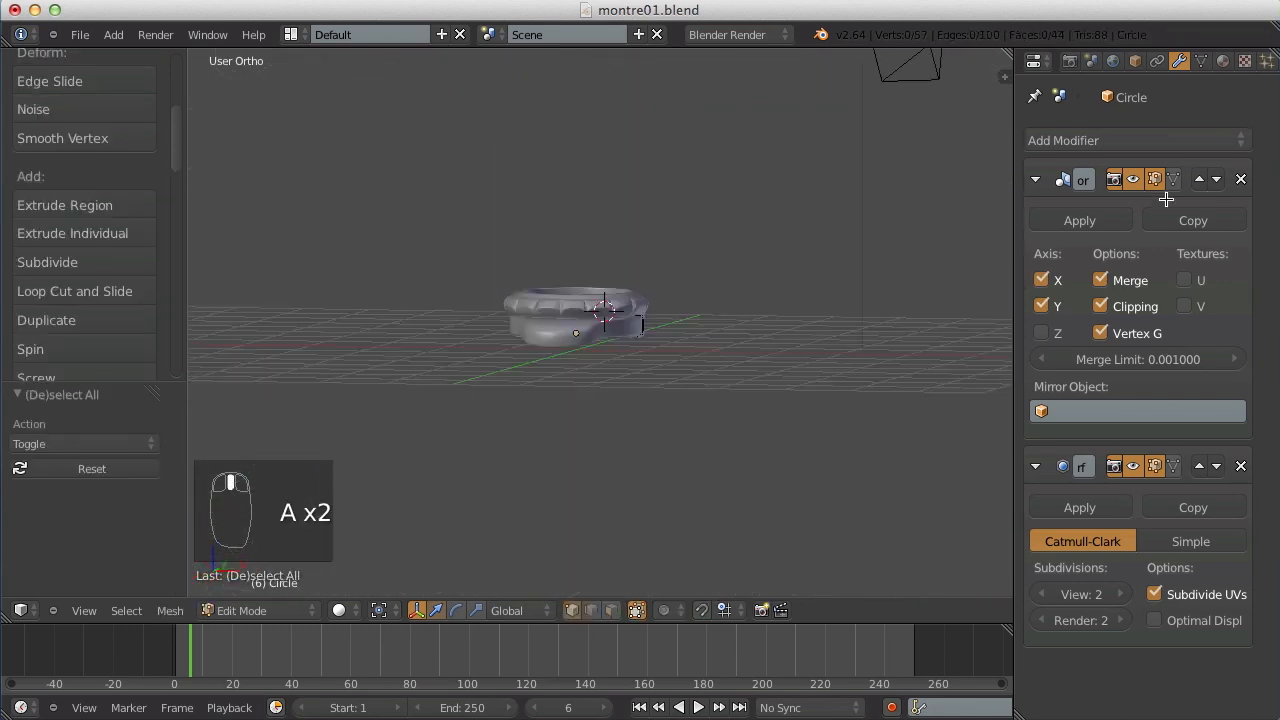
{"action": "key", "text": "Tab"}
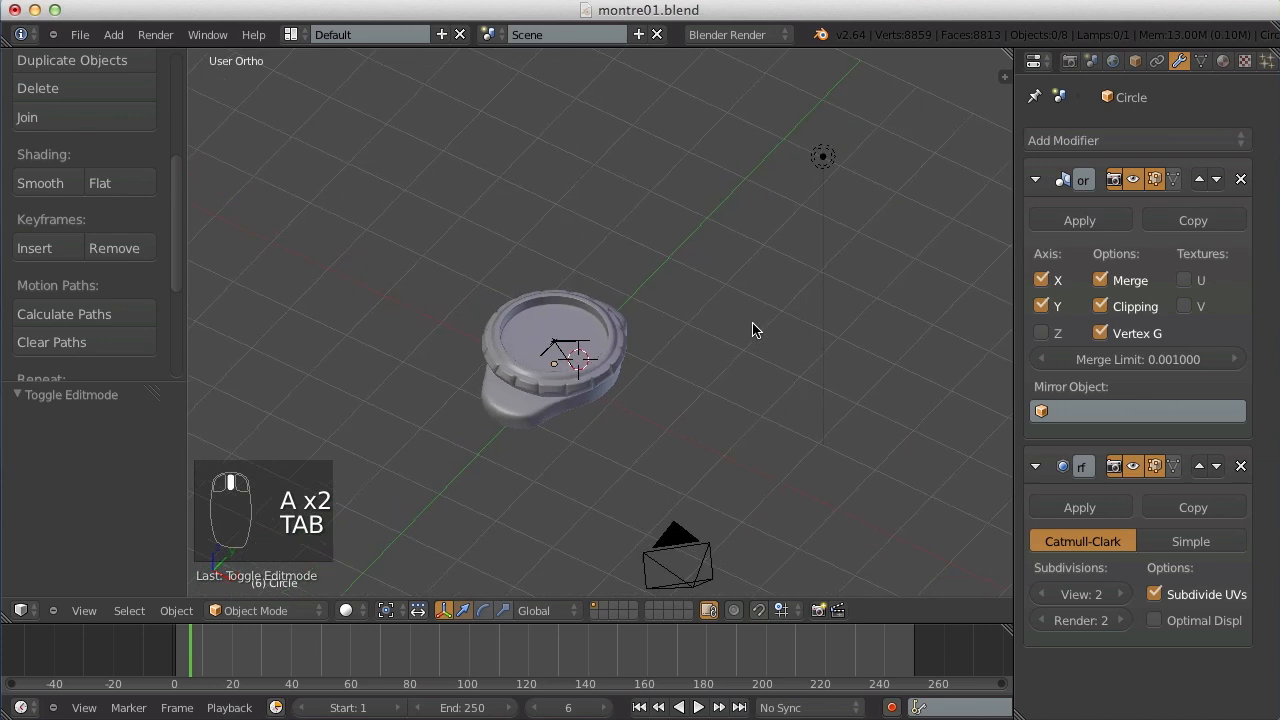